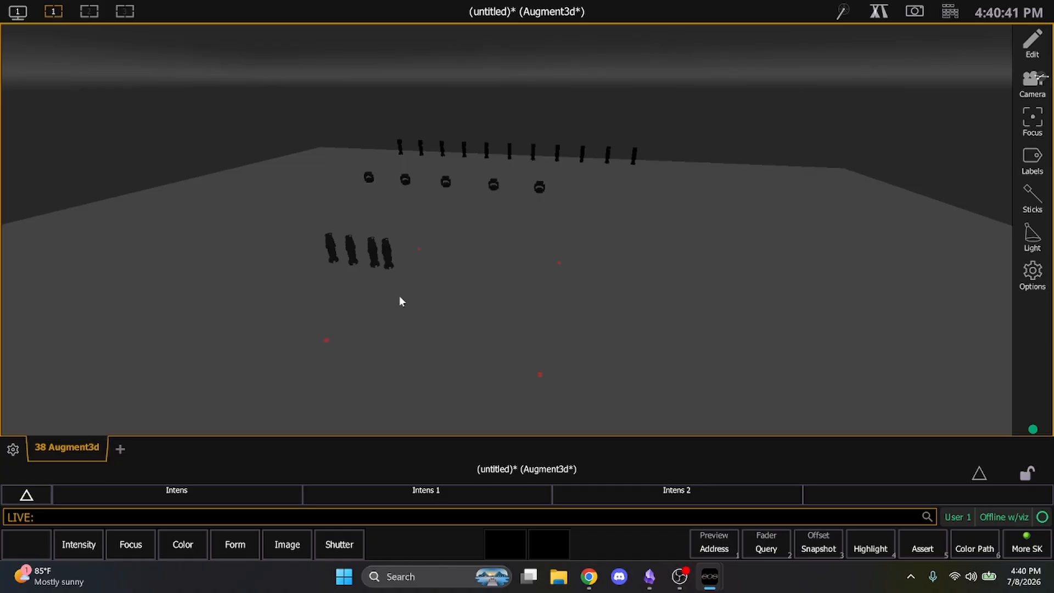
pyautogui.moveTo(552, 214); pyautogui.dragTo(359, 172)
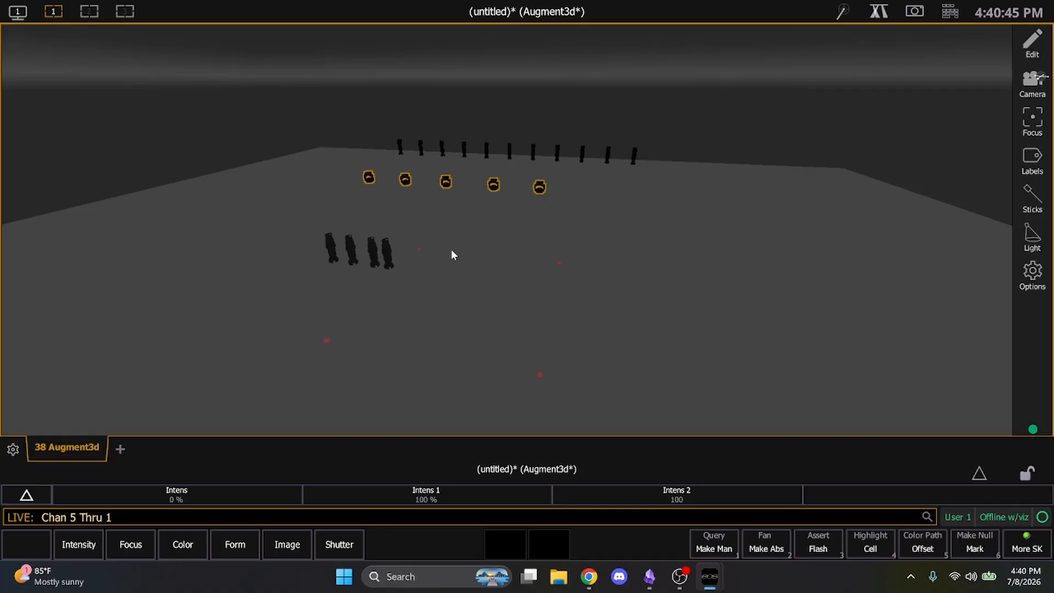
pyautogui.moveTo(447, 306); pyautogui.dragTo(275, 220)
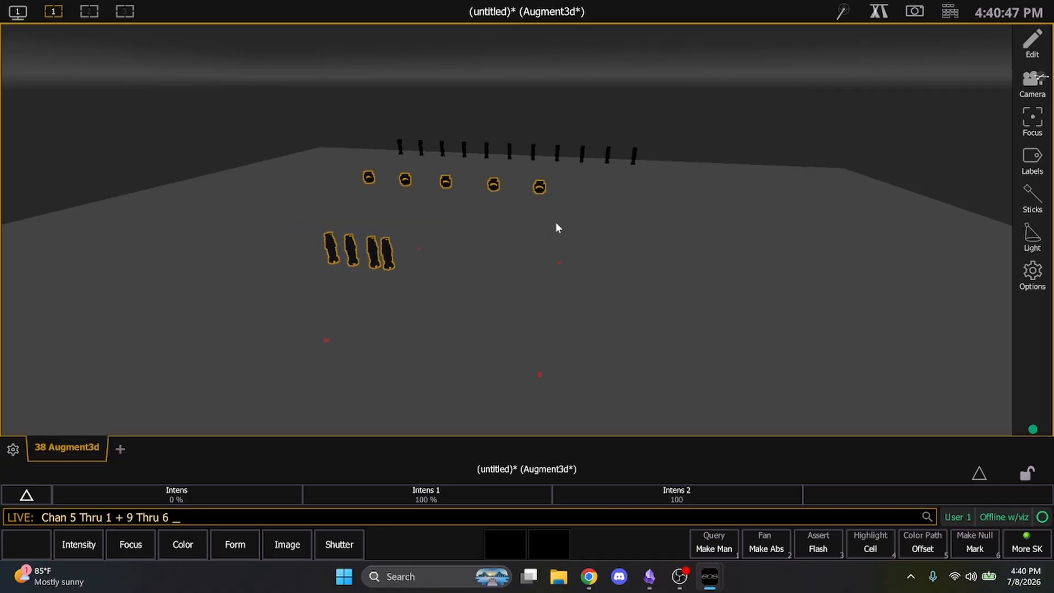
pyautogui.click(673, 220)
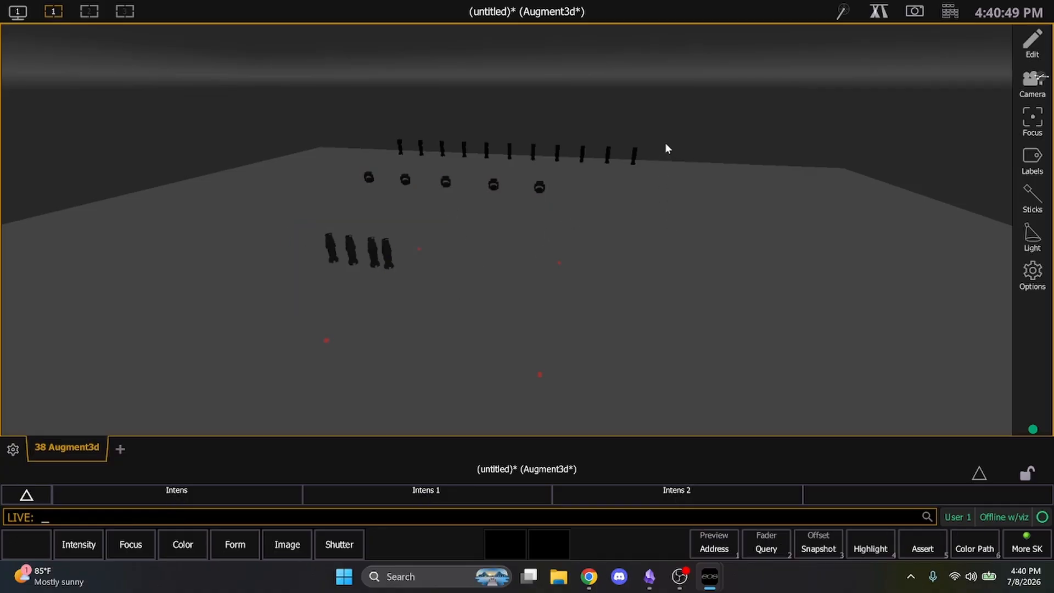
pyautogui.moveTo(665, 142); pyautogui.dragTo(663, 166)
pyautogui.click(662, 280)
pyautogui.press('a')
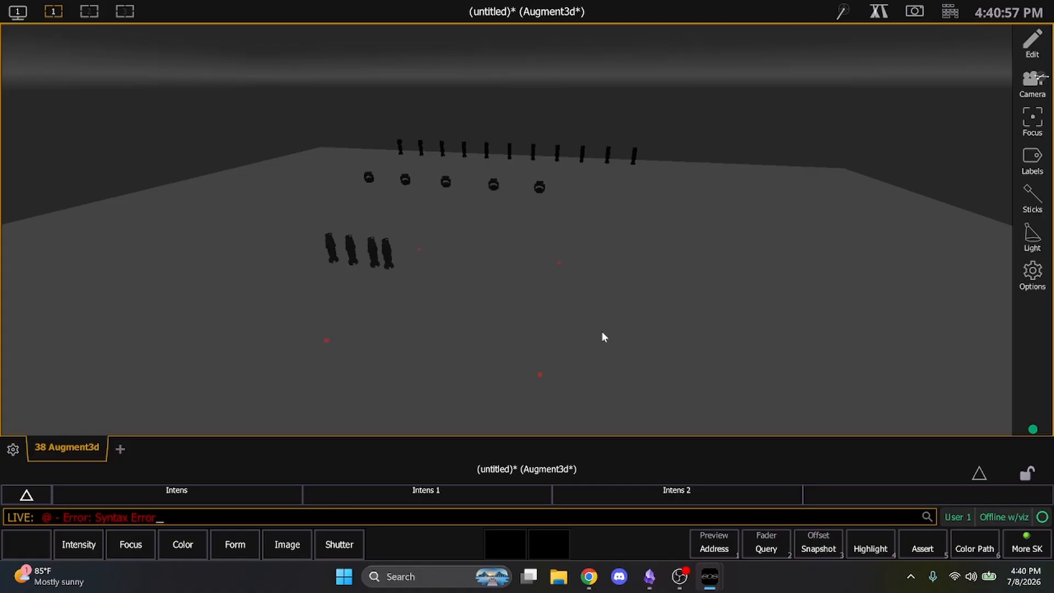
# Step: Select all fixtures in the 3D view and set their intensity to full
pyautogui.moveTo(226, 85); pyautogui.dragTo(677, 349)
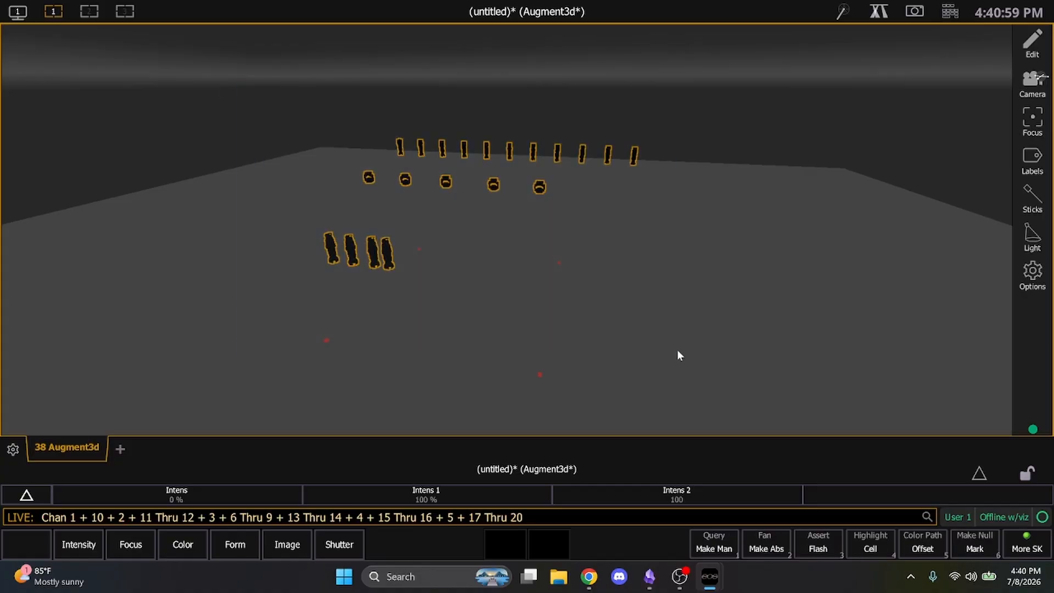
pyautogui.press('a')
pyautogui.press('f')
pyautogui.moveTo(598, 318); pyautogui.dragTo(561, 314, button='right')
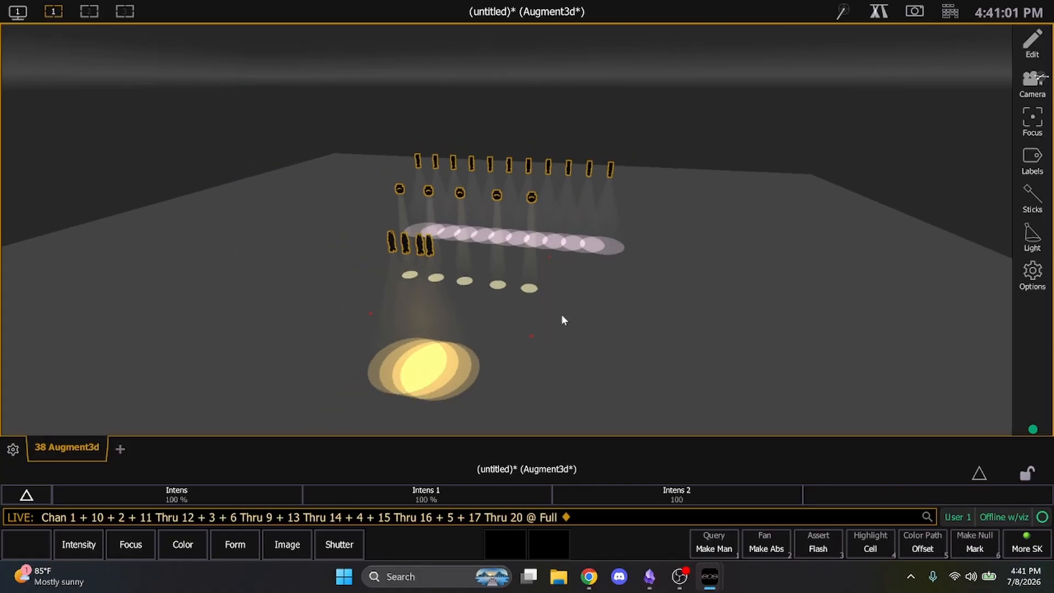
pyautogui.scroll(3, 557, 320)
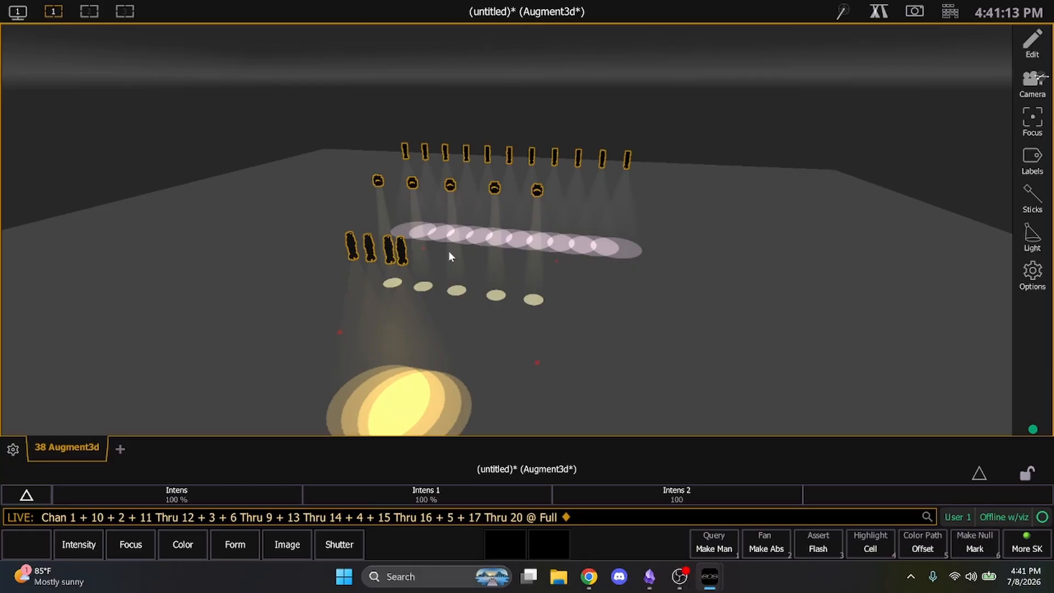
# Step: Split the workspace into two side-by-side frames and open the PSD display in the empty one
pyautogui.click(21, 14)
pyautogui.click(122, 41)
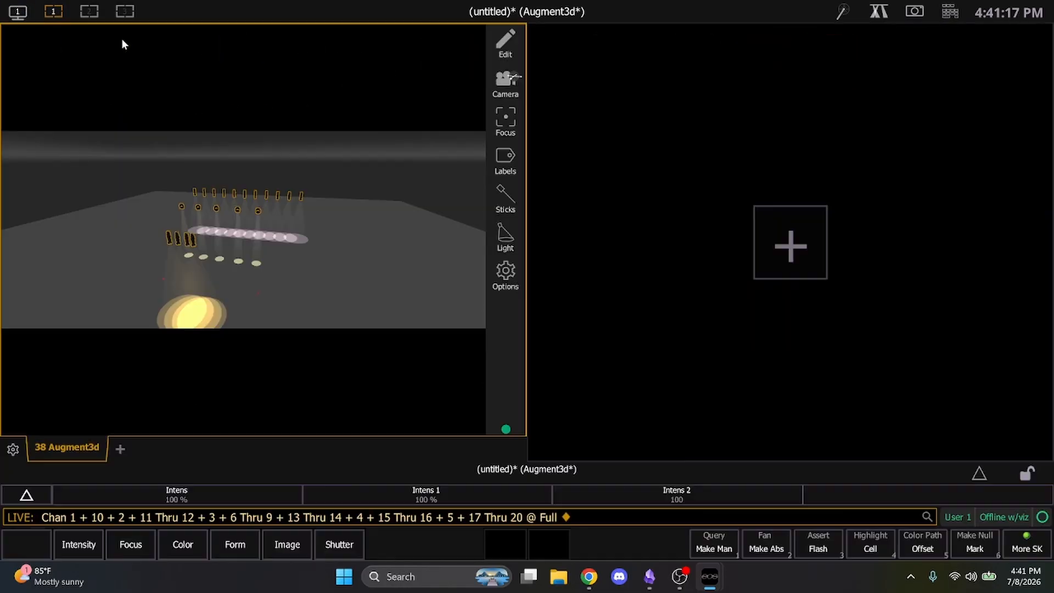
pyautogui.click(771, 274)
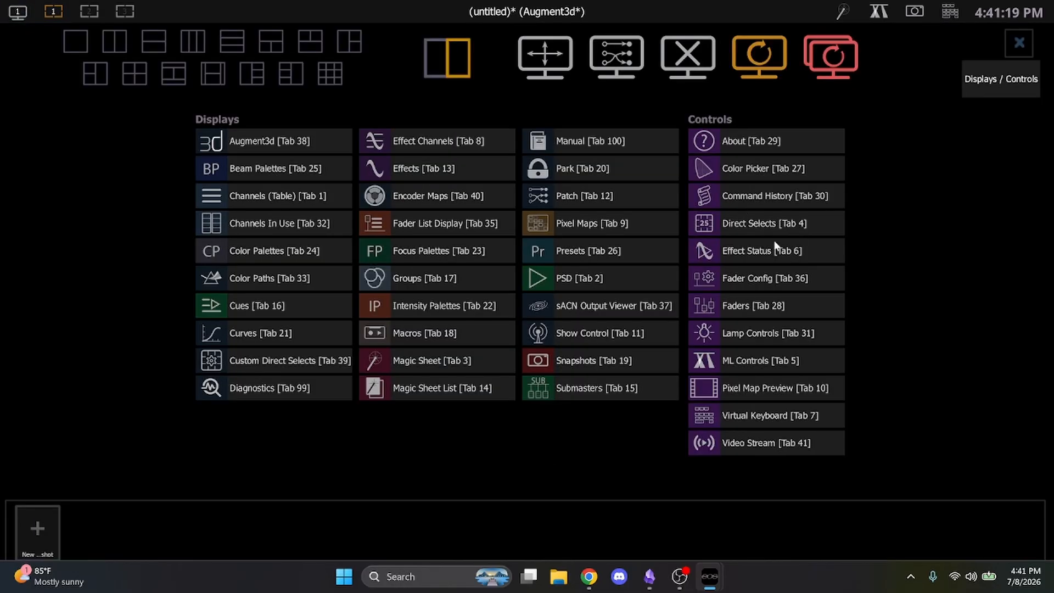
pyautogui.click(604, 278)
# Step: Hide the Fader Ribbon and the Master Playback Status in the PSD display
pyautogui.click(543, 449)
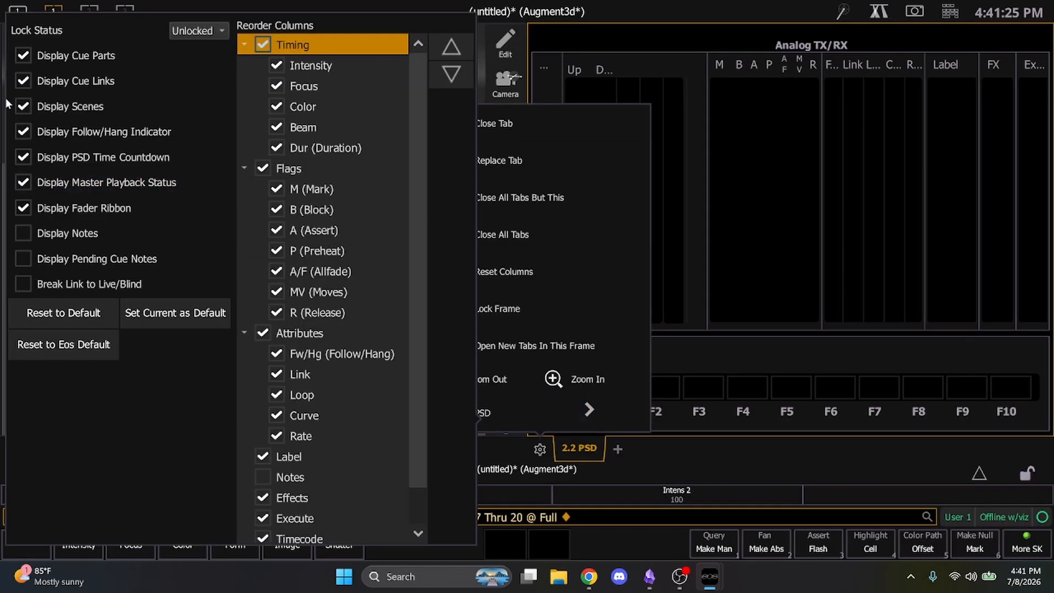
pyautogui.click(22, 210)
pyautogui.click(23, 183)
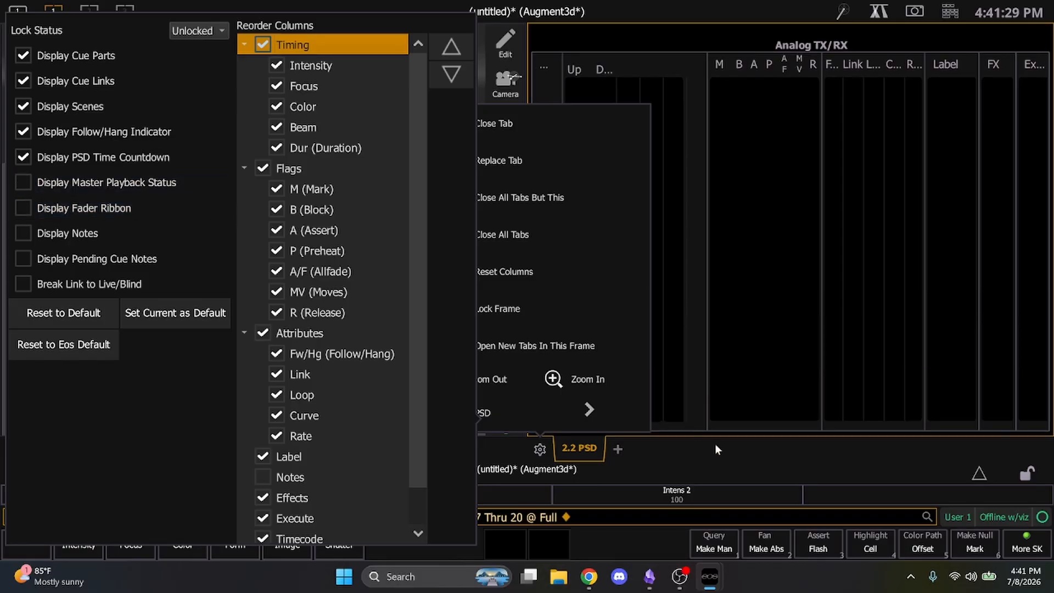
pyautogui.click(741, 462)
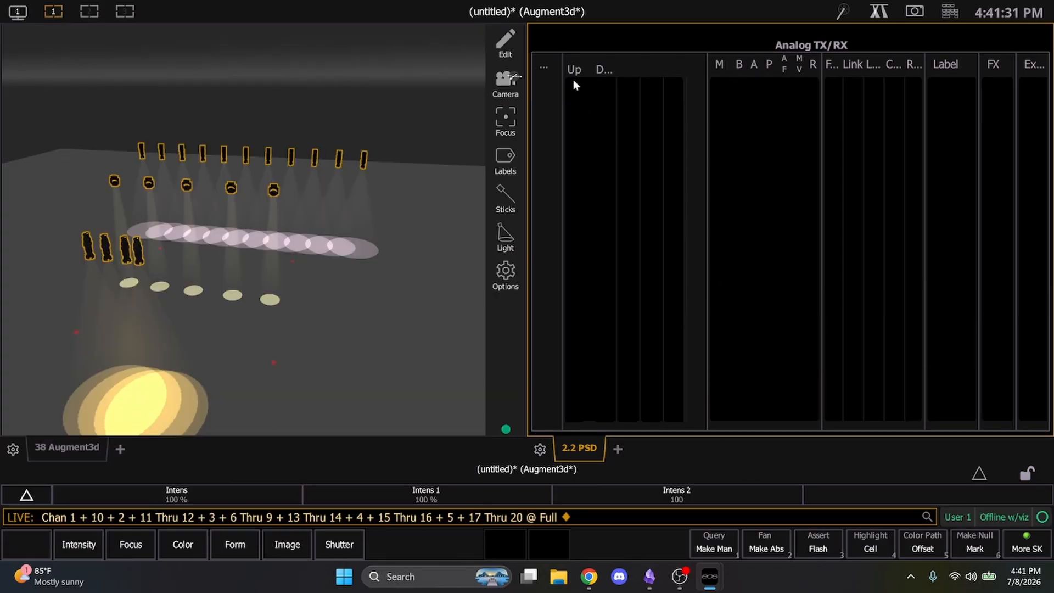
# Step: Widen the cue, intensity down, focus, color and beam columns of the PSD so their headings are readable
pyautogui.moveTo(563, 68); pyautogui.dragTo(610, 75)
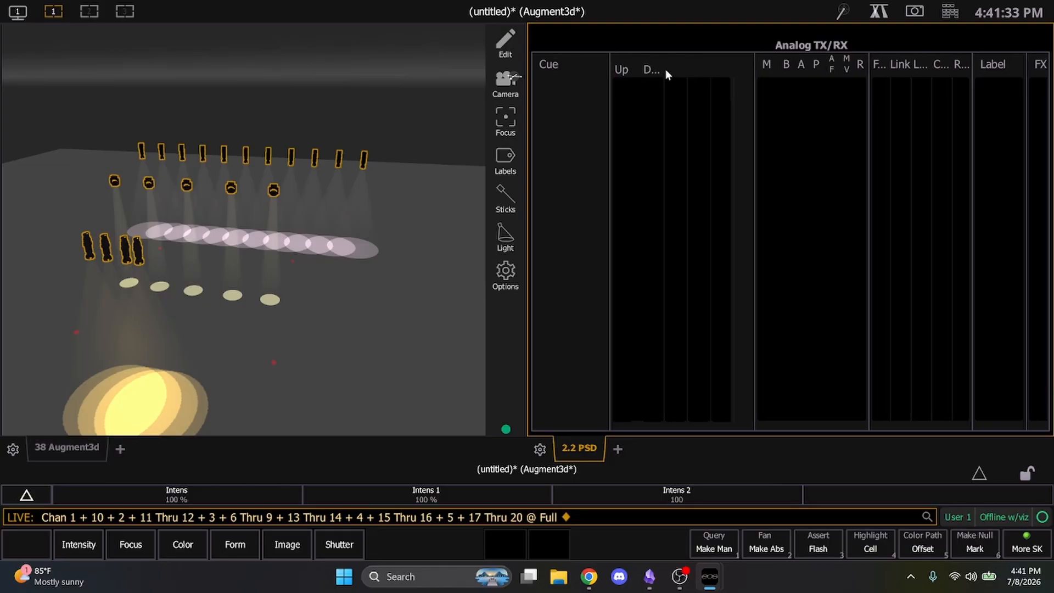
pyautogui.moveTo(687, 78)
pyautogui.mouseDown()
pyautogui.moveTo(707, 78)
pyautogui.moveTo(683, 79)
pyautogui.mouseUp()
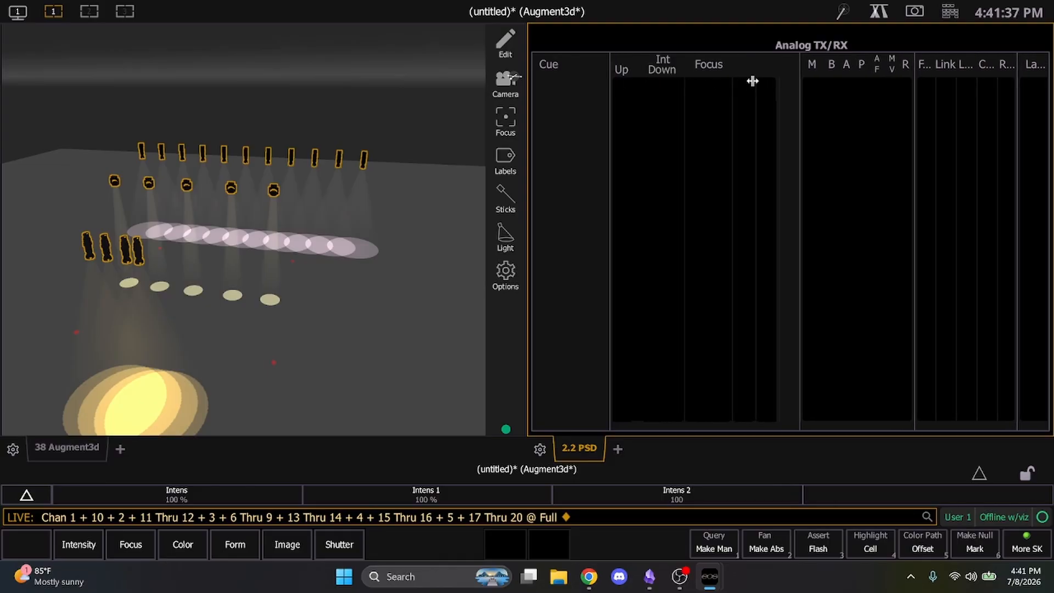
pyautogui.moveTo(752, 81); pyautogui.dragTo(805, 81)
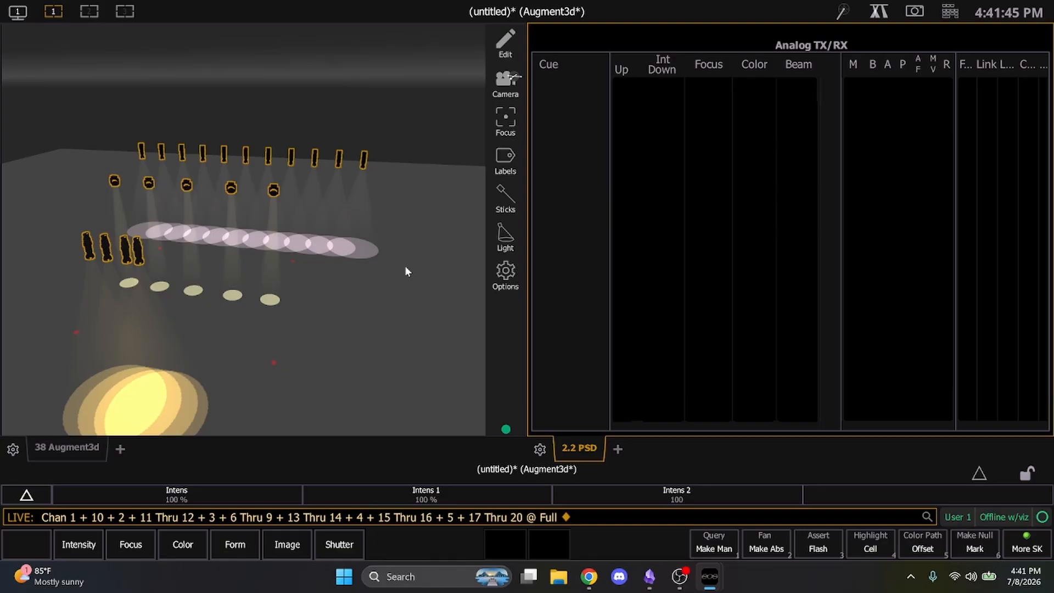
# Step: Clear the fixture selection and record the current look as cue 1
pyautogui.moveTo(351, 273); pyautogui.dragTo(358, 302)
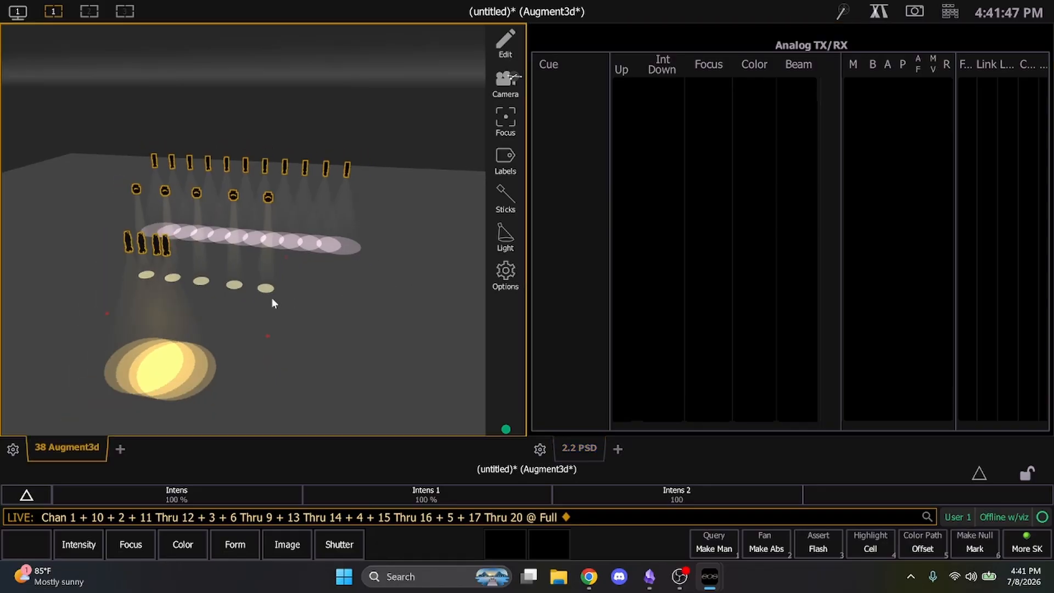
pyautogui.click(360, 300)
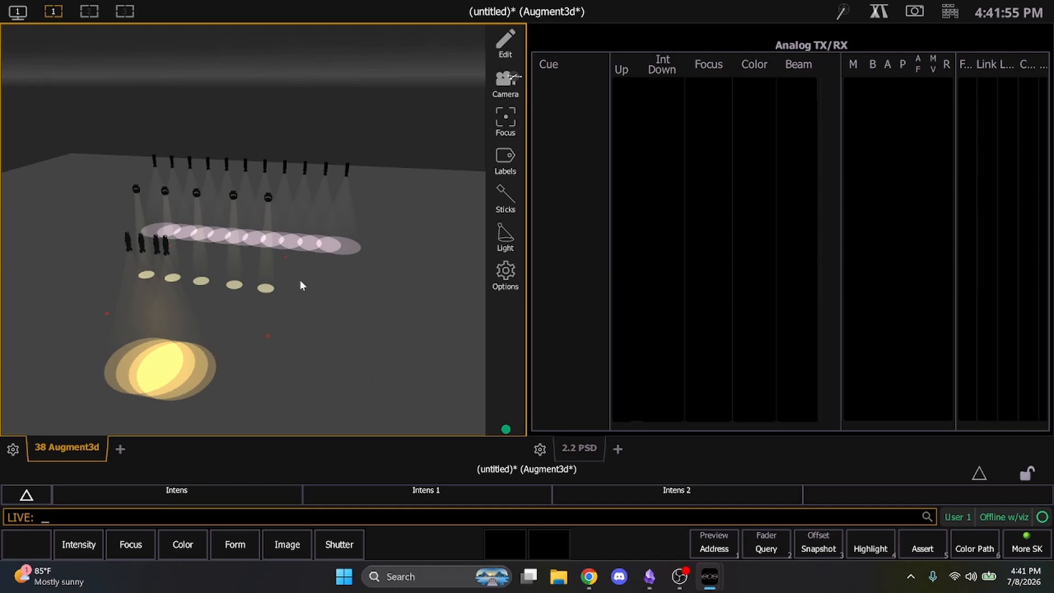
pyautogui.moveTo(301, 282)
pyautogui.mouseDown(button='middle')
pyautogui.moveTo(346, 274)
pyautogui.moveTo(352, 290)
pyautogui.moveTo(365, 288)
pyautogui.moveTo(272, 315)
pyautogui.moveTo(331, 267)
pyautogui.moveTo(233, 290)
pyautogui.moveTo(298, 293)
pyautogui.mouseUp(button='middle')
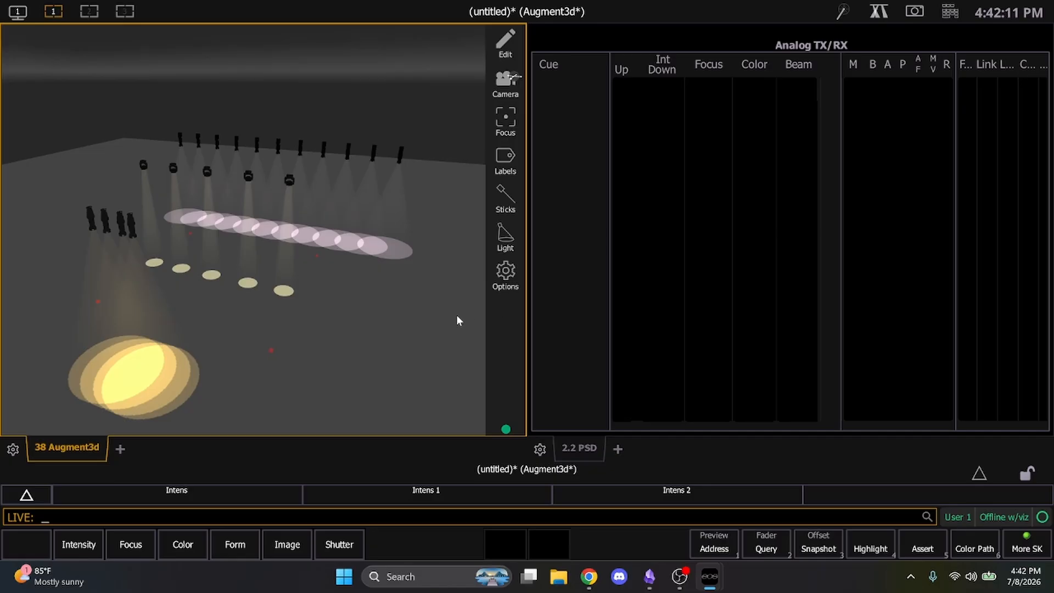
pyautogui.press('r')
pyautogui.press('c')
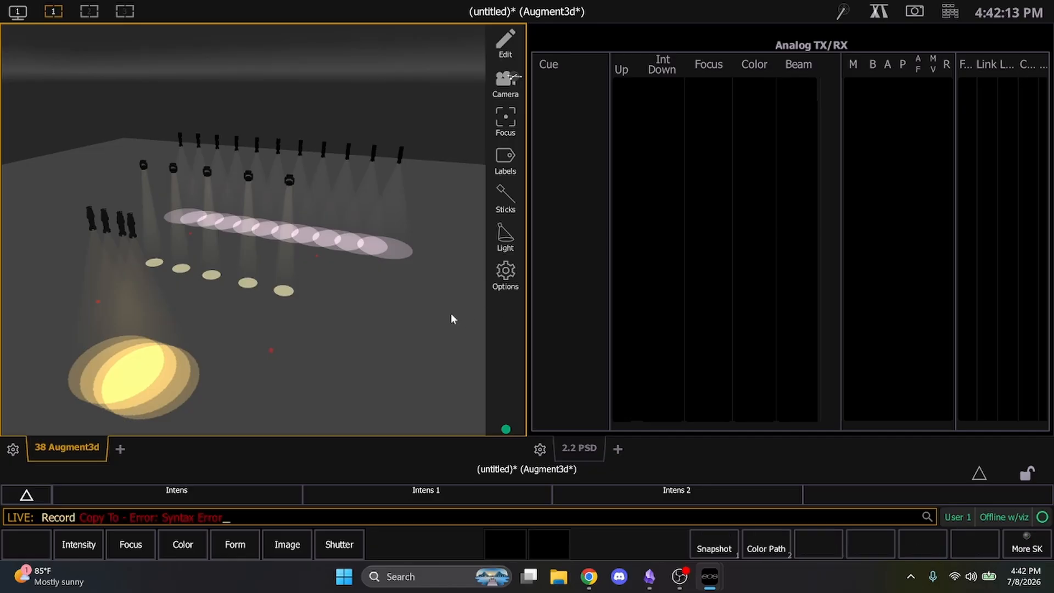
pyautogui.press('q')
pyautogui.press('1')
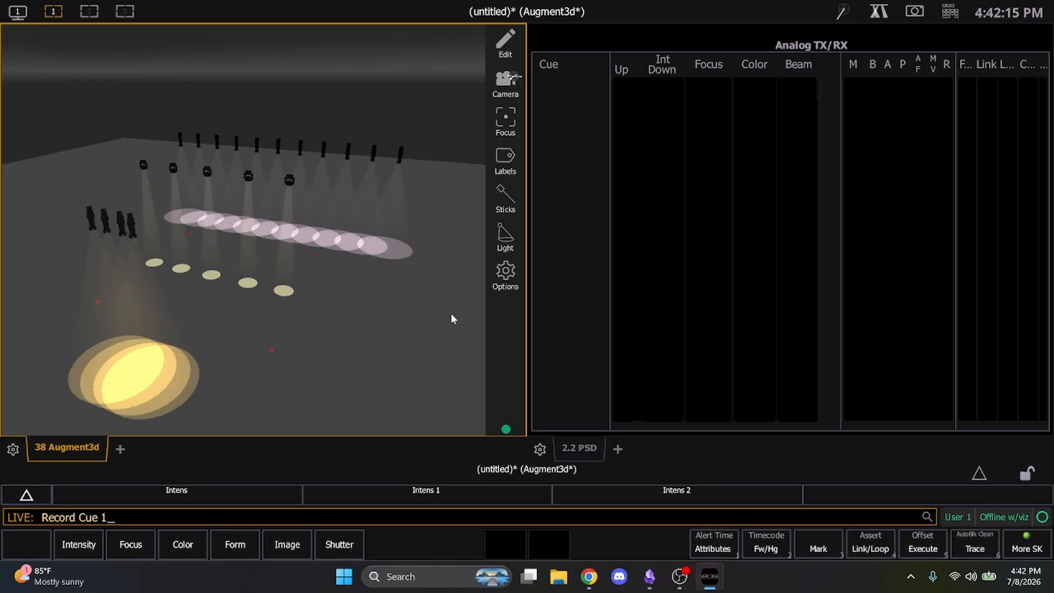
pyautogui.press('Return')
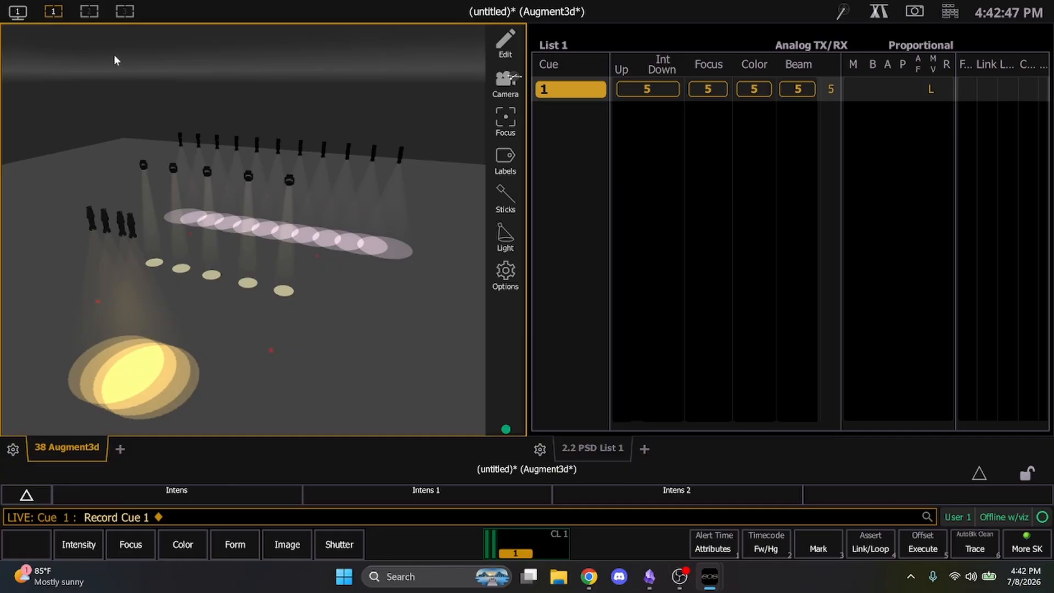
# Step: Take the back row of fixtures, channels 10 through 20, out and record the look as cue 2
pyautogui.moveTo(130, 81); pyautogui.dragTo(423, 160)
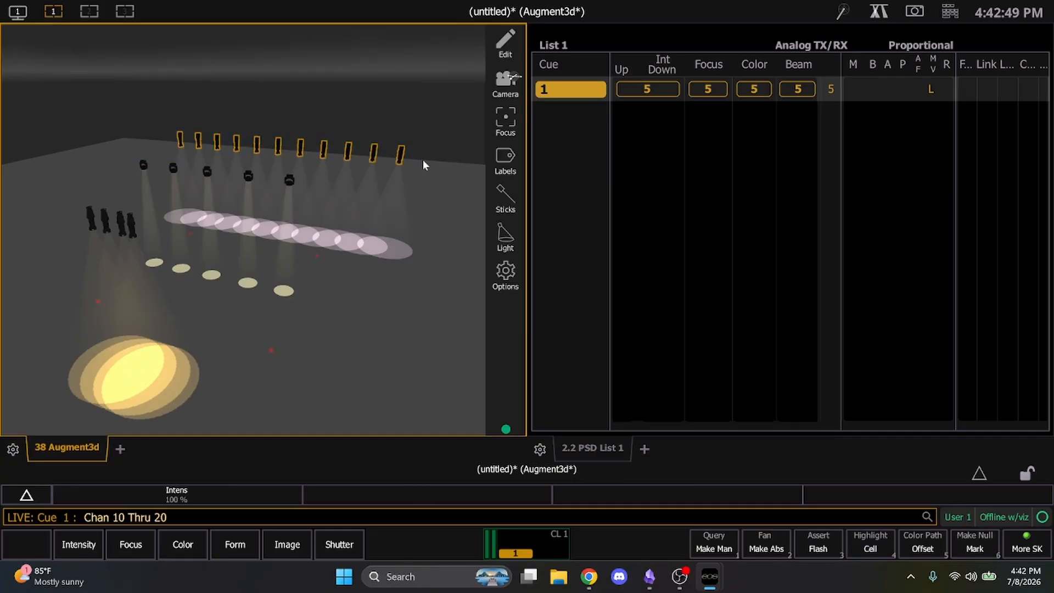
pyautogui.press('o')
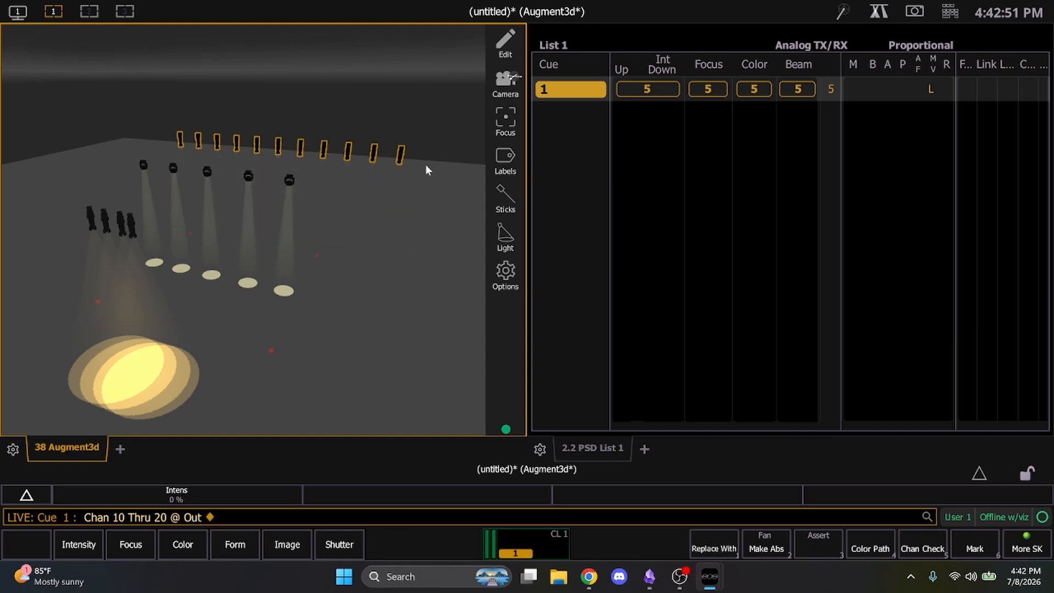
pyautogui.press('r')
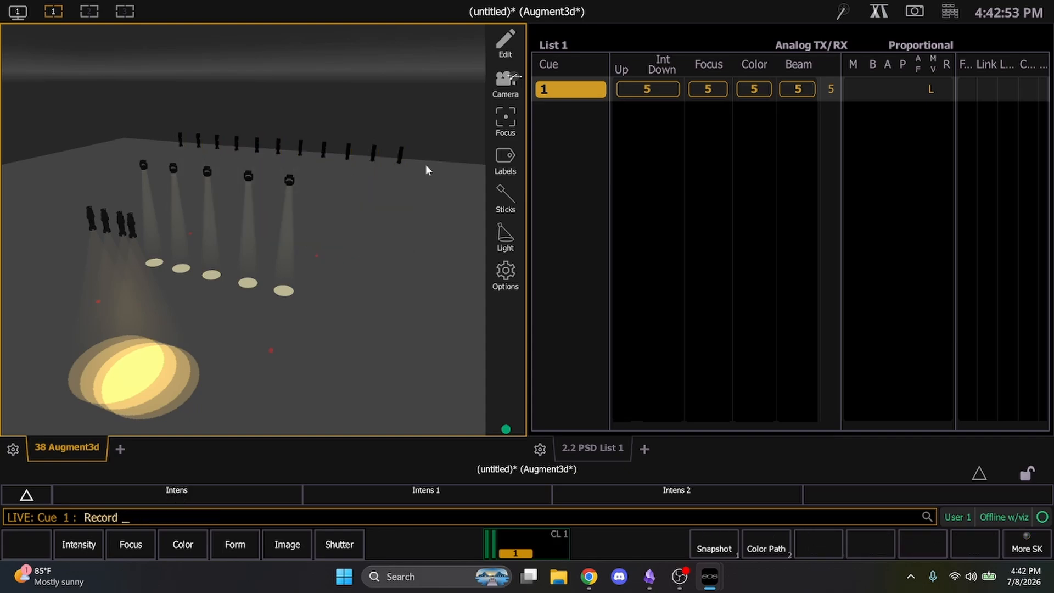
pyautogui.press('q')
pyautogui.press('BackSpace')
pyautogui.write('q2')
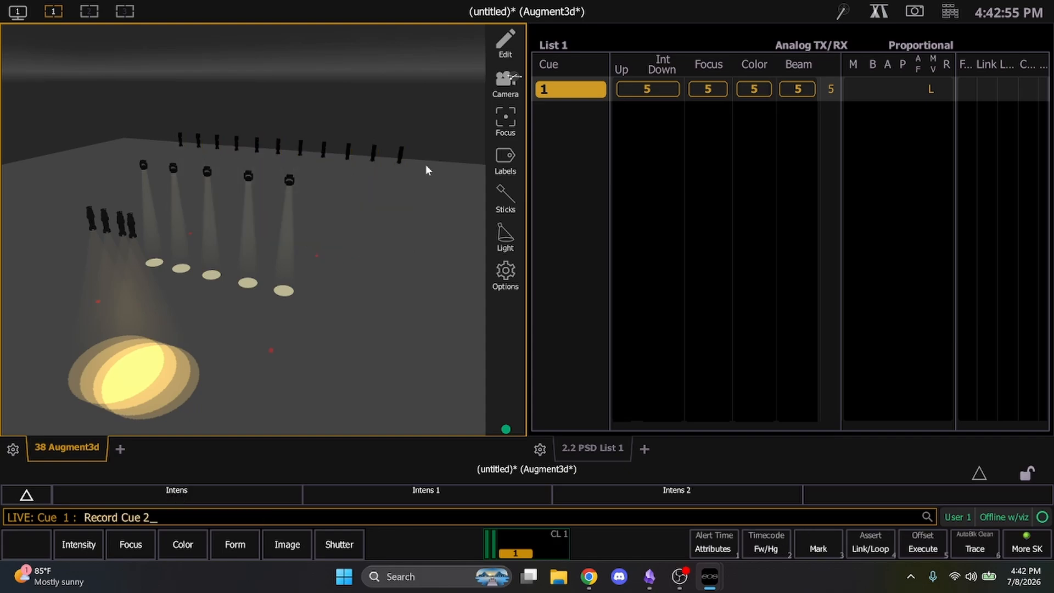
pyautogui.press('Return')
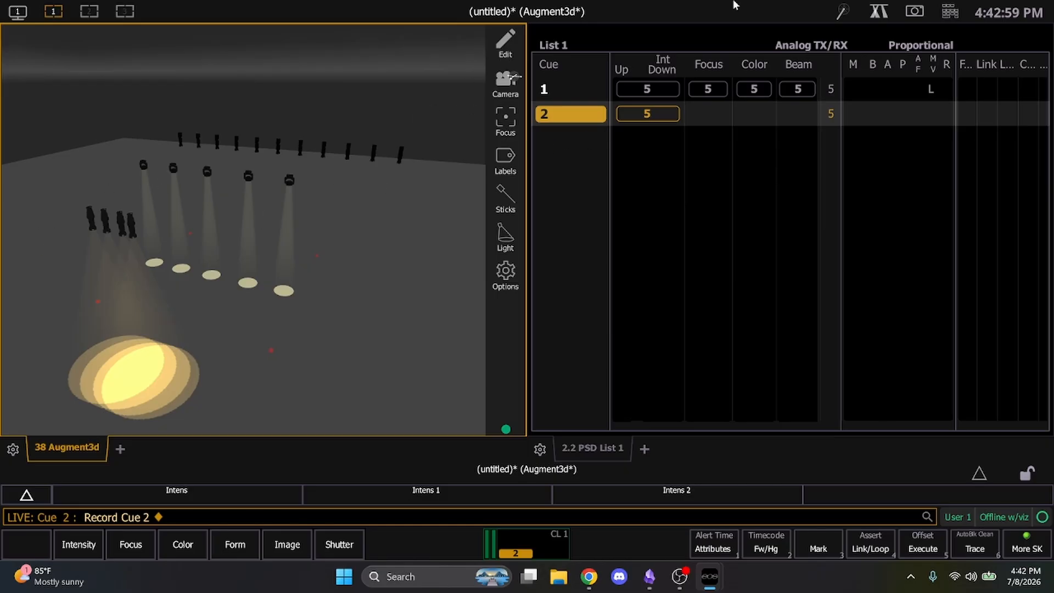
# Step: Go back to cue 1 and run cue 2 to watch the transition
pyautogui.click(944, 10)
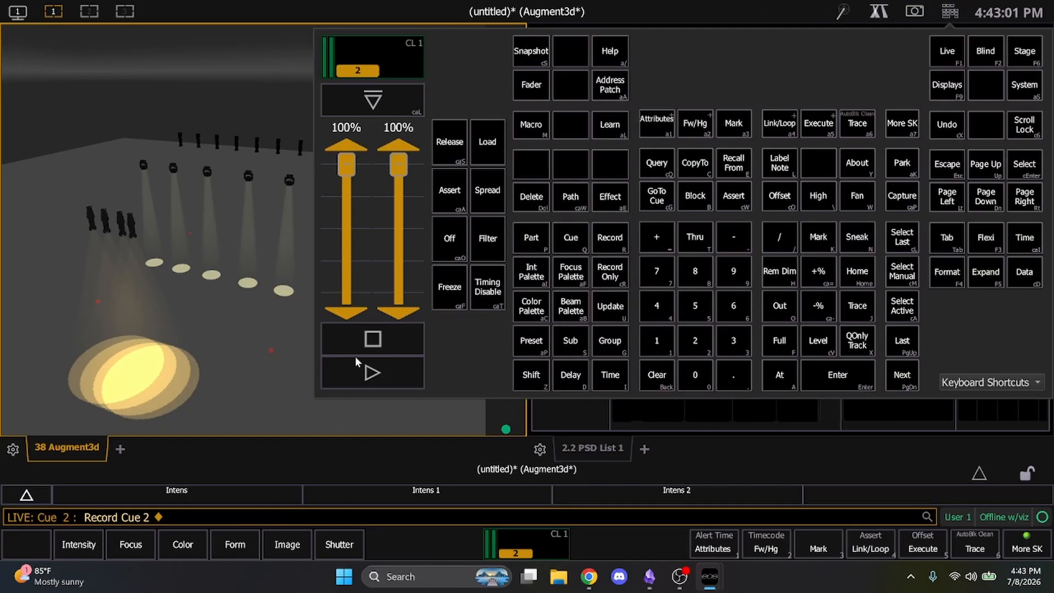
pyautogui.click(372, 339)
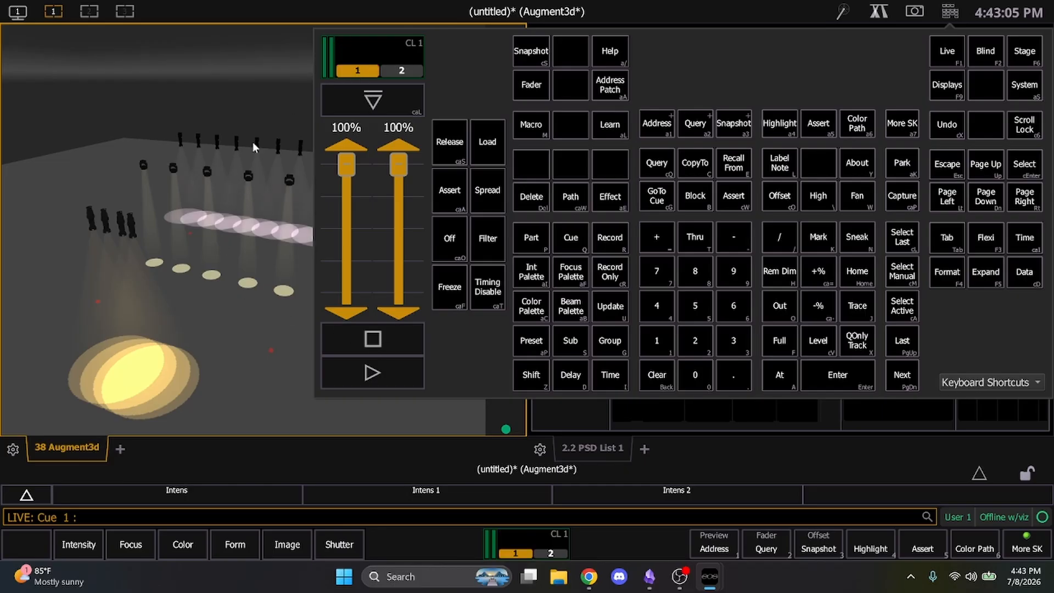
pyautogui.click(277, 399)
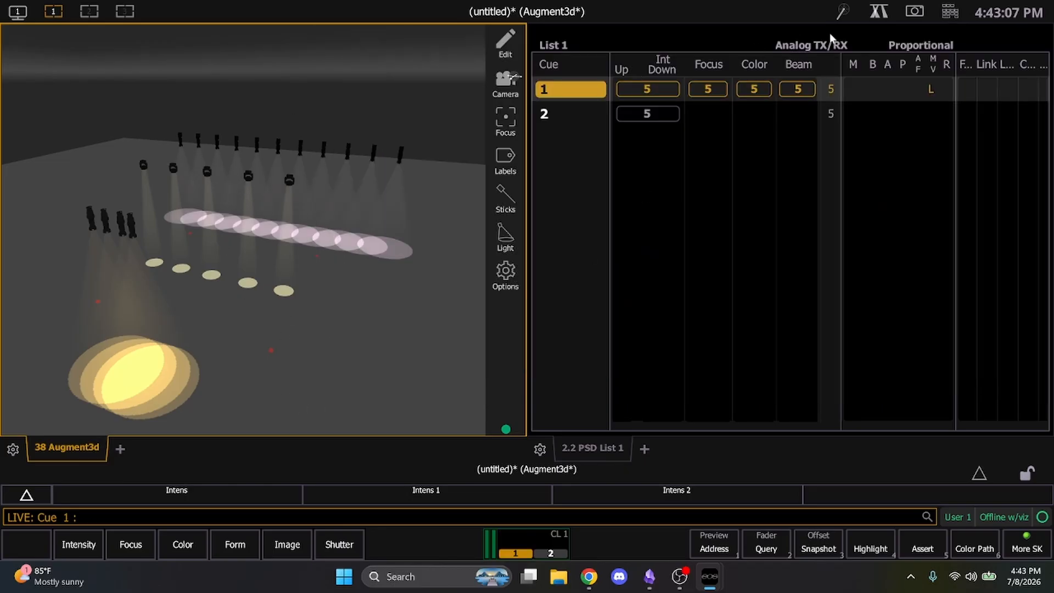
pyautogui.hotkey('ctrl', 'space')
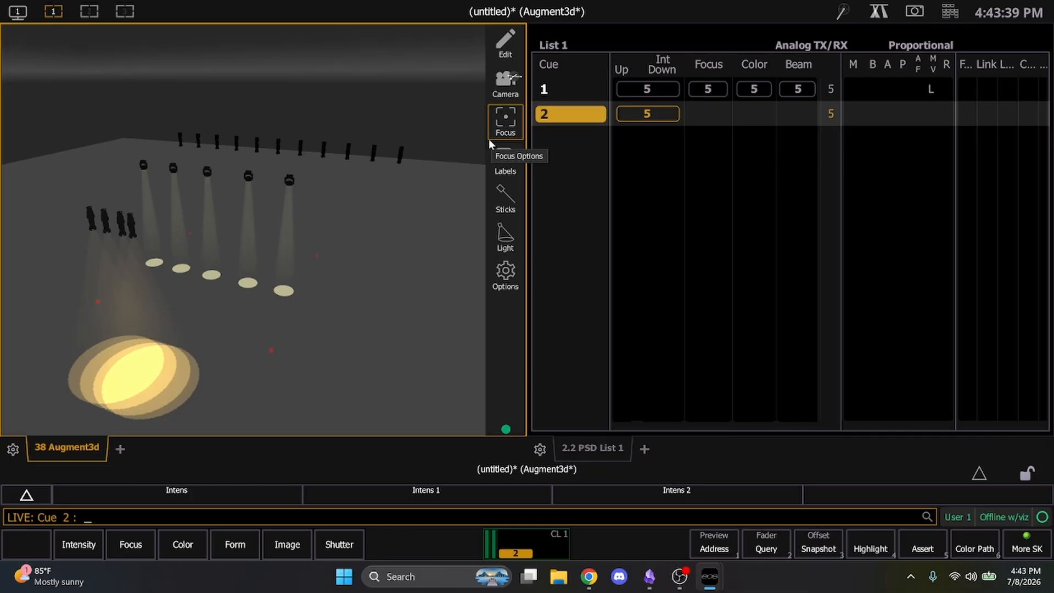
# Step: Set the time of cue 2 to 2 seconds
pyautogui.press('i')
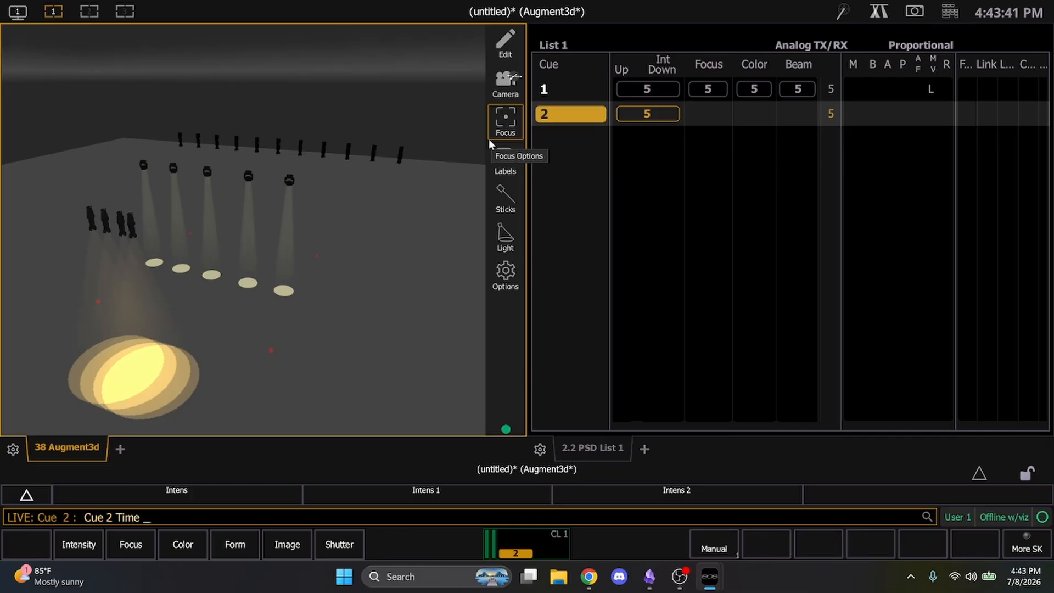
pyautogui.write('2')
pyautogui.press('Return')
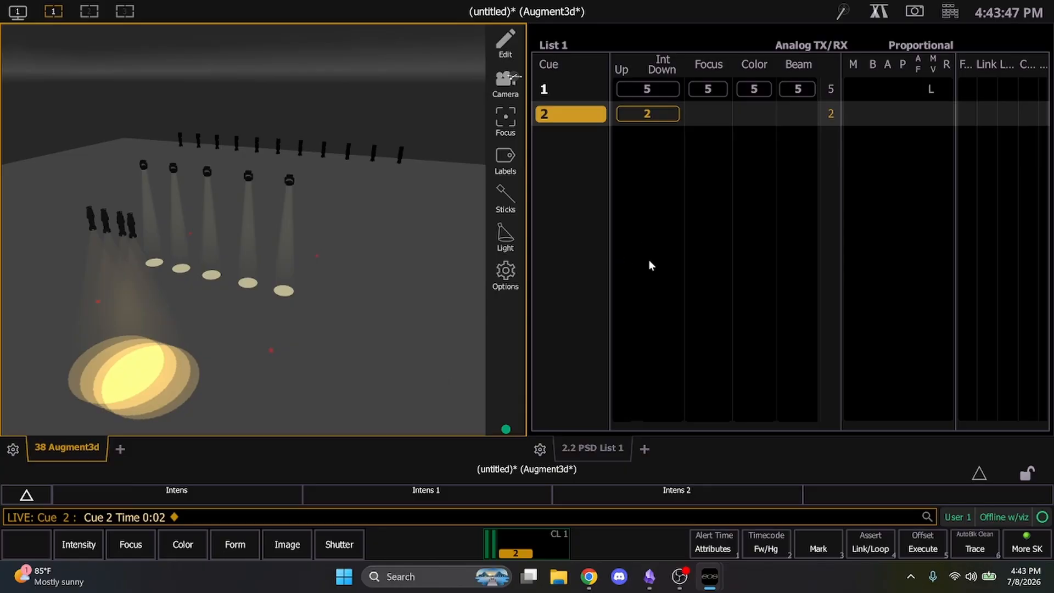
# Step: Replay the fade from cue 1 into cue 2 with its new timing and disable Spacebar Go
pyautogui.hotkey('ctrl', 'shift', 'space')
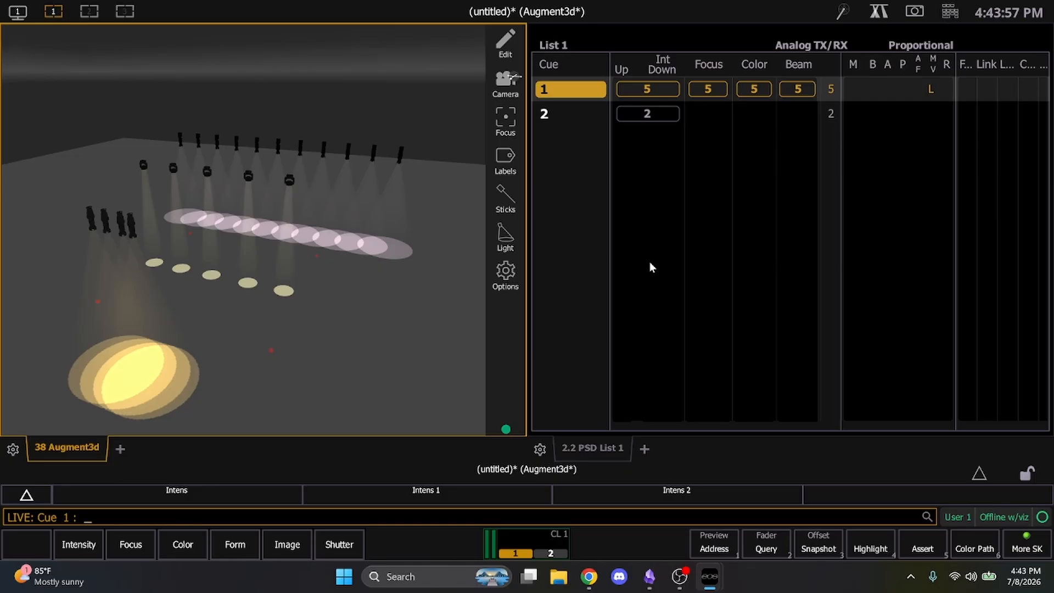
pyautogui.hotkey('ctrl', 'space')
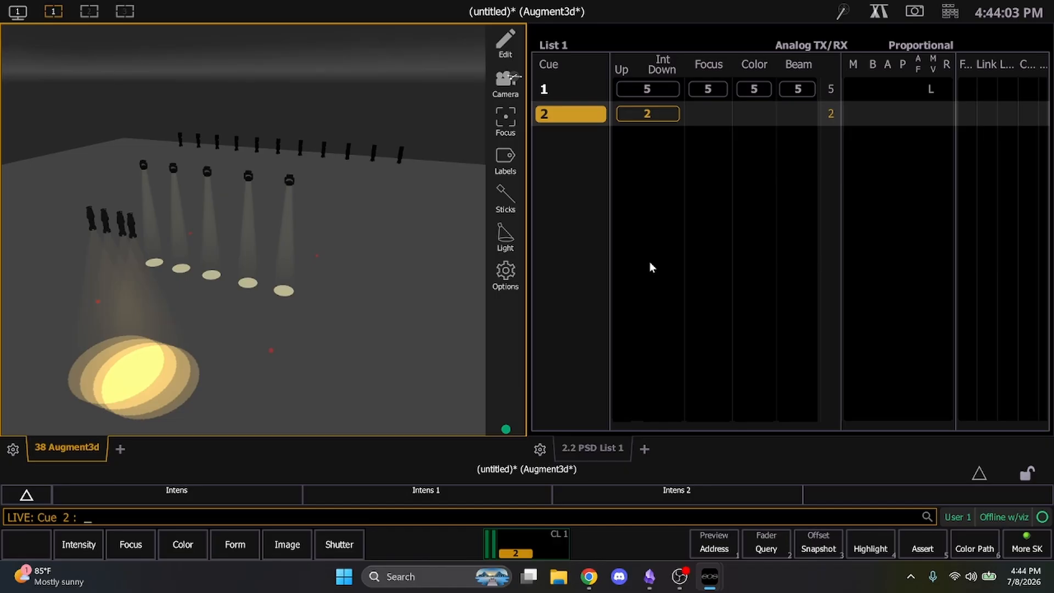
pyautogui.press('space')
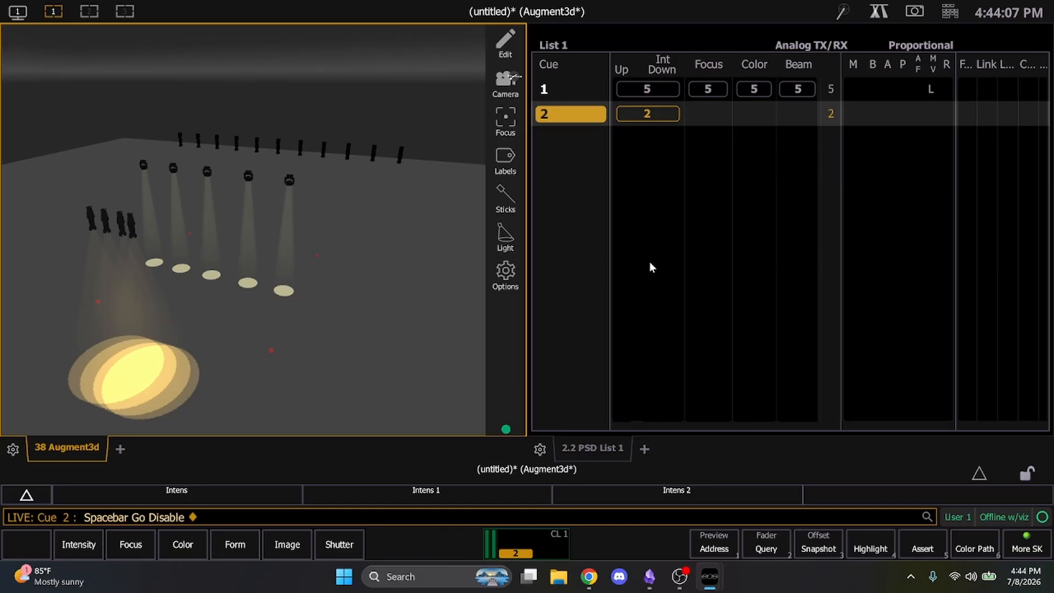
# Step: Enable Spacebar Go and play back and forth between cues 1 and 2 to watch the fade
pyautogui.hotkey('ctrl', 'space')
pyautogui.press('space')
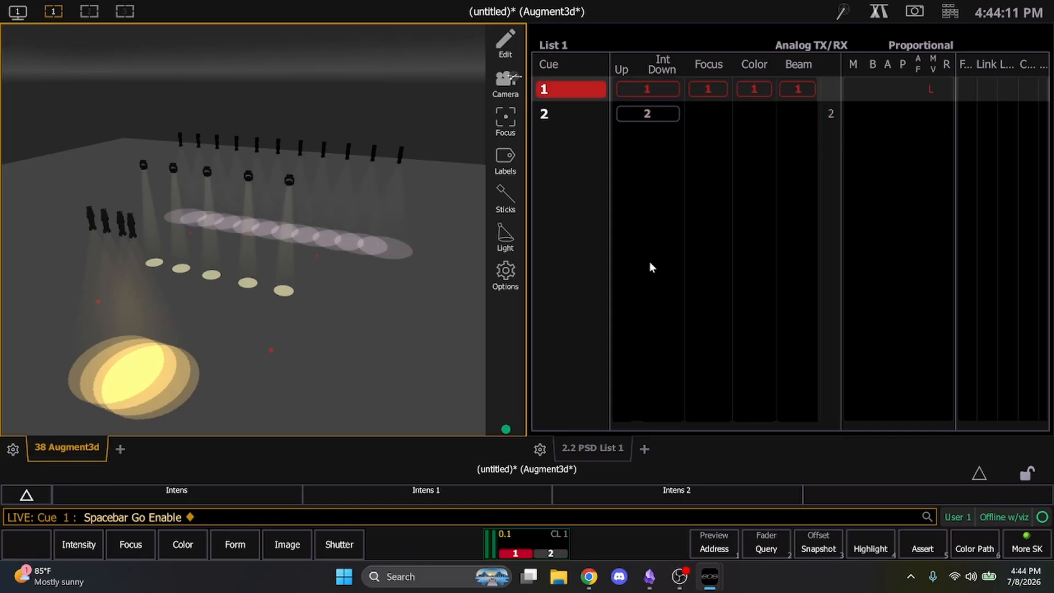
pyautogui.press('space')
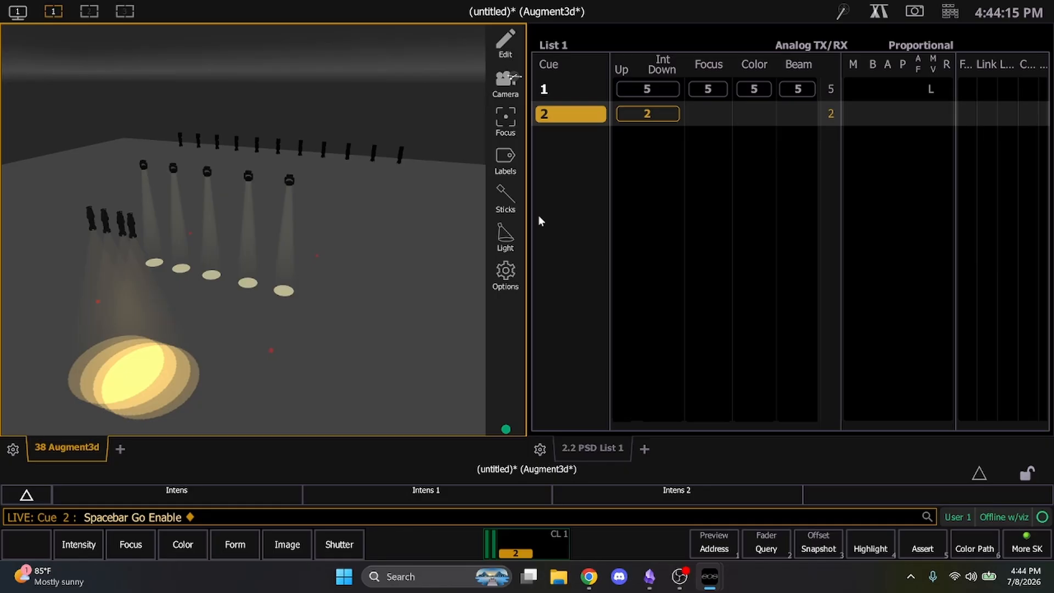
pyautogui.press('space')
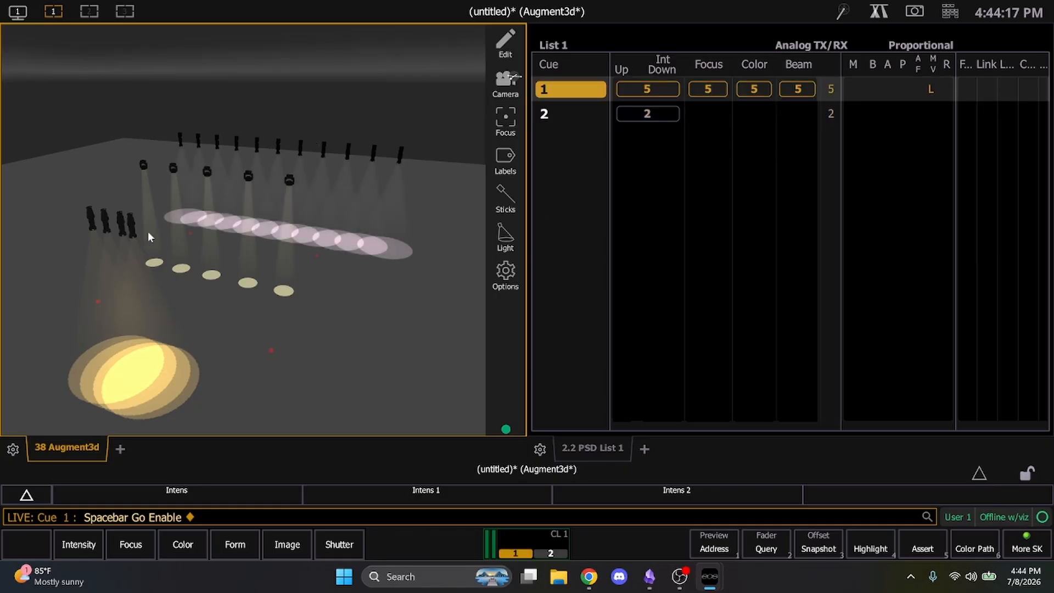
pyautogui.press('space')
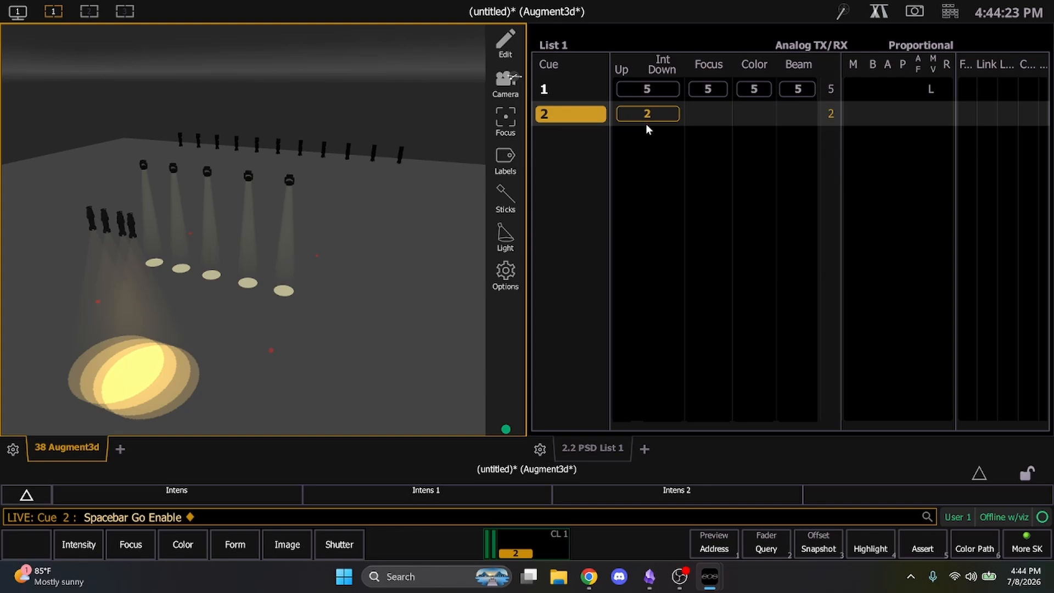
# Step: Set the time of cue 2 to 8 seconds and replay the fade from cue 1 into cue 2
pyautogui.press('t')
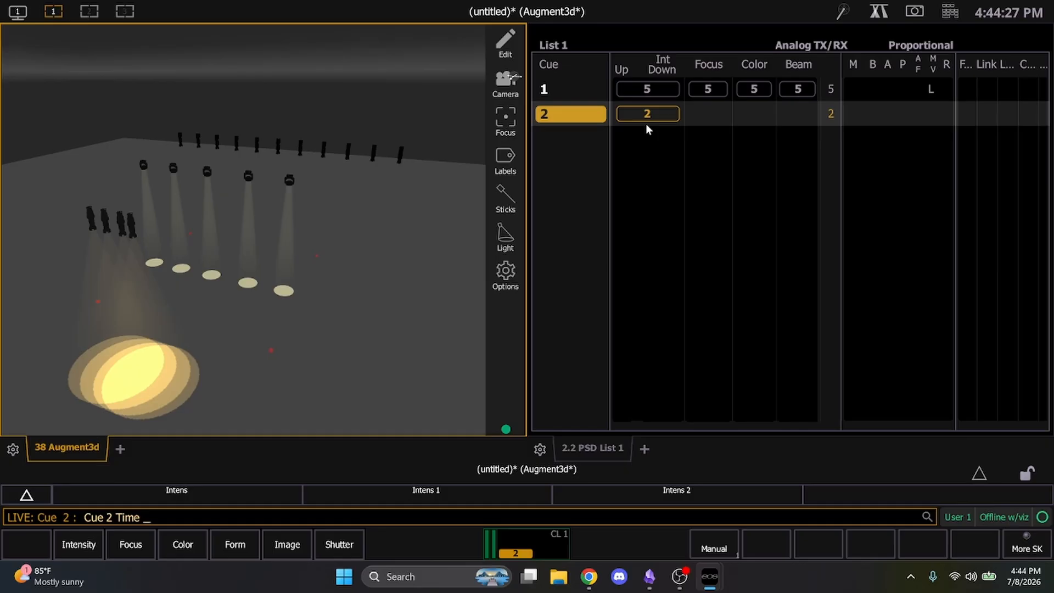
pyautogui.write('8')
pyautogui.press('Return')
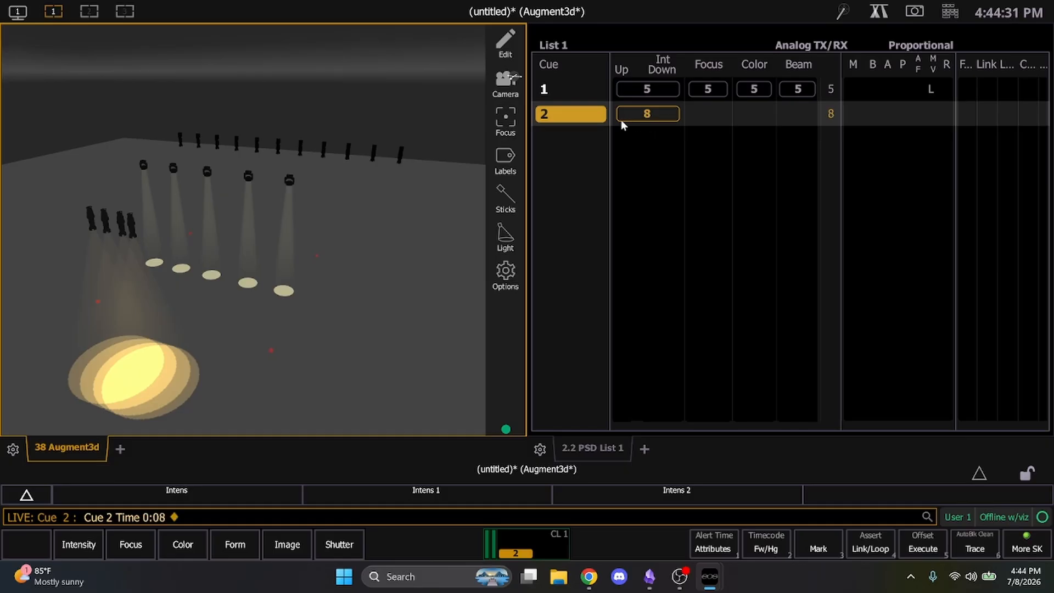
pyautogui.press('BackSpace')
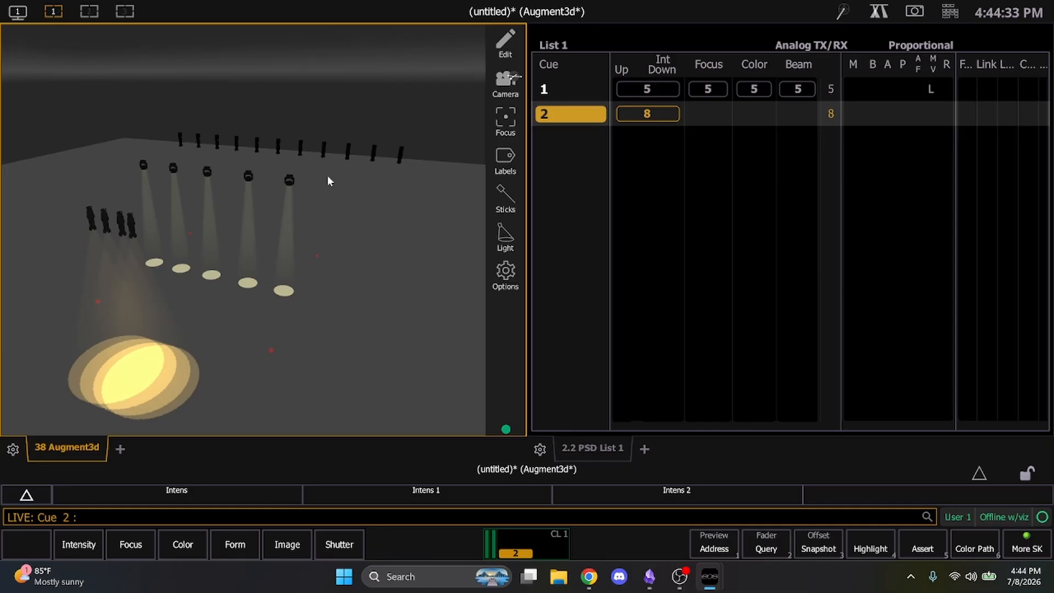
pyautogui.press('F11')
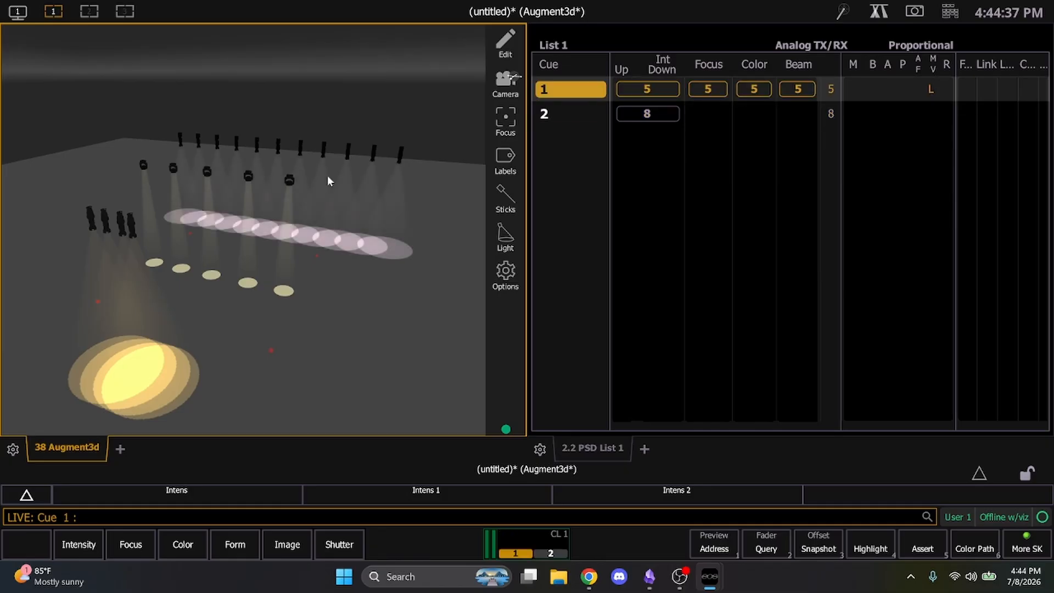
pyautogui.hotkey('ctrl', 'space')
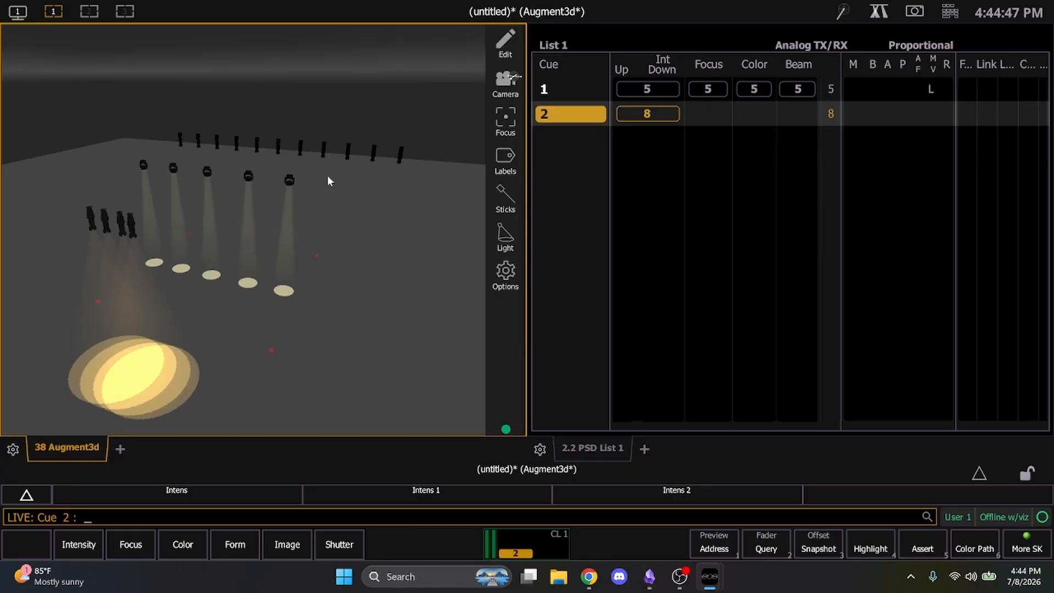
# Step: Set the time of cue 2 to 0 seconds and replay the change from cue 1 into cue 2
pyautogui.press('t')
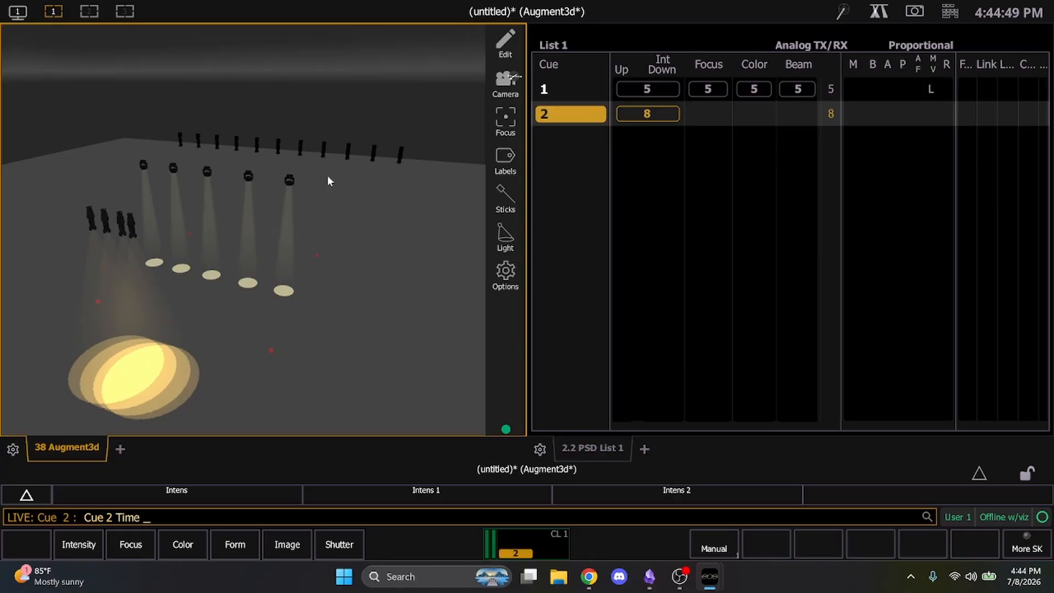
pyautogui.write('0:00')
pyautogui.press('Return')
pyautogui.press('F11')
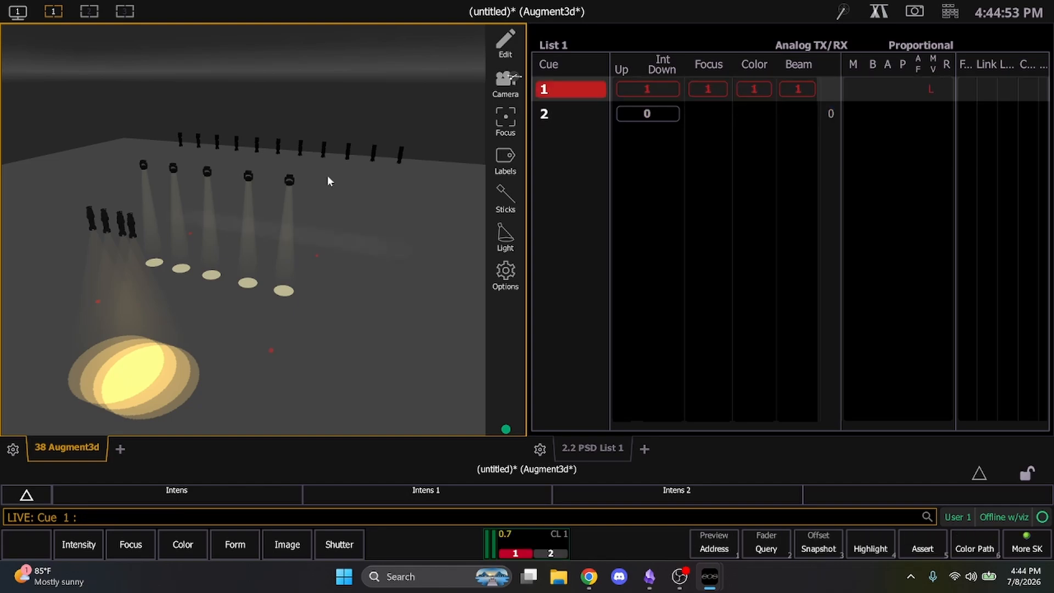
pyautogui.hotkey('ctrl', 'space')
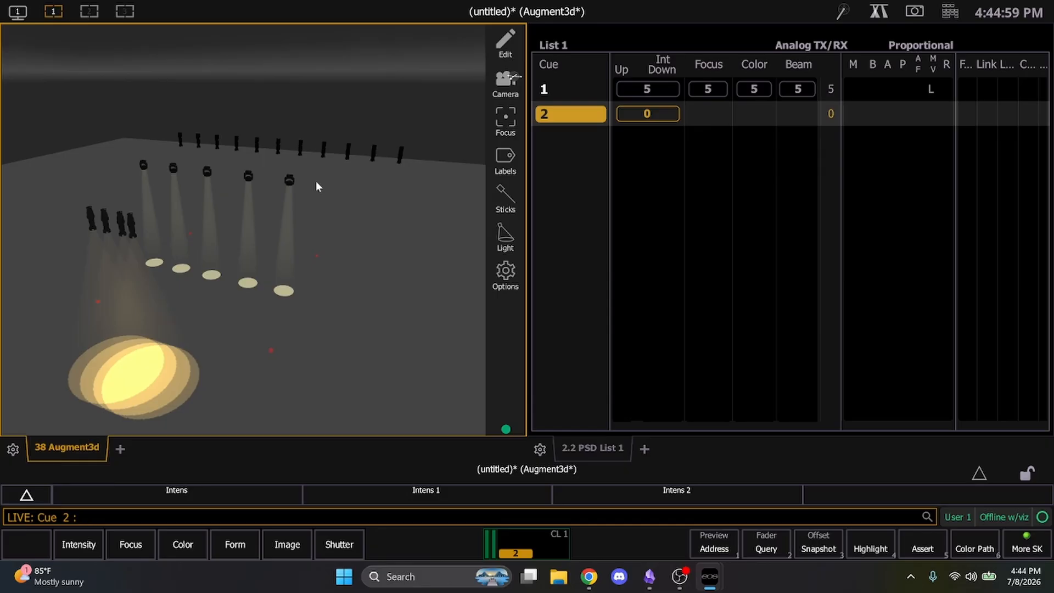
# Step: Select the four front fixtures, channels 6 through 9, in the 3D view and set their intensity to 0
pyautogui.moveTo(41, 208); pyautogui.dragTo(144, 268)
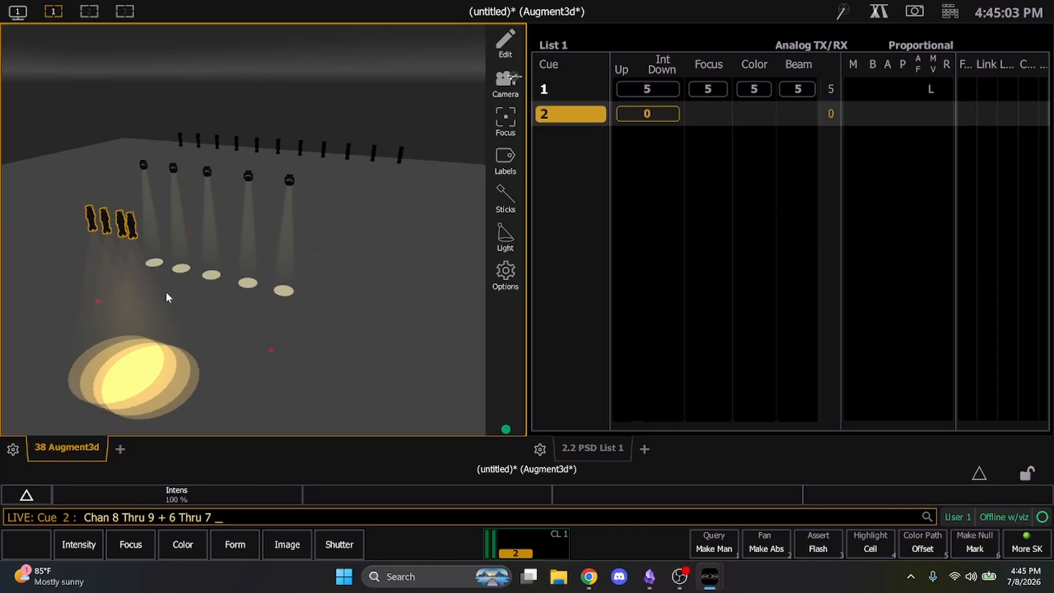
pyautogui.write('+')
pyautogui.press('Return')
pyautogui.press('BackSpace')
pyautogui.write('@')
pyautogui.press('BackSpace')
pyautogui.press('BackSpace')
pyautogui.write('@0')
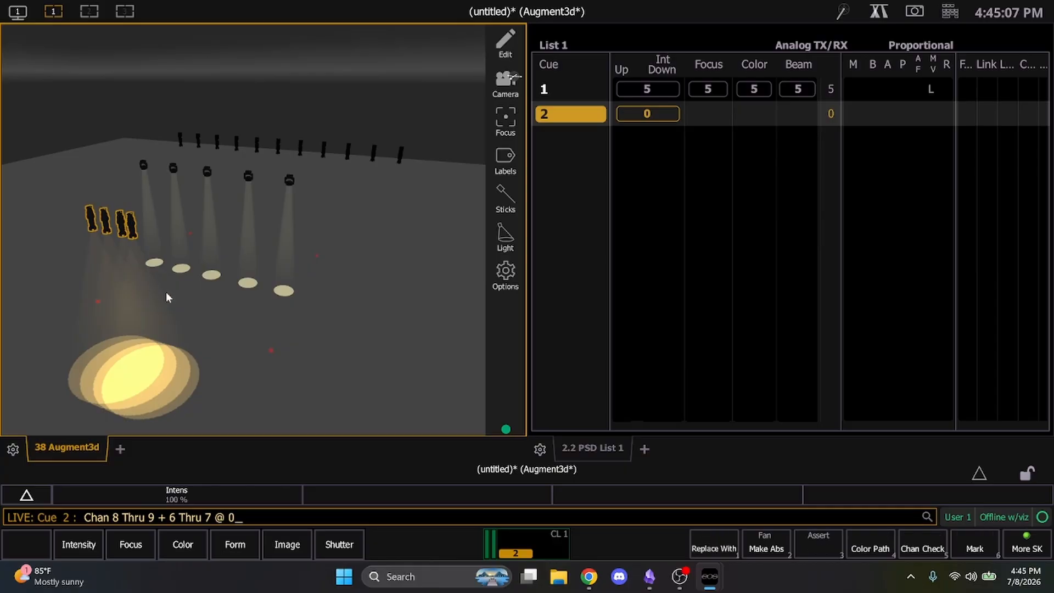
pyautogui.press('Return')
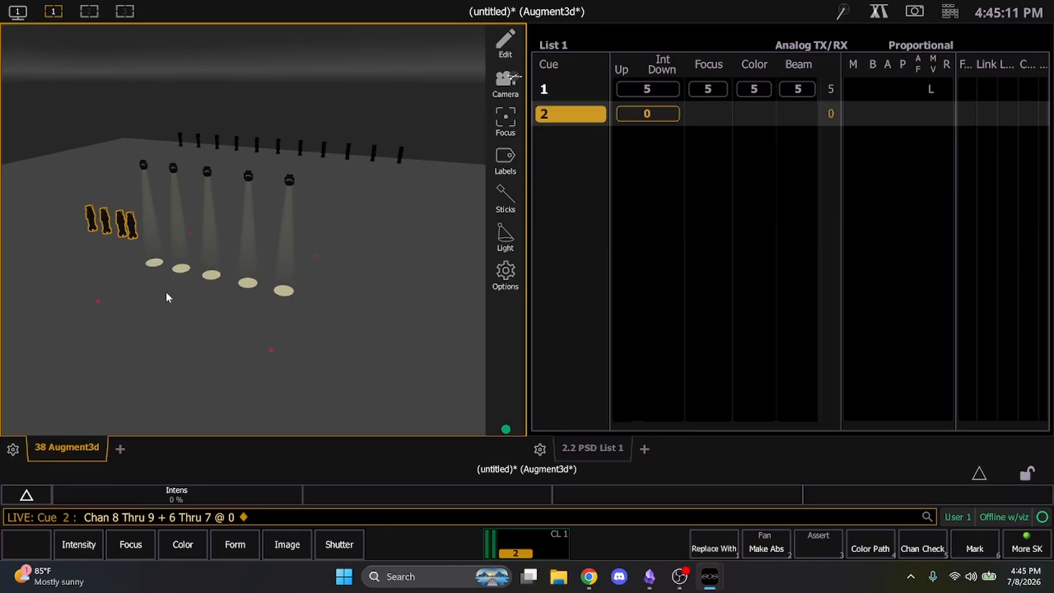
# Step: Update cue 2 with the current look, then play cue 1 into cue 2 to check the change
pyautogui.press('u')
pyautogui.press('Return')
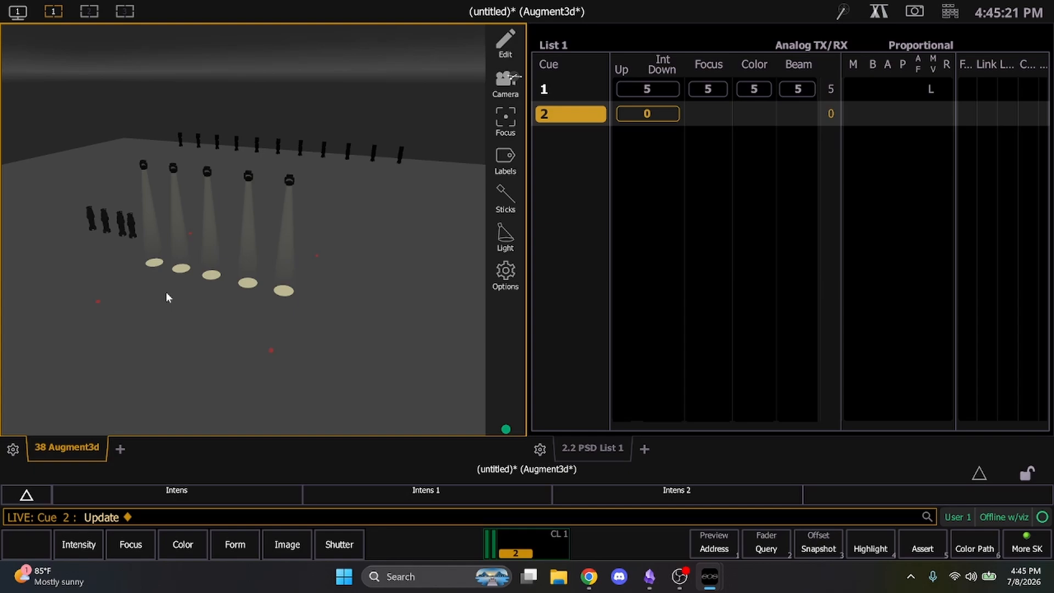
pyautogui.hotkey('ctrl', 'space')
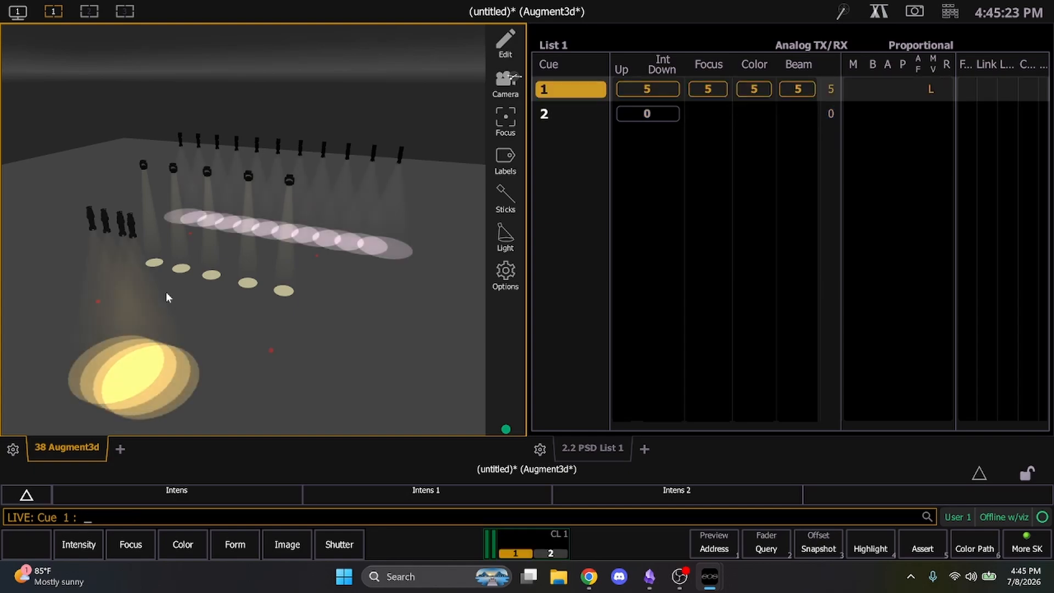
pyautogui.hotkey('ctrl', 'space')
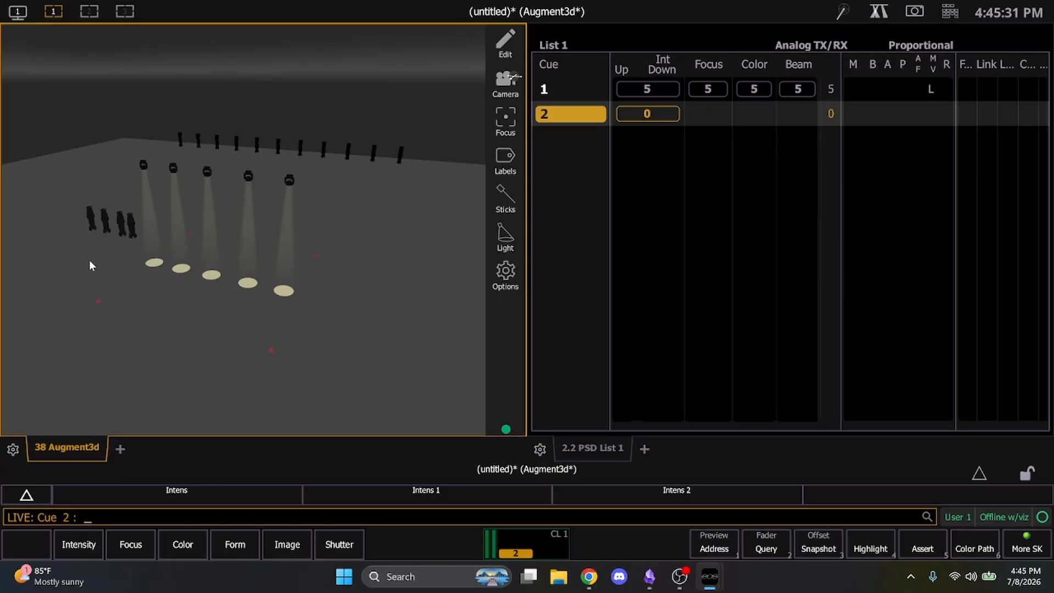
# Step: Bring the four front fixtures, channels 6 through 9, to full intensity and clear the selection
pyautogui.moveTo(104, 247); pyautogui.dragTo(147, 271)
pyautogui.moveTo(70, 207); pyautogui.dragTo(151, 265)
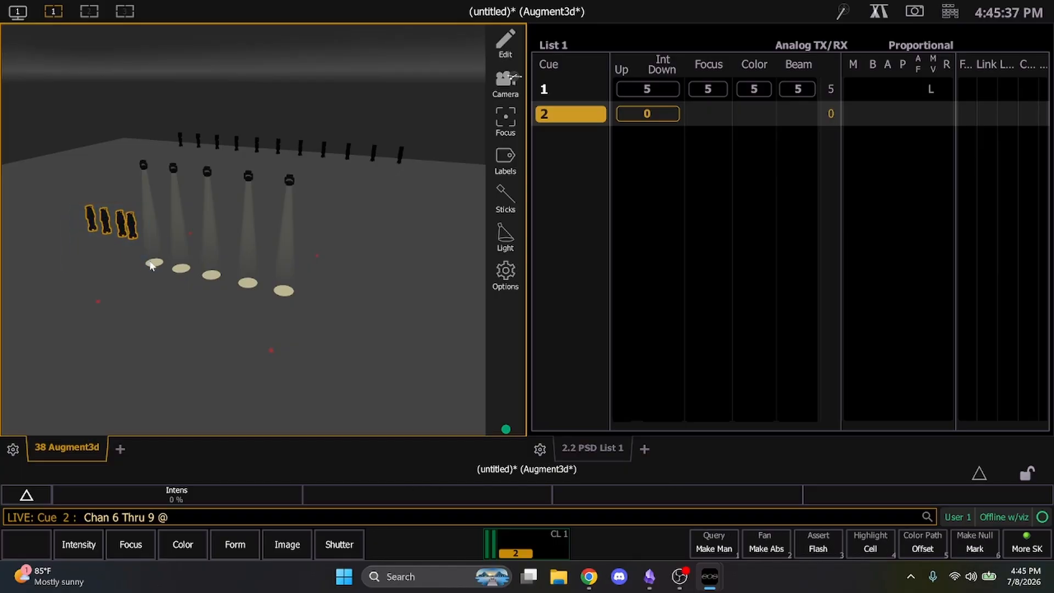
pyautogui.press('f')
pyautogui.moveTo(114, 156); pyautogui.dragTo(252, 179)
pyautogui.click(296, 243)
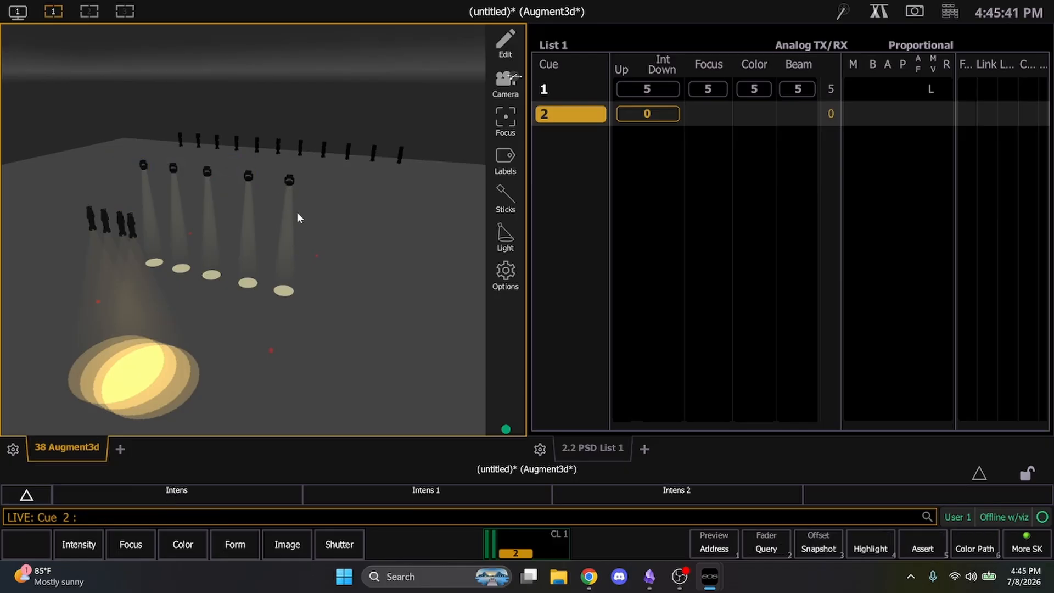
# Step: Take the middle row of five fixtures, channels 1 through 5, out and clear the command line
pyautogui.moveTo(298, 212); pyautogui.dragTo(113, 157)
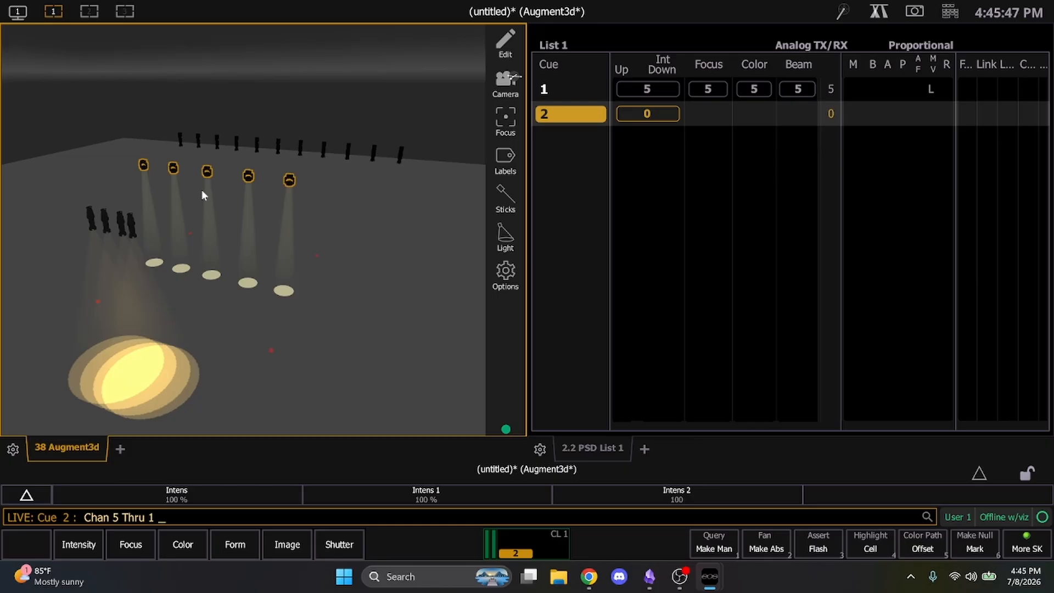
pyautogui.press('a')
pyautogui.press('o')
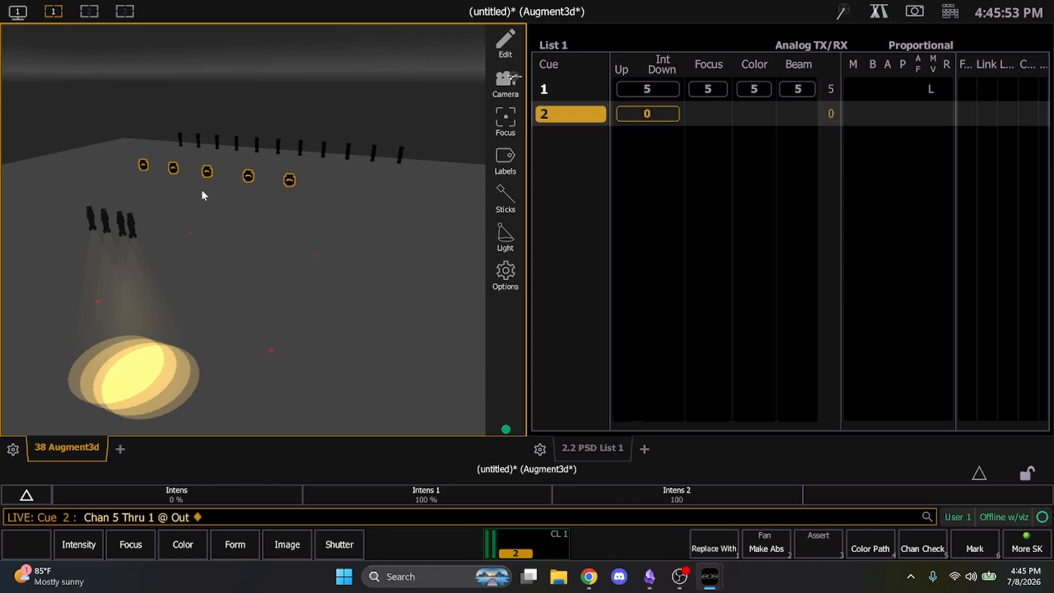
pyautogui.press('BackSpace')
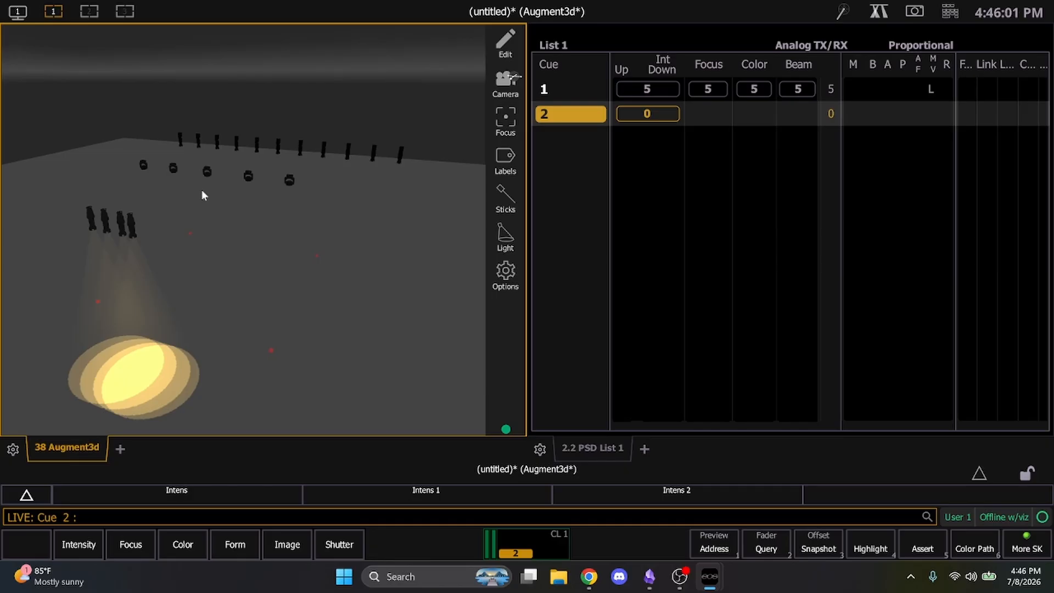
# Step: Record the current look as cue 3 and play cue 2 into cue 3 to watch the transition
pyautogui.press('r')
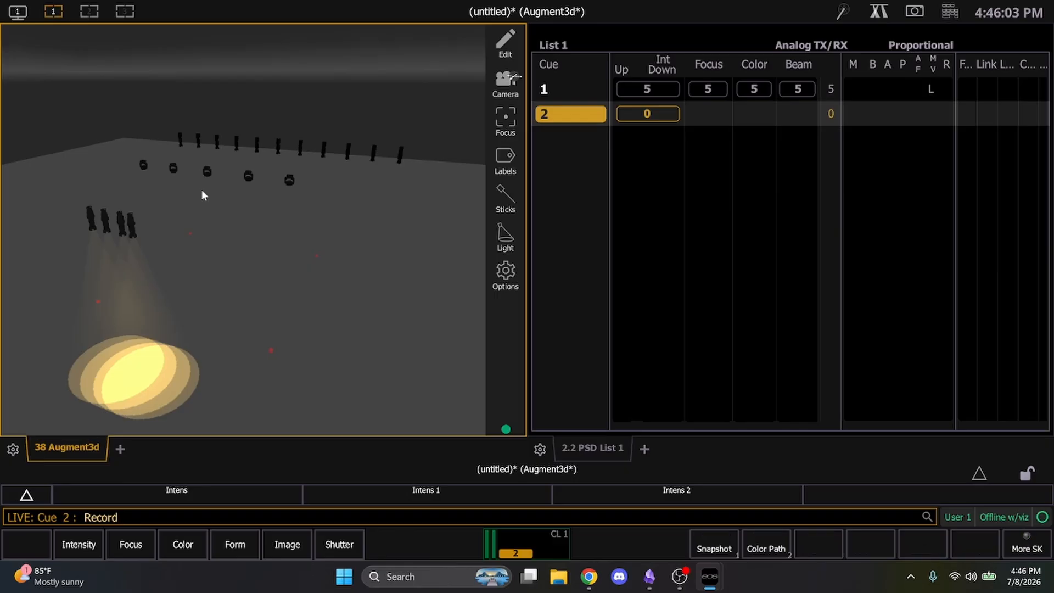
pyautogui.press('q')
pyautogui.press('3')
pyautogui.press('Return')
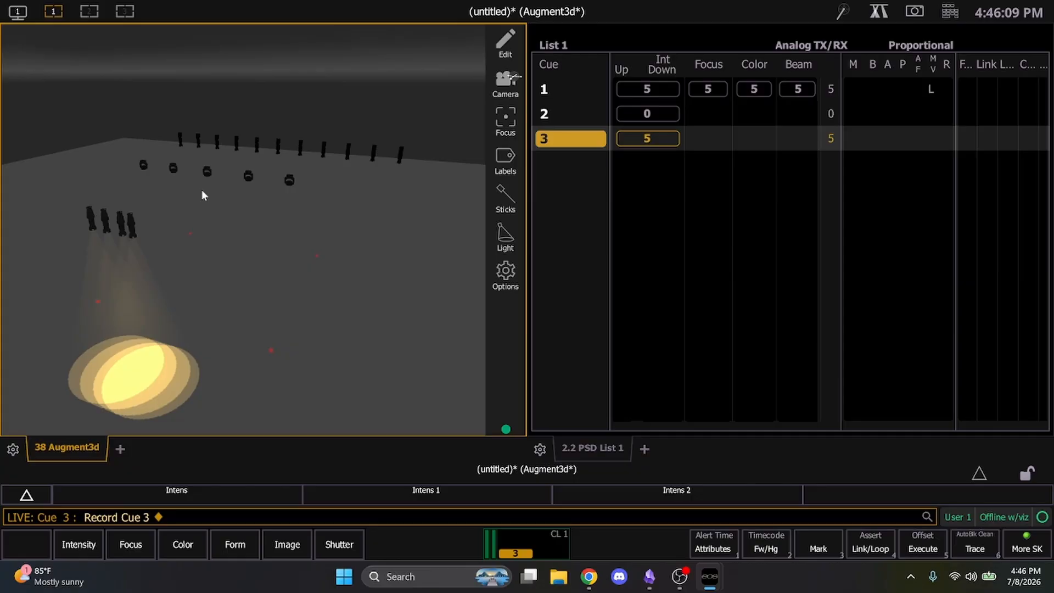
pyautogui.hotkey('ctrl', 'space')
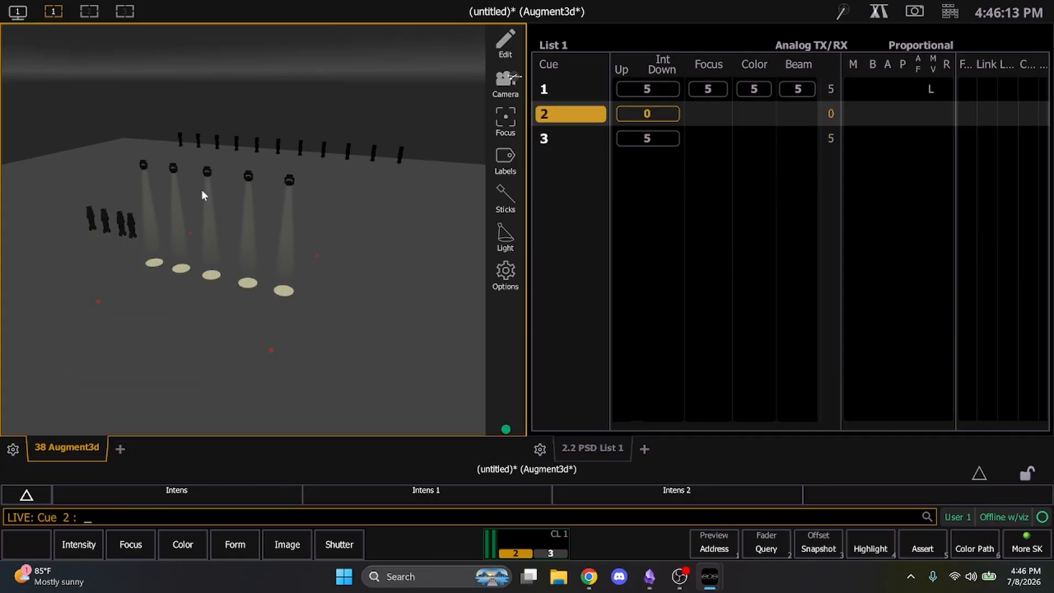
pyautogui.press('space')
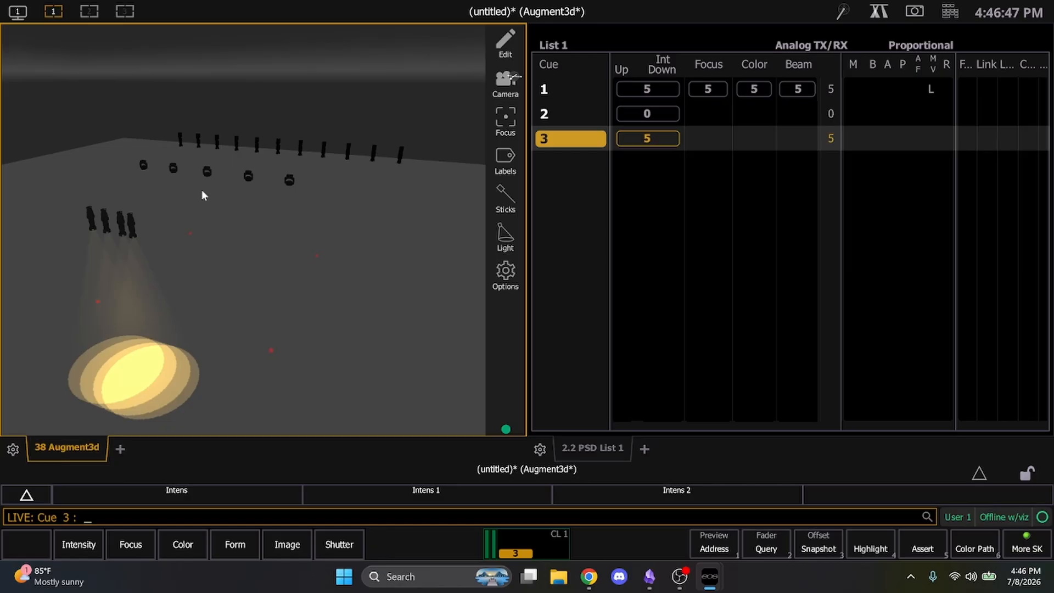
# Step: Set a split time for cue 3 of 1 second up and 5 seconds down, and replay it from cue 2
pyautogui.press('q')
pyautogui.press('3')
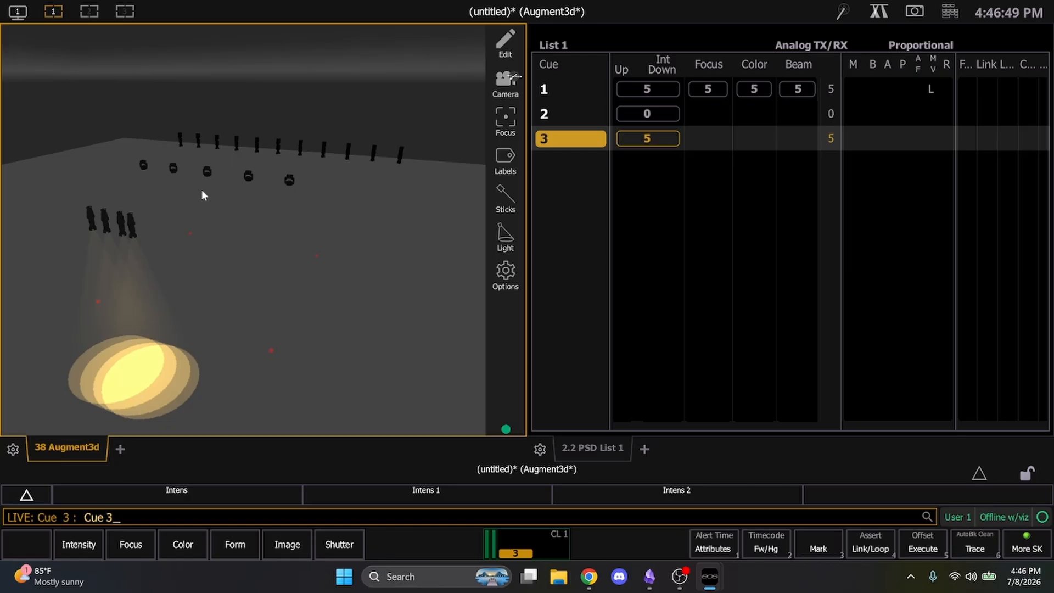
pyautogui.press('t')
pyautogui.press('1')
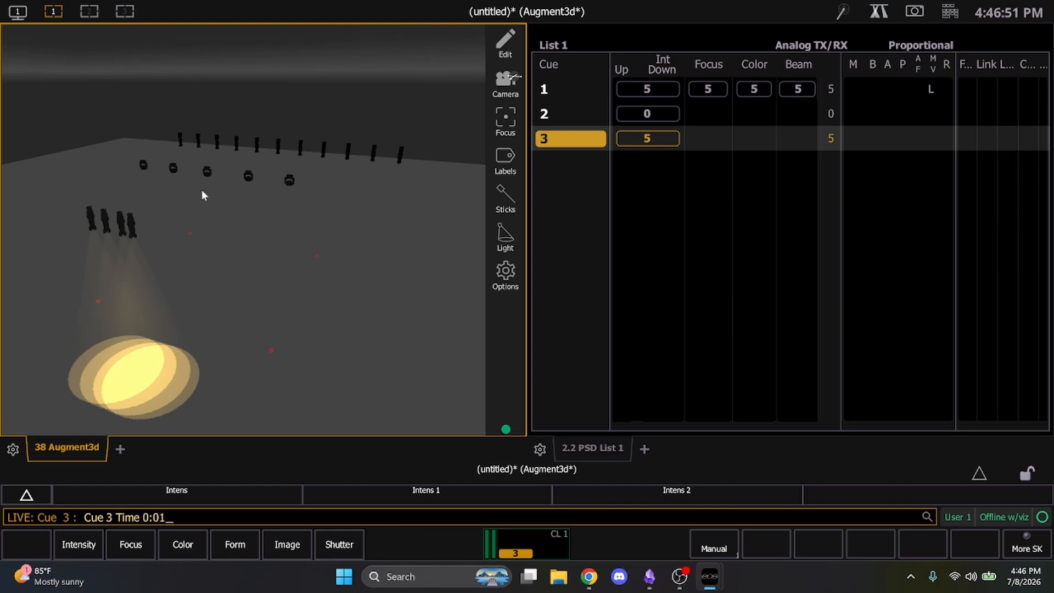
pyautogui.press('/')
pyautogui.press('5')
pyautogui.press('Return')
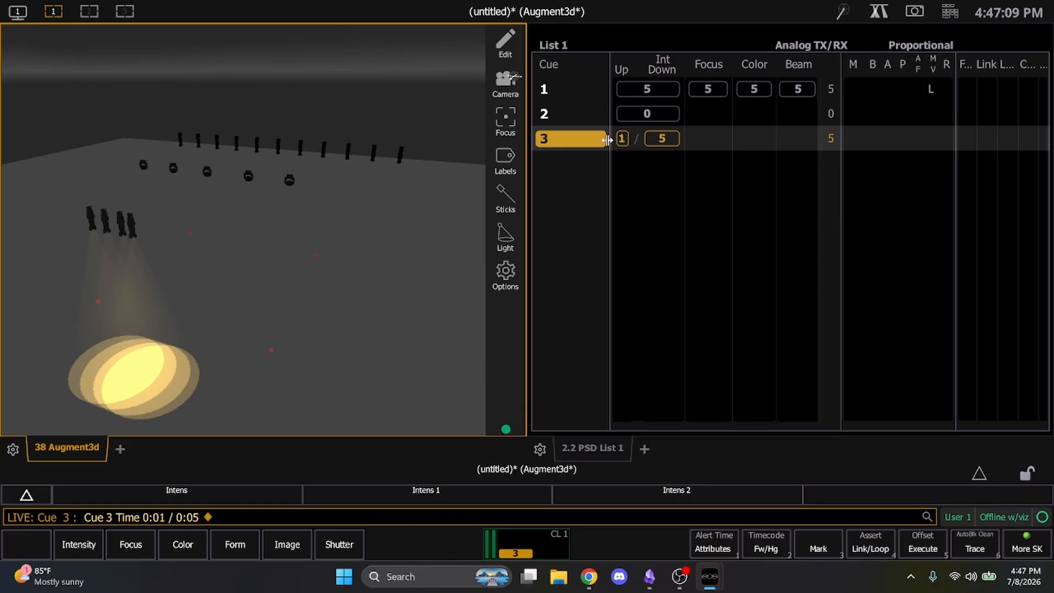
pyautogui.hotkey('ctrl', 'space')
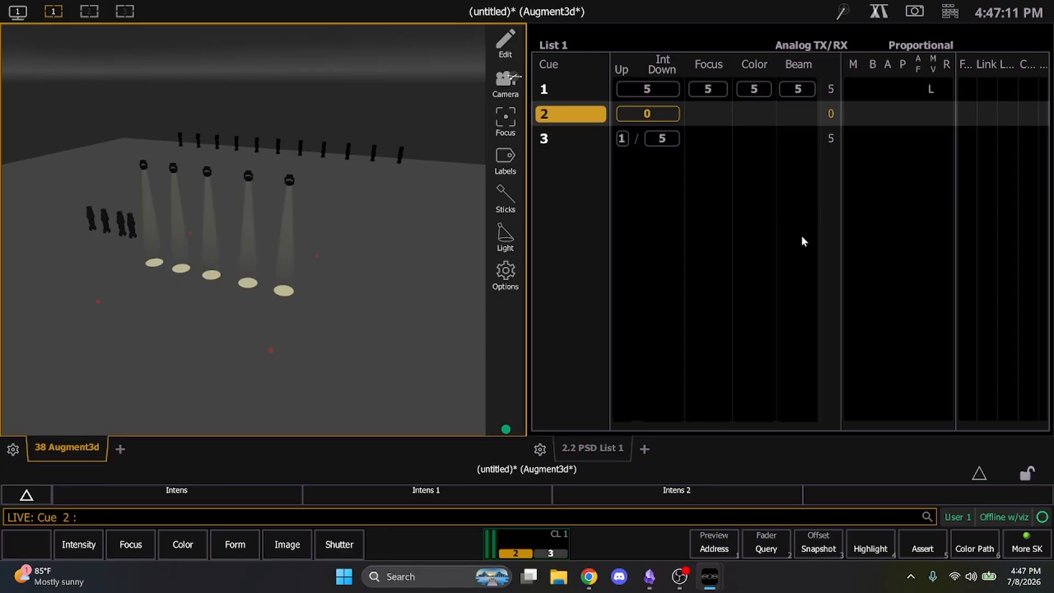
pyautogui.hotkey('ctrl', 'space')
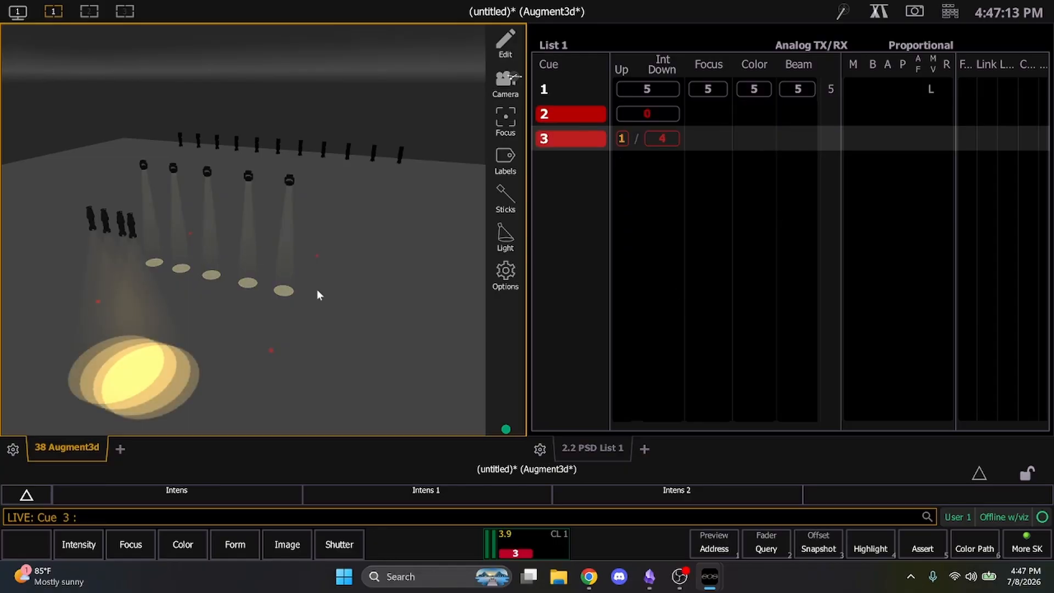
pyautogui.moveTo(132, 146); pyautogui.dragTo(302, 221)
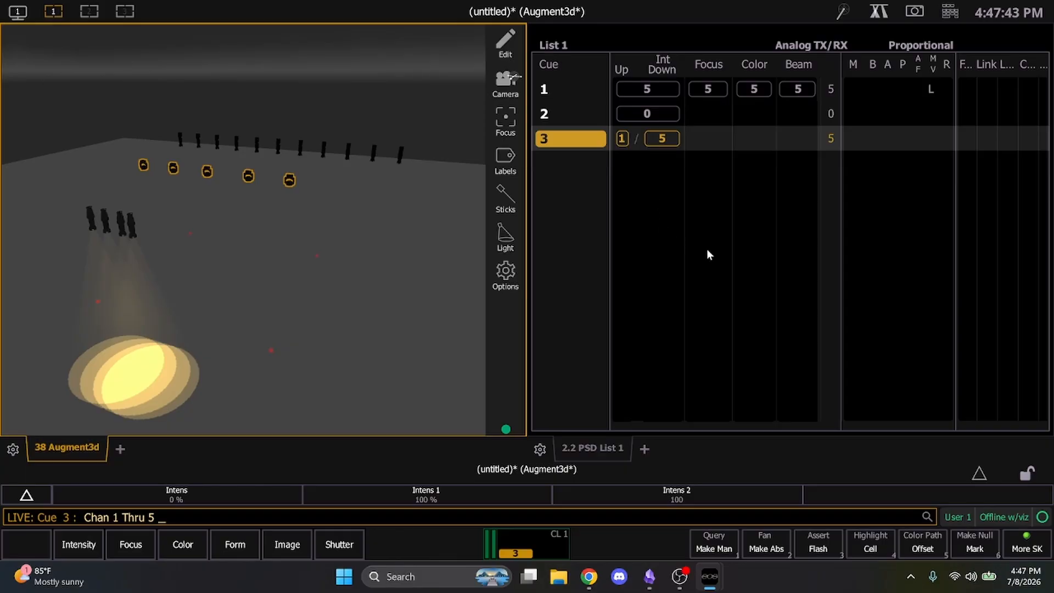
pyautogui.hotkey('shift', 'BackSpace')
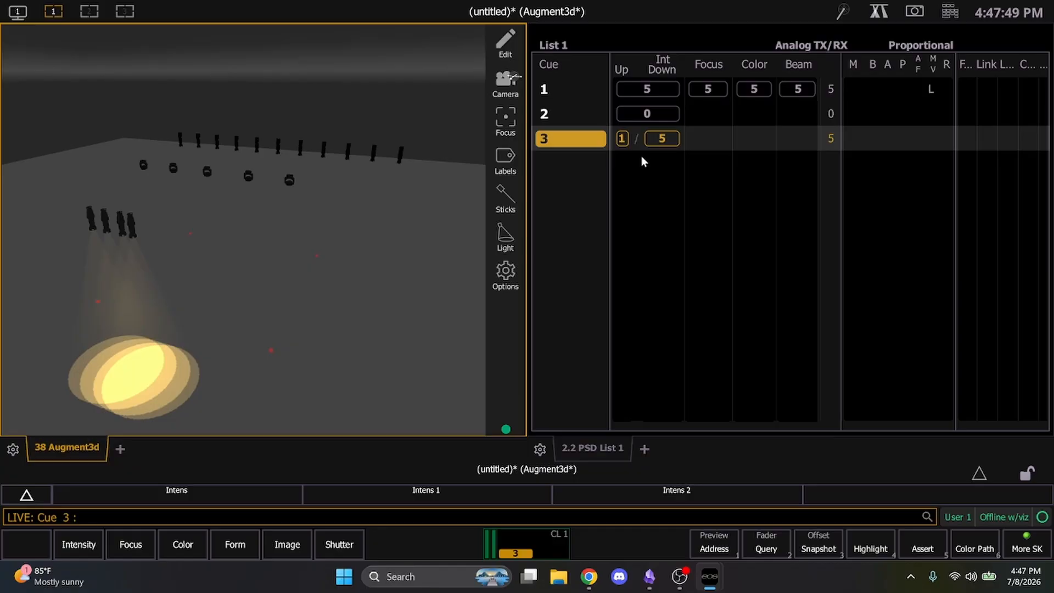
pyautogui.press('3')
pyautogui.press('t')
pyautogui.press('BackSpace')
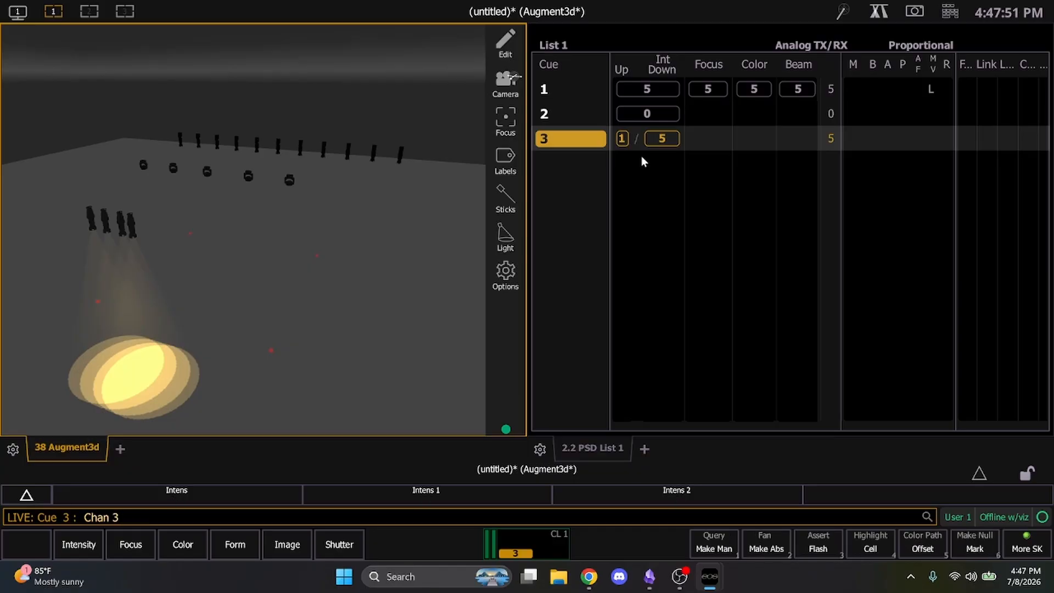
# Step: Clear the leftover channel entry and give cue 3 a time of 3 seconds
pyautogui.press('BackSpace')
pyautogui.press('BackSpace')
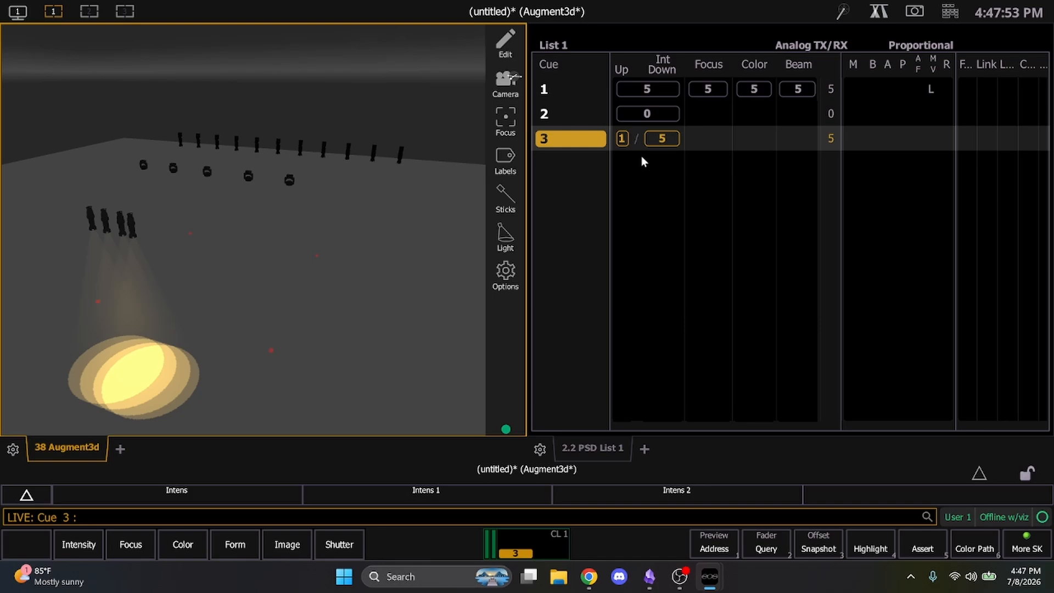
pyautogui.press('q')
pyautogui.press('3')
pyautogui.write('t')
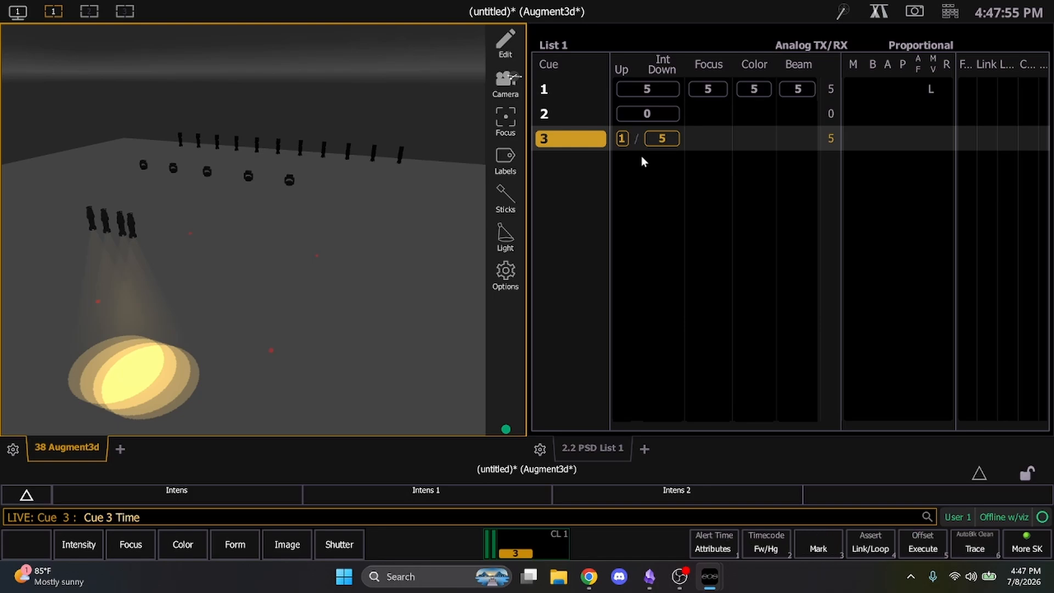
pyautogui.write('3')
pyautogui.press('Return')
# Step: Reset cue 3's split time to the default and set a single time of 3 seconds
pyautogui.press('i')
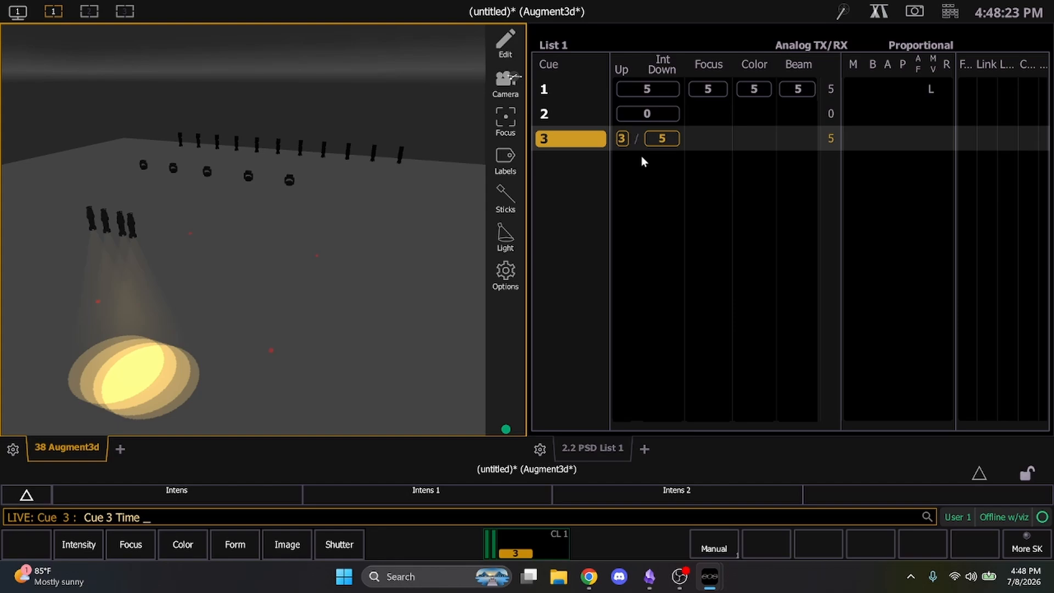
pyautogui.press('Return')
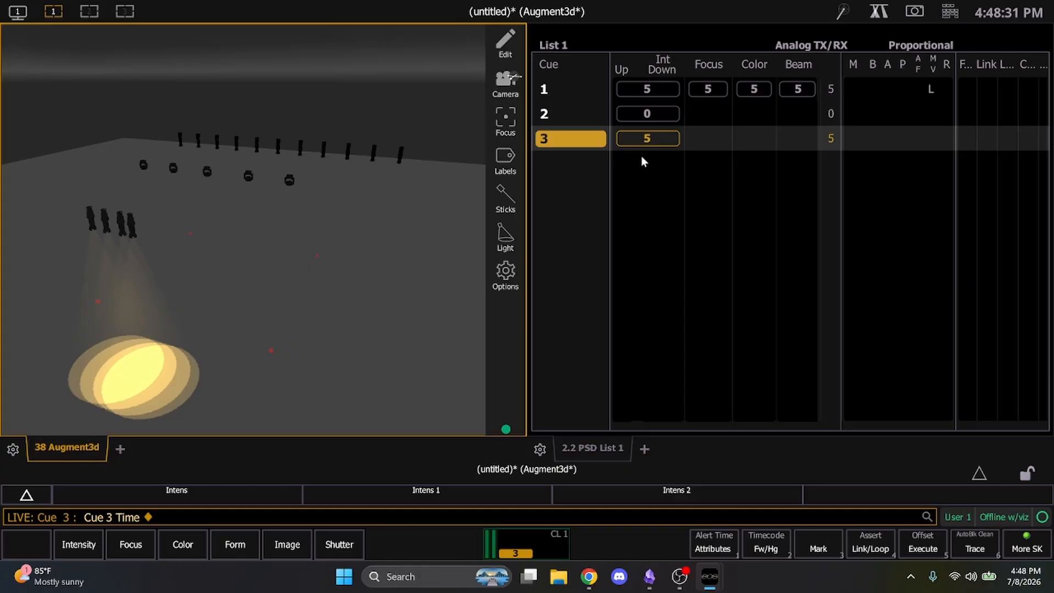
pyautogui.write('3')
pyautogui.press('Return')
# Step: Restore cue 3's split time of 1 second up and 5 seconds down
pyautogui.press('BackSpace')
pyautogui.press('BackSpace')
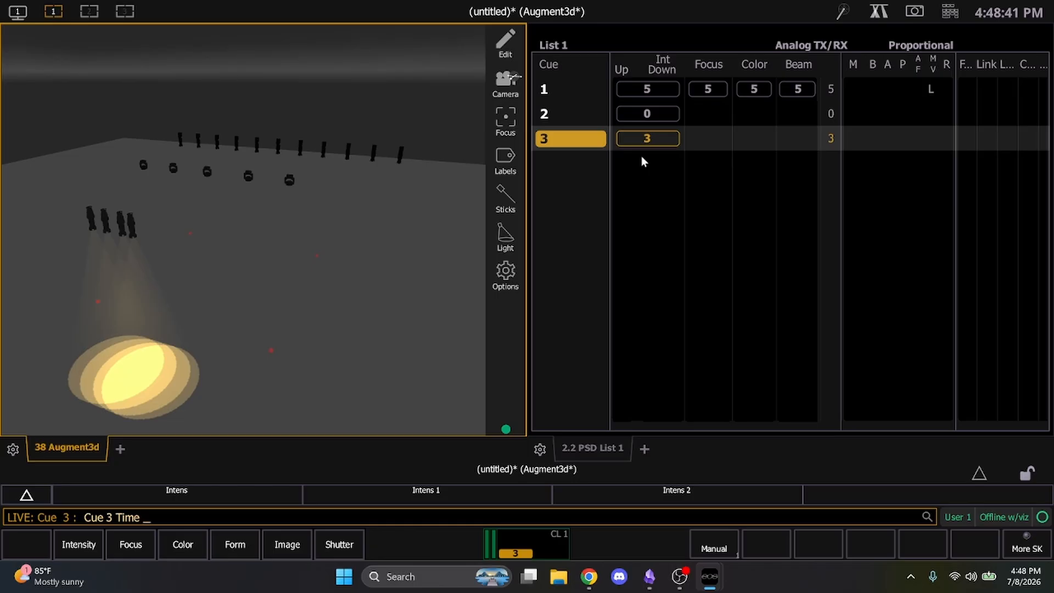
pyautogui.write('1/5')
pyautogui.press('Return')
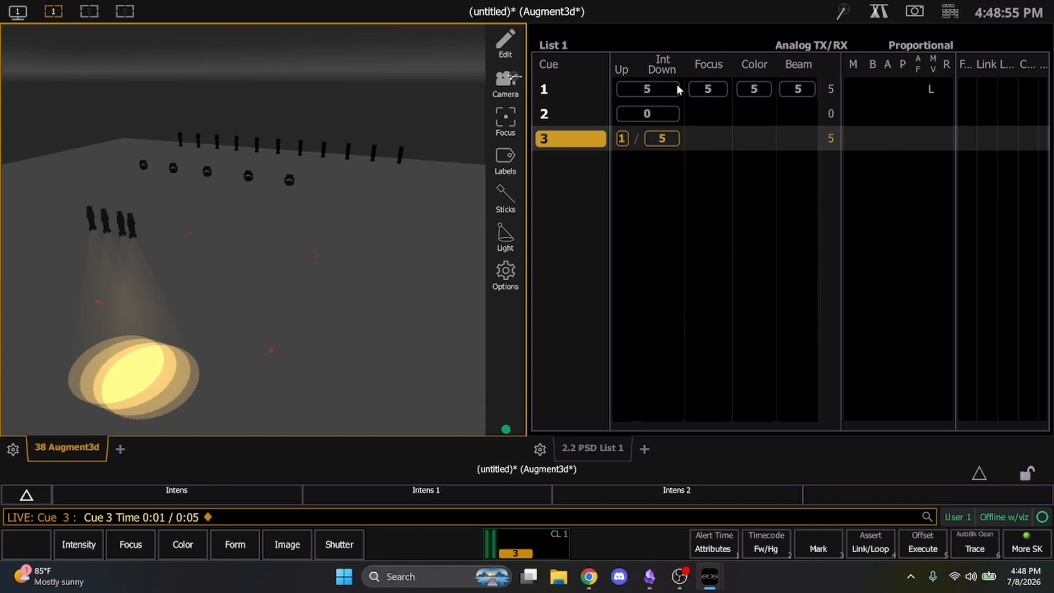
# Step: Bring the middle row of fixtures, channels 1 through 5, to full and focus them on one spot on the floor
pyautogui.moveTo(305, 199); pyautogui.dragTo(132, 158)
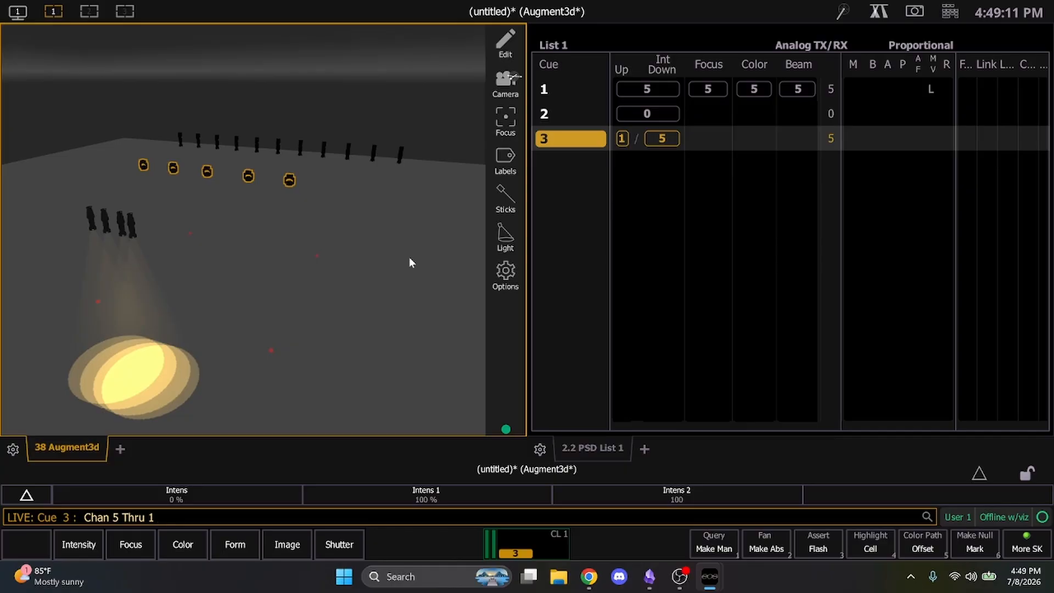
pyautogui.press('@')
pyautogui.press('f')
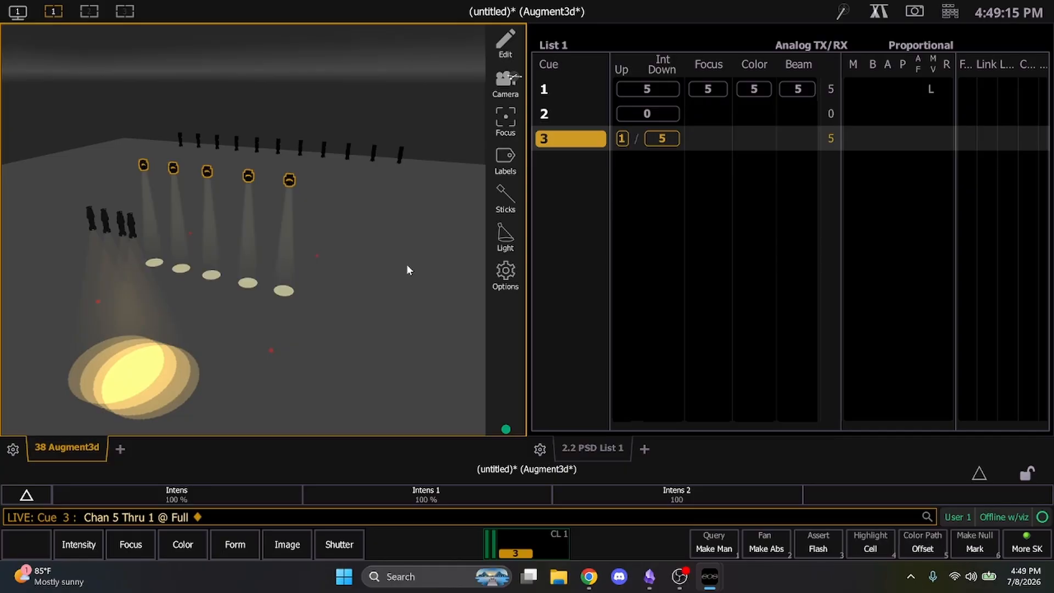
pyautogui.click(255, 233)
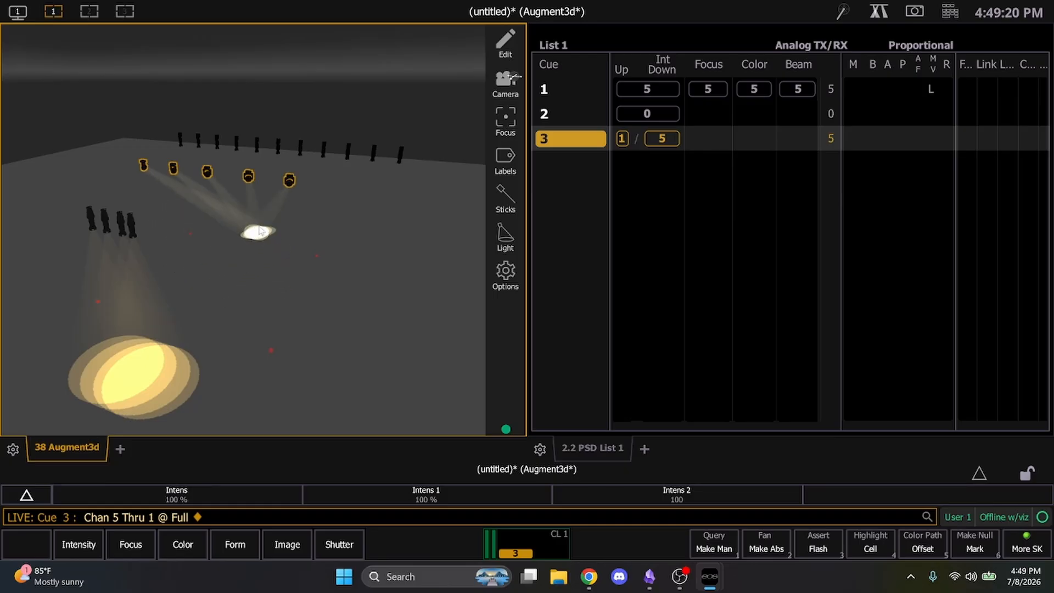
pyautogui.moveTo(259, 230); pyautogui.dragTo(268, 228)
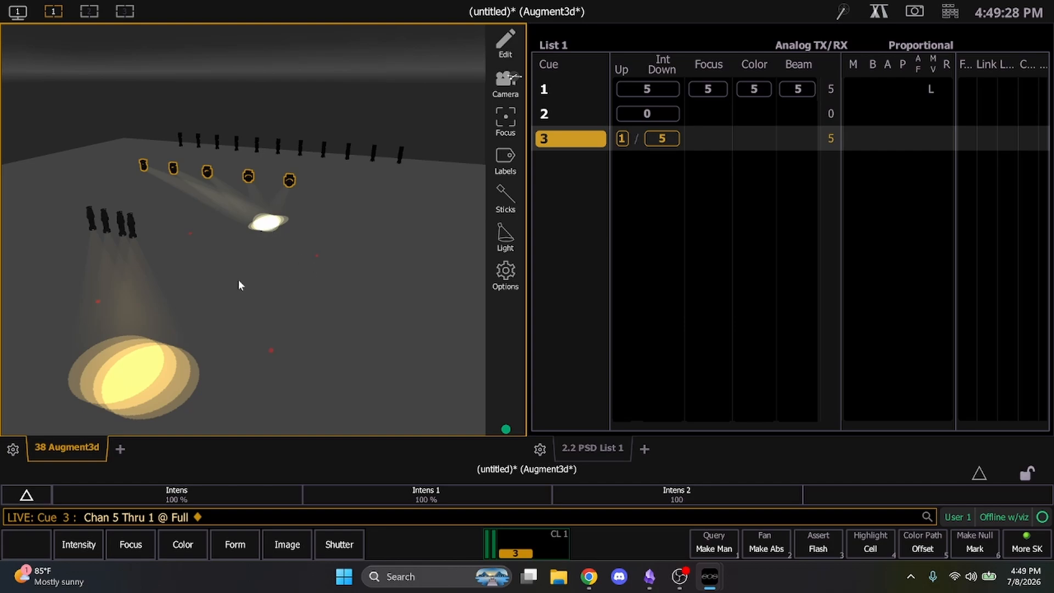
# Step: Record the current look as cue 4 and play cue 3 into cue 4 to watch the transition
pyautogui.press('r')
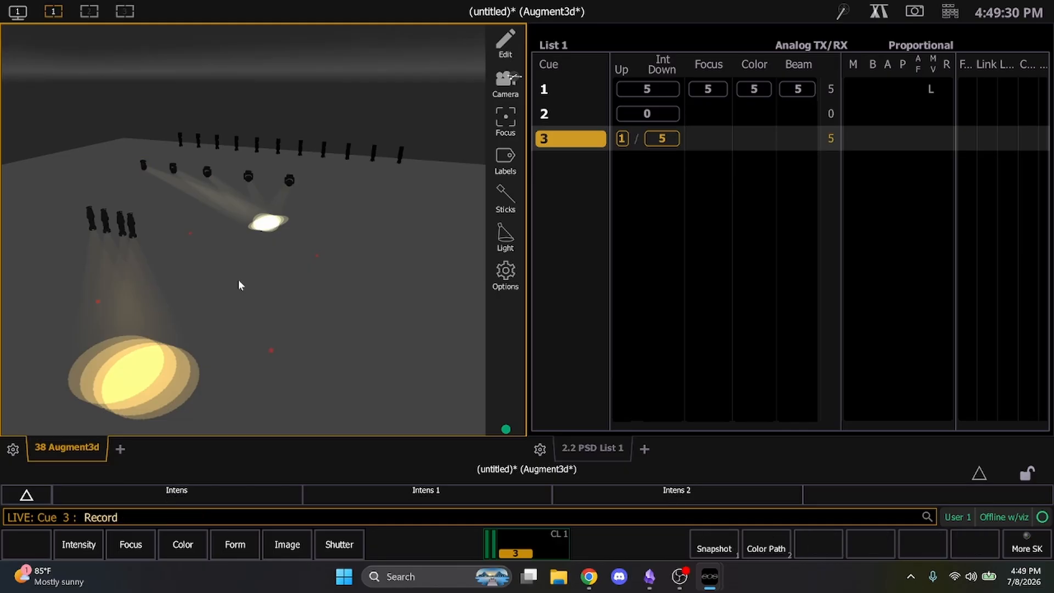
pyautogui.press('4')
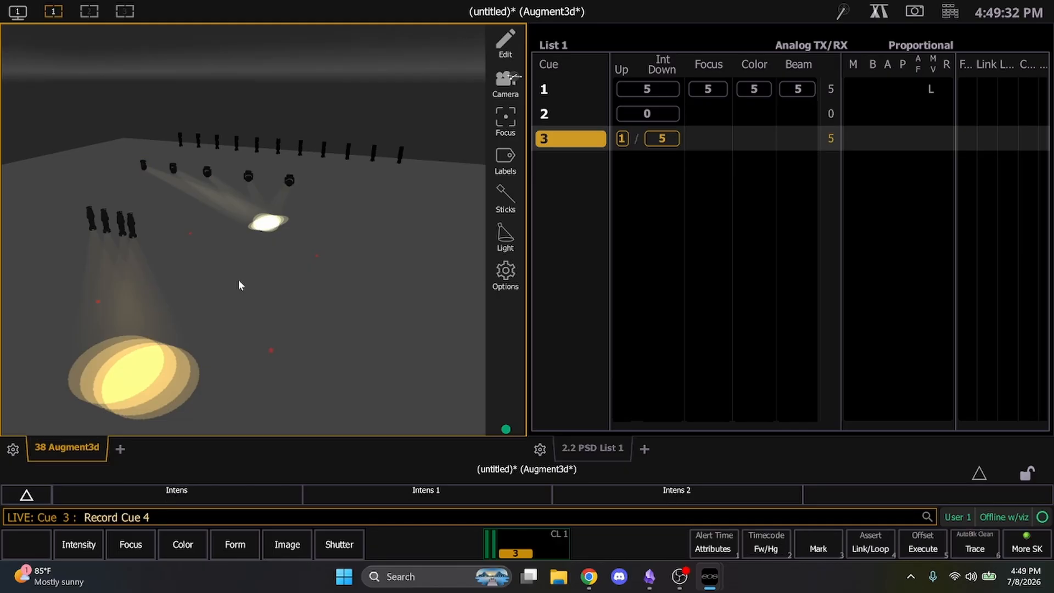
pyautogui.press('Return')
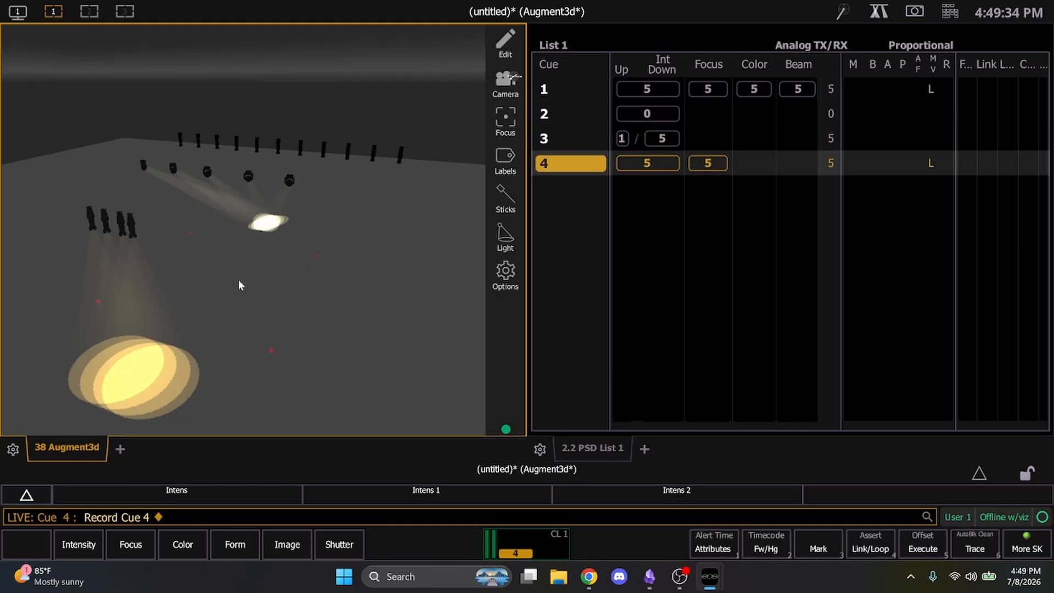
pyautogui.hotkey('ctrl', 'F2')
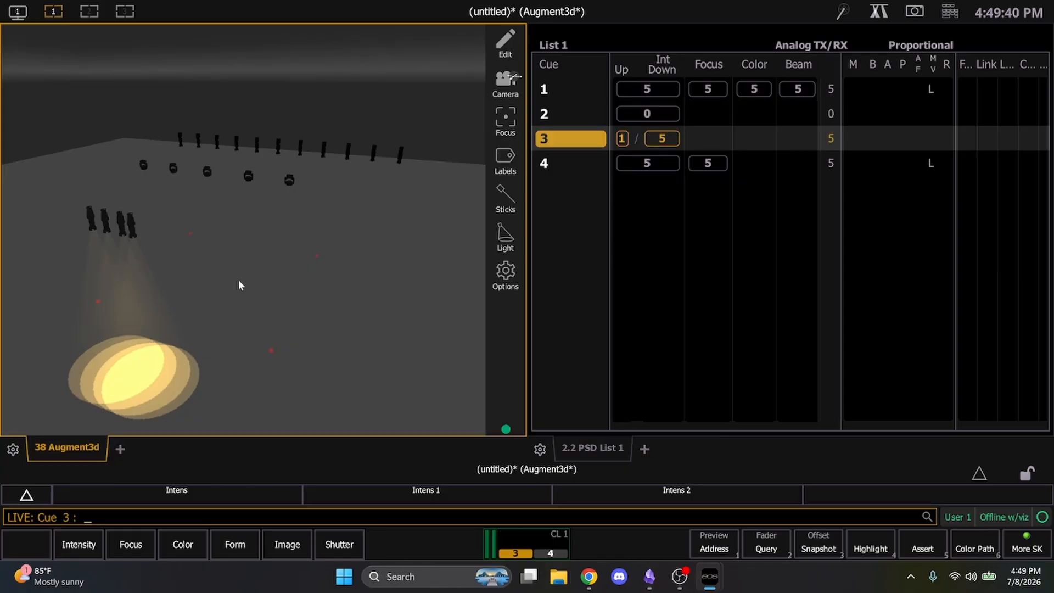
pyautogui.hotkey('ctrl', 'space')
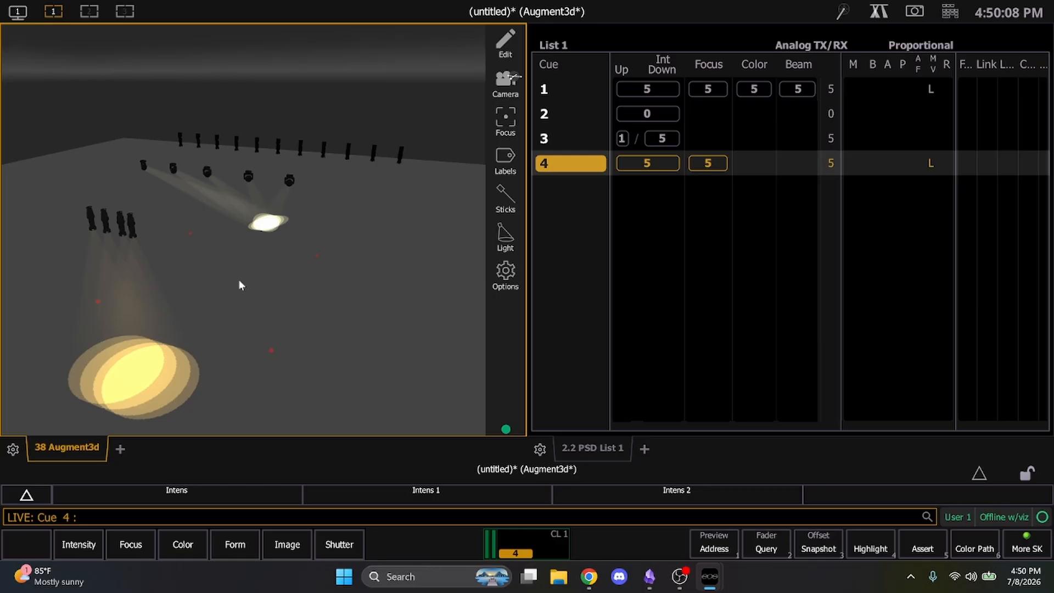
# Step: Set cue 4's focus time to 2 seconds and replay it from cue 3
pyautogui.write('q4')
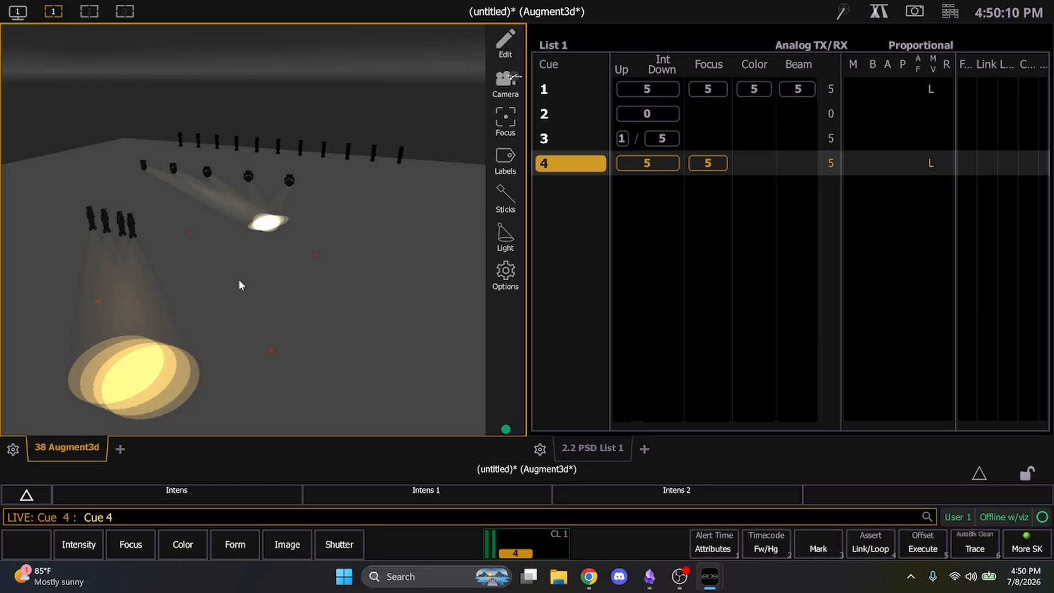
pyautogui.write('tt')
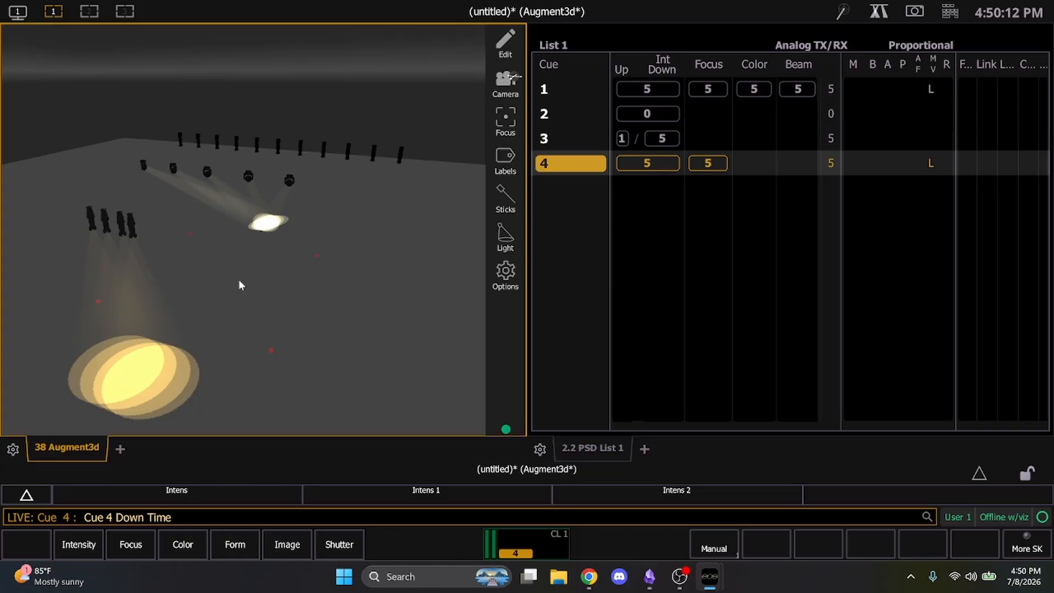
pyautogui.write('t')
pyautogui.write('2')
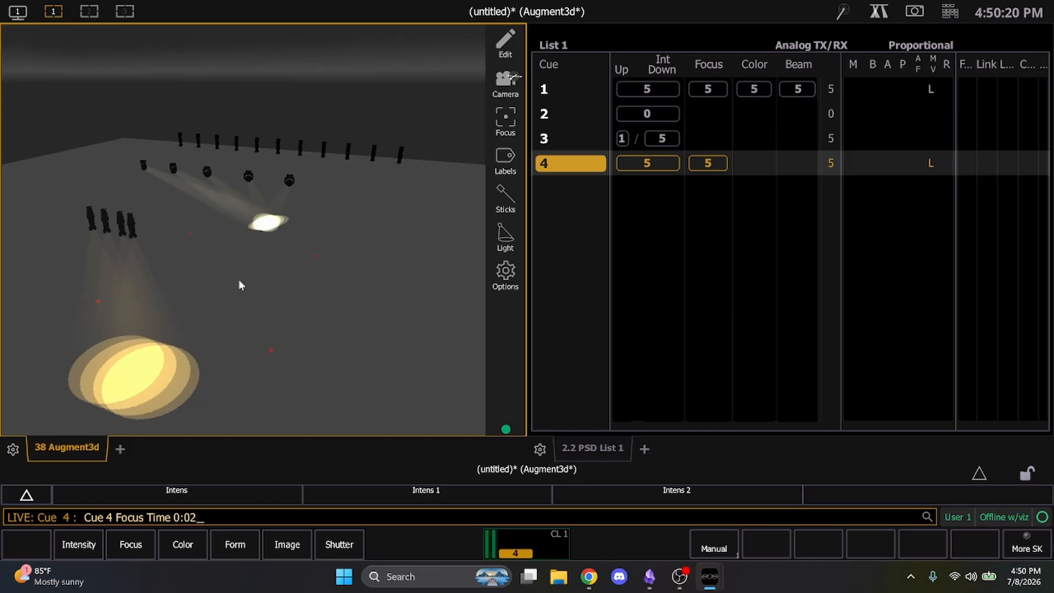
pyautogui.press('Return')
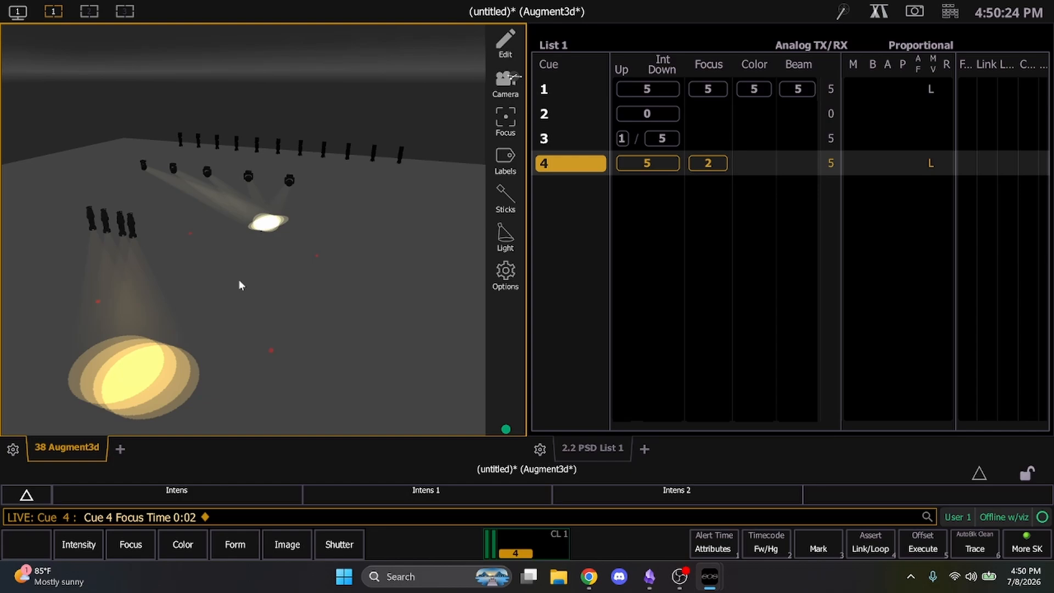
pyautogui.press('F11')
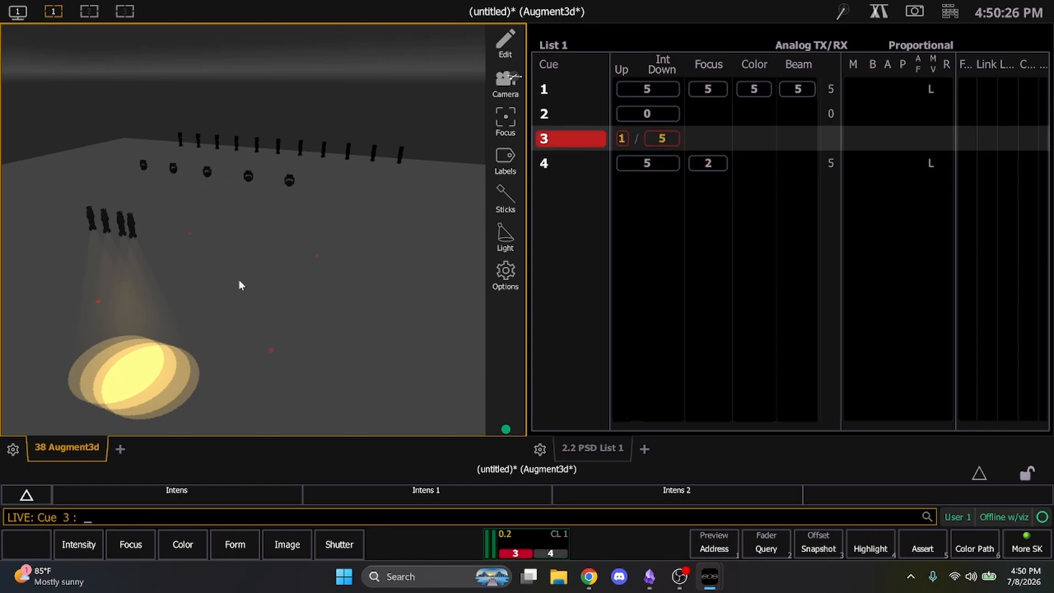
pyautogui.hotkey('ctrl', 'space')
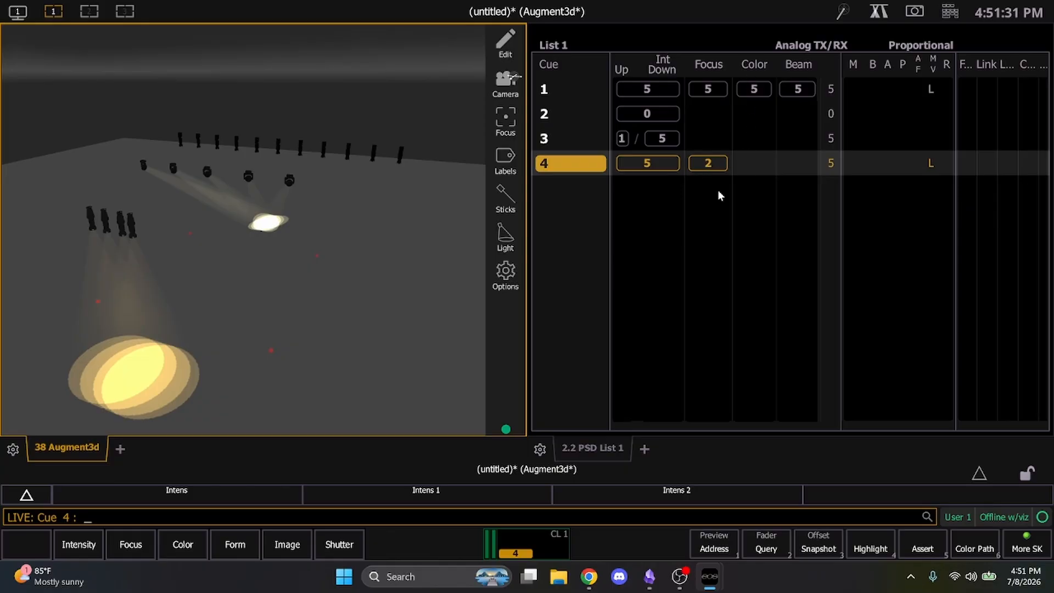
# Step: Bring the back row of fixtures, channels 10 through 20, to full intensity
pyautogui.moveTo(410, 160)
pyautogui.mouseDown()
pyautogui.moveTo(355, 131)
pyautogui.moveTo(160, 73)
pyautogui.moveTo(177, 107)
pyautogui.moveTo(429, 160)
pyautogui.mouseUp()
pyautogui.press('a')
pyautogui.press('f')
pyautogui.press('Return')
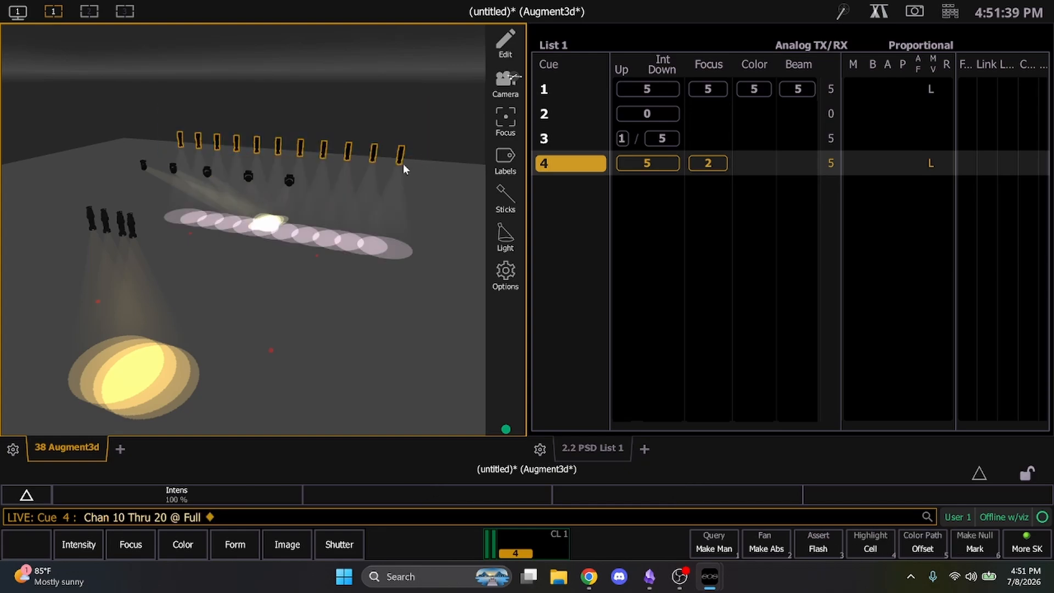
# Step: Add channels 1 through 5 to the selected back row, take all of them out, and clear the selection
pyautogui.moveTo(253, 190); pyautogui.dragTo(130, 166)
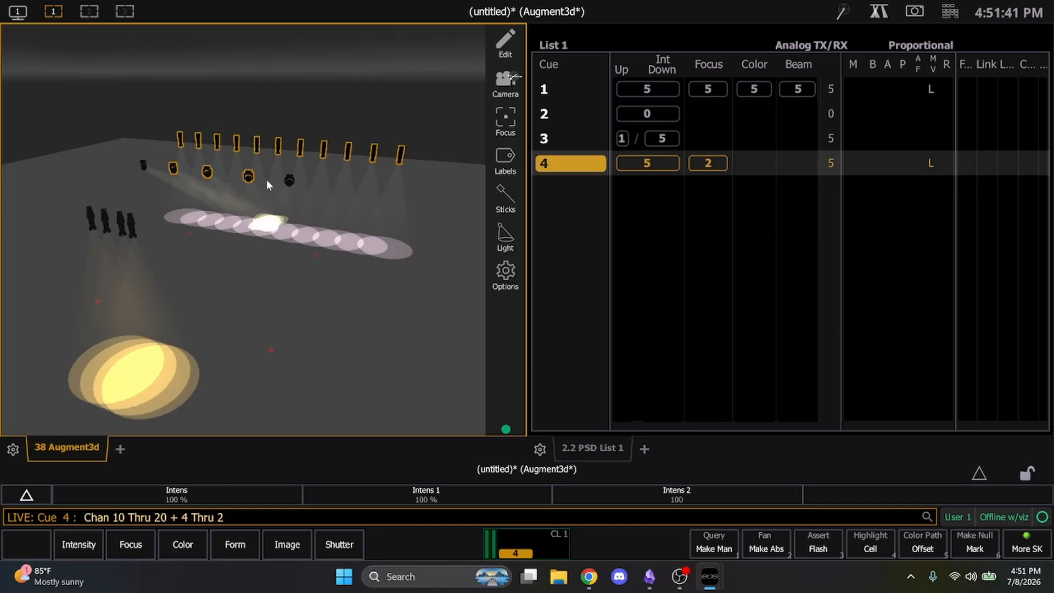
pyautogui.click(290, 182)
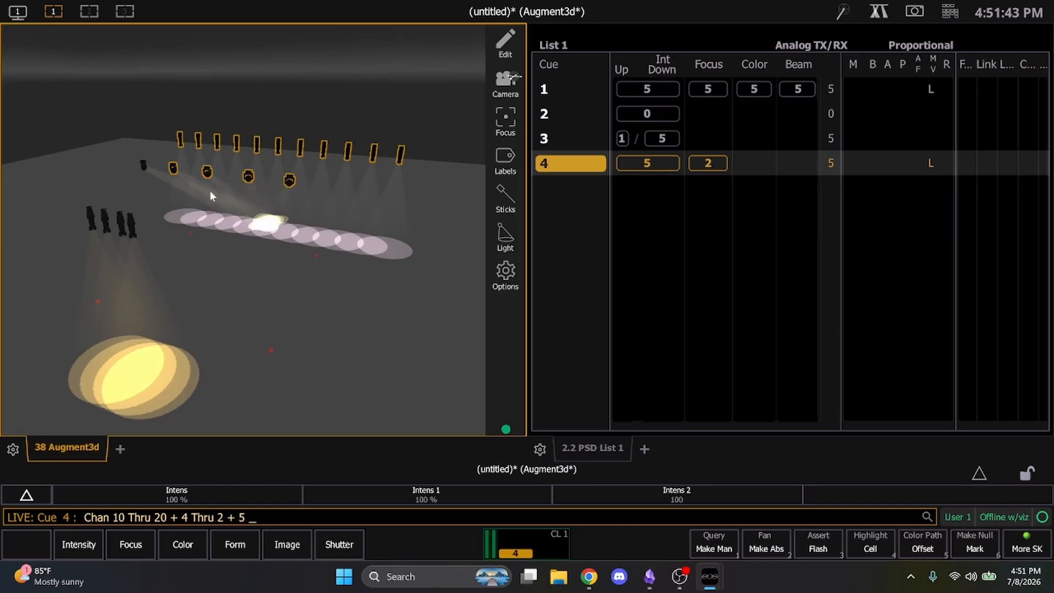
pyautogui.click(142, 166)
pyautogui.press('a')
pyautogui.press('o')
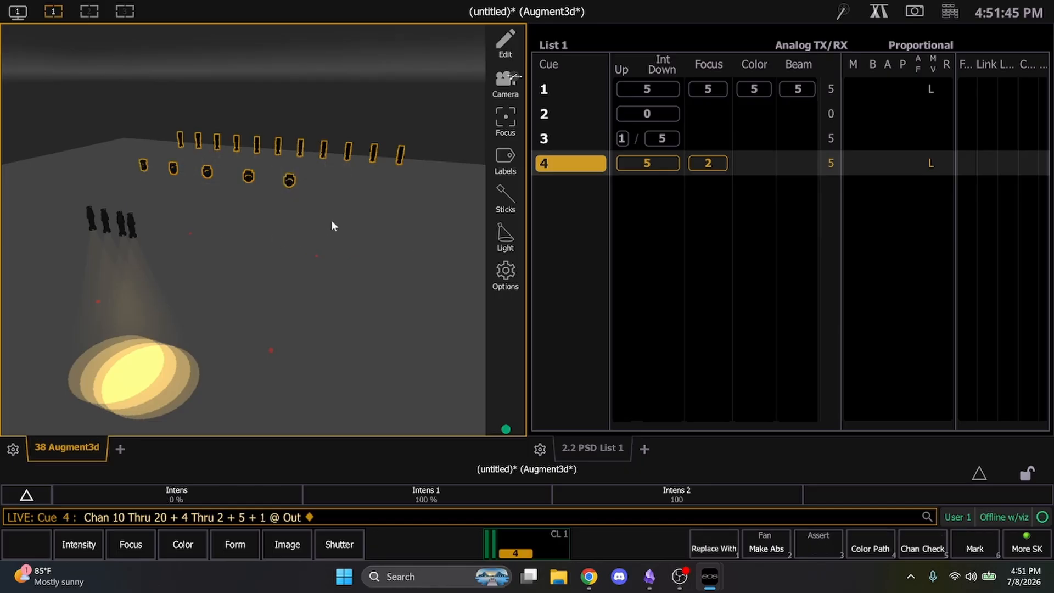
pyautogui.click(367, 208)
# Step: Bring only the back row, channels 10 through 20, to full intensity and color it red
pyautogui.moveTo(416, 158); pyautogui.dragTo(133, 105)
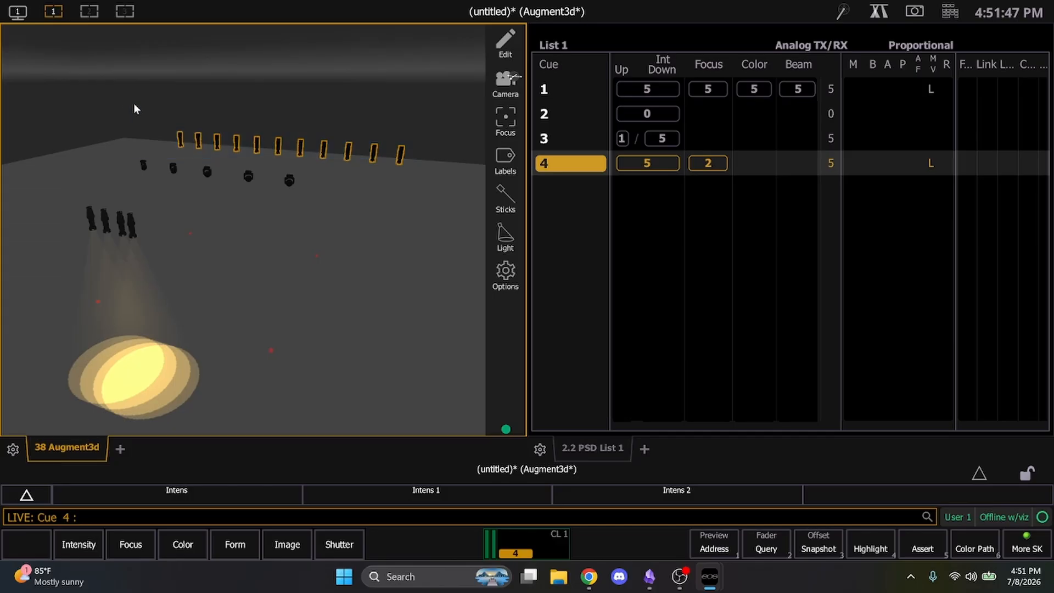
pyautogui.press('a')
pyautogui.press('f')
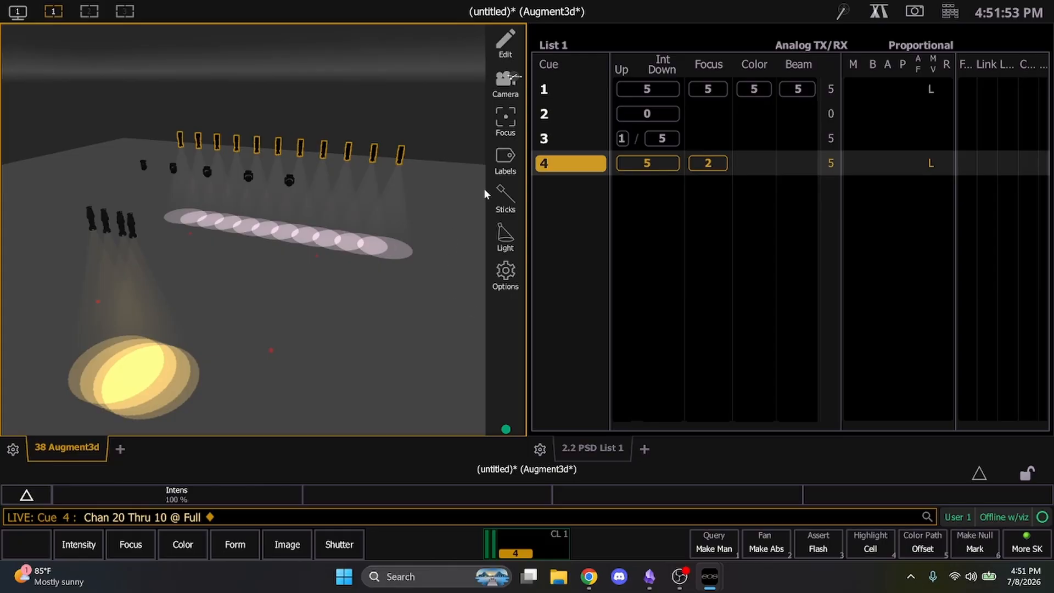
pyautogui.click(505, 195)
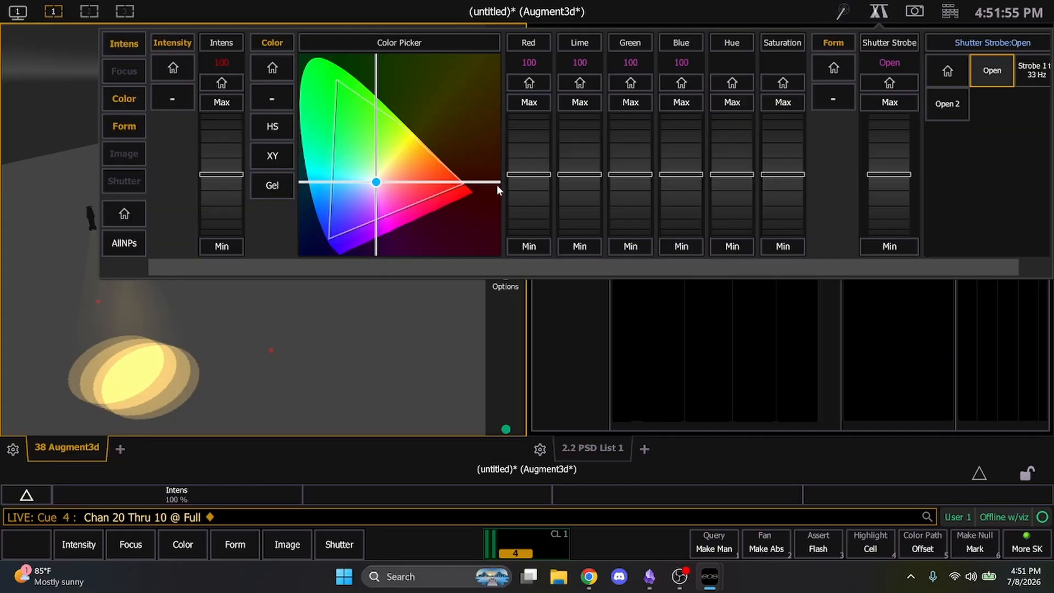
pyautogui.click(461, 189)
pyautogui.click(384, 387)
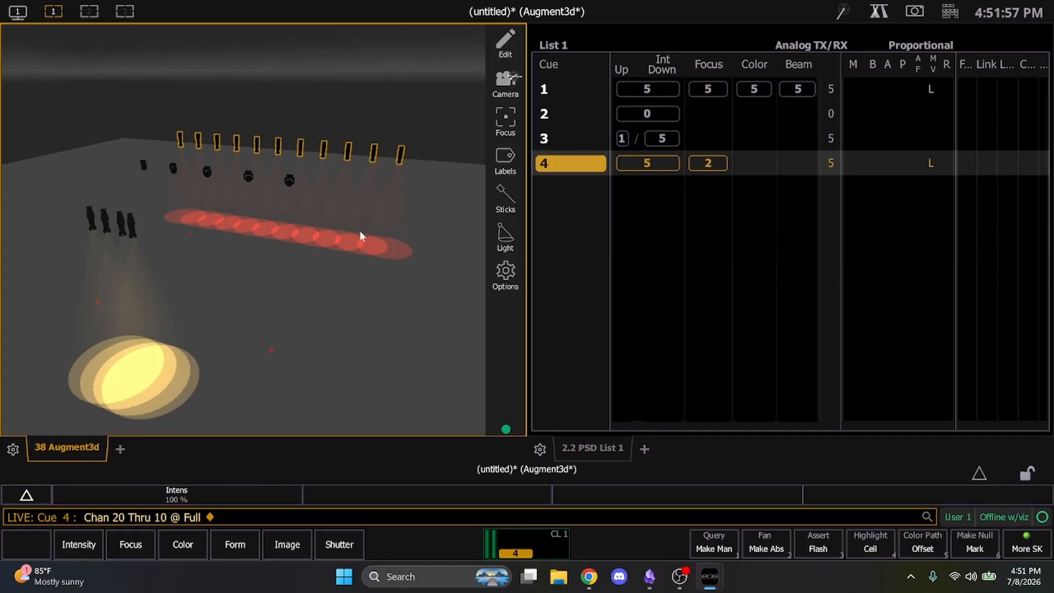
# Step: Record the red look as cue 5 and play cue 4 into cue 5 to watch the transition
pyautogui.write('rd')
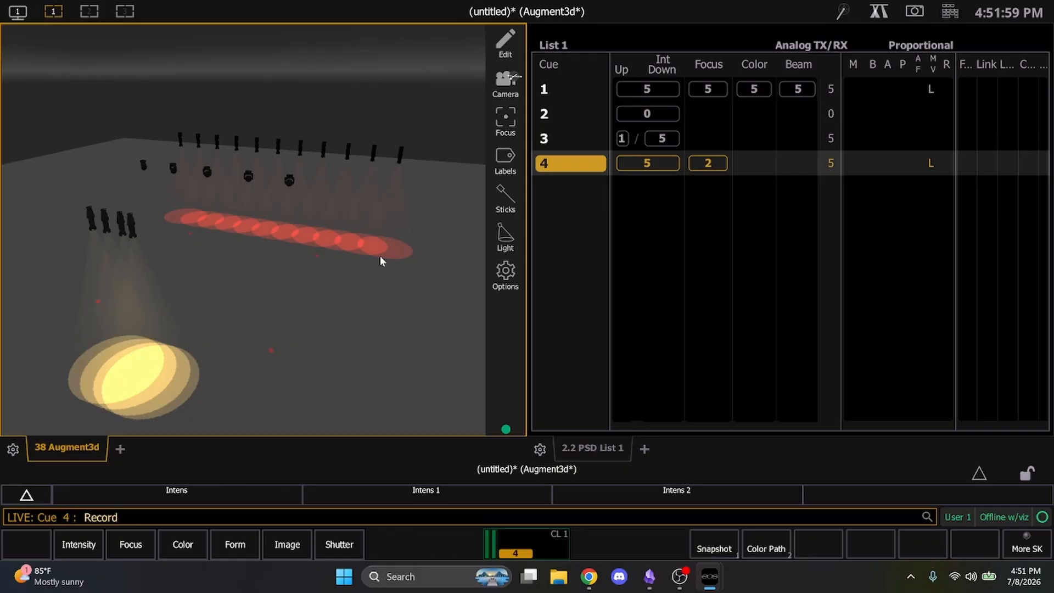
pyautogui.write('5')
pyautogui.press('Return')
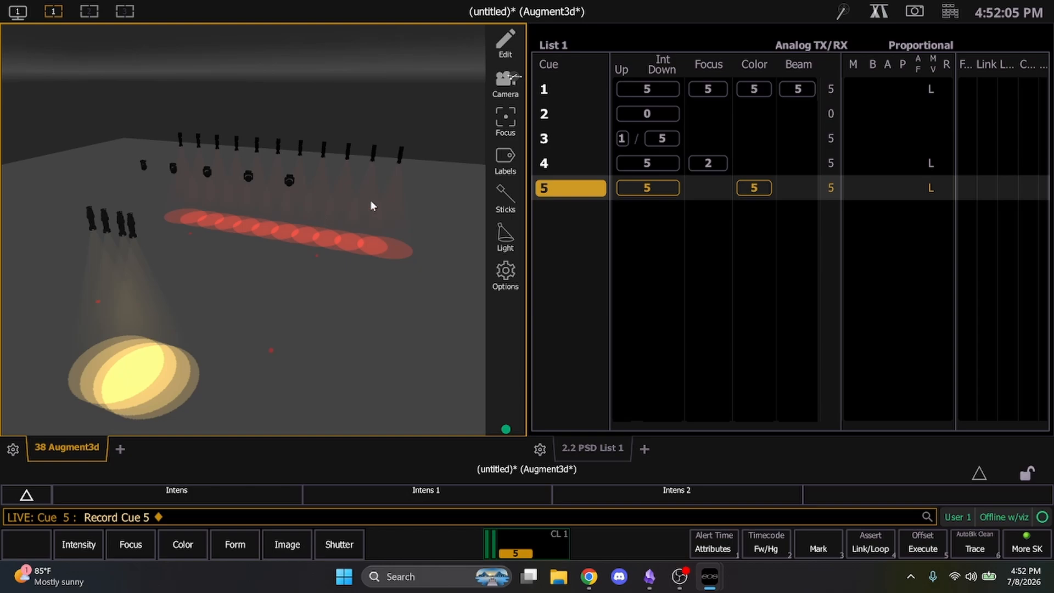
pyautogui.press('F11')
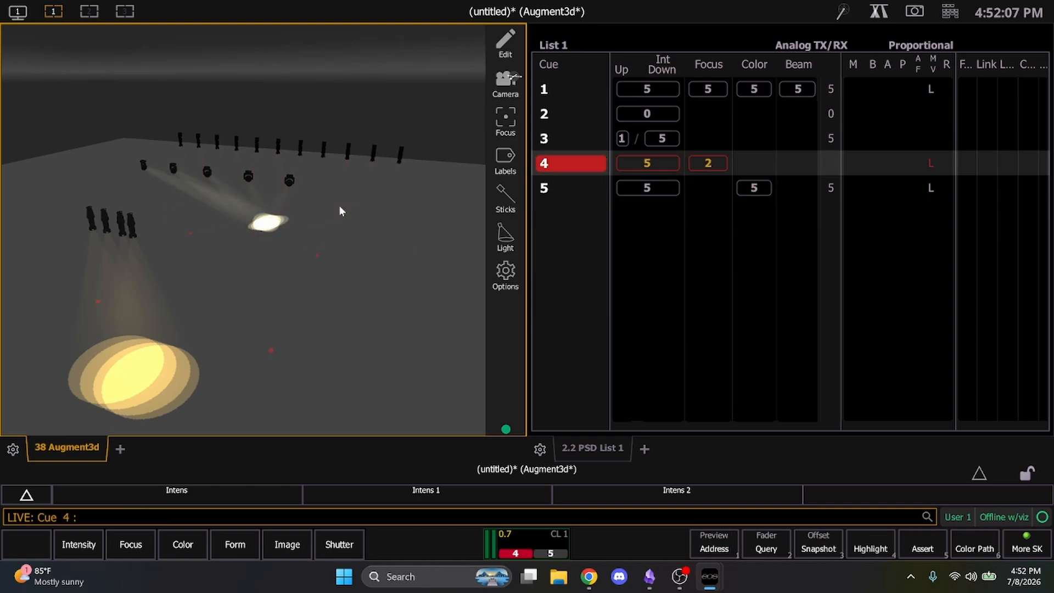
pyautogui.hotkey('ctrl', 'space')
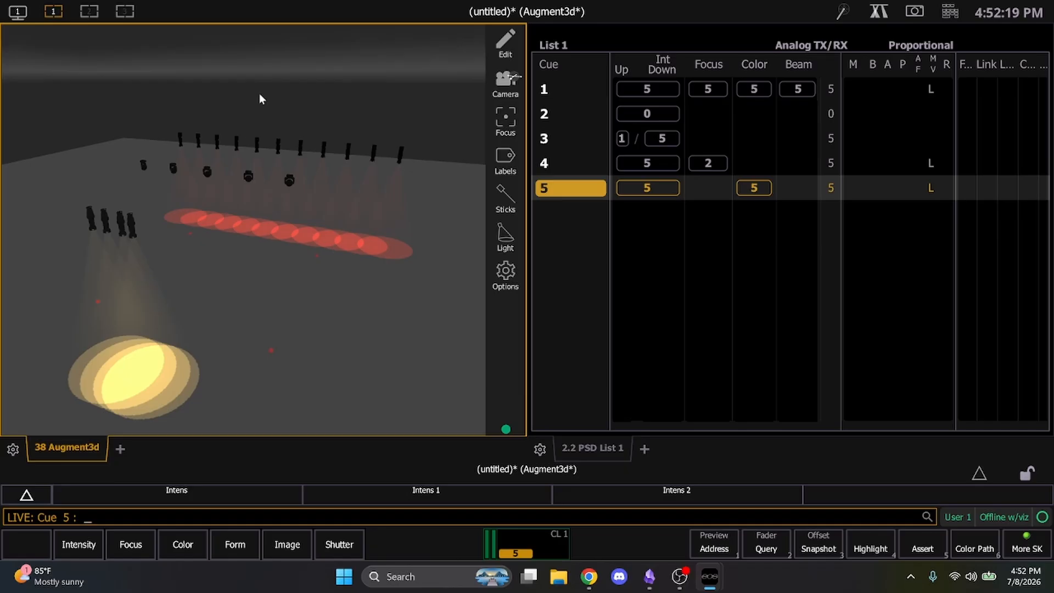
# Step: Color the back row of fixtures, channels 10 through 20, deep blue
pyautogui.moveTo(436, 164); pyautogui.dragTo(165, 94)
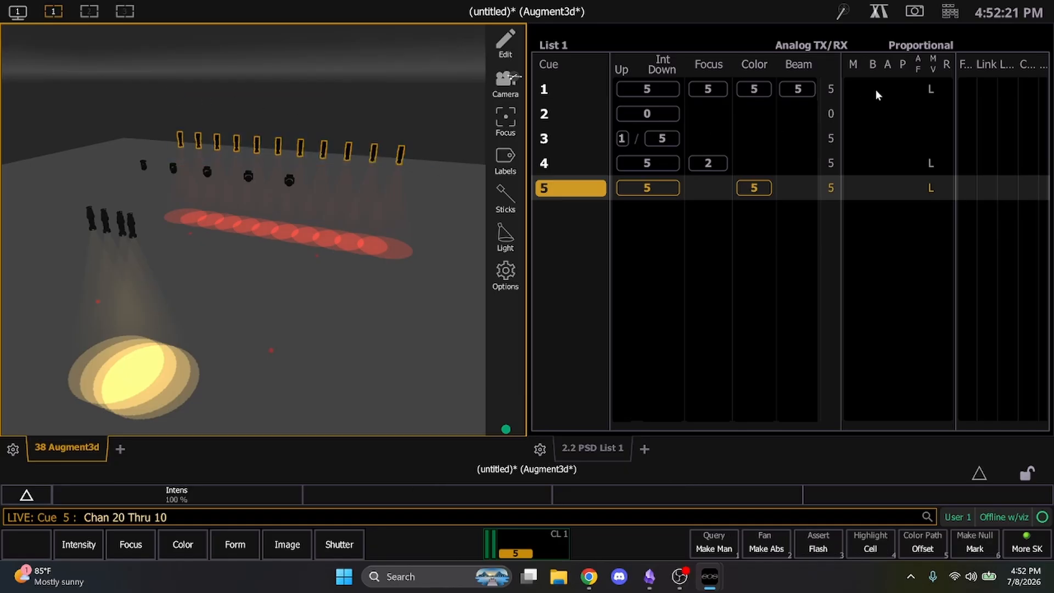
pyautogui.click(878, 10)
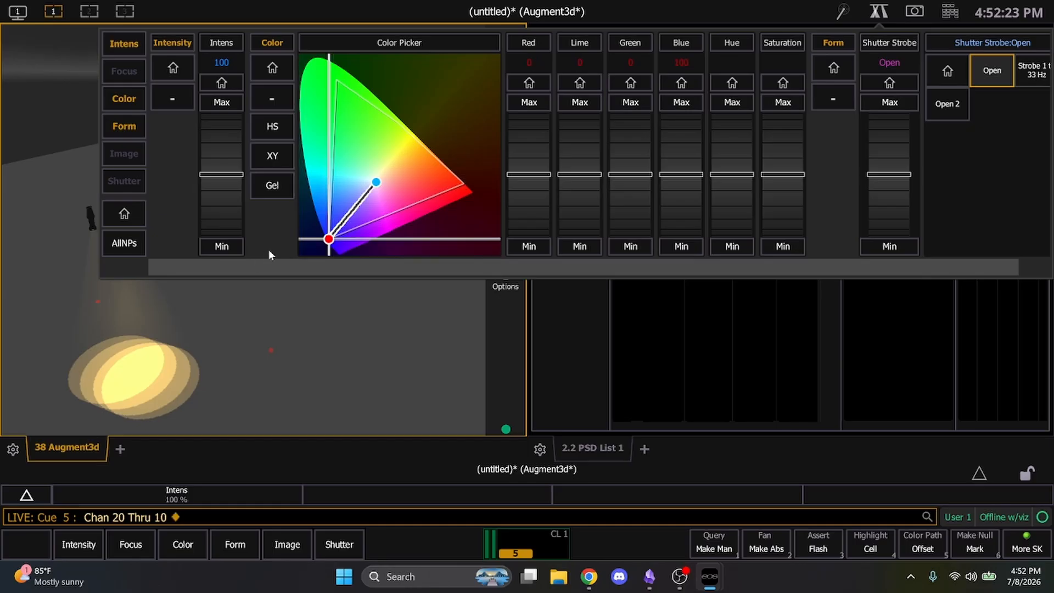
pyautogui.click(393, 376)
# Step: Record the blue look as cue 6 and play cue 5 into cue 6 to watch the color change
pyautogui.write('rd')
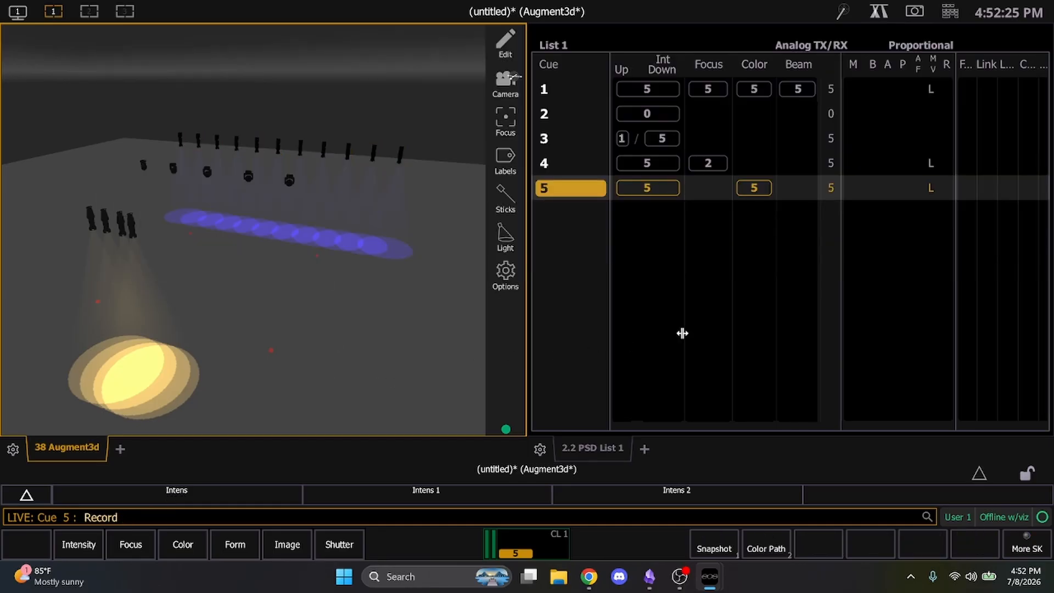
pyautogui.write('6')
pyautogui.press('Return')
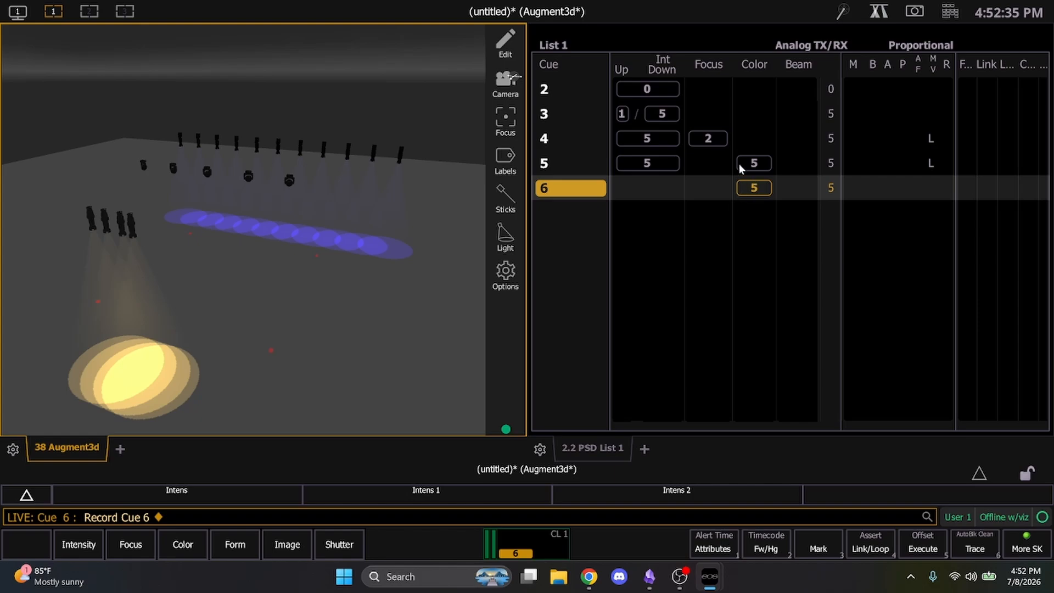
pyautogui.hotkey('ctrl', 'space')
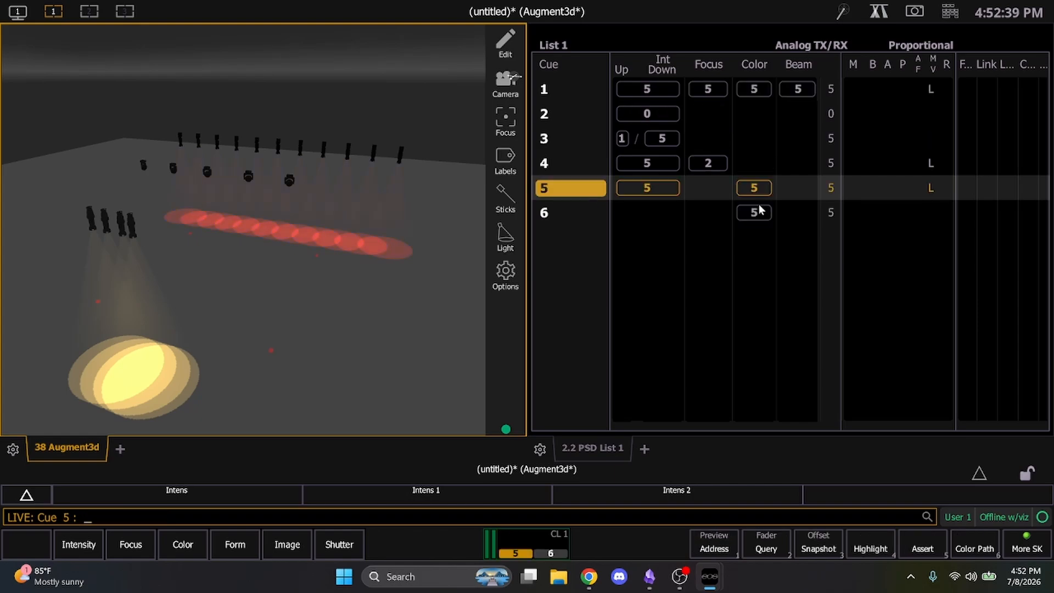
pyautogui.press('space')
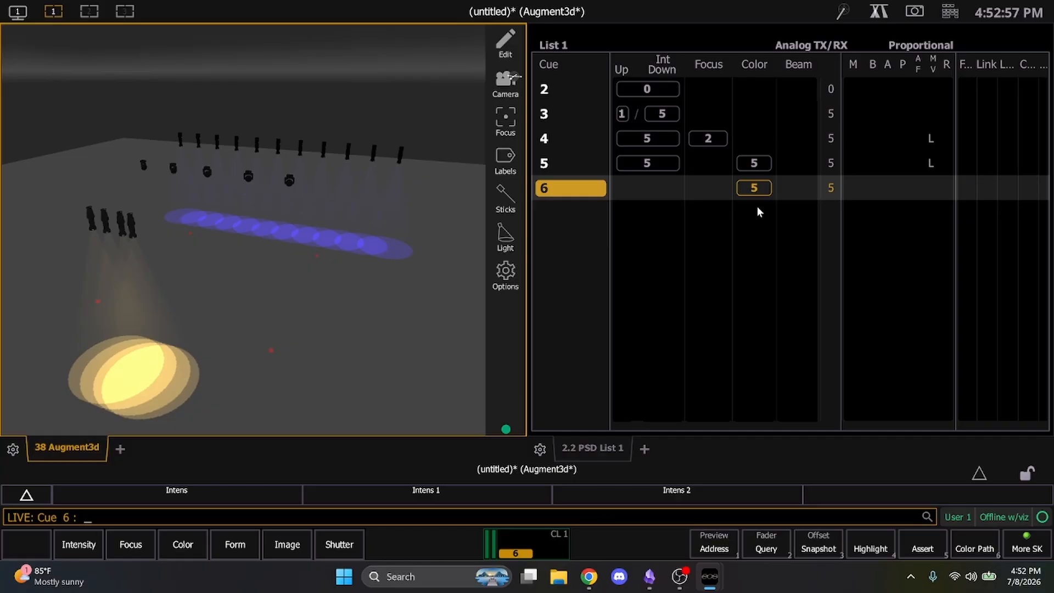
# Step: Set cue 6's overall time to 1 second and replay the transition from cue 5 into cue 6
pyautogui.press('t')
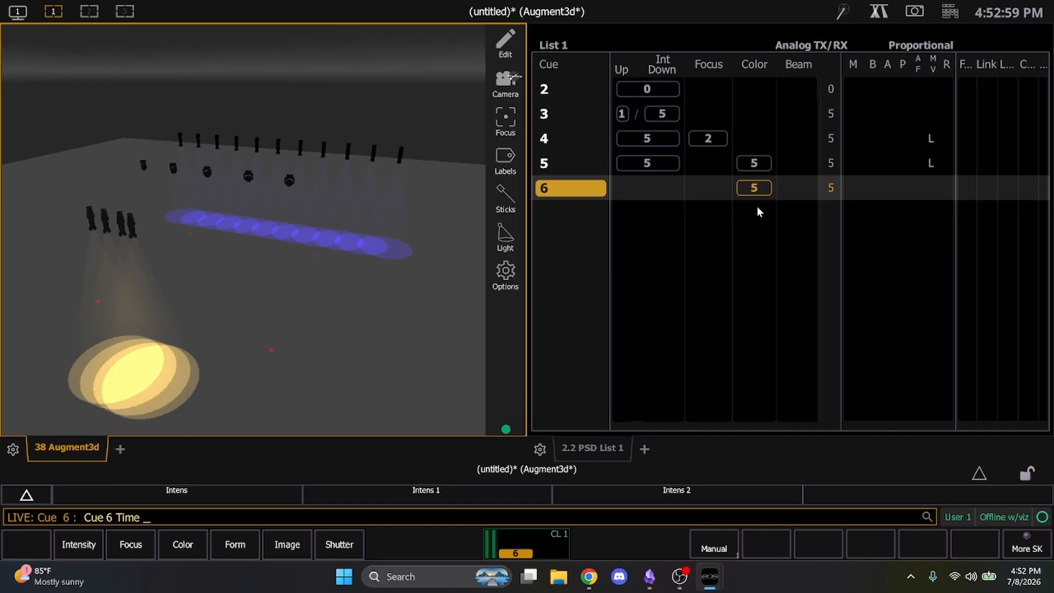
pyautogui.write('1')
pyautogui.press('Return')
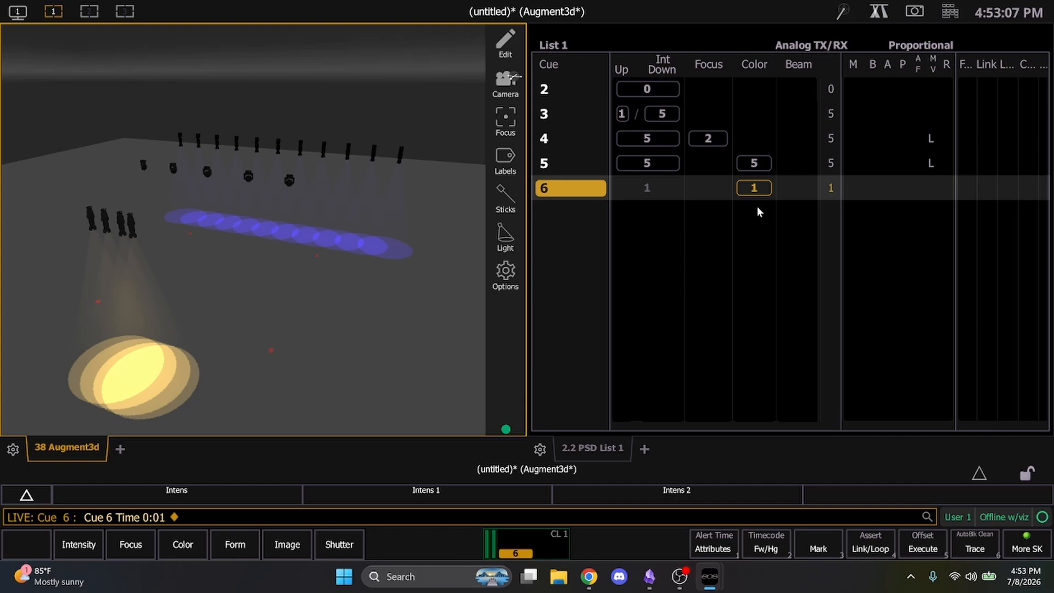
pyautogui.press('F11')
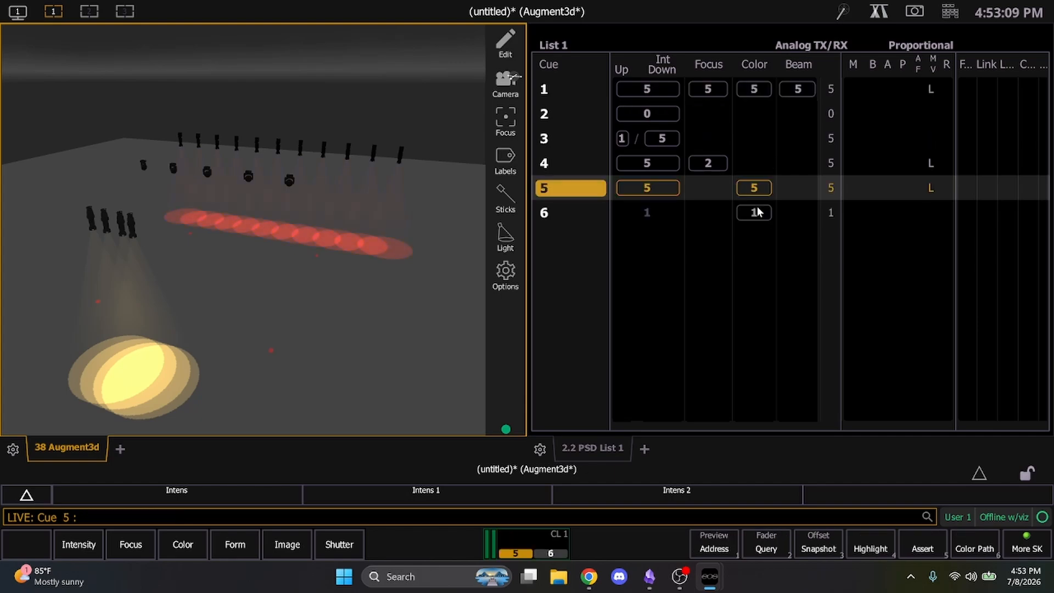
pyautogui.hotkey('ctrl', 'space')
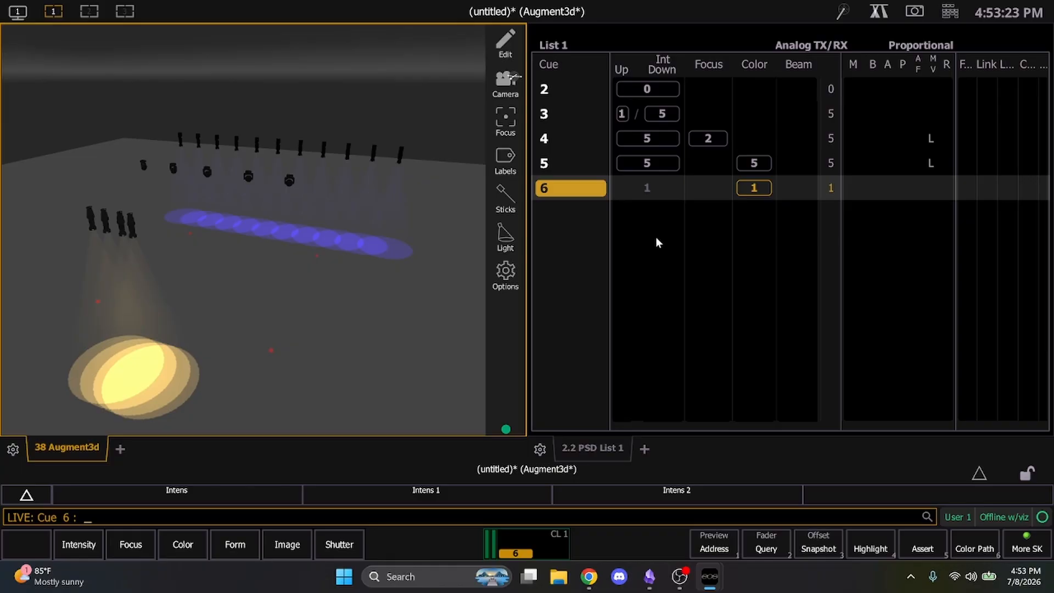
# Step: Lower the back row, channels 10 through 20, to 50 percent intensity and update cue 6 with the change
pyautogui.moveTo(417, 163); pyautogui.dragTo(164, 80)
pyautogui.write('@50')
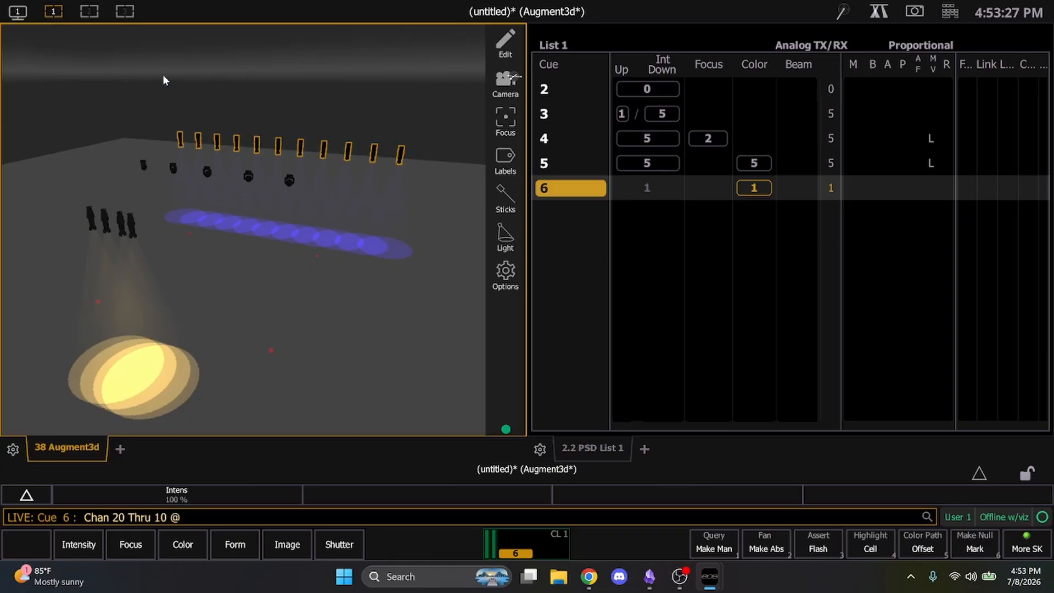
pyautogui.press('Return')
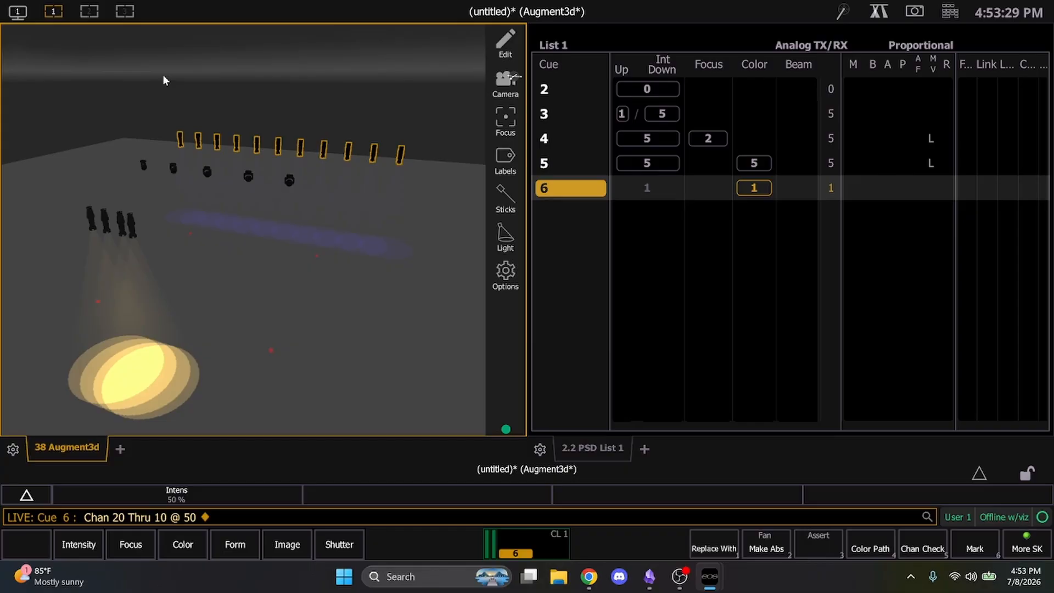
pyautogui.press('u')
pyautogui.press('Return')
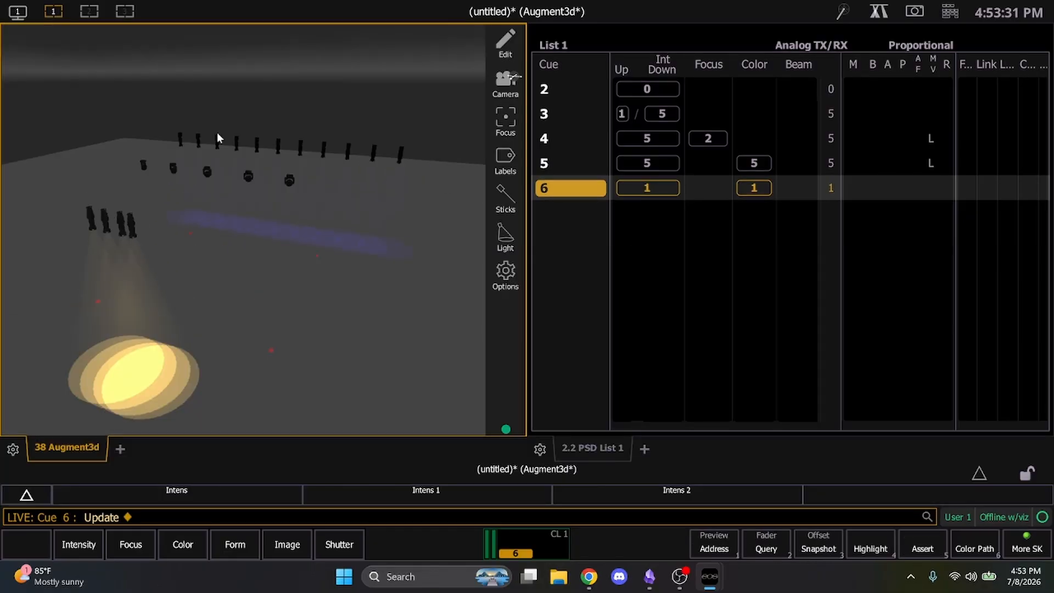
# Step: Set cue 6's overall time to 5 seconds
pyautogui.click(750, 189)
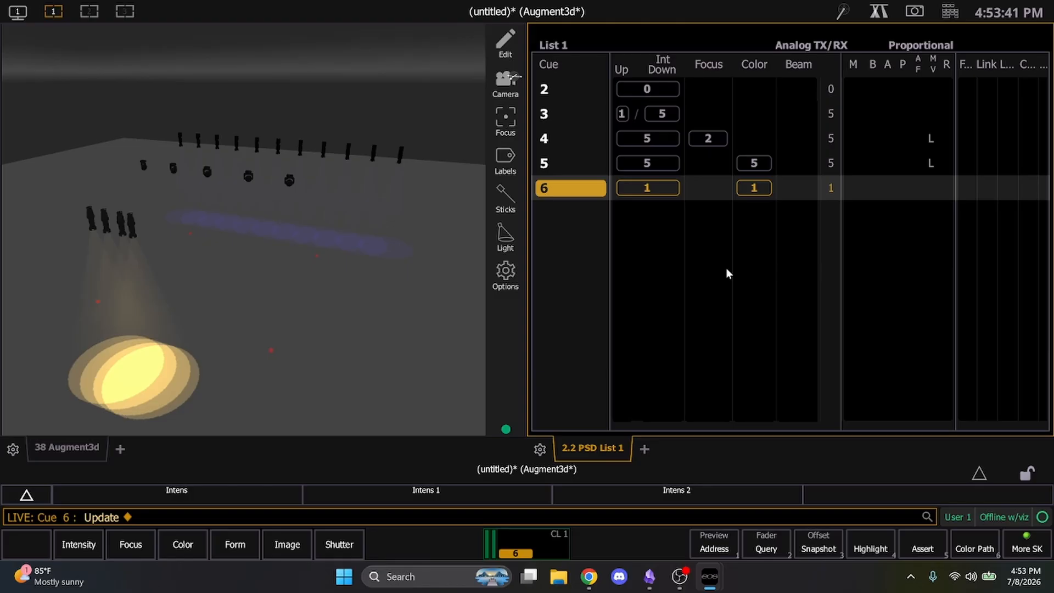
pyautogui.press('t')
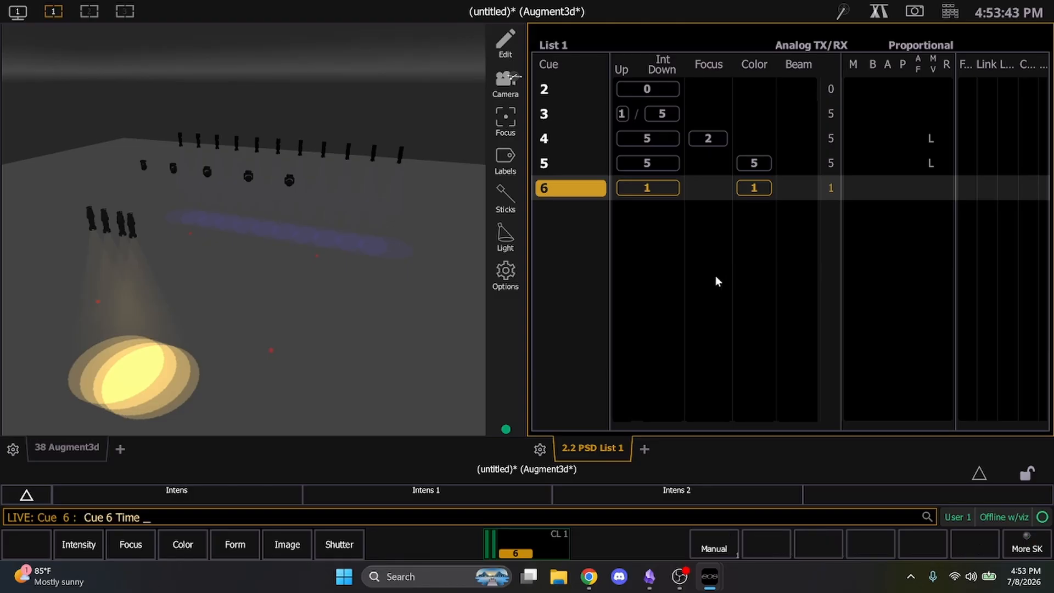
pyautogui.press('Down')
pyautogui.press('BackSpace')
pyautogui.press('BackSpace')
pyautogui.press('t')
pyautogui.press('1')
pyautogui.press('Return')
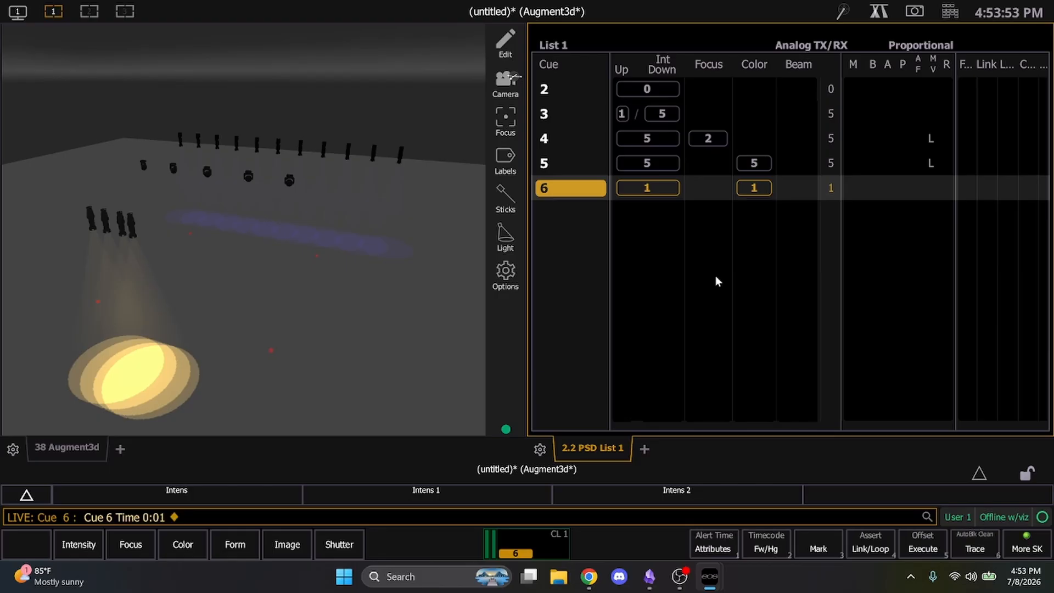
pyautogui.press('BackSpace')
pyautogui.press('5')
pyautogui.press('Return')
# Step: Give cue 6 a separate color time of 1 second
pyautogui.press('t')
pyautogui.press('t')
pyautogui.press('t')
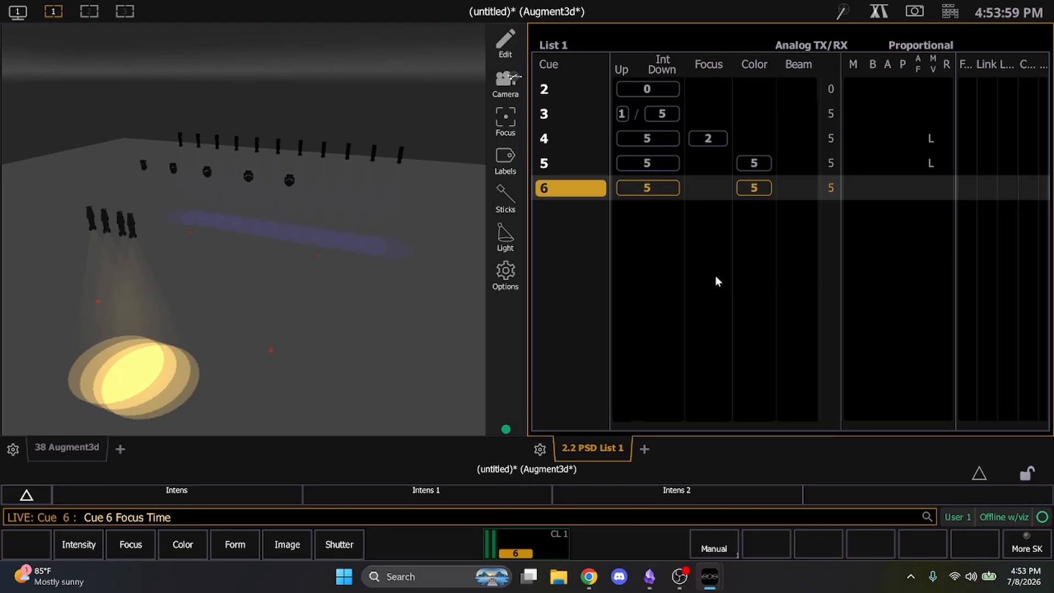
pyautogui.write('t1')
pyautogui.press('Return')
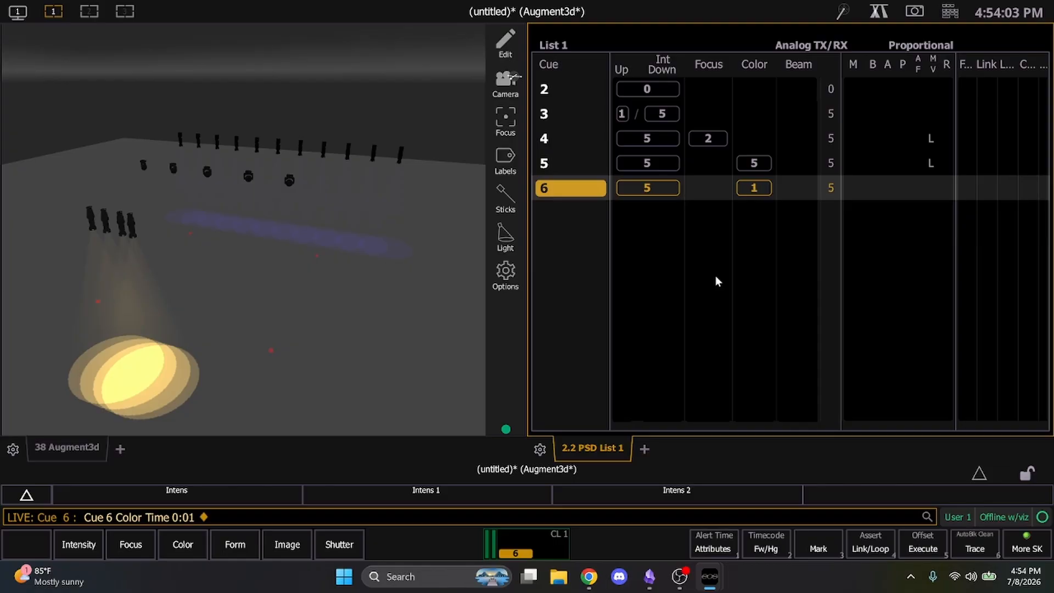
# Step: Set cue 6's overall time to 6 seconds and play cue 5 into cue 6
pyautogui.write('t')
pyautogui.write('6 Time')
pyautogui.press('Return')
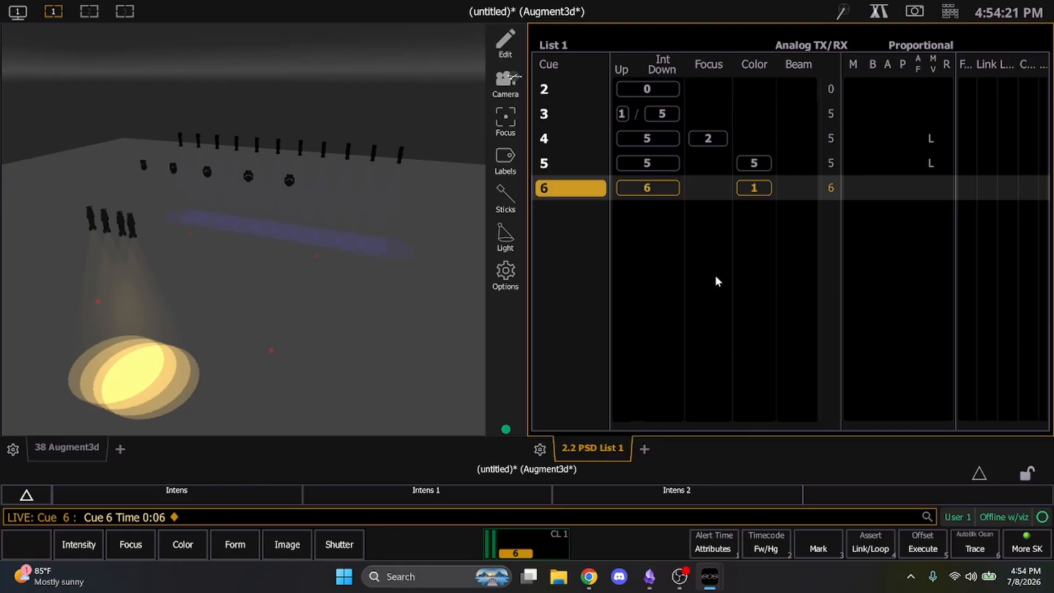
pyautogui.hotkey('ctrl', 'F11')
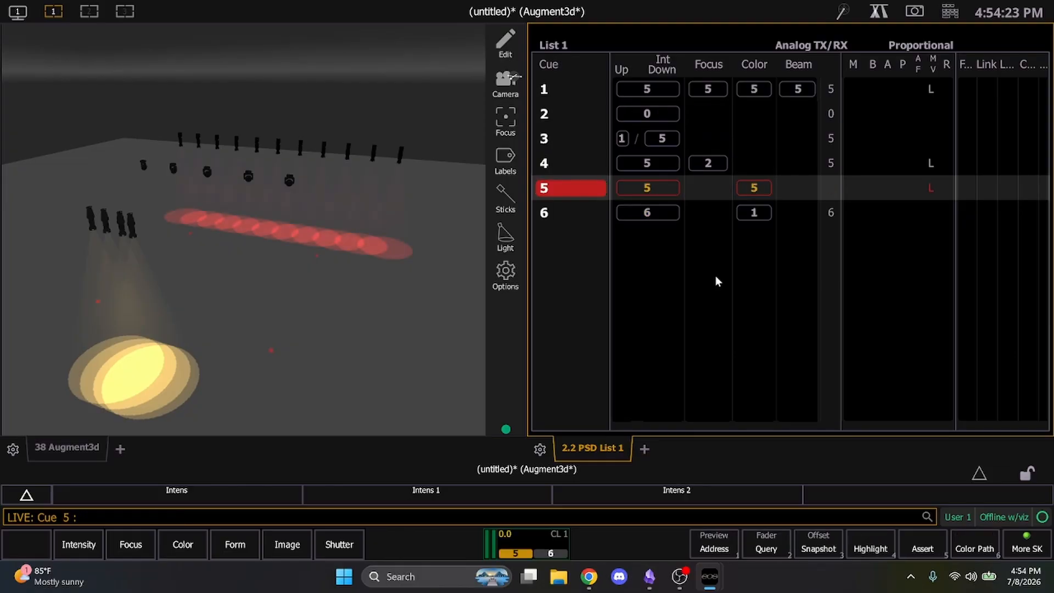
pyautogui.hotkey('ctrl', 'space')
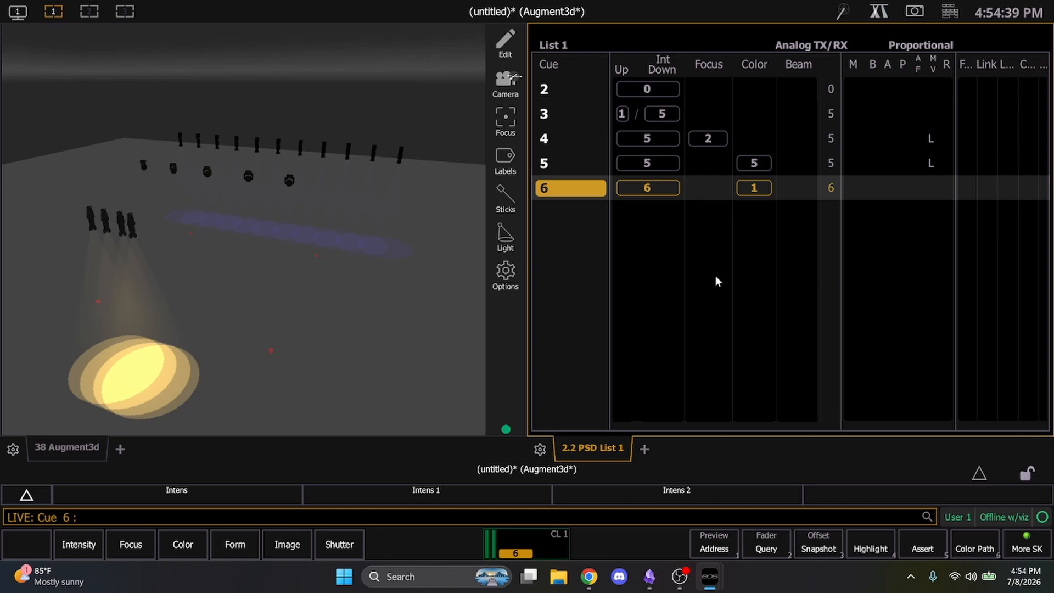
# Step: Reset cue 6's timing to the default and enter an overall time of 5 seconds
pyautogui.press('i')
pyautogui.press('Return')
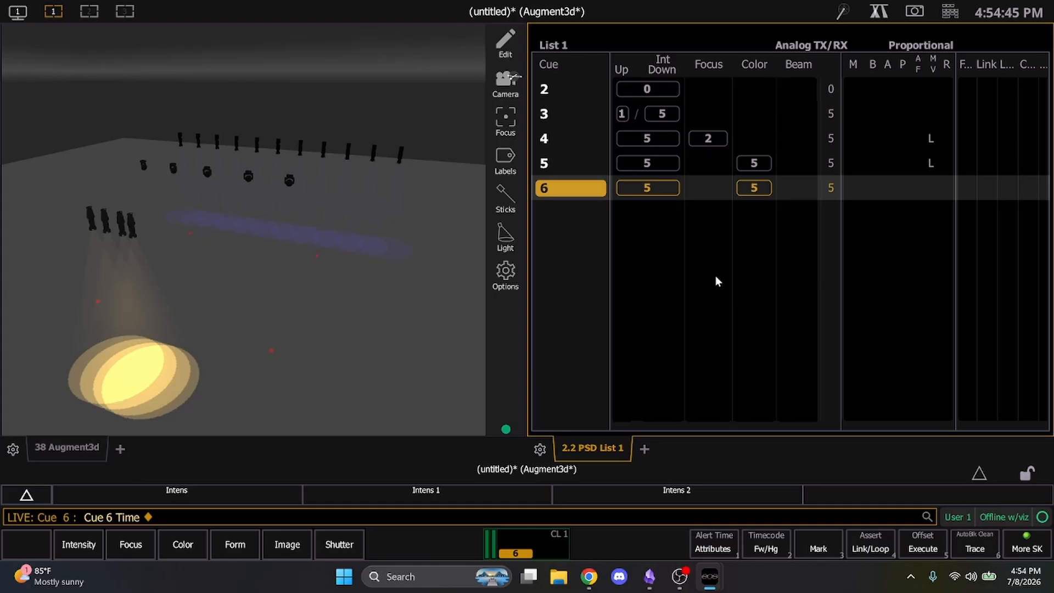
pyautogui.write('3')
pyautogui.press('Return')
pyautogui.press('BackSpace')
pyautogui.write('5')
pyautogui.press('Return')
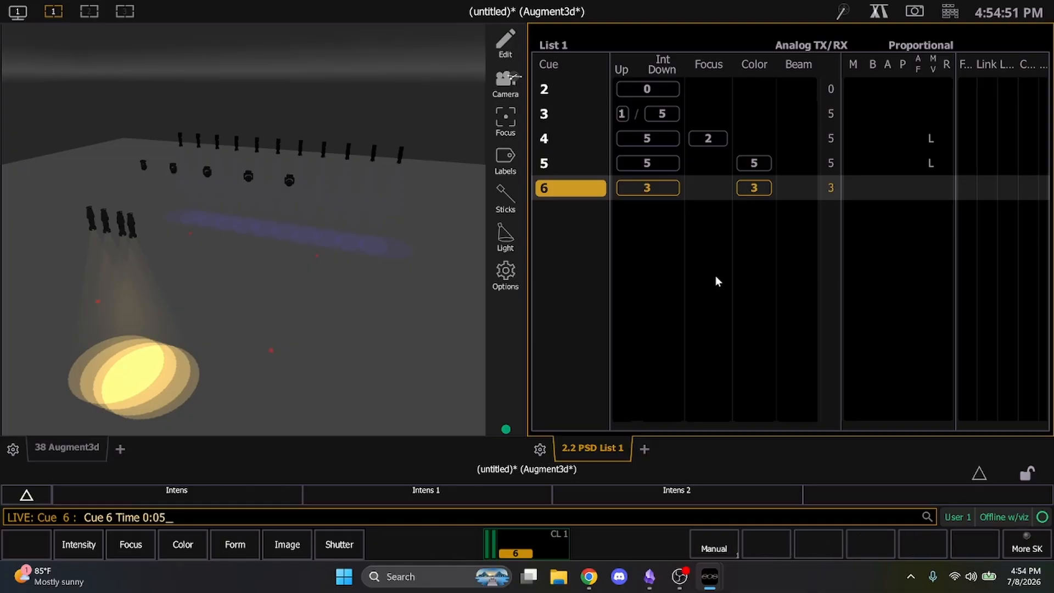
# Step: Set cue 6's color time to 1 second and play cue 5 into cue 6 to watch color and intensity fade separately
pyautogui.press('t')
pyautogui.press('t')
pyautogui.press('t')
pyautogui.write('1')
pyautogui.press('Return')
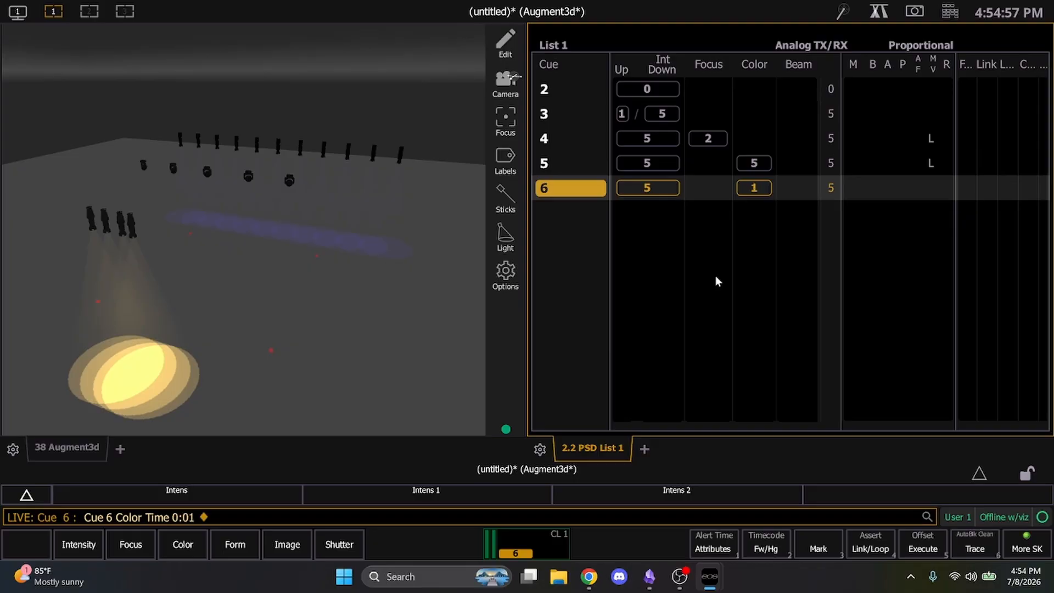
pyautogui.press('F11')
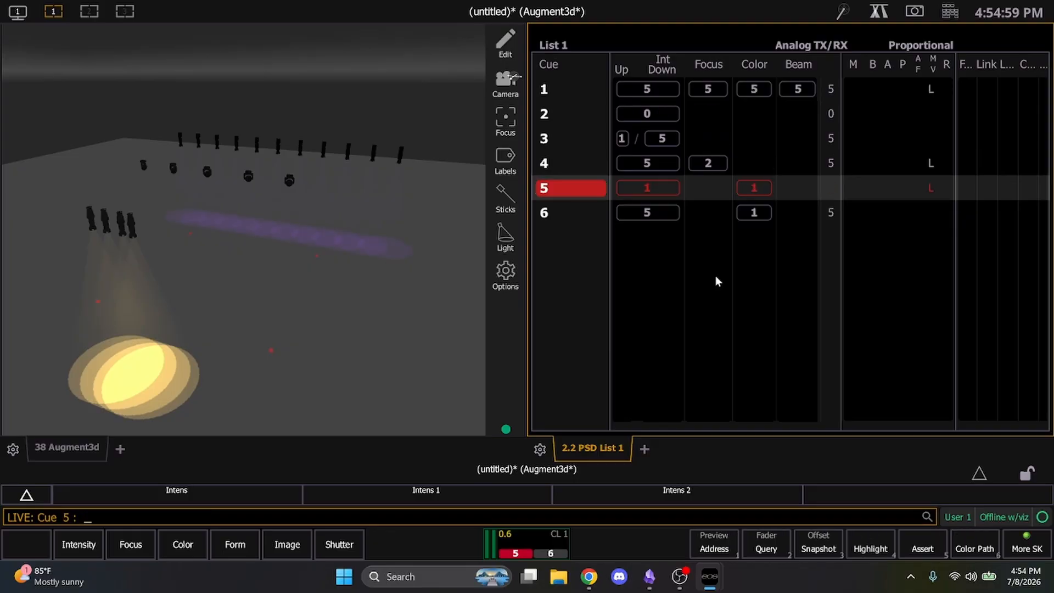
pyautogui.hotkey('ctrl', 'space')
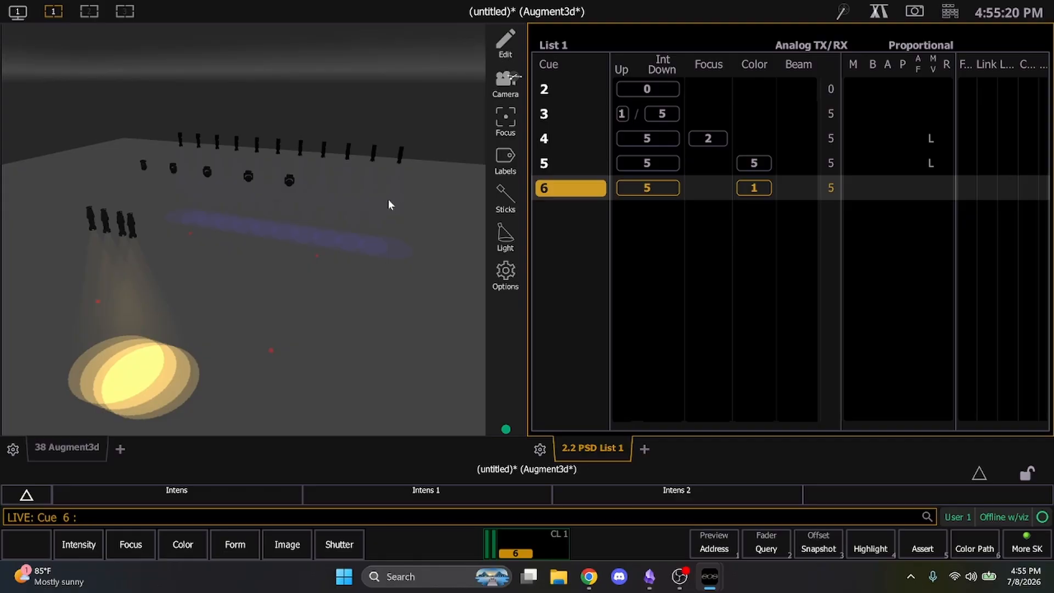
# Step: Bring the moving lights, channels 1 through 5, to full intensity and send them to their home position
pyautogui.click(174, 180)
pyautogui.moveTo(141, 159); pyautogui.dragTo(311, 204)
pyautogui.press('f')
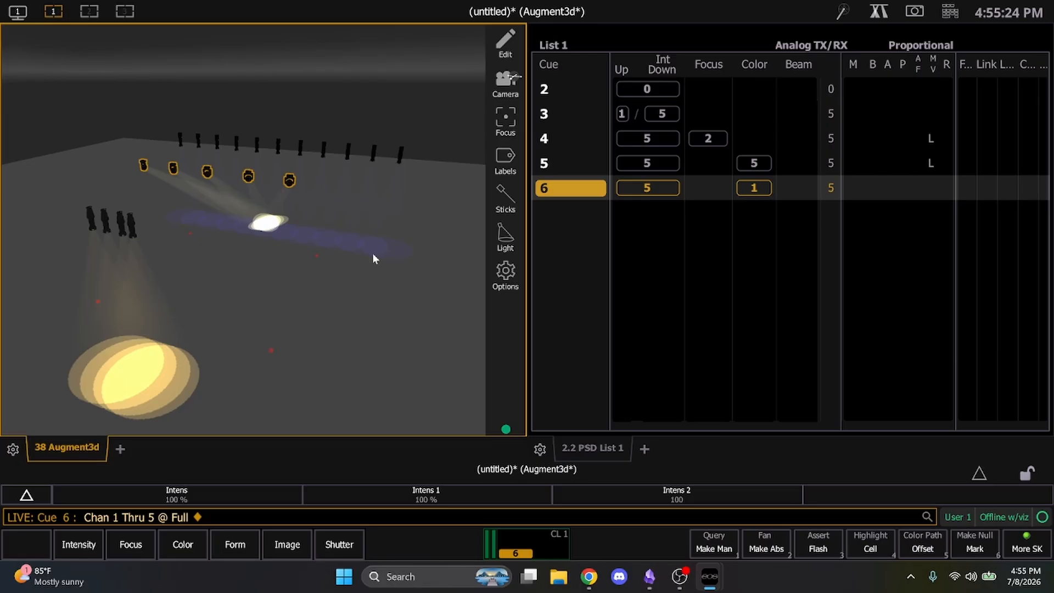
pyautogui.click(950, 12)
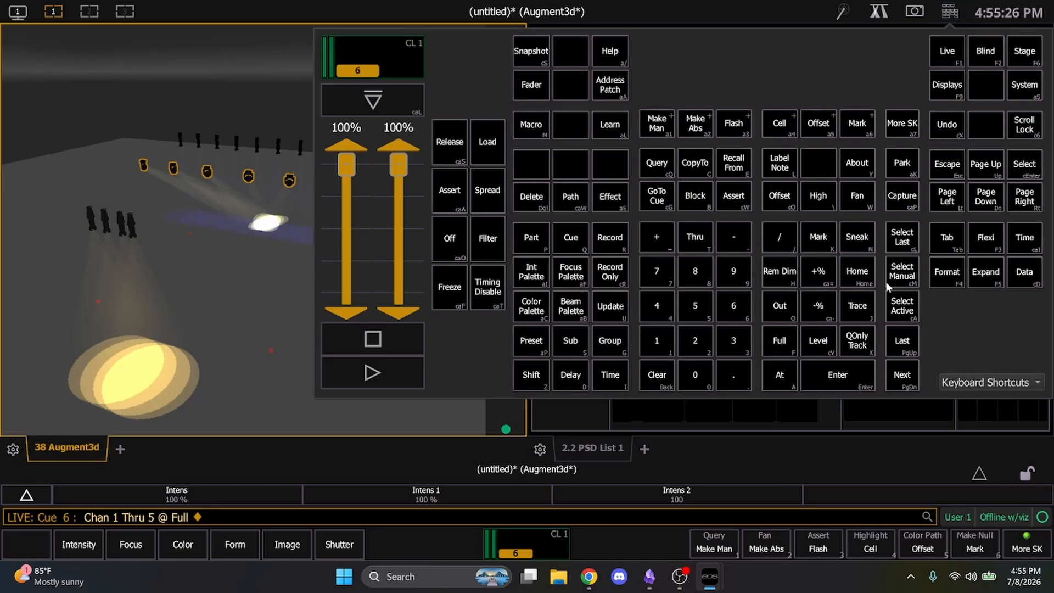
pyautogui.click(857, 271)
pyautogui.click(838, 374)
pyautogui.click(279, 345)
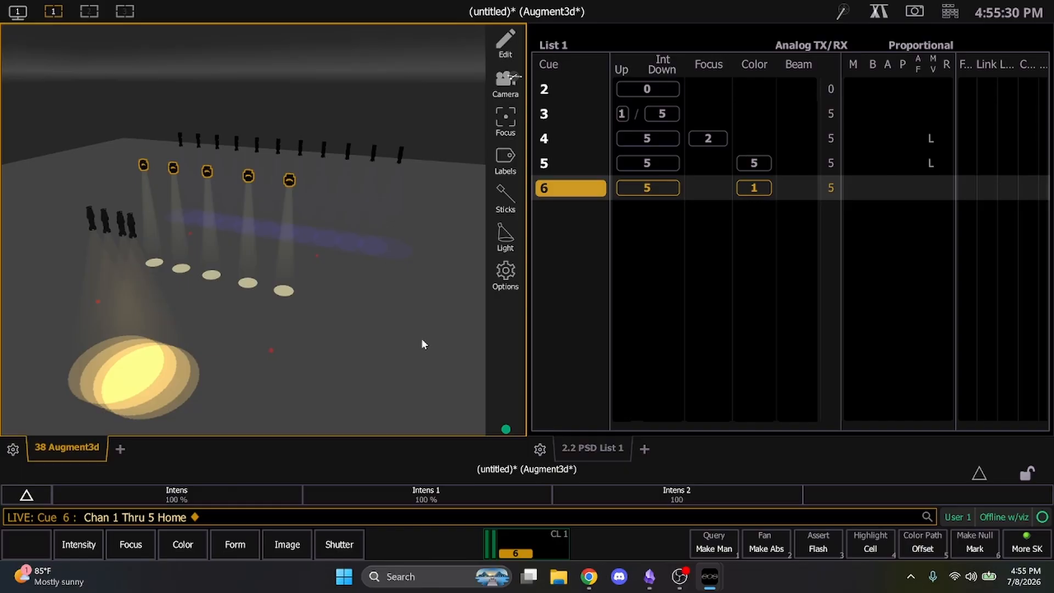
# Step: Widen the zoom of channels 1 through 5 to about 37 so their beams overlap on the stage
pyautogui.click(880, 12)
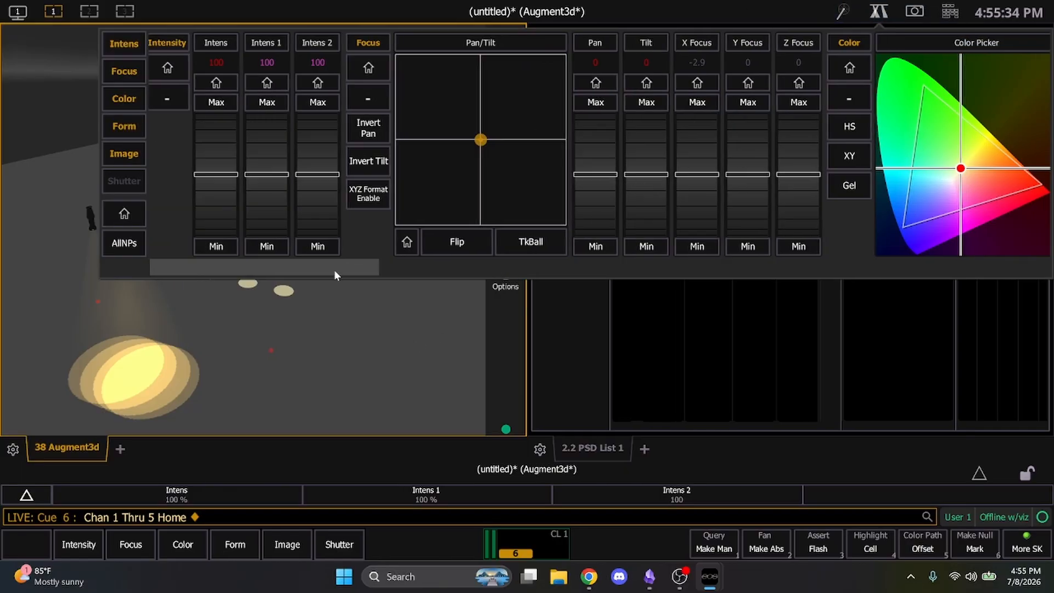
pyautogui.moveTo(333, 269); pyautogui.dragTo(709, 289)
pyautogui.moveTo(604, 206); pyautogui.dragTo(598, 128)
pyautogui.moveTo(701, 270); pyautogui.dragTo(756, 272)
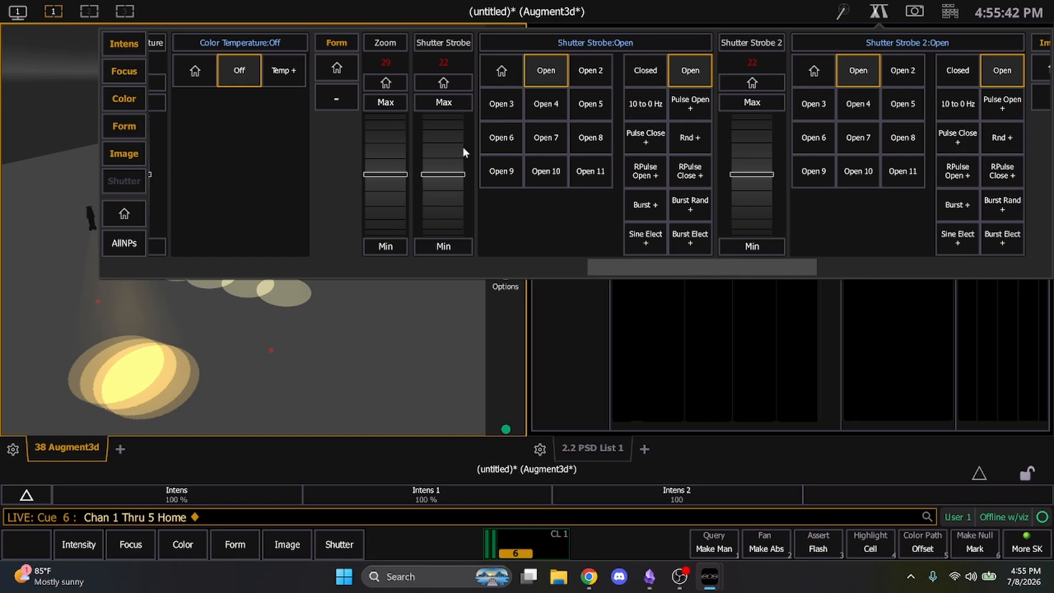
pyautogui.moveTo(391, 164); pyautogui.dragTo(394, 113)
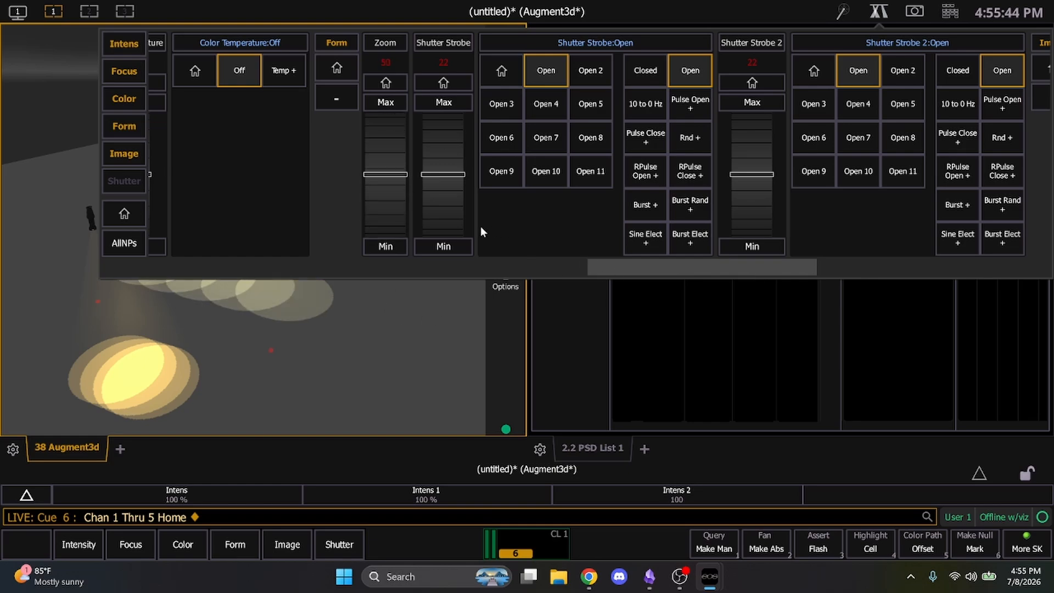
pyautogui.moveTo(365, 148); pyautogui.dragTo(393, 215)
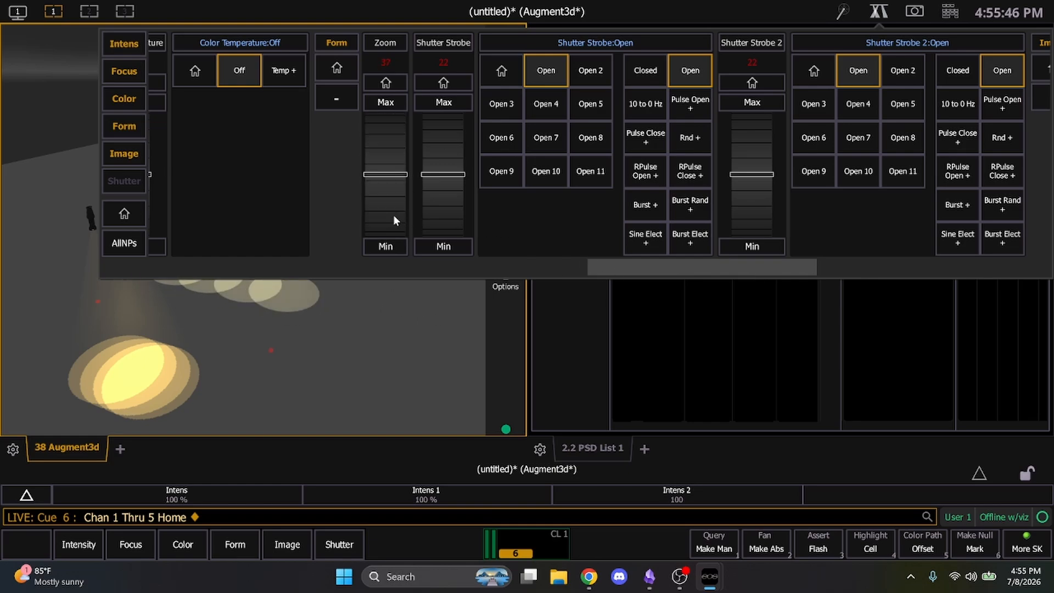
pyautogui.moveTo(763, 269); pyautogui.dragTo(400, 288)
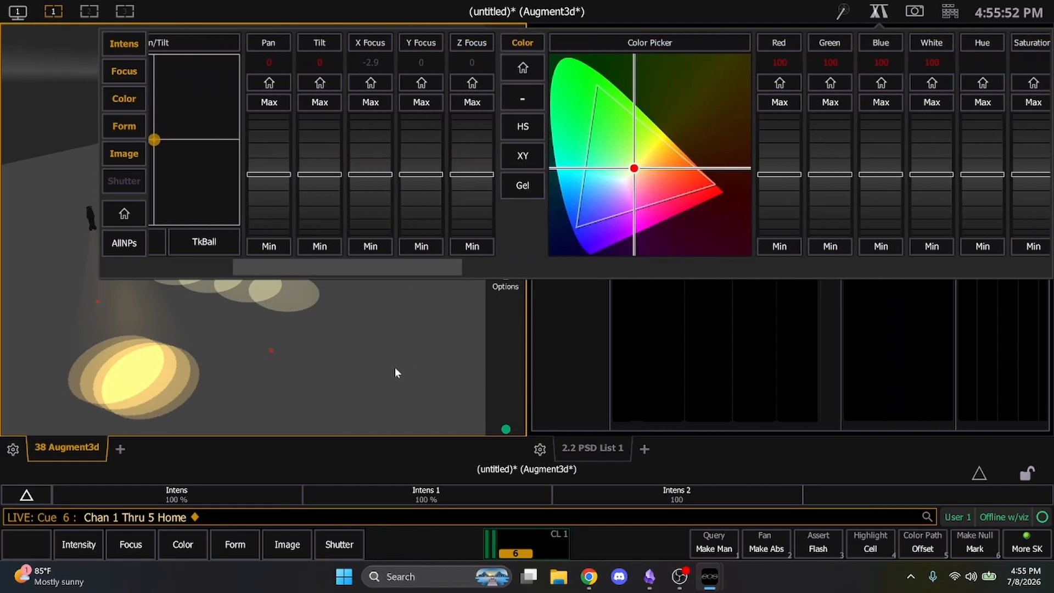
pyautogui.click(394, 386)
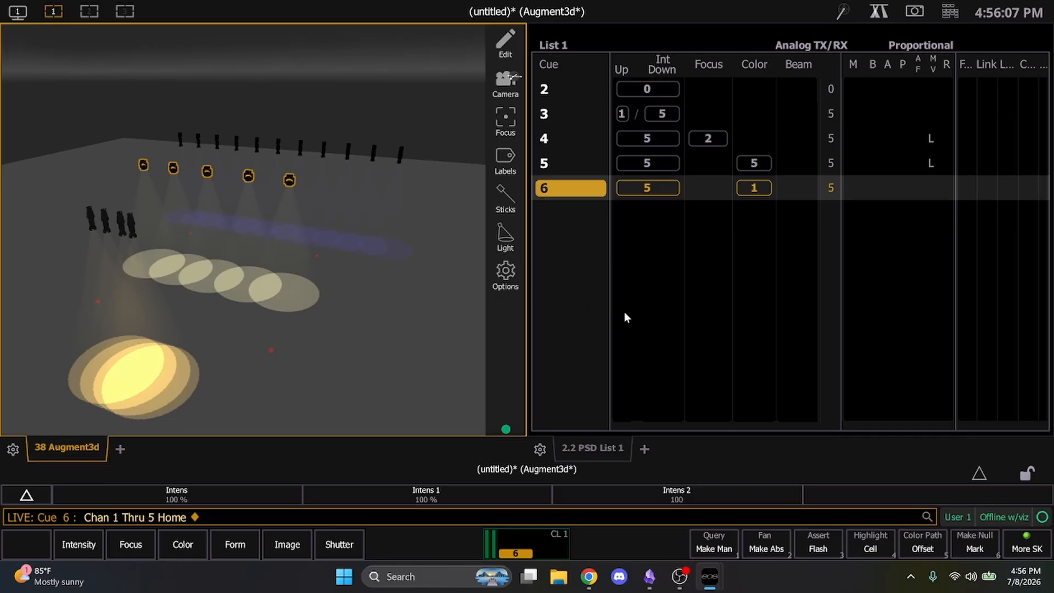
# Step: Record the widened moving-light look as cue 7 and play cue 6 into cue 7
pyautogui.press('r')
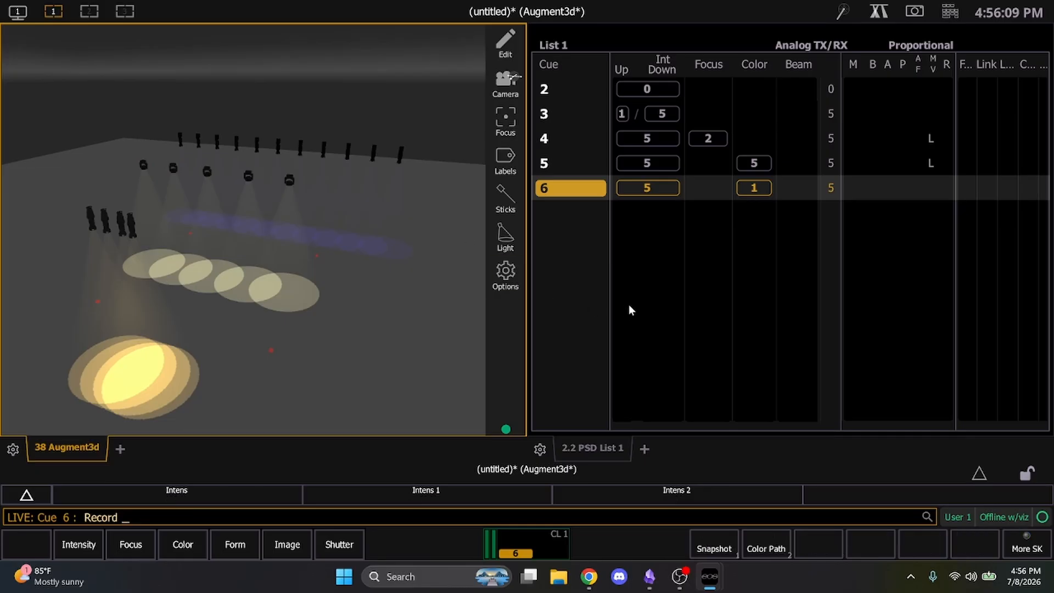
pyautogui.press('Return')
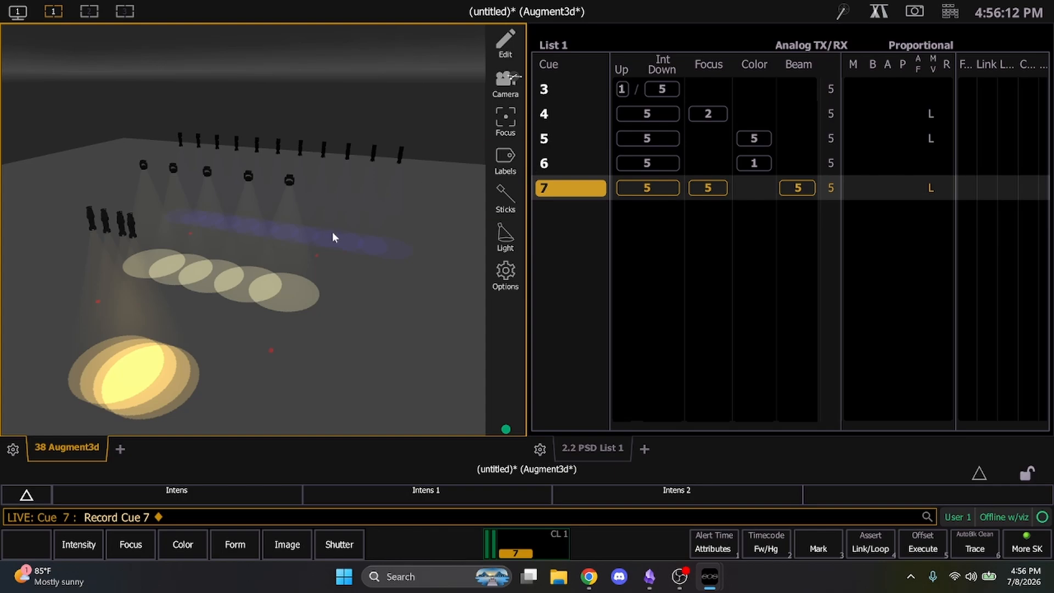
pyautogui.hotkey('ctrl', 'space')
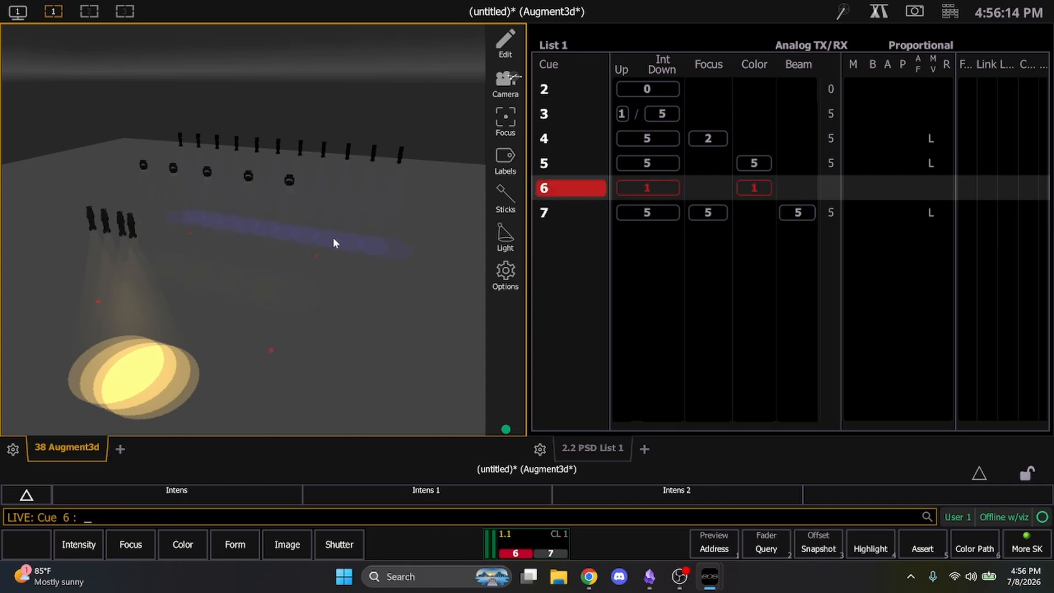
pyautogui.hotkey('ctrl', 'space')
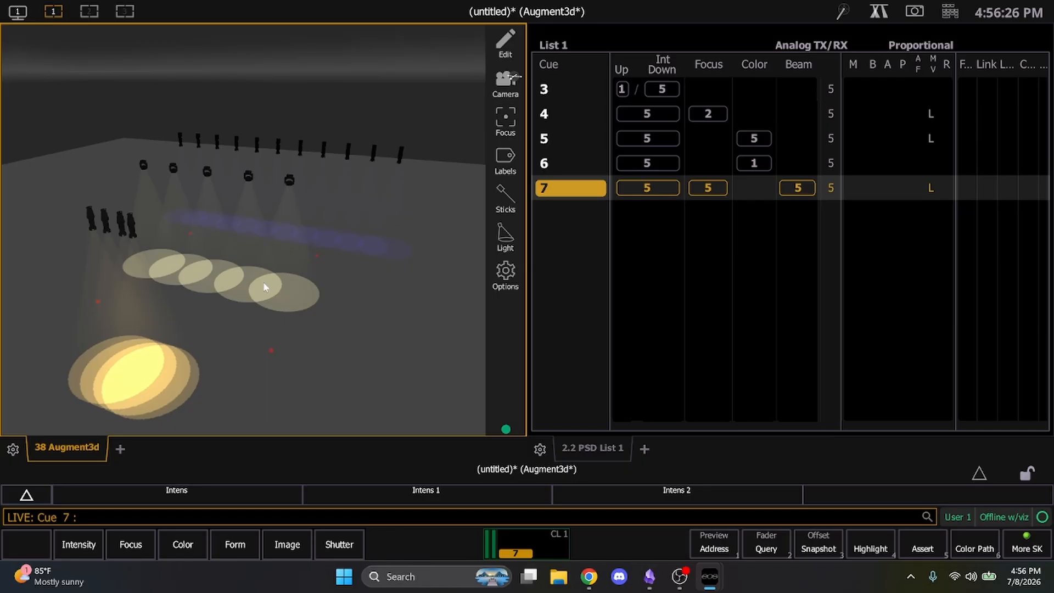
# Step: Set cue 7's beam time to 8 seconds
pyautogui.press('i')
pyautogui.press('i')
pyautogui.press('i')
pyautogui.press('i')
pyautogui.press('i')
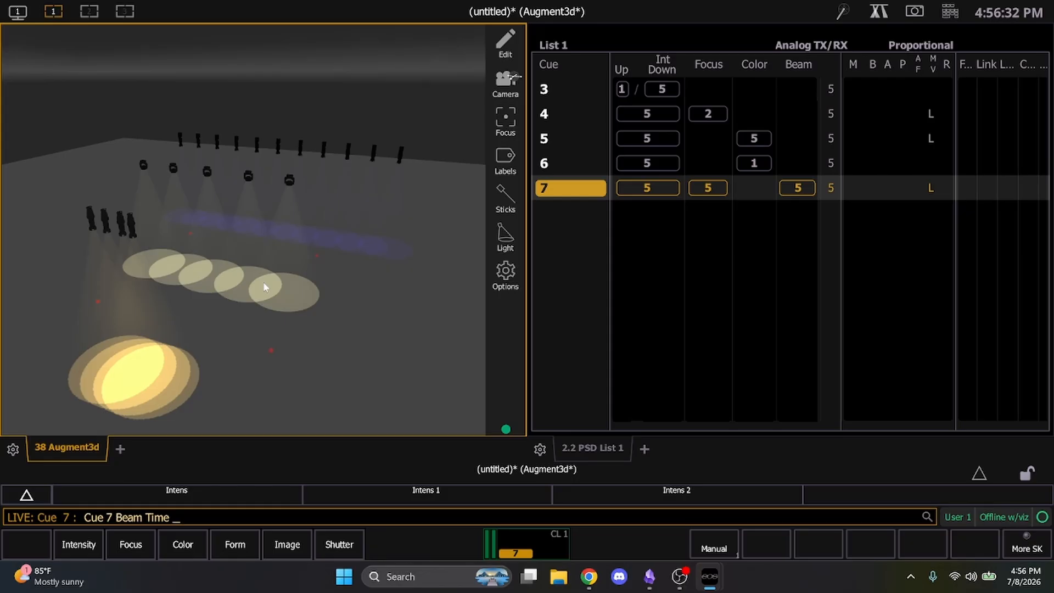
pyautogui.write('8')
pyautogui.press('Return')
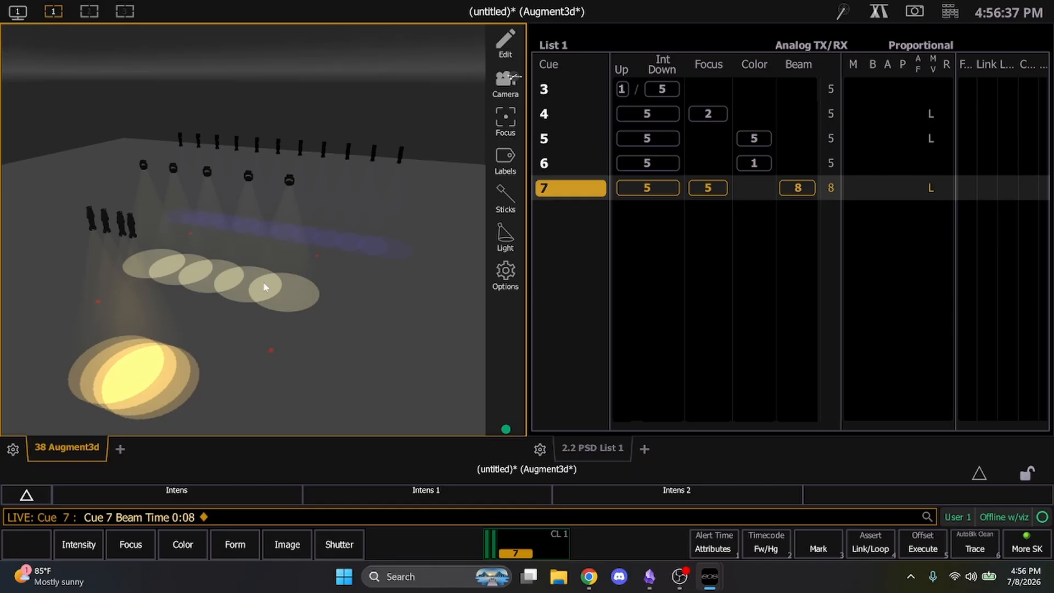
pyautogui.press('t')
pyautogui.press('t')
pyautogui.press('t')
pyautogui.press('t')
pyautogui.press('t')
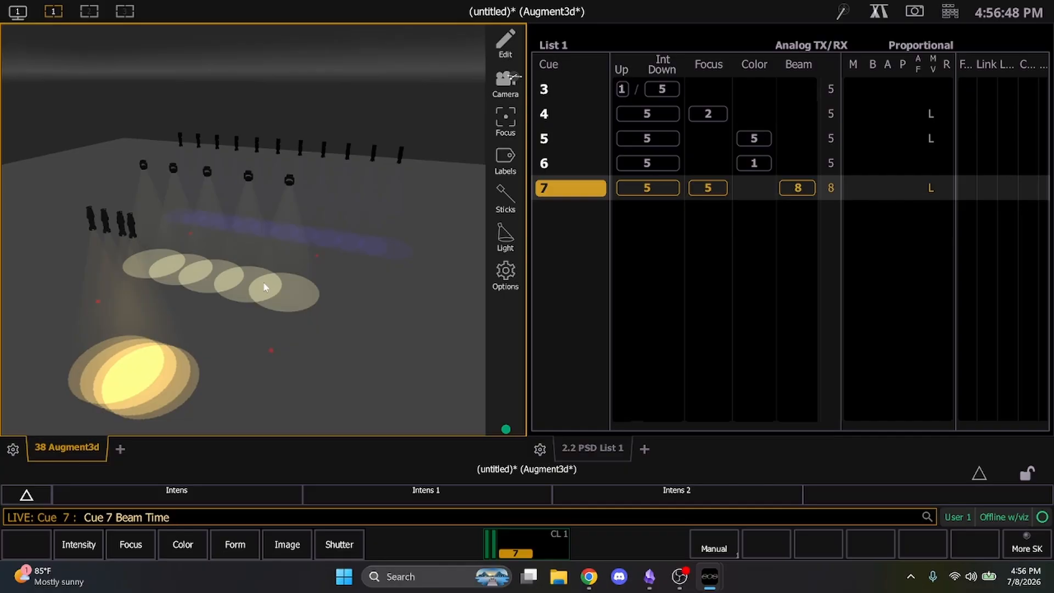
pyautogui.press('BackSpace')
pyautogui.press('BackSpace')
pyautogui.press('j')
pyautogui.press('i')
pyautogui.press('i')
pyautogui.press('i')
pyautogui.press('BackSpace')
pyautogui.press('BackSpace')
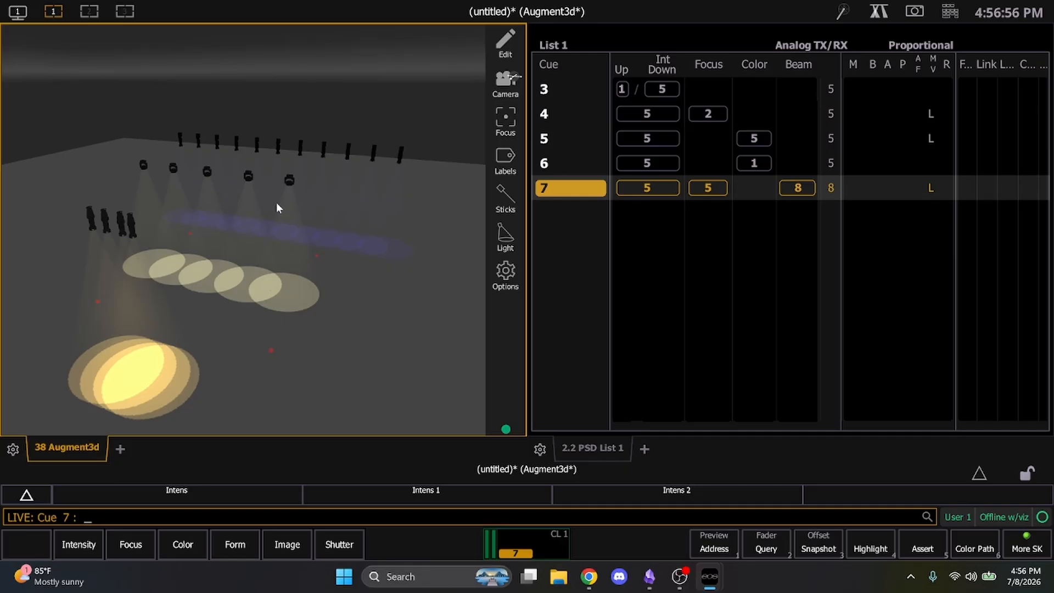
# Step: Replay the transition from cue 6 into cue 7 and widen the Fw/Hg column of the cue list
pyautogui.hotkey('ctrl', 'space')
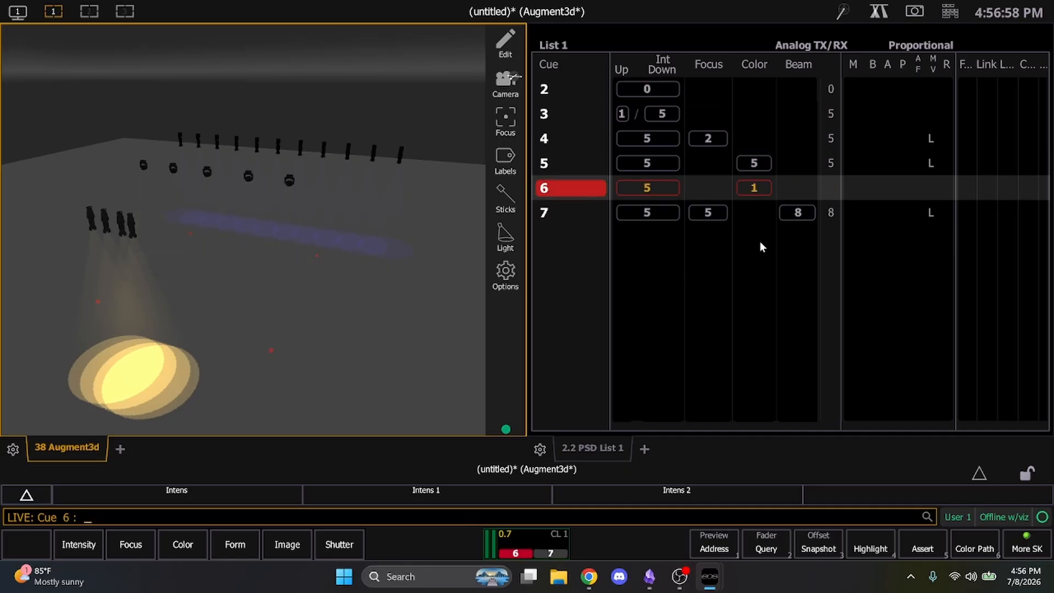
pyautogui.hotkey('ctrl', 'space')
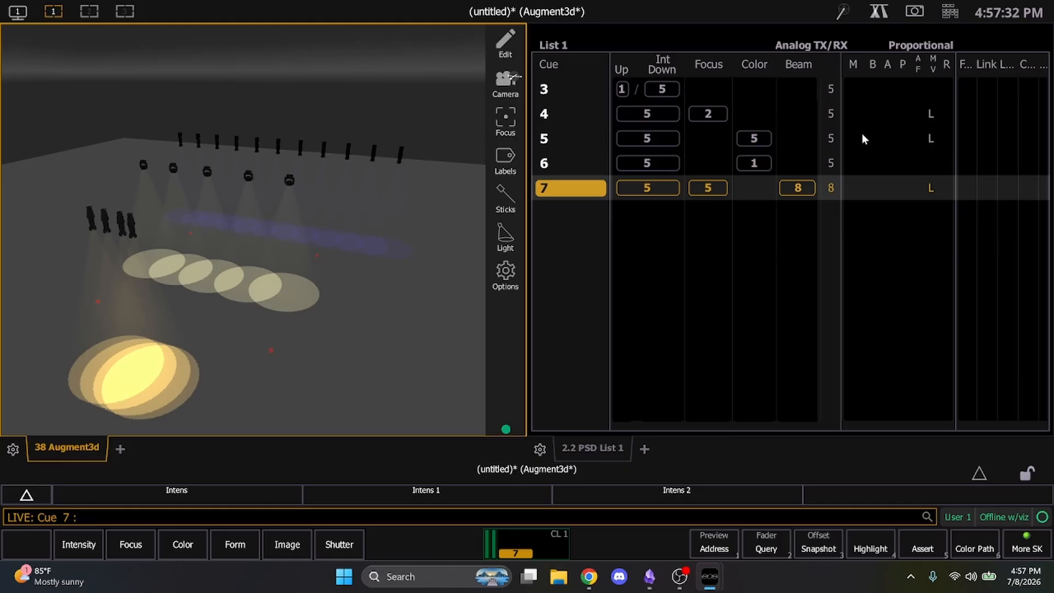
pyautogui.click(988, 63)
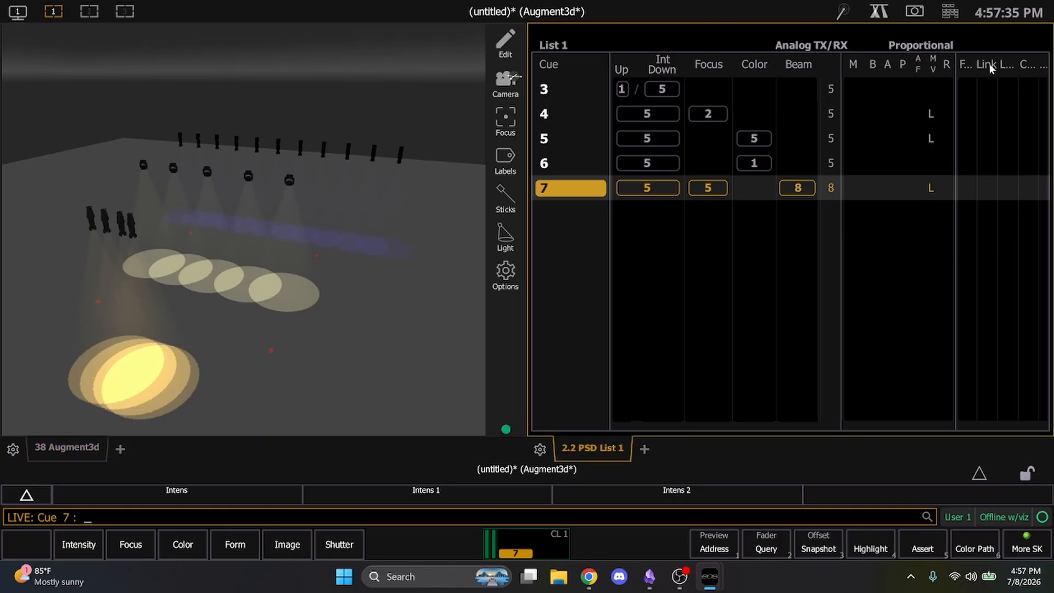
pyautogui.moveTo(977, 65); pyautogui.dragTo(1006, 65)
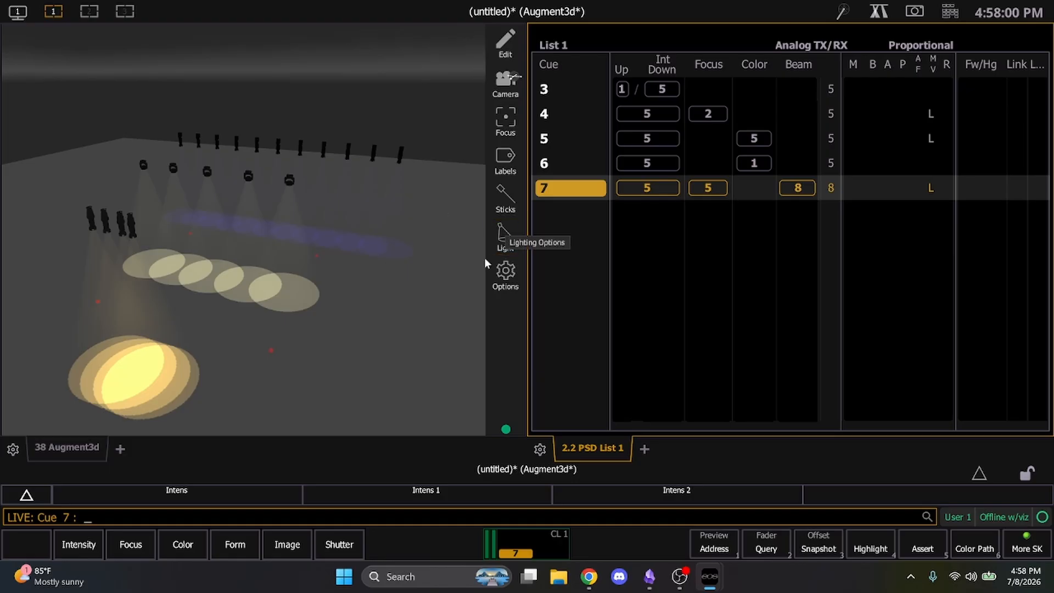
# Step: Select all the fixtures, channels 1 through 20, and send them to their home values
pyautogui.click(412, 395)
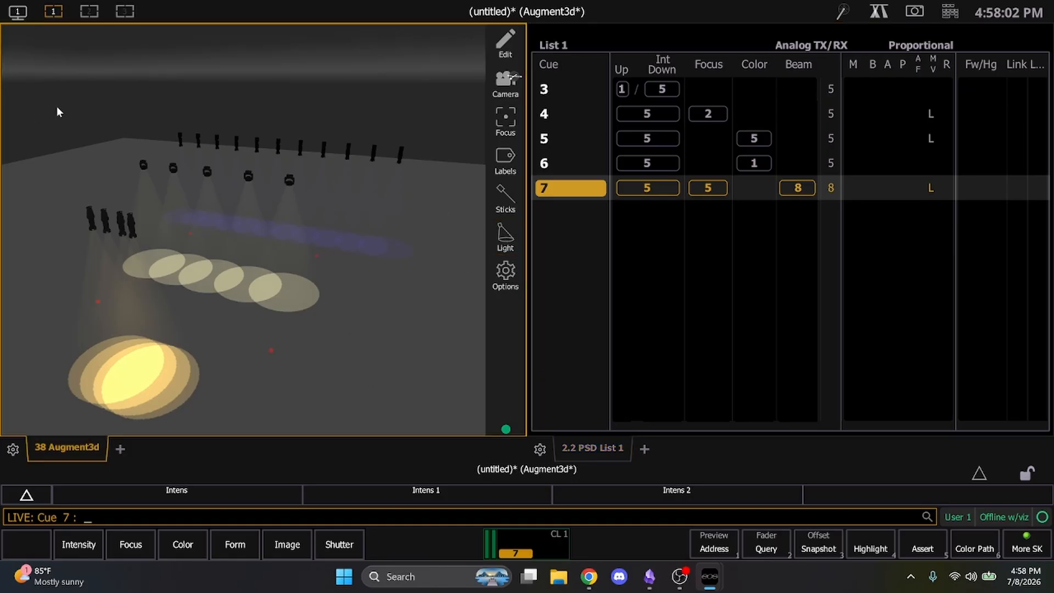
pyautogui.moveTo(41, 87); pyautogui.dragTo(415, 328)
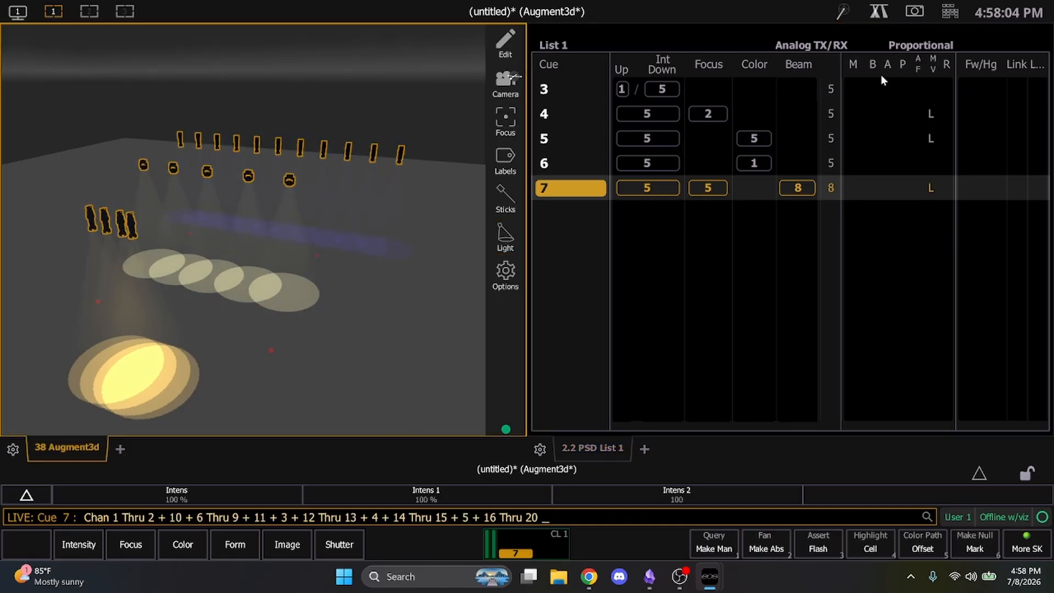
pyautogui.click(949, 11)
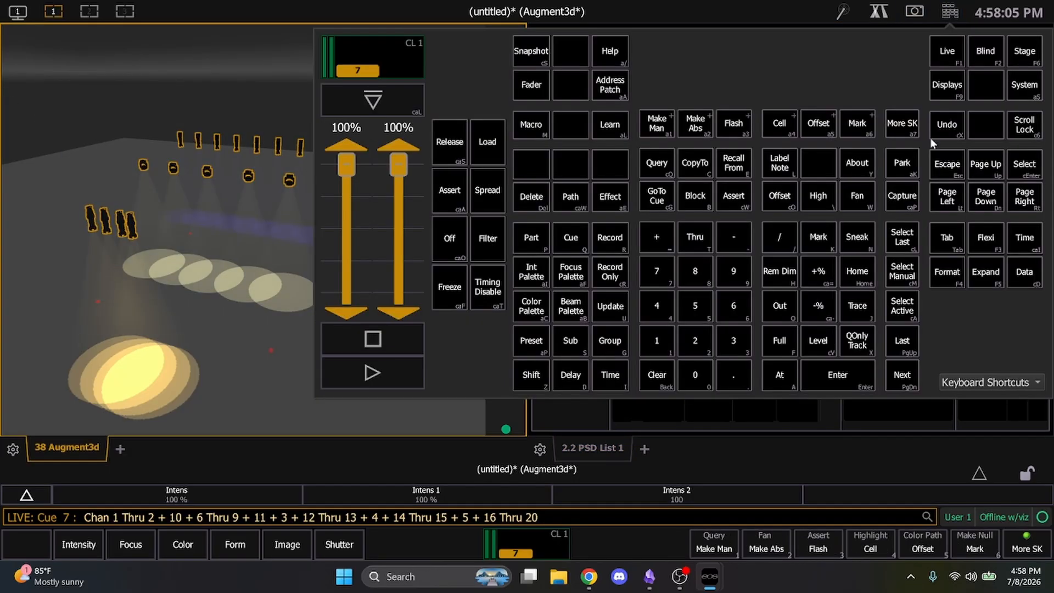
pyautogui.click(854, 270)
pyautogui.click(275, 324)
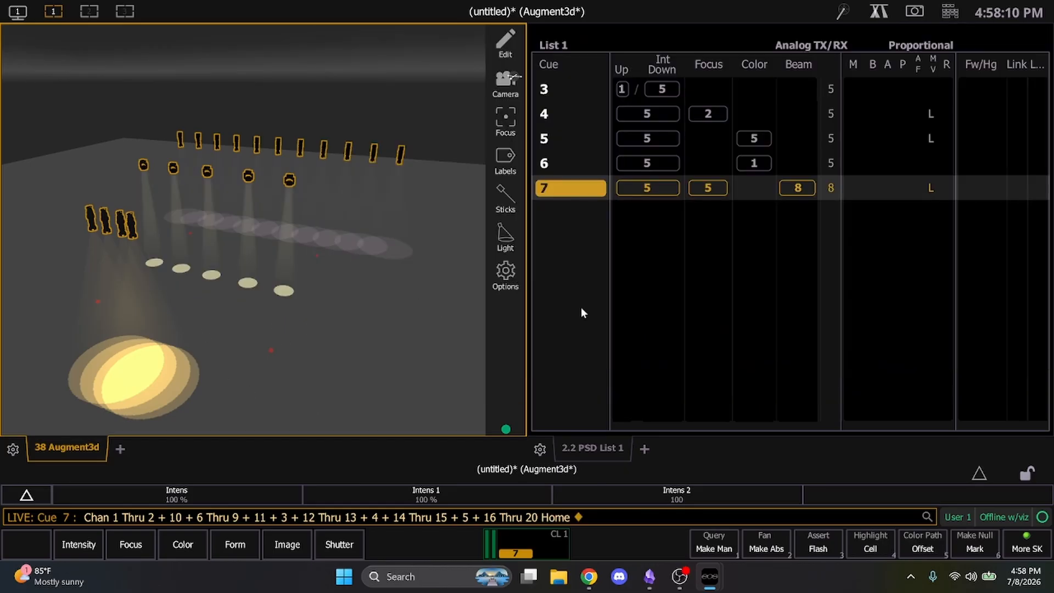
# Step: Record the homed look as cue 8
pyautogui.press('r')
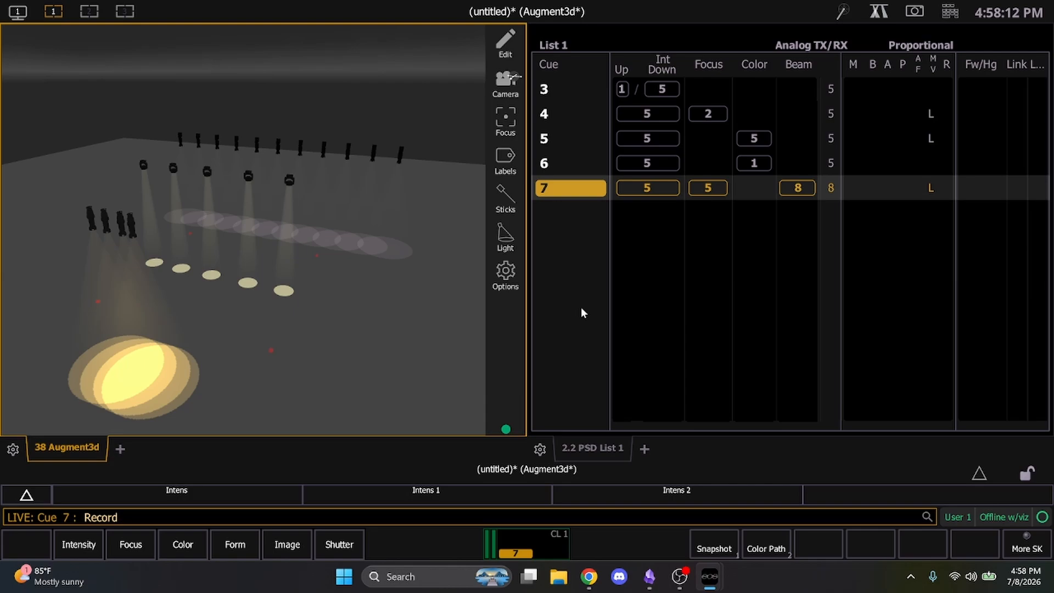
pyautogui.press('q')
pyautogui.press('8')
pyautogui.press('Return')
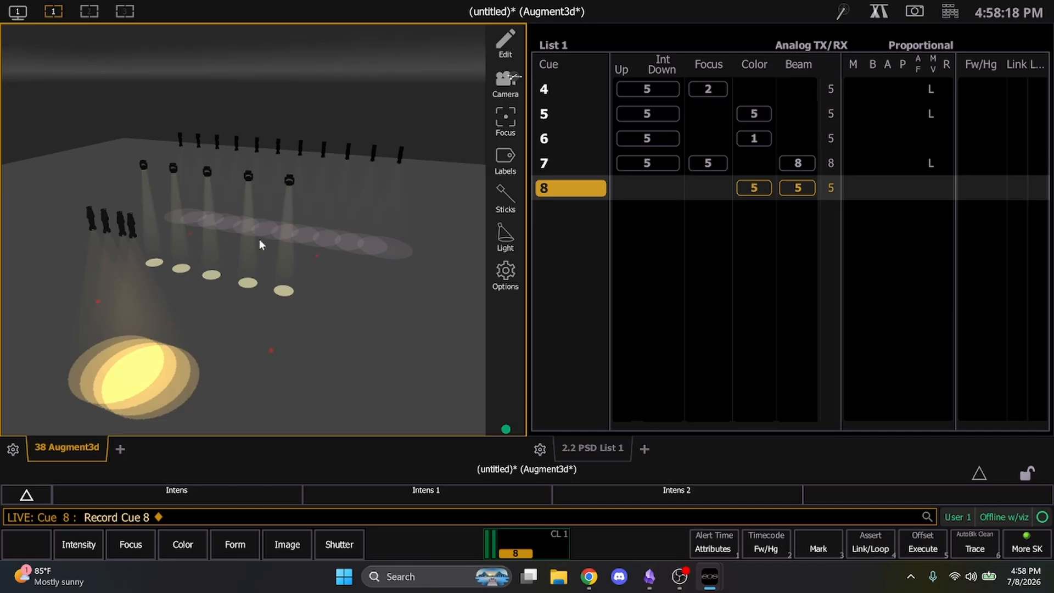
pyautogui.moveTo(144, 259); pyautogui.dragTo(55, 217)
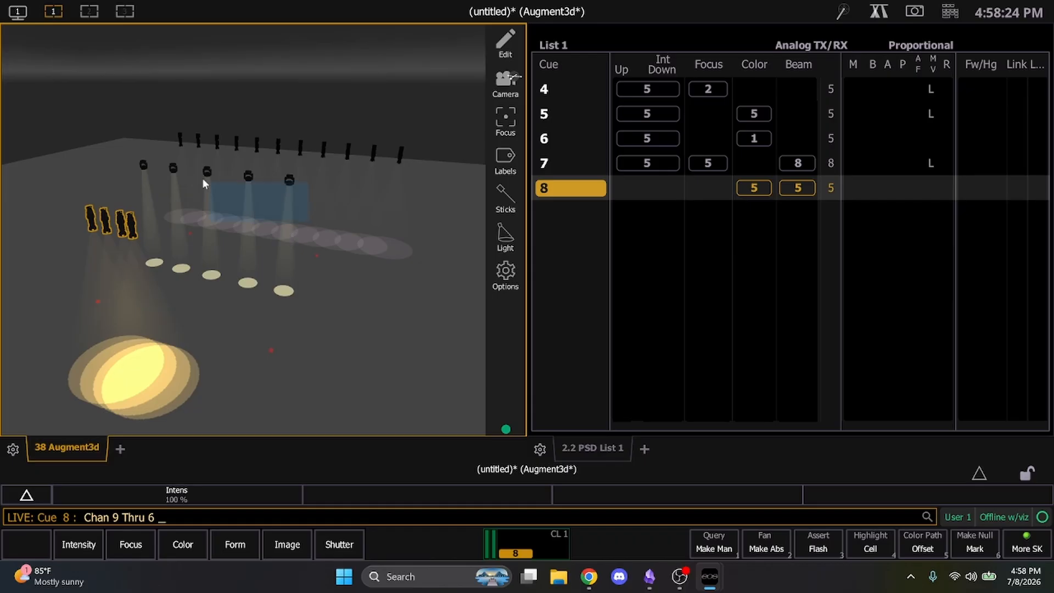
pyautogui.moveTo(203, 182); pyautogui.dragTo(100, 148)
pyautogui.moveTo(431, 159); pyautogui.dragTo(132, 82)
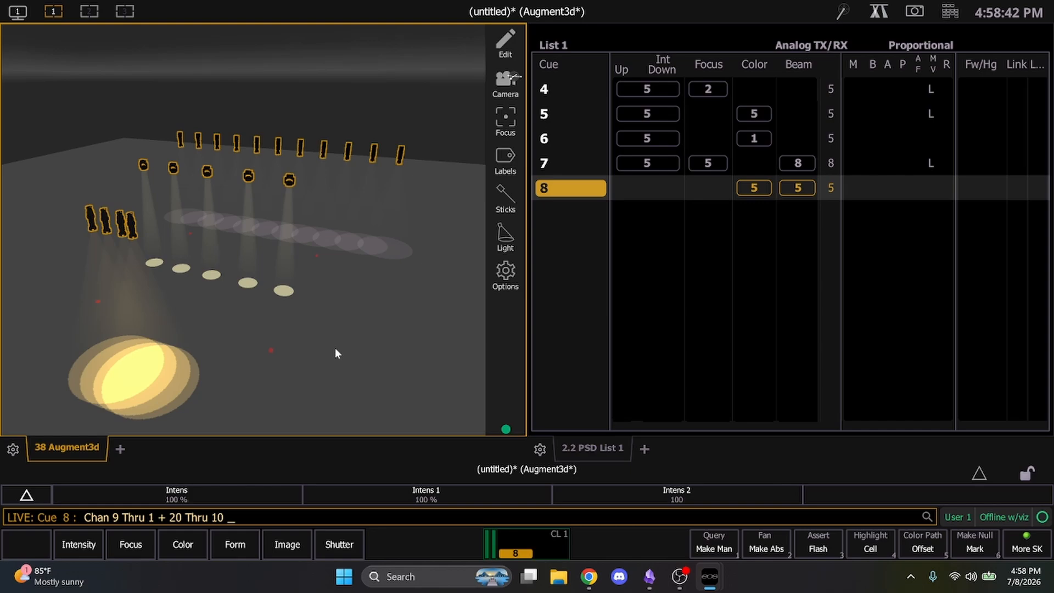
pyautogui.click(227, 288)
# Step: Take the front lights, channels 6 through 9, out and record the look as cue 9
pyautogui.moveTo(208, 325); pyautogui.dragTo(49, 190)
pyautogui.press('a')
pyautogui.press('o')
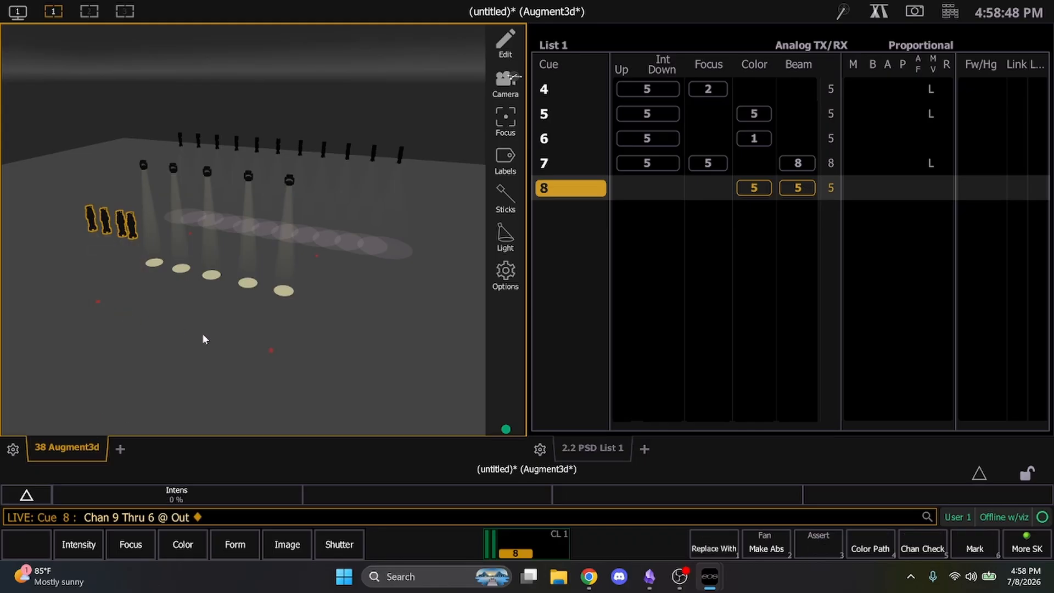
pyautogui.press('r')
pyautogui.press('q')
pyautogui.press('9')
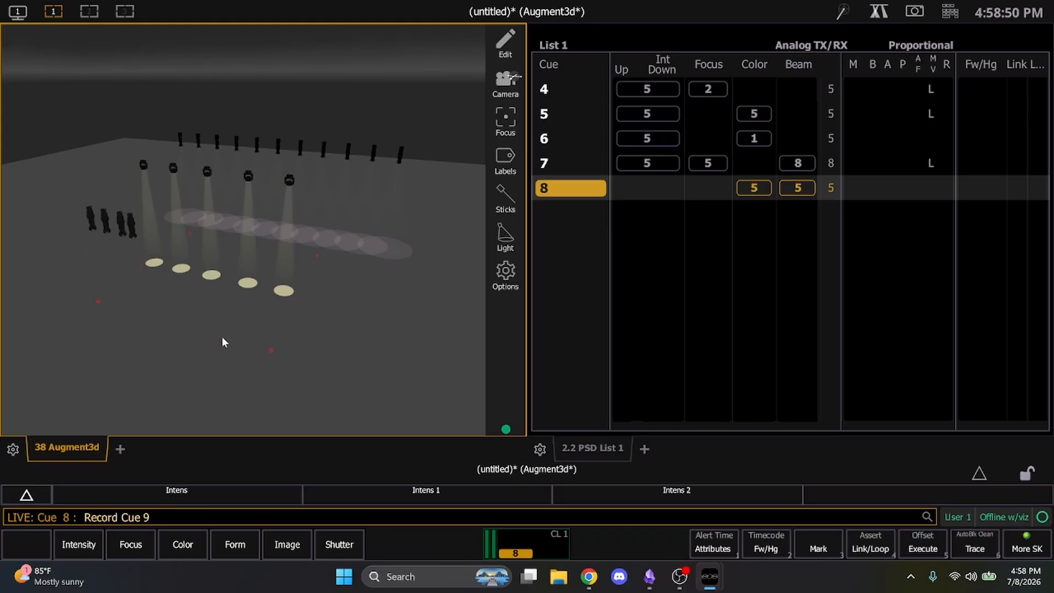
pyautogui.press('Return')
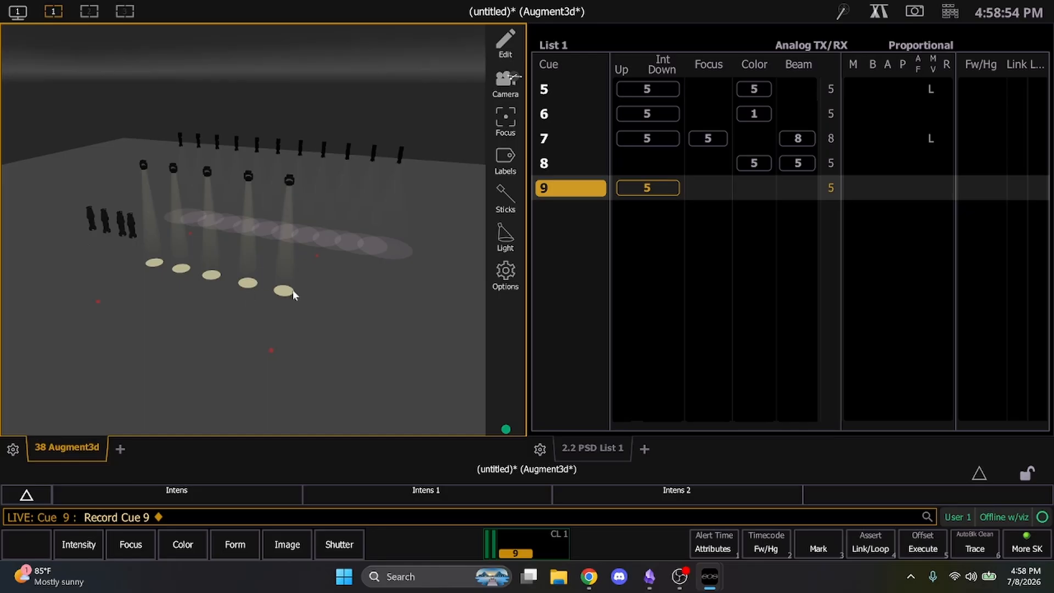
# Step: Take the moving lights, channels 1 through 5, out and record the look as cue 9.5
pyautogui.moveTo(314, 244); pyautogui.dragTo(142, 166)
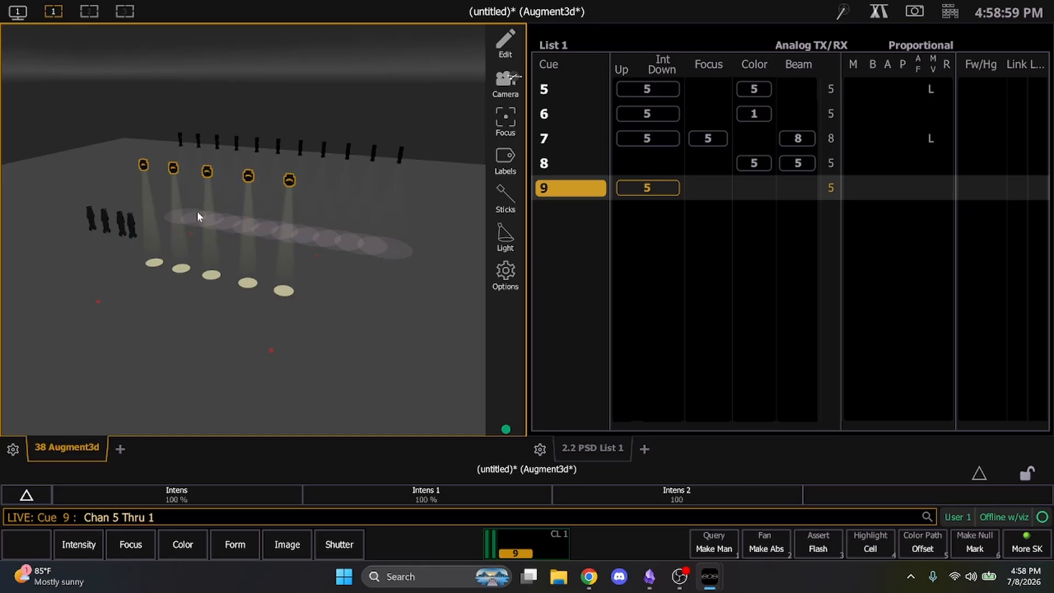
pyautogui.press('a')
pyautogui.press('o')
pyautogui.press('r')
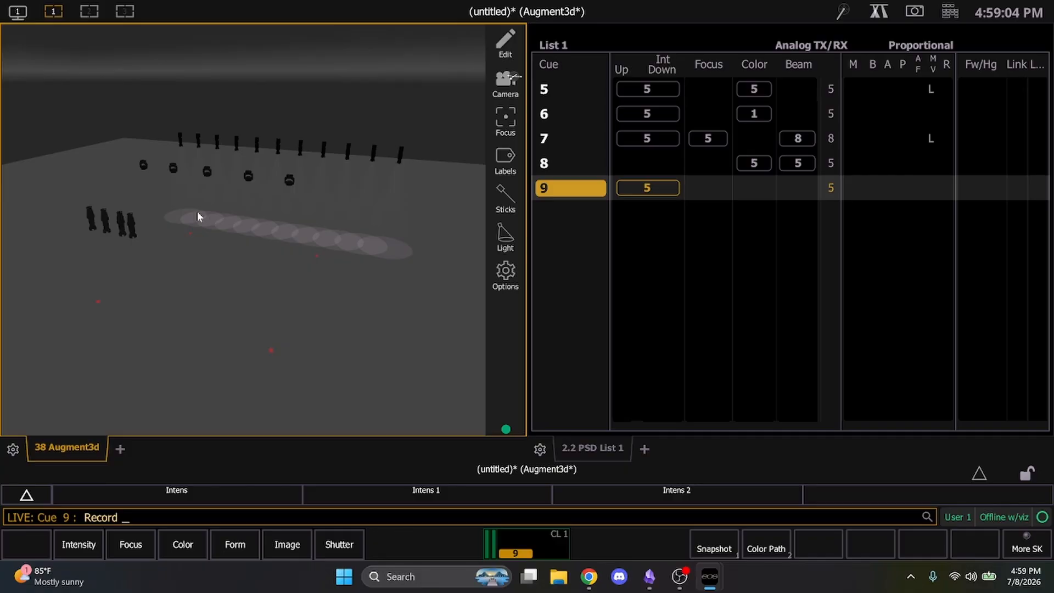
pyautogui.write('9.5')
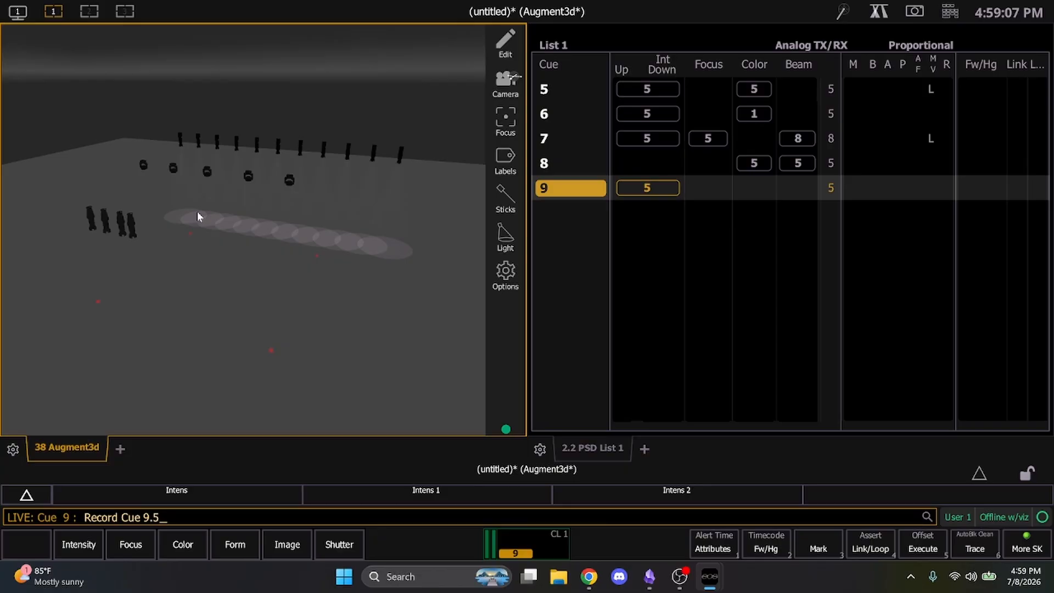
pyautogui.press('Return')
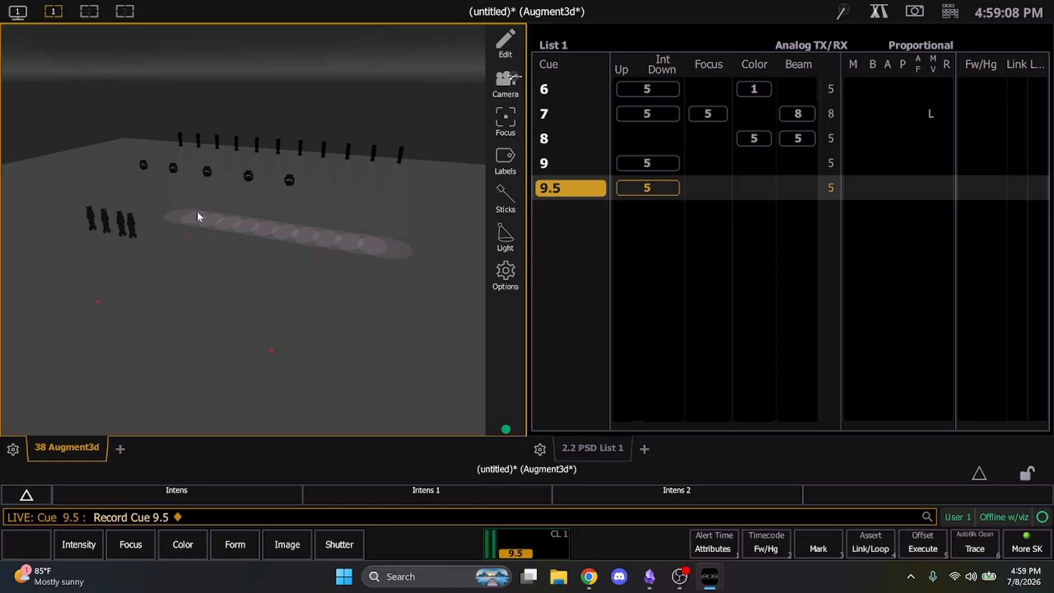
# Step: Take the back row, channels 10 through 20, out, record the blackout as cue 9.8 and clear the command line
pyautogui.moveTo(431, 164); pyautogui.dragTo(144, 72)
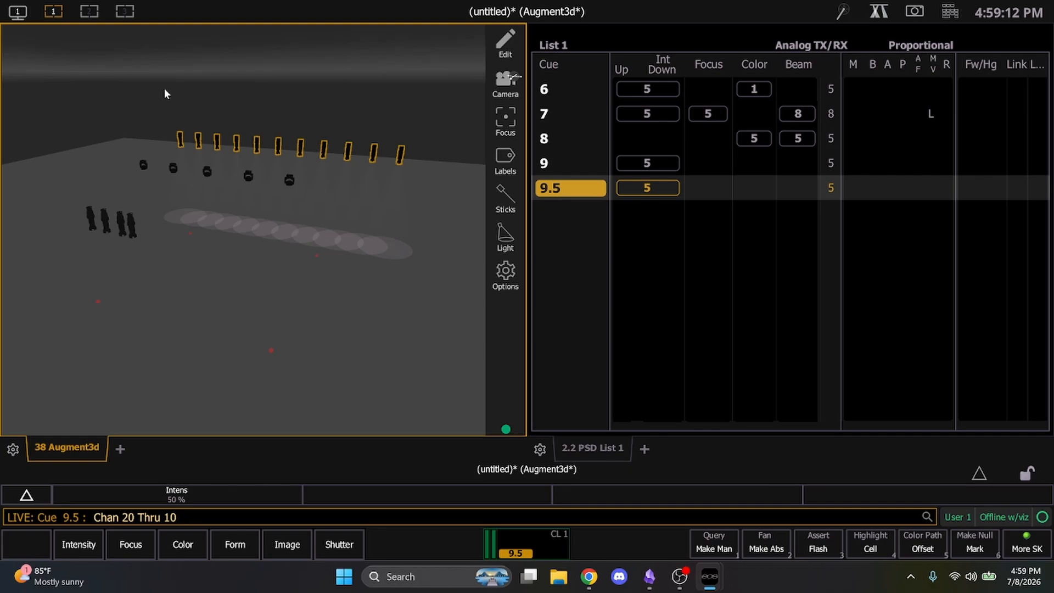
pyautogui.write('ao')
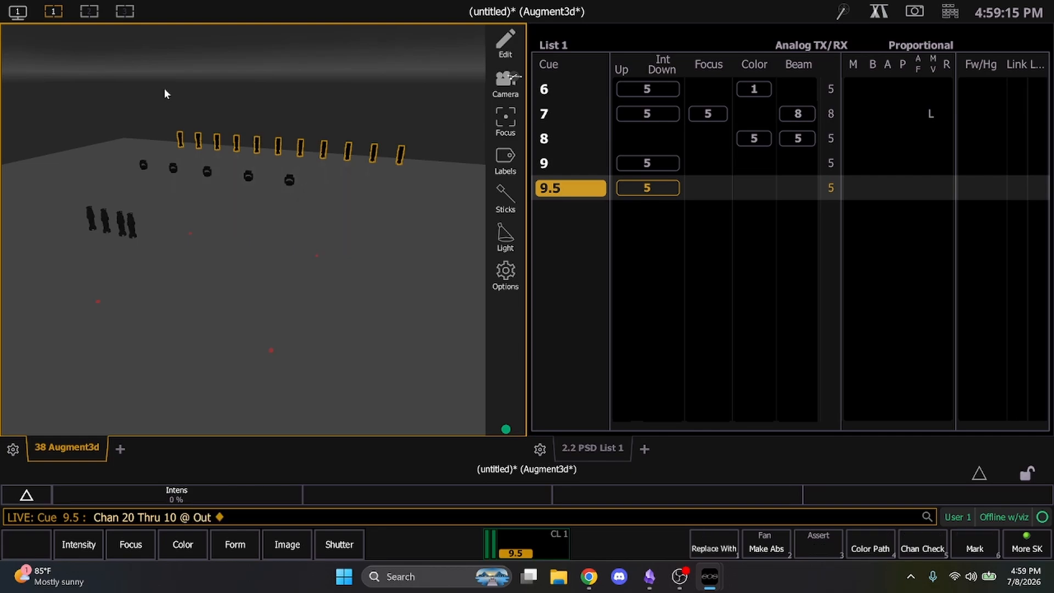
pyautogui.write('rq9.')
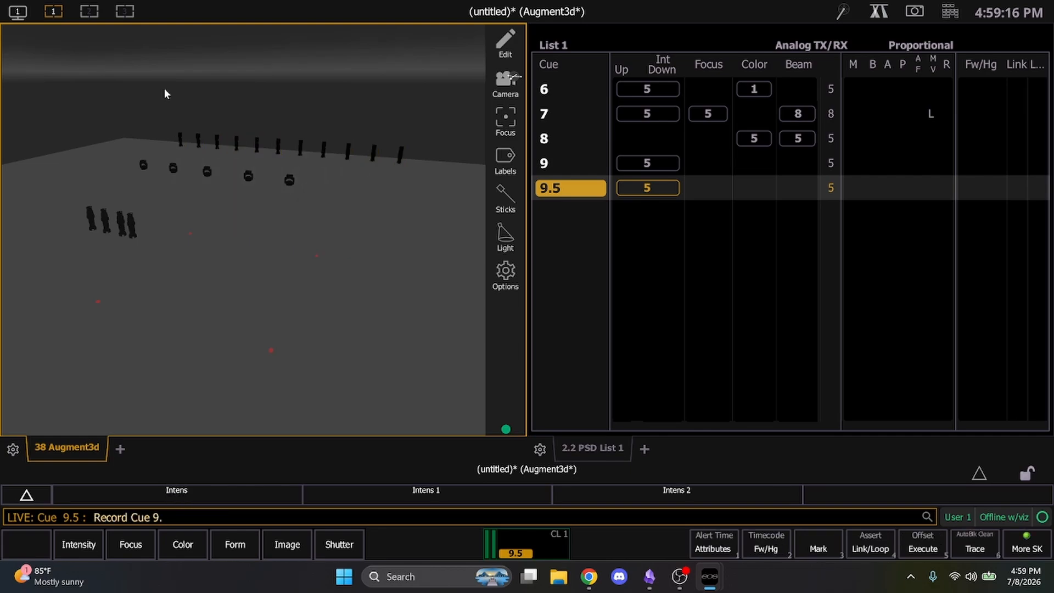
pyautogui.write('8')
pyautogui.press('Return')
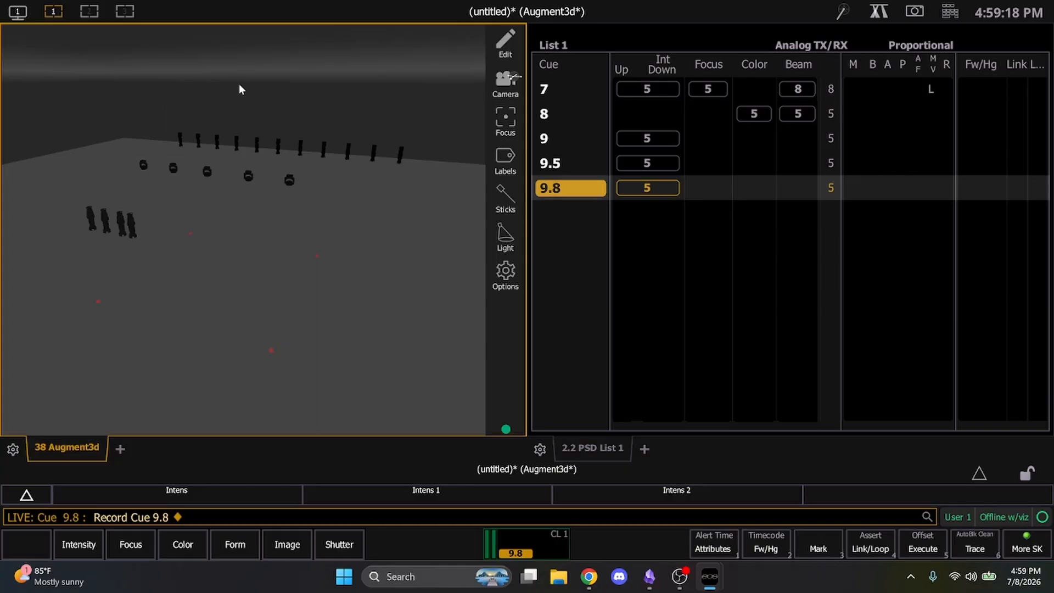
pyautogui.press('BackSpace')
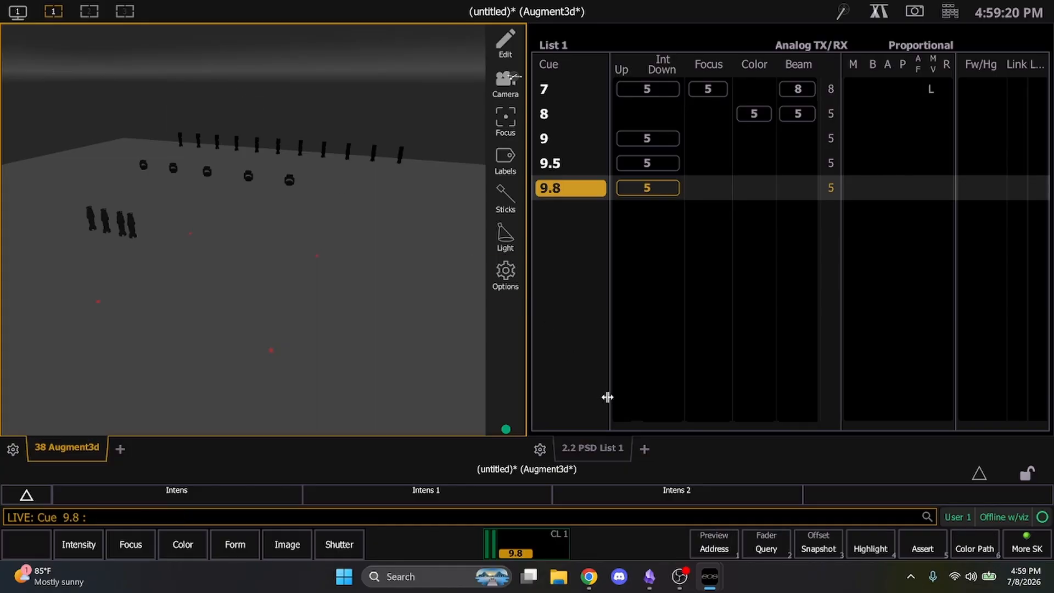
# Step: Step back to cue 9 and give it a follow time of 2 seconds
pyautogui.press('F11')
pyautogui.press('F11')
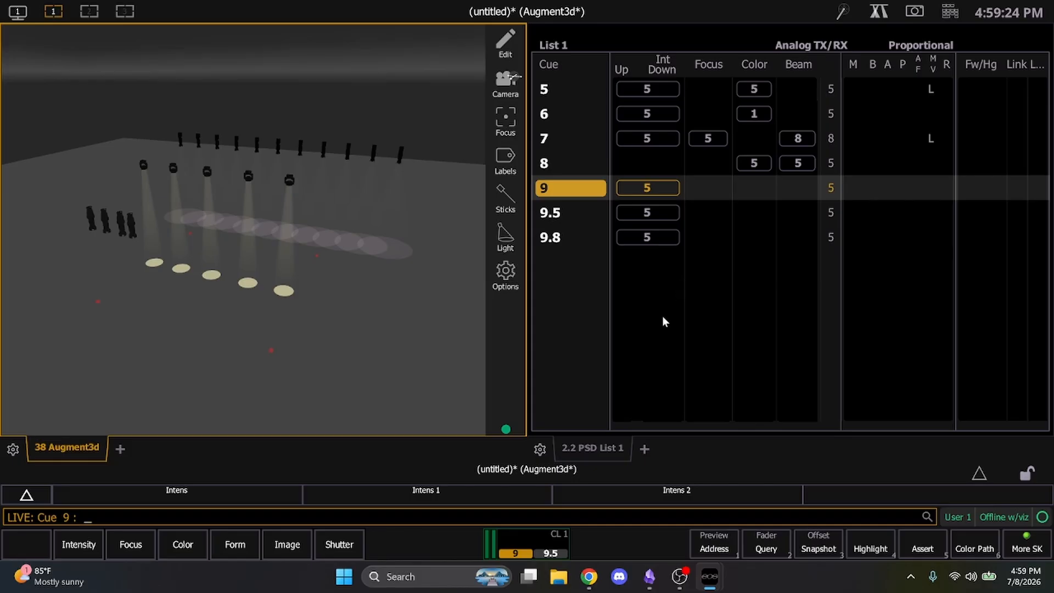
pyautogui.click(950, 11)
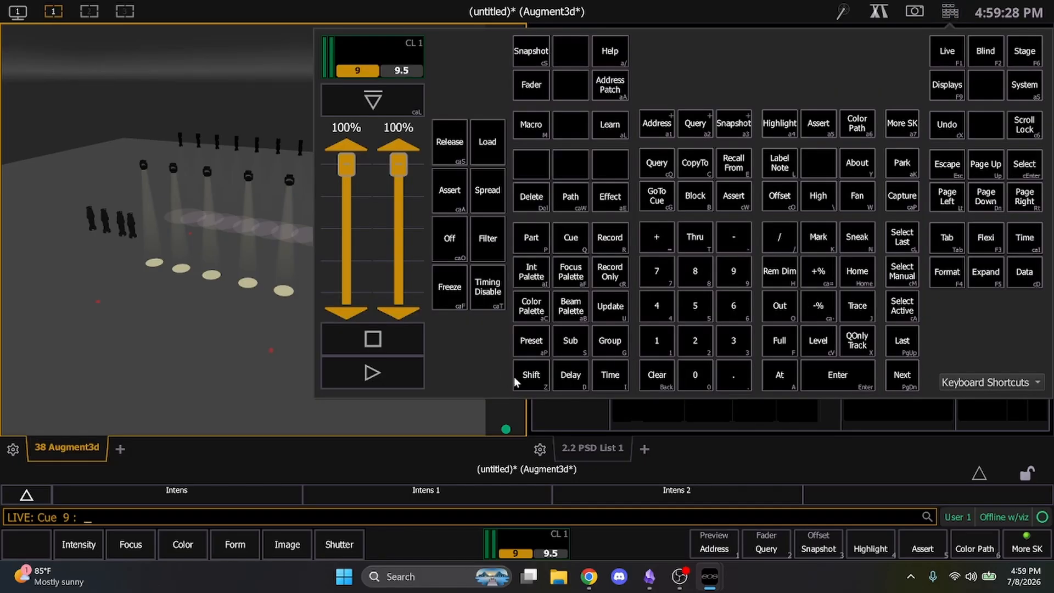
pyautogui.hotkey('shift', 'd')
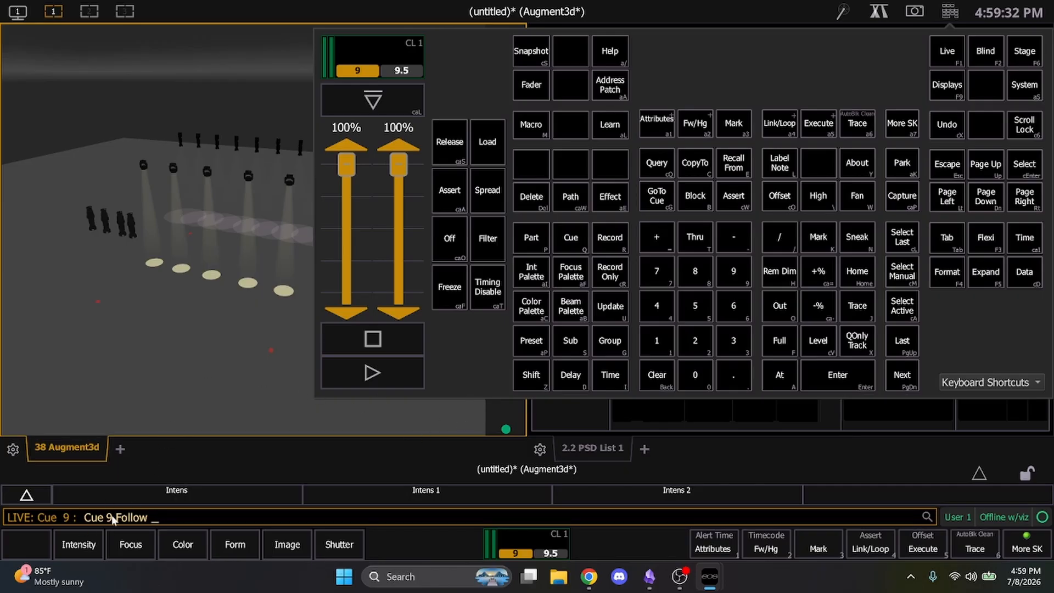
pyautogui.click(169, 433)
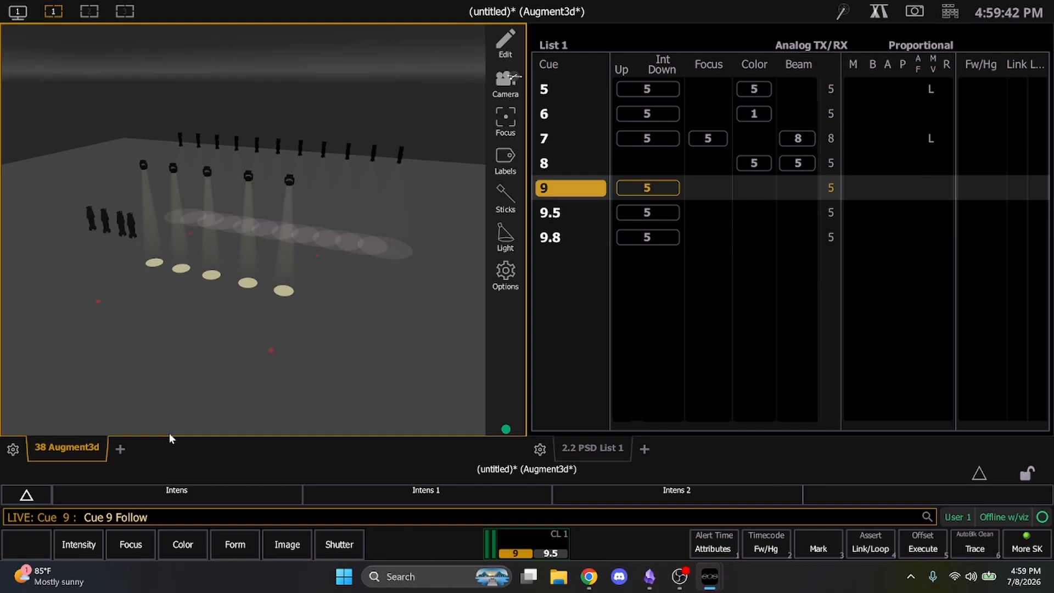
pyautogui.write('2')
pyautogui.press('Return')
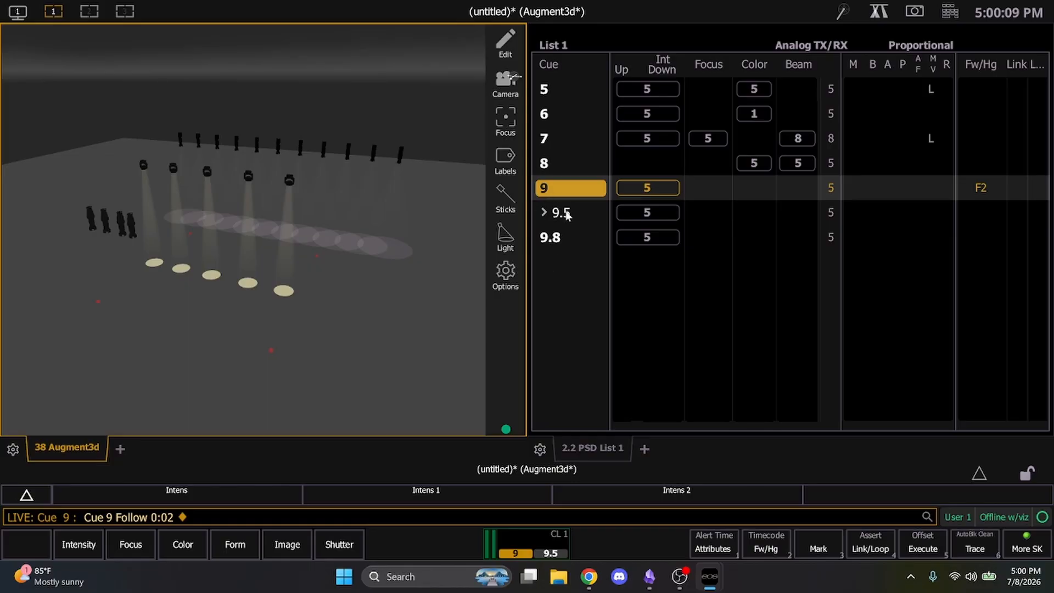
# Step: Step back one cue and play cue 9 to check its automatic follow into cue 9.5
pyautogui.hotkey('ctrl', 'F11')
pyautogui.hotkey('ctrl', 'F12')
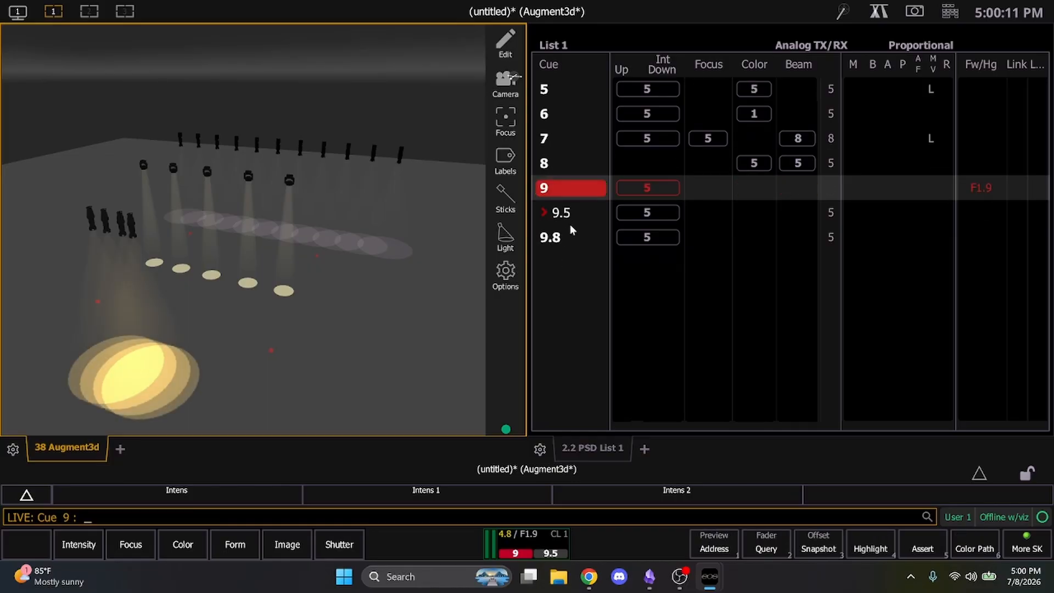
pyautogui.hotkey('ctrl', 'F12')
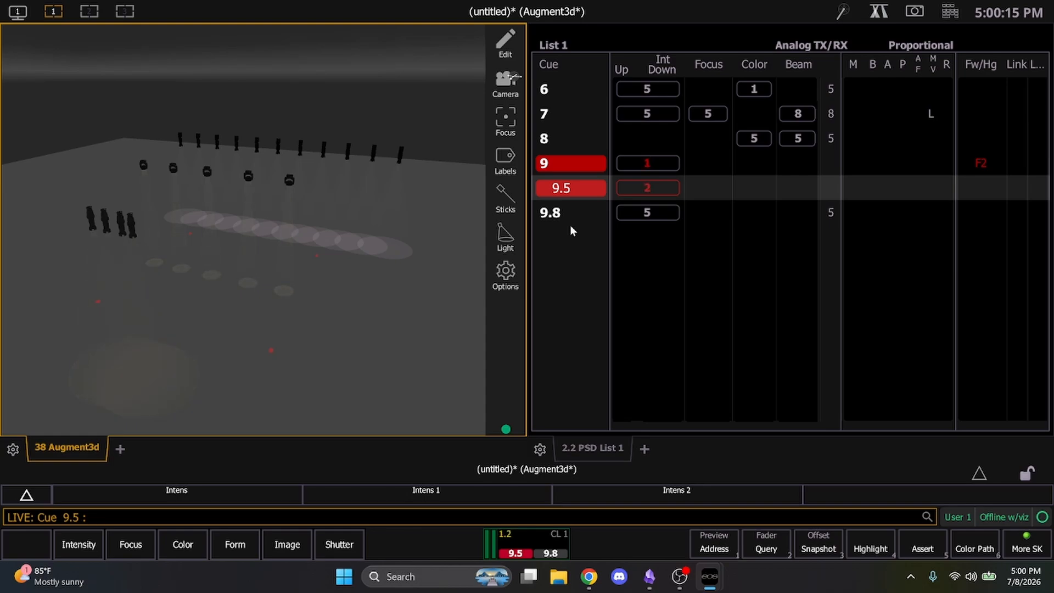
# Step: Give cue 9.5 a follow time of 2 seconds
pyautogui.hotkey('shift', 'f')
pyautogui.write('2')
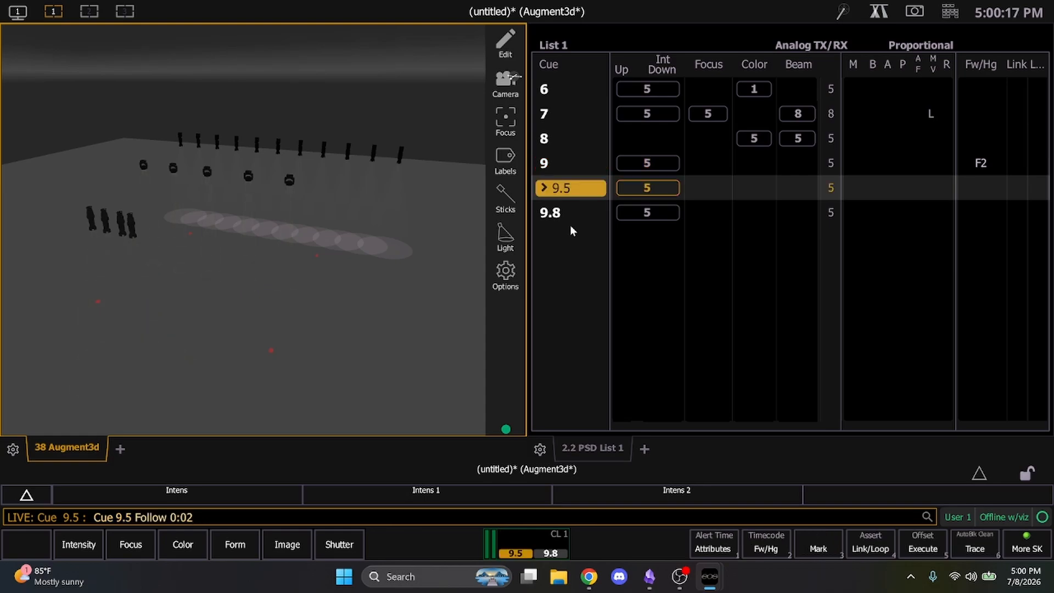
pyautogui.press('Return')
# Step: Set the time of cues 9 through 9.8 to 1 second
pyautogui.write('q')
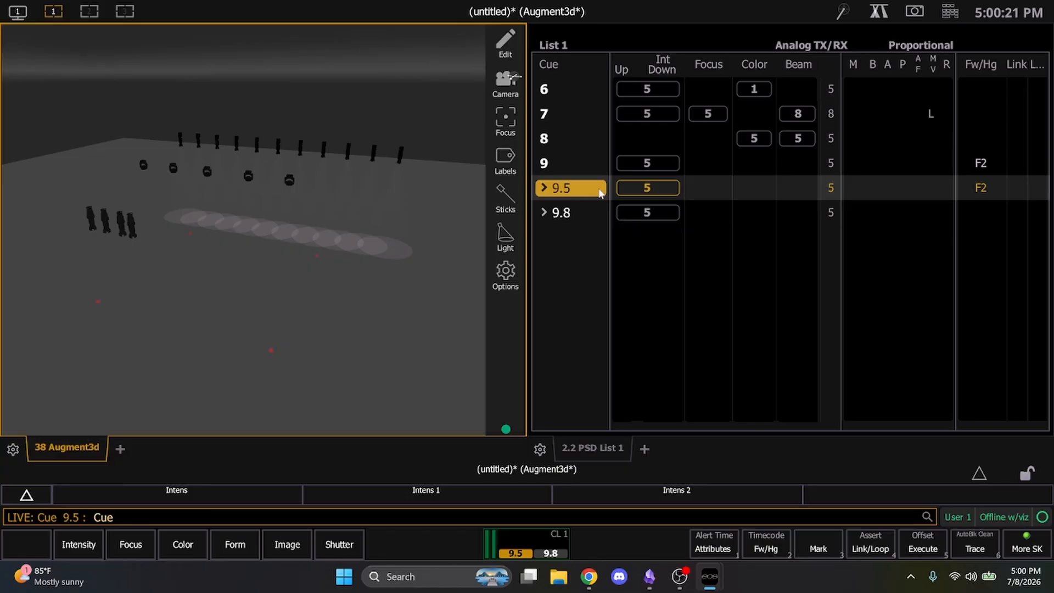
pyautogui.write('9t')
pyautogui.write('9 Thru 9')
pyautogui.write('.8')
pyautogui.write('ime 0:0')
pyautogui.write('1')
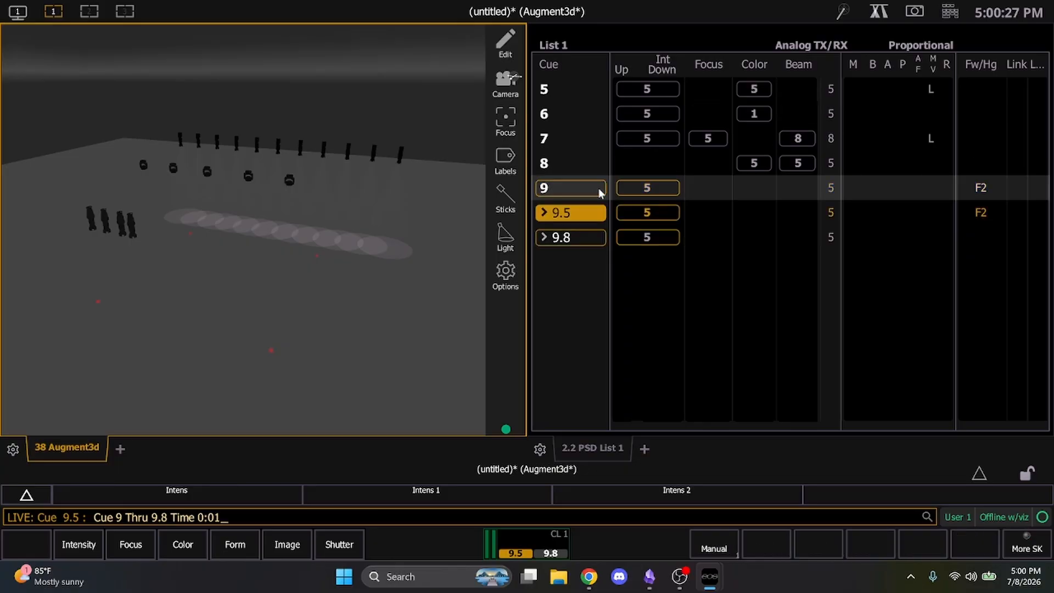
pyautogui.press('Return')
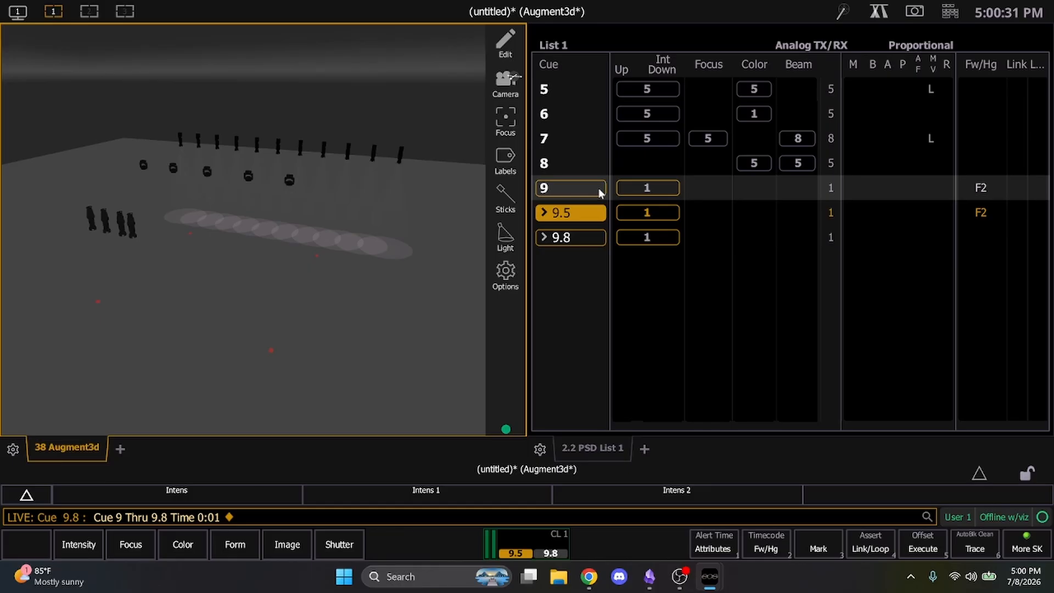
# Step: Step back to cue 8 and play the follow sequence from cue 9 through cue 9.8
pyautogui.hotkey('ctrl', 'F11')
pyautogui.hotkey('ctrl', 'F11')
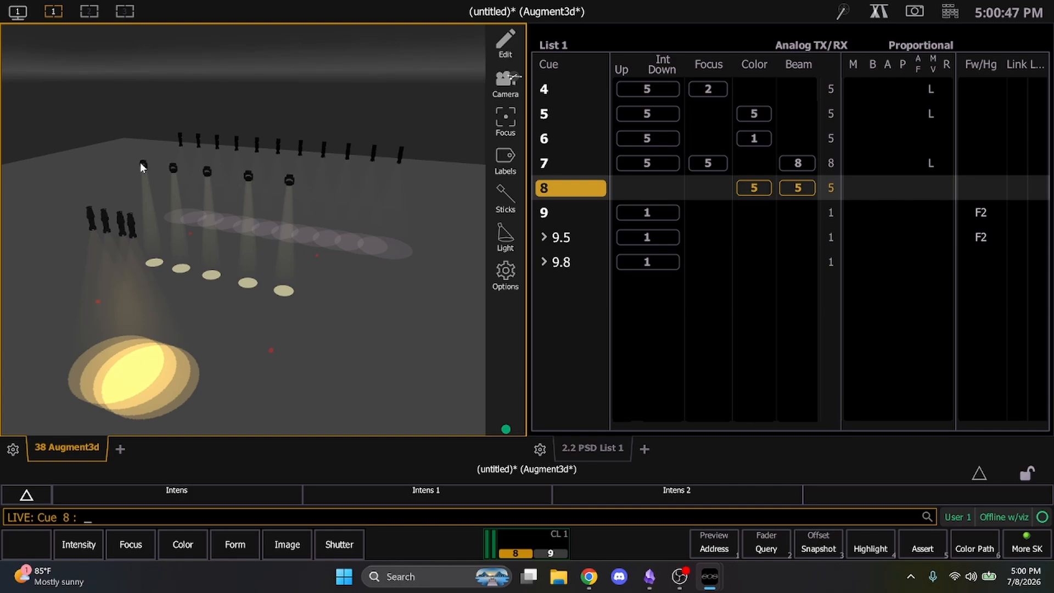
pyautogui.moveTo(142, 167); pyautogui.dragTo(336, 206)
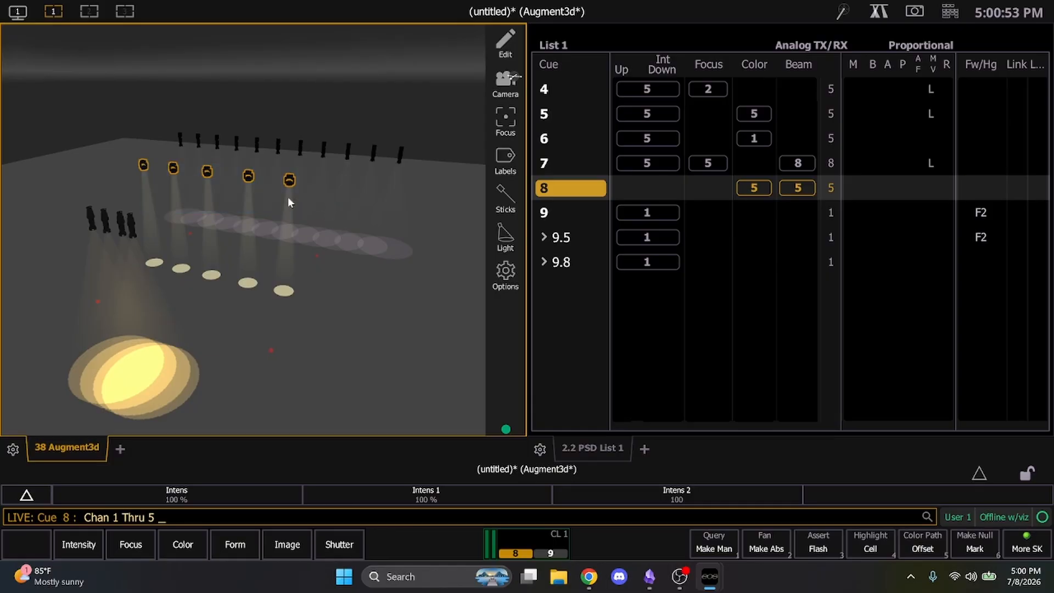
pyautogui.moveTo(430, 161); pyautogui.dragTo(222, 132)
pyautogui.moveTo(142, 108); pyautogui.dragTo(142, 108)
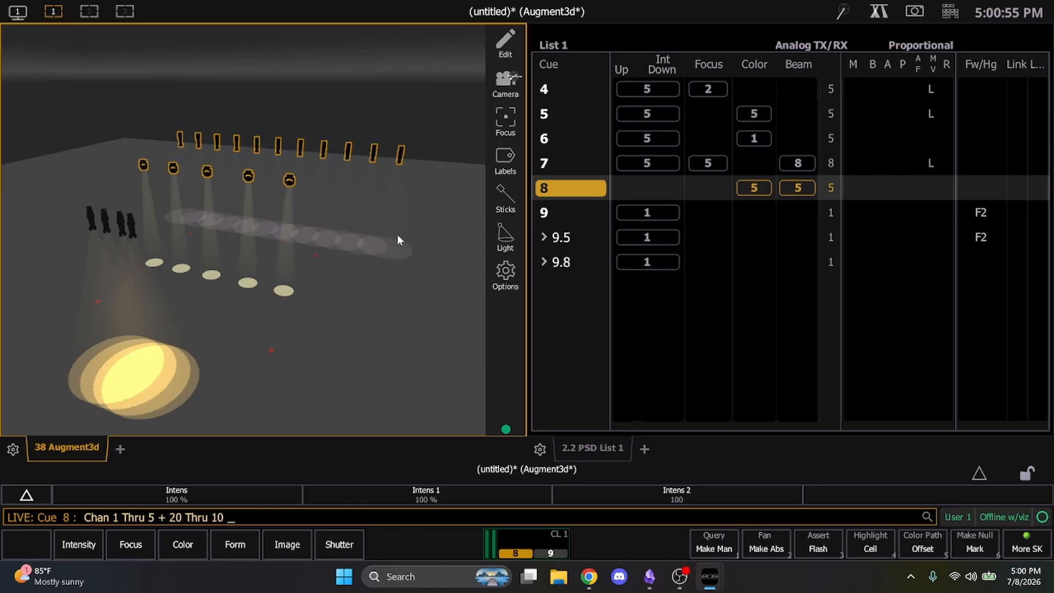
pyautogui.click(398, 234)
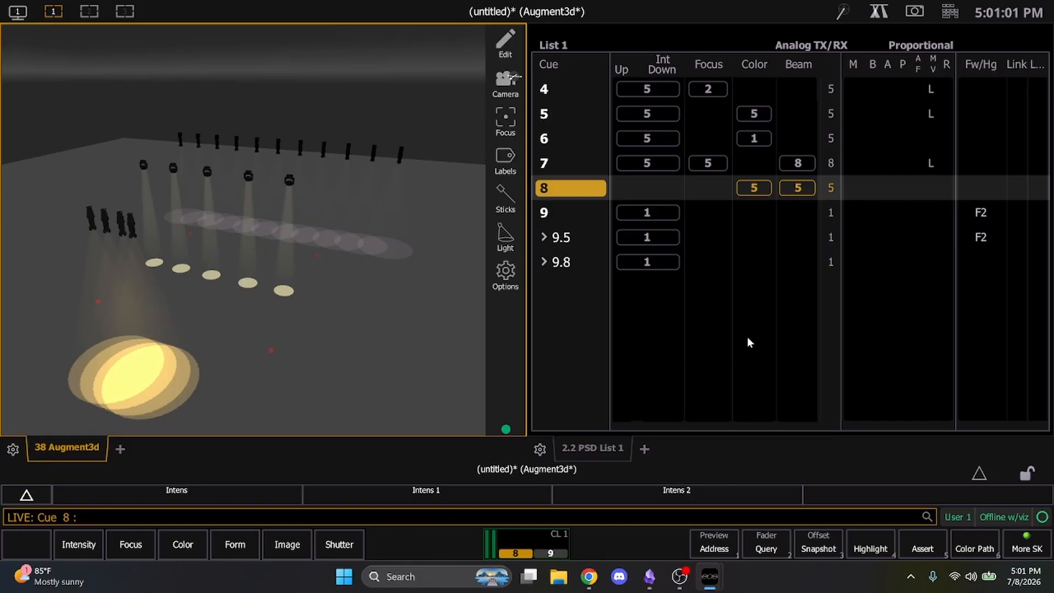
pyautogui.hotkey('ctrl', 'space')
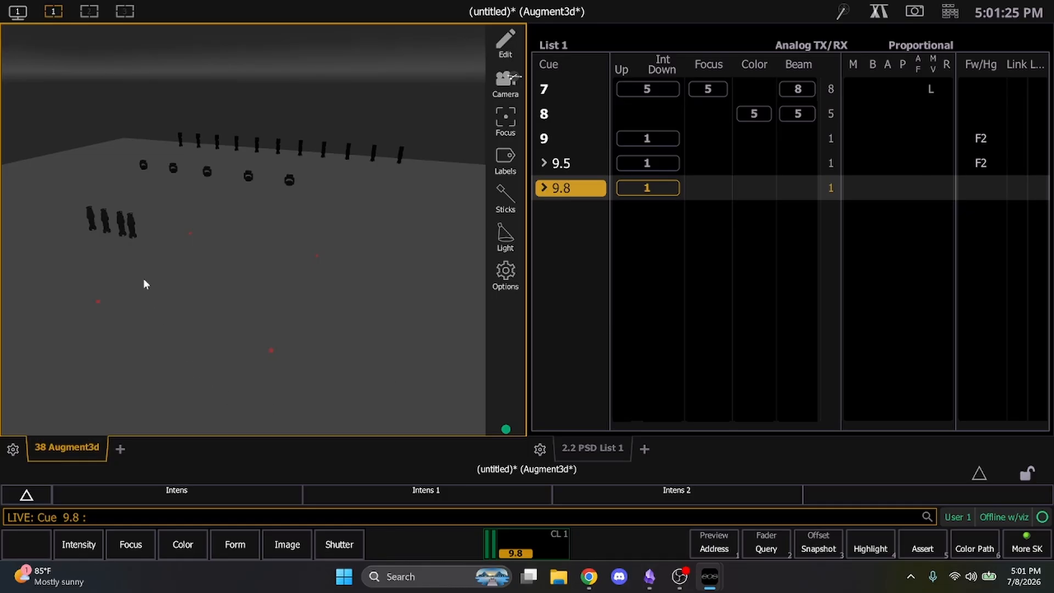
# Step: Bring the front lights, channels 6 through 9, to full and record the look as cue 10
pyautogui.moveTo(144, 278); pyautogui.dragTo(74, 196)
pyautogui.press('a')
pyautogui.press('f')
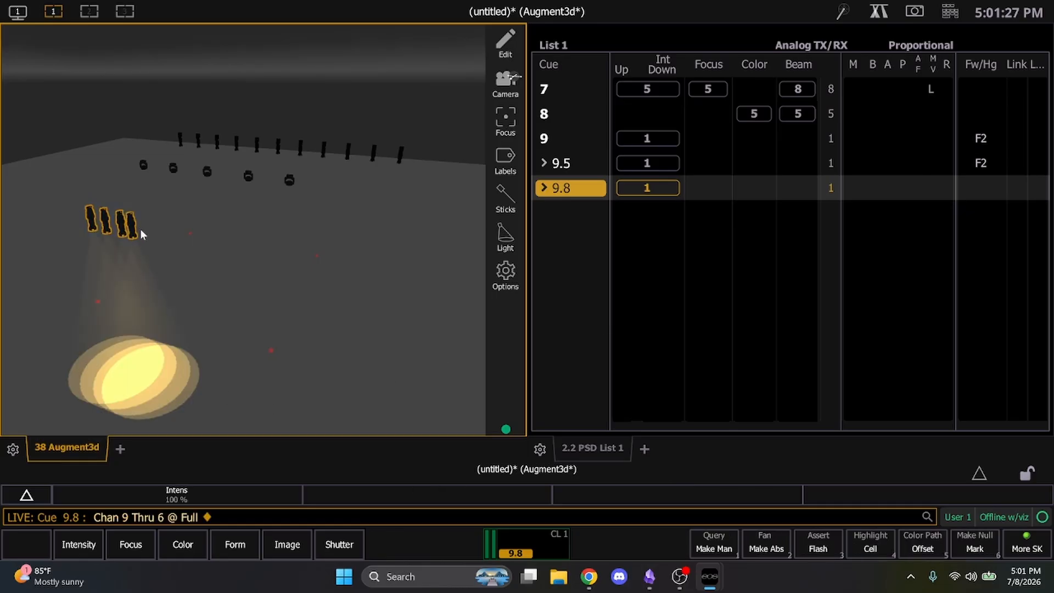
pyautogui.write('r10')
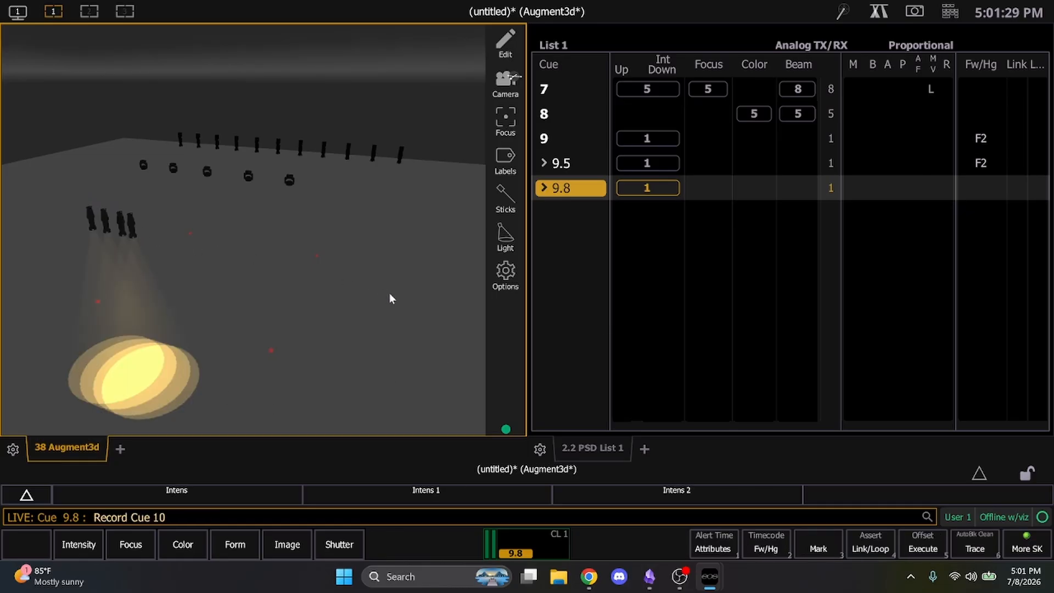
pyautogui.press('Return')
# Step: Bring the moving lights, channels 1 through 5, to full and record the look as cue 10.5
pyautogui.moveTo(314, 208); pyautogui.dragTo(112, 160)
pyautogui.write('af')
pyautogui.write('r')
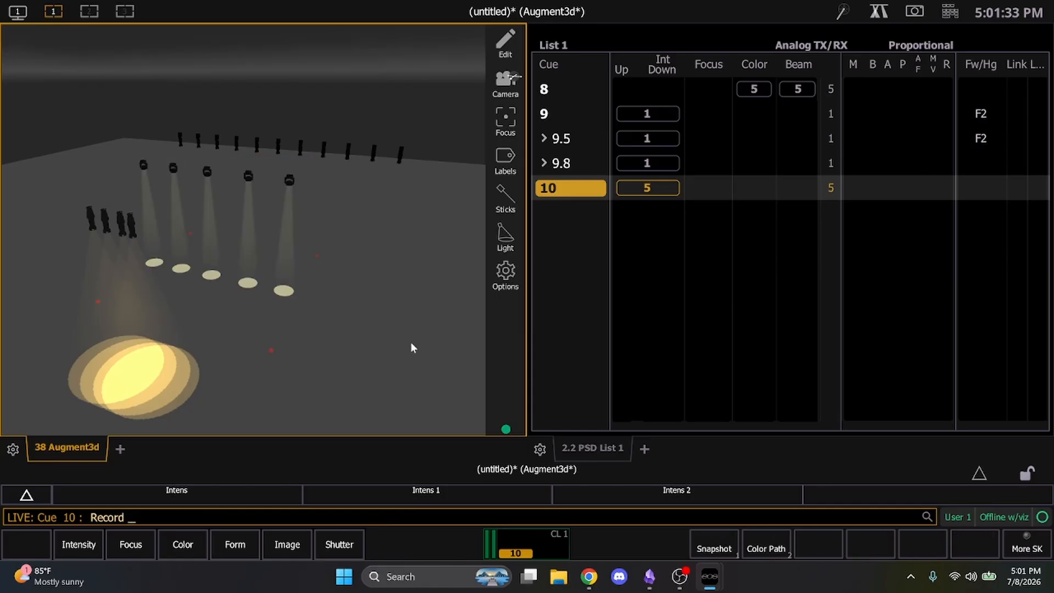
pyautogui.write('10')
pyautogui.press('Return')
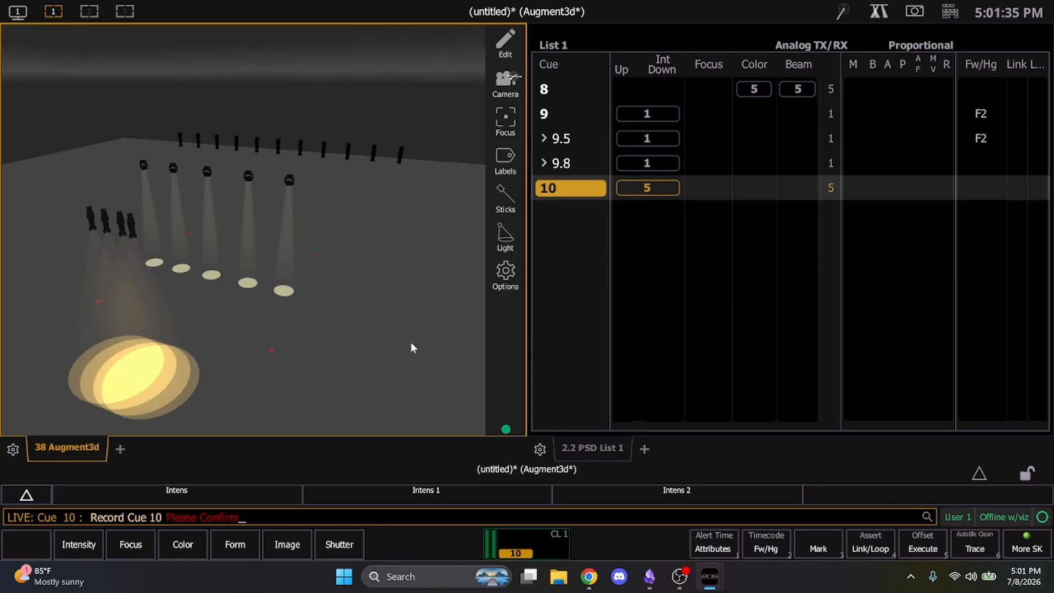
pyautogui.press('BackSpace')
pyautogui.press('BackSpace')
pyautogui.write('10')
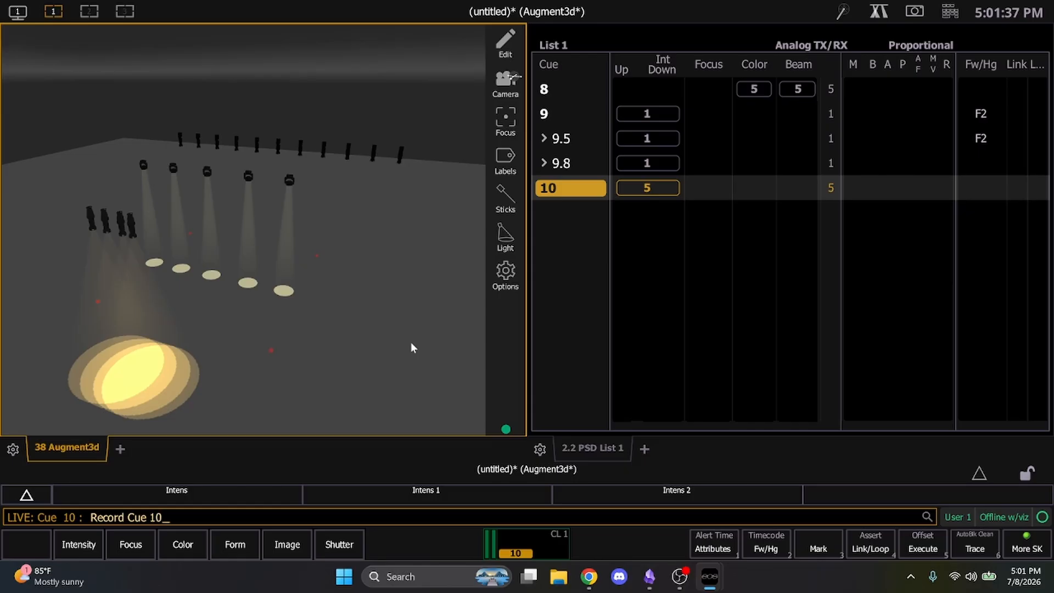
pyautogui.write('.5')
pyautogui.press('Return')
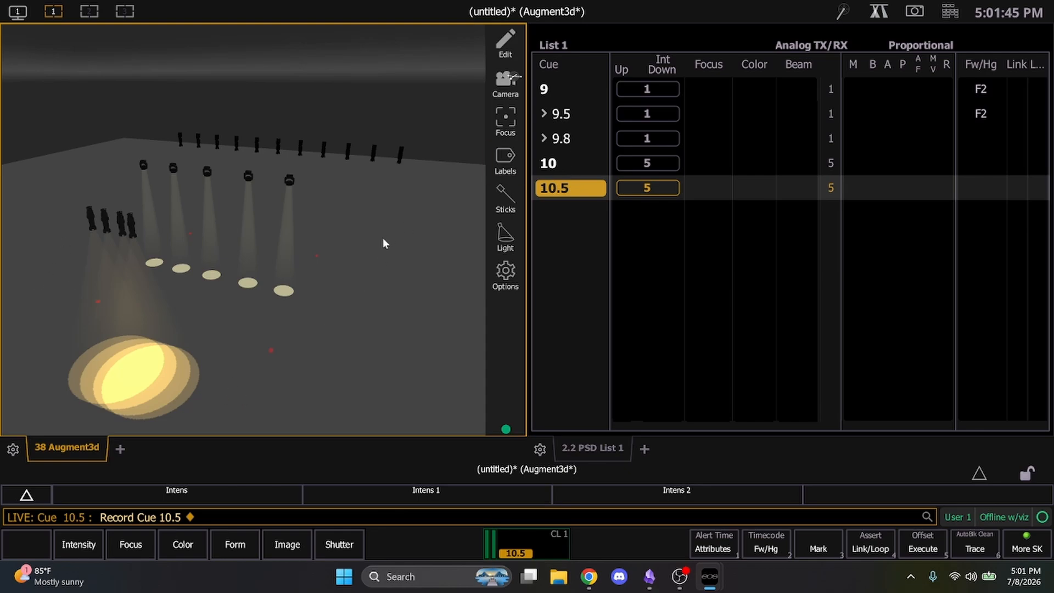
pyautogui.moveTo(428, 173); pyautogui.dragTo(149, 71)
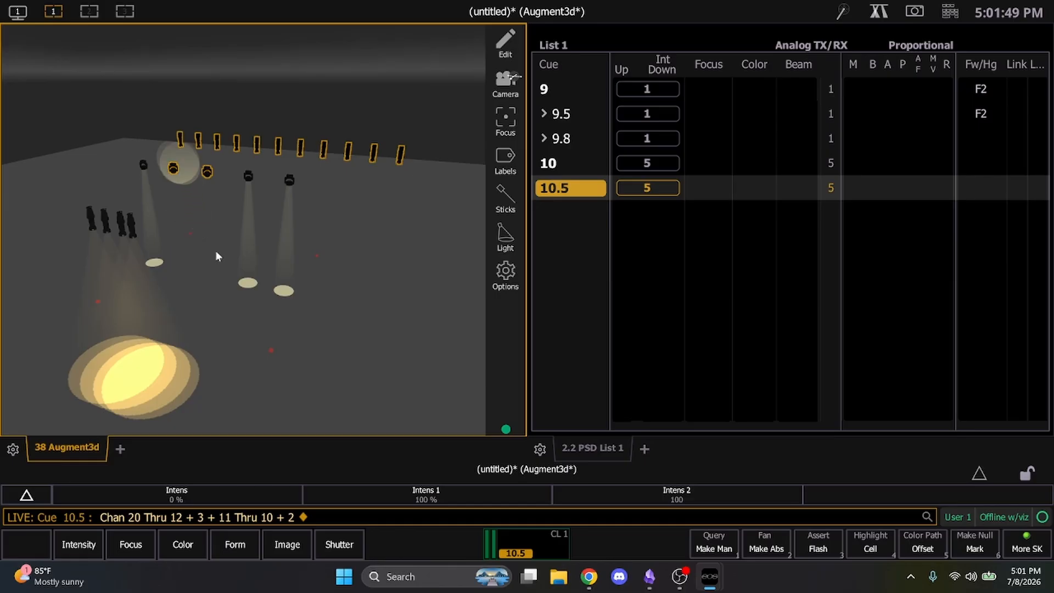
pyautogui.click(395, 321)
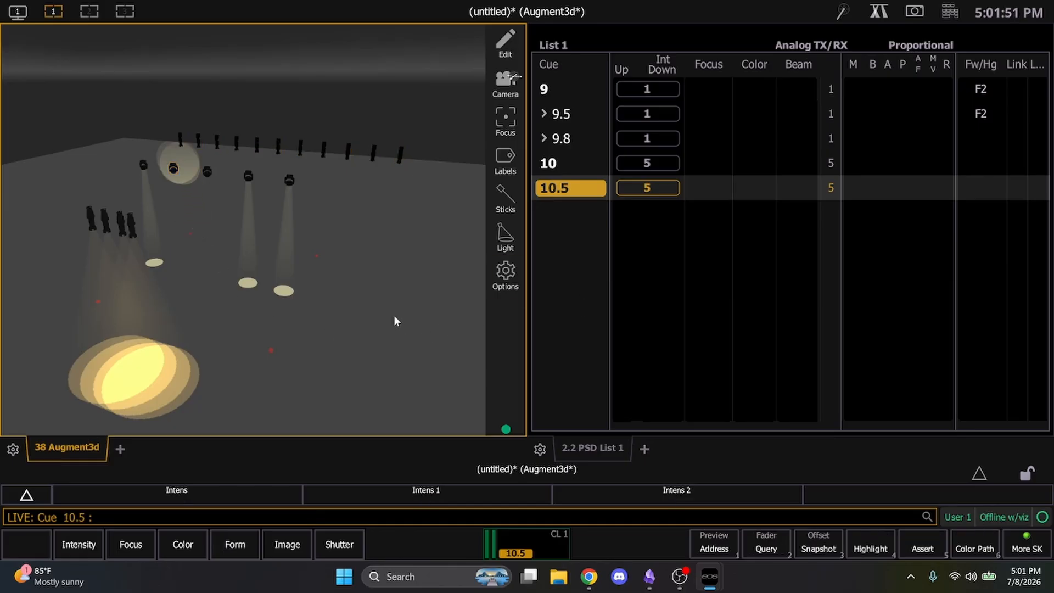
pyautogui.click(950, 11)
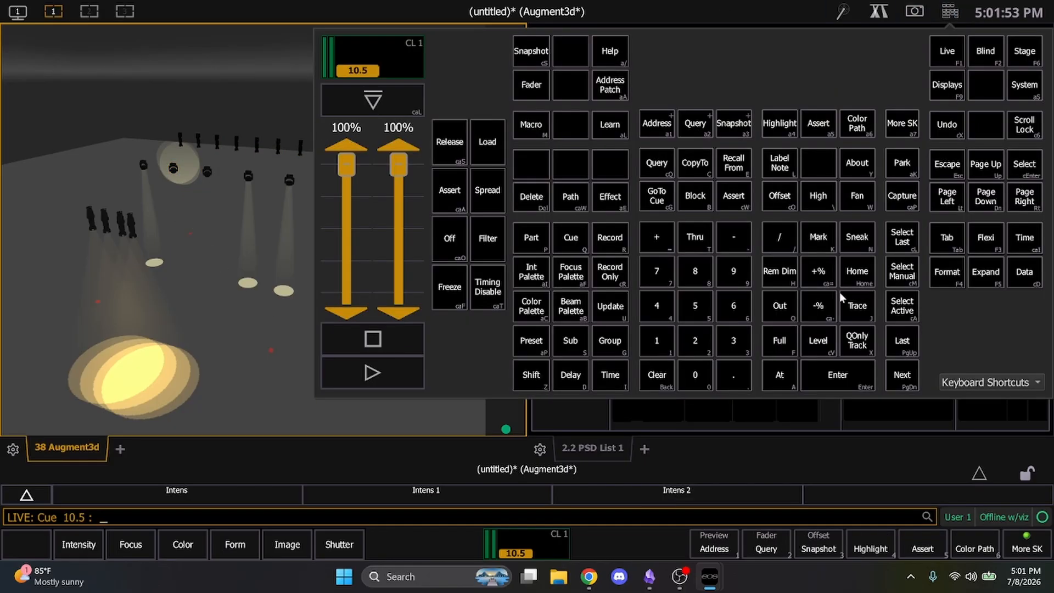
pyautogui.click(859, 238)
pyautogui.click(842, 373)
pyautogui.click(189, 373)
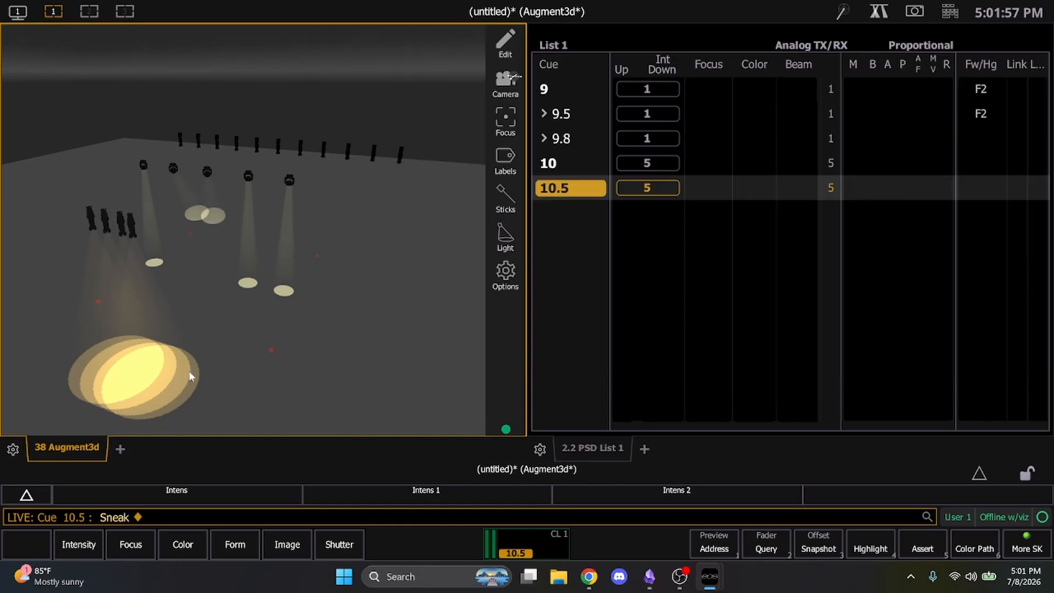
pyautogui.moveTo(311, 294); pyautogui.dragTo(164, 172)
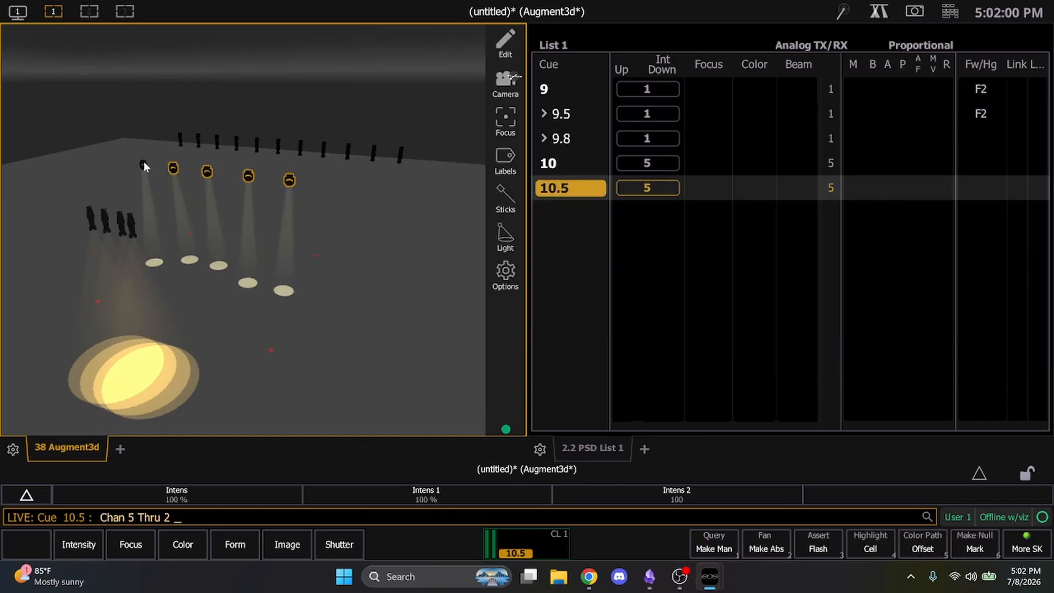
pyautogui.doubleClick(164, 209)
pyautogui.click(317, 327)
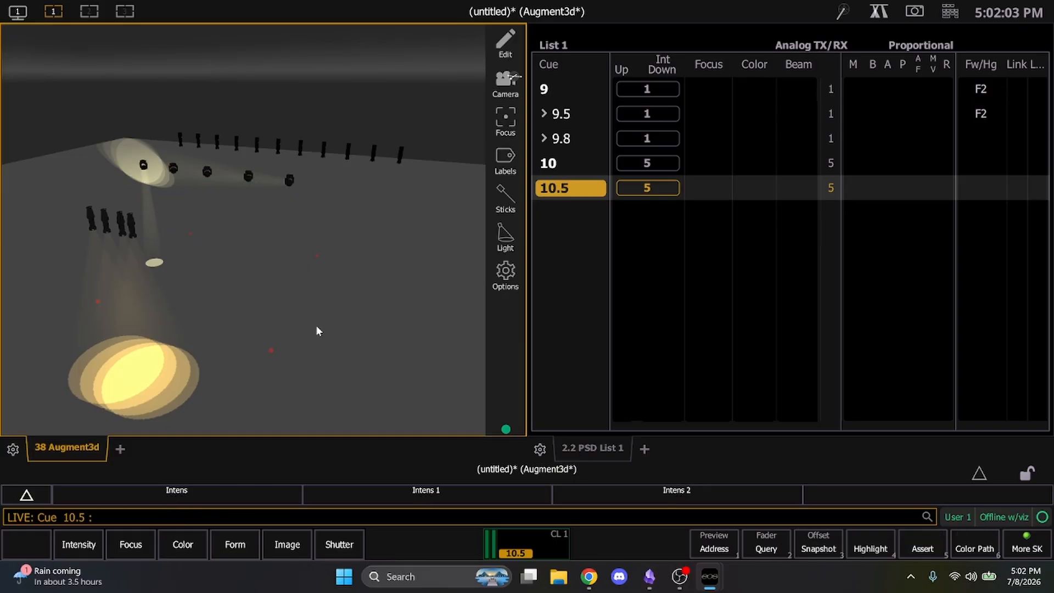
pyautogui.moveTo(305, 192); pyautogui.dragTo(130, 158)
pyautogui.click(942, 19)
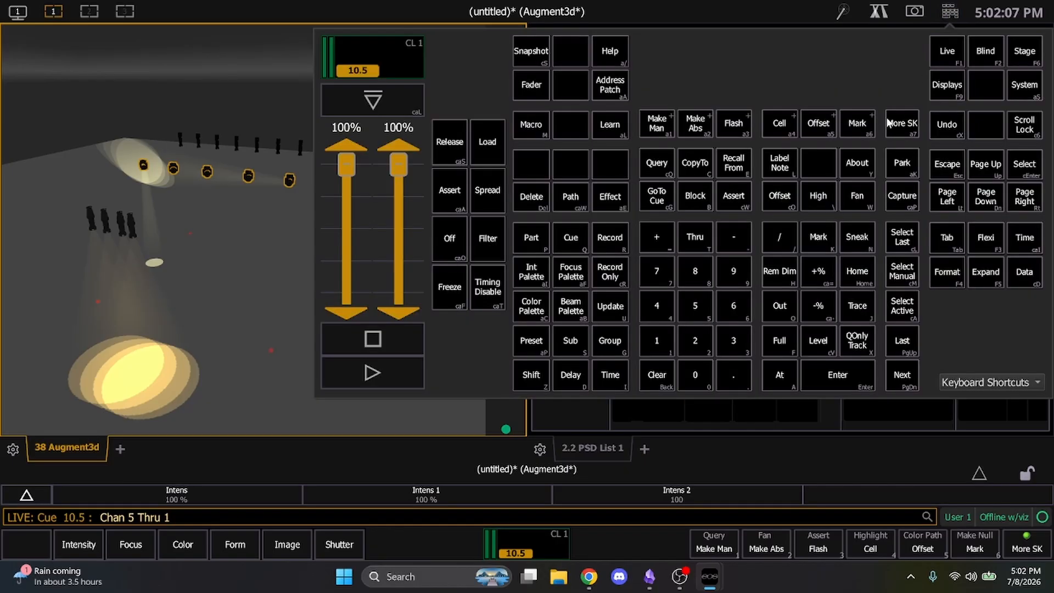
pyautogui.click(860, 237)
pyautogui.click(850, 375)
pyautogui.click(227, 308)
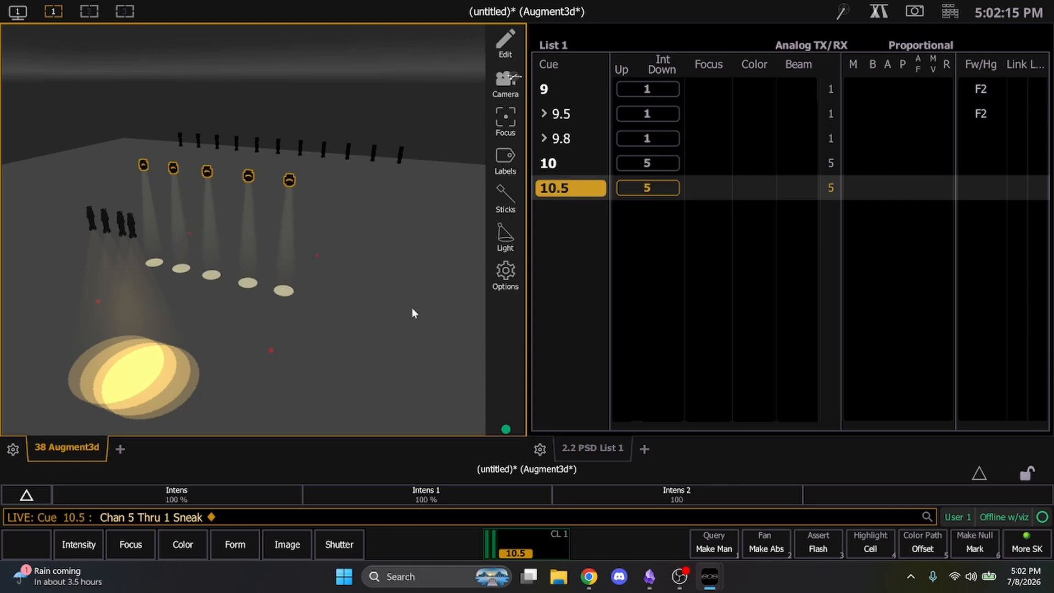
# Step: Re-record the current look over cue 10.5 and confirm the overwrite
pyautogui.write('r')
pyautogui.write('q10.5')
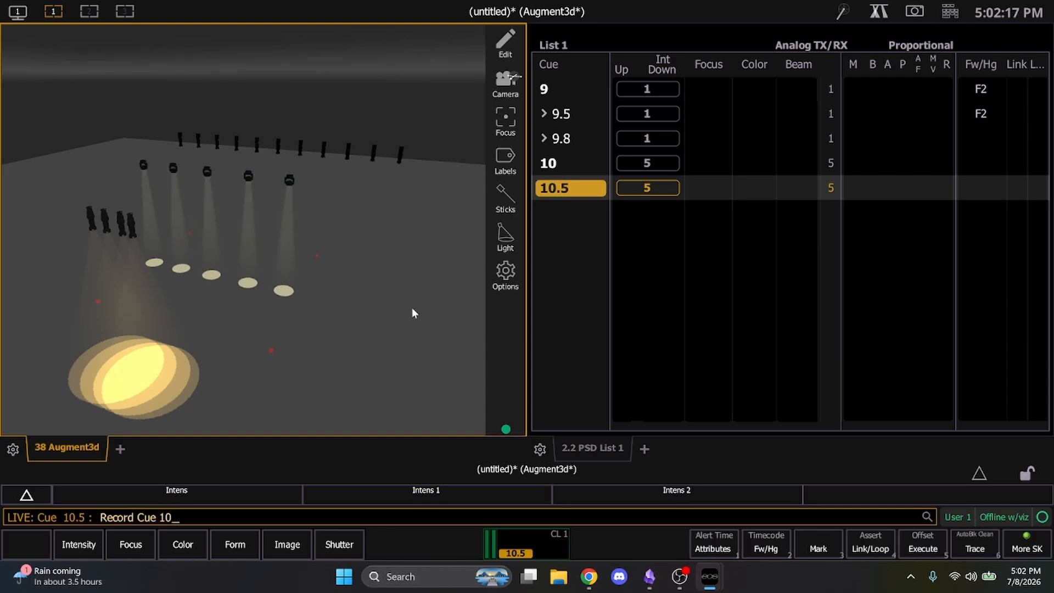
pyautogui.press('Return')
pyautogui.press('Return')
# Step: Bring the back row, channels 10 through 20, to full and record the look as cue 10.8
pyautogui.moveTo(156, 100); pyautogui.dragTo(428, 156)
pyautogui.write('af10')
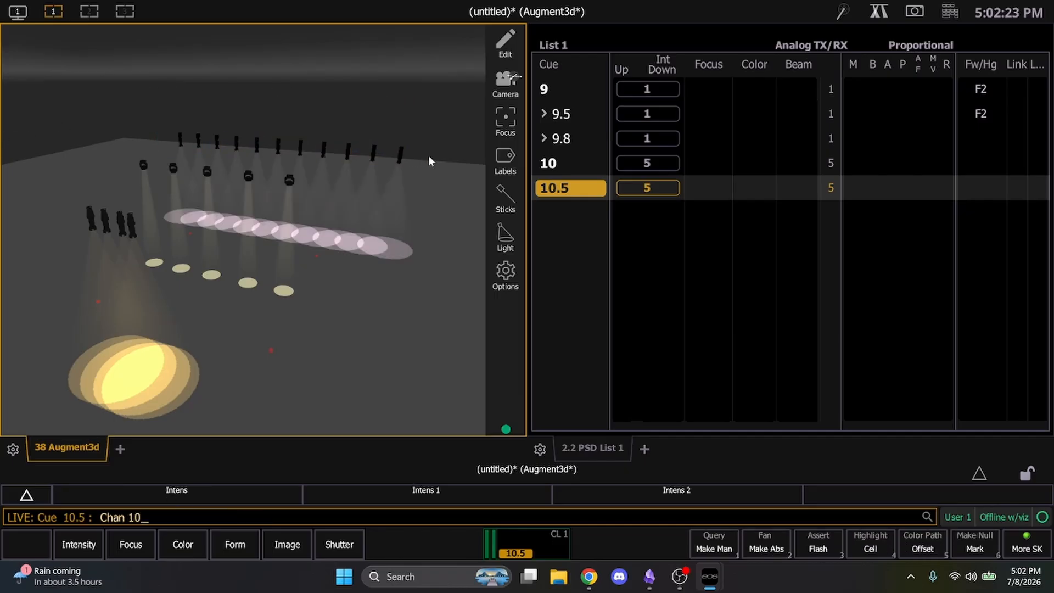
pyautogui.press('BackSpace')
pyautogui.press('BackSpace')
pyautogui.press('BackSpace')
pyautogui.write('rd')
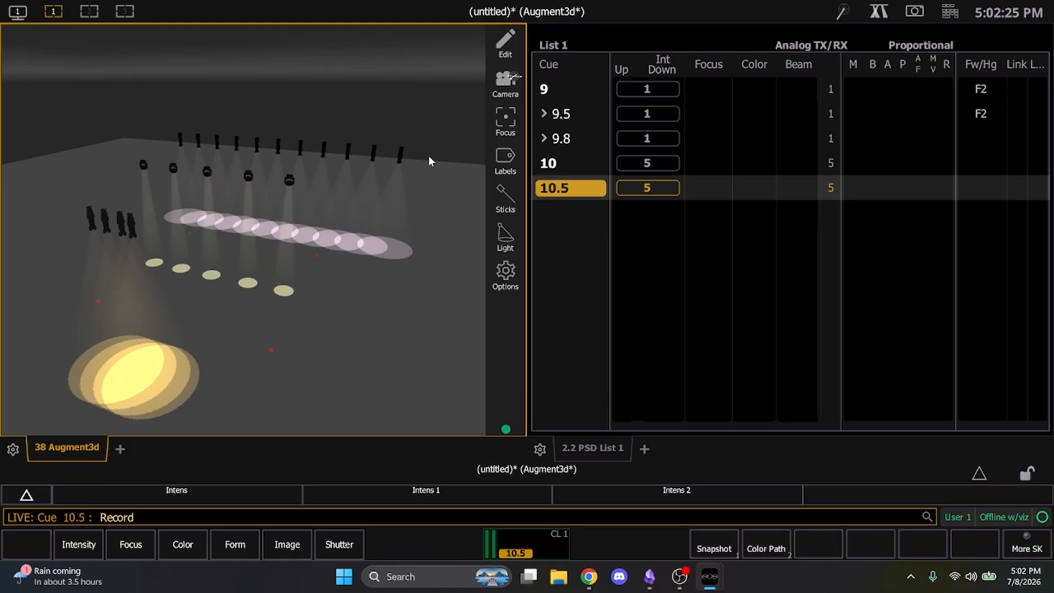
pyautogui.write('10.8')
pyautogui.press('Return')
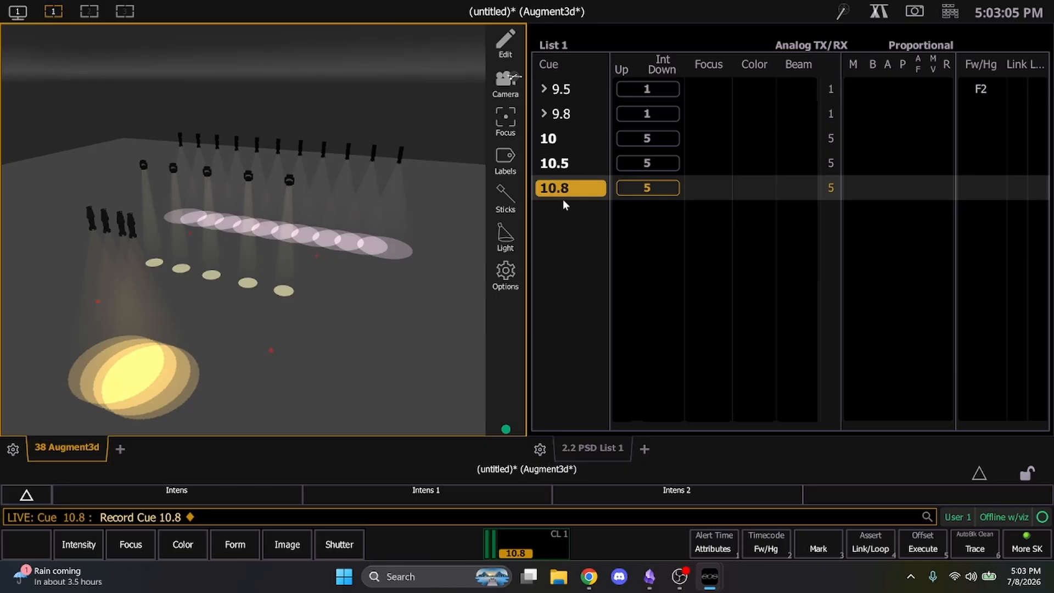
# Step: Set the time of cues 10 through 10.8 to 2 seconds
pyautogui.write('q10t10')
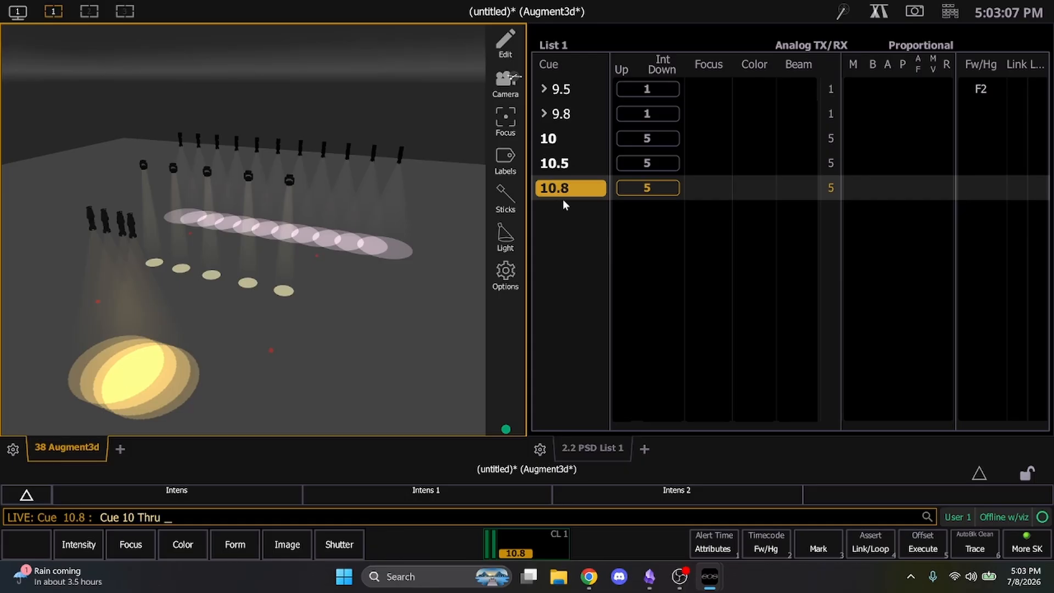
pyautogui.write('.8i2')
pyautogui.press('Return')
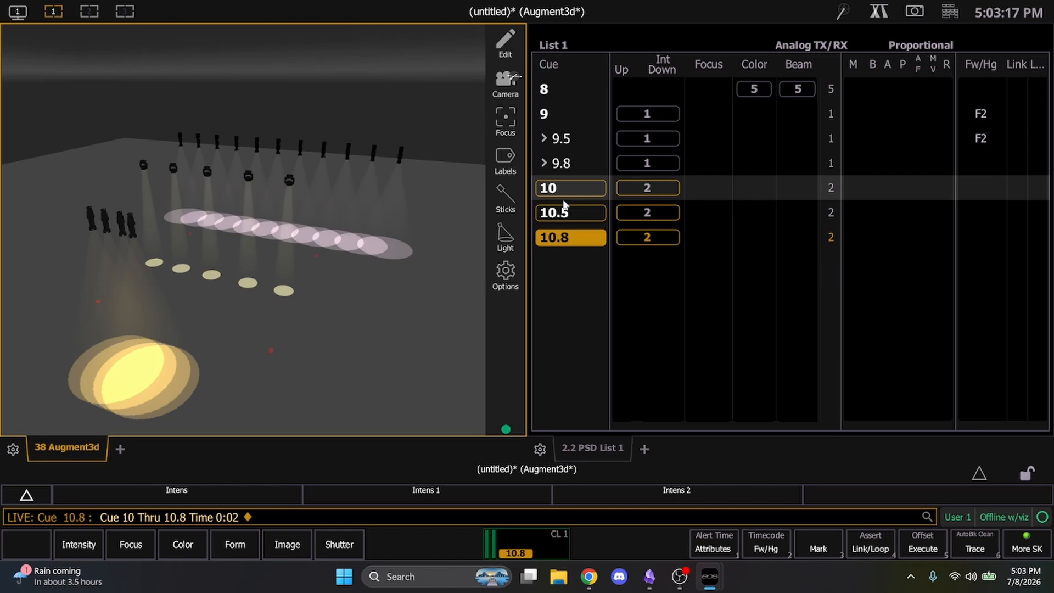
pyautogui.press('BackSpace')
pyautogui.write('10.8 : Chan 10')
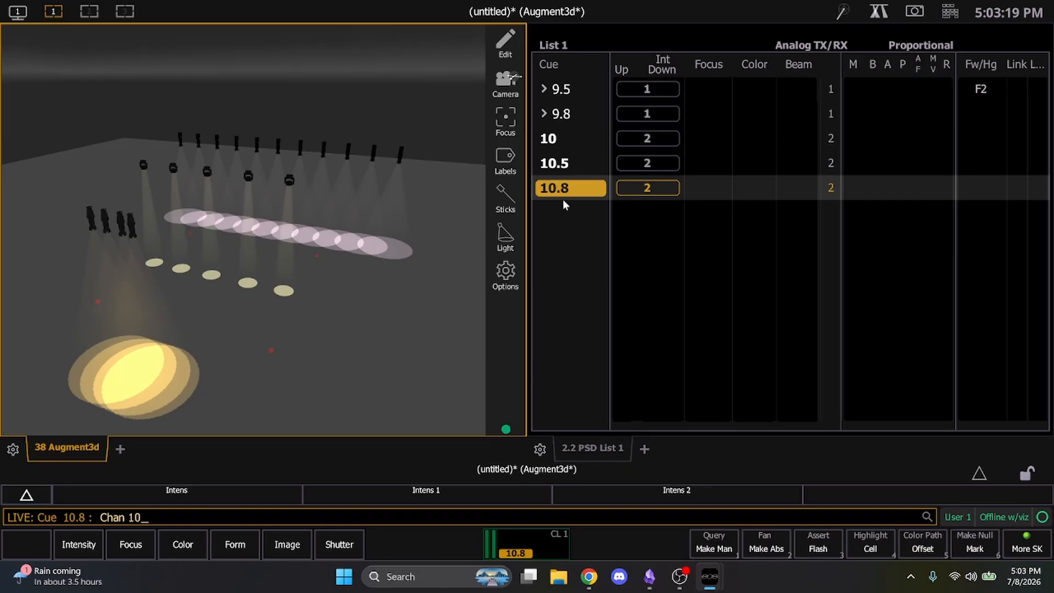
pyautogui.write('t10')
pyautogui.press('BackSpace')
pyautogui.press('BackSpace')
pyautogui.press('BackSpace')
pyautogui.press('BackSpace')
pyautogui.press('BackSpace')
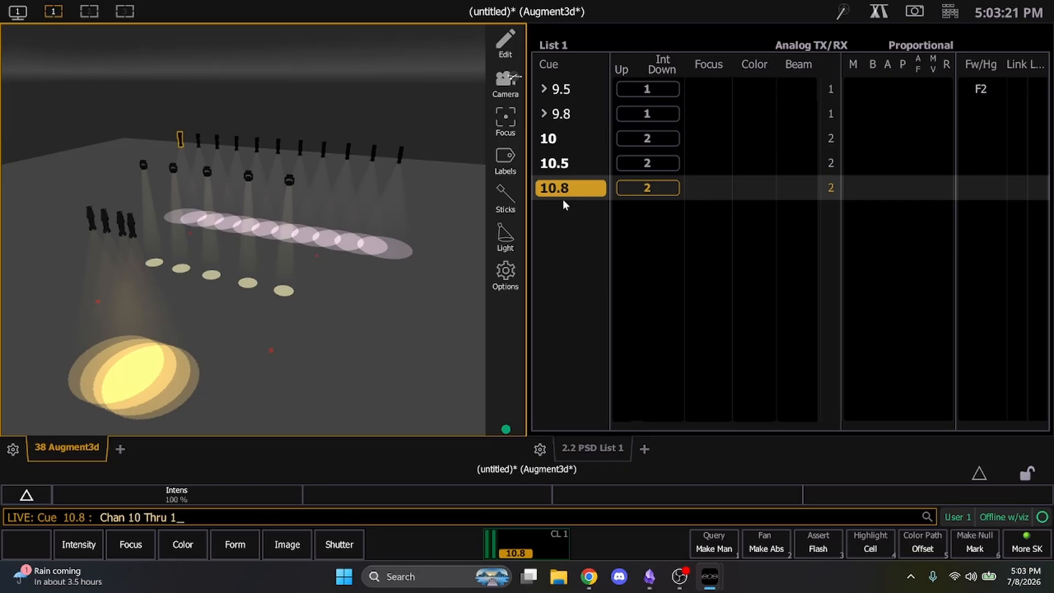
# Step: Give cues 10 through 10.5 a hang time of 2 seconds
pyautogui.write('q10')
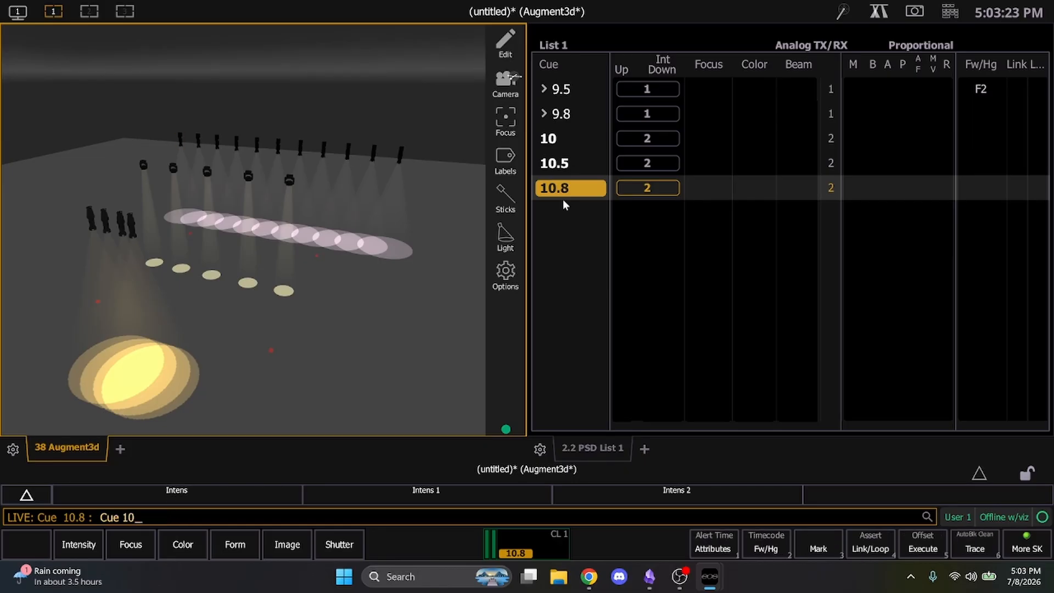
pyautogui.write('t10.5')
pyautogui.press('F8')
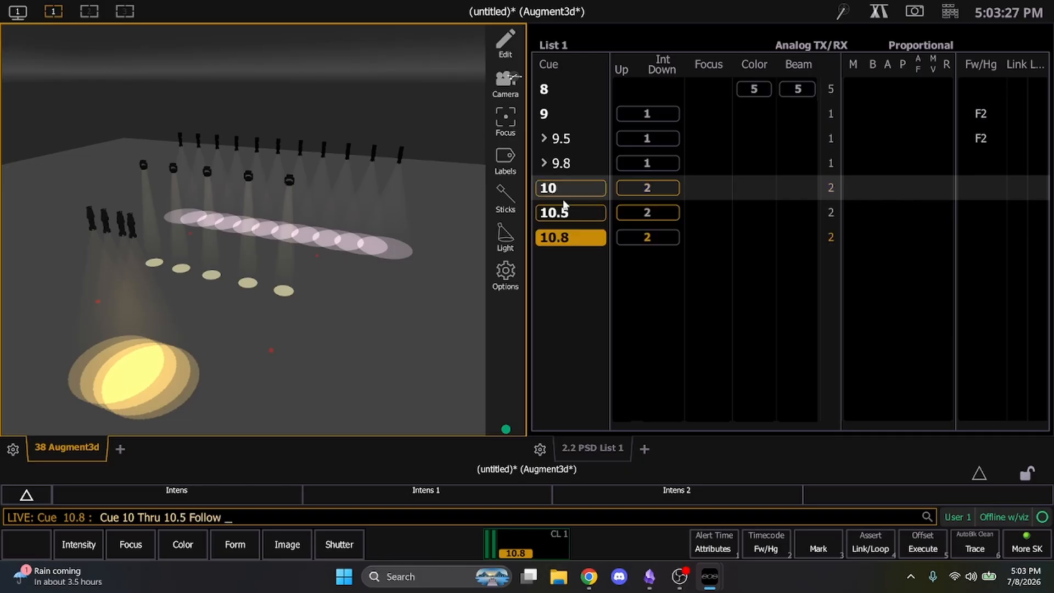
pyautogui.press('F8')
pyautogui.write('2')
pyautogui.press('Return')
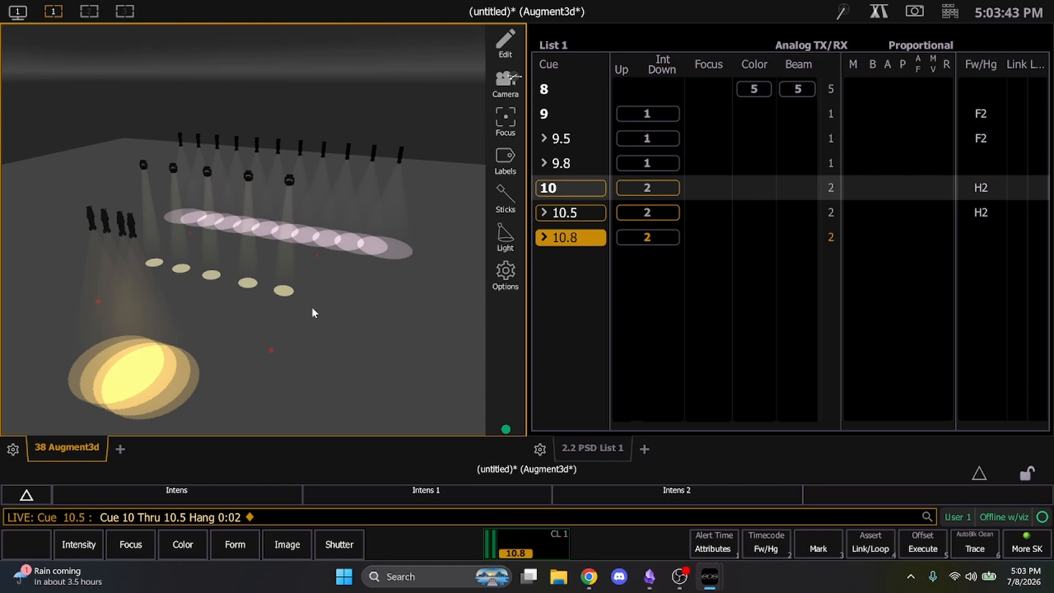
# Step: Step back to cue 9.8 and play back the hang sequence from cue 10 through 10.8
pyautogui.hotkey('ctrl', 'x')
pyautogui.hotkey('ctrl', 'x')
pyautogui.hotkey('ctrl', 'x')
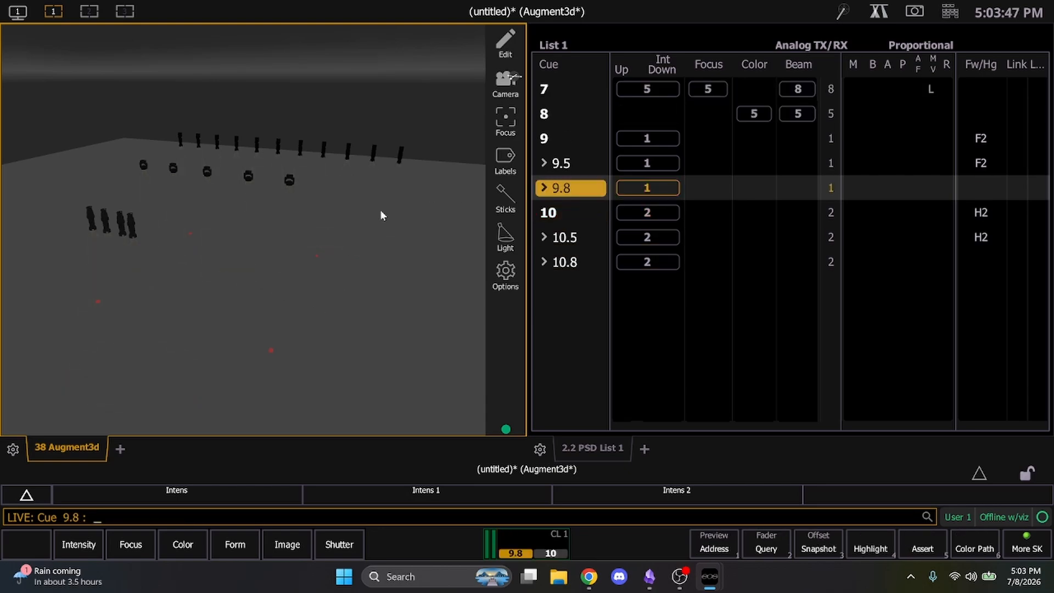
pyautogui.hotkey('ctrl', 'space')
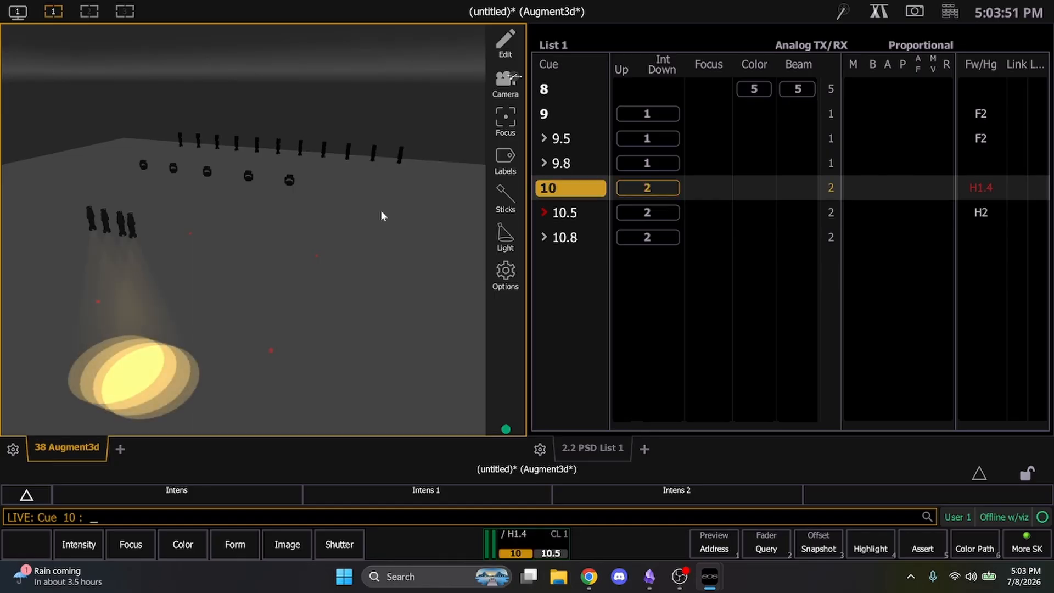
pyautogui.hotkey('ctrl', 'space')
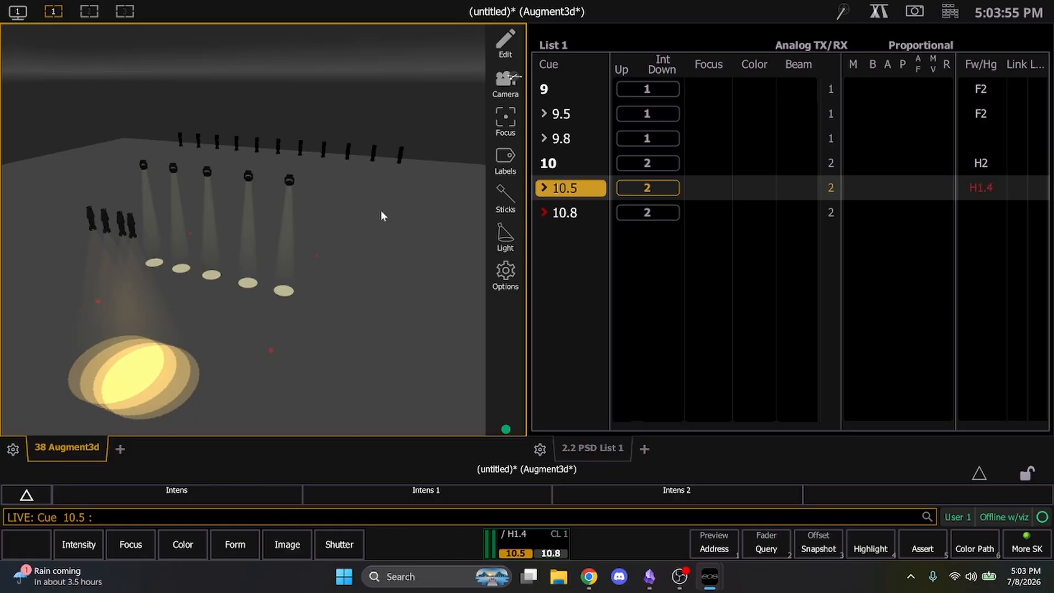
pyautogui.hotkey('ctrl', 'space')
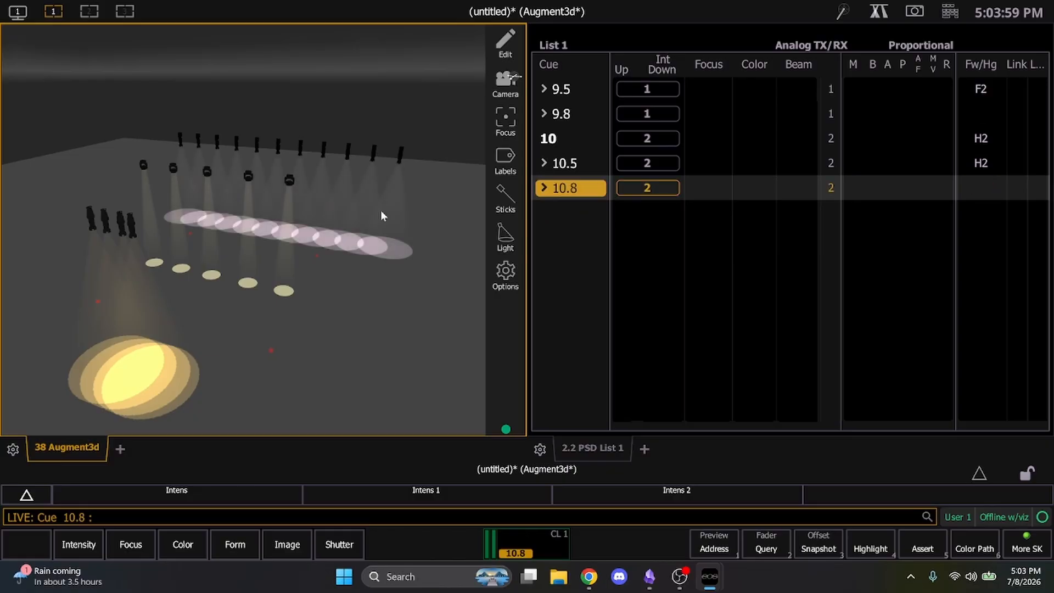
# Step: Return to cue 9.8 once more and replay cues 10 through 10.8, watching the hang countdown
pyautogui.hotkey('ctrl', 'alt', 'space')
pyautogui.hotkey('ctrl', 'alt', 'space')
pyautogui.hotkey('ctrl', 'alt', 'space')
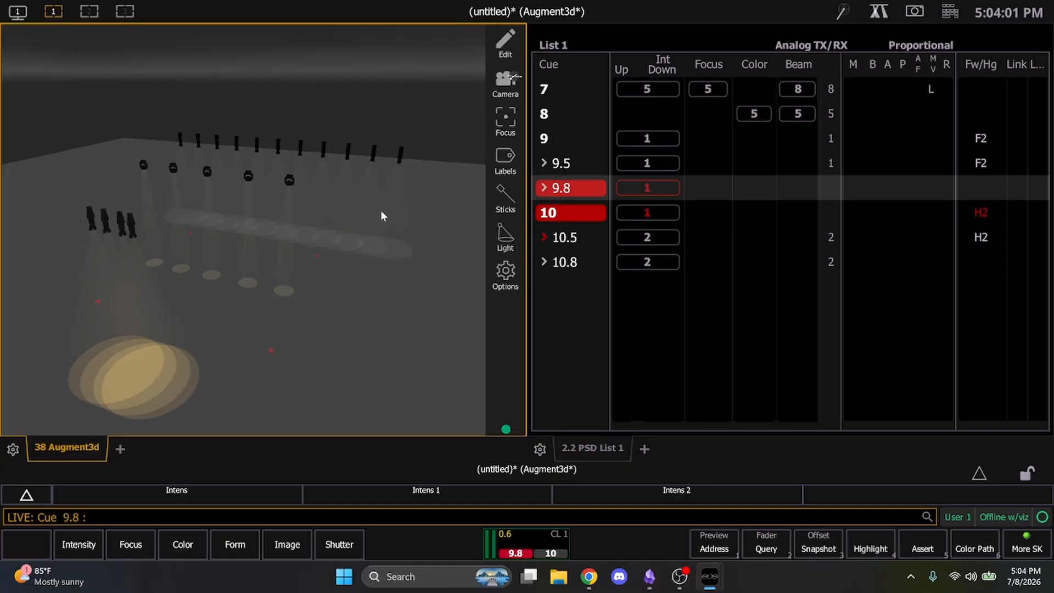
pyautogui.hotkey('ctrl', 'space')
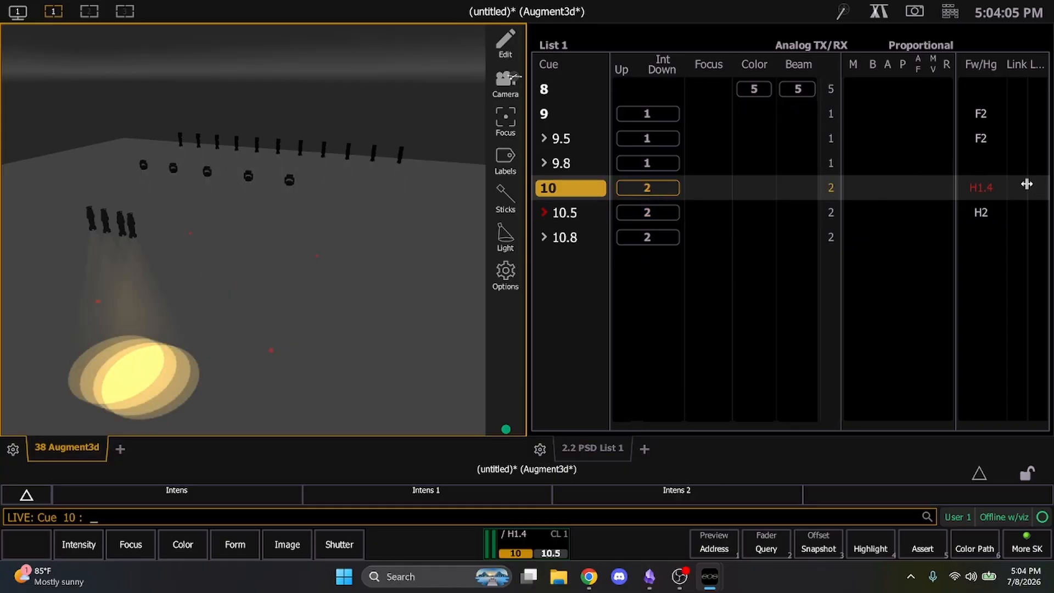
pyautogui.hotkey('ctrl', 'space')
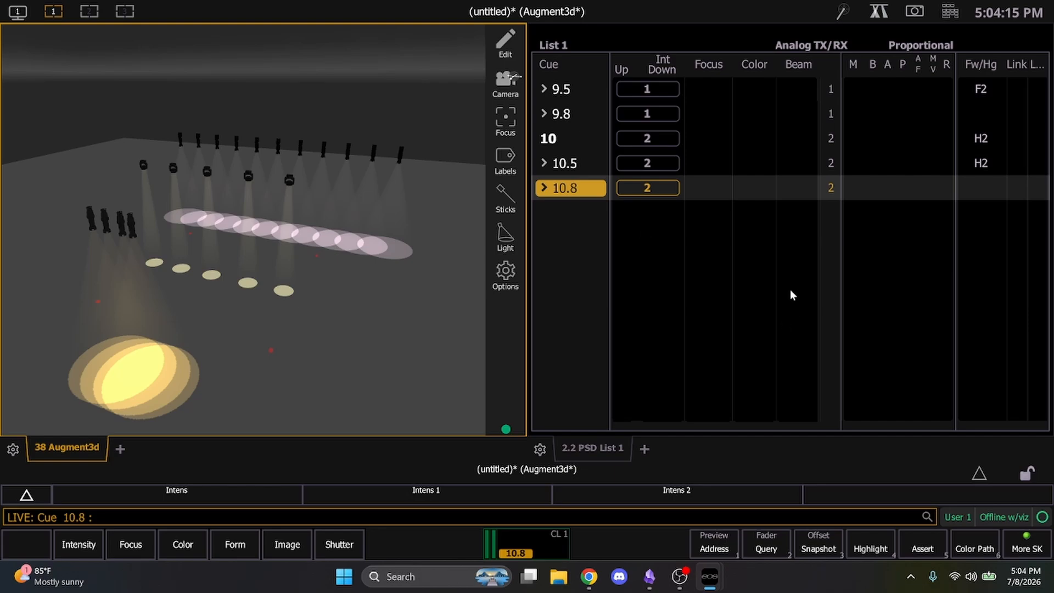
# Step: Set the time of cues 10 through 10.8 to 1 second
pyautogui.click(713, 268)
pyautogui.scroll(2, 711, 277)
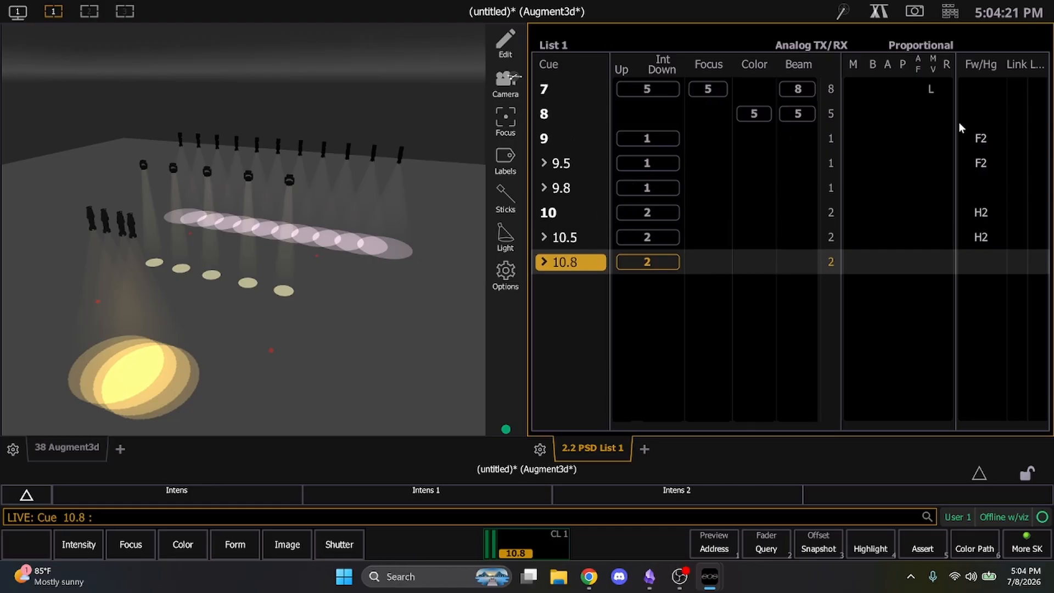
pyautogui.scroll(2, 661, 200)
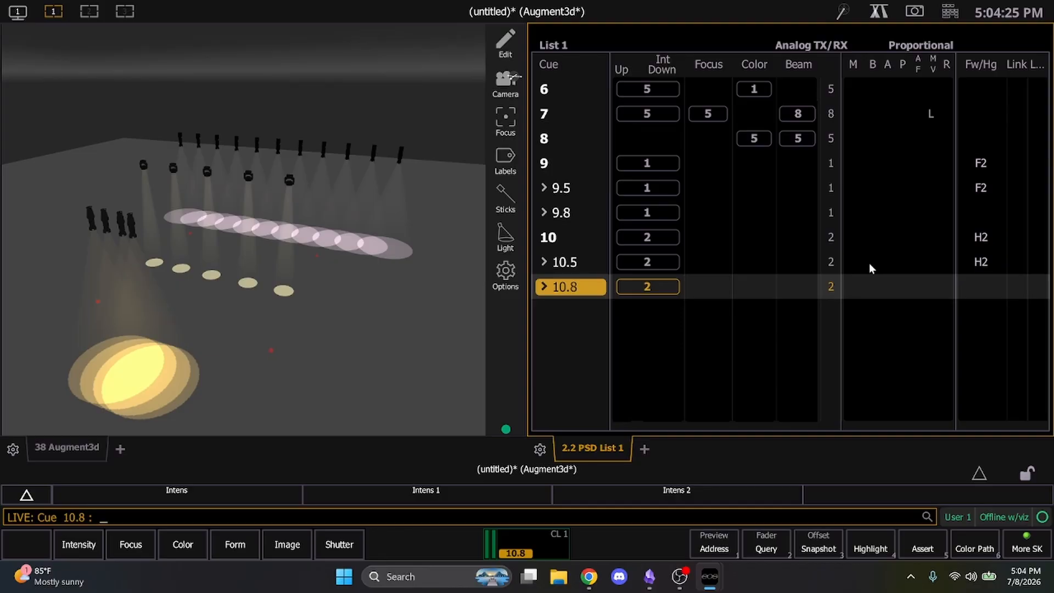
pyautogui.write('q10')
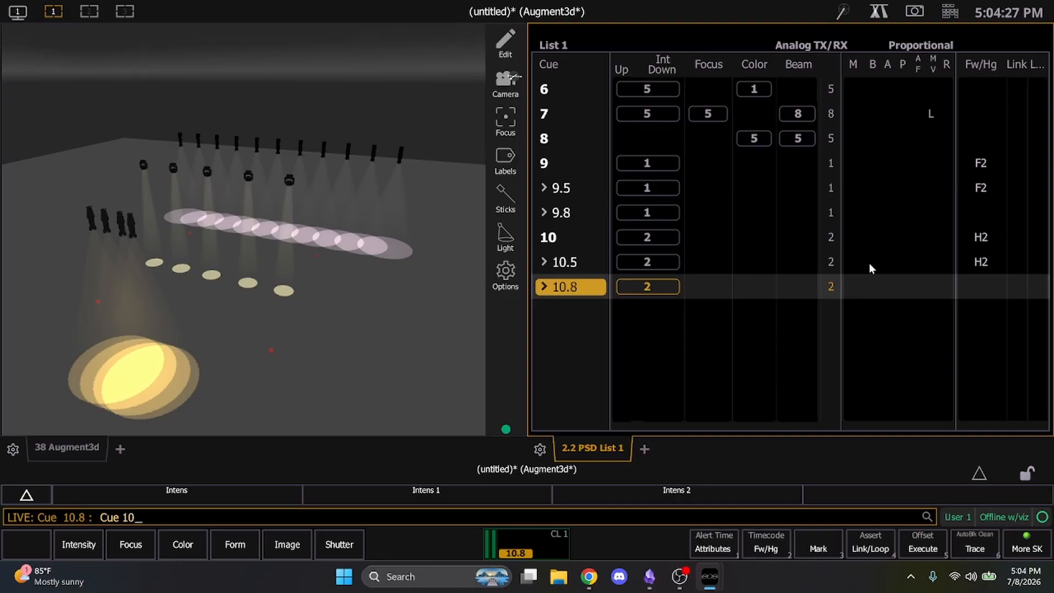
pyautogui.write('t10.8i1')
pyautogui.press('Return')
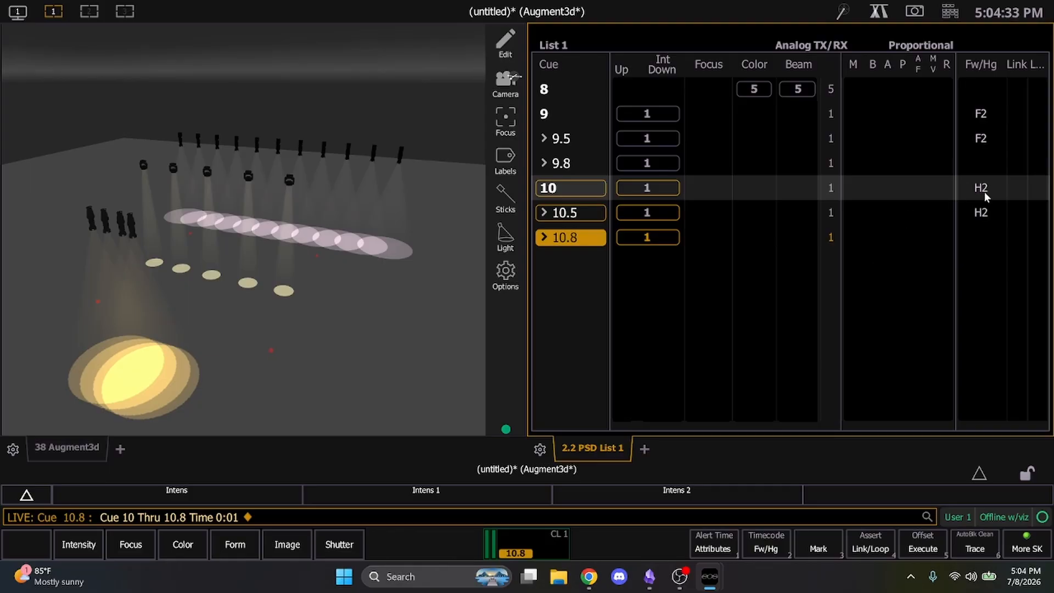
# Step: Set the hang time of cues 10 through 10.5 to 1 second
pyautogui.write('q10t')
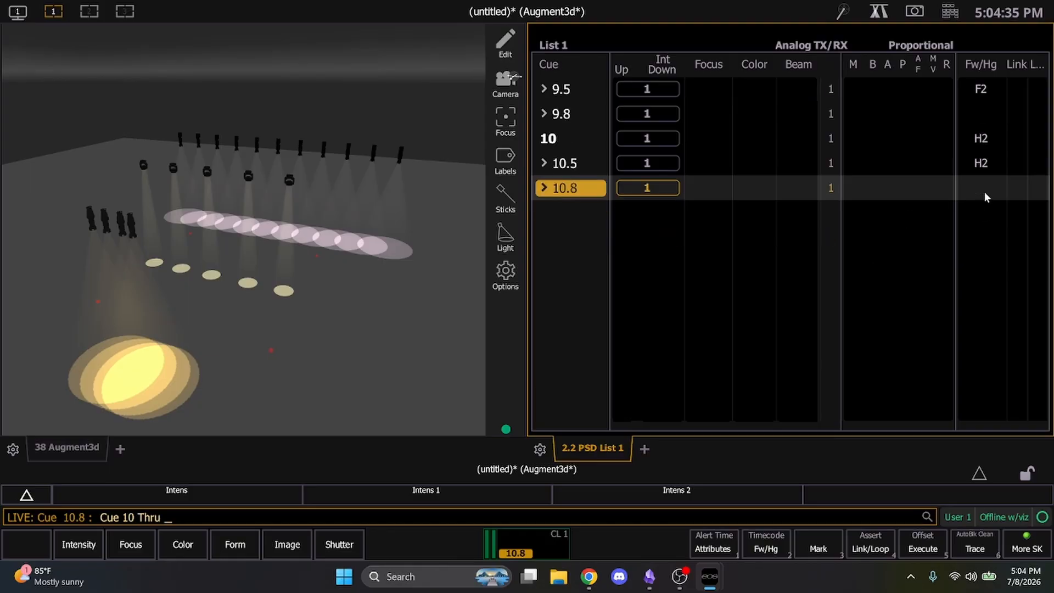
pyautogui.write('10.5')
pyautogui.press('F8')
pyautogui.press('F8')
pyautogui.write('1')
pyautogui.press('Return')
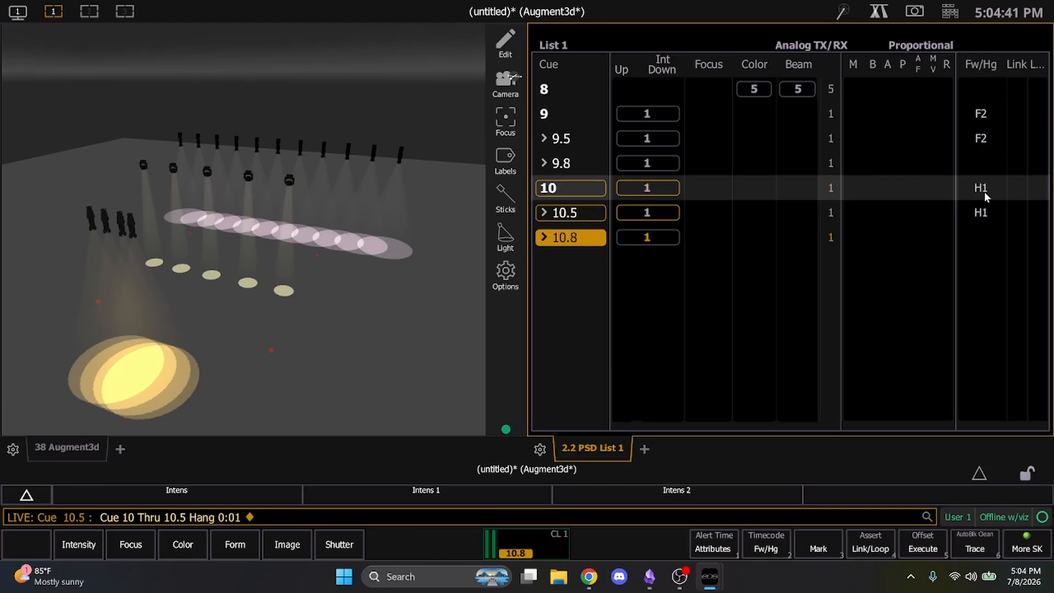
# Step: Step back to cue 9.8 and run the sequence to cue 10.8 with the 1-second hang times
pyautogui.hotkey('ctrl', 'F11')
pyautogui.hotkey('ctrl', 'F11')
pyautogui.hotkey('ctrl', 'F11')
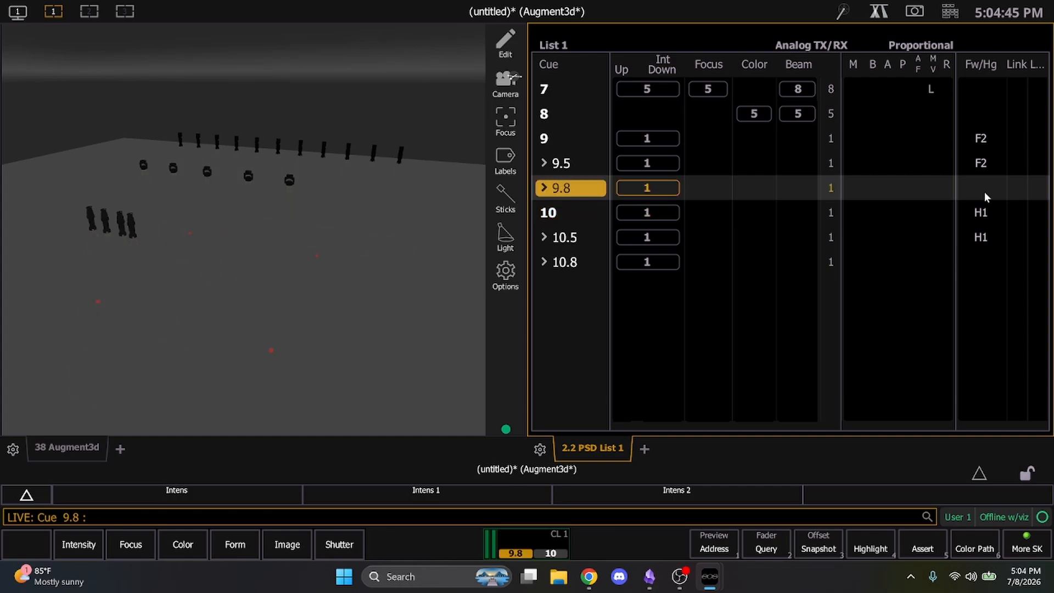
pyautogui.hotkey('ctrl', 'space')
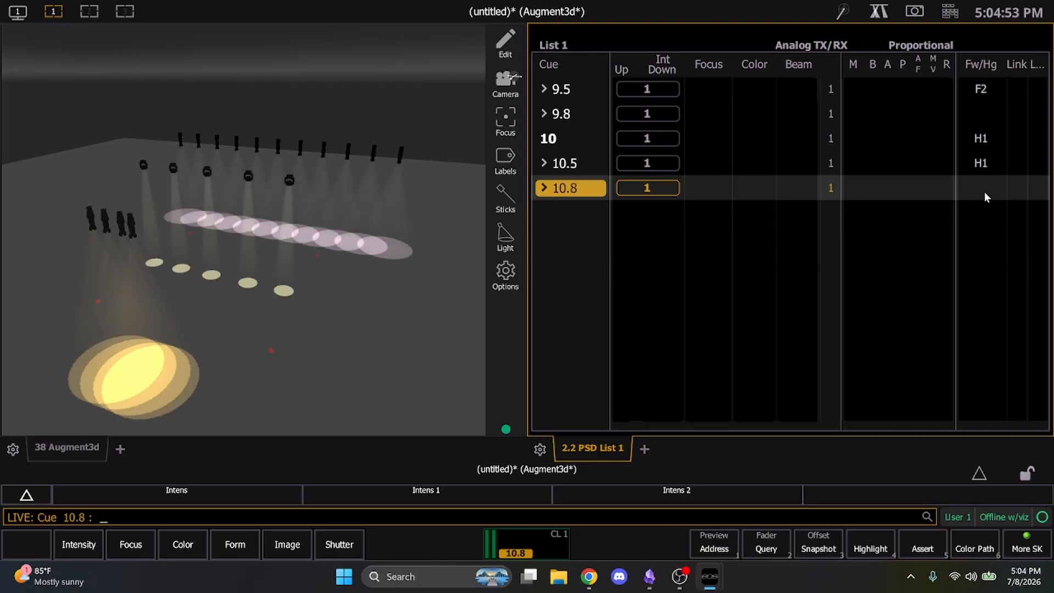
# Step: Go to cue 9, step back to cue 8, and play back the follow sequence through cue 9.8
pyautogui.scroll(5, 983, 193)
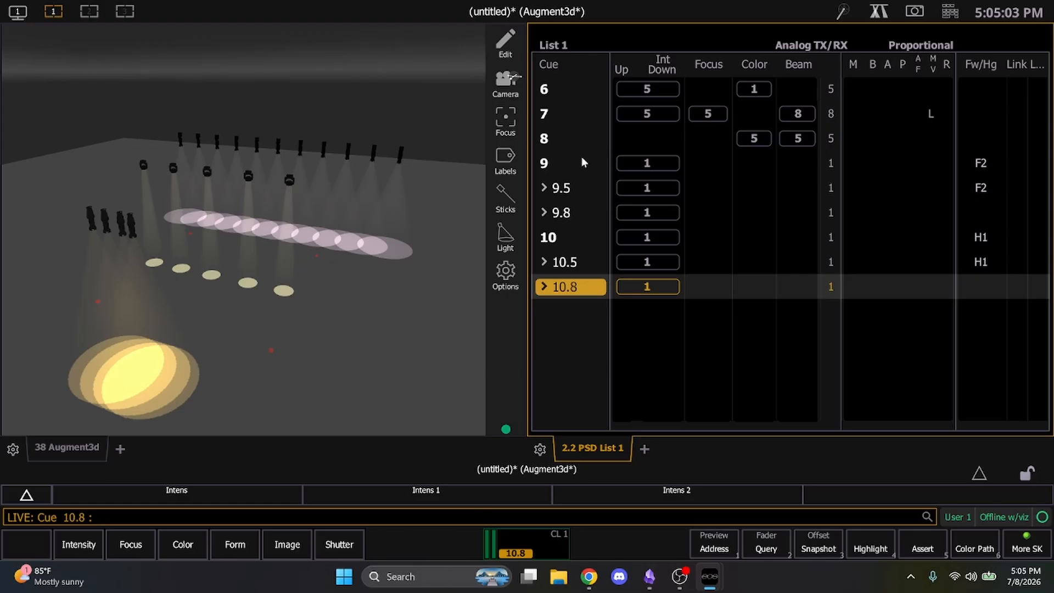
pyautogui.hotkey('ctrl', 'g')
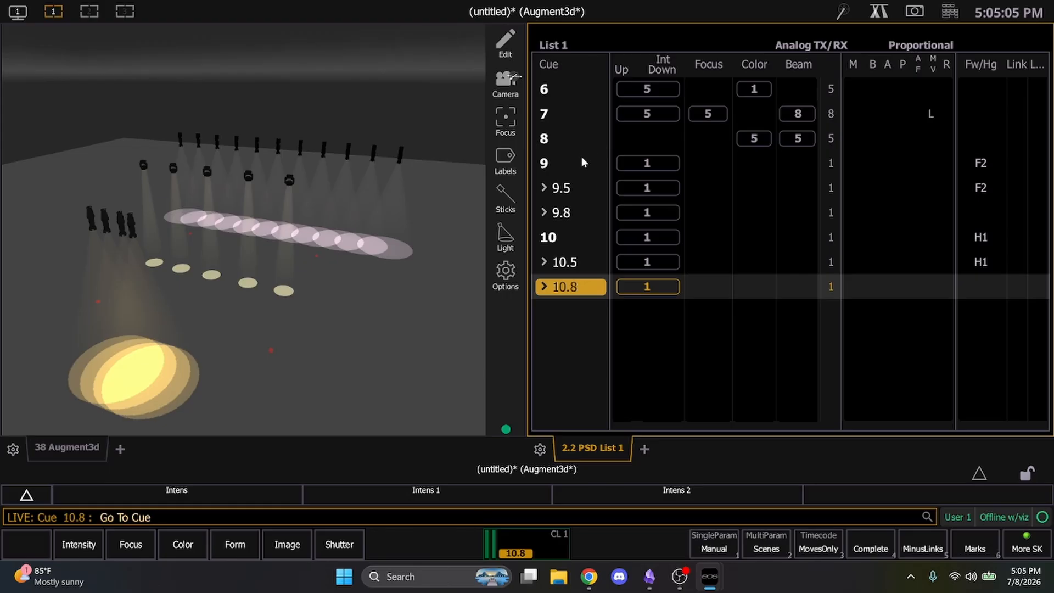
pyautogui.write('9')
pyautogui.press('Return')
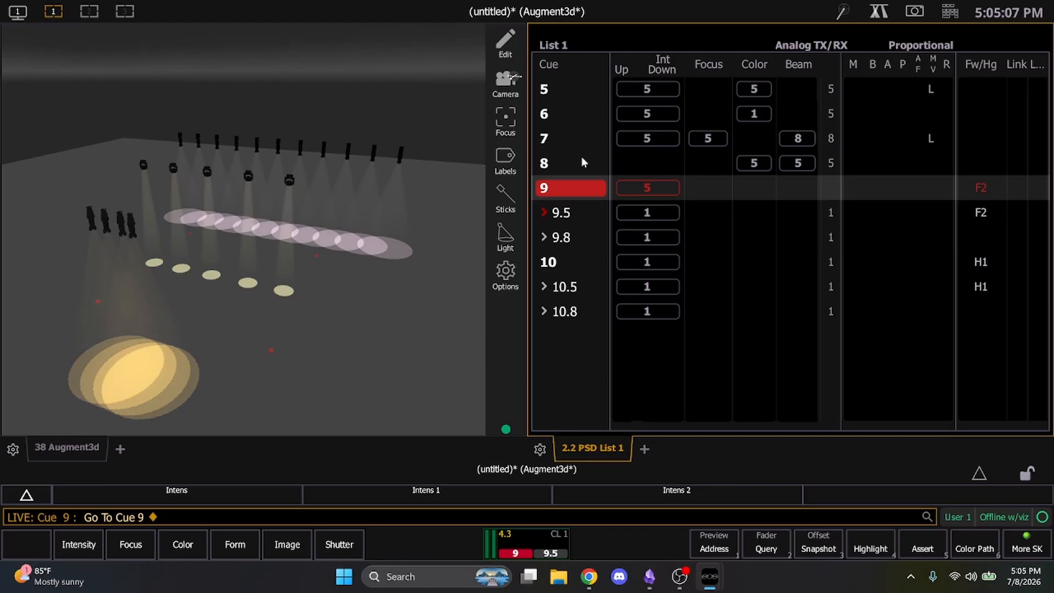
pyautogui.press('F11')
pyautogui.press('F11')
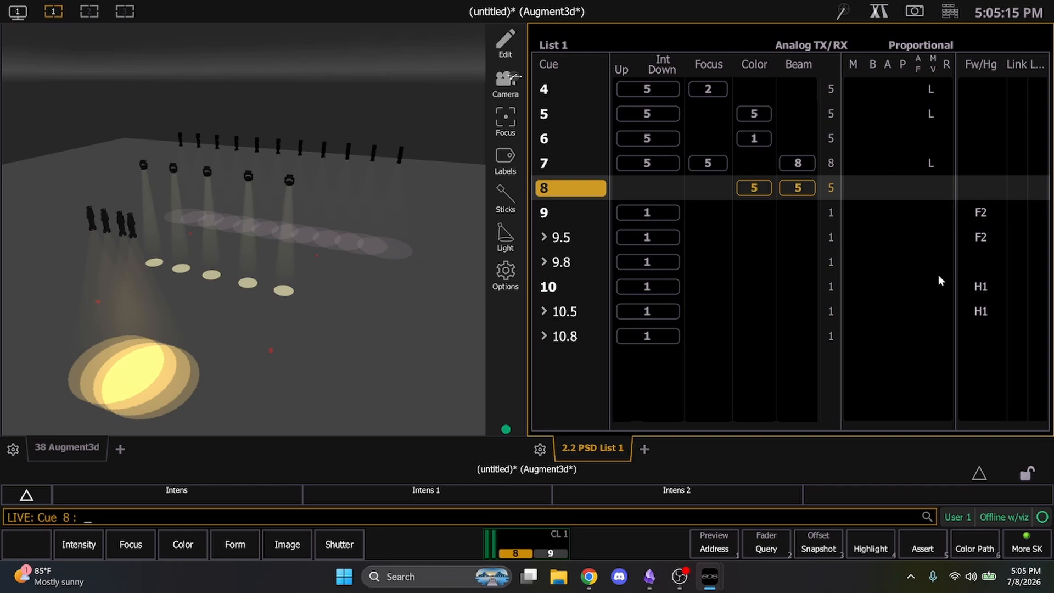
pyautogui.hotkey('ctrl', 'space')
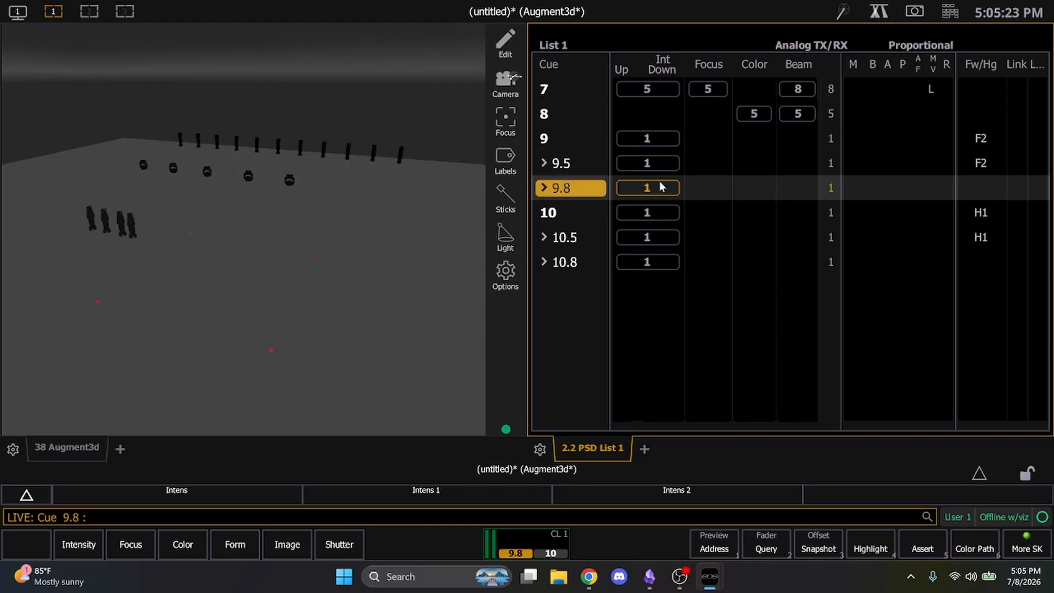
# Step: Set the time of cues 9 through 9.10 to 2 seconds
pyautogui.press('q')
pyautogui.press('9')
pyautogui.write('t')
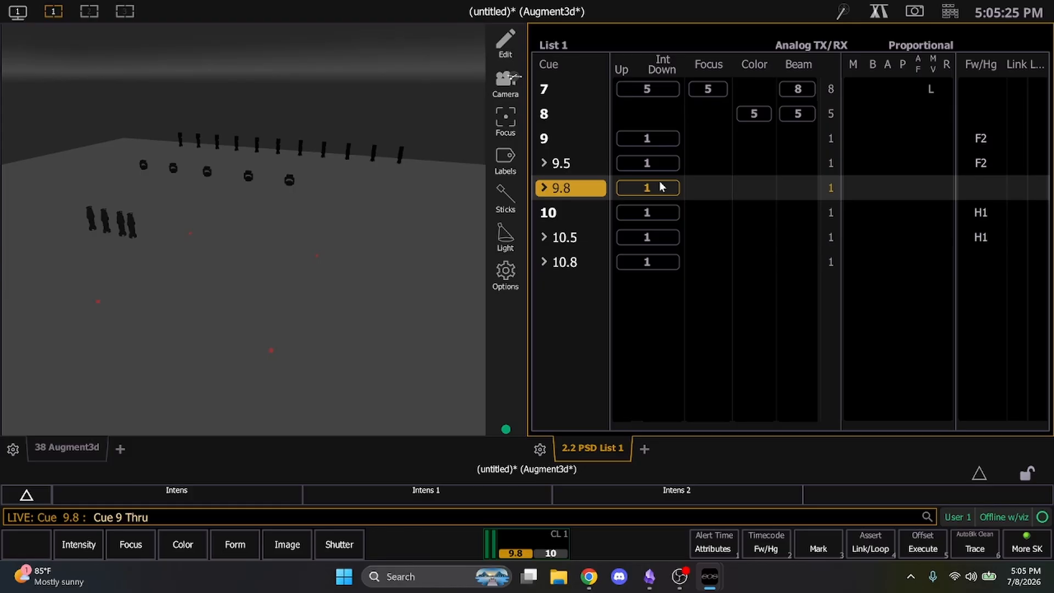
pyautogui.write('9.')
pyautogui.write('10')
pyautogui.write('ime')
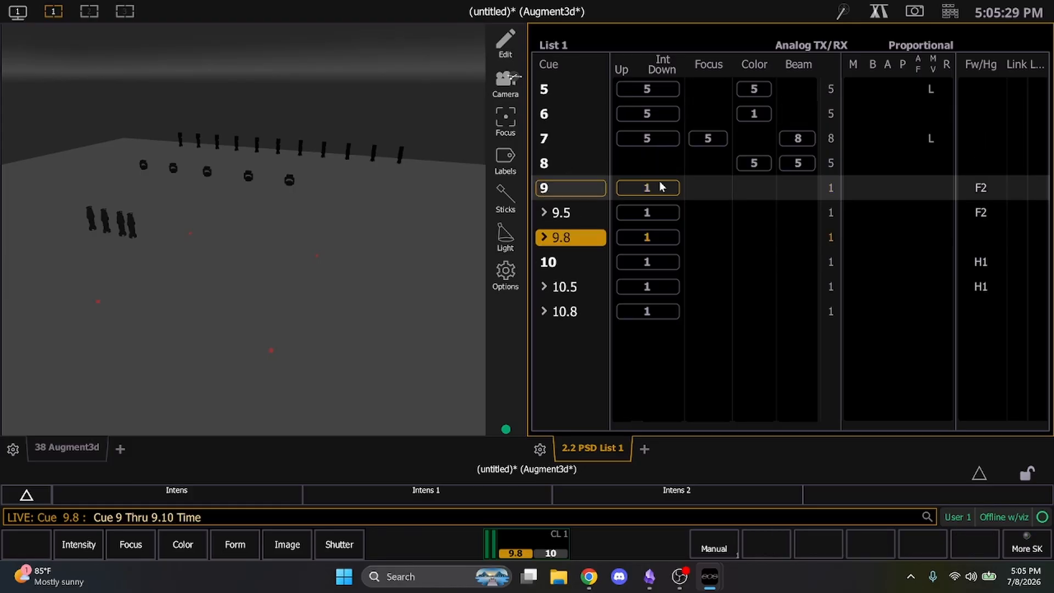
pyautogui.write('2')
pyautogui.press('Return')
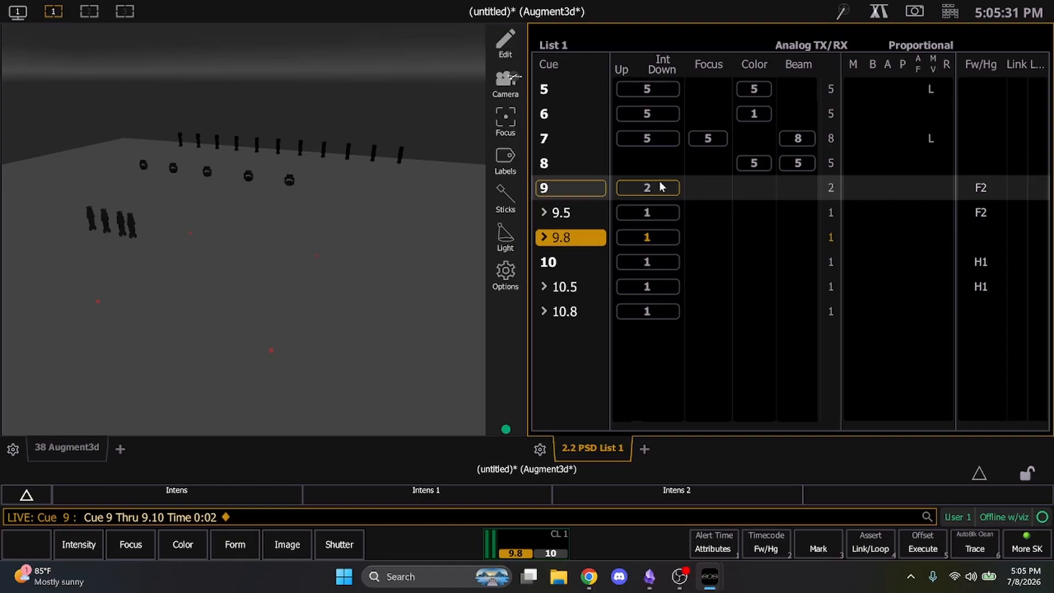
pyautogui.press('BackSpace')
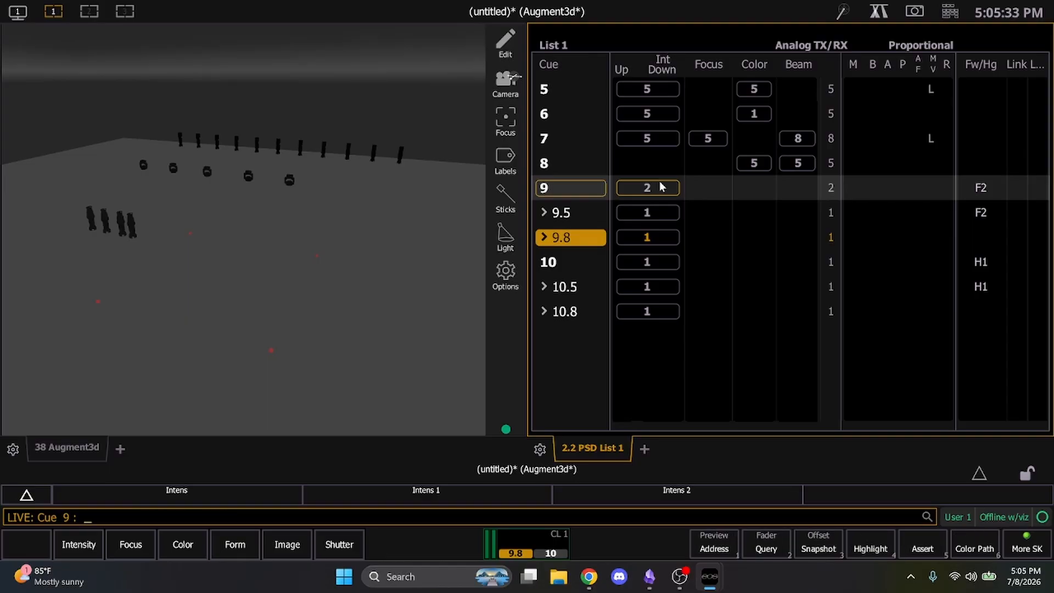
pyautogui.write('19')
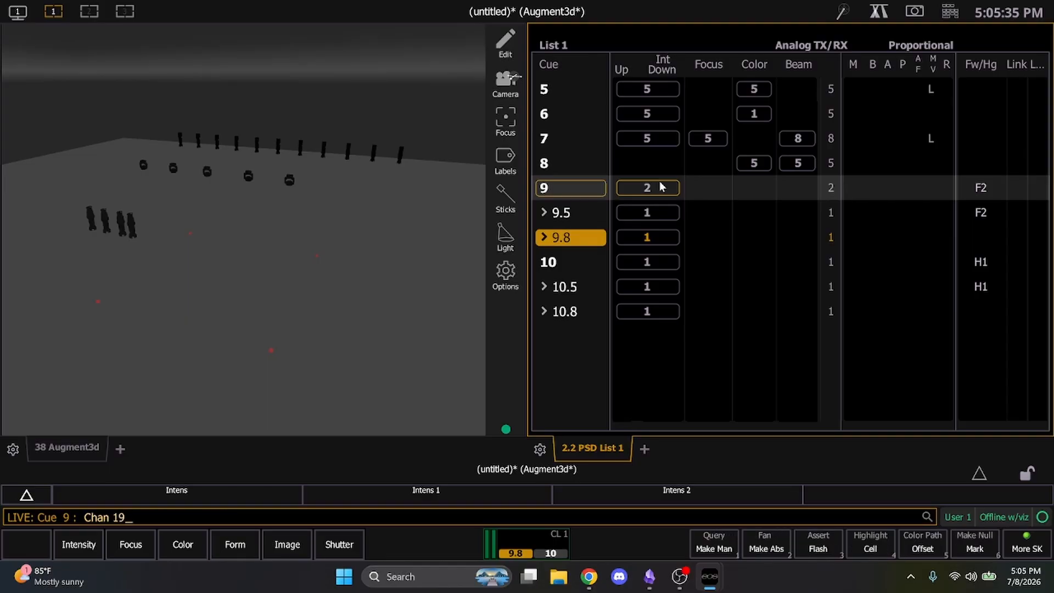
pyautogui.write('t')
pyautogui.press('BackSpace')
pyautogui.press('BackSpace')
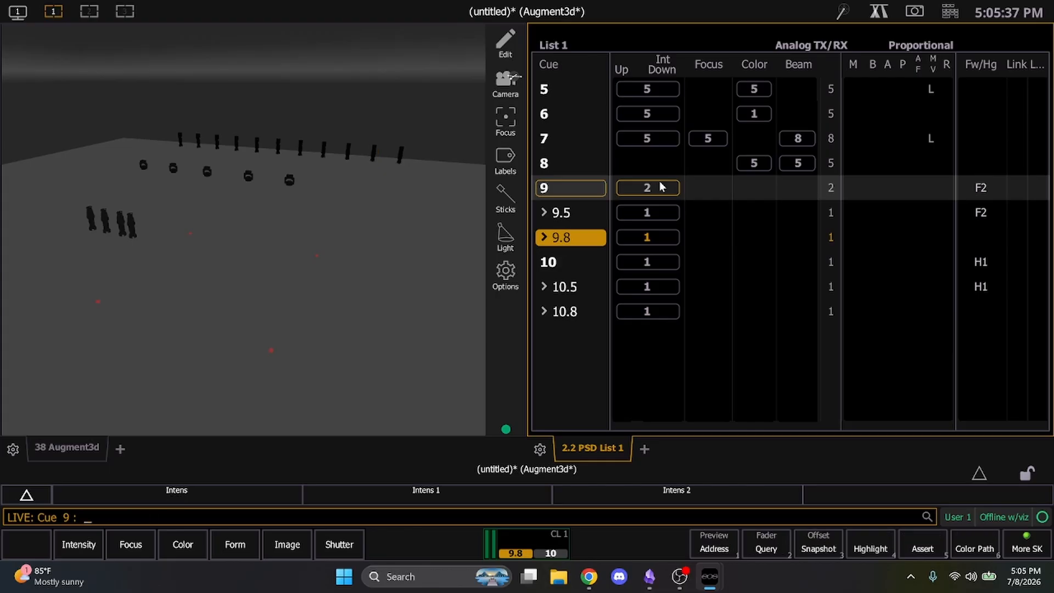
# Step: Set the time of cues 9 through 9.8 to 2 seconds
pyautogui.write('q')
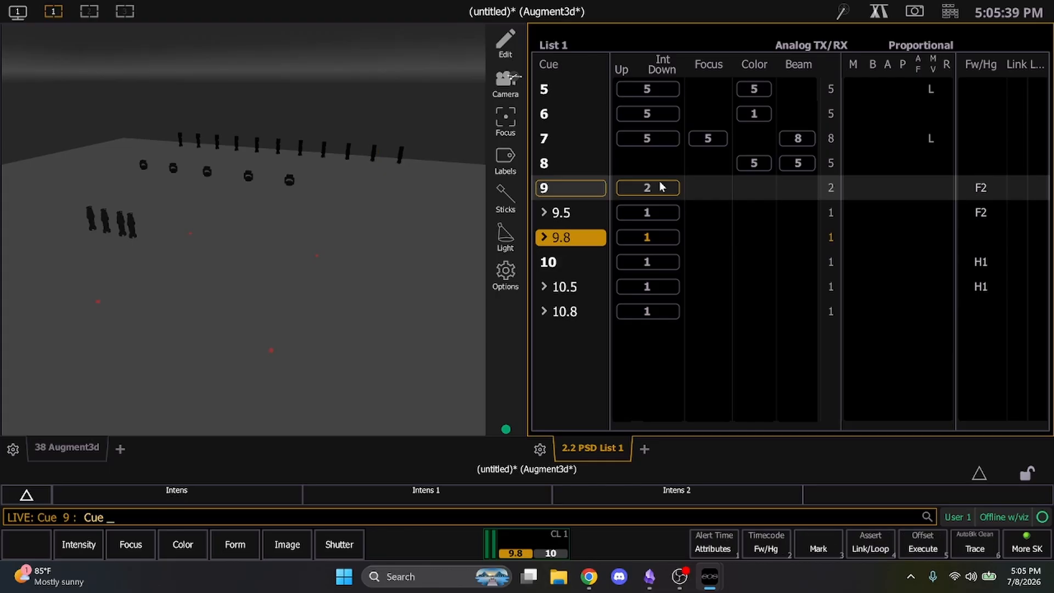
pyautogui.write('9t')
pyautogui.write('9 Thru 9')
pyautogui.write('.8')
pyautogui.write('ime')
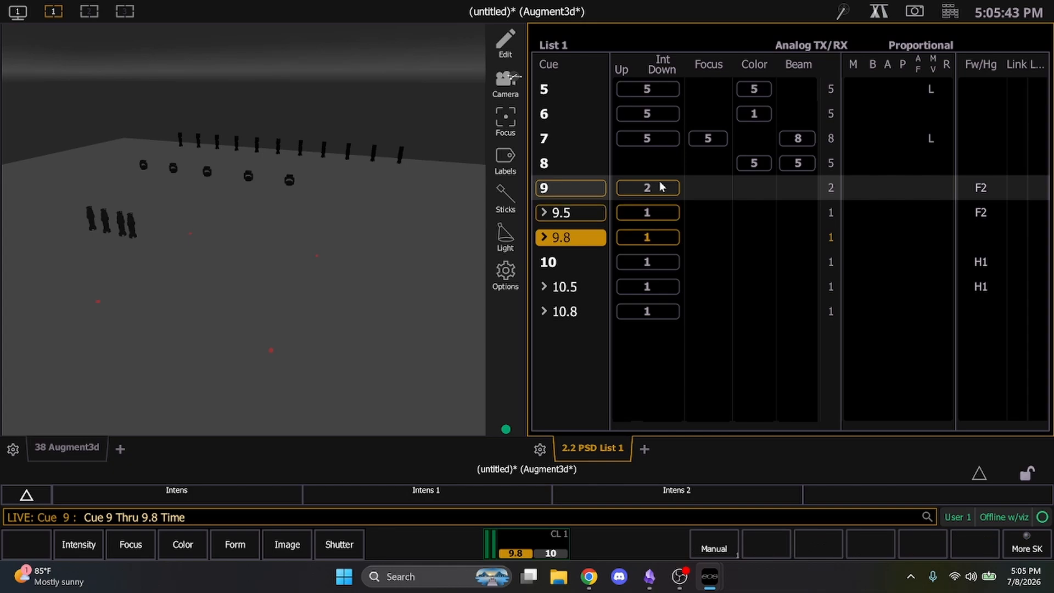
pyautogui.write('2')
pyautogui.press('Return')
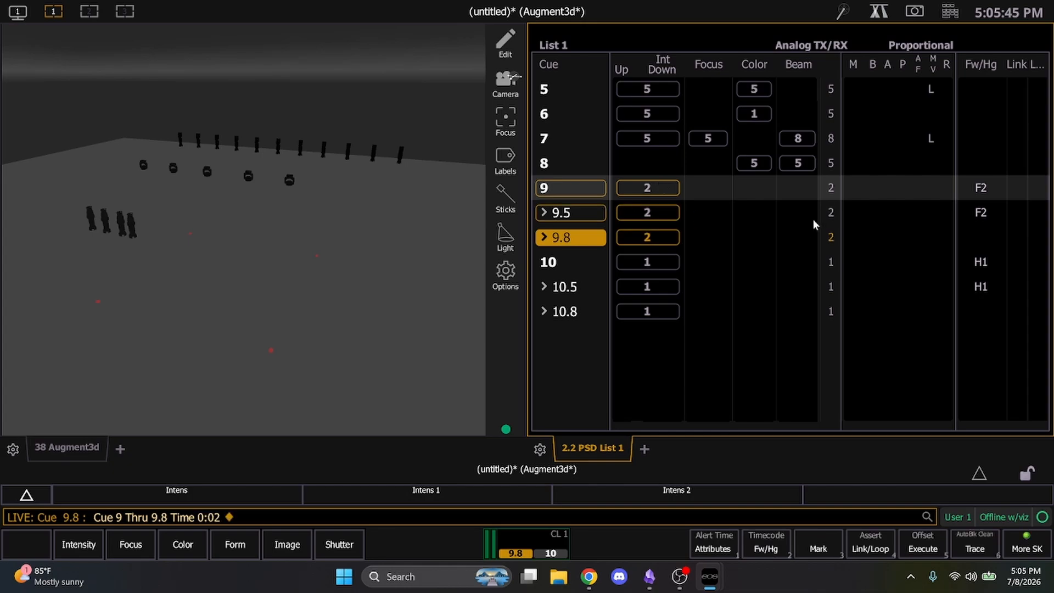
# Step: Step back to cue 8, play the 2-second follow sequence through cue 9.8, and run the hang sequence to cue 10.8
pyautogui.press('F11')
pyautogui.press('F11')
pyautogui.press('F11')
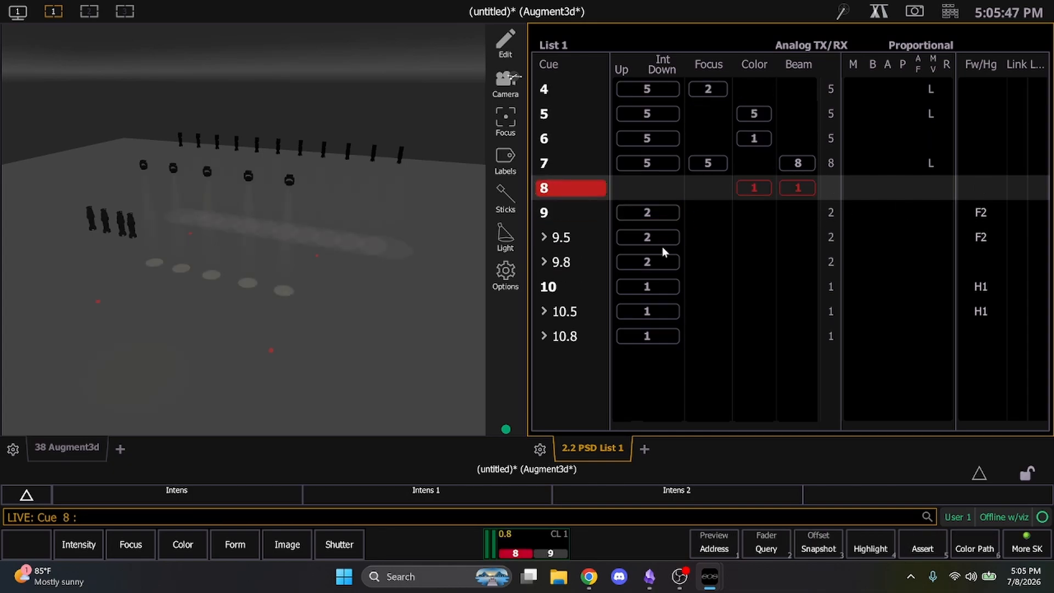
pyautogui.press('F12')
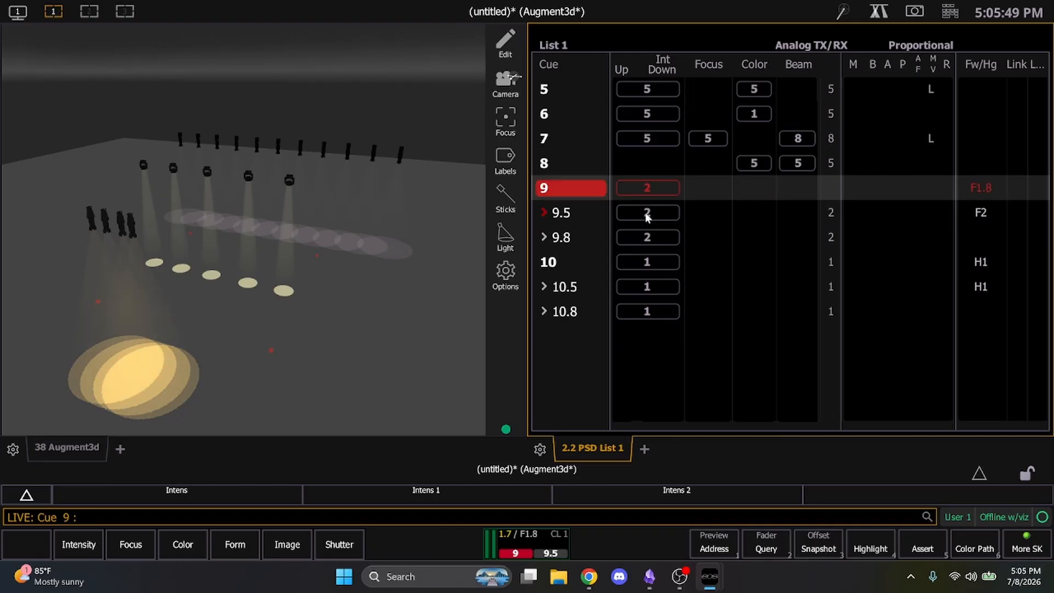
pyautogui.press('F12')
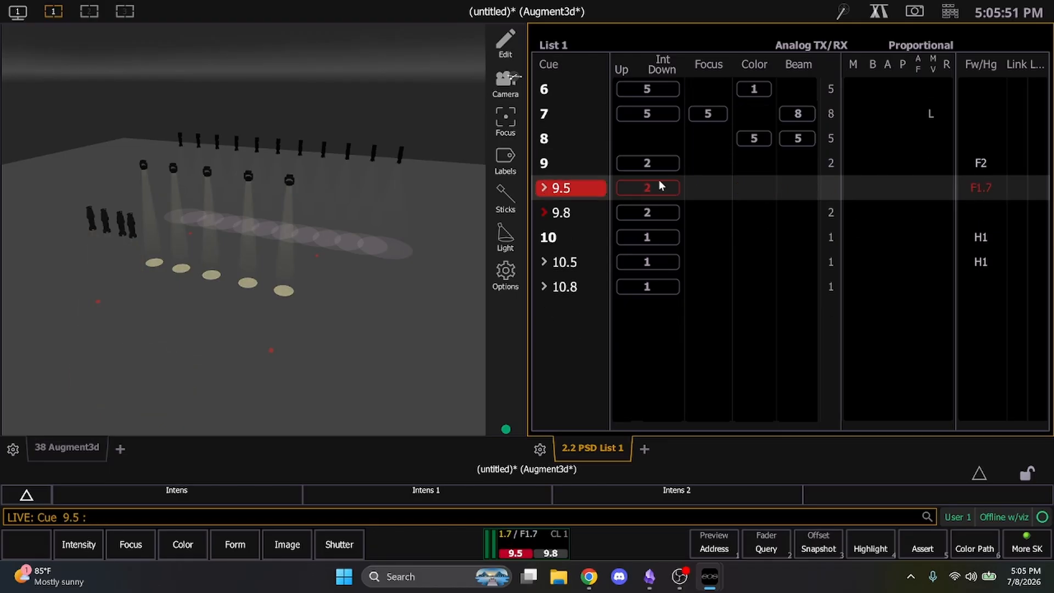
pyautogui.press('F12')
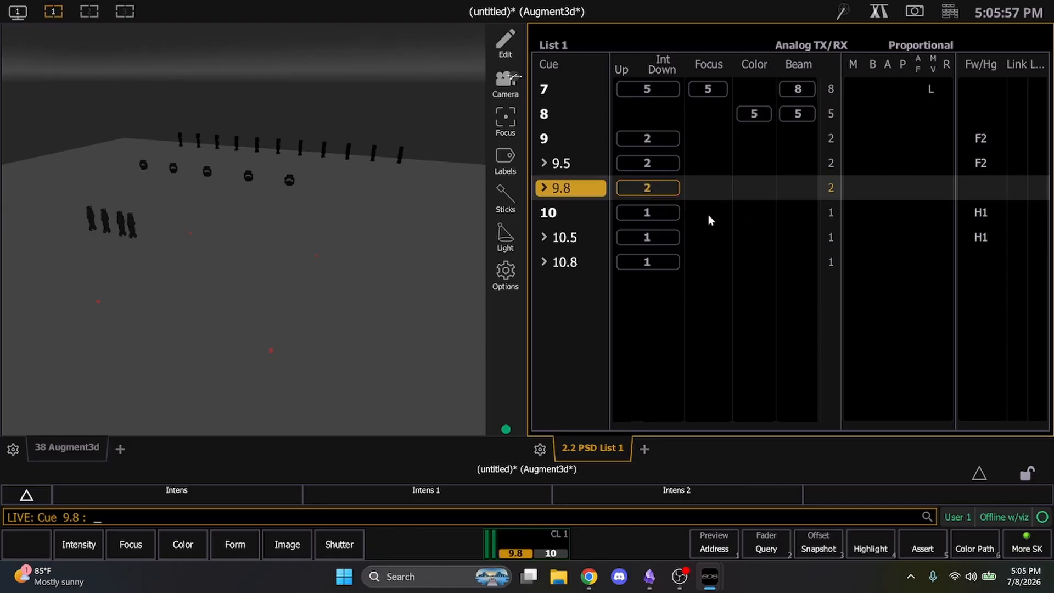
pyautogui.press('F12')
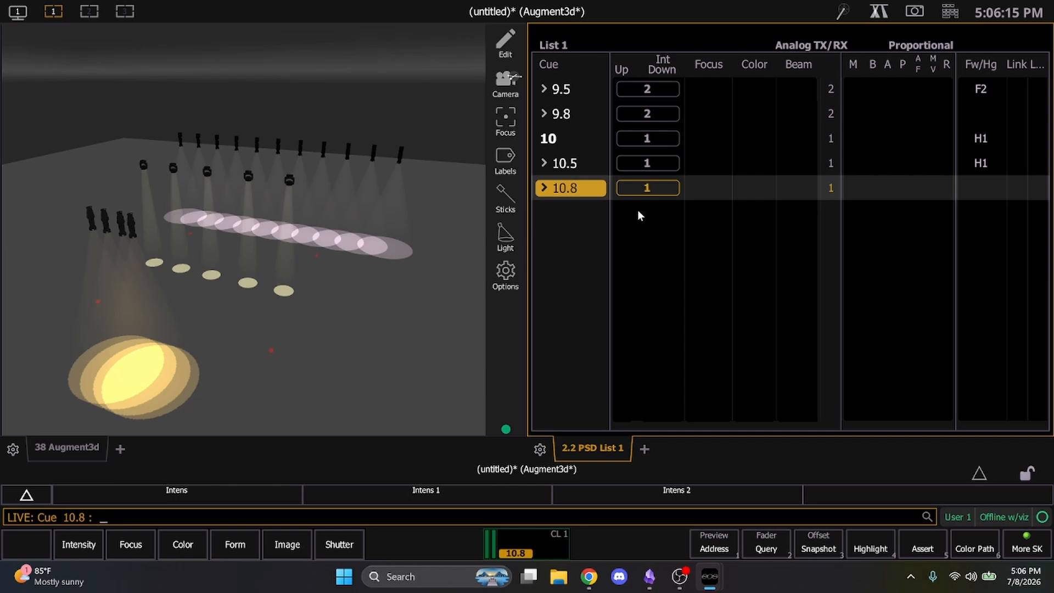
pyautogui.scroll(4, 638, 219)
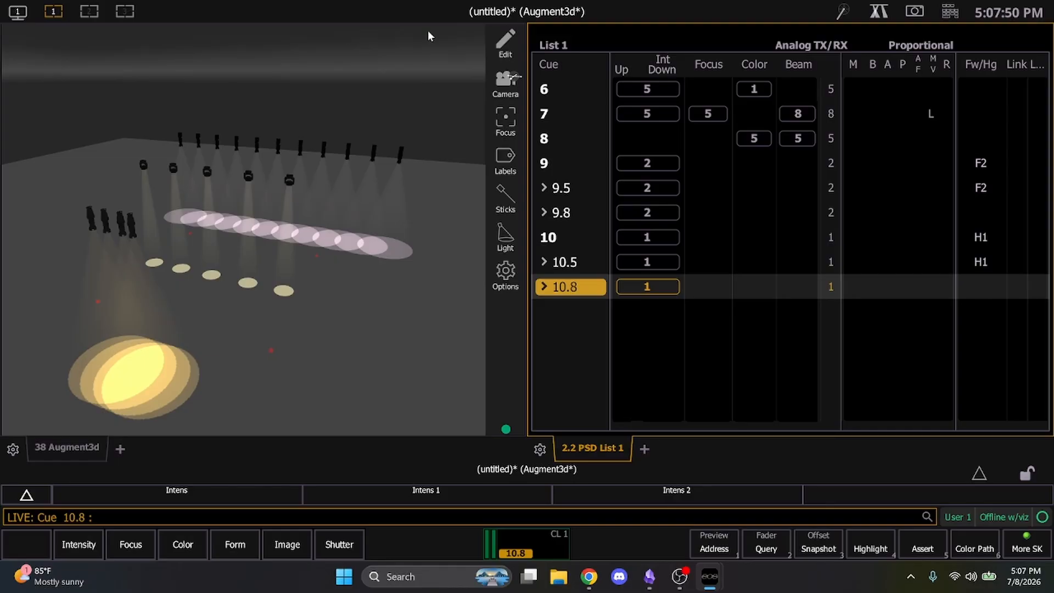
# Step: Color channels 1 through 5 and 10 through 20 red and record the look as cue 12
pyautogui.click(117, 166)
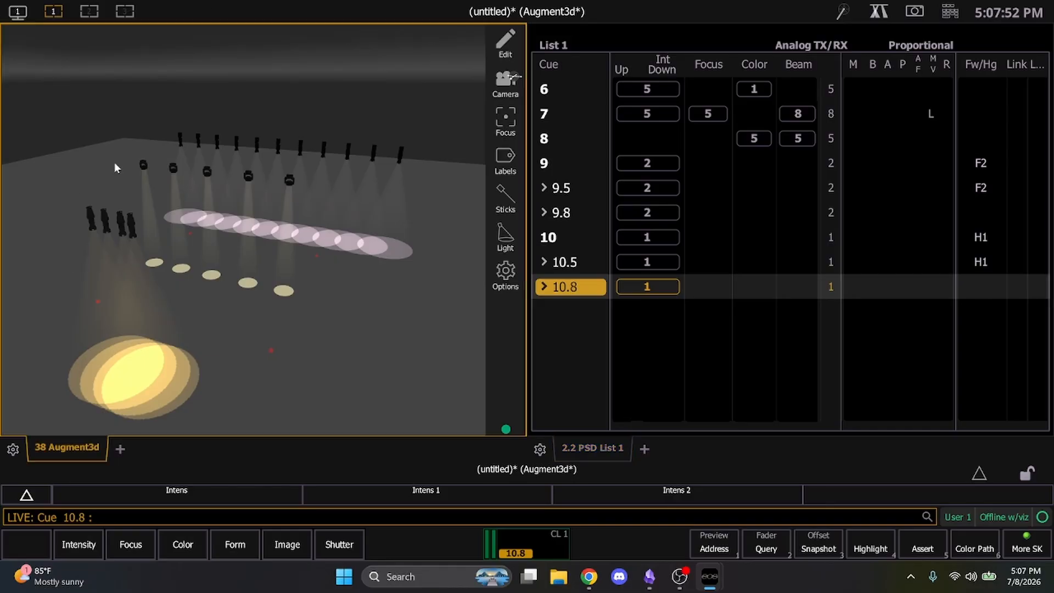
pyautogui.moveTo(437, 159); pyautogui.dragTo(446, 207)
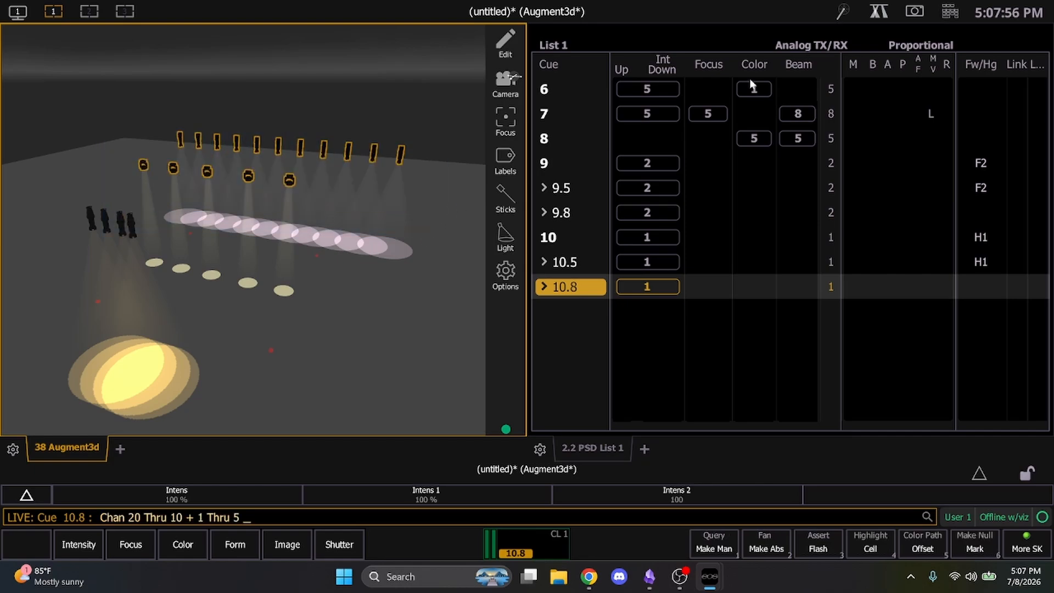
pyautogui.click(879, 12)
pyautogui.moveTo(625, 182); pyautogui.dragTo(745, 190)
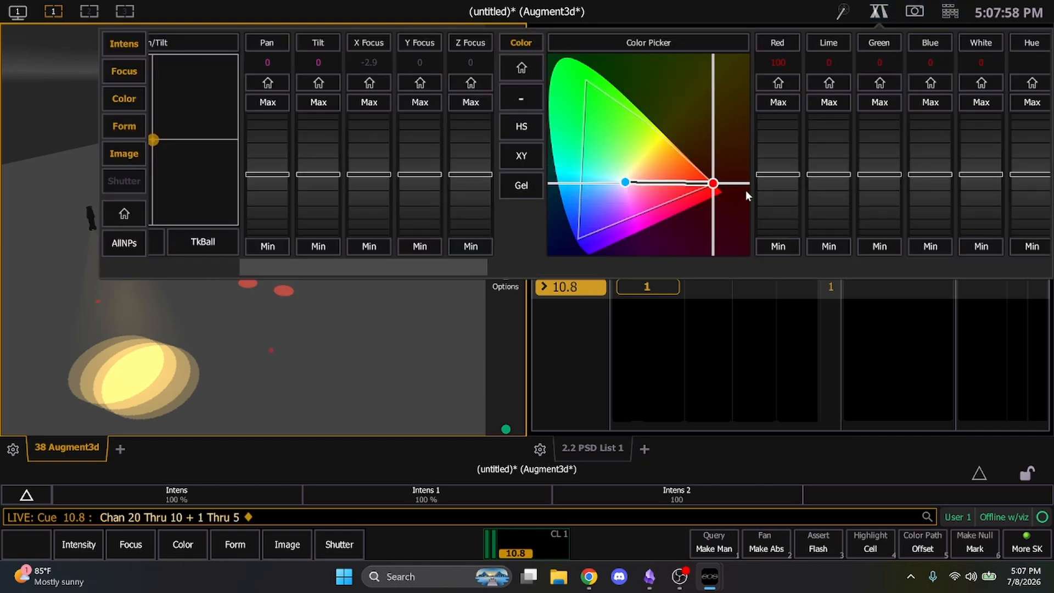
pyautogui.press('f')
pyautogui.press('Return')
pyautogui.write('rd Cue12')
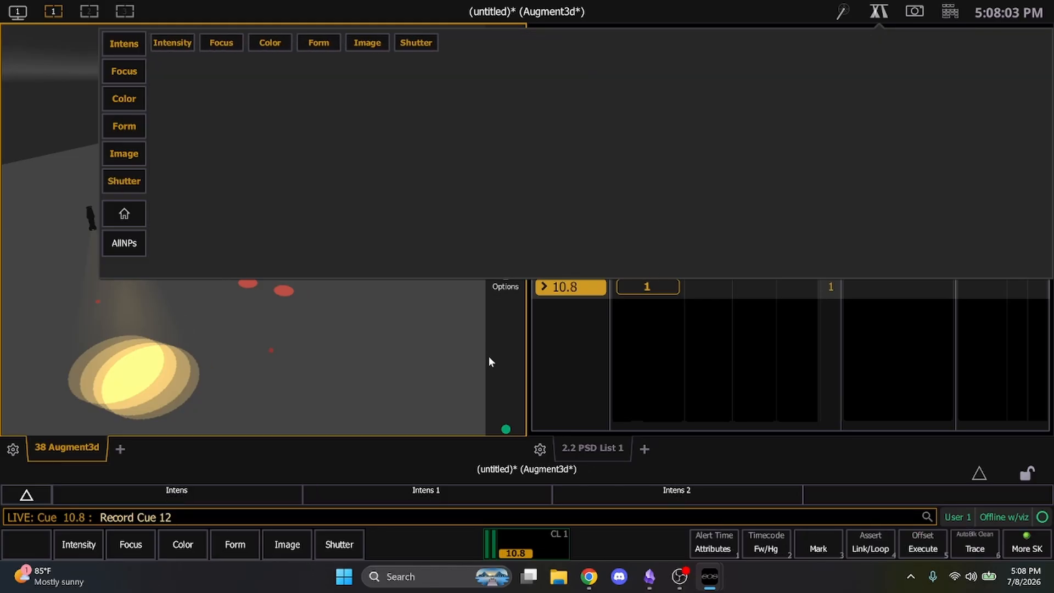
pyautogui.press('Return')
pyautogui.click(422, 355)
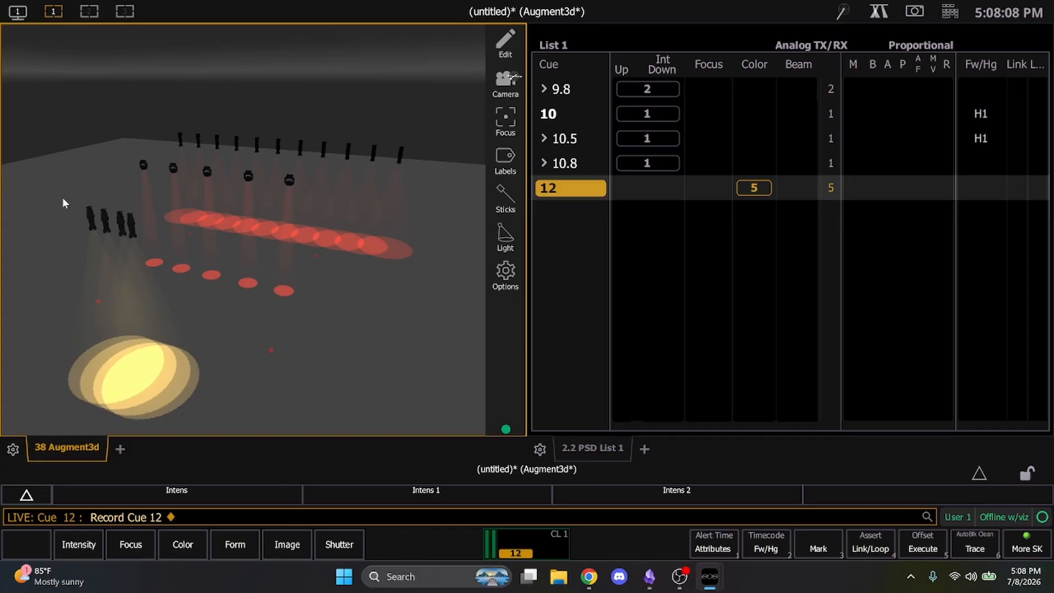
# Step: Color channels 1 through 5 and 10 through 20 green and record the look as cue 13
pyautogui.moveTo(94, 105); pyautogui.dragTo(424, 186)
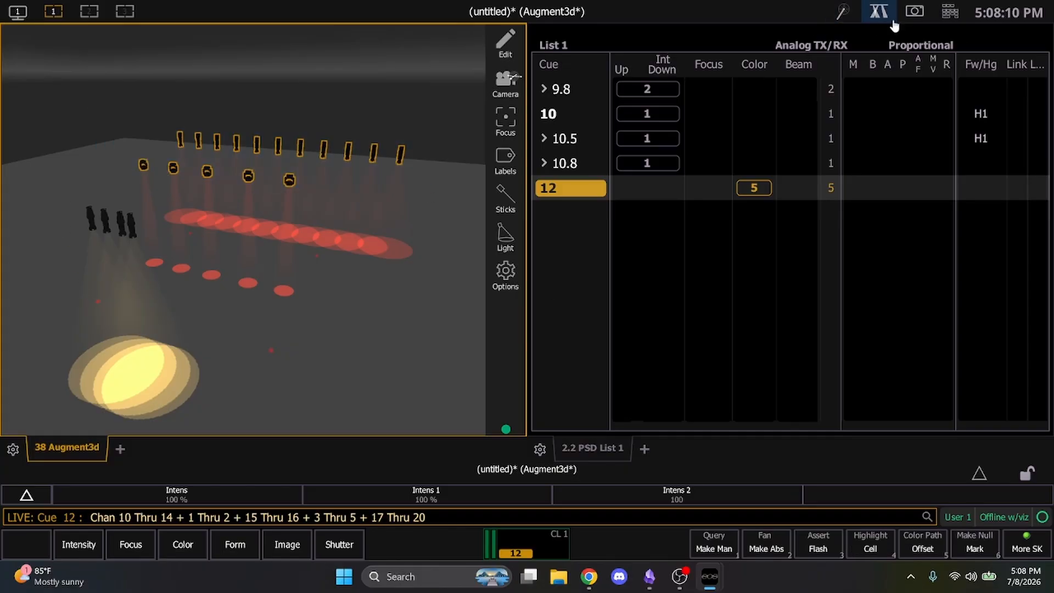
pyautogui.click(878, 11)
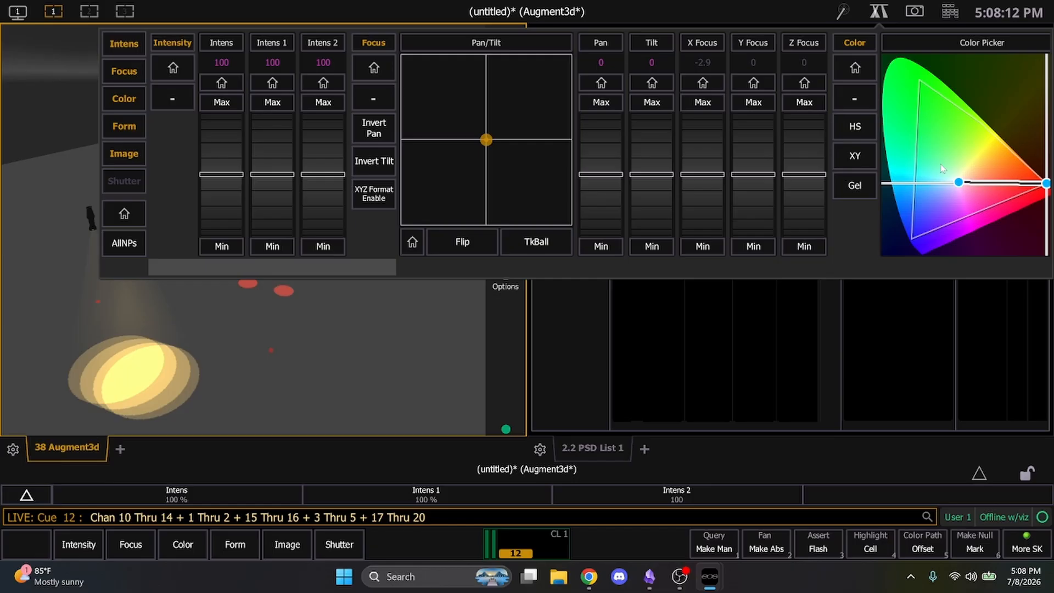
pyautogui.moveTo(942, 168); pyautogui.dragTo(922, 74)
pyautogui.press('r')
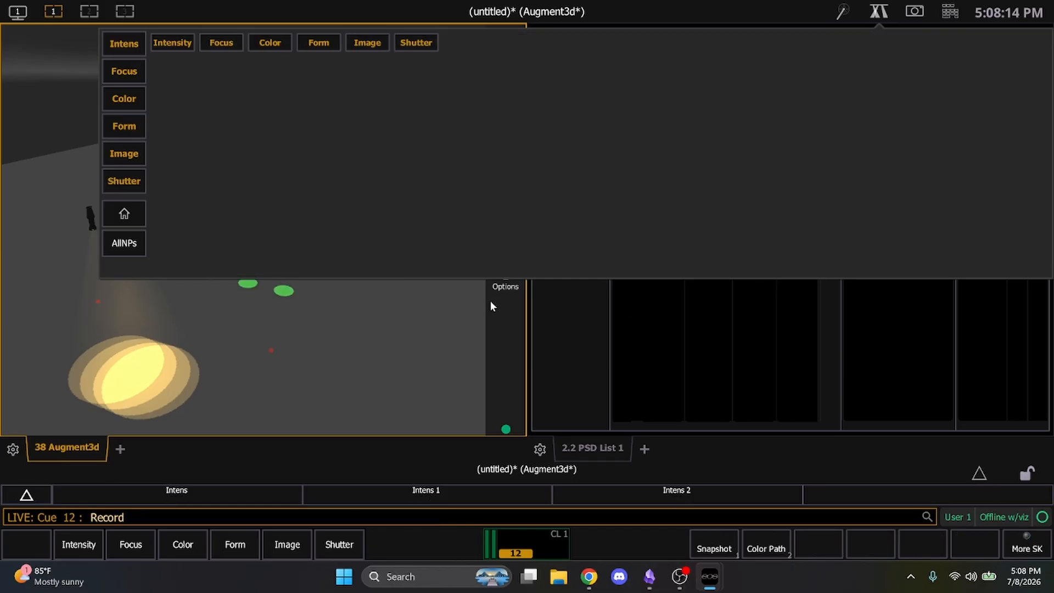
pyautogui.press('q')
pyautogui.press('1')
pyautogui.press('3')
pyautogui.press('Return')
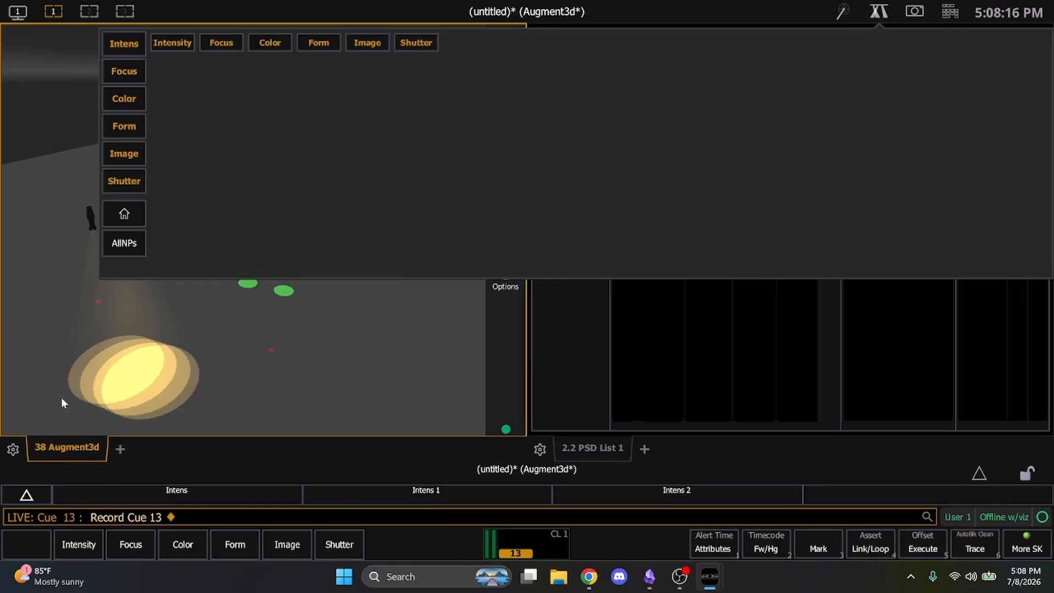
pyautogui.click(442, 353)
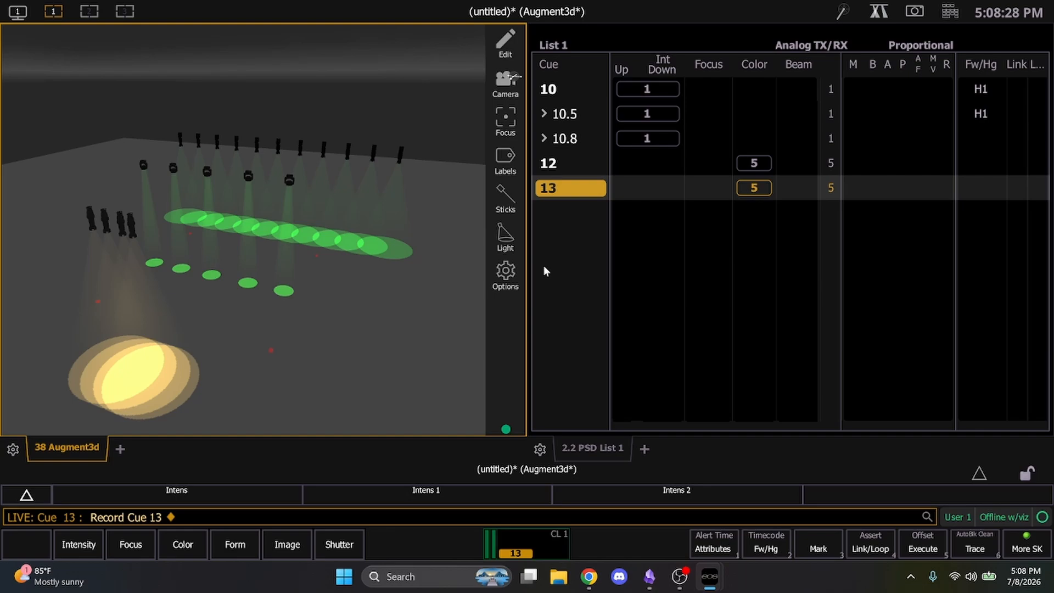
# Step: Set the delay of cue 13 to 2 seconds and play back the transition from cue 12 to cue 13
pyautogui.press('d')
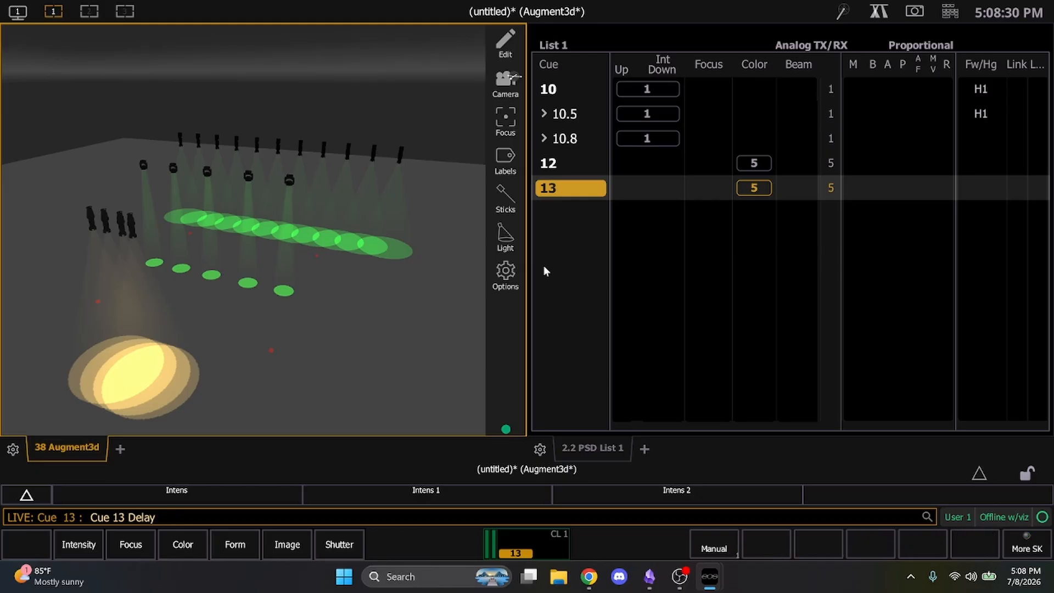
pyautogui.write('2')
pyautogui.press('Return')
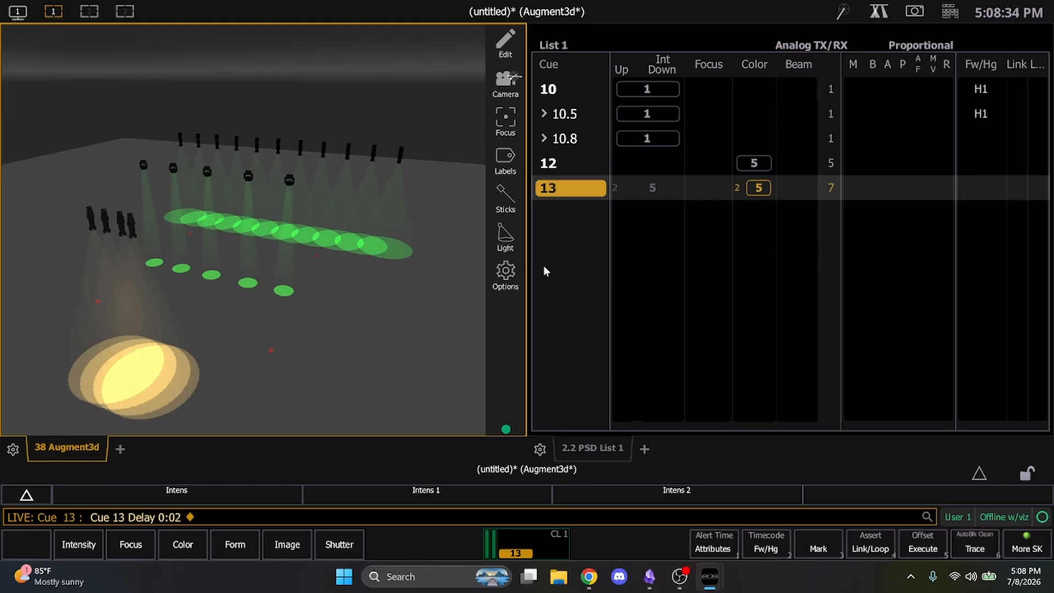
pyautogui.hotkey('ctrl', 'shift', 'space')
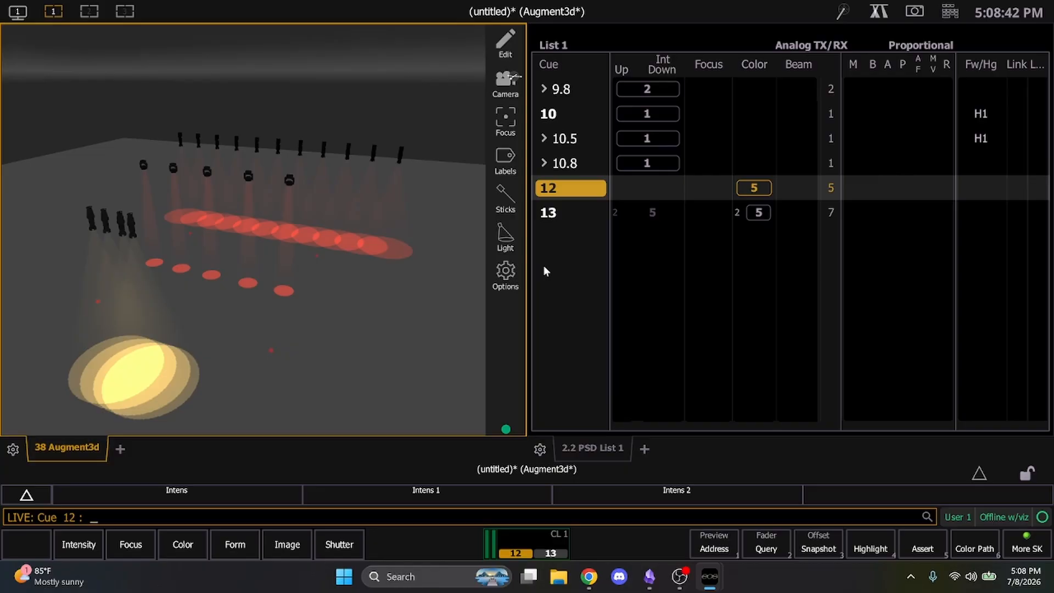
pyautogui.hotkey('ctrl', 'space')
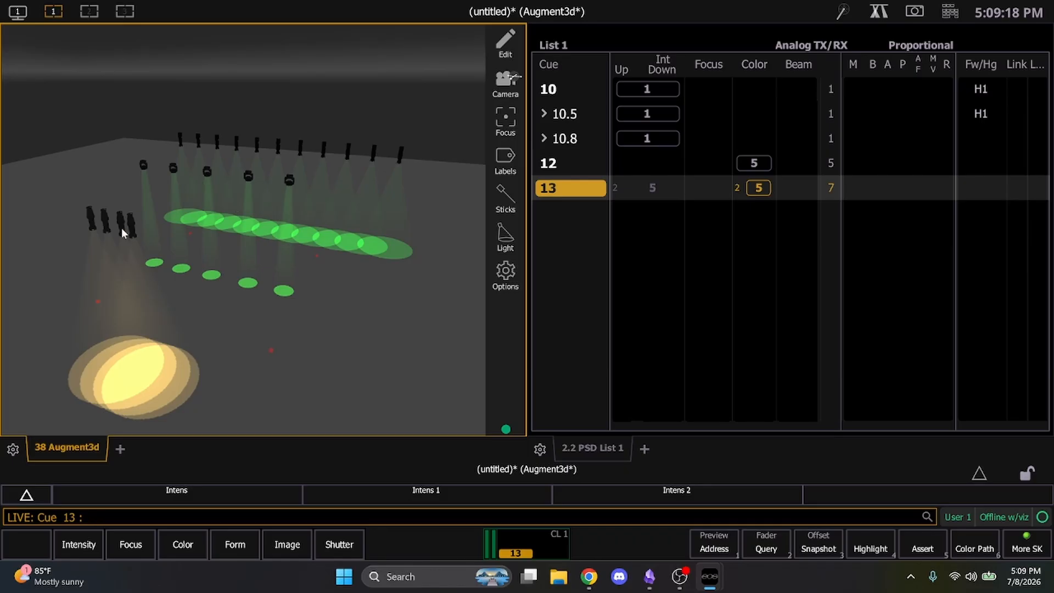
# Step: Re-aim channel 1 freehand in the Augment3d view and release it to its cue position with Sneak
pyautogui.click(143, 165)
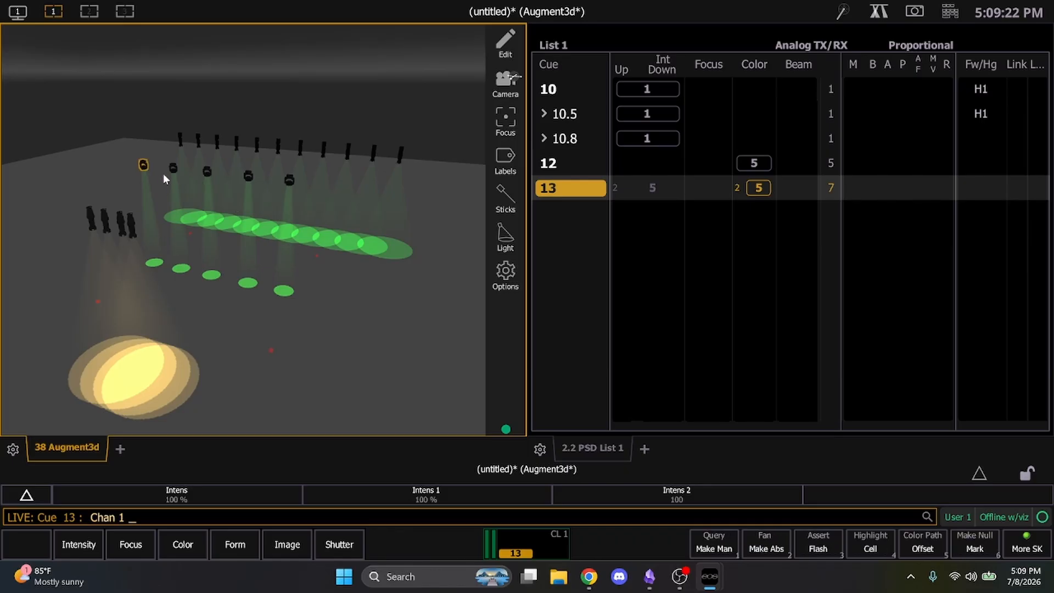
pyautogui.moveTo(176, 174); pyautogui.dragTo(163, 232)
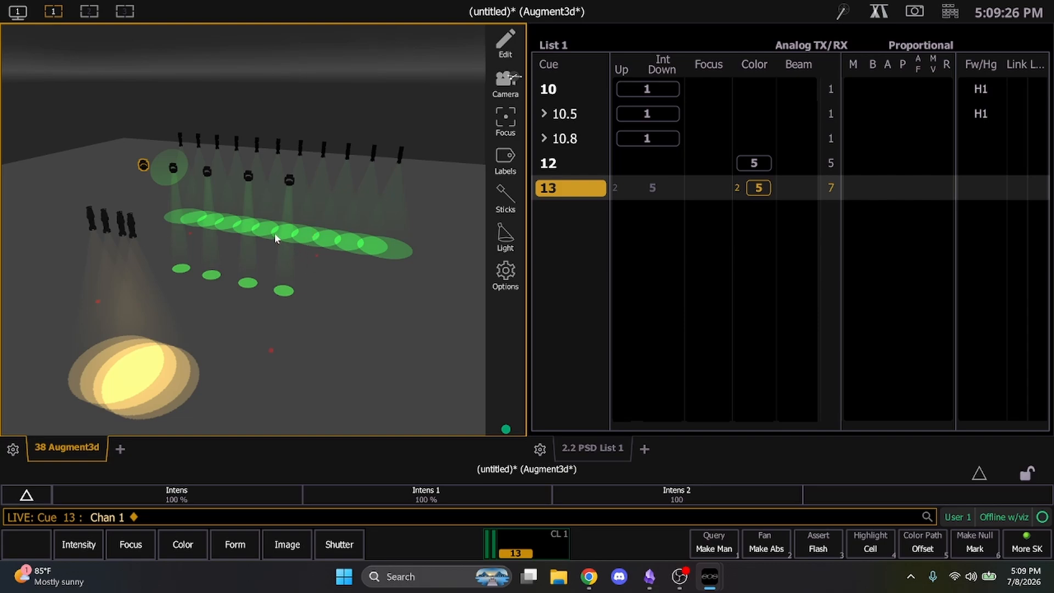
pyautogui.click(949, 12)
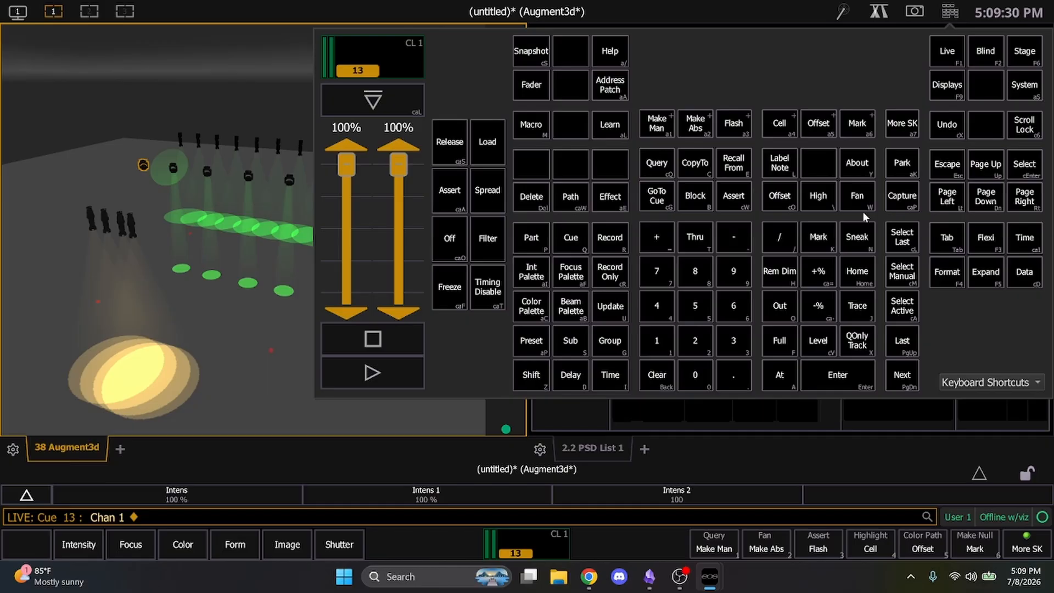
pyautogui.press('n')
pyautogui.press('Return')
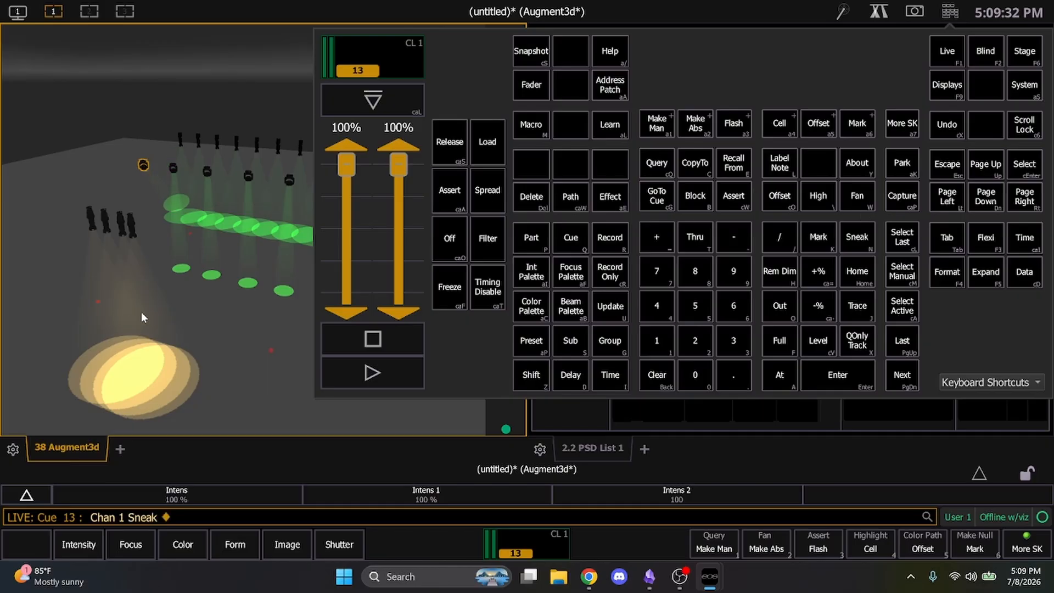
pyautogui.click(142, 313)
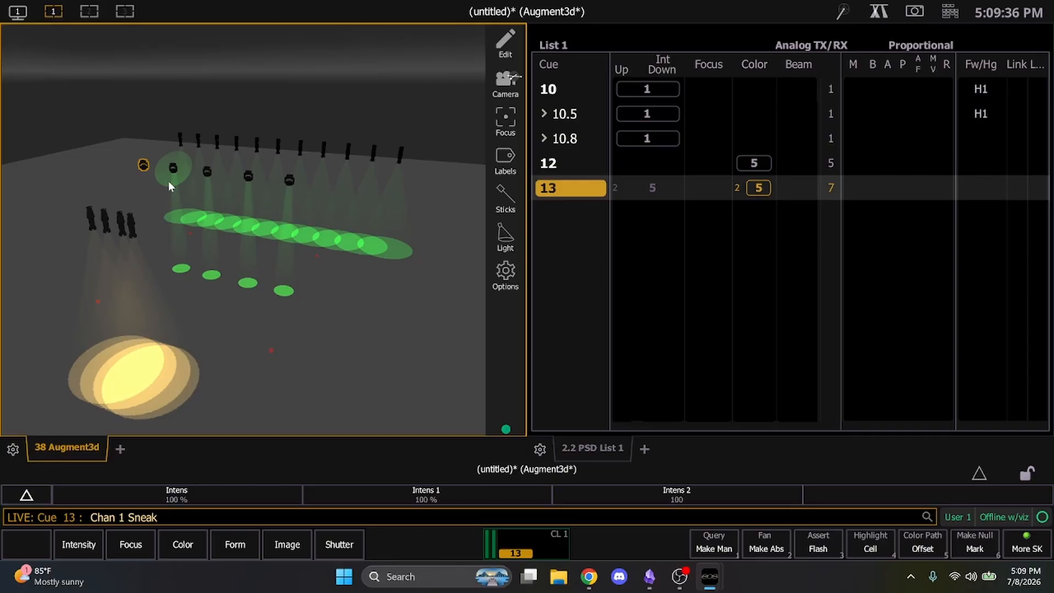
pyautogui.press('Return')
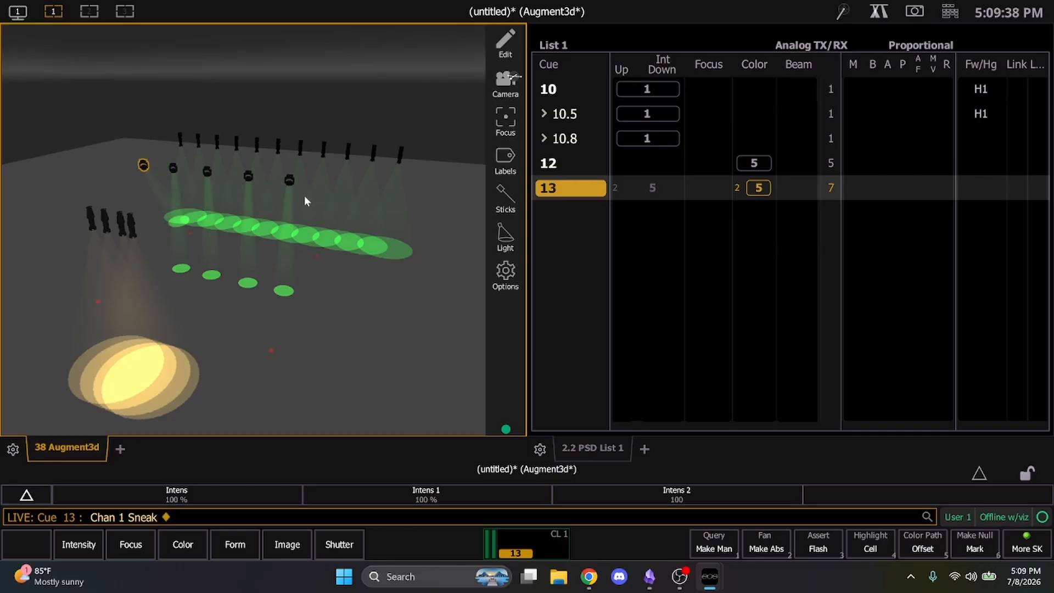
# Step: Color channels 1 through 5 blue and record the look as cue 14
pyautogui.moveTo(304, 195); pyautogui.dragTo(127, 160)
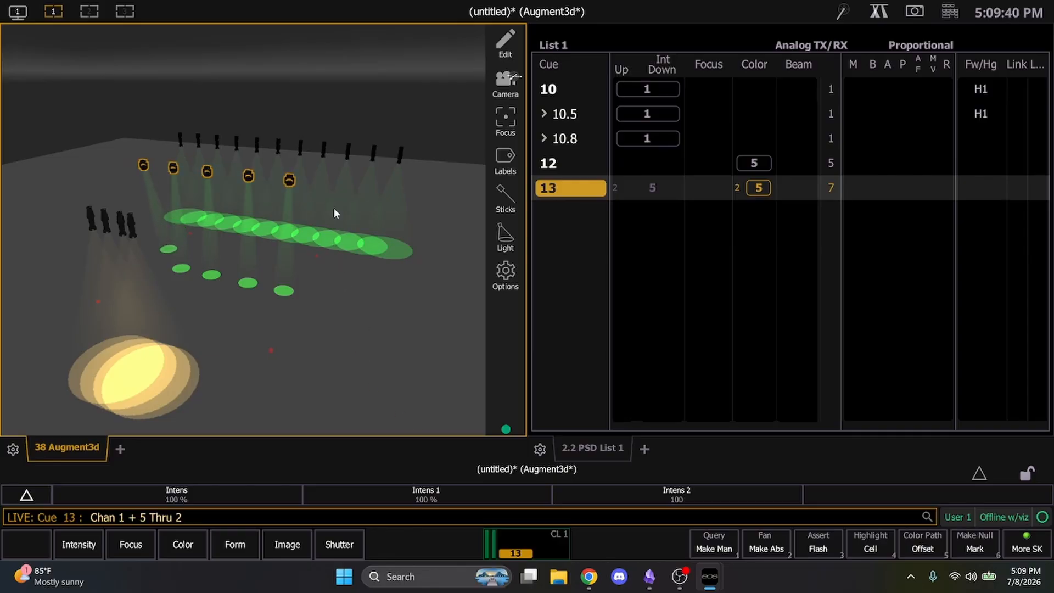
pyautogui.click(878, 11)
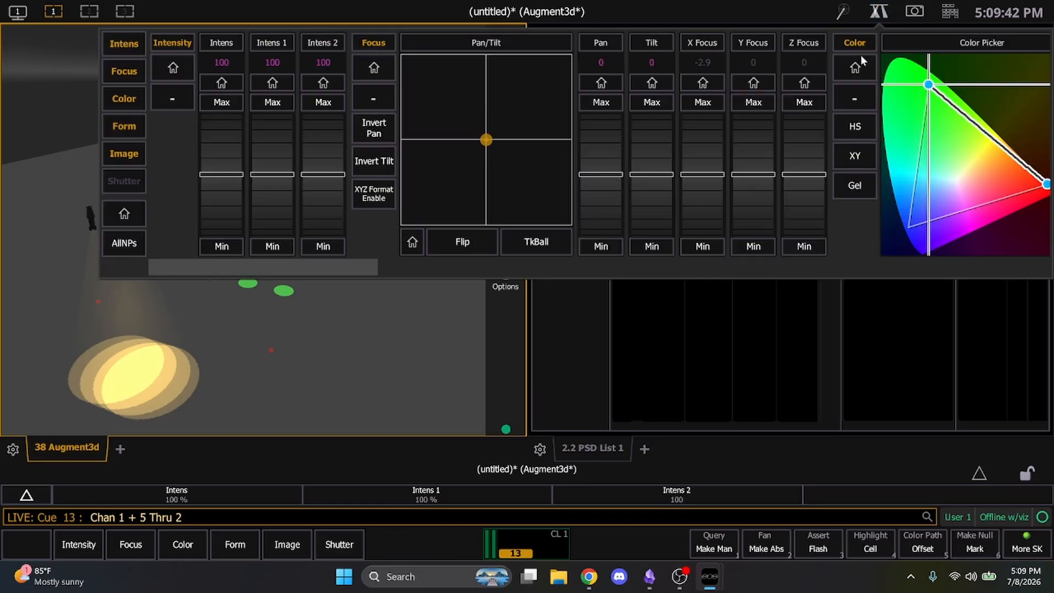
pyautogui.click(913, 242)
pyautogui.click(447, 348)
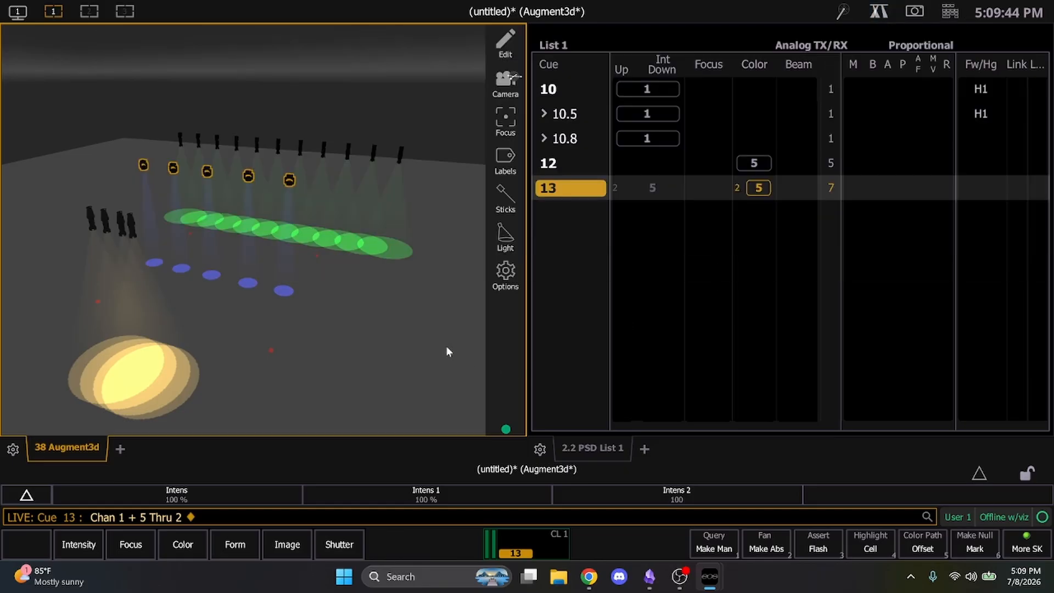
pyautogui.press('r')
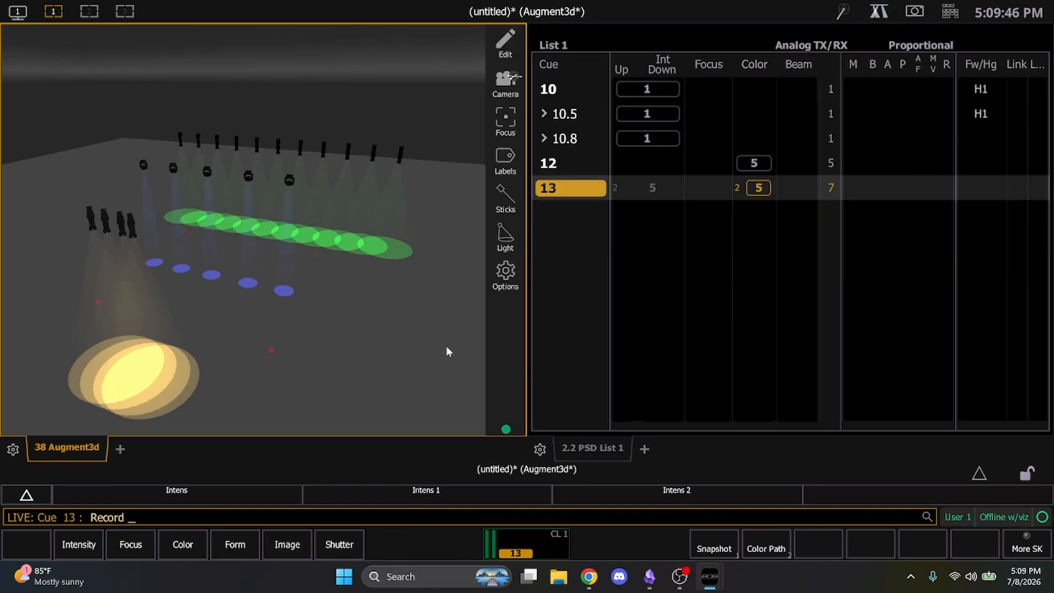
pyautogui.write('q14')
pyautogui.press('Return')
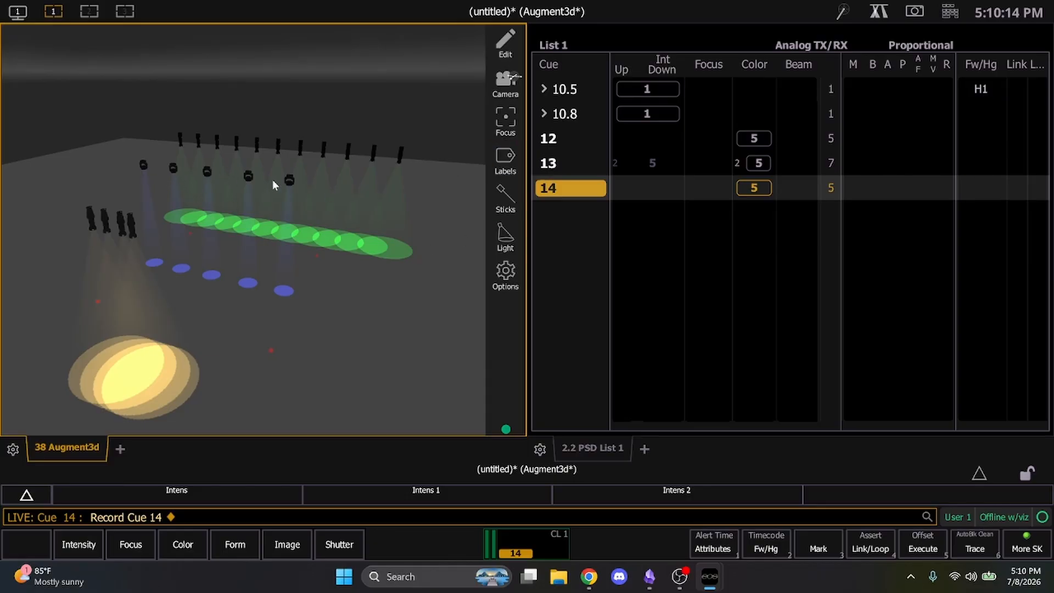
# Step: Recall channels 2 through 5 from cue 13 and update cue 14 with the result
pyautogui.moveTo(298, 193); pyautogui.dragTo(163, 163)
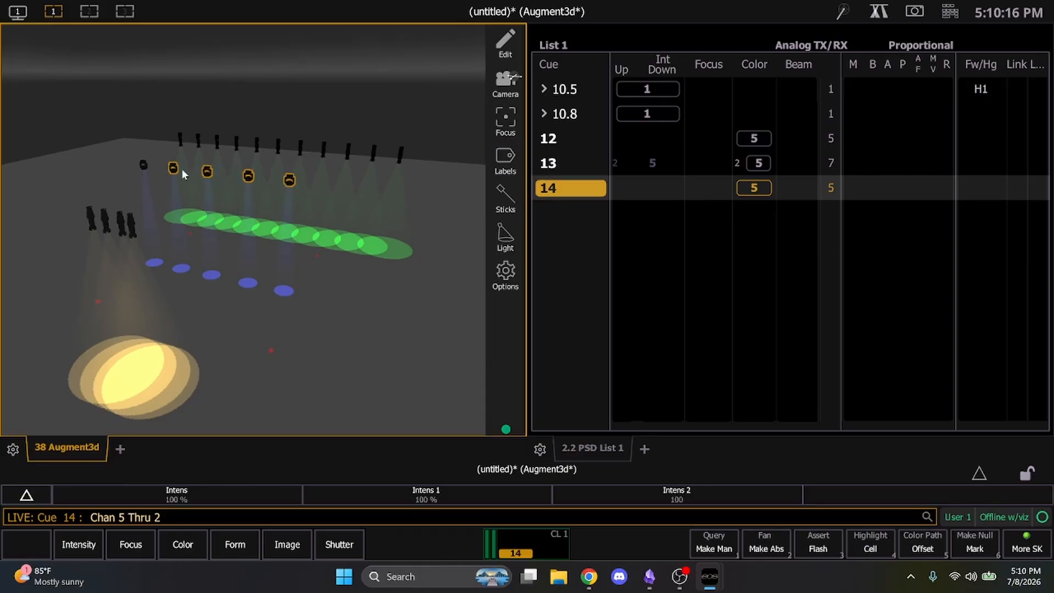
pyautogui.click(949, 11)
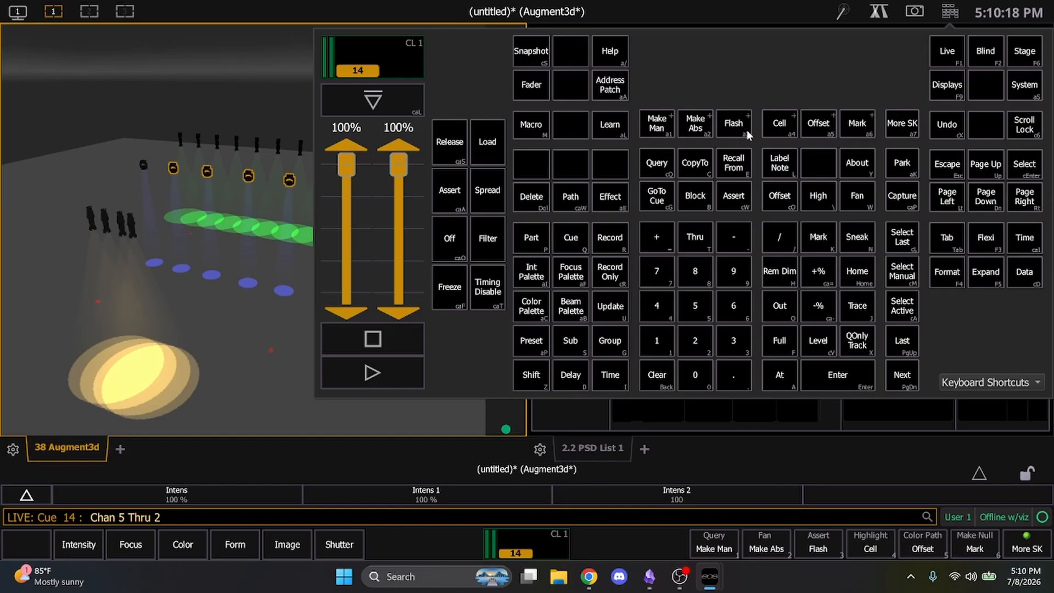
pyautogui.click(735, 160)
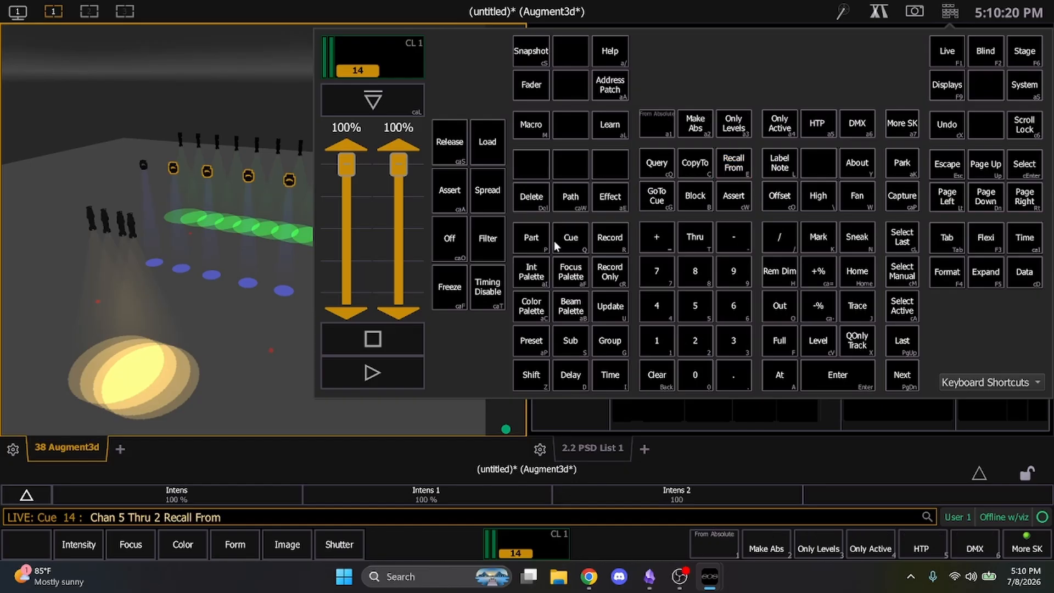
pyautogui.press('q')
pyautogui.write('13')
pyautogui.click(856, 372)
pyautogui.click(238, 359)
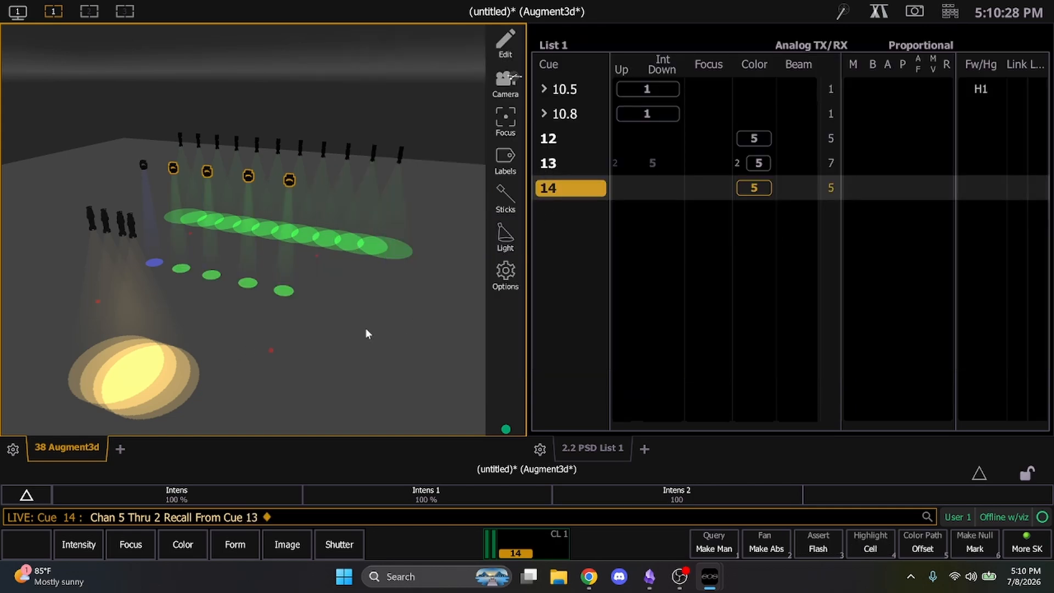
pyautogui.press('u')
pyautogui.press('Return')
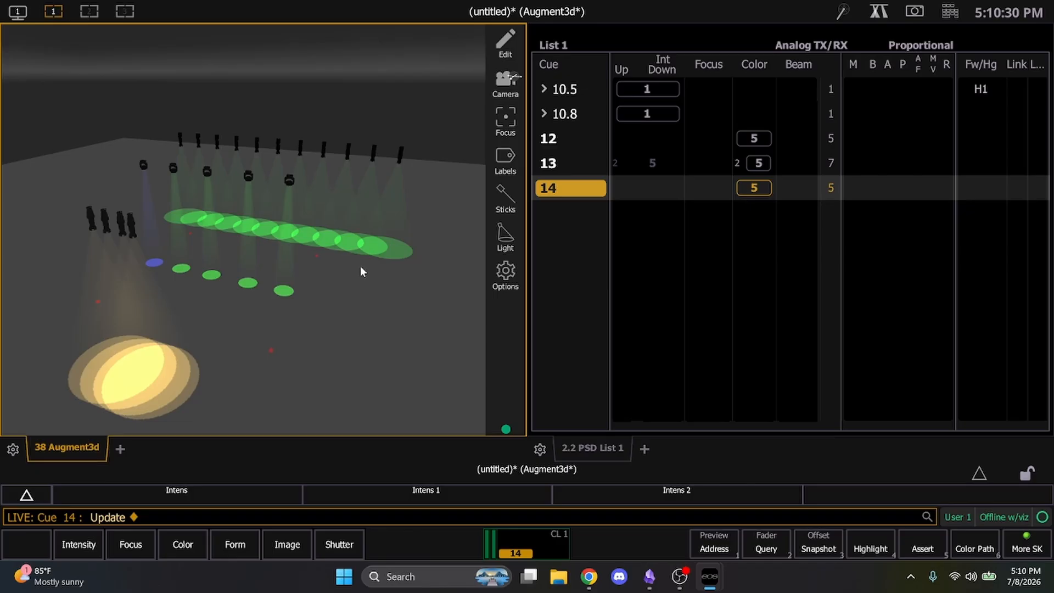
# Step: Color channel 2 blue and record the look as cue 15
pyautogui.click(174, 168)
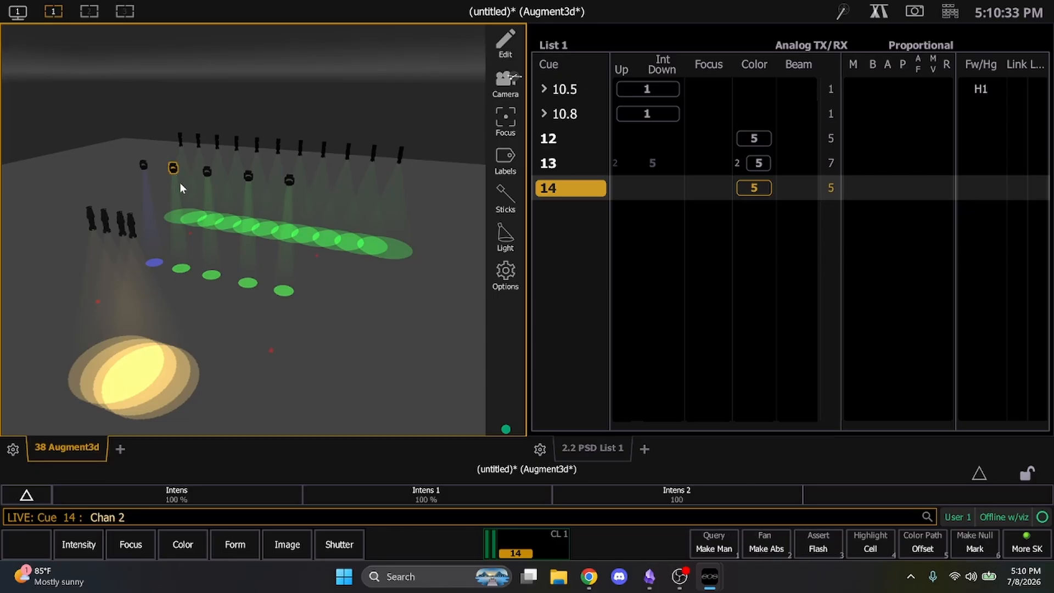
pyautogui.click(879, 12)
pyautogui.moveTo(904, 175); pyautogui.dragTo(911, 227)
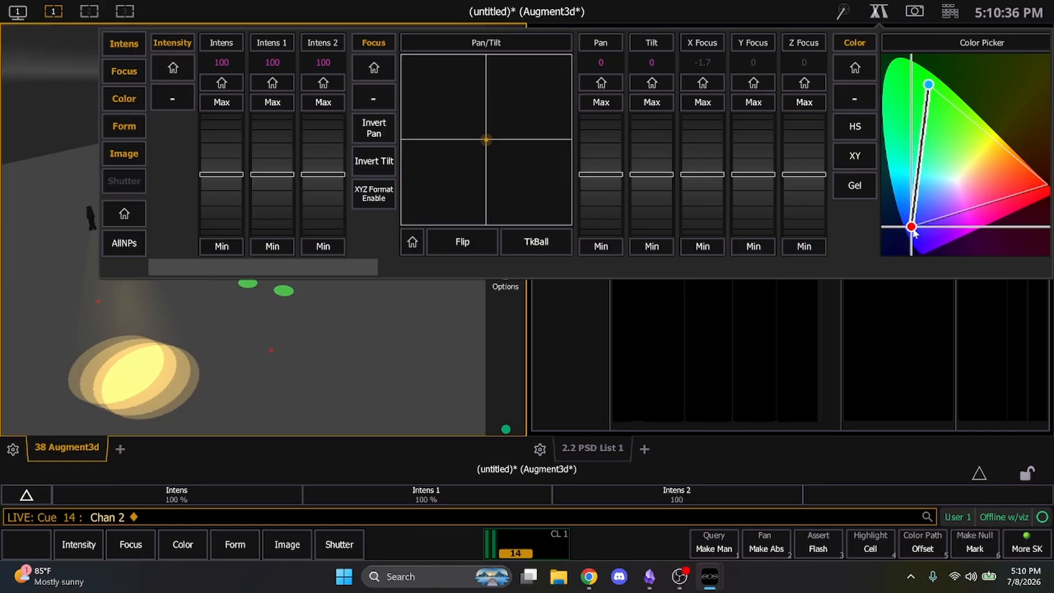
pyautogui.click(333, 344)
pyautogui.press('r')
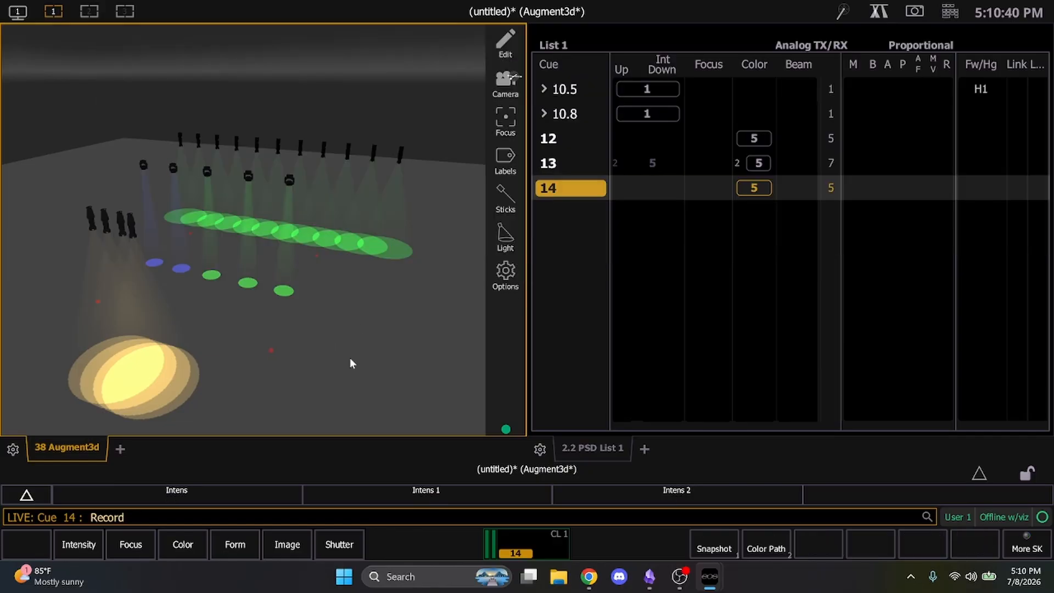
pyautogui.press('Return')
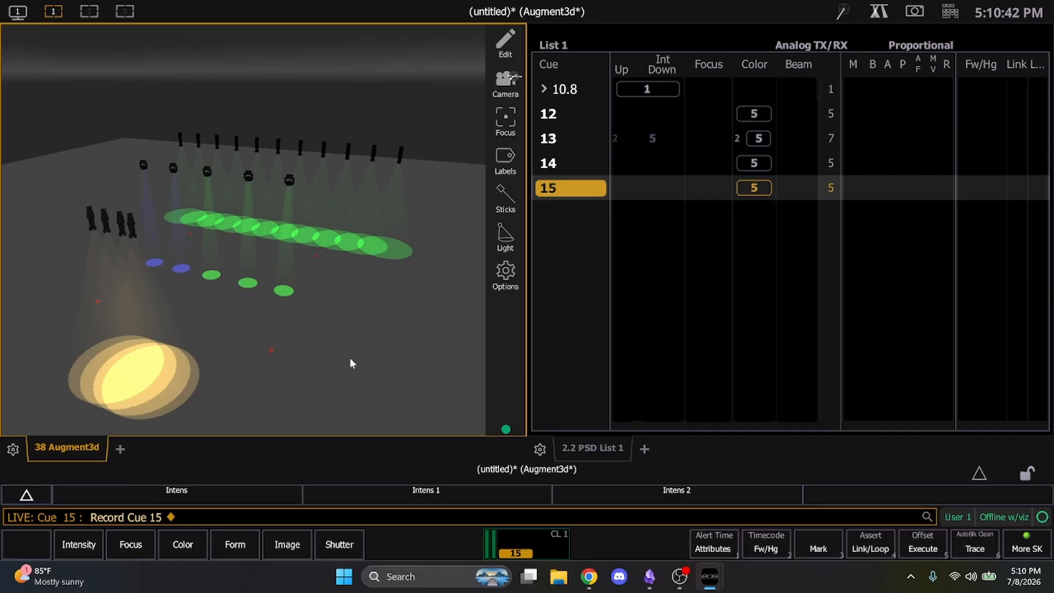
# Step: Delete cue 15 from the cue list
pyautogui.press('F1')
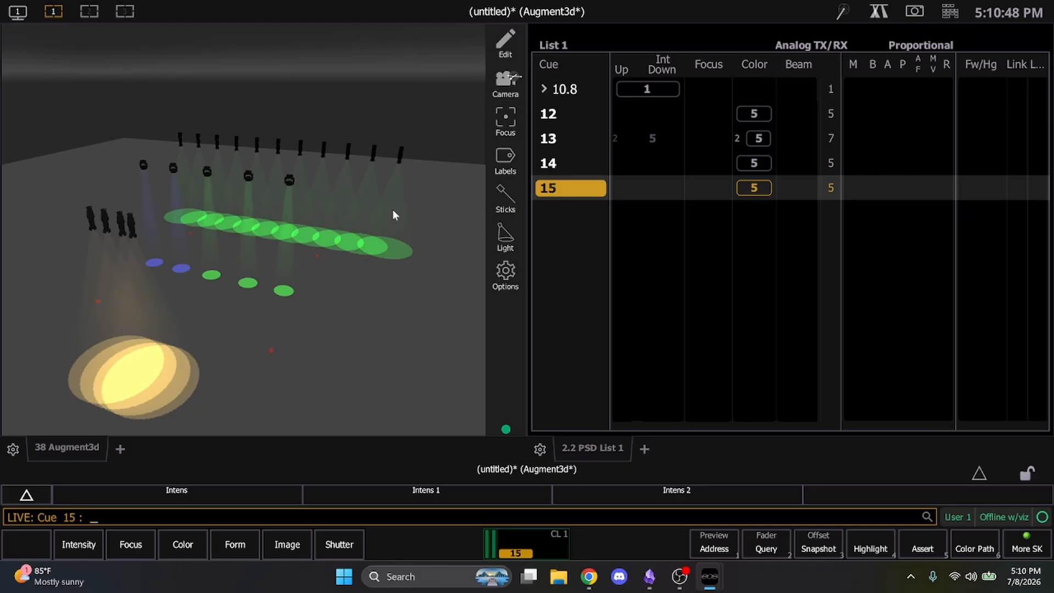
pyautogui.press('Delete')
pyautogui.press('Return')
pyautogui.press('Return')
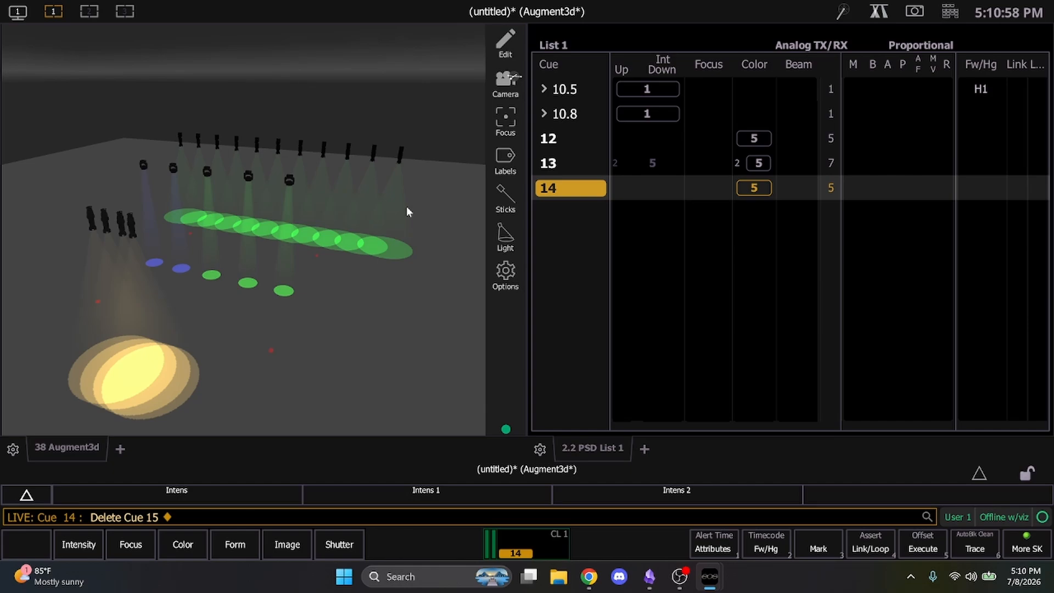
# Step: Color channels 1 through 5 blue again and update cue 14
pyautogui.click(177, 168)
pyautogui.click(174, 167)
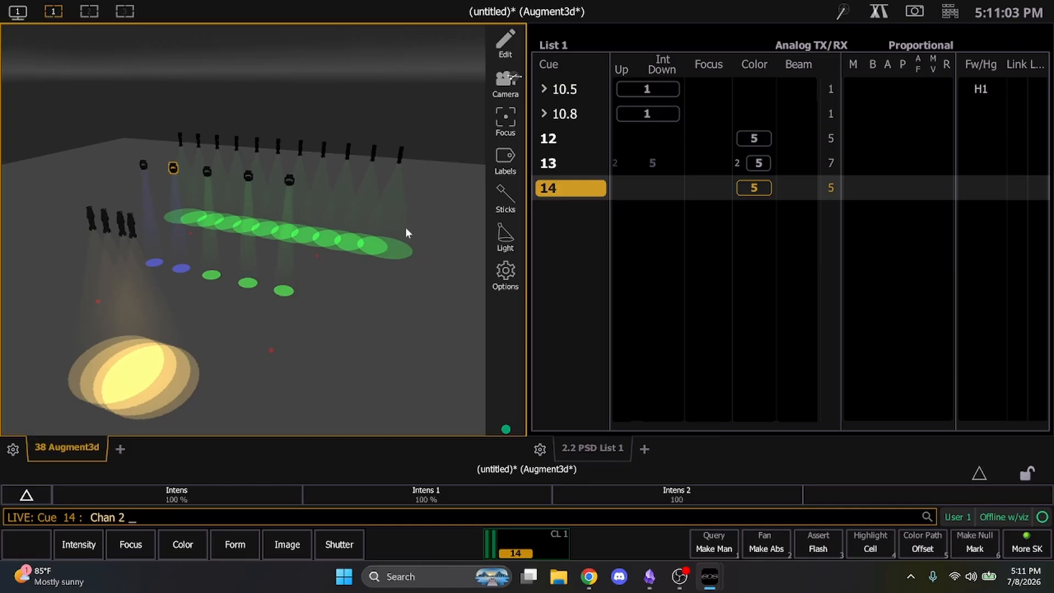
pyautogui.moveTo(190, 180); pyautogui.dragTo(142, 160)
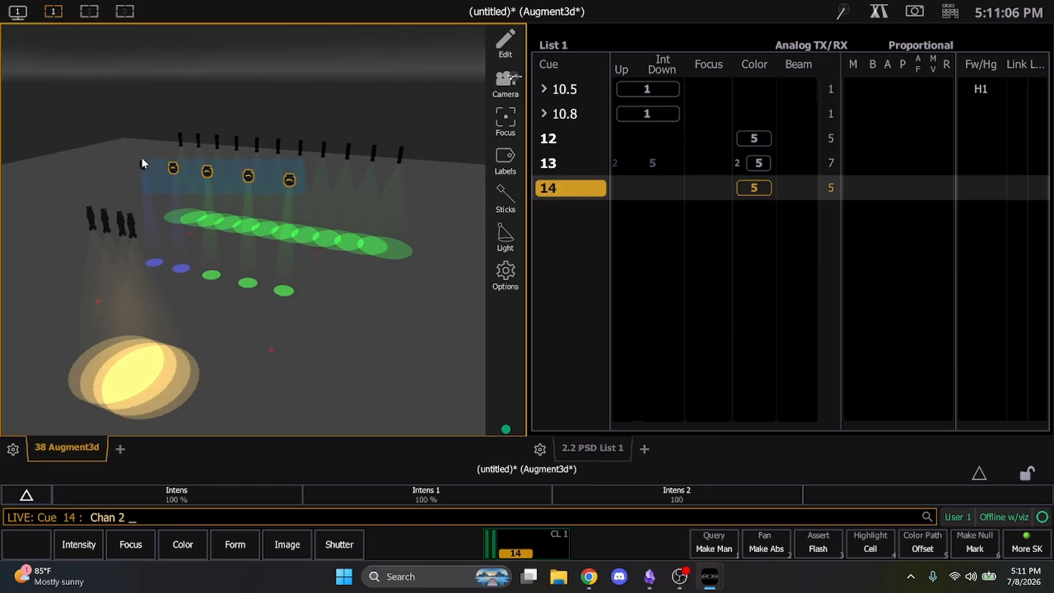
pyautogui.click(878, 11)
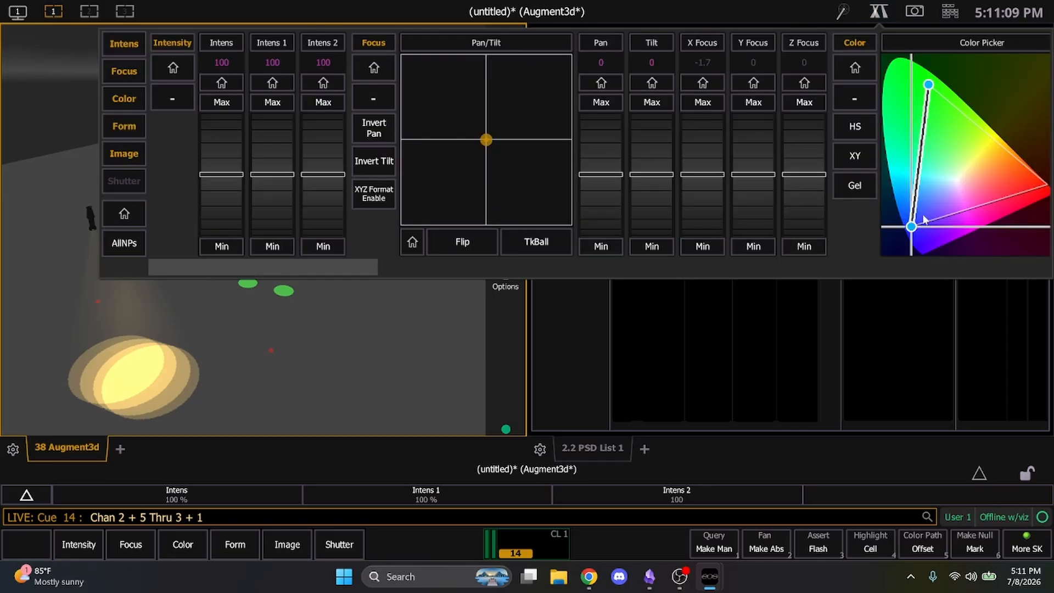
pyautogui.click(910, 232)
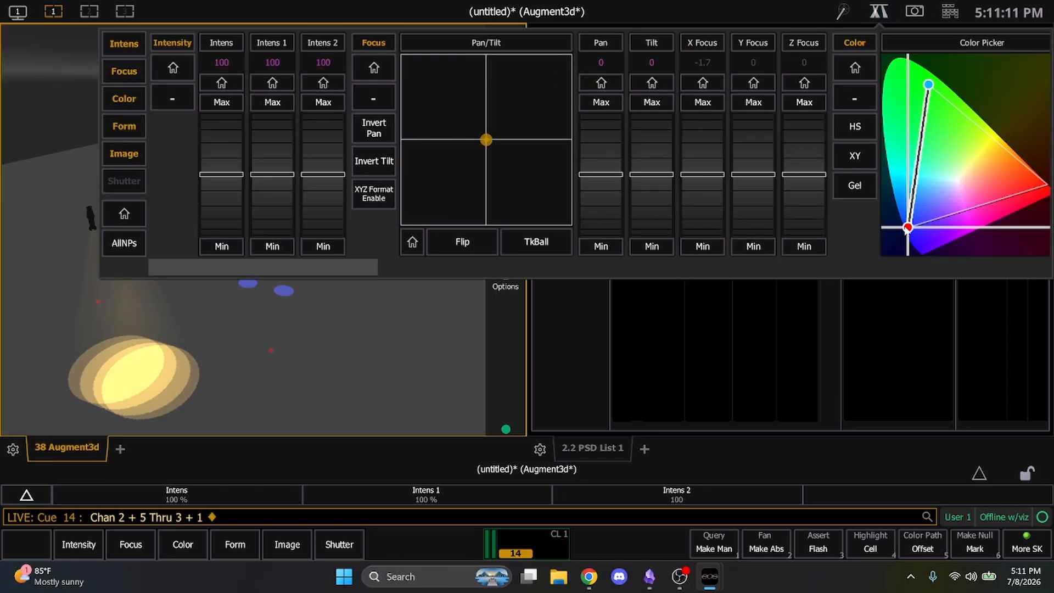
pyautogui.click(427, 330)
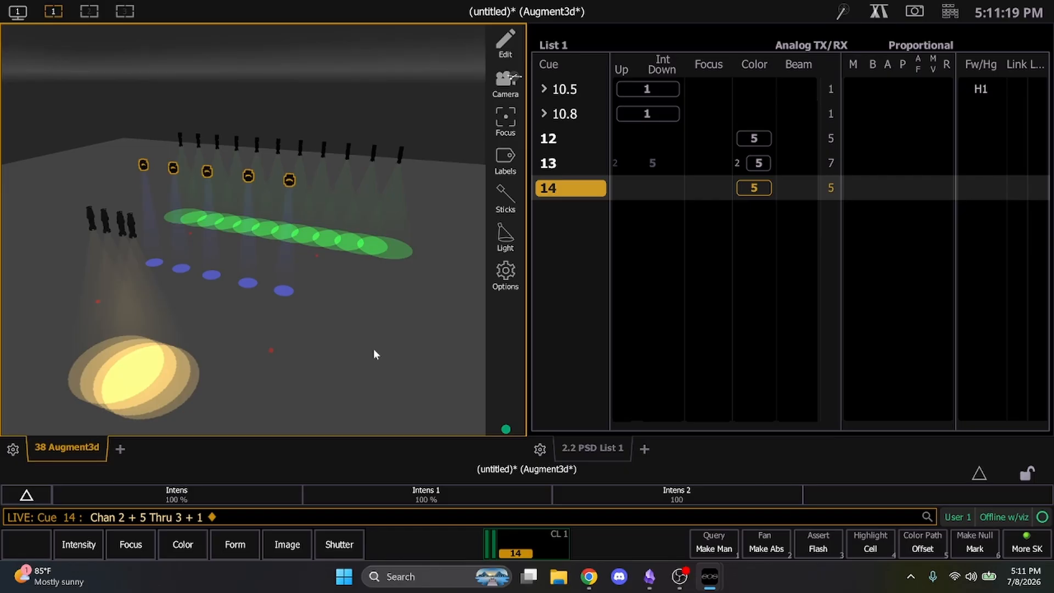
pyautogui.press('u')
pyautogui.press('Return')
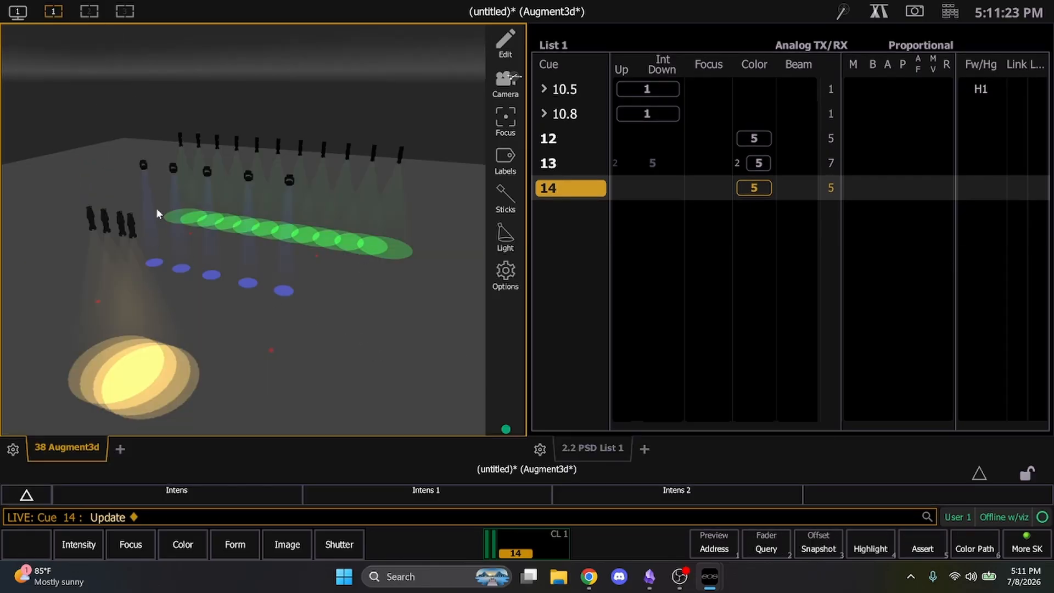
# Step: Give channel 2 a delay of 1 second and channel 3 a delay of 2 seconds
pyautogui.click(172, 170)
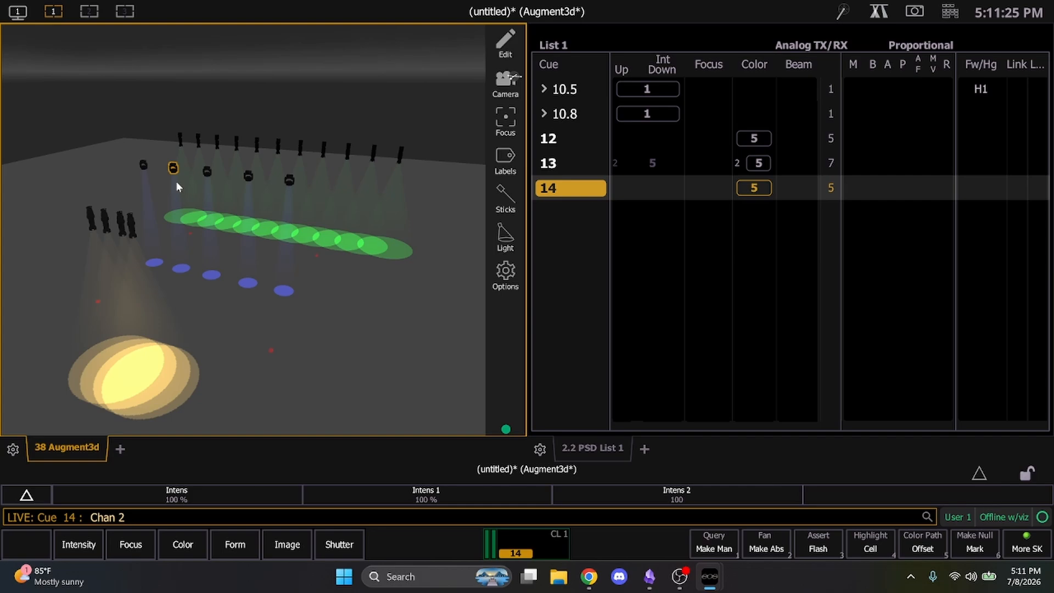
pyautogui.press('d')
pyautogui.write('1')
pyautogui.press('Return')
pyautogui.keyDown('shift'); pyautogui.click(206, 172); pyautogui.keyUp('shift')
pyautogui.press('Escape')
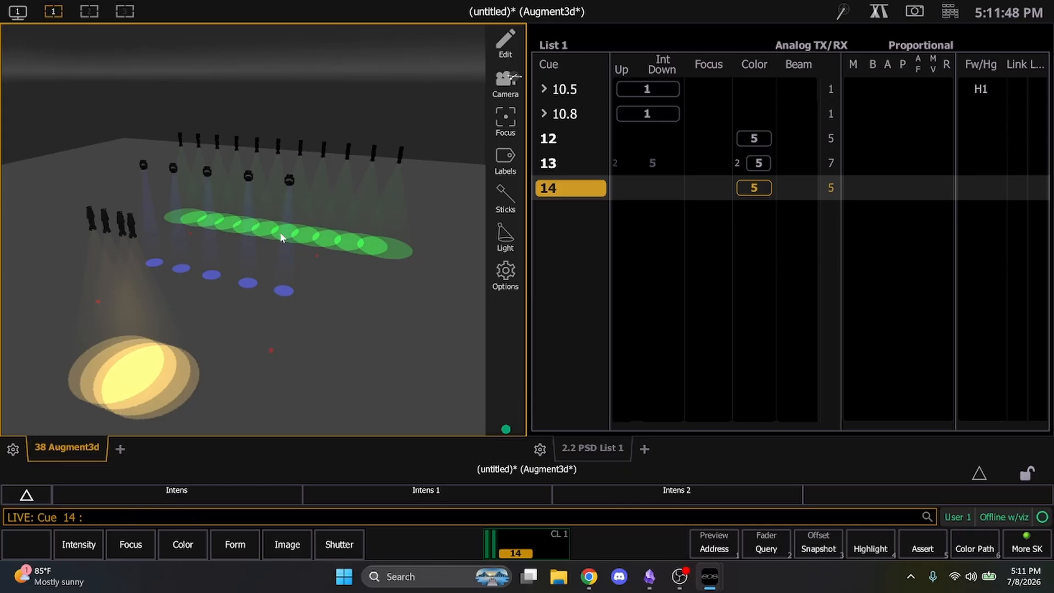
pyautogui.write('3d')
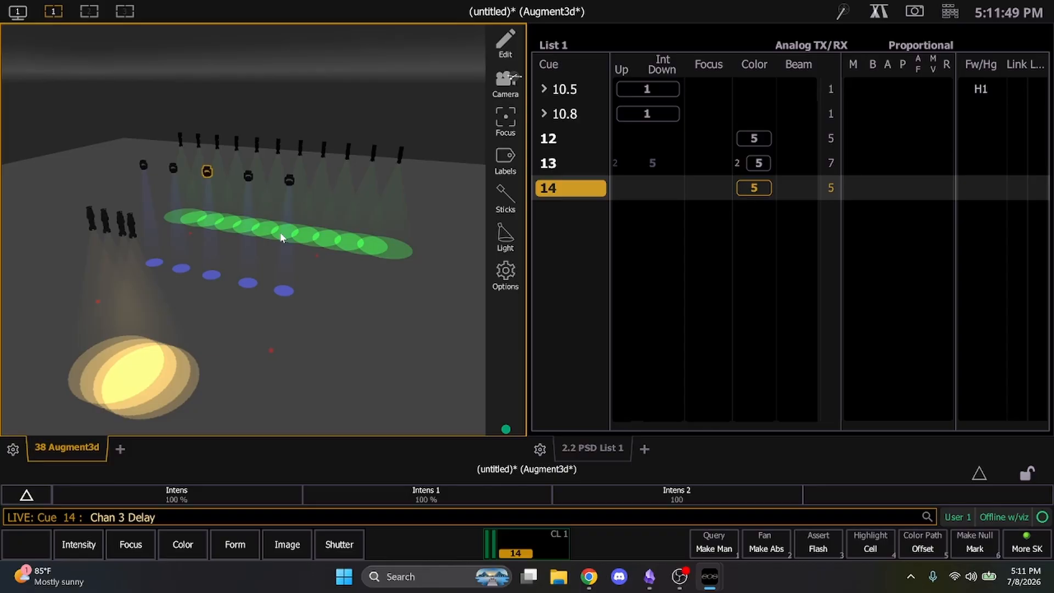
pyautogui.write('2')
pyautogui.press('Return')
pyautogui.keyDown('shift'); pyautogui.click(249, 180); pyautogui.keyUp('shift')
pyautogui.press('Escape')
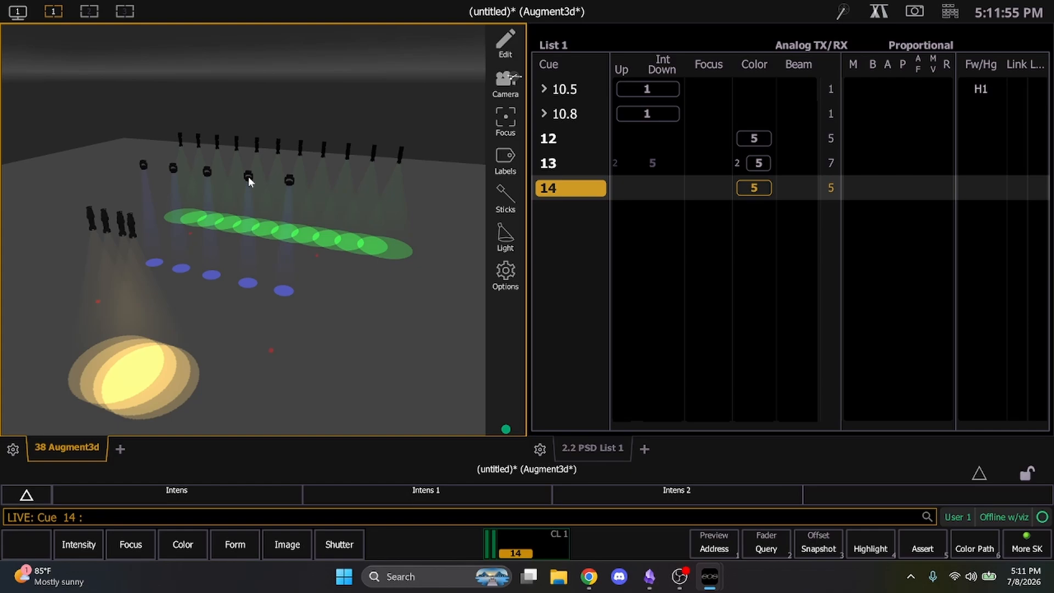
# Step: Give channel 4 a 3-second delay and channel 5 a 4-second delay, and update cue 14 with the channel delays
pyautogui.click(248, 178)
pyautogui.press('d')
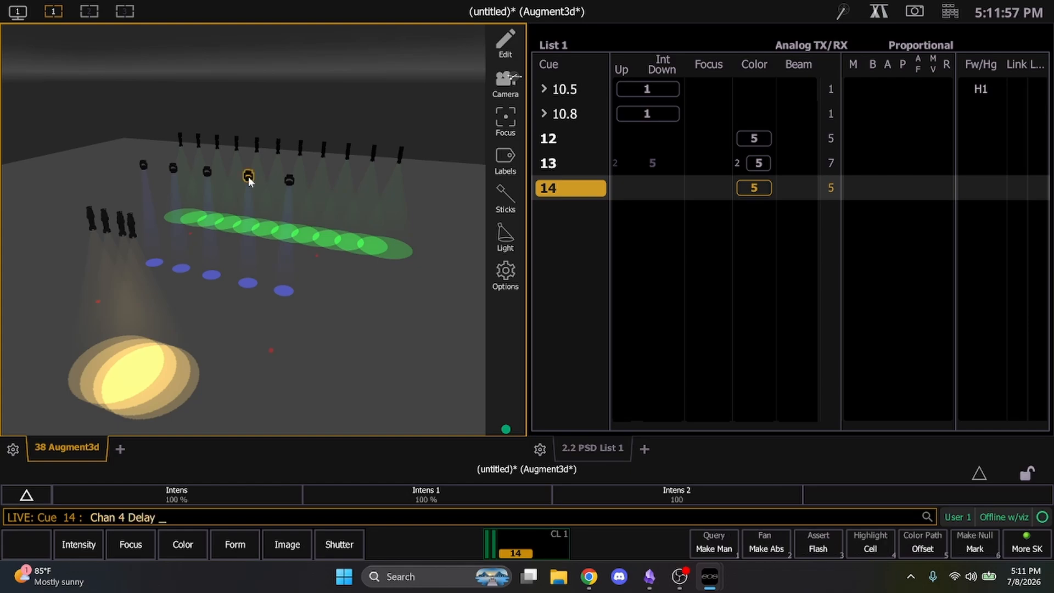
pyautogui.write('3')
pyautogui.press('Return')
pyautogui.write('5')
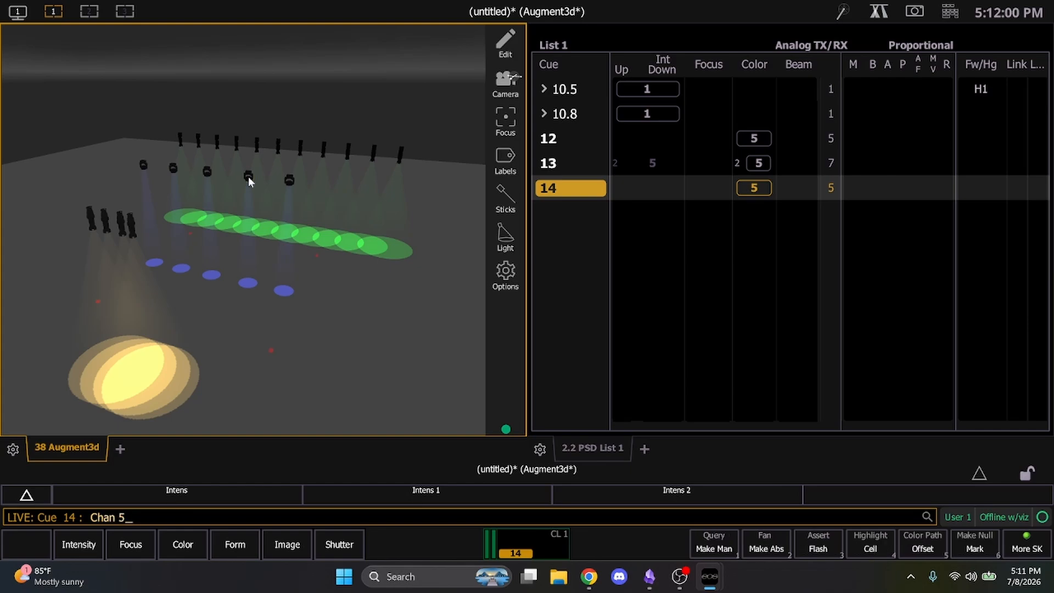
pyautogui.write('d4')
pyautogui.press('Return')
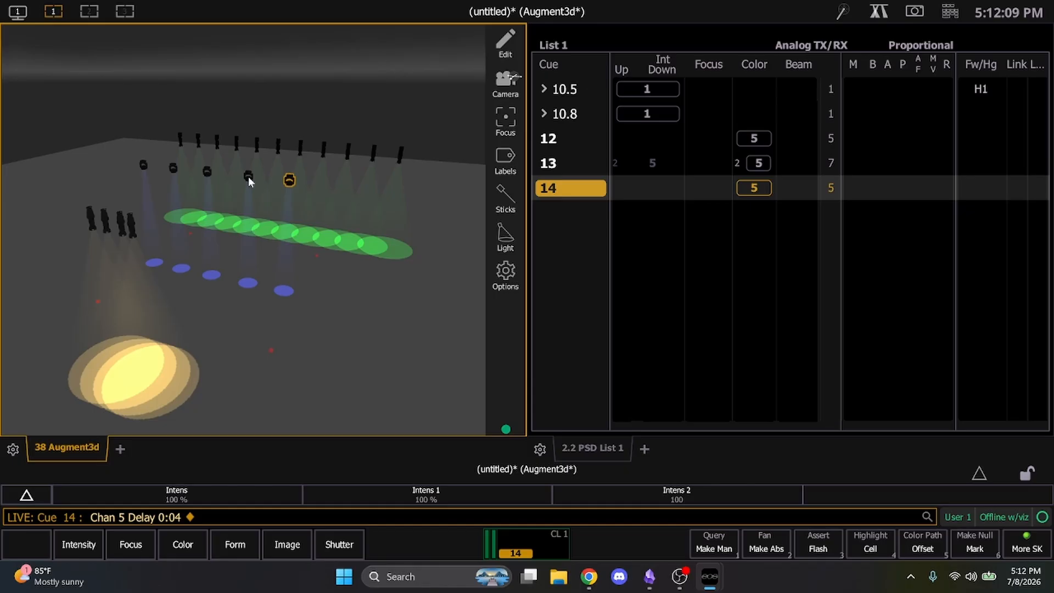
pyautogui.press('u')
pyautogui.press('Return')
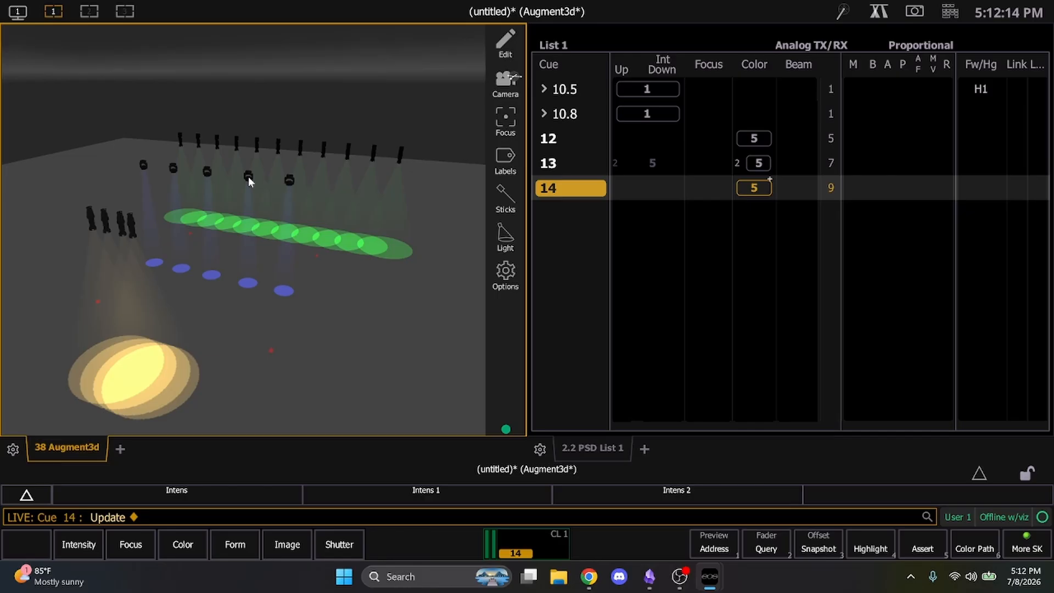
# Step: Play back cue 13 into cue 14, set the time of cue 14 to 0, and replay the transition
pyautogui.press('F11')
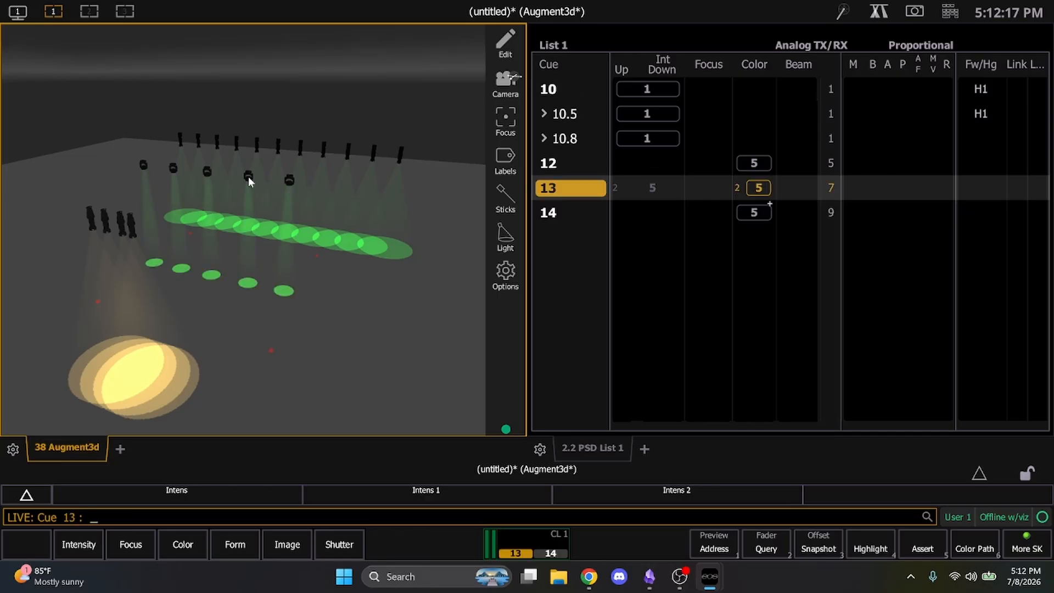
pyautogui.hotkey('ctrl', 'space')
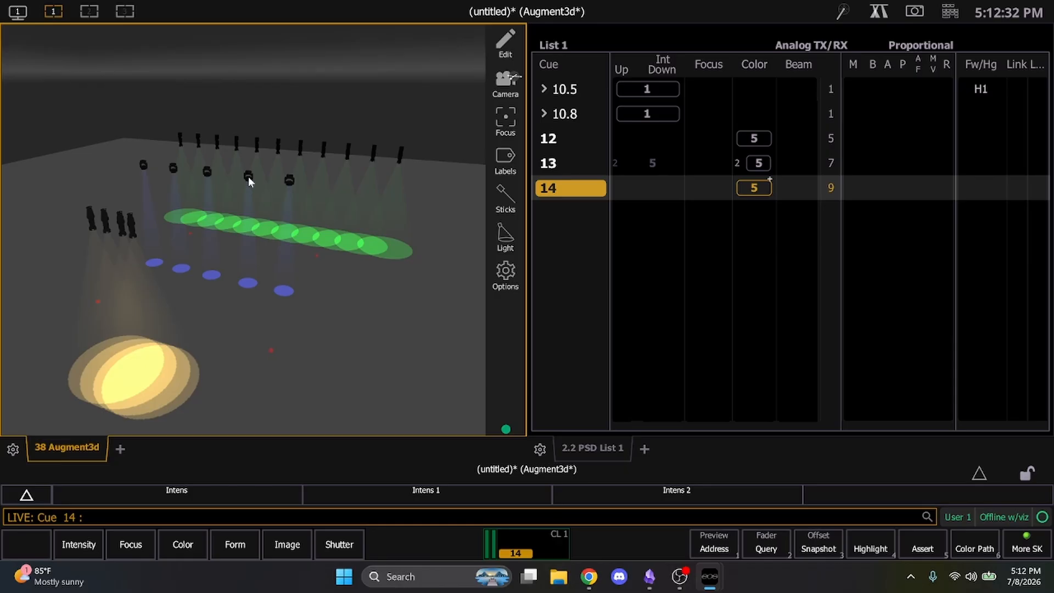
pyautogui.write('t0')
pyautogui.press('Return')
pyautogui.press('F11')
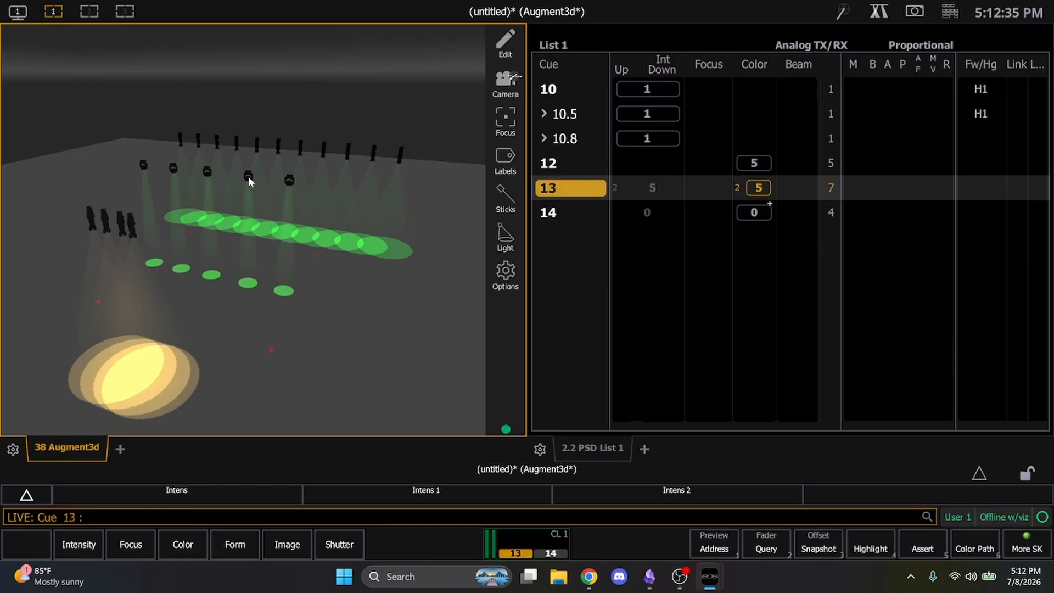
pyautogui.hotkey('ctrl', 'space')
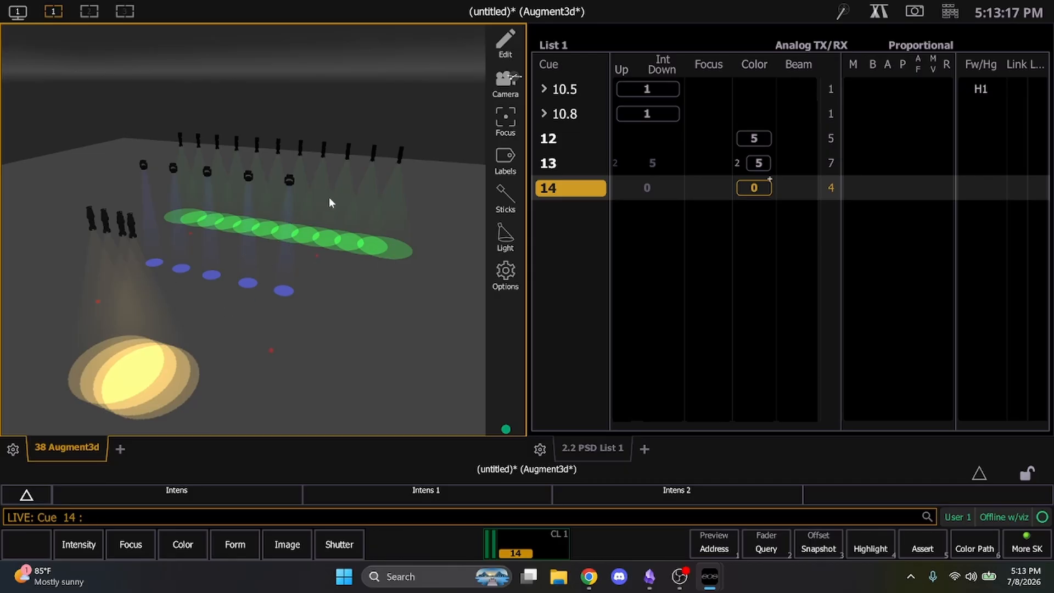
# Step: Aim channels 1 through 5 at one spot just beyond channel 5, update cue 14, and play it back from cue 13
pyautogui.moveTo(328, 196); pyautogui.dragTo(155, 186)
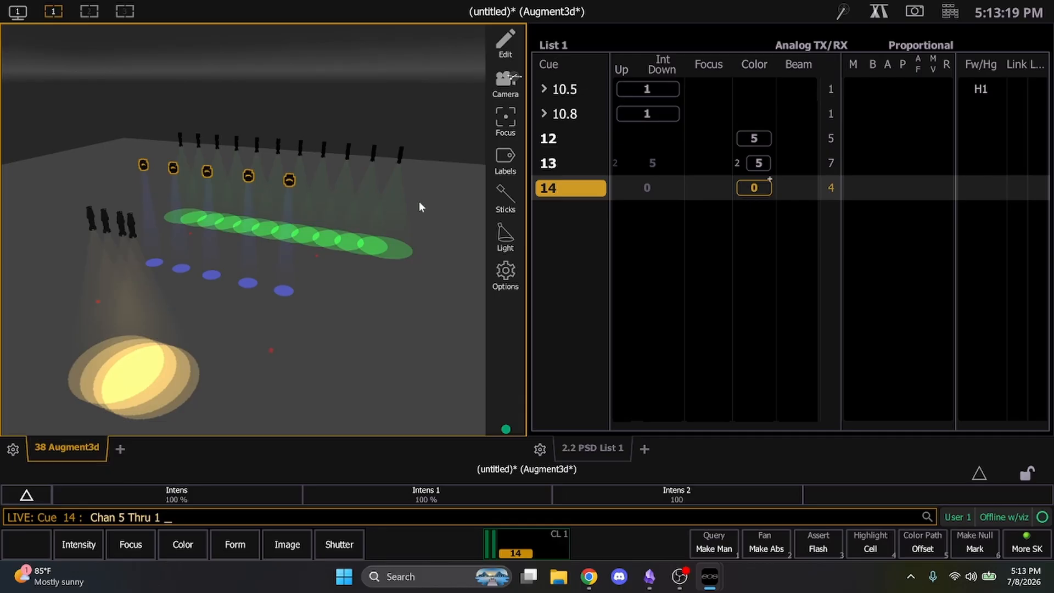
pyautogui.click(303, 181)
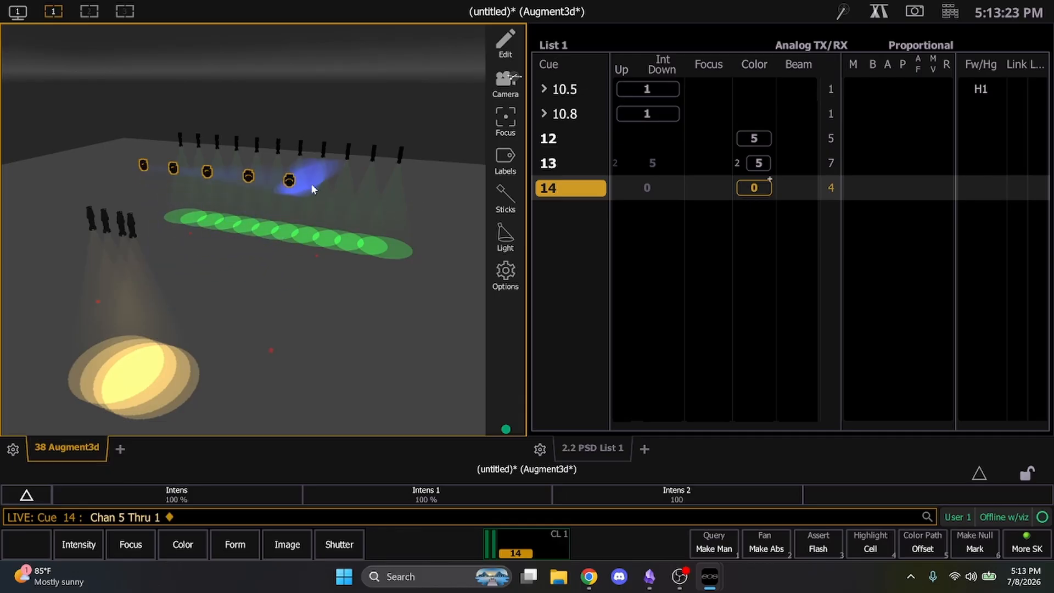
pyautogui.press('u')
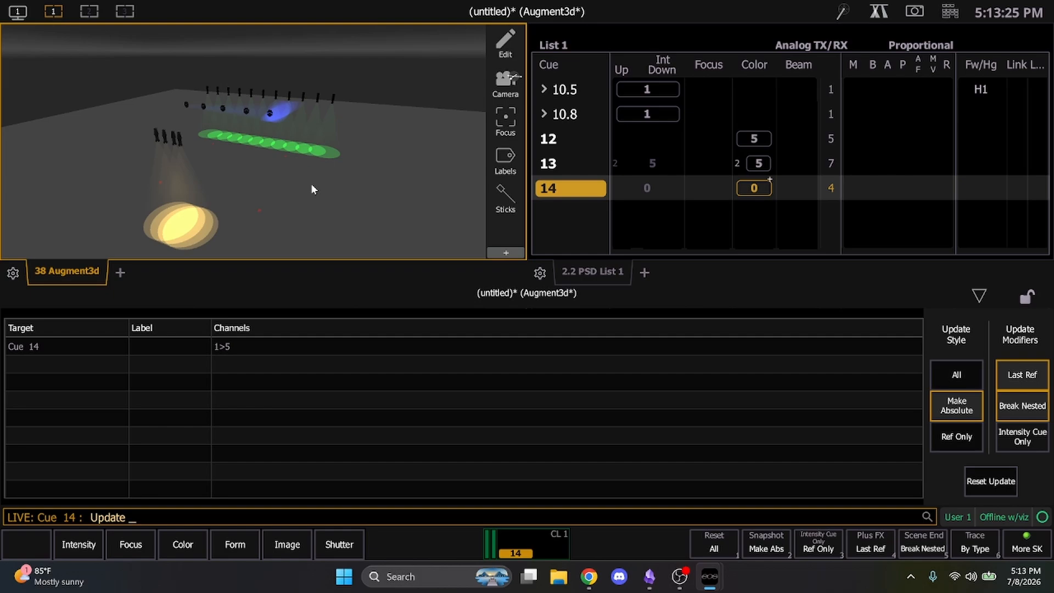
pyautogui.press('Return')
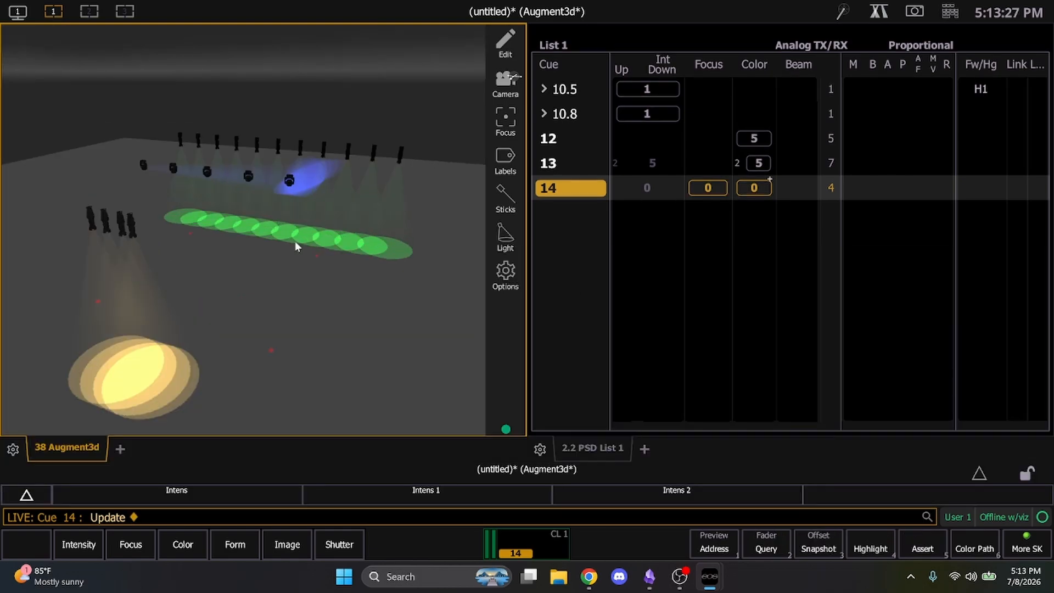
pyautogui.hotkey('ctrl', 'F11')
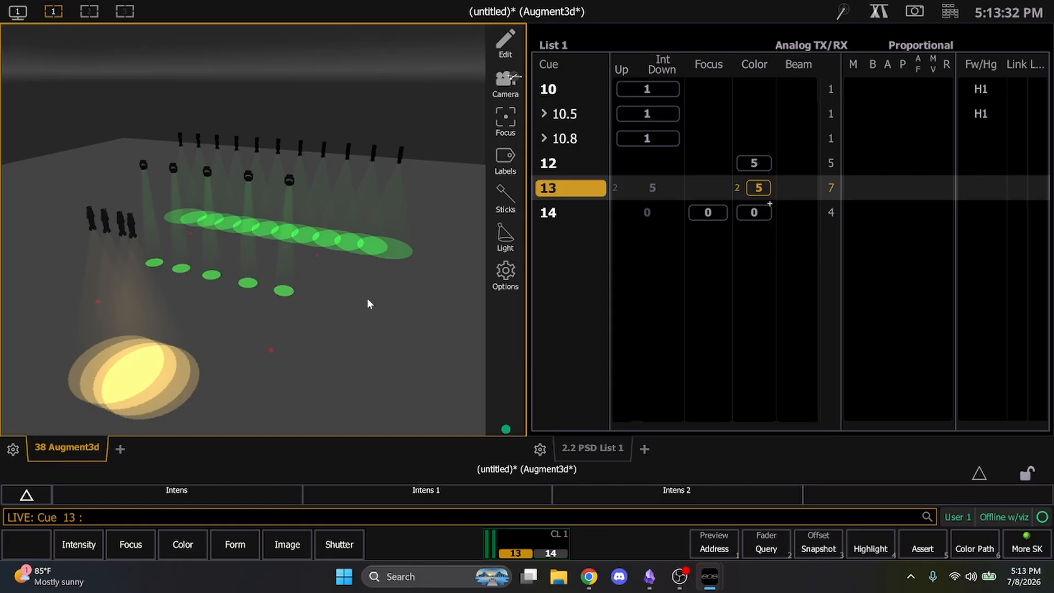
pyautogui.hotkey('ctrl', 'space')
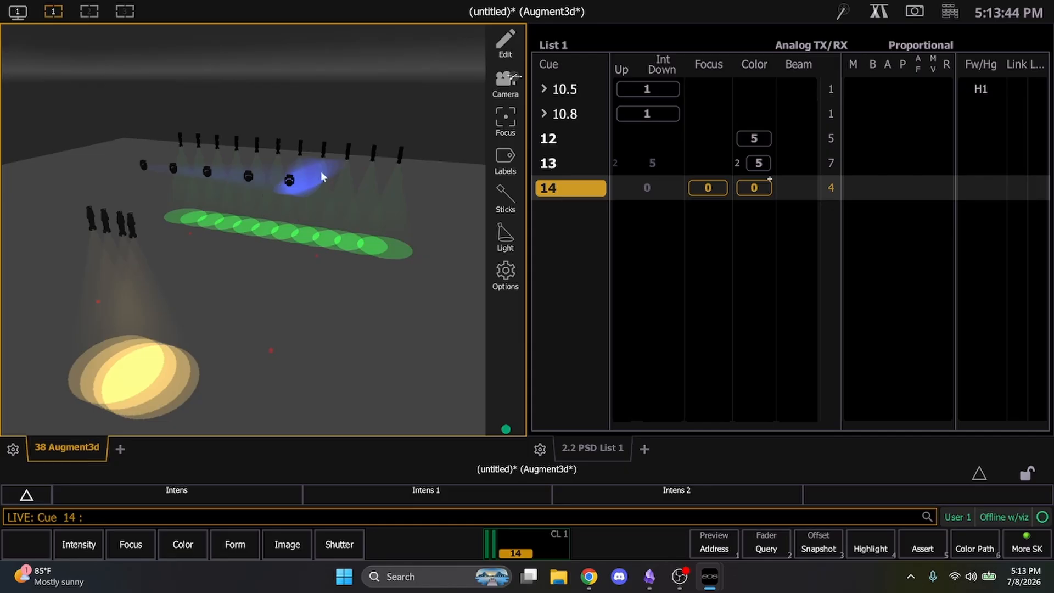
# Step: Set the focus time of channel 1 to 1 second
pyautogui.click(142, 169)
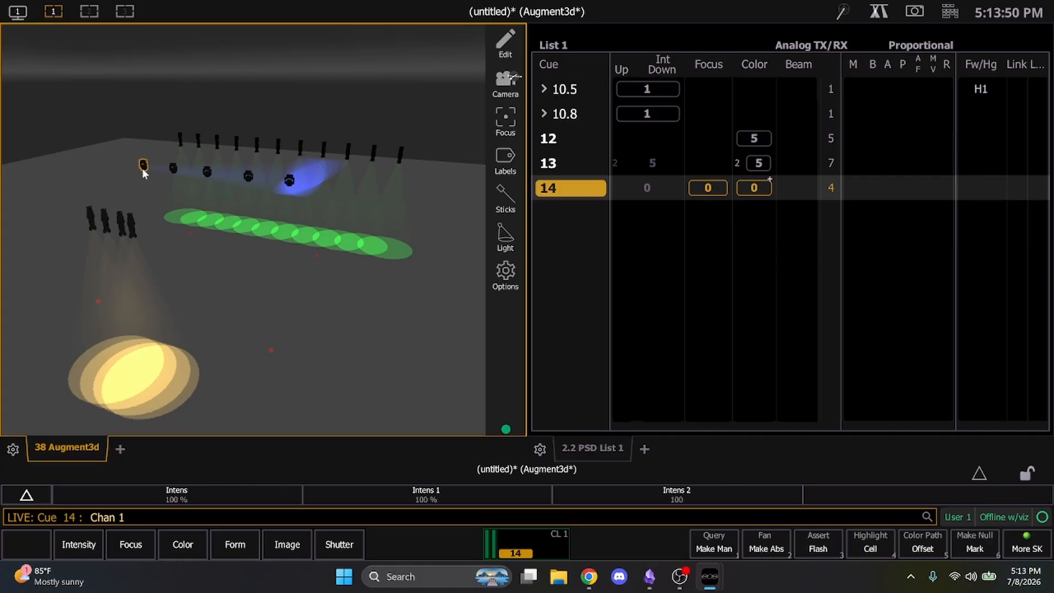
pyautogui.press('t')
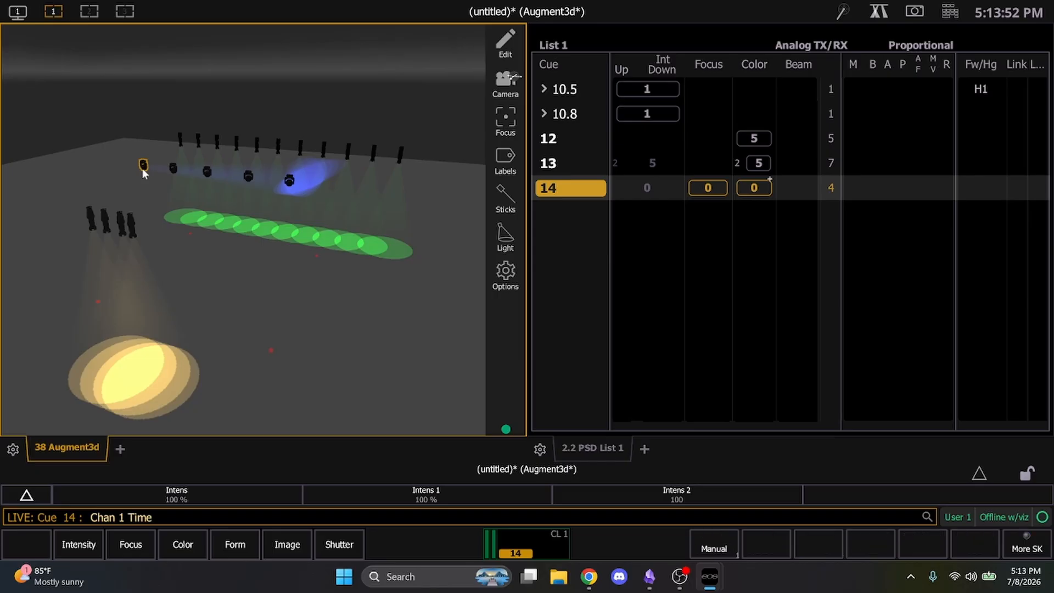
pyautogui.press('t')
pyautogui.press('BackSpace')
pyautogui.press('BackSpace')
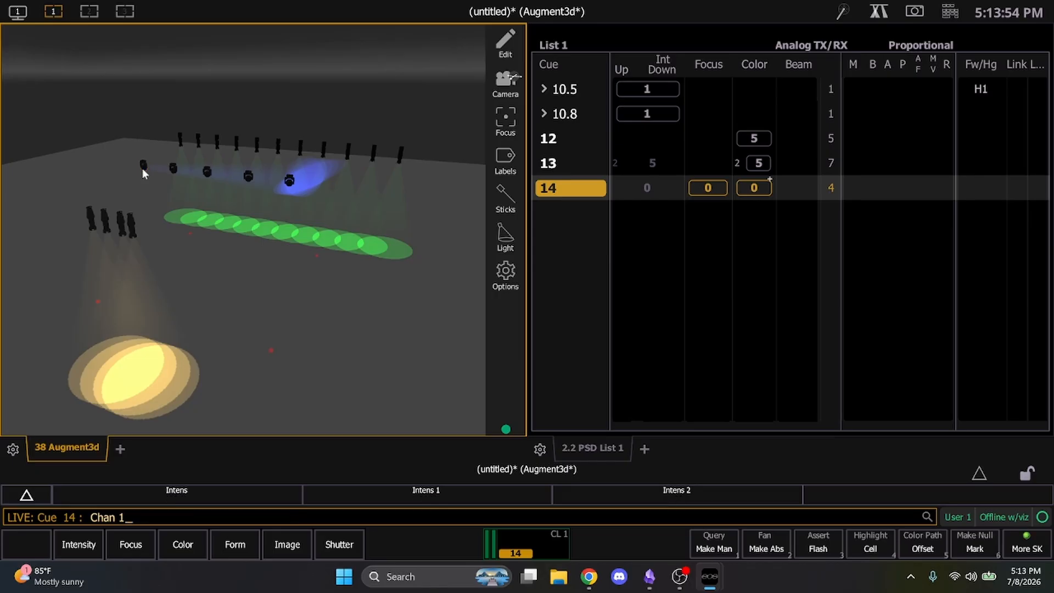
pyautogui.click(704, 184)
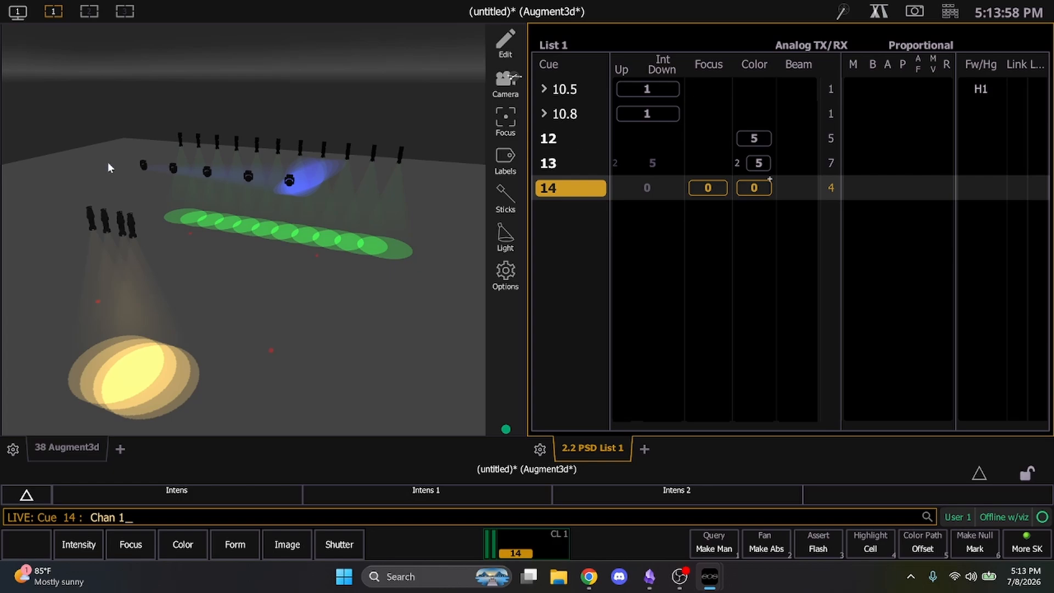
pyautogui.press('i')
pyautogui.press('i')
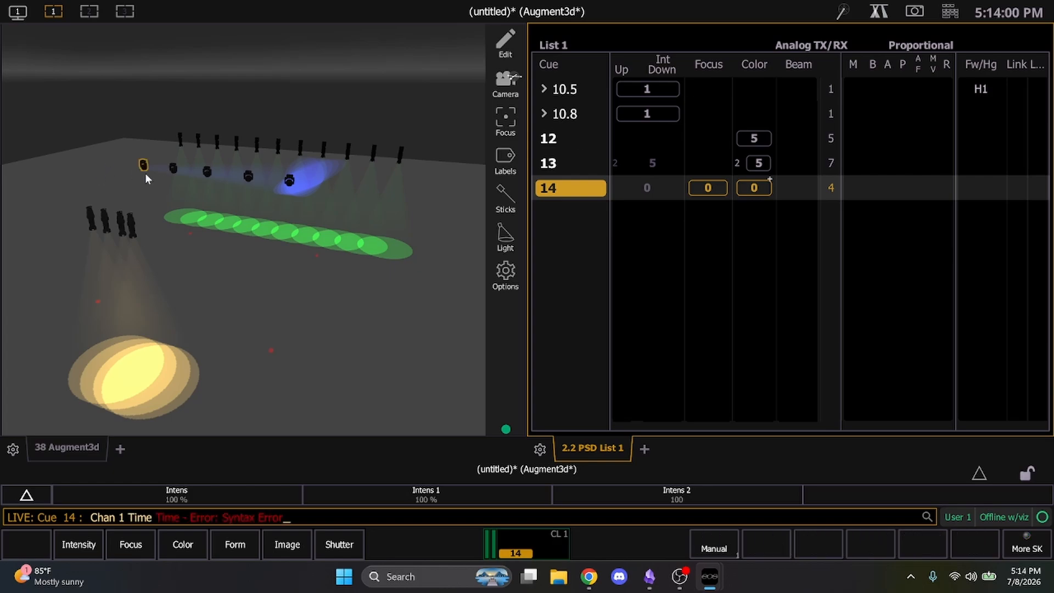
pyautogui.press('BackSpace')
pyautogui.press('BackSpace')
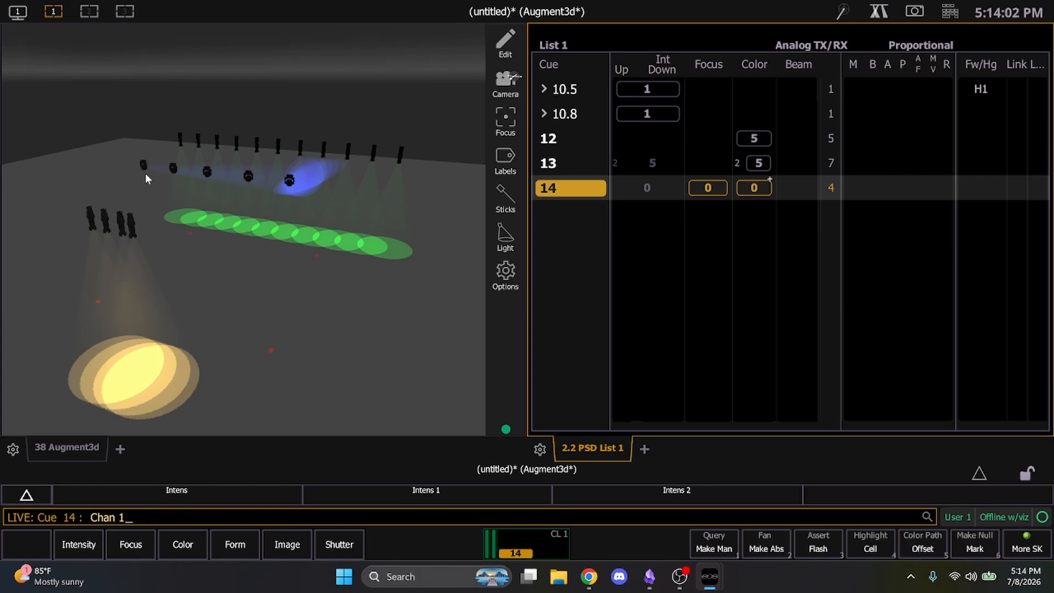
pyautogui.click(140, 546)
pyautogui.press('i')
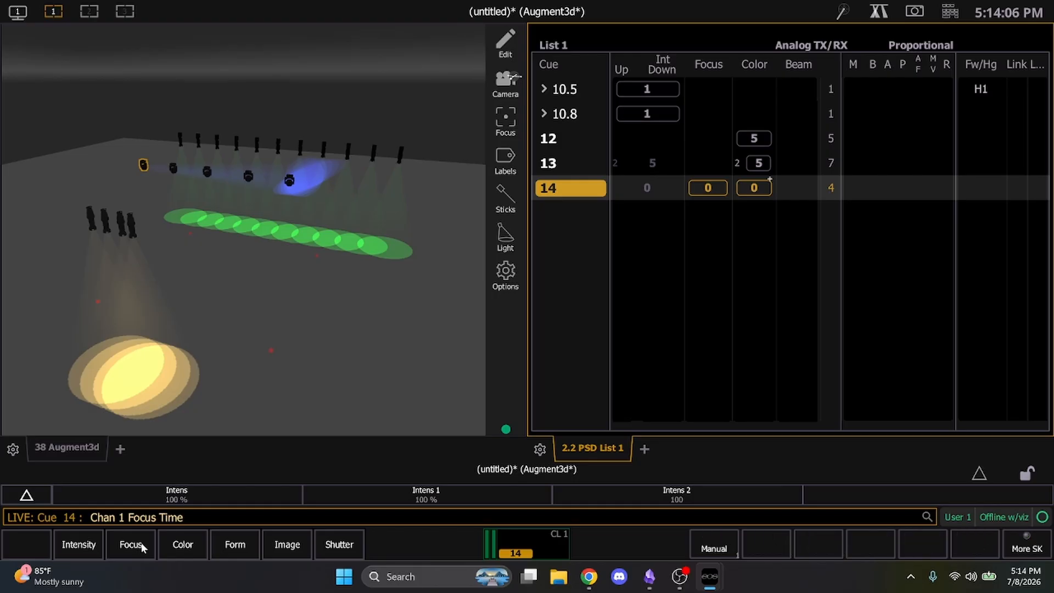
pyautogui.write('1')
pyautogui.press('Return')
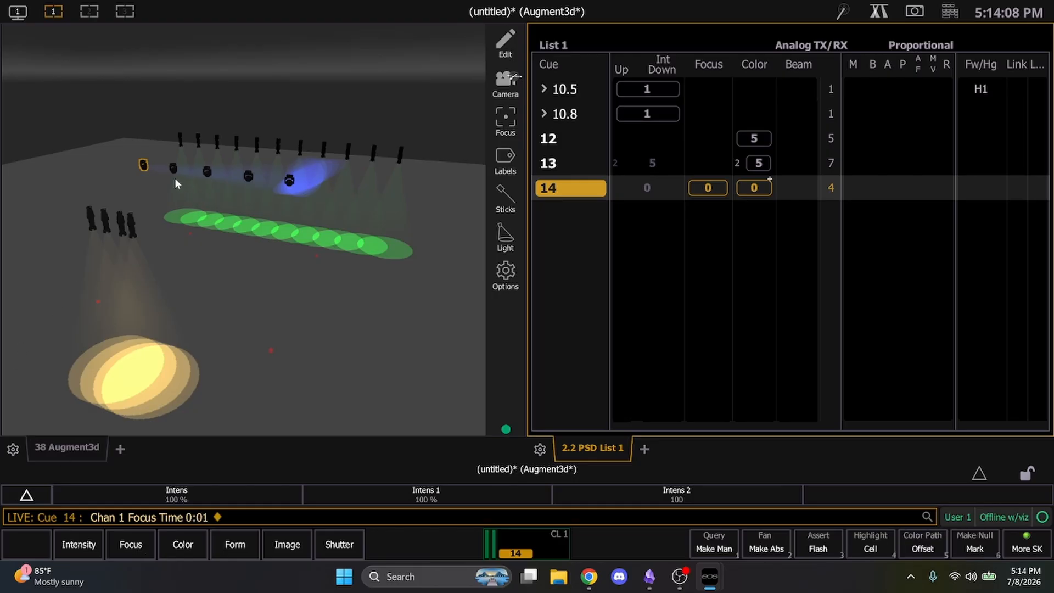
# Step: Set the focus time of channel 2 to 2 seconds
pyautogui.click(179, 185)
pyautogui.click(173, 169)
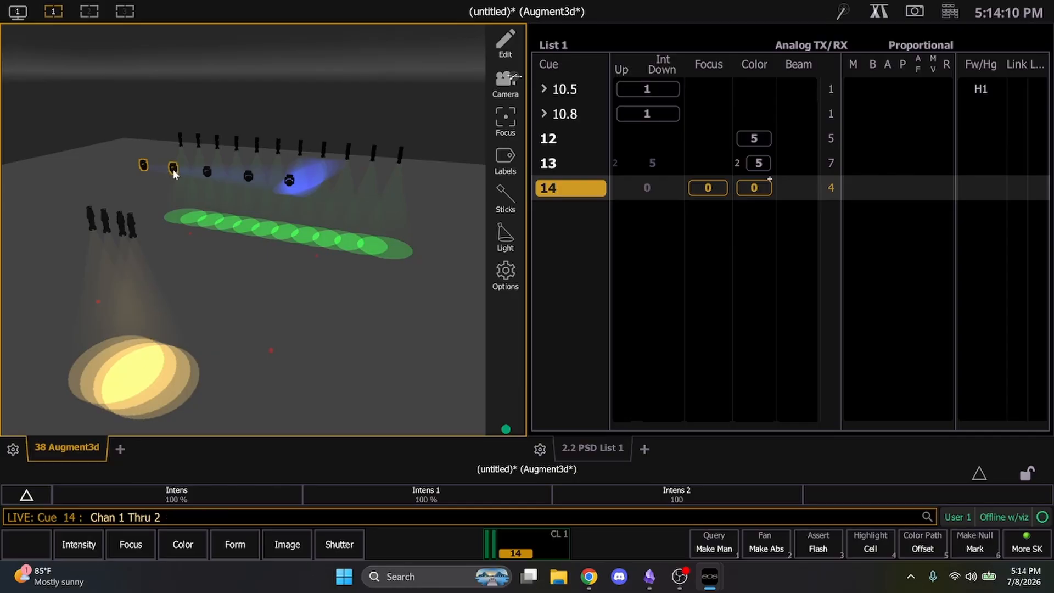
pyautogui.click(176, 186)
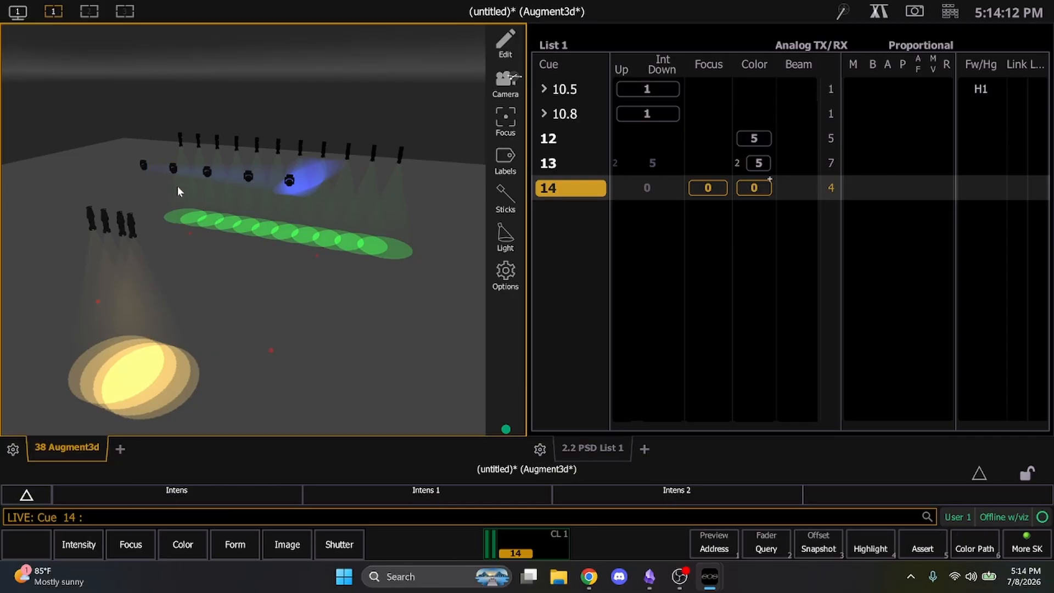
pyautogui.write('2')
pyautogui.press('Return')
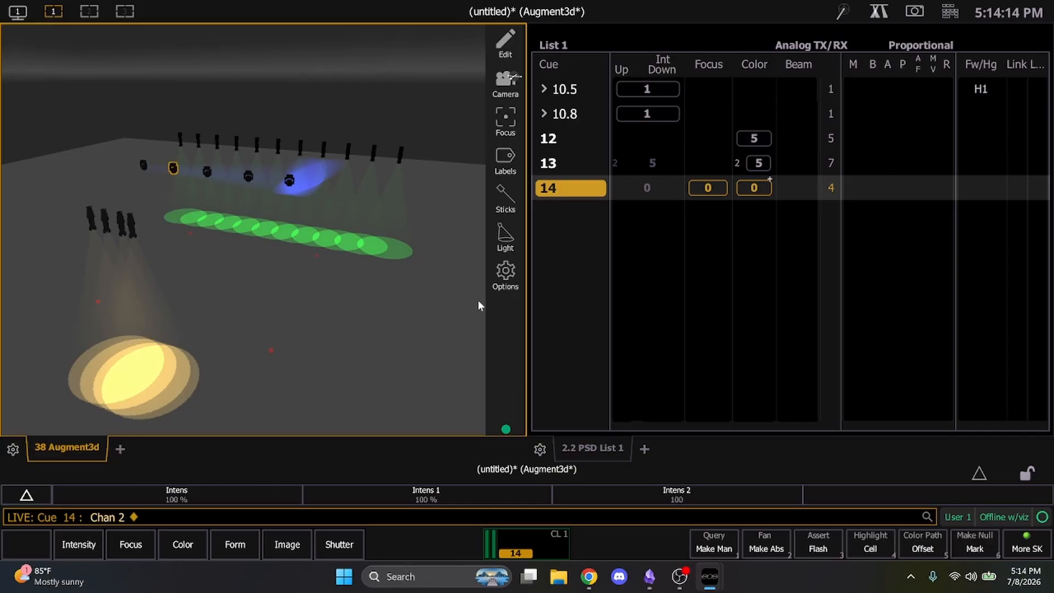
pyautogui.click(131, 552)
pyautogui.write('2')
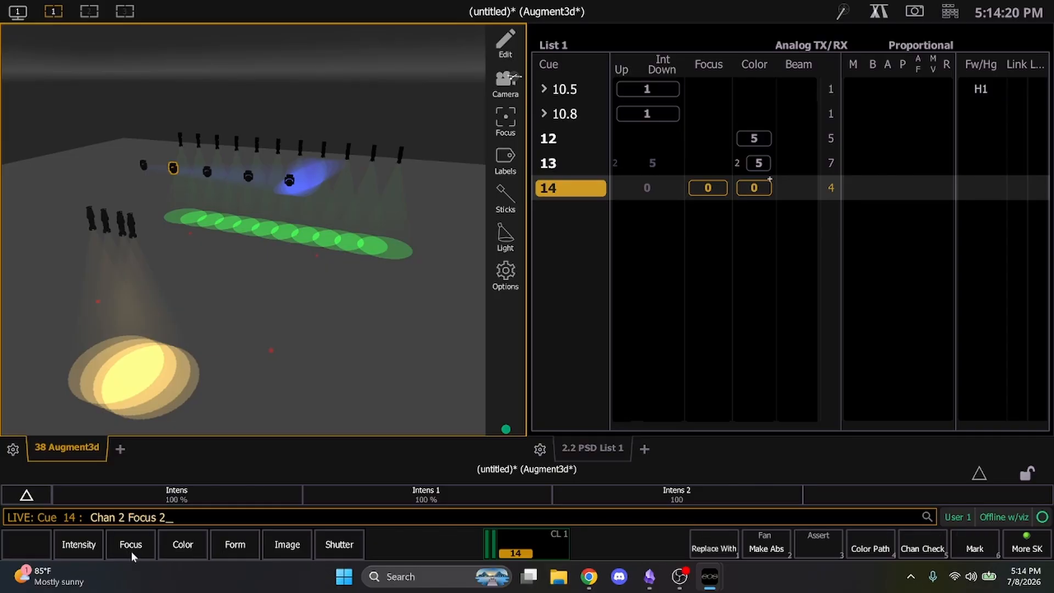
pyautogui.press('BackSpace')
pyautogui.write('i2')
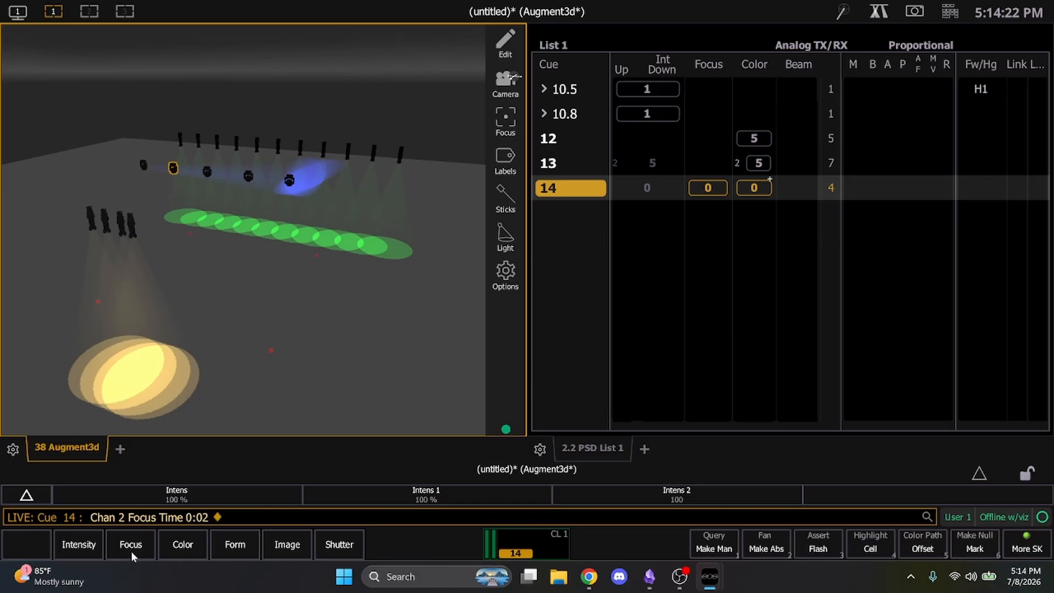
pyautogui.press('Return')
# Step: Set the focus time of channel 3 to 3 seconds
pyautogui.click(218, 189)
pyautogui.click(217, 189)
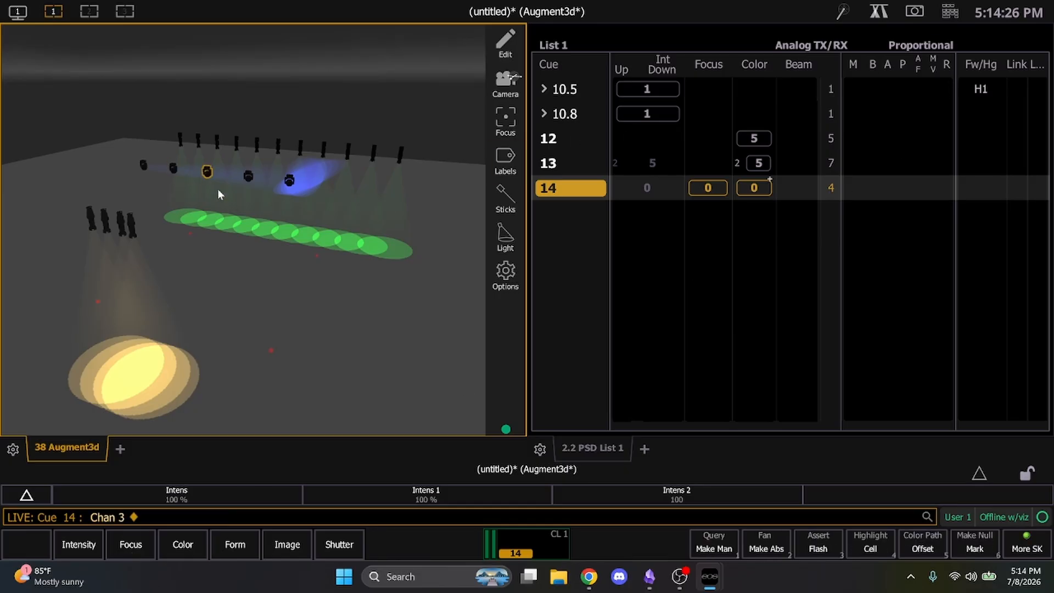
pyautogui.click(943, 16)
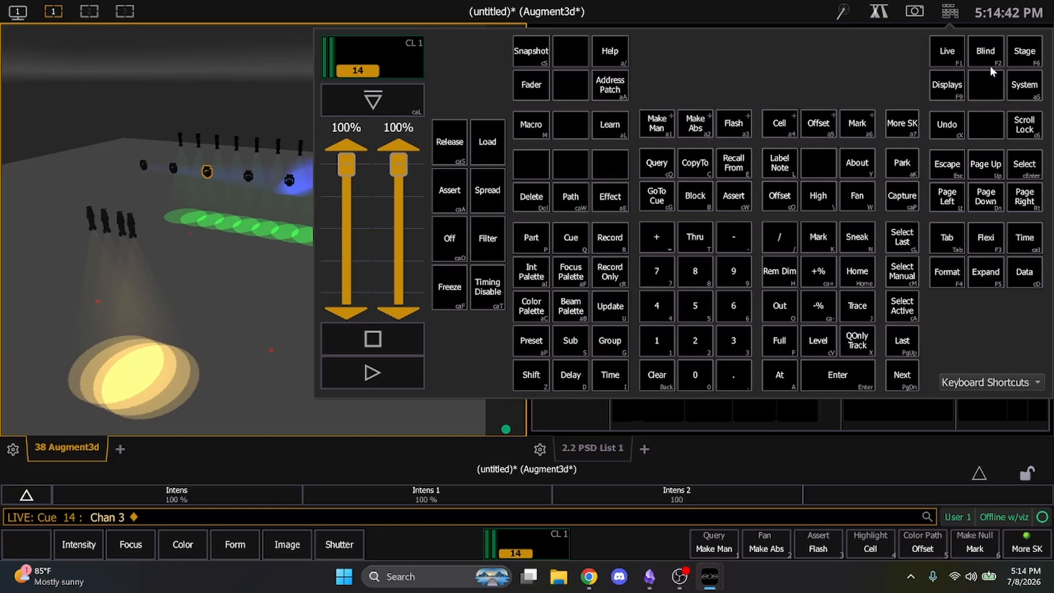
pyautogui.click(298, 364)
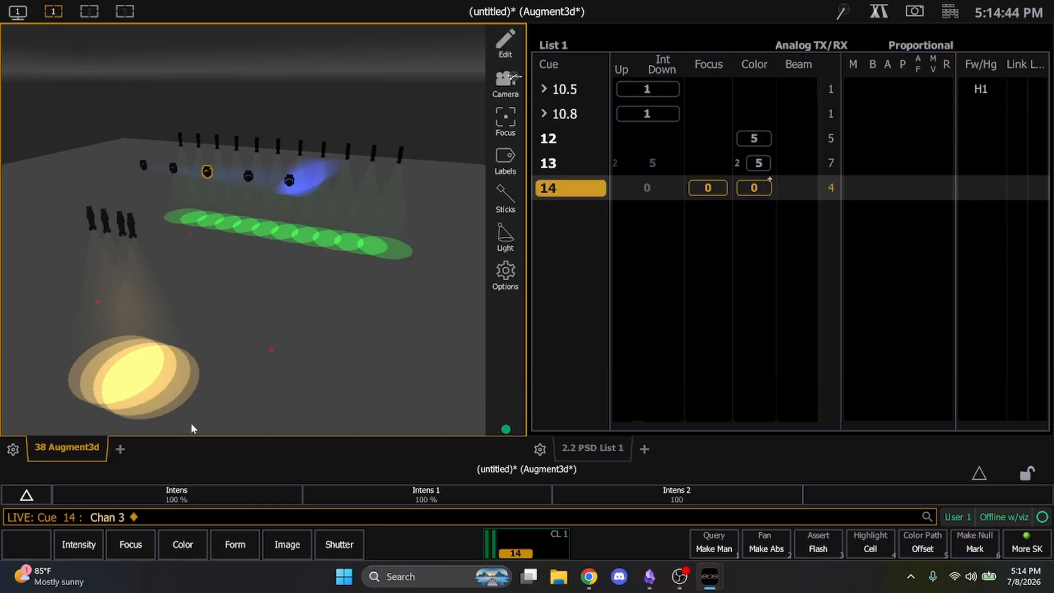
pyautogui.click(133, 546)
pyautogui.write('ime')
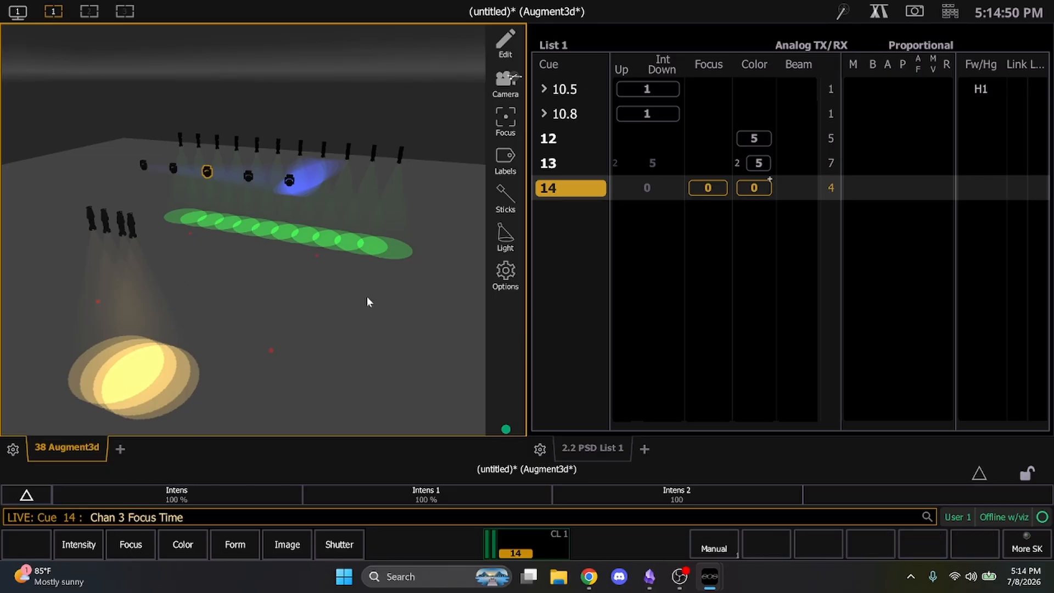
pyautogui.write('3')
pyautogui.press('Return')
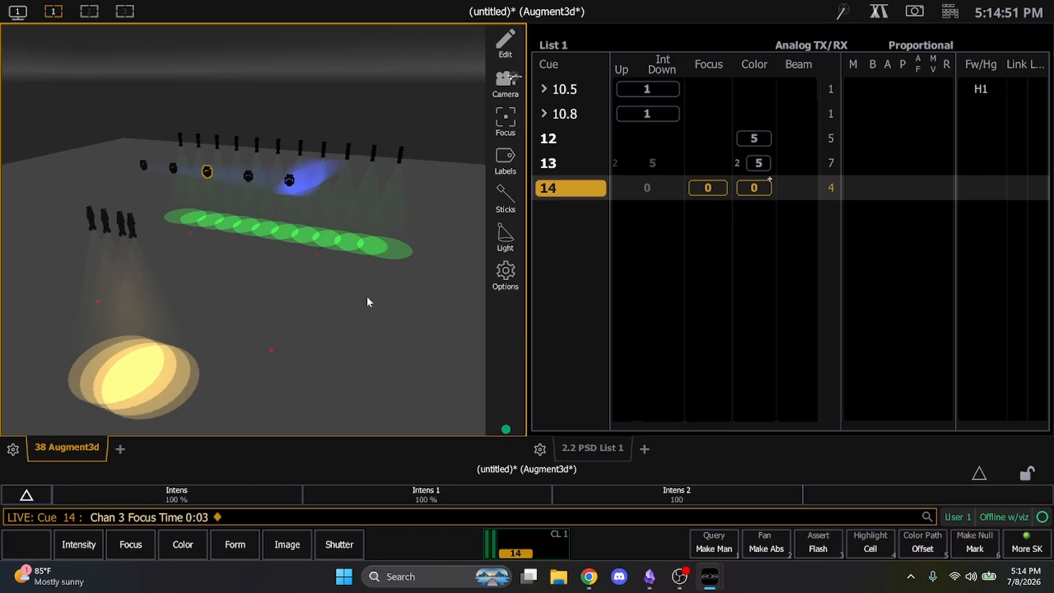
# Step: Set the focus time of channel 4 to 4 seconds
pyautogui.click(255, 189)
pyautogui.write('4')
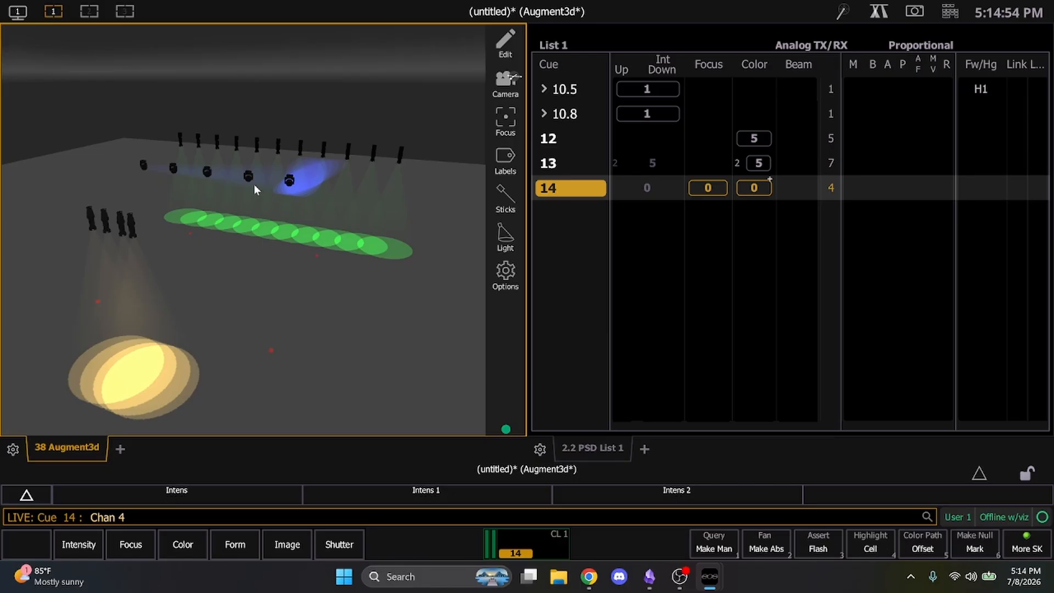
pyautogui.press('Return')
pyautogui.hotkey('alt', 'f')
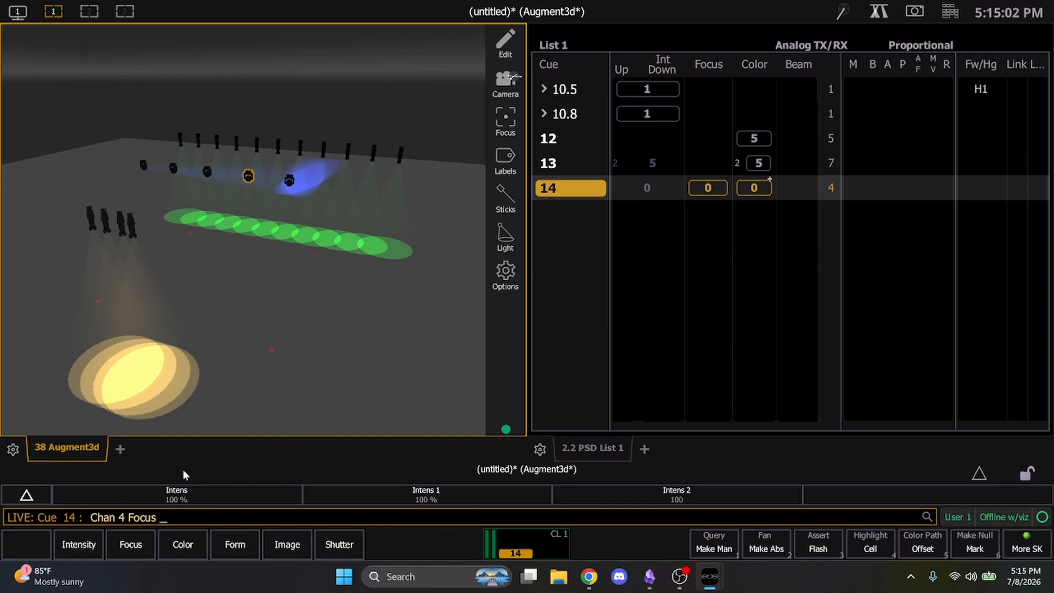
pyautogui.write('4')
pyautogui.press('BackSpace')
pyautogui.write('i4')
pyautogui.press('Return')
# Step: Set the focus time of channel 5 to 5 seconds and update cue 14 with the channel focus times
pyautogui.write('5')
pyautogui.press('F2')
pyautogui.write('ime')
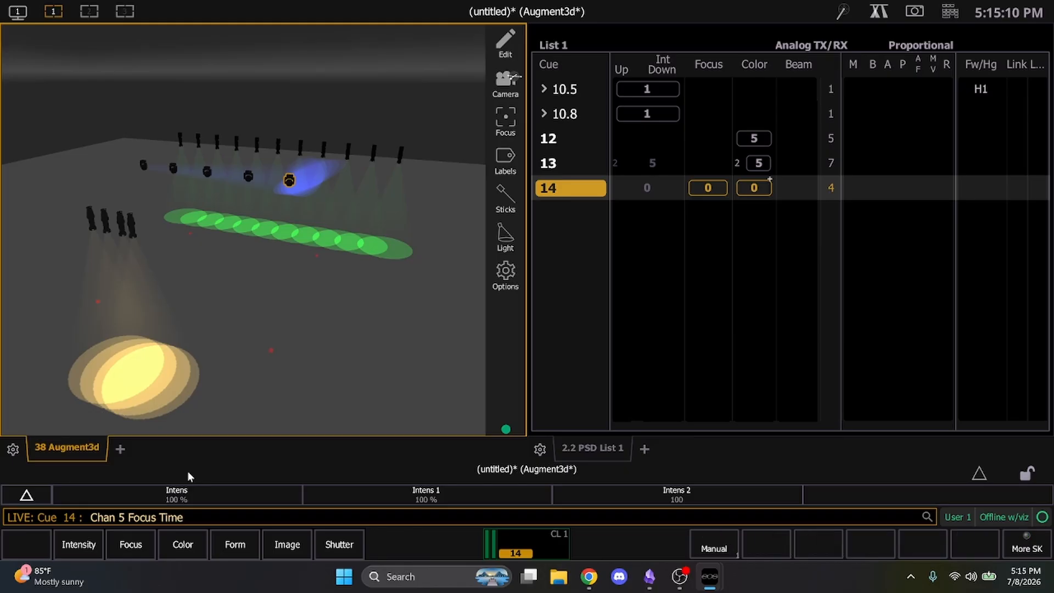
pyautogui.write('5')
pyautogui.press('Return')
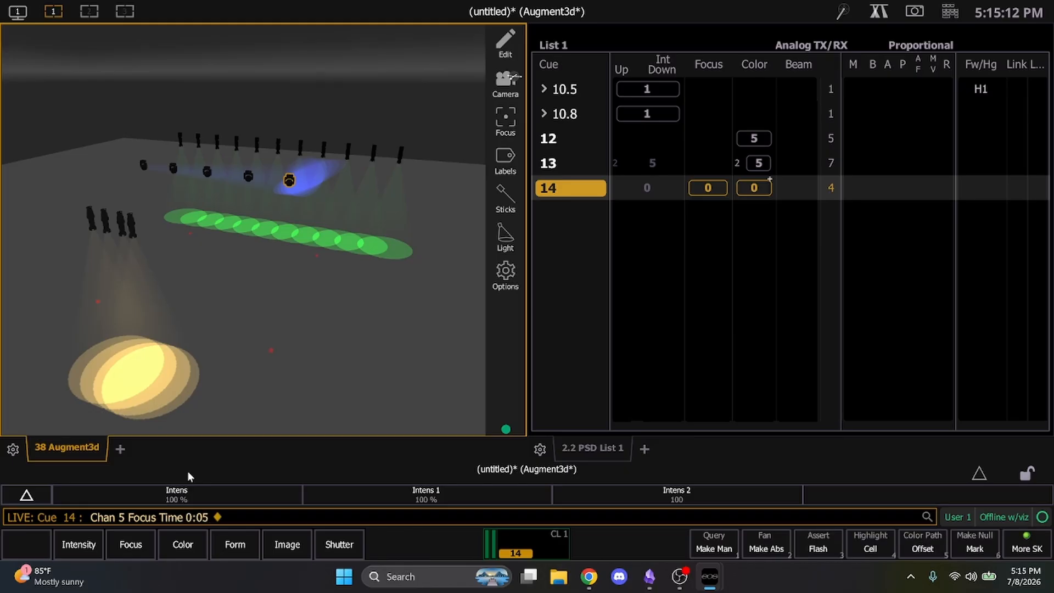
pyautogui.press('u')
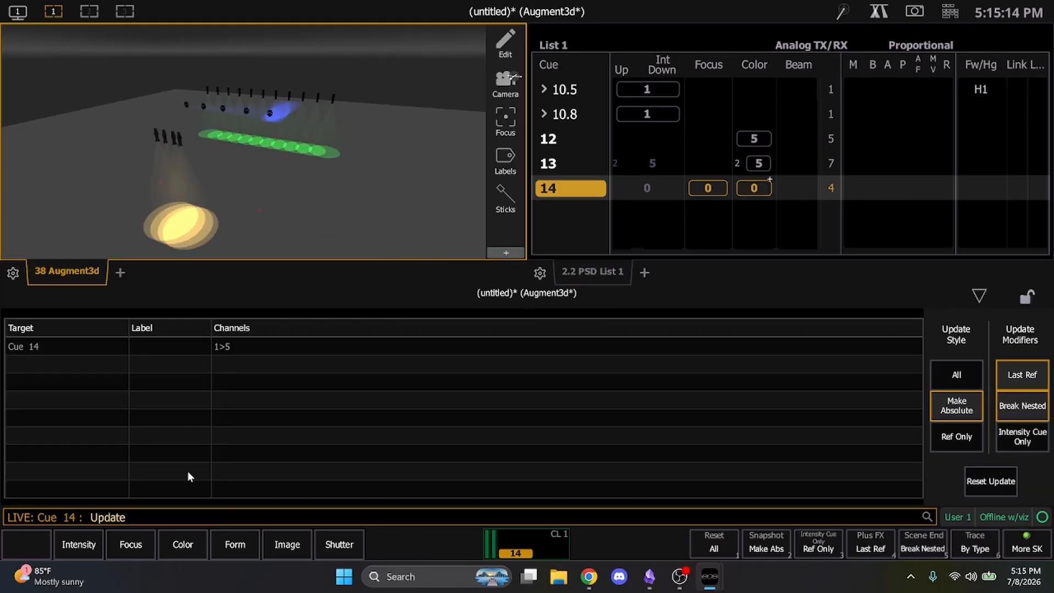
pyautogui.press('Return')
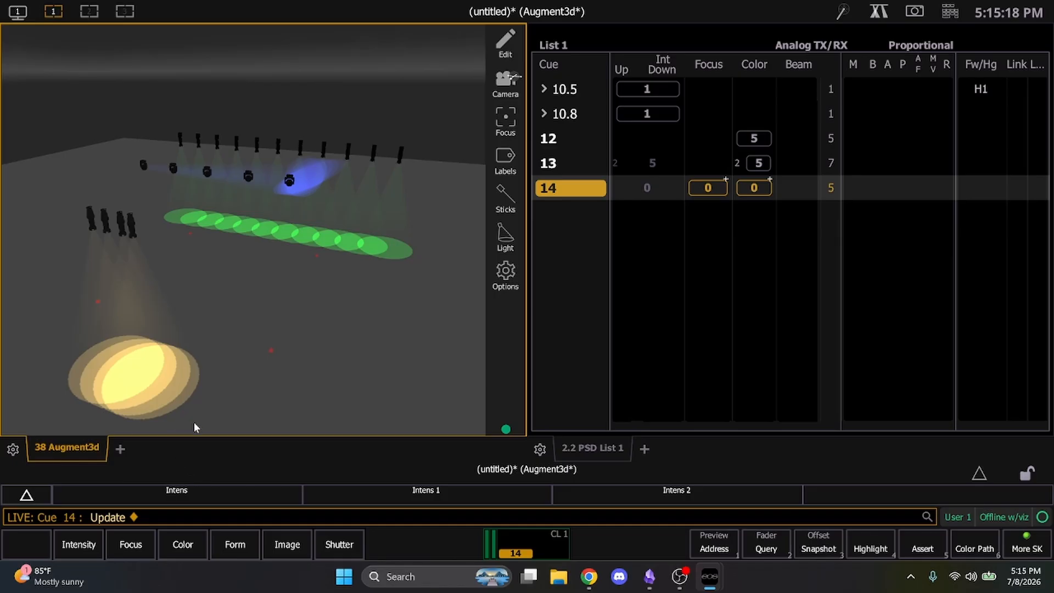
# Step: Return to cue 13 and play back cue 14 twice to watch the staggered focus moves
pyautogui.hotkey('ctrl', 'space')
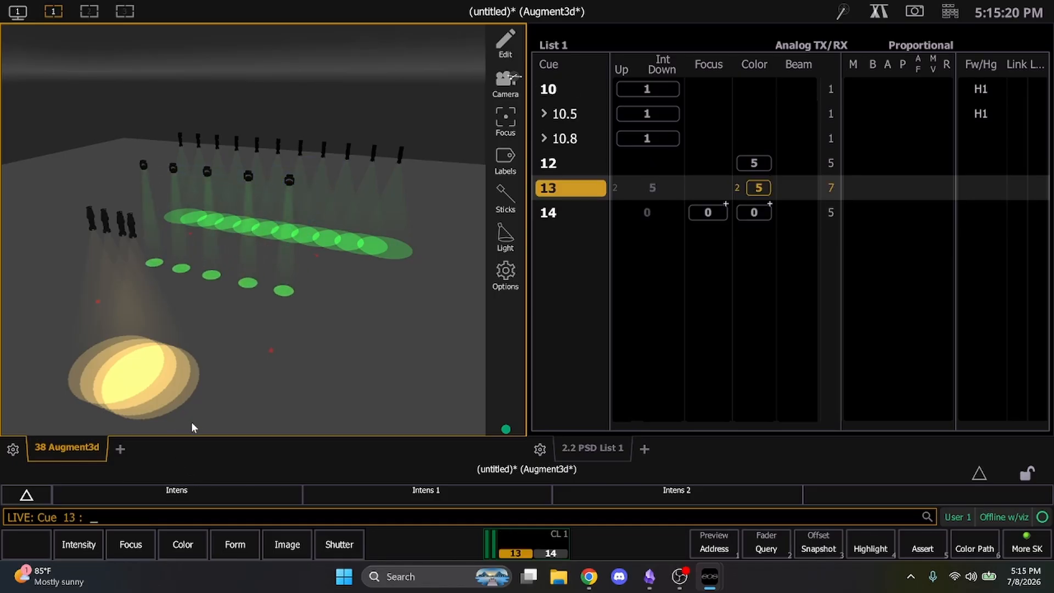
pyautogui.hotkey('ctrl', 'space')
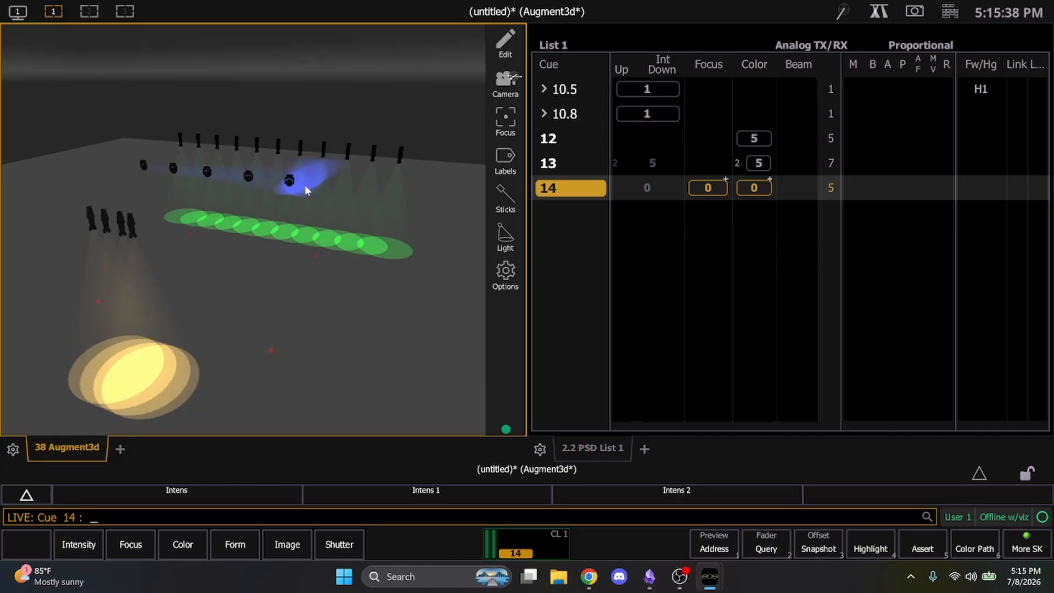
pyautogui.hotkey('ctrl', 'F11')
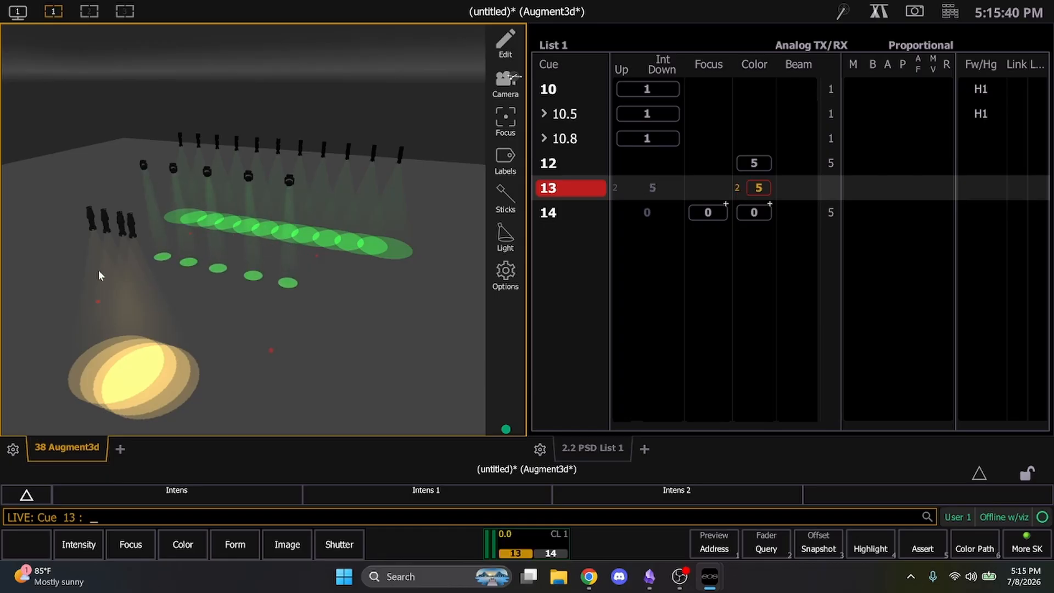
pyautogui.hotkey('ctrl', 'shift', 'space')
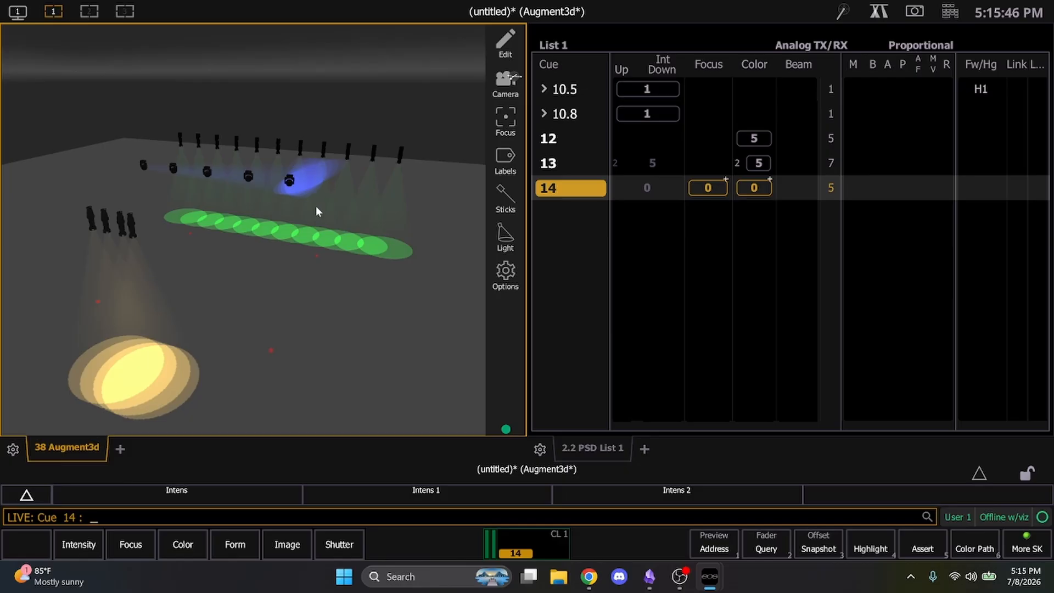
# Step: Give channel 1 a delay of 1 second and channel 2 a delay of 2 seconds
pyautogui.click(143, 165)
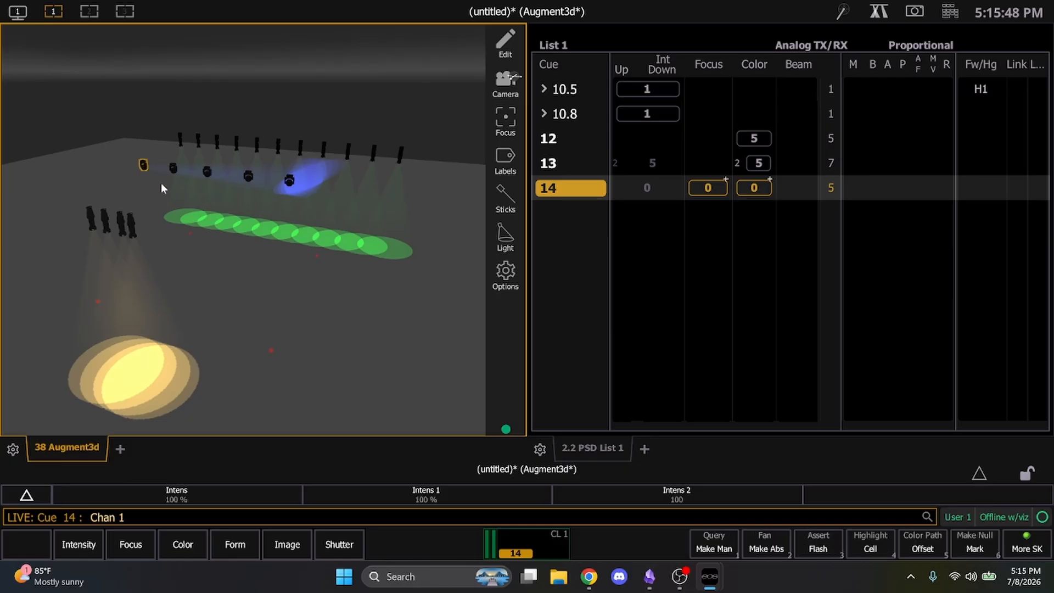
pyautogui.write('d1')
pyautogui.press('Return')
pyautogui.keyDown('shift'); pyautogui.click(172, 168); pyautogui.keyUp('shift')
pyautogui.press('BackSpace')
pyautogui.write('2d2')
pyautogui.press('Return')
# Step: Give channels 3, 4 and 5 delays of 3, 4 and 5 seconds respectively, and update cue 14
pyautogui.write('3d3')
pyautogui.press('Return')
pyautogui.write('4d4 Delay')
pyautogui.press('Return')
pyautogui.write('5d5')
pyautogui.press('Return')
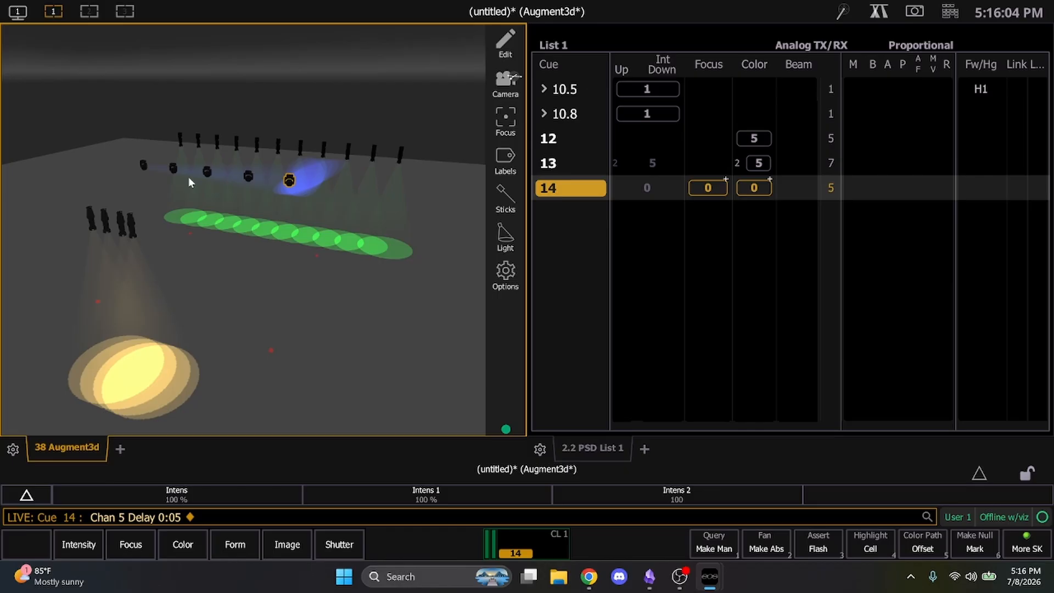
pyautogui.press('u')
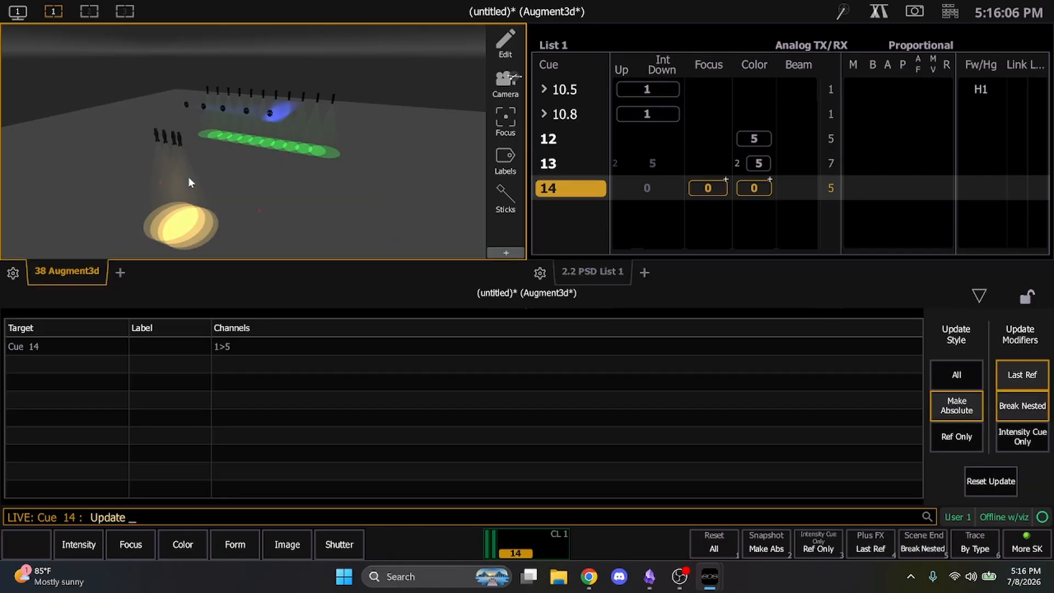
pyautogui.press('Return')
# Step: Return to cue 13, play back the transition into cue 14, and bring up the virtual keypad
pyautogui.hotkey('ctrl', 'F11')
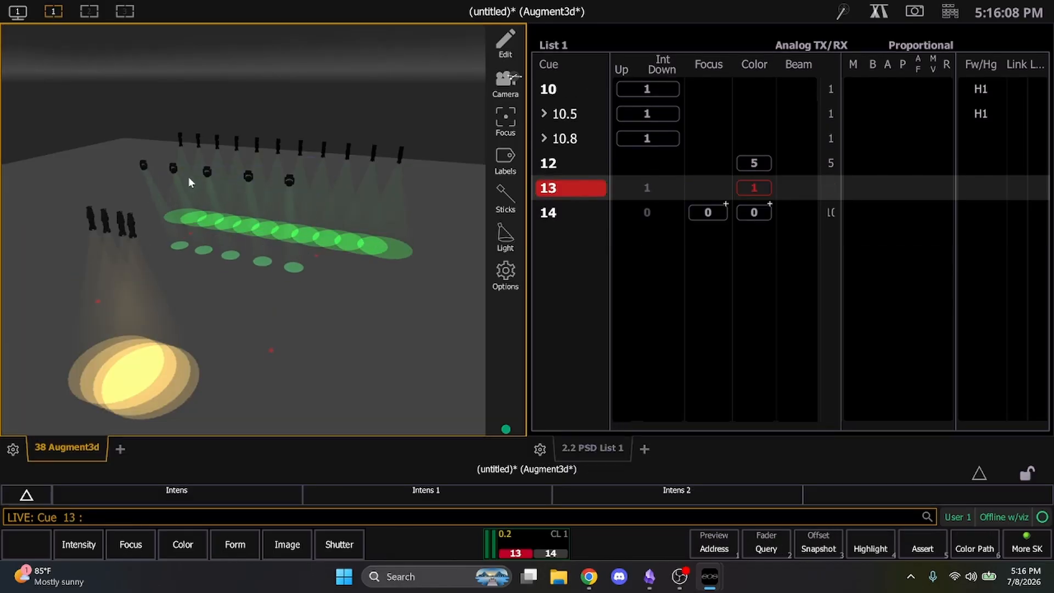
pyautogui.hotkey('ctrl', 'F12')
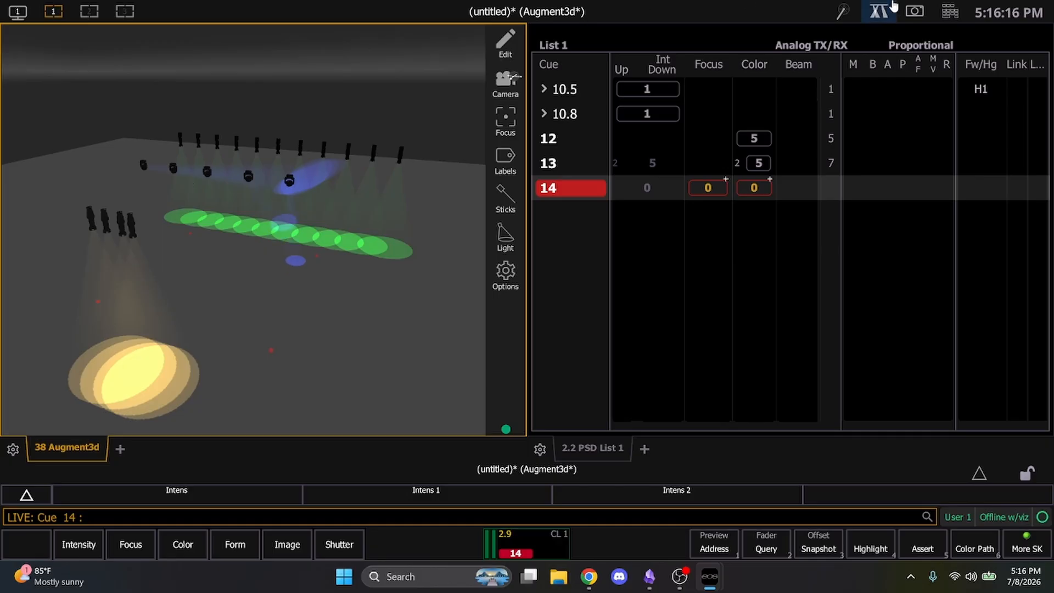
pyautogui.click(952, 16)
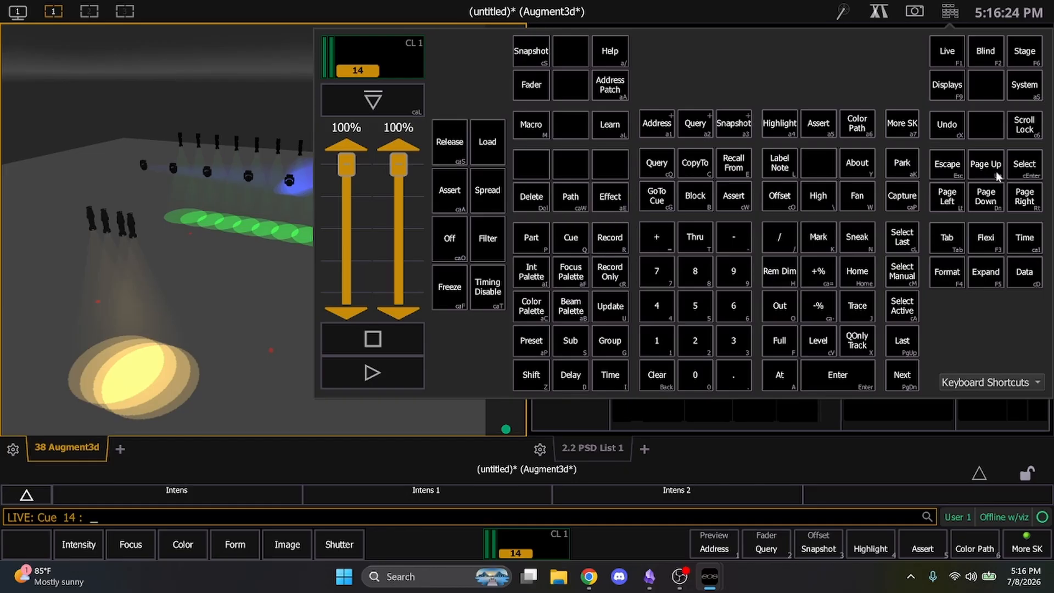
# Step: Undo the last Update command, then step back one cue and rerun cue 14
pyautogui.click(950, 125)
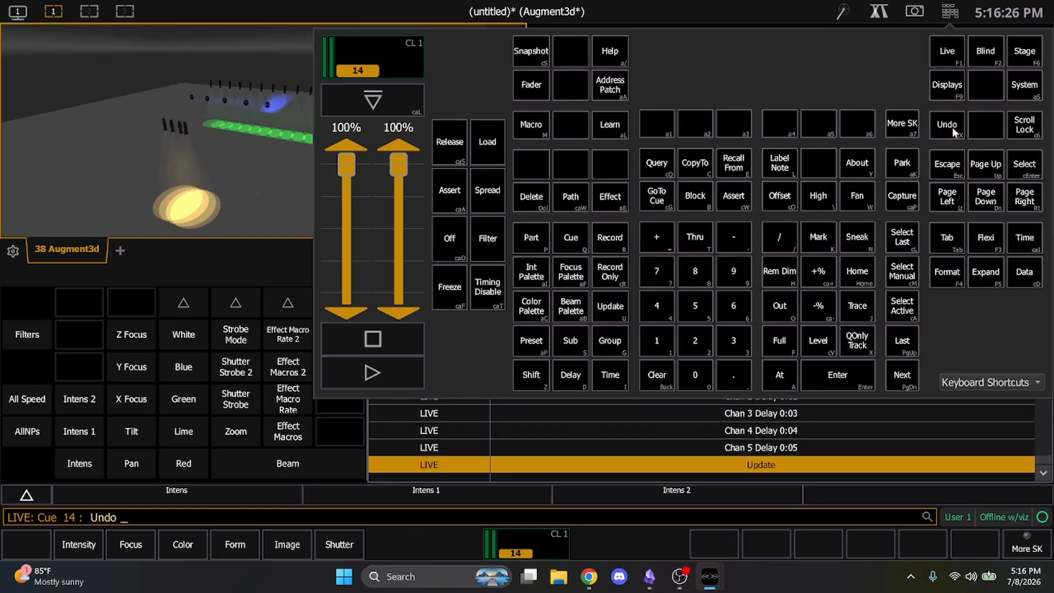
pyautogui.press('Return')
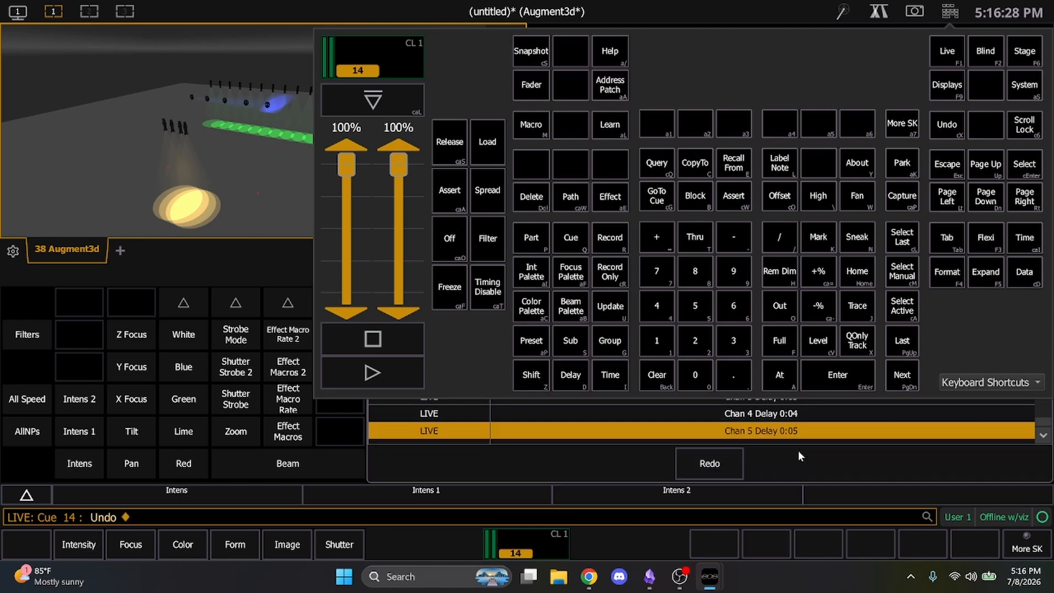
pyautogui.click(137, 137)
pyautogui.press('BackSpace')
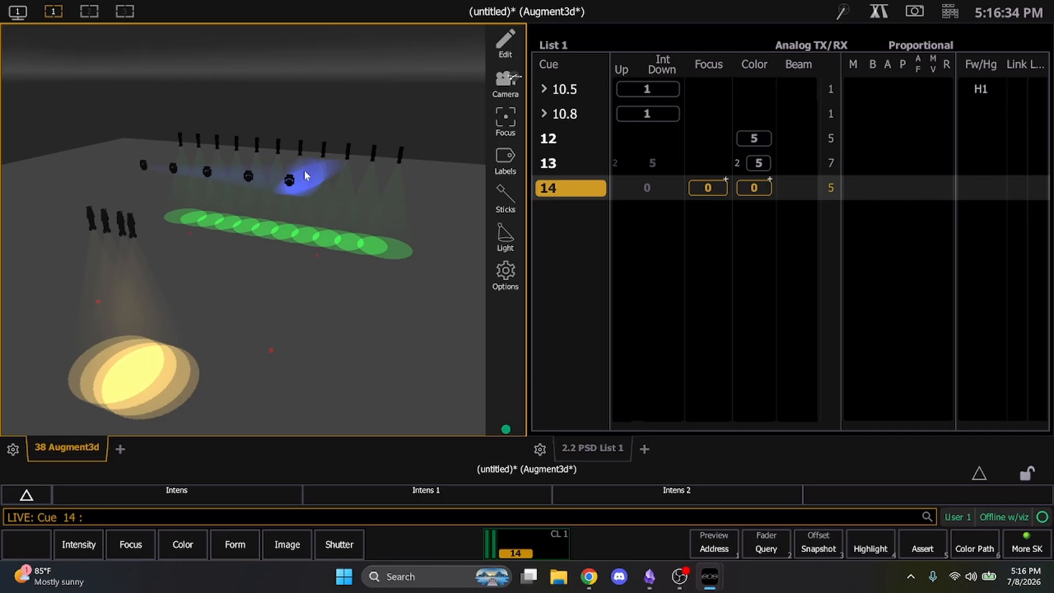
pyautogui.press('F11')
pyautogui.hotkey('ctrl', 'space')
# Step: Set the color delay to 1 second for channel 1 and 2 seconds for channel 2
pyautogui.write('1')
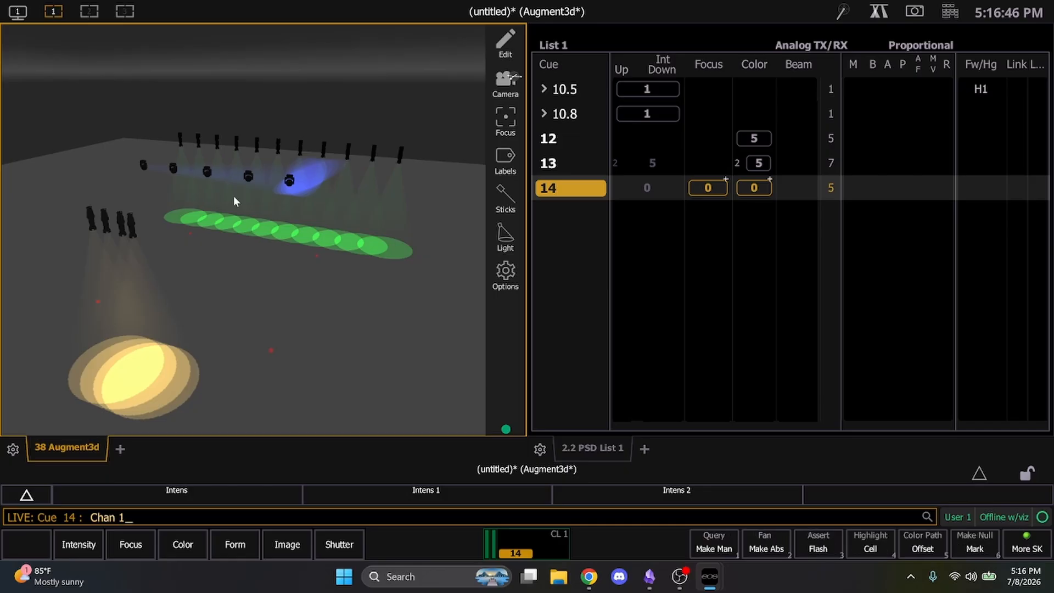
pyautogui.press('Return')
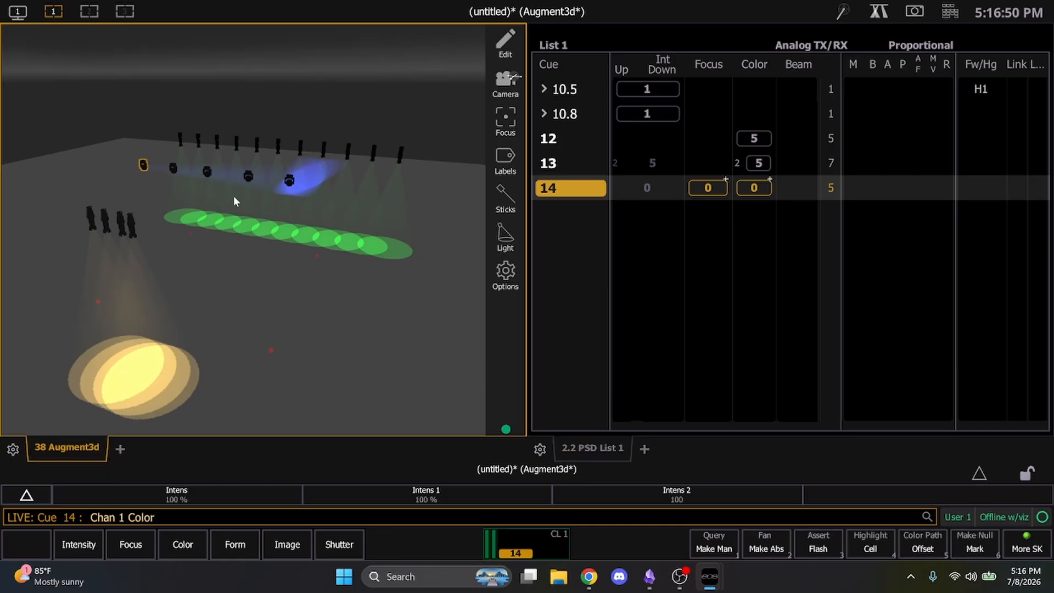
pyautogui.write('d1')
pyautogui.press('Return')
pyautogui.write('2')
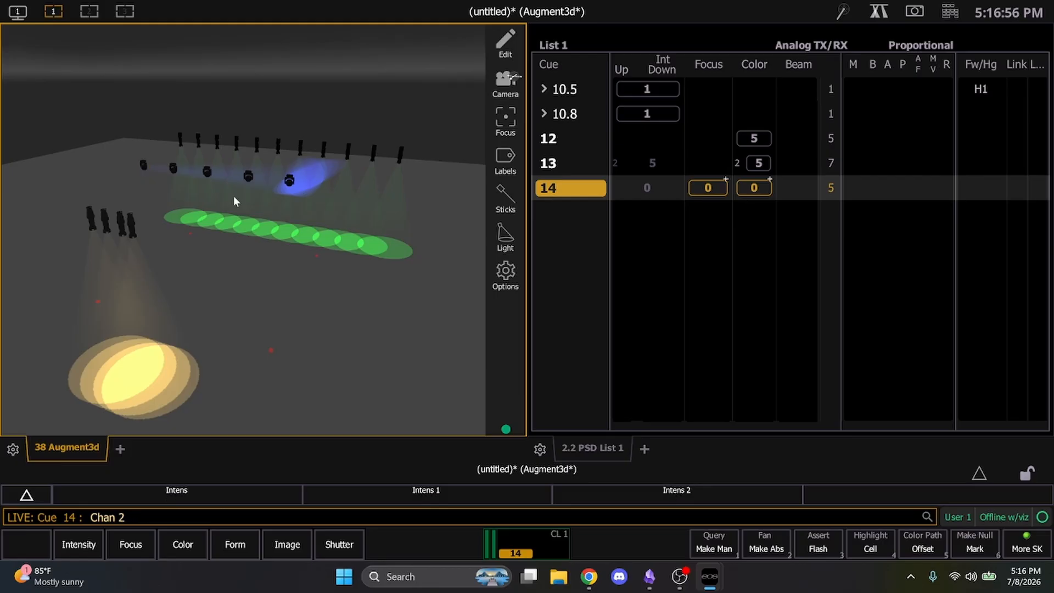
pyautogui.hotkey('alt', 'c')
pyautogui.write('d2')
pyautogui.press('Return')
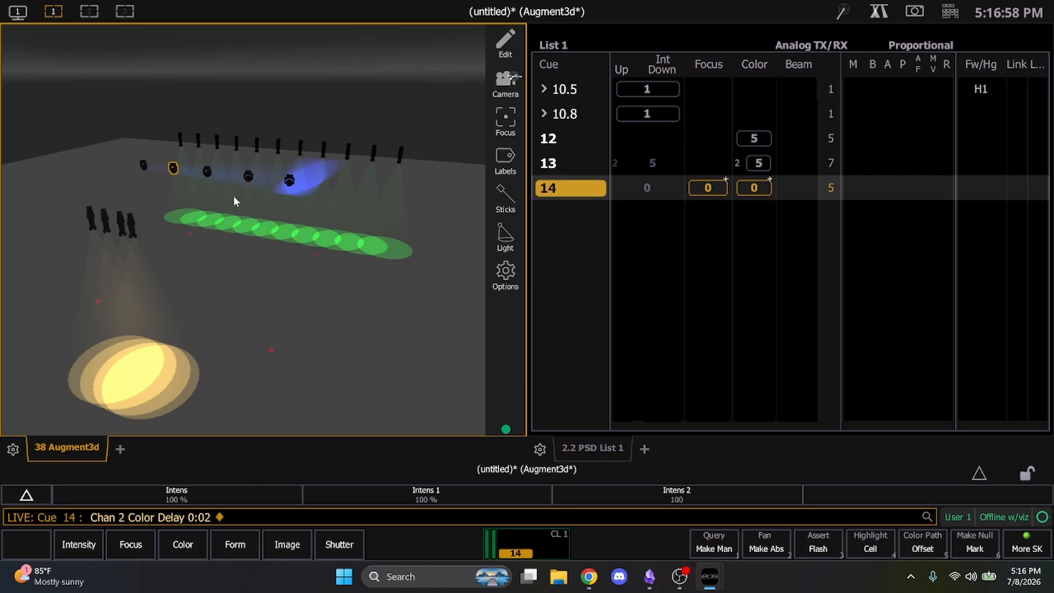
# Step: Set the color delay to 3 seconds for channel 3 and 4 seconds for channel 4
pyautogui.write('3')
pyautogui.hotkey('alt', 'c')
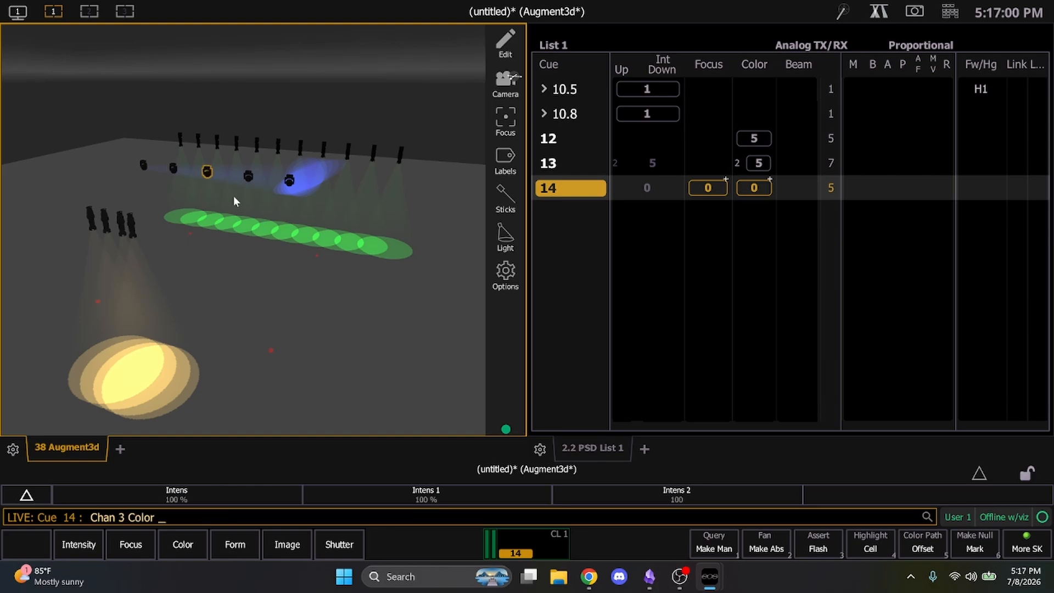
pyautogui.write('d3')
pyautogui.press('Return')
pyautogui.write('4')
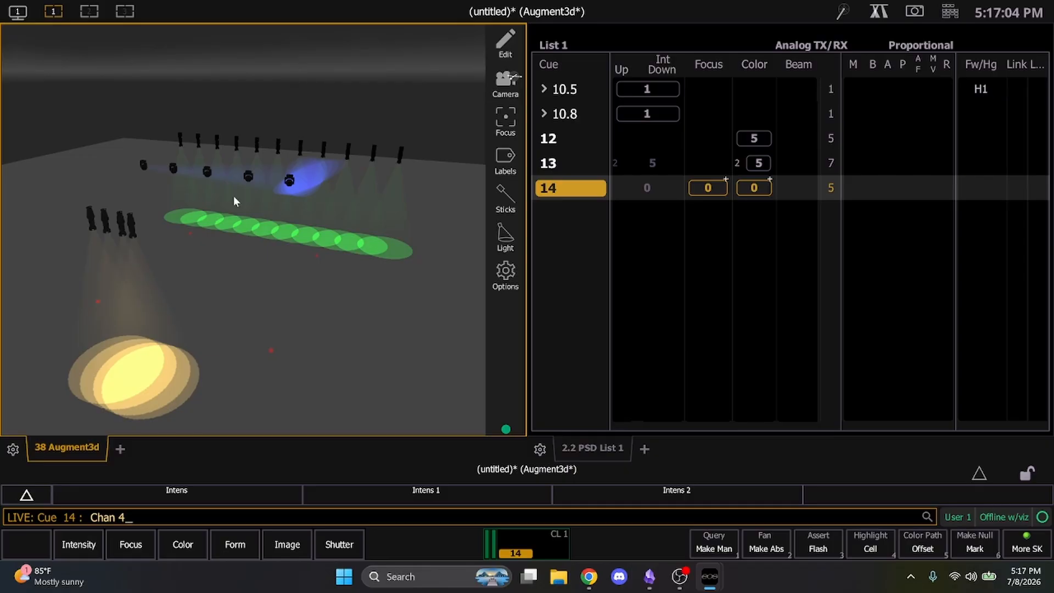
pyautogui.hotkey('alt', 'c')
pyautogui.write('d4')
pyautogui.press('Return')
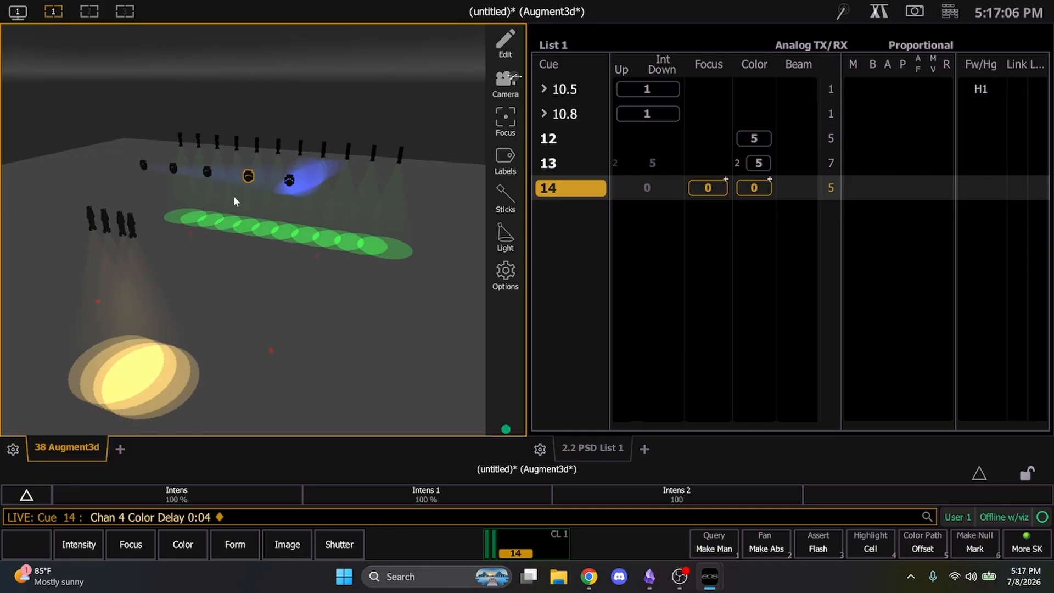
# Step: Set channel 5's color delay to 5 seconds and update cue 14
pyautogui.write('5')
pyautogui.hotkey('alt', 'c')
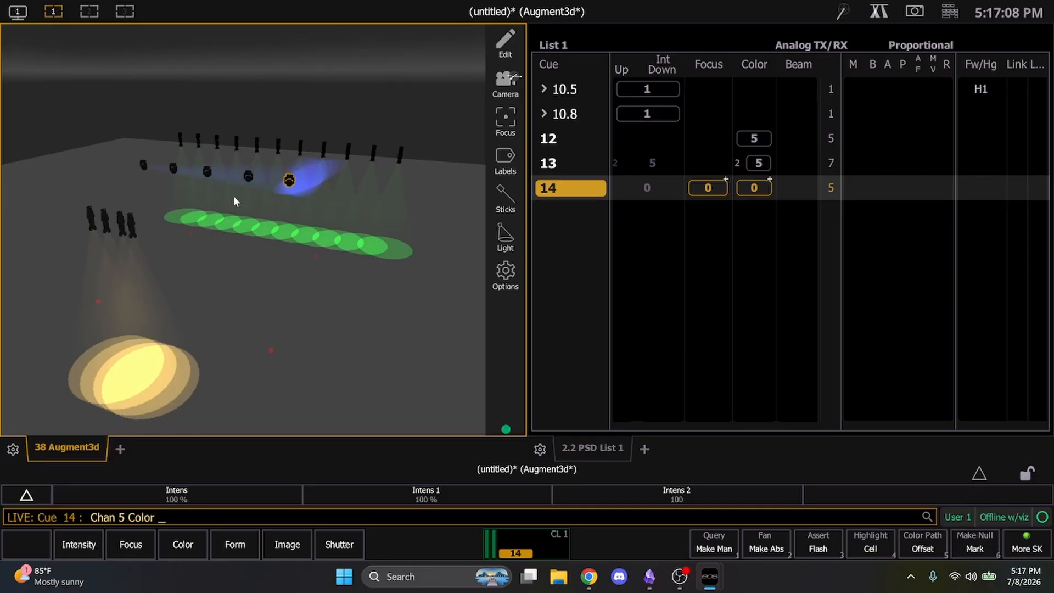
pyautogui.write('d5')
pyautogui.press('Return')
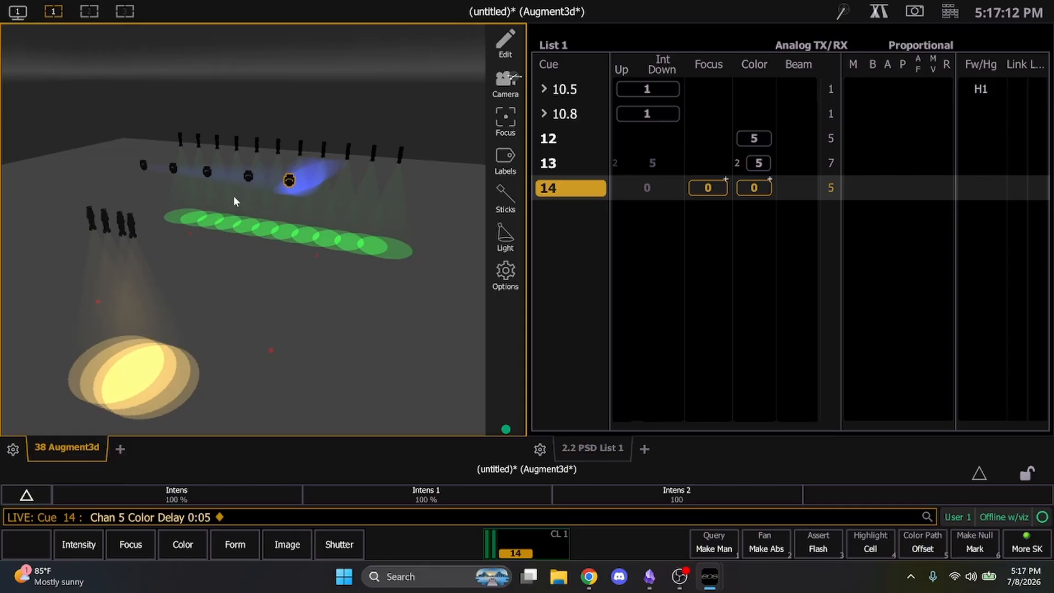
pyautogui.press('u')
pyautogui.press('Return')
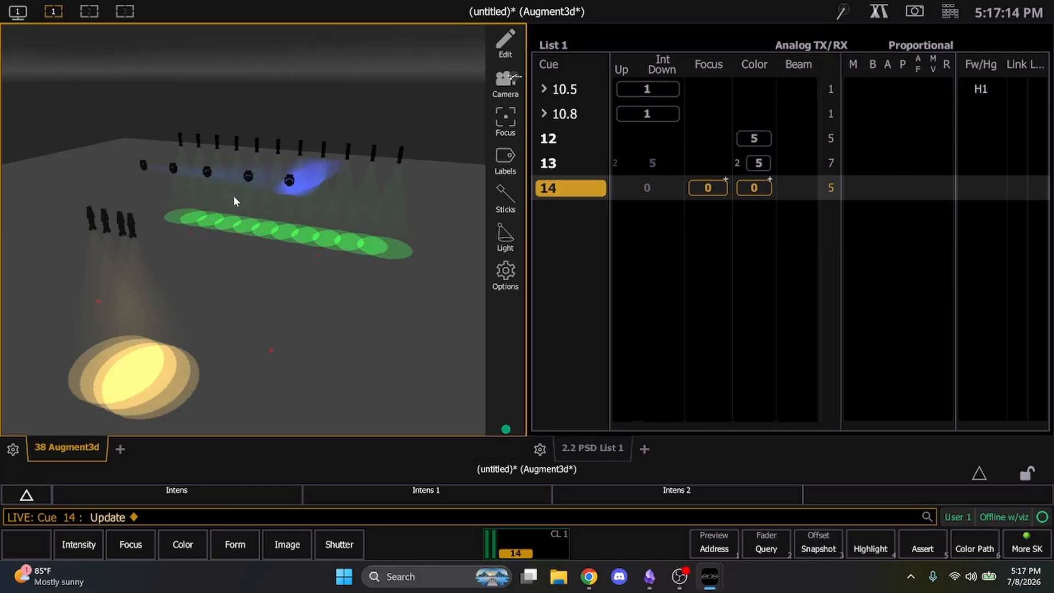
# Step: Go back to cue 13 and run cue 14 to check the staggered color delays
pyautogui.press('F11')
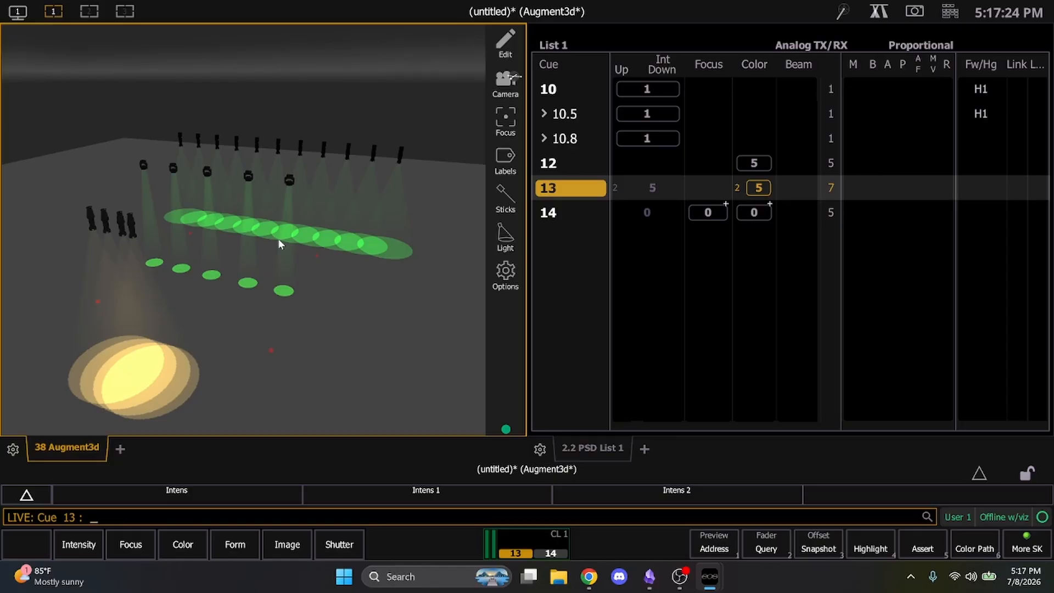
pyautogui.hotkey('ctrl', 'space')
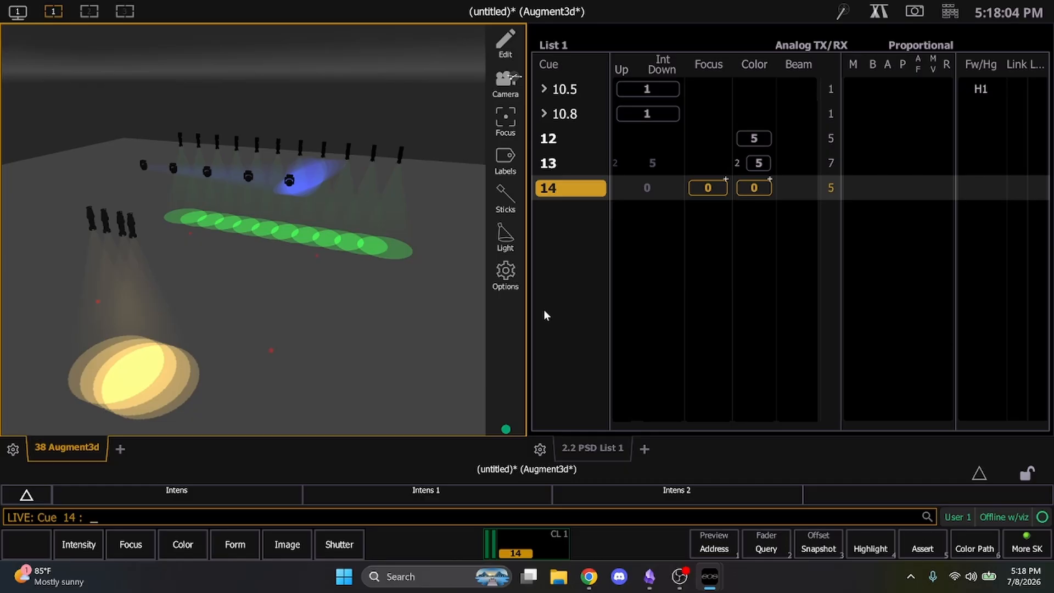
# Step: Try to record cues 15 through 20 with a single range command
pyautogui.click(601, 278)
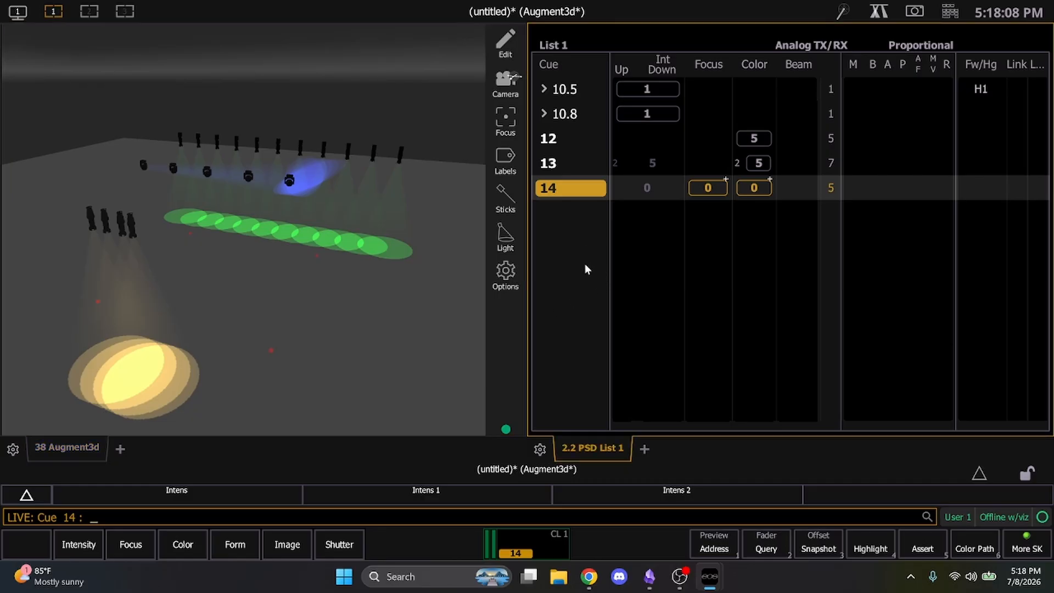
pyautogui.press('r')
pyautogui.write('q15')
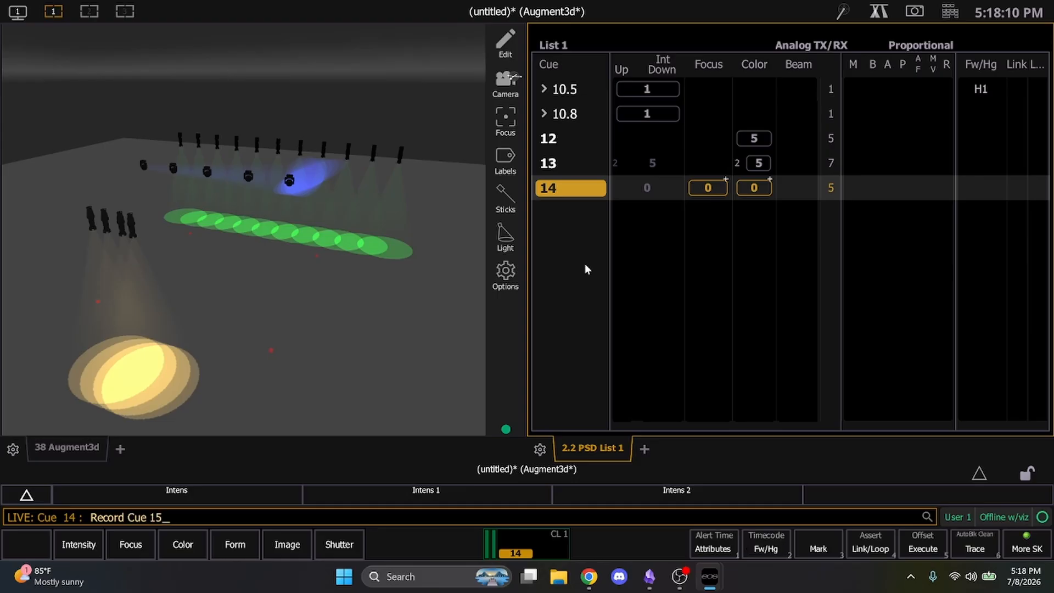
pyautogui.write('t20')
pyautogui.press('Return')
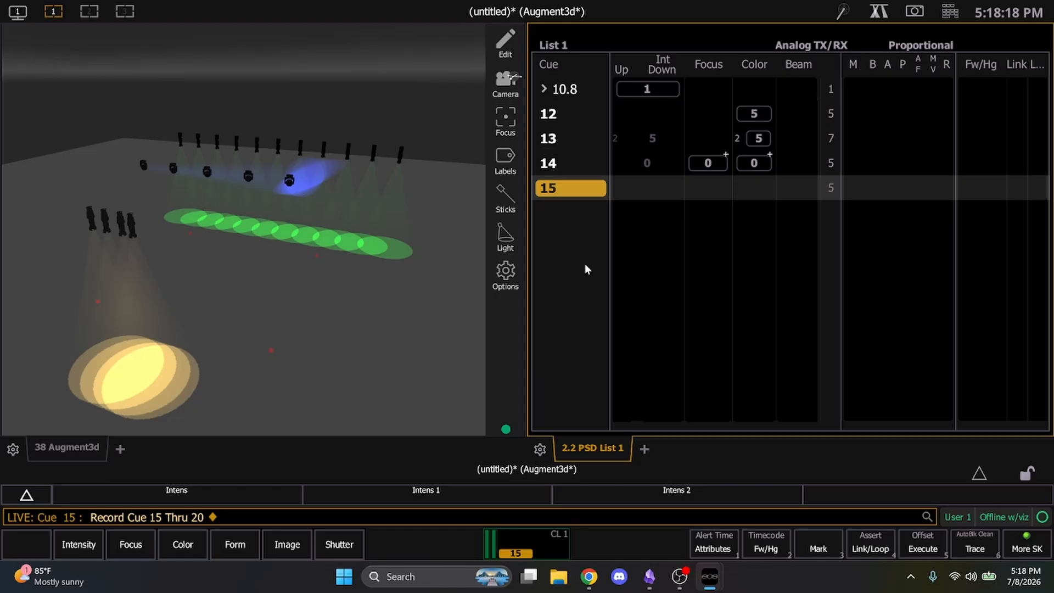
# Step: Record the current look as cues 16 and 17
pyautogui.write('r')
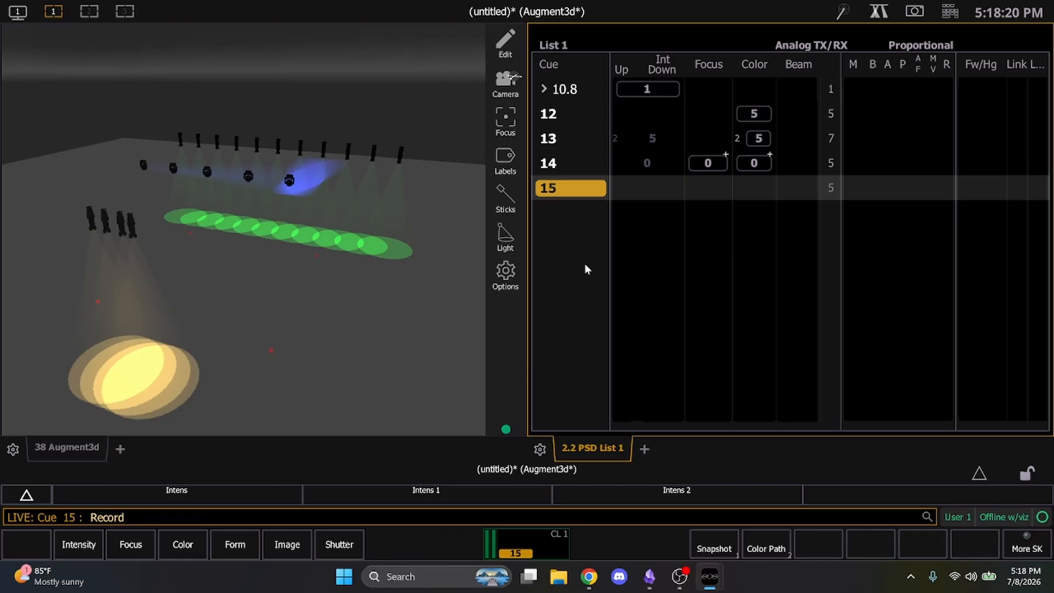
pyautogui.write('16')
pyautogui.press('Return')
pyautogui.write('1')
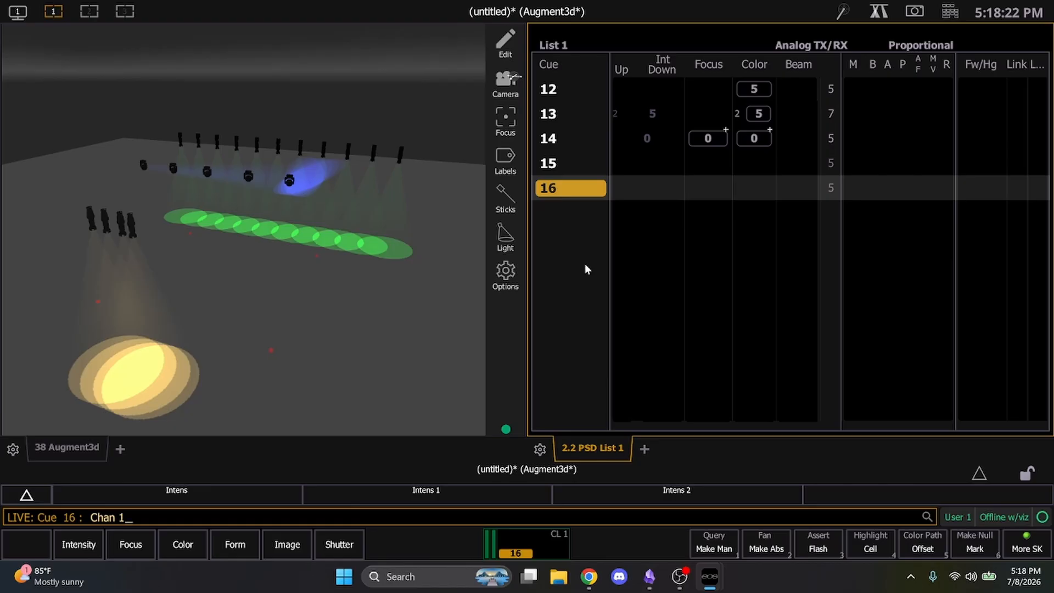
pyautogui.press('BackSpace')
pyautogui.press('BackSpace')
pyautogui.write('r17')
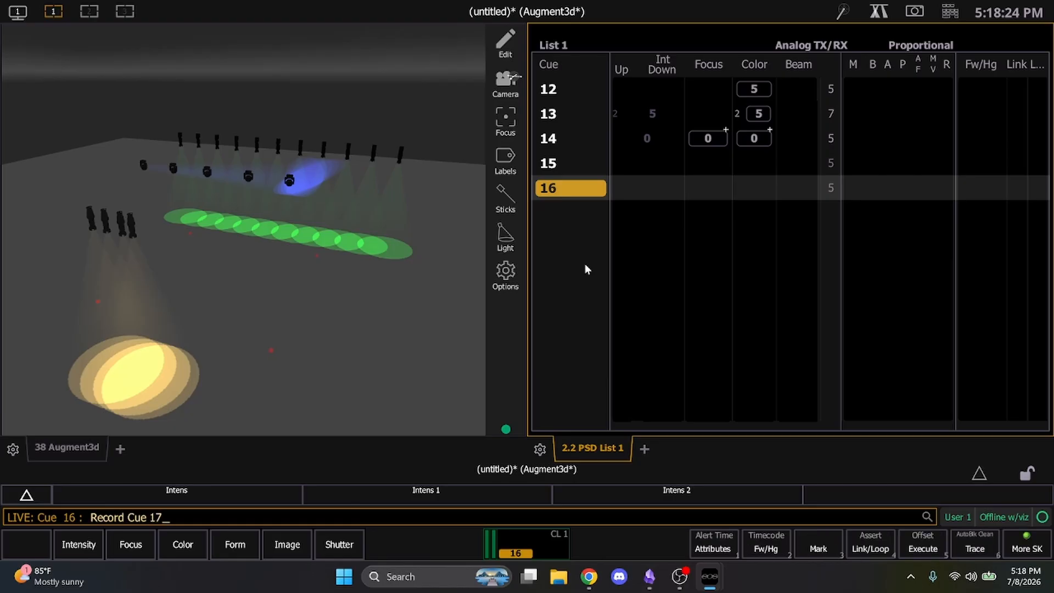
pyautogui.press('Return')
# Step: Record the current look as cues 18, 19 and 20
pyautogui.write('r18')
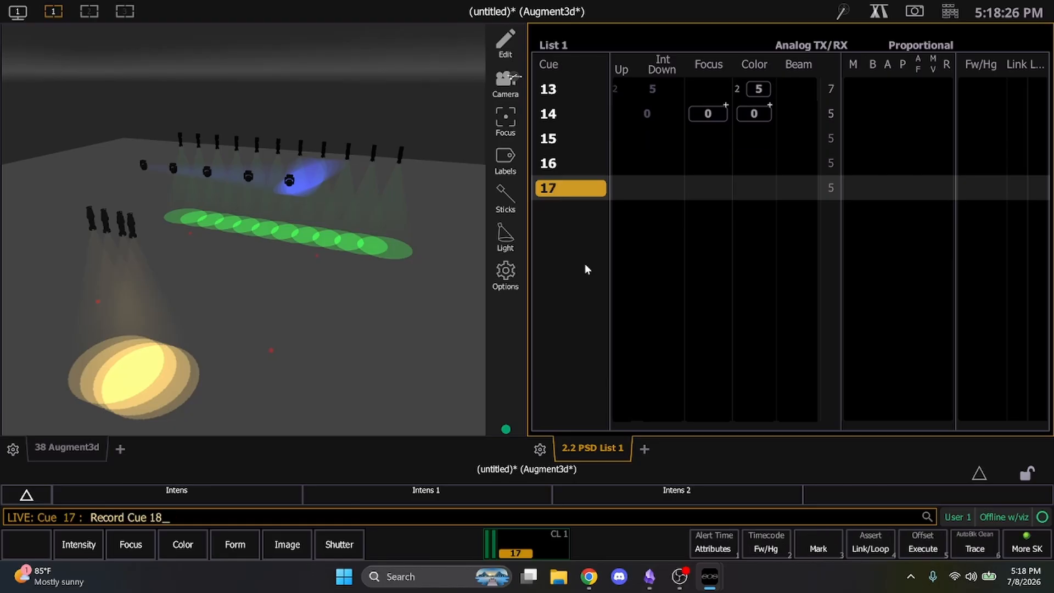
pyautogui.press('Return')
pyautogui.write('r19')
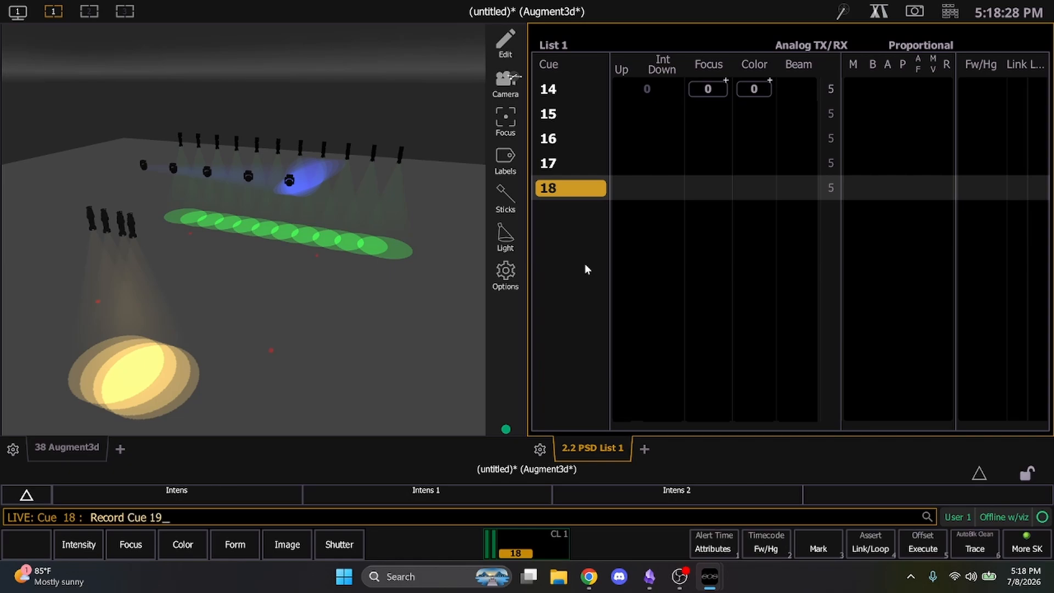
pyautogui.press('Return')
pyautogui.write('r20')
pyautogui.press('Return')
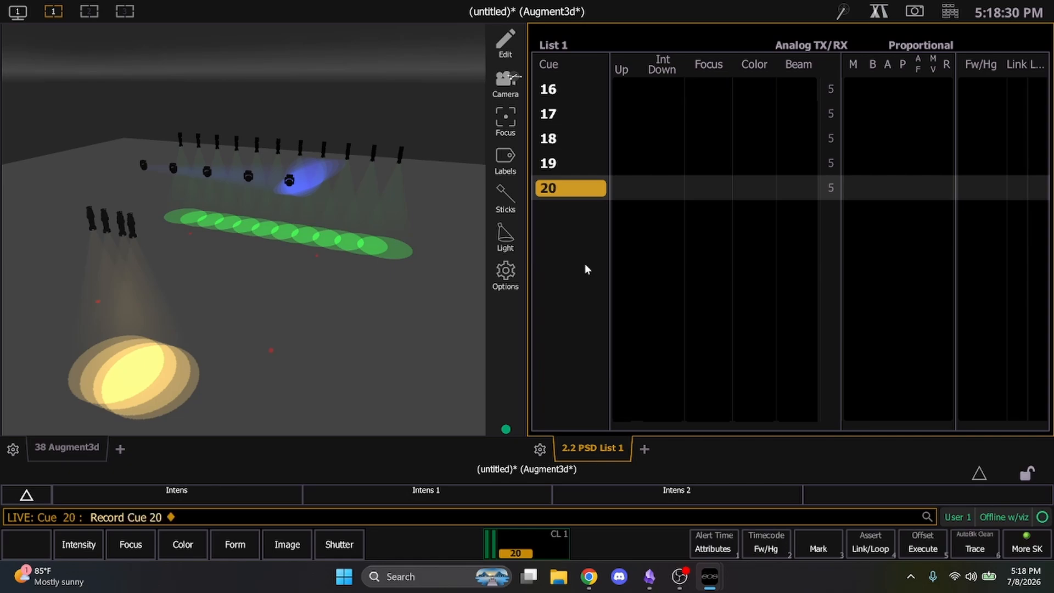
# Step: Step back through the cue list from cue 20 to cue 14, then run forward to cue 16
pyautogui.press('F11')
pyautogui.press('F11')
pyautogui.press('F11')
pyautogui.press('F11')
pyautogui.press('F11')
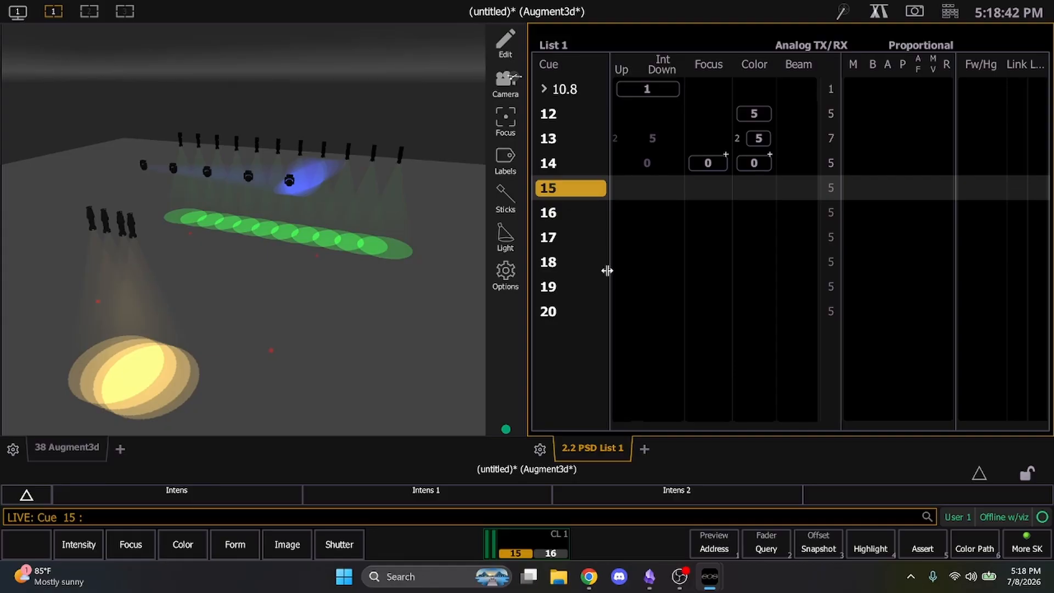
pyautogui.hotkey('ctrl', 'space')
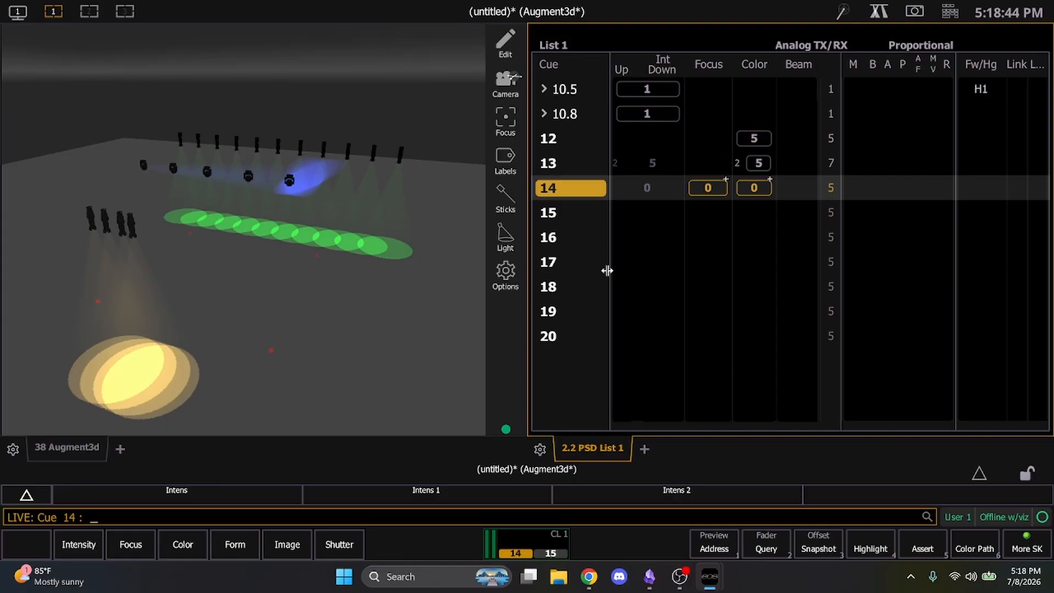
pyautogui.press('space')
pyautogui.press('space')
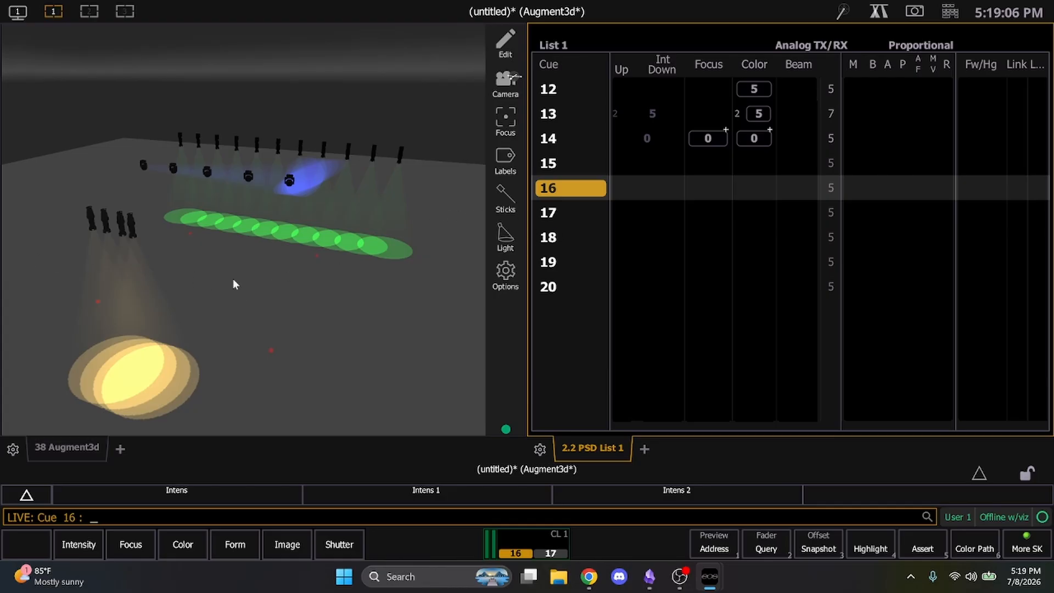
# Step: Return to cue 14 and fire the following cues in quick succession up to cue 20
pyautogui.click(211, 281)
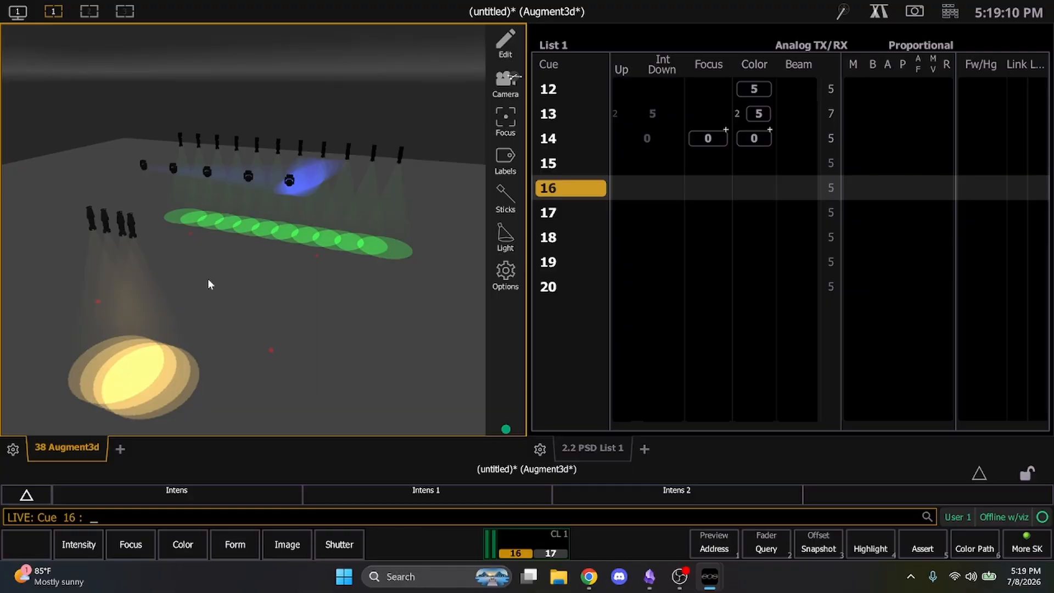
pyautogui.hotkey('ctrl', 'x')
pyautogui.hotkey('ctrl', 'x')
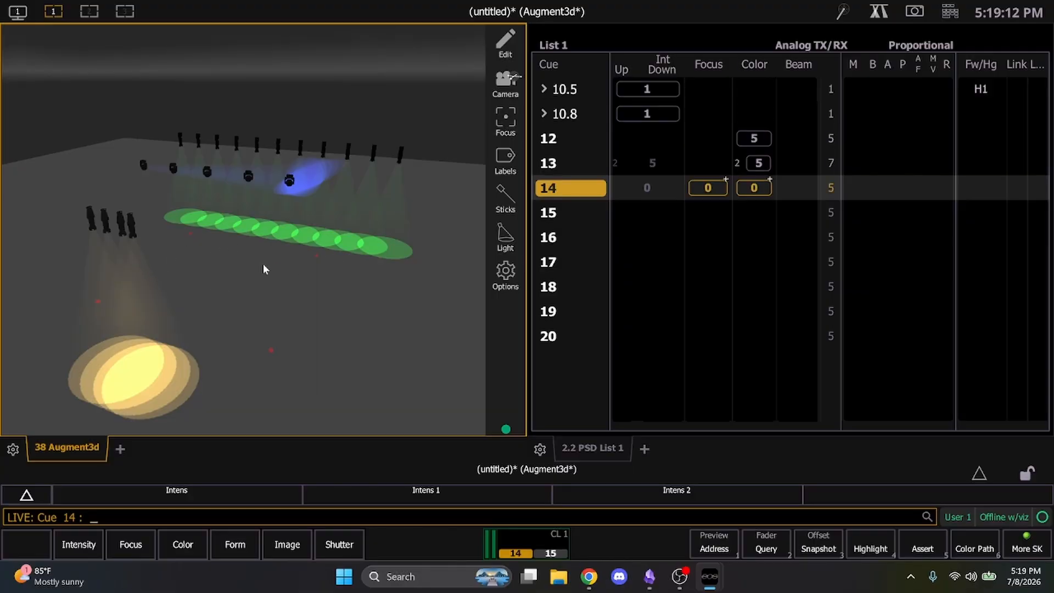
pyautogui.hotkey('ctrl', 'z')
pyautogui.hotkey('ctrl', 'z')
pyautogui.hotkey('ctrl', 'space')
pyautogui.hotkey('ctrl', 'space')
pyautogui.hotkey('ctrl', 'space')
pyautogui.hotkey('ctrl', 'space')
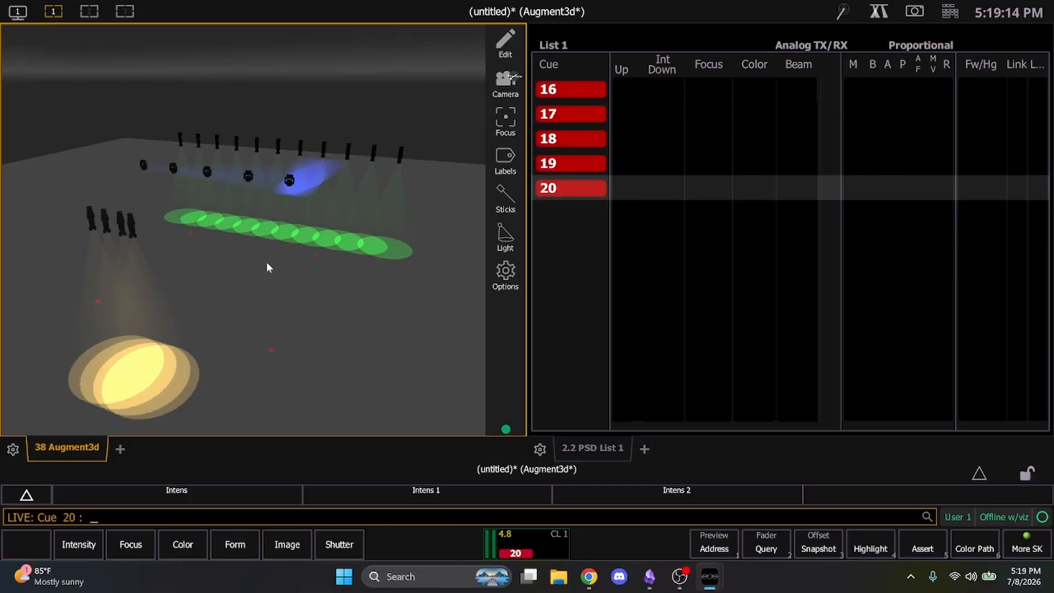
# Step: Step back from cue 20 to cue 15 and fire cues forward to cue 19
pyautogui.hotkey('ctrl', 'x')
pyautogui.hotkey('ctrl', 'x')
pyautogui.hotkey('ctrl', 'x')
pyautogui.hotkey('ctrl', 'x')
pyautogui.hotkey('ctrl', 'x')
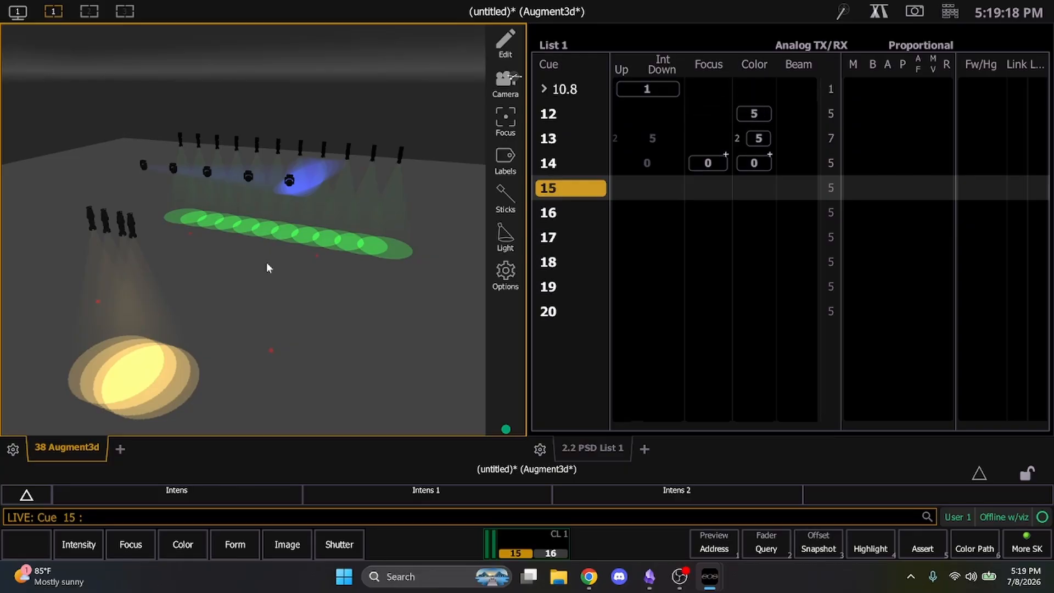
pyautogui.hotkey('ctrl', 'space')
pyautogui.hotkey('ctrl', 'space')
pyautogui.hotkey('ctrl', 'space')
pyautogui.hotkey('ctrl', 'space')
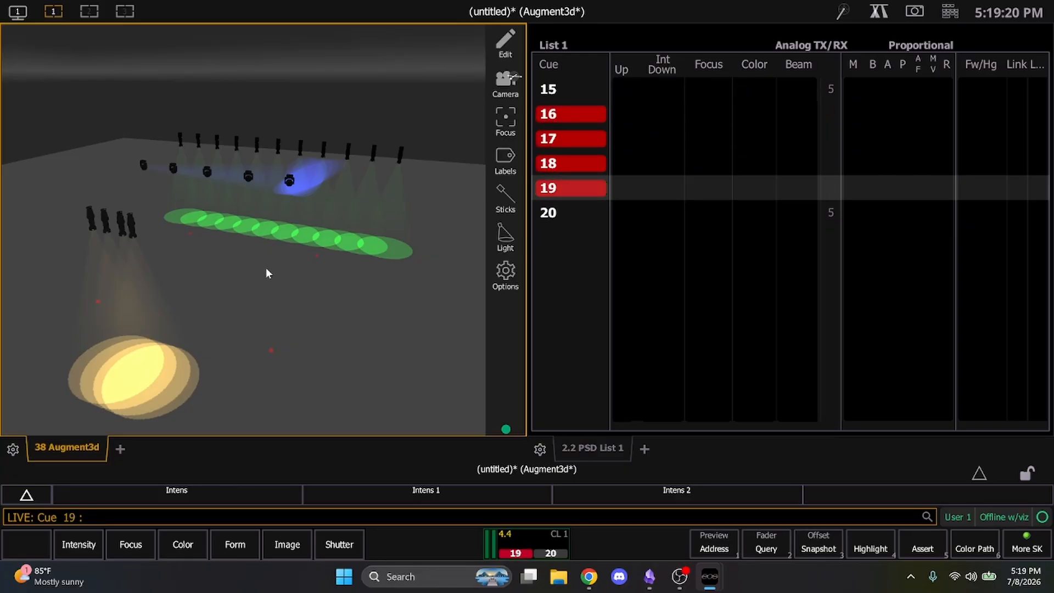
# Step: Select channels 9 through 6, set them to Out and update cue 19
pyautogui.moveTo(168, 284); pyautogui.dragTo(68, 198)
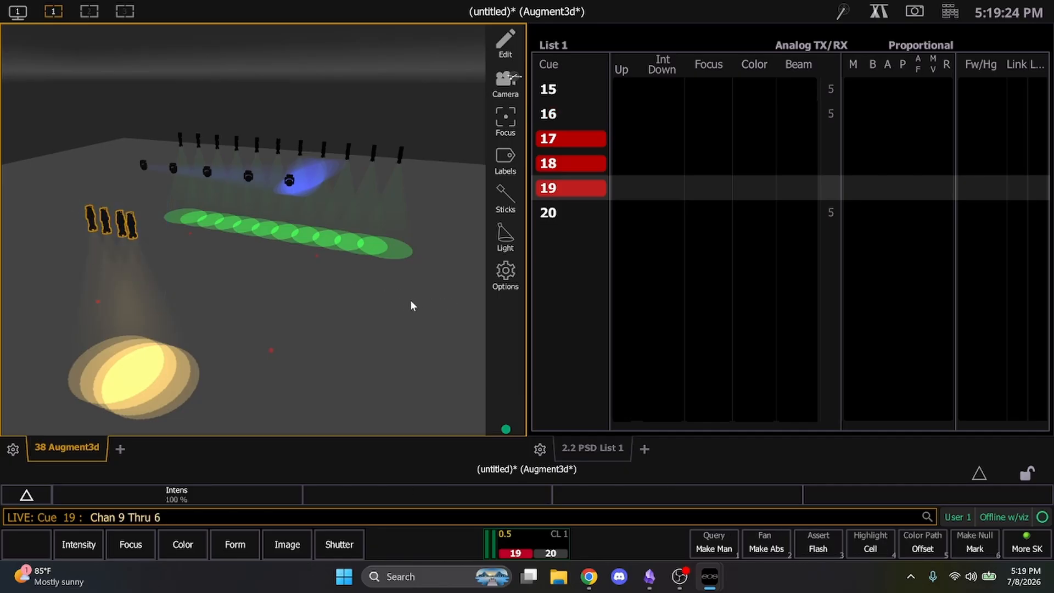
pyautogui.press('o')
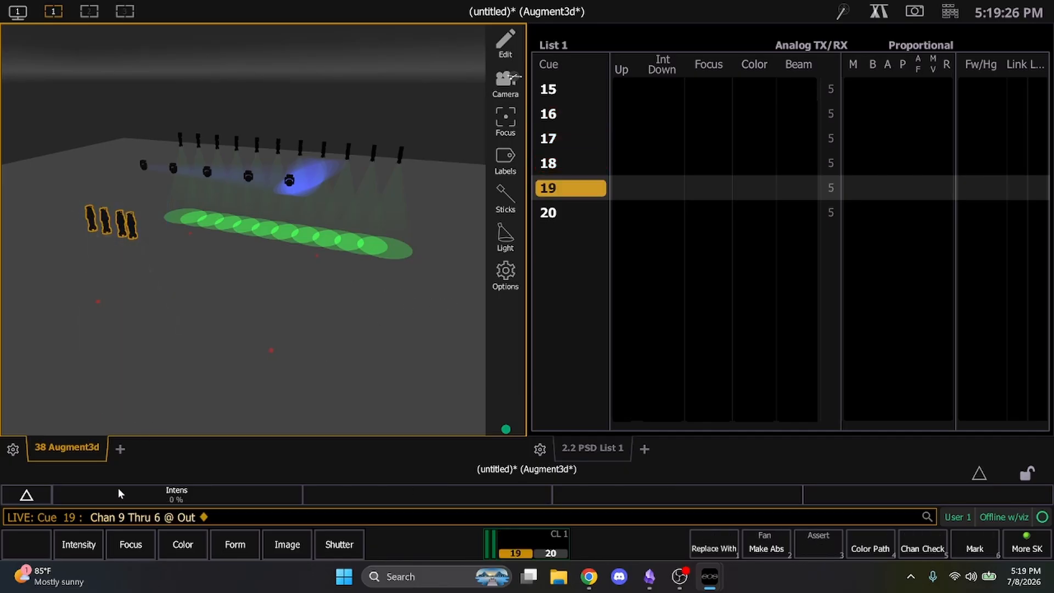
pyautogui.press('u')
pyautogui.press('Return')
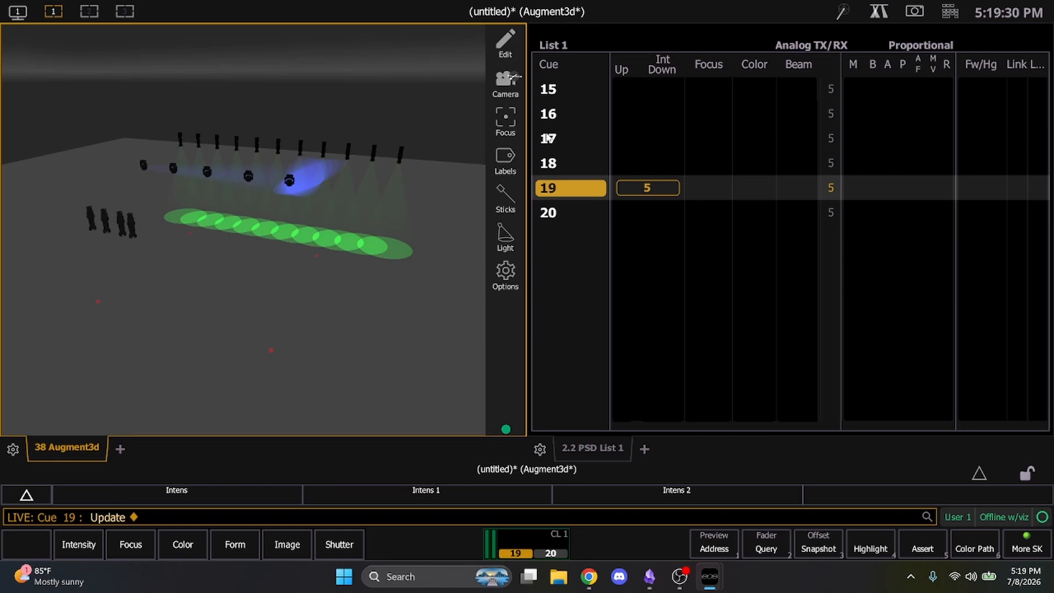
# Step: Run cue 20, then step back through the cue list to cue 16
pyautogui.hotkey('ctrl', 'space')
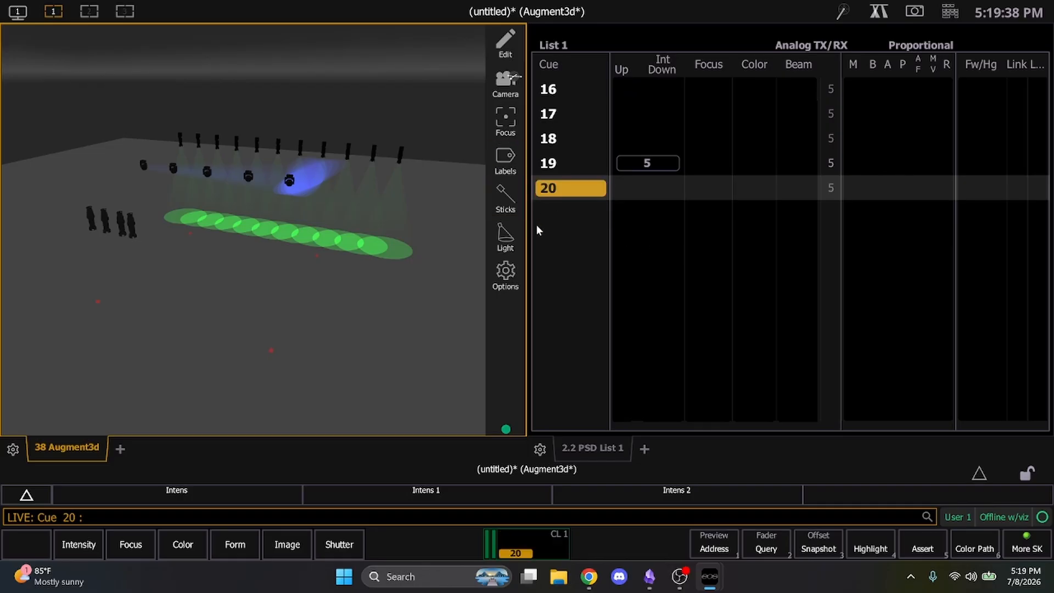
pyautogui.hotkey('ctrl', 'shift', 'space')
pyautogui.hotkey('ctrl', 'shift', 'space')
pyautogui.hotkey('ctrl', 'shift', 'space')
pyautogui.hotkey('ctrl', 'shift', 'space')
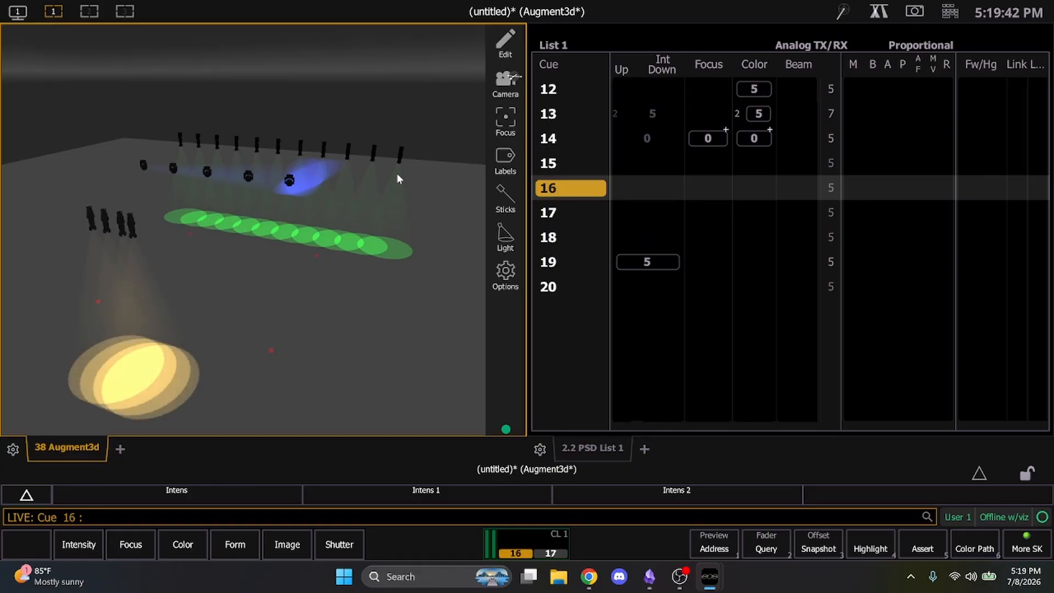
# Step: Set channels 10 through 20 to orange, about Red 100, Lime 55, Green 0 and Blue 3, and update cue 16
pyautogui.moveTo(402, 158); pyautogui.dragTo(81, 95)
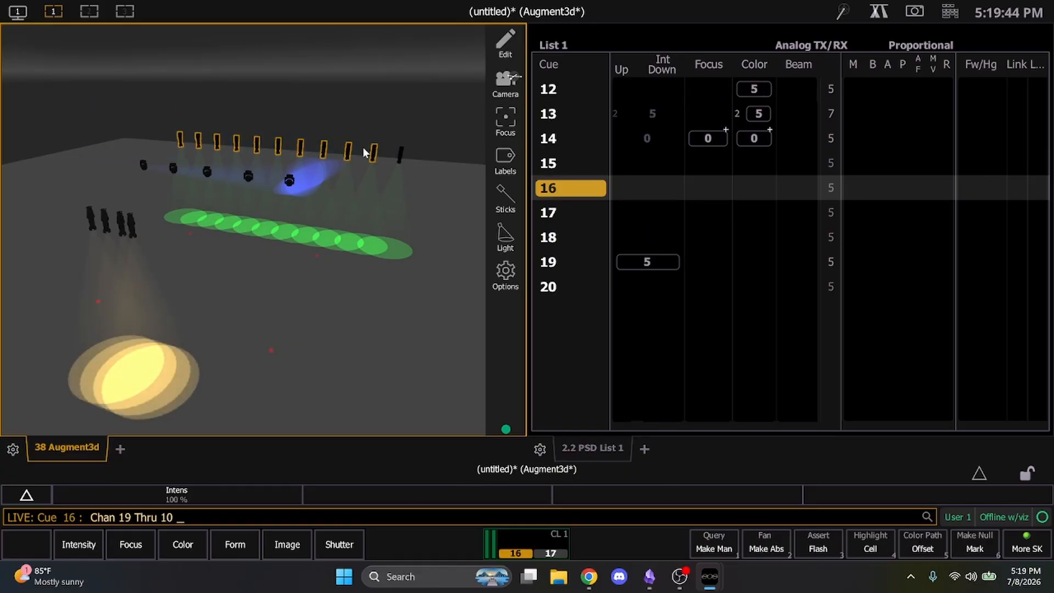
pyautogui.keyDown('ctrl'); pyautogui.click(401, 156); pyautogui.keyUp('ctrl')
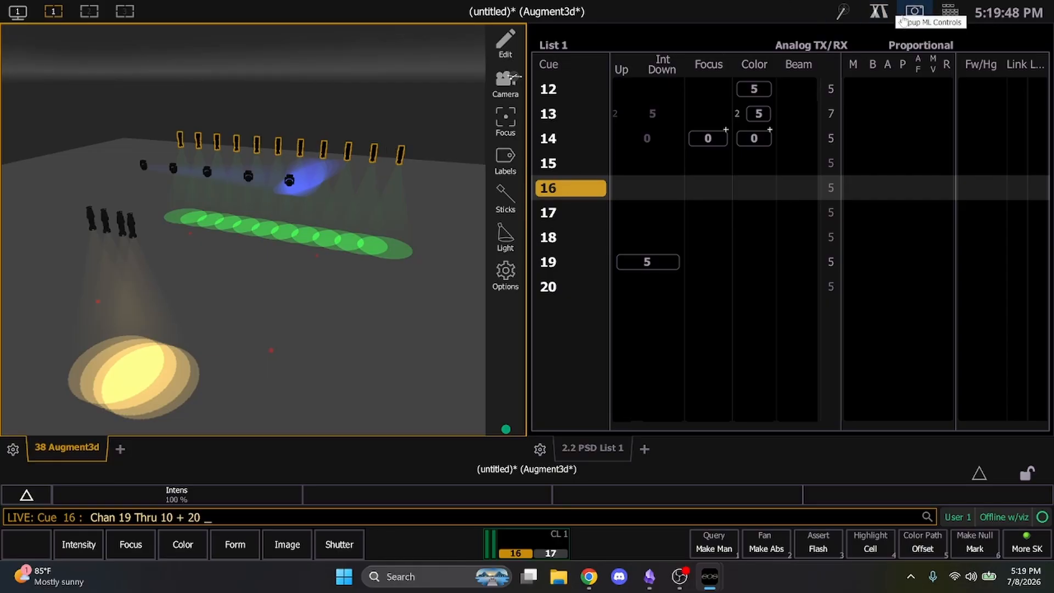
pyautogui.click(878, 10)
pyautogui.moveTo(440, 177); pyautogui.dragTo(426, 157)
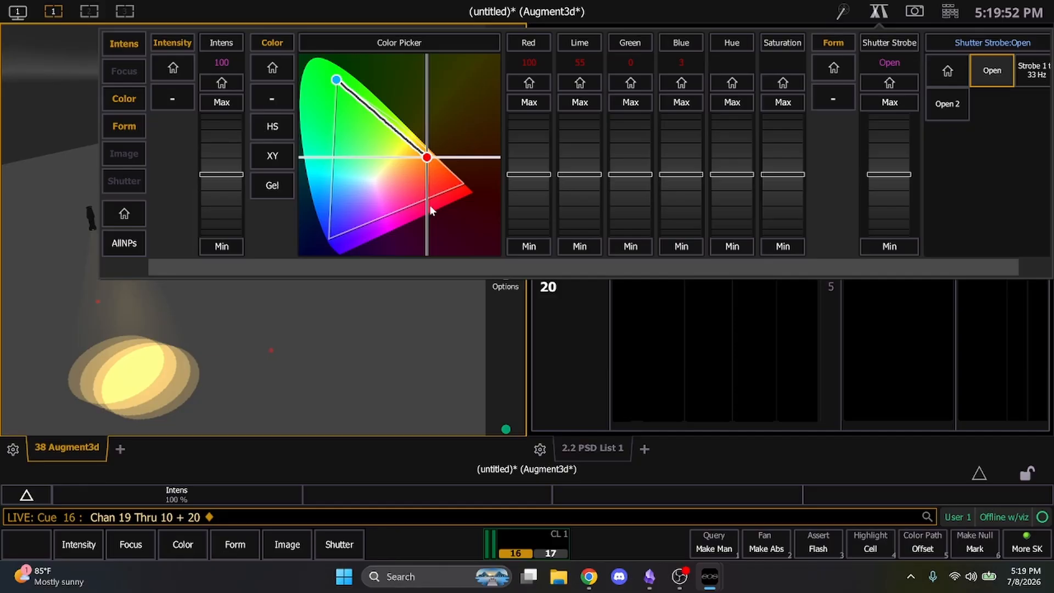
pyautogui.click(452, 341)
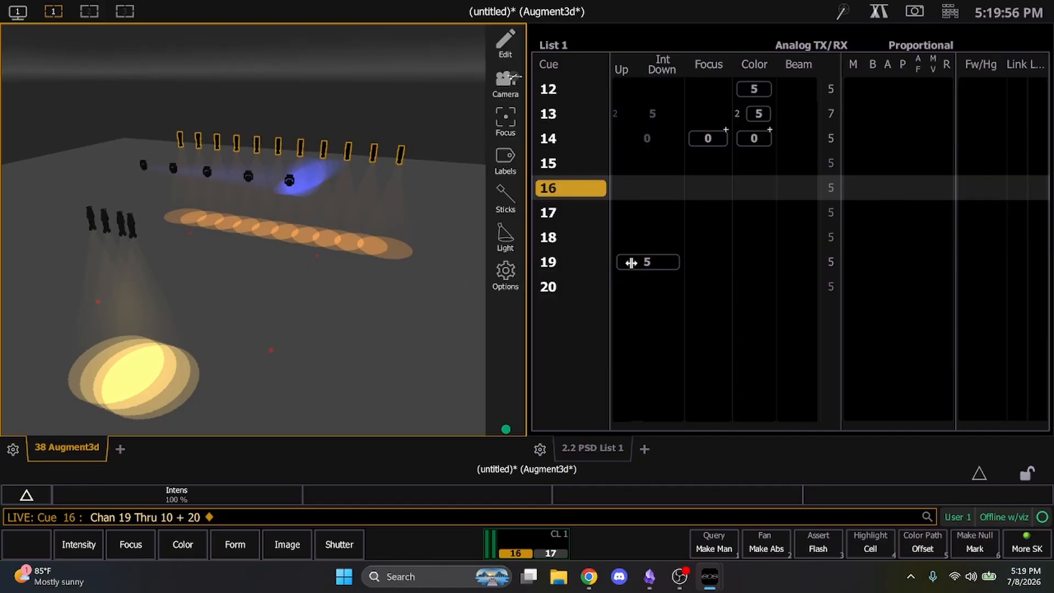
pyautogui.press('u')
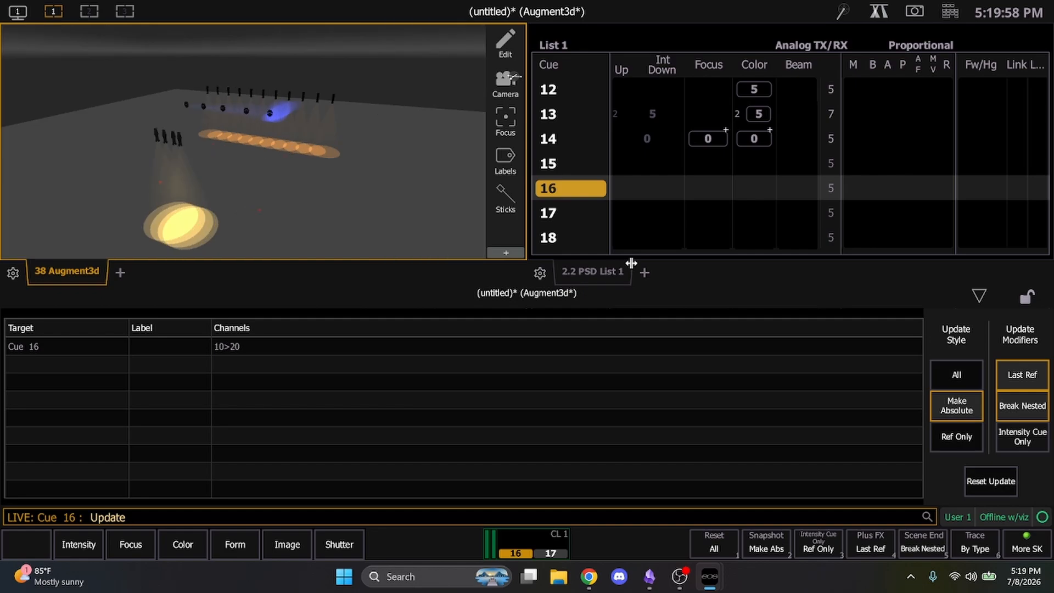
pyautogui.press('Return')
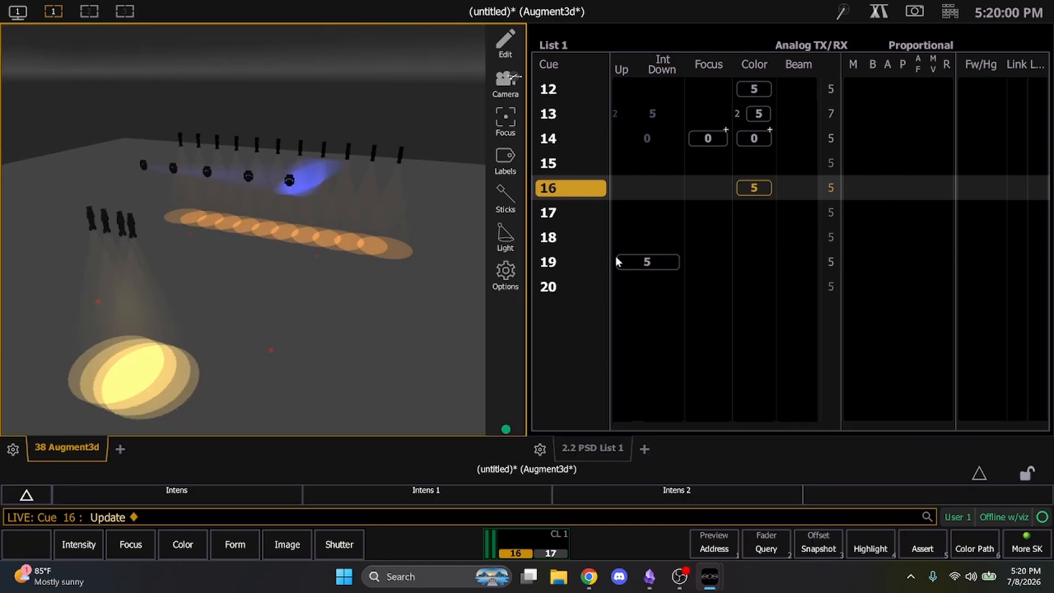
# Step: Fire cues 17 to 20 in quick succession, then step back to cue 15
pyautogui.press('space')
pyautogui.press('space')
pyautogui.press('space')
pyautogui.press('space')
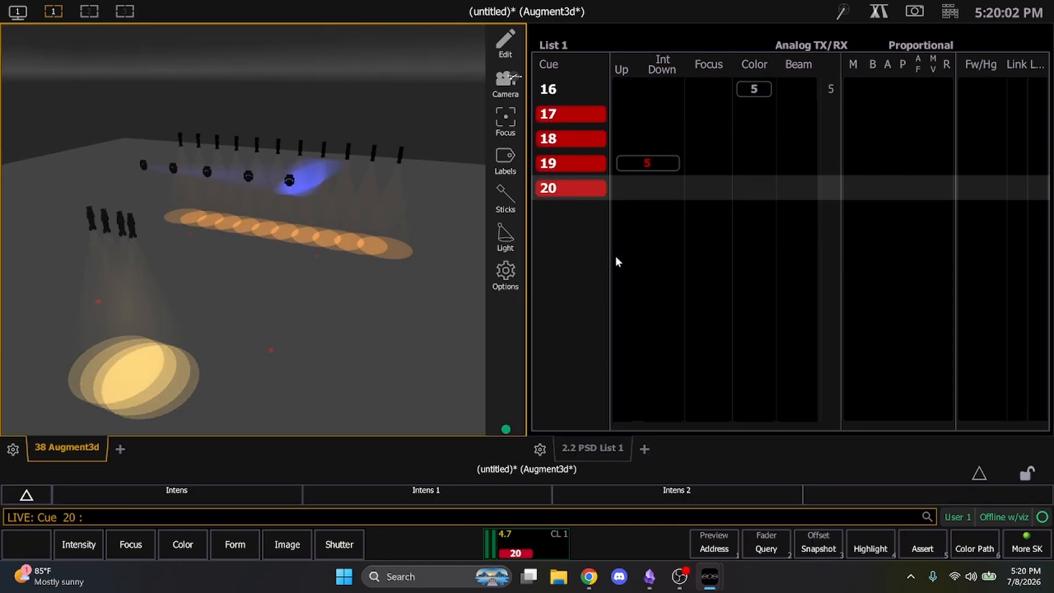
pyautogui.hotkey('ctrl', 'space')
pyautogui.hotkey('ctrl', 'space')
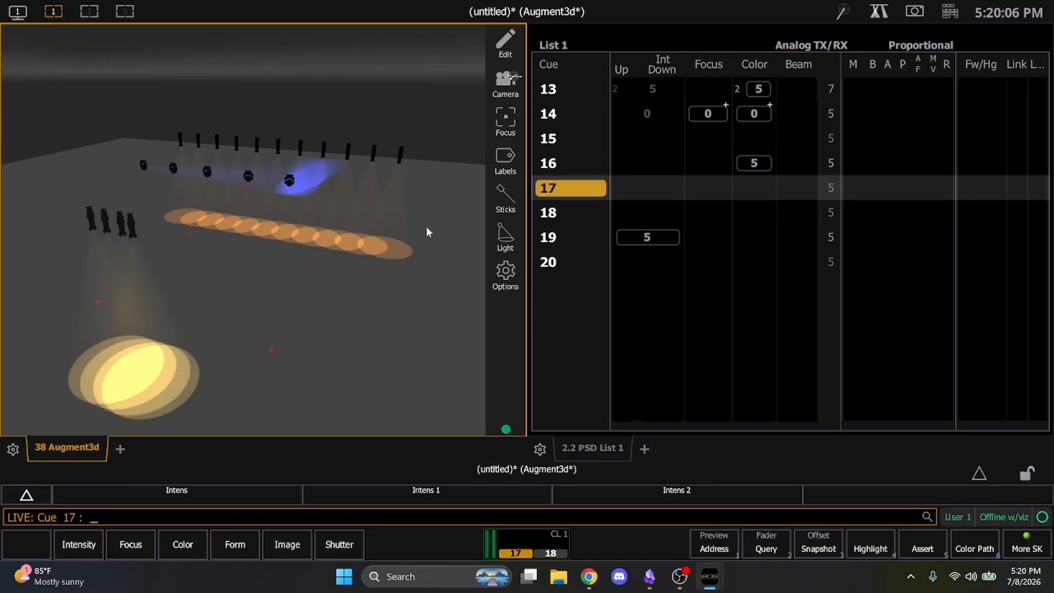
pyautogui.hotkey('ctrl', 'space')
pyautogui.hotkey('ctrl', 'space')
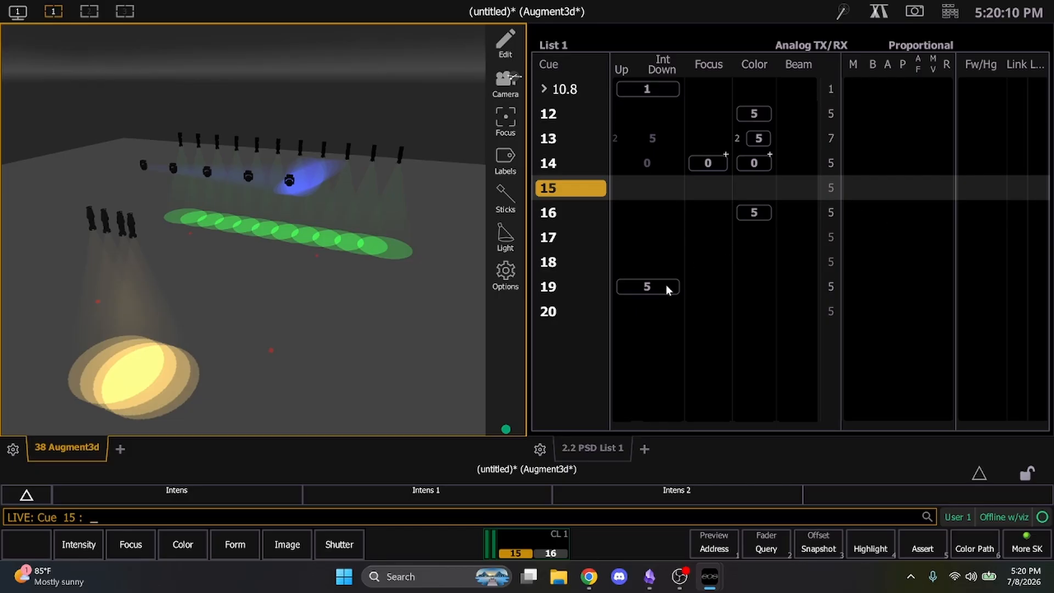
# Step: Run the cue list forward from cue 15 to cue 18 and block cue 18
pyautogui.hotkey('ctrl', 'space')
pyautogui.hotkey('ctrl', 'space')
pyautogui.hotkey('ctrl', 'space')
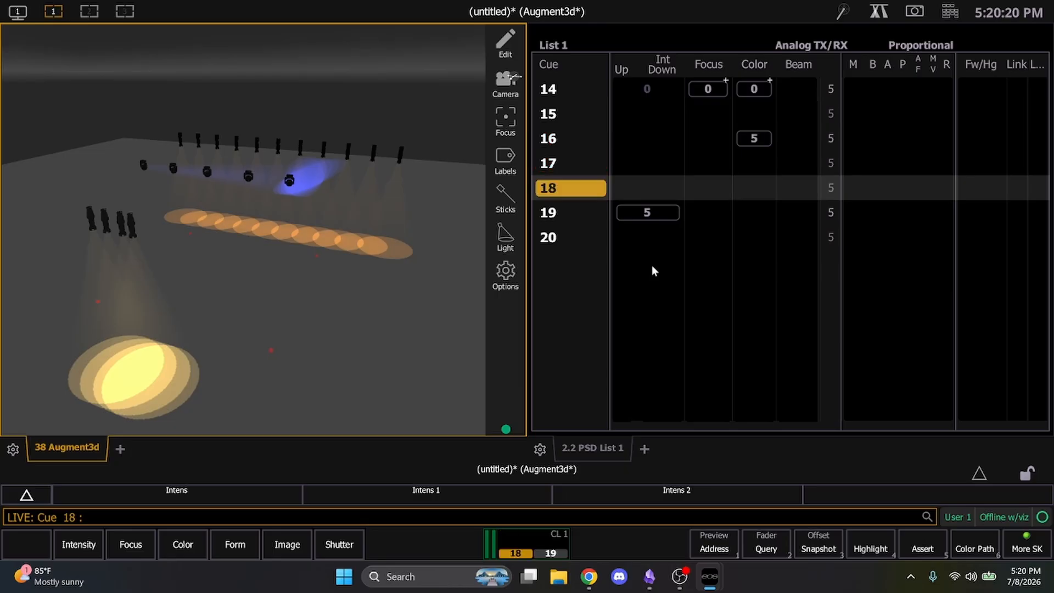
pyautogui.press('b')
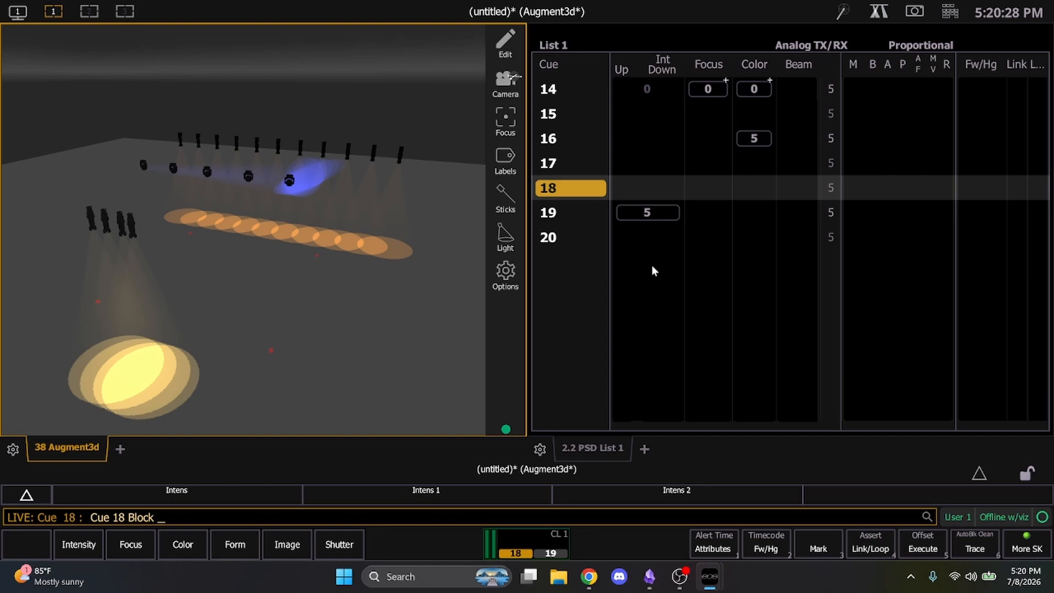
pyautogui.click(949, 12)
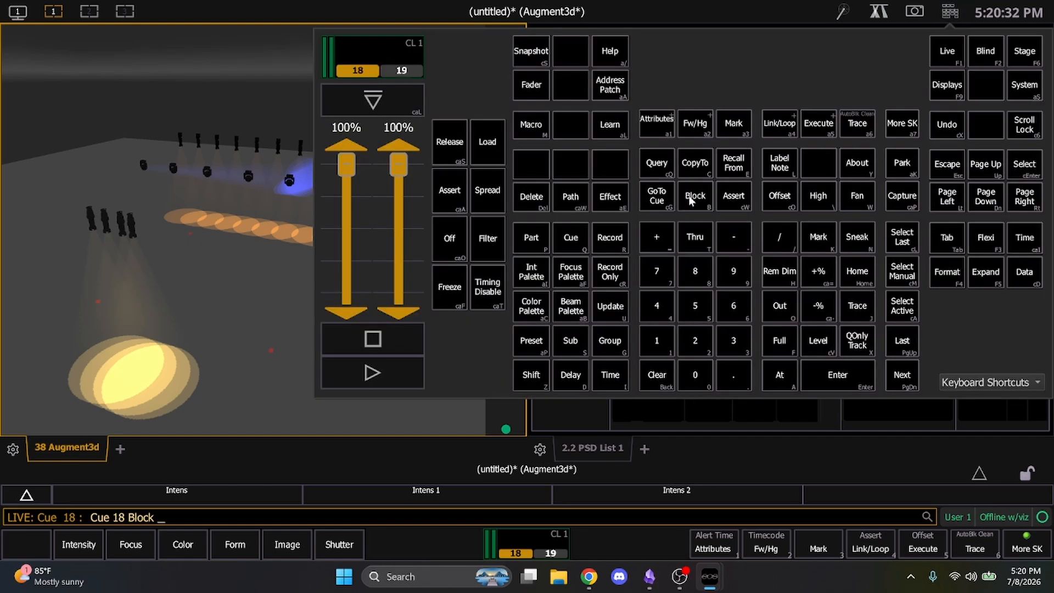
pyautogui.click(597, 417)
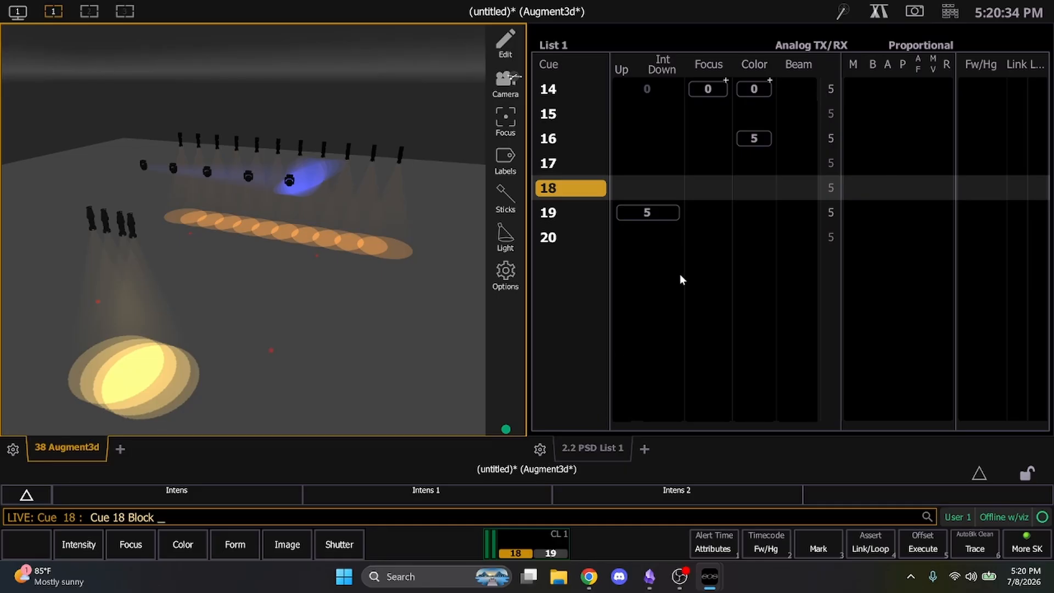
pyautogui.press('Return')
# Step: Return to cue 16, change the color of channels 5 through 1 to red and update the cue
pyautogui.hotkey('ctrl', 'x')
pyautogui.hotkey('ctrl', 'x')
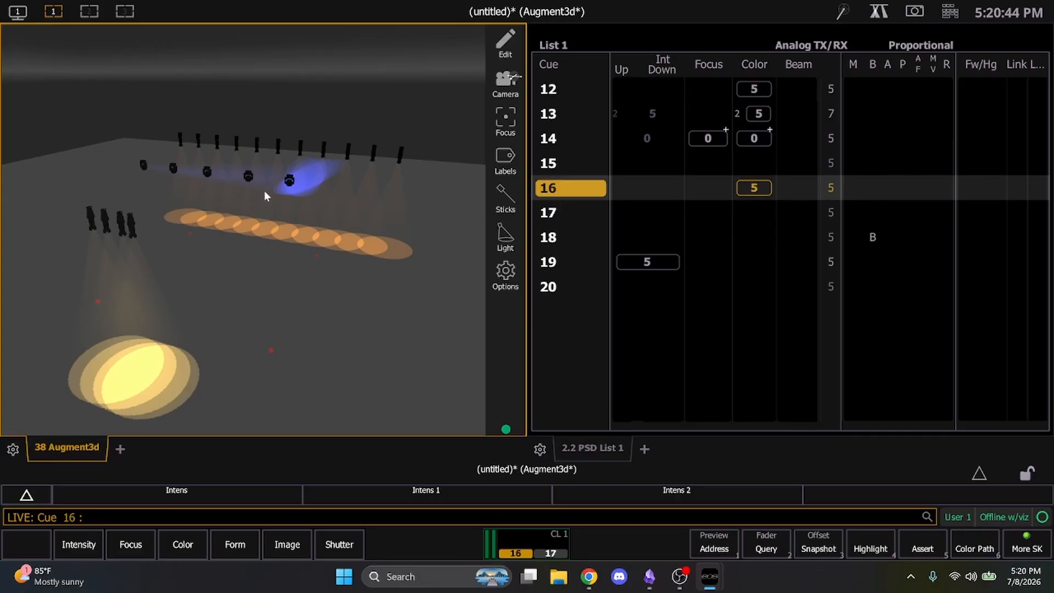
pyautogui.moveTo(264, 190); pyautogui.dragTo(142, 166)
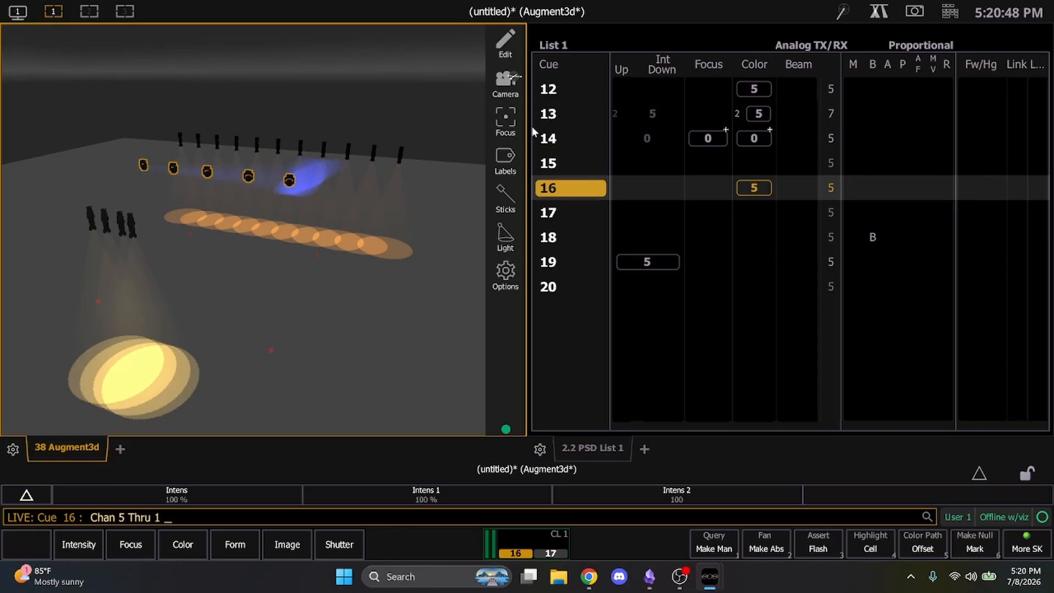
pyautogui.click(881, 11)
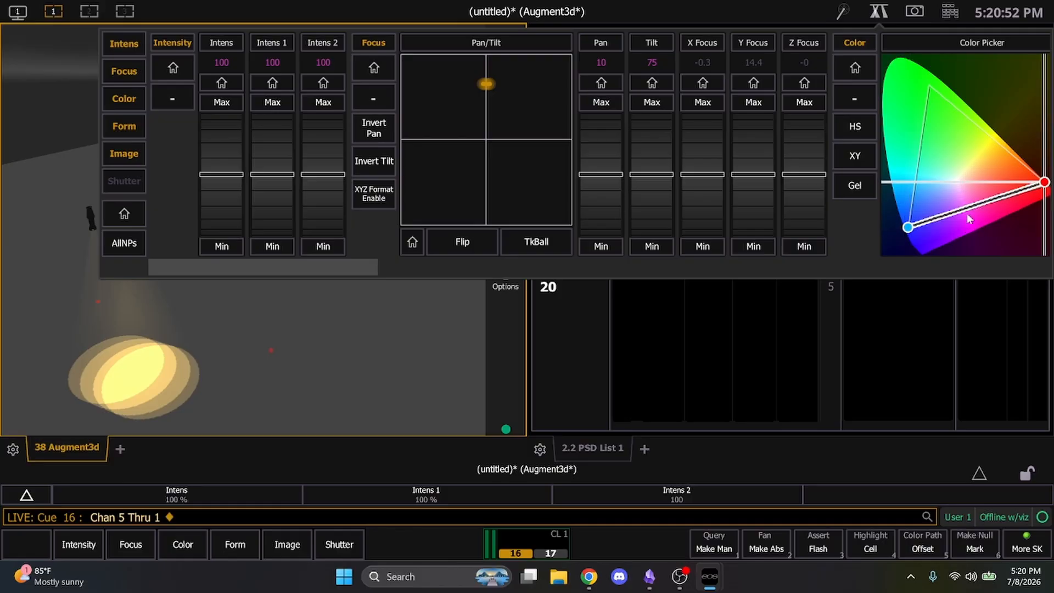
pyautogui.click(715, 352)
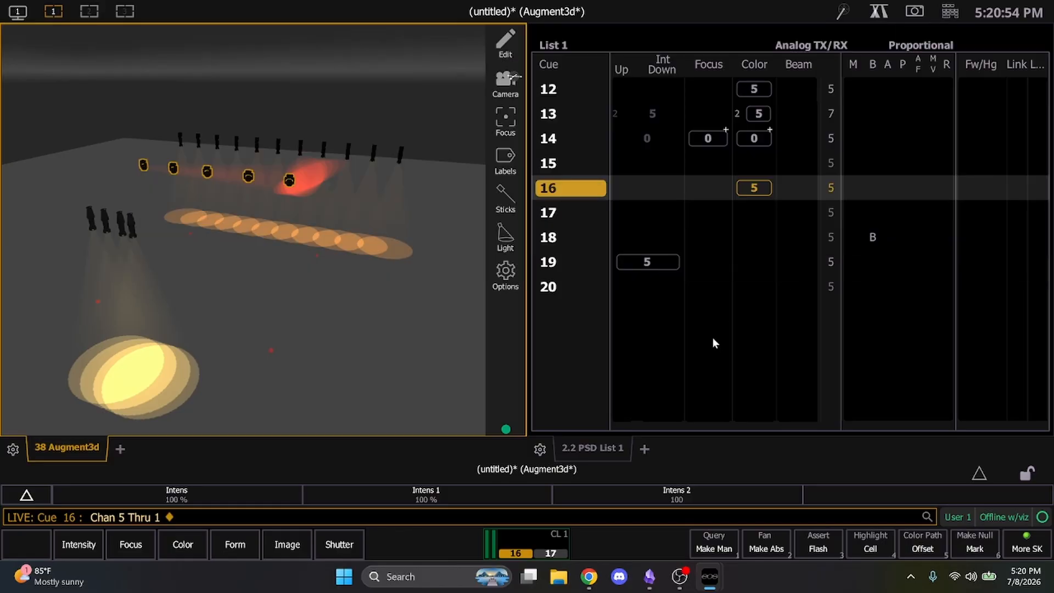
pyautogui.press('u')
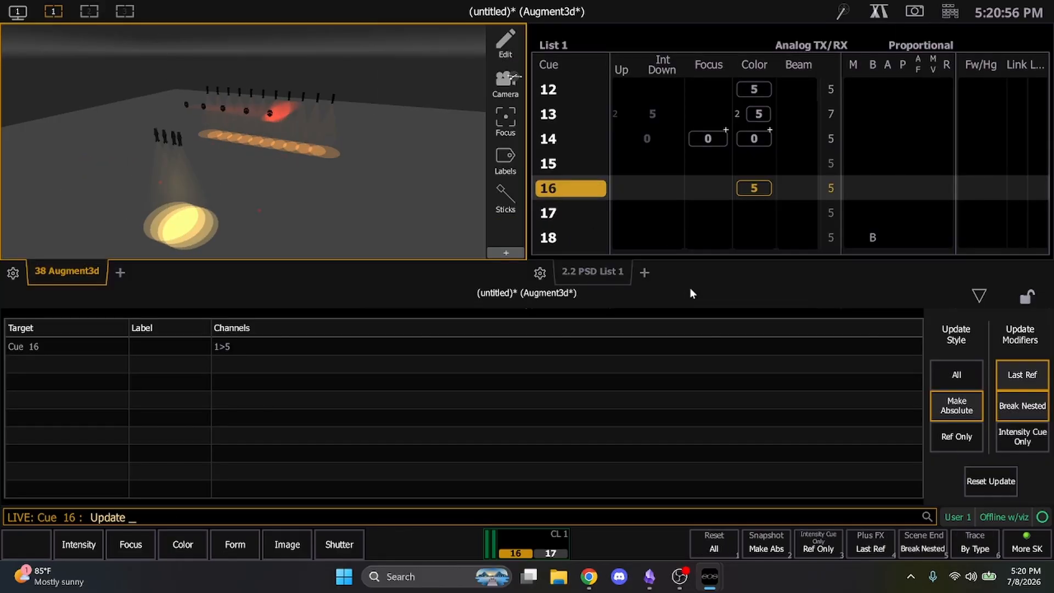
pyautogui.press('Return')
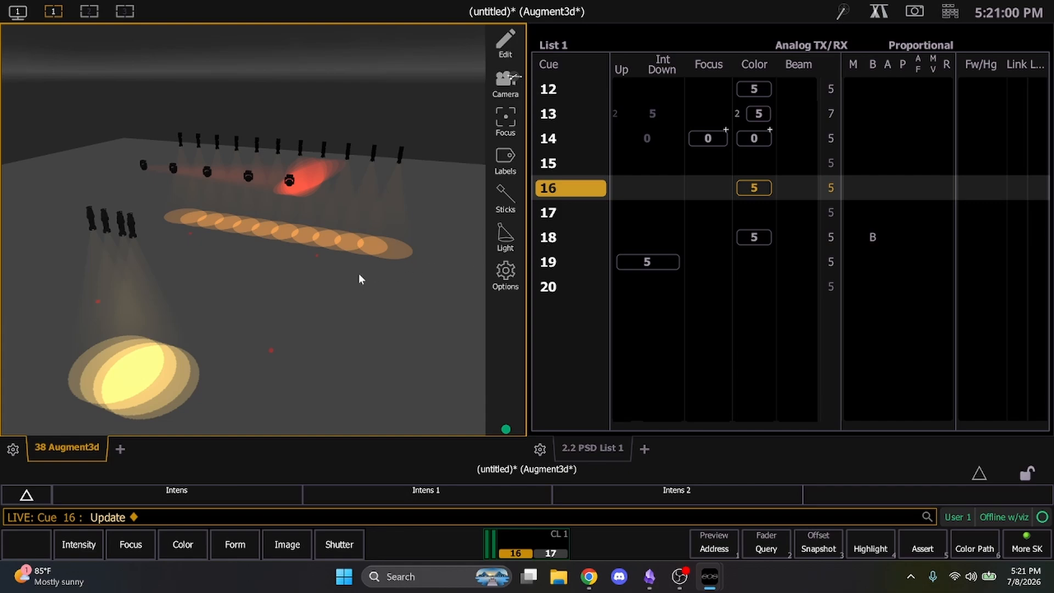
# Step: Play cues 17 and 18 to check how the block affects the red color, then step back to cue 16
pyautogui.hotkey('ctrl', 'space')
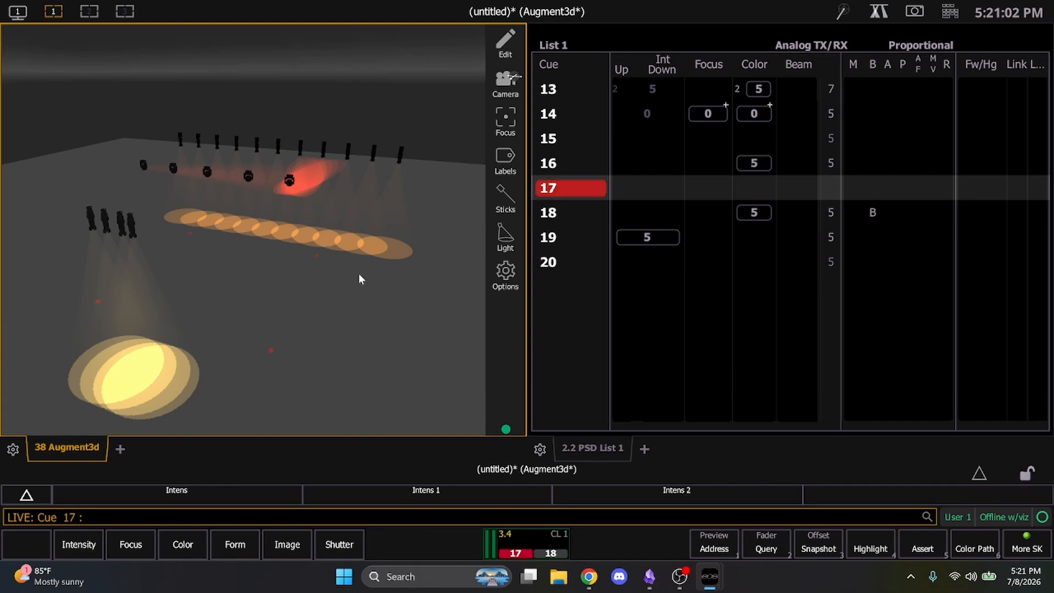
pyautogui.hotkey('ctrl', 'space')
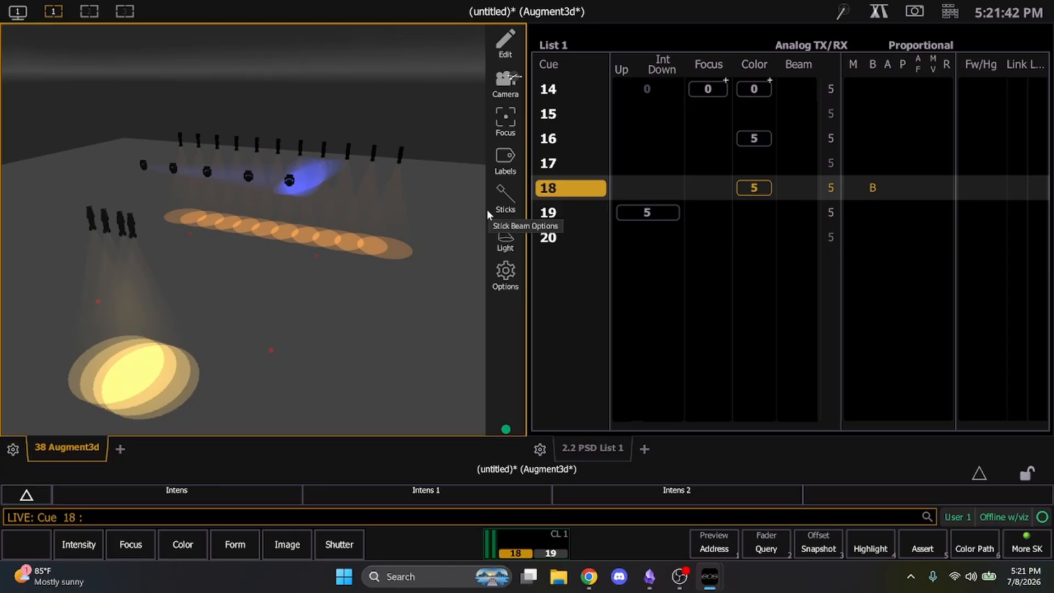
pyautogui.hotkey('ctrl', 'space')
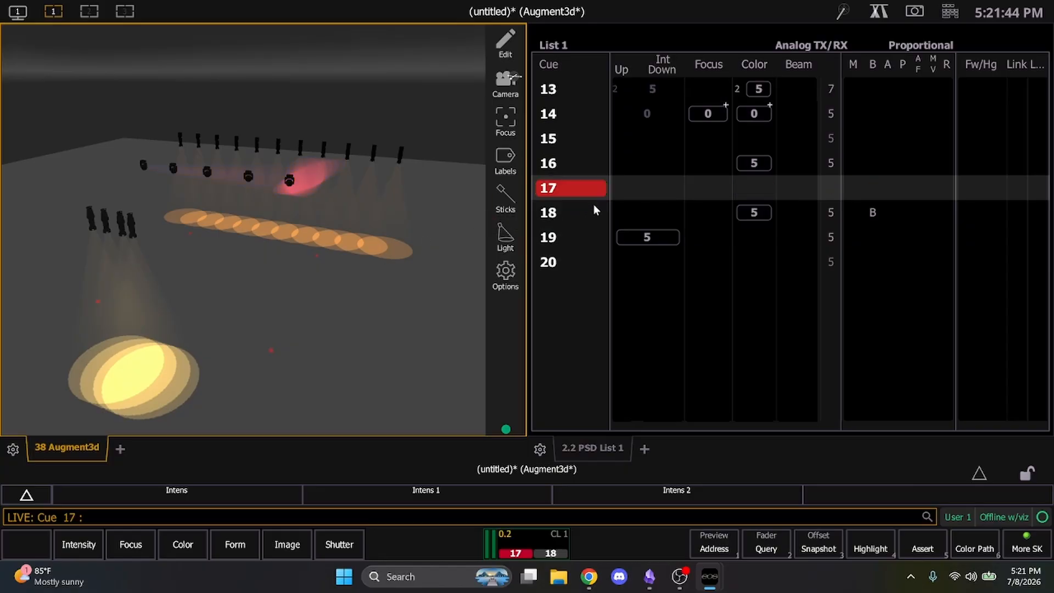
pyautogui.hotkey('ctrl', 'alt', 'space')
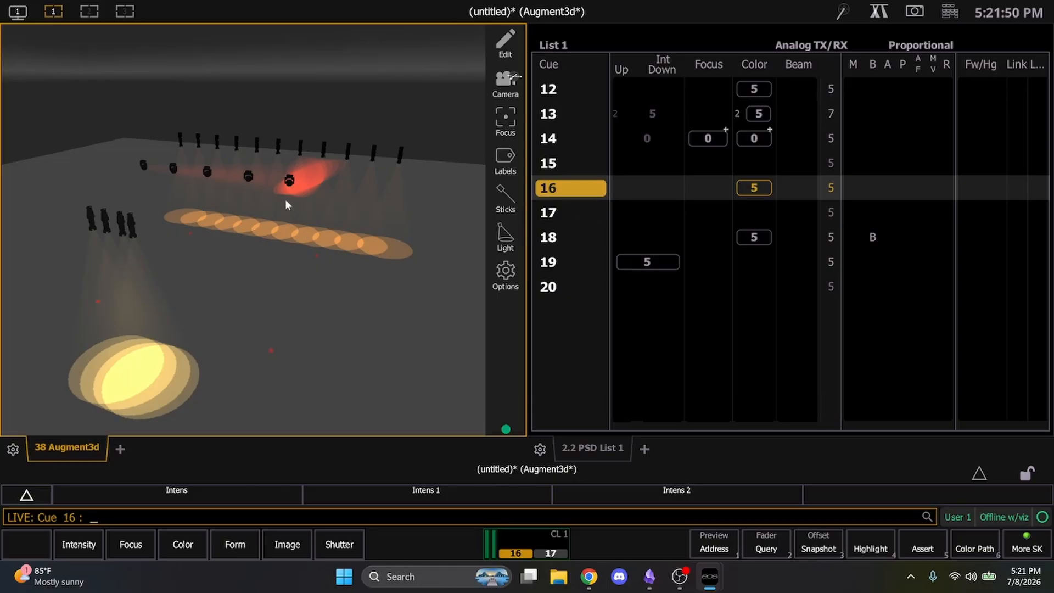
# Step: Select channels 5 through 1, step back in the cue list and run forward from cue 15 to cue 18
pyautogui.moveTo(301, 193); pyautogui.dragTo(111, 159)
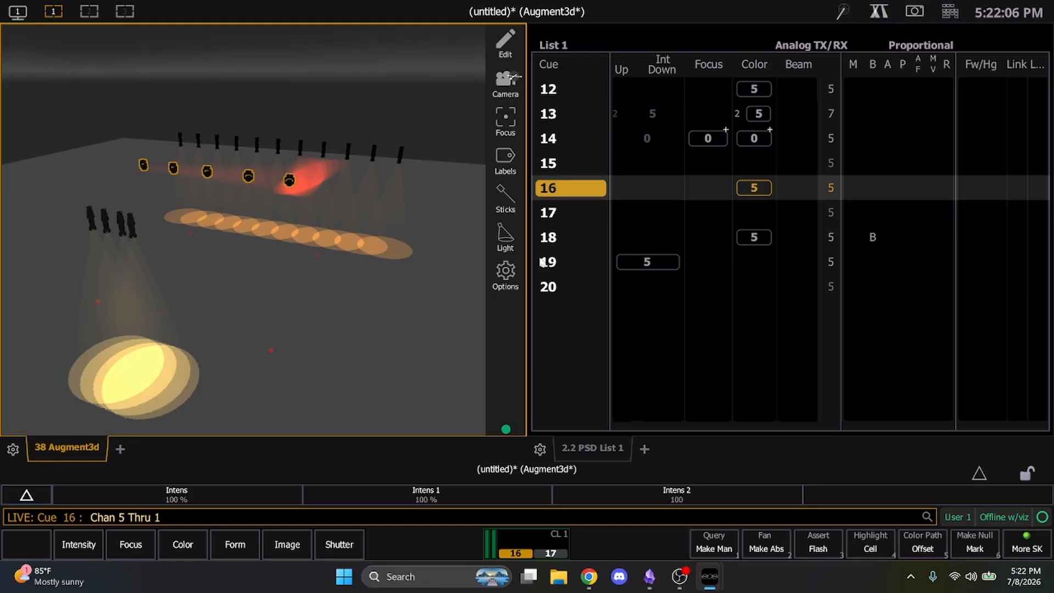
pyautogui.press('F11')
pyautogui.press('F11')
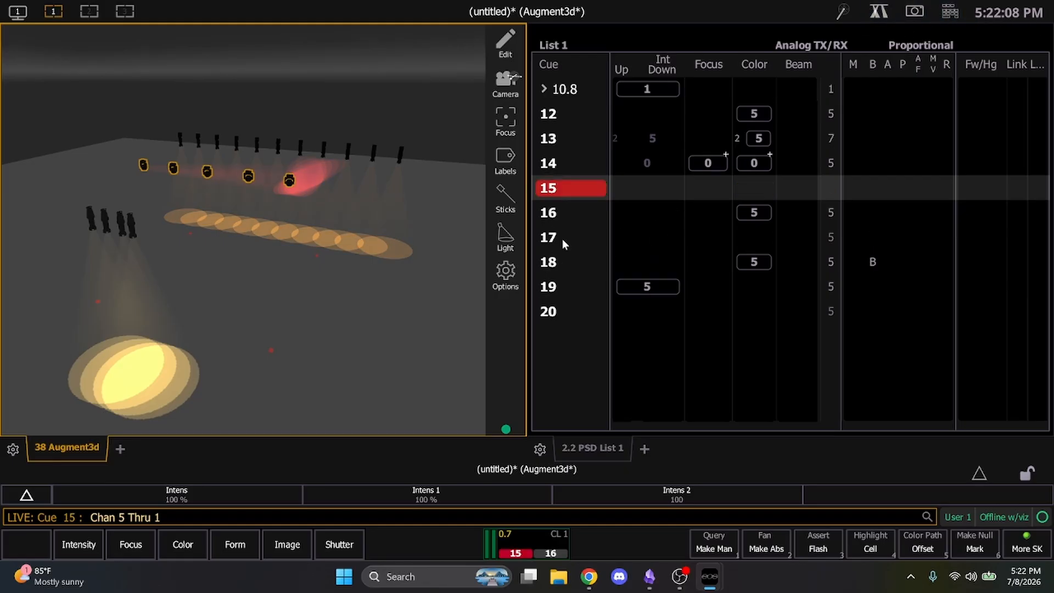
pyautogui.press('F12')
pyautogui.press('F12')
pyautogui.press('F12')
pyautogui.press('F12')
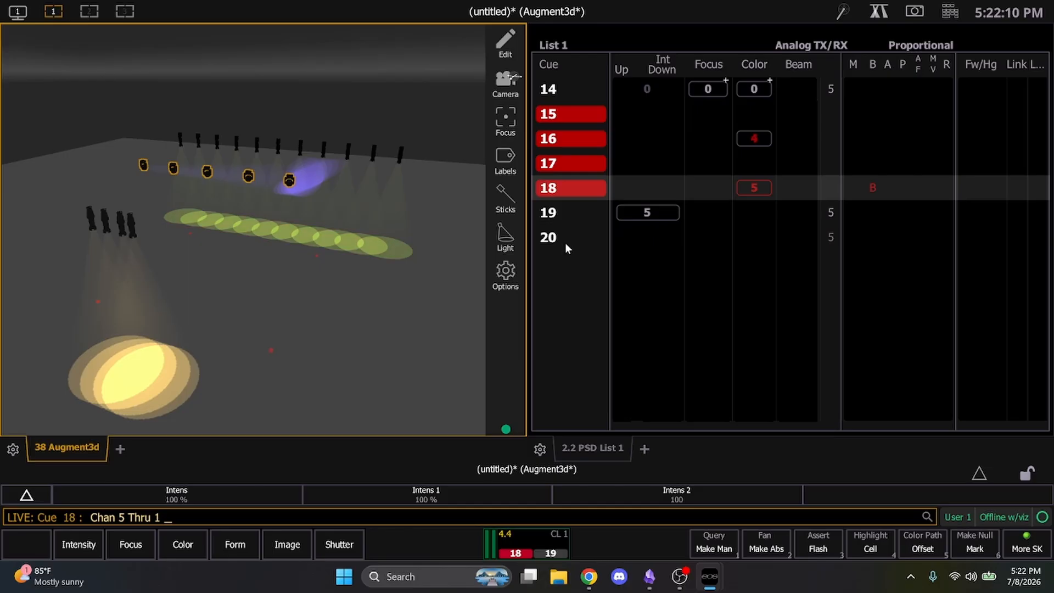
# Step: Try a block on channels 5 through 1, then clear the command line and remove the block from cue 18
pyautogui.press('b')
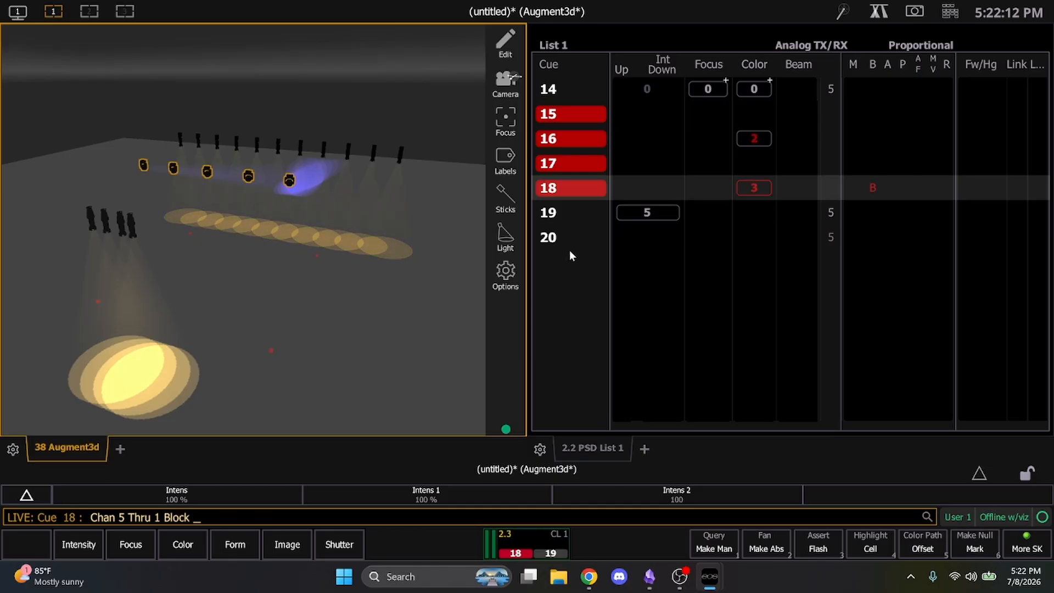
pyautogui.press('Return')
pyautogui.hotkey('shift', 'BackSpace')
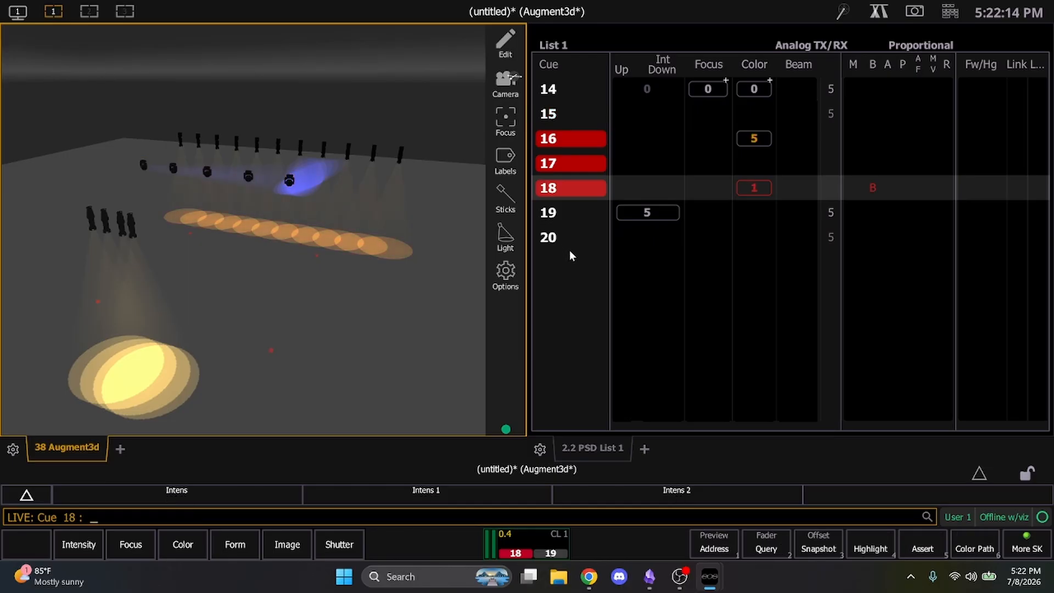
pyautogui.press('b')
pyautogui.press('Return')
# Step: Step back to cue 16 and run cues 17 to 19 to check playback without the block
pyautogui.hotkey('ctrl', 'alt', 'space')
pyautogui.hotkey('ctrl', 'alt', 'space')
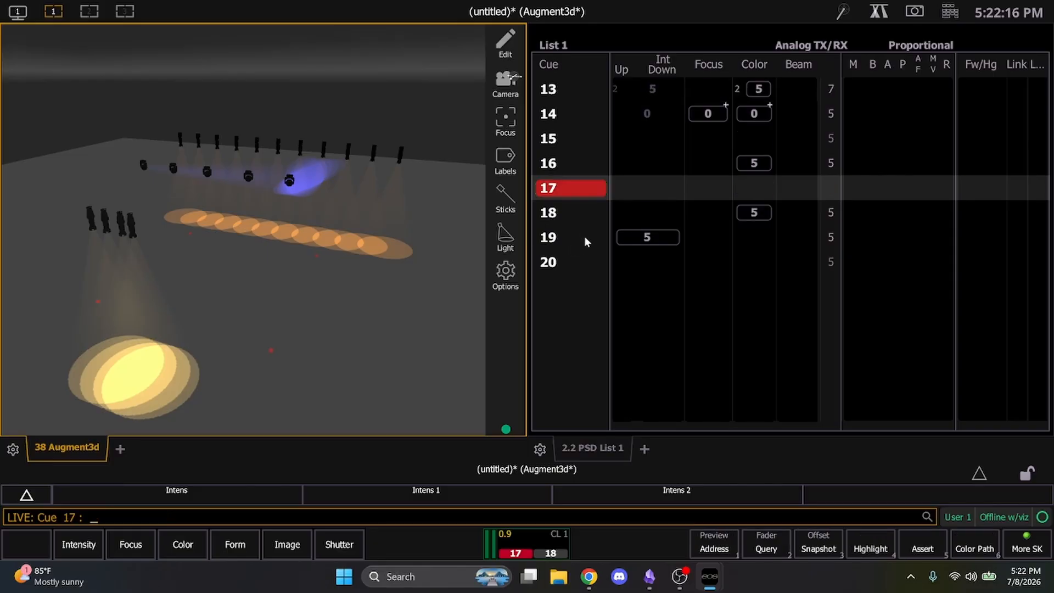
pyautogui.hotkey('ctrl', 'space')
pyautogui.hotkey('ctrl', 'space')
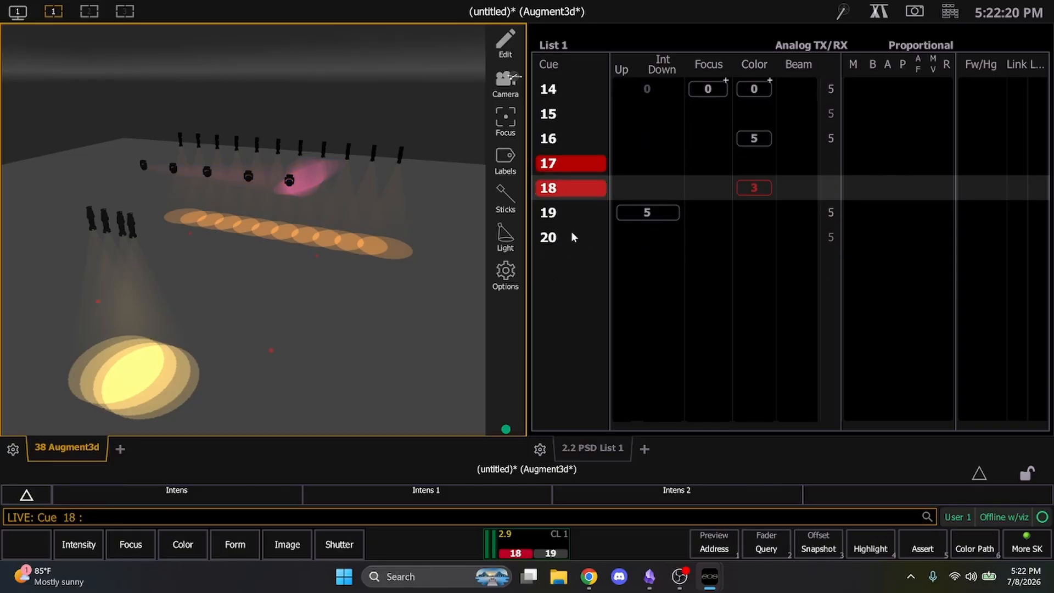
pyautogui.hotkey('ctrl', 'space')
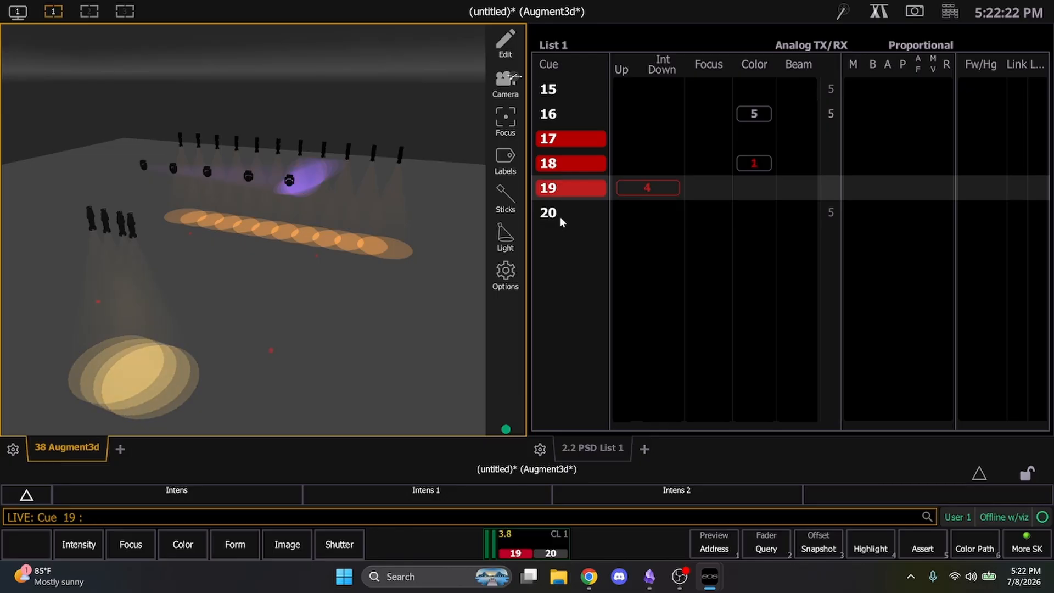
# Step: Step back through the cue list from cue 19 to cue 15
pyautogui.hotkey('ctrl', 'alt', 'space')
pyautogui.hotkey('ctrl', 'alt', 'space')
pyautogui.hotkey('ctrl', 'alt', 'space')
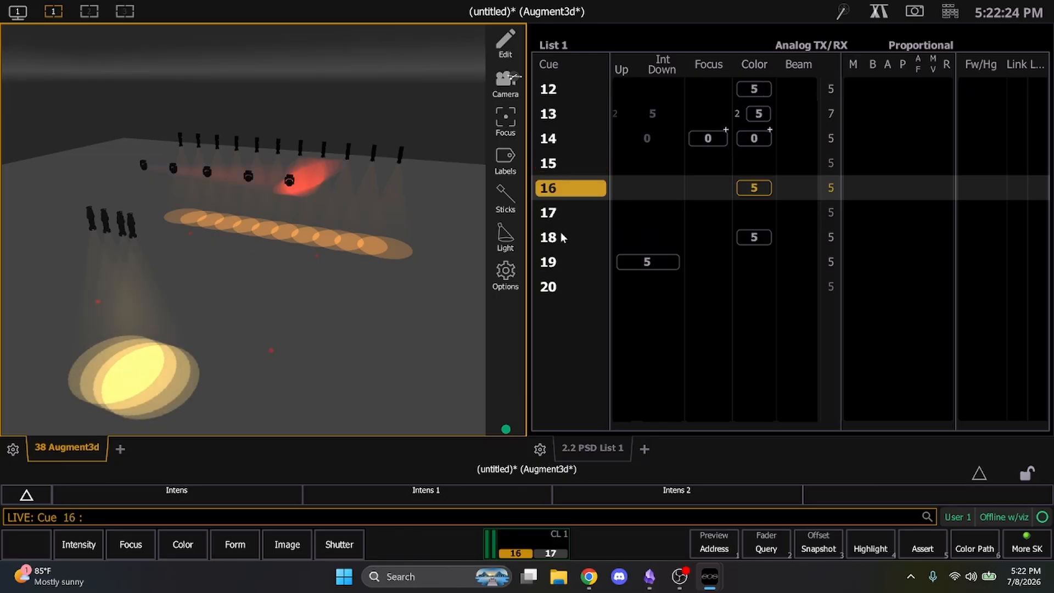
pyautogui.hotkey('ctrl', 'alt', 'space')
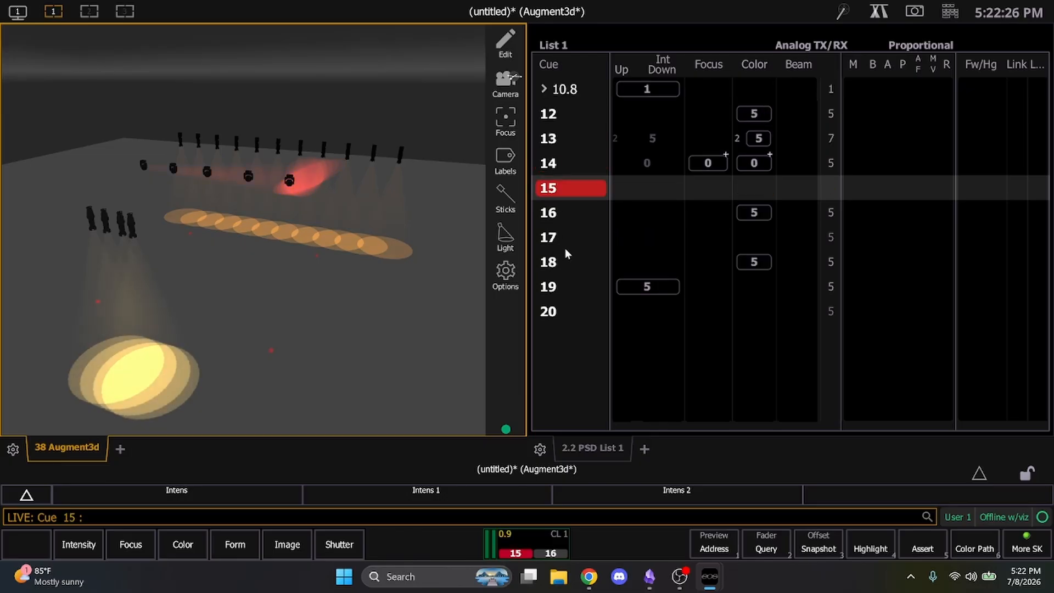
# Step: Run the cue list forward to cue 18 to play back the tracked color changes
pyautogui.hotkey('ctrl', 'alt', 'space')
pyautogui.hotkey('ctrl', 'space')
pyautogui.hotkey('ctrl', 'space')
pyautogui.hotkey('ctrl', 'space')
pyautogui.hotkey('ctrl', 'space')
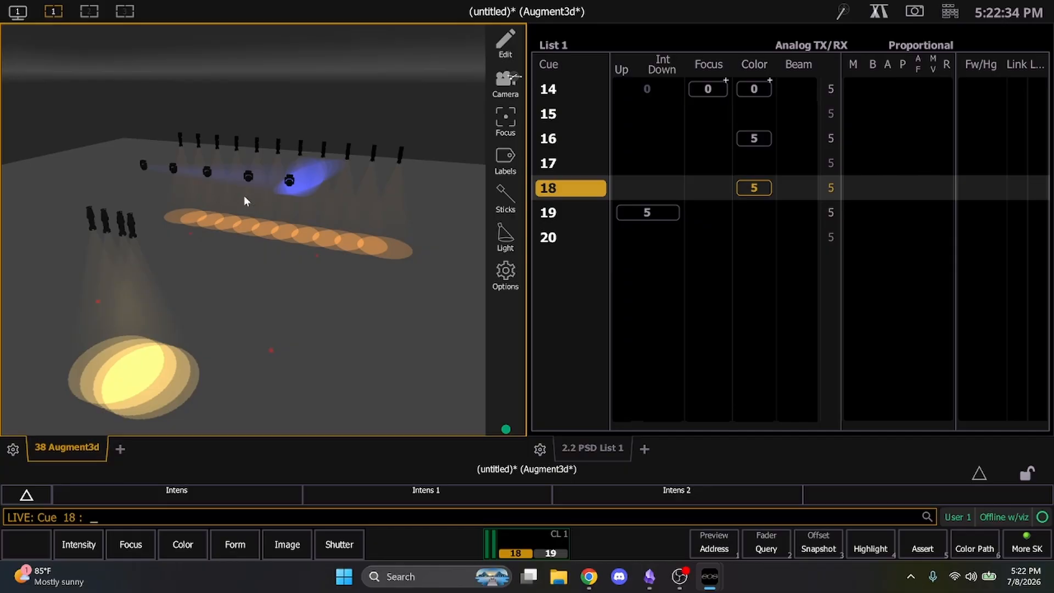
# Step: Step back through the cue list from cue 18 to cue 16, clearing the stray Full command
pyautogui.press('F11')
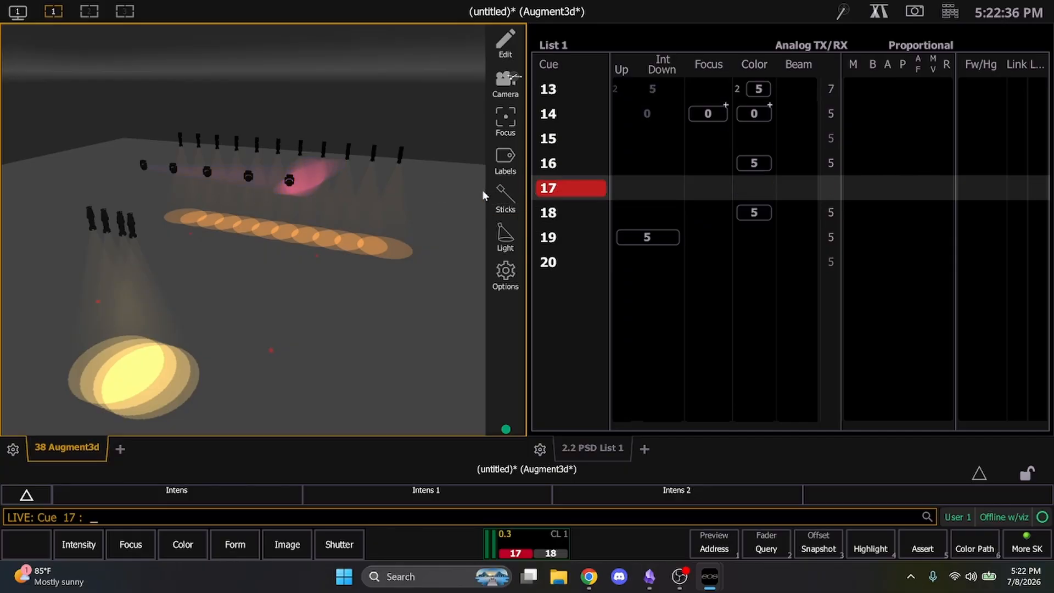
pyautogui.press('f')
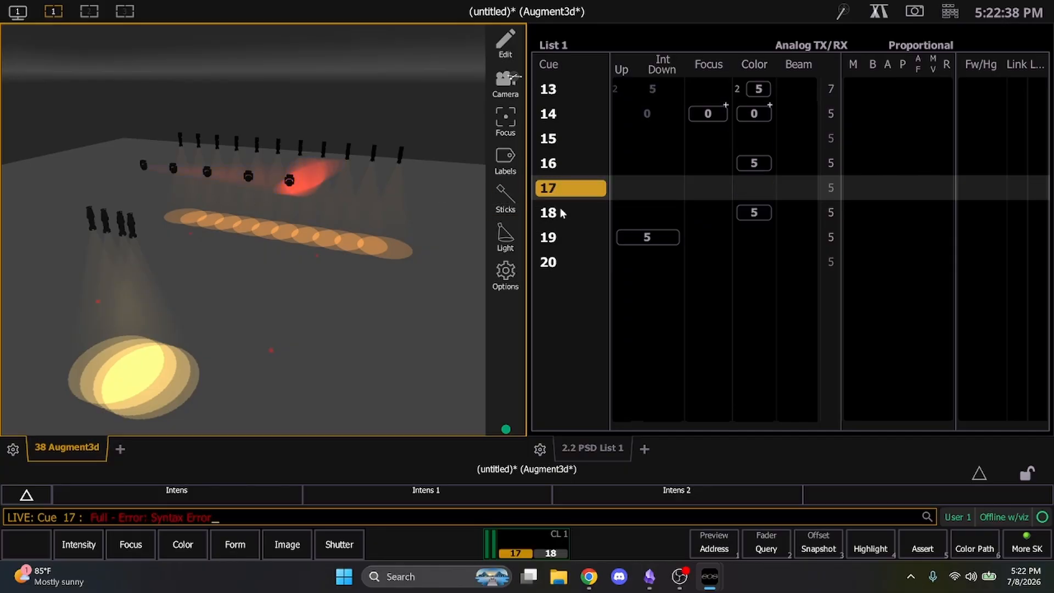
pyautogui.press('BackSpace')
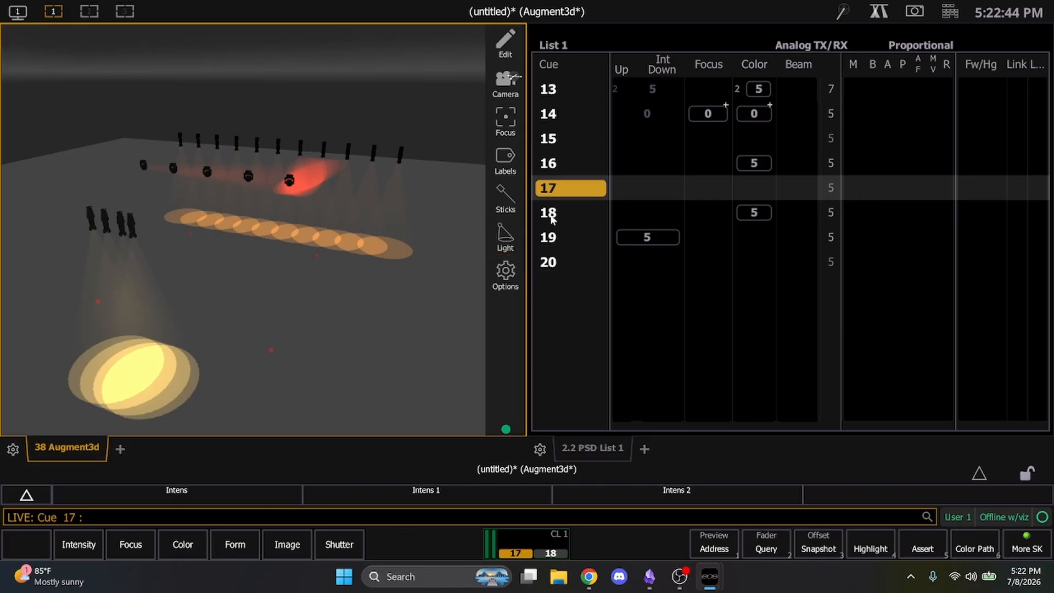
pyautogui.hotkey('ctrl', 'F11')
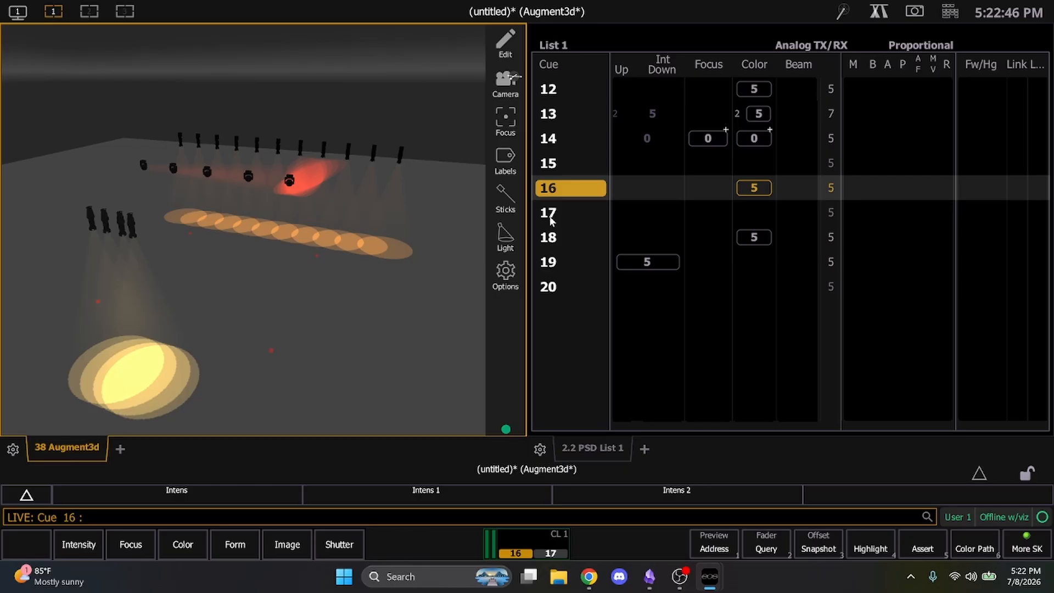
# Step: Set channels 5 through 1 to green in cue 16 and update the cue
pyautogui.moveTo(216, 172); pyautogui.dragTo(126, 158)
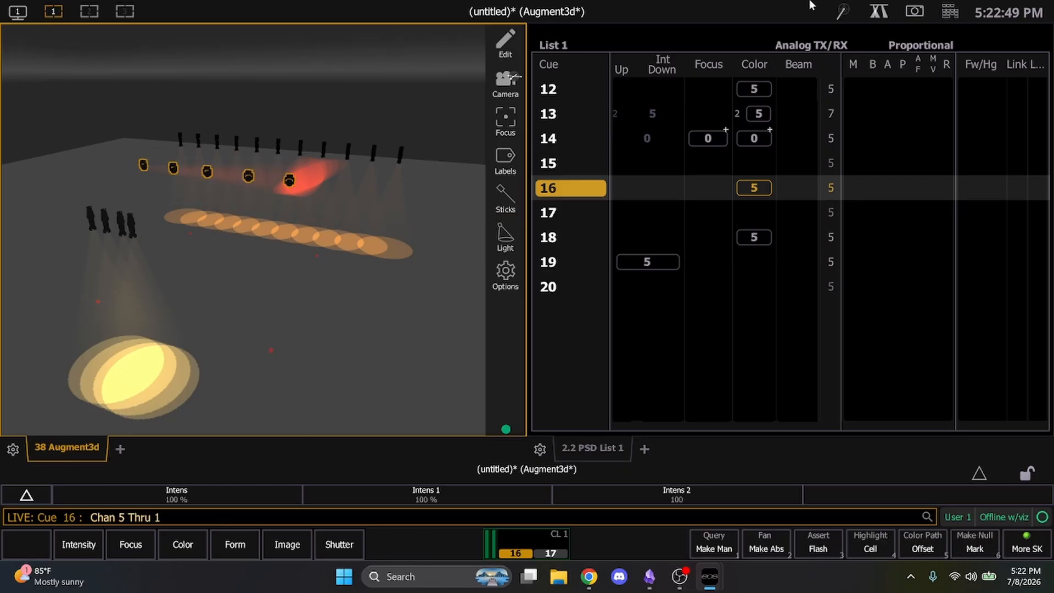
pyautogui.click(879, 12)
pyautogui.click(928, 92)
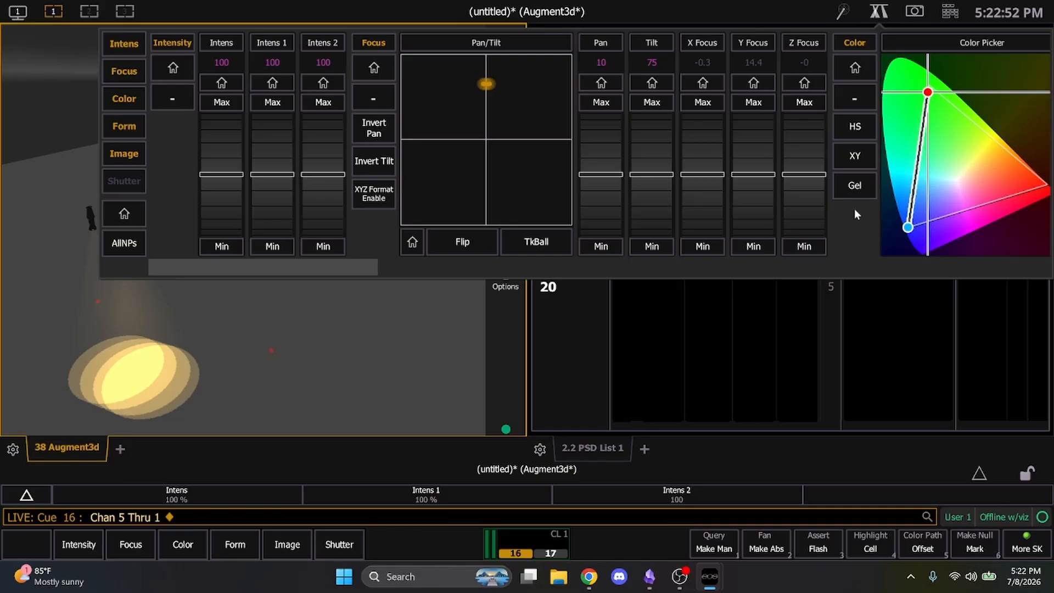
pyautogui.press('u')
pyautogui.press('Return')
pyautogui.click(328, 363)
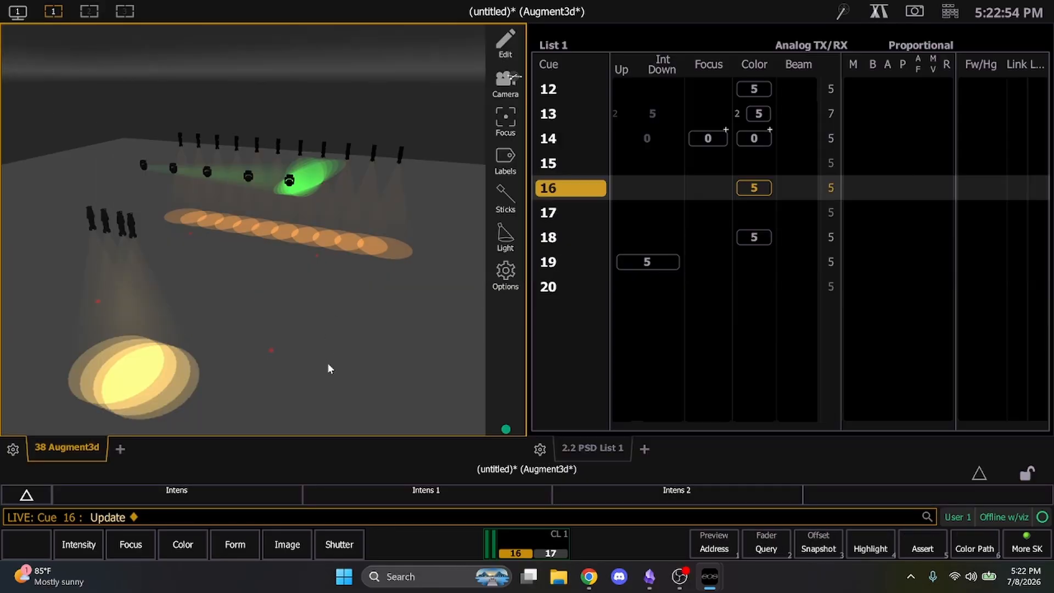
# Step: Run cues 17 through 20 to check how the green from cue 16 tracks through the list
pyautogui.hotkey('ctrl', 'space')
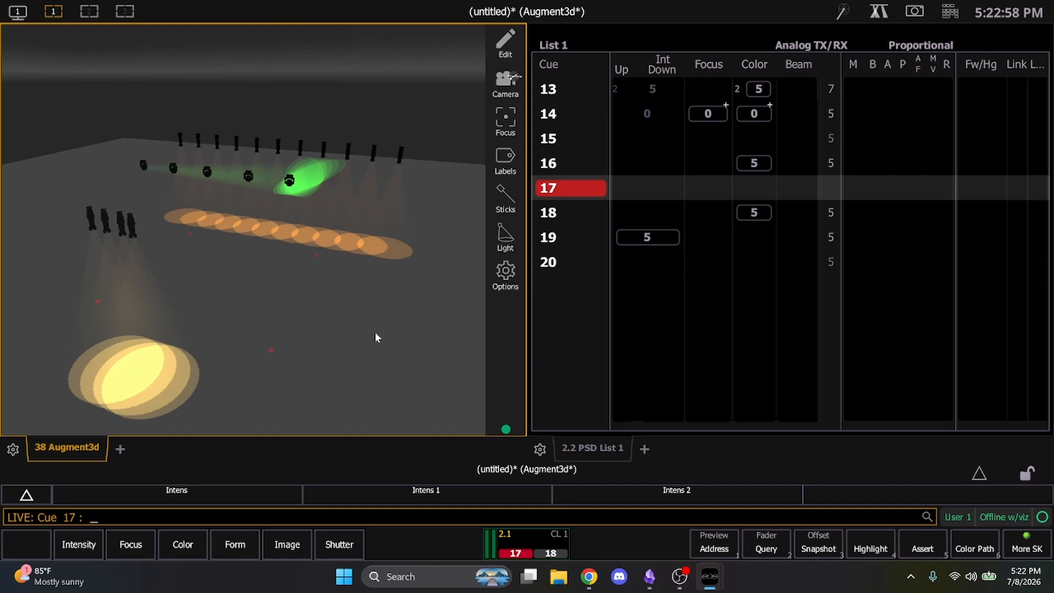
pyautogui.hotkey('ctrl', 'space')
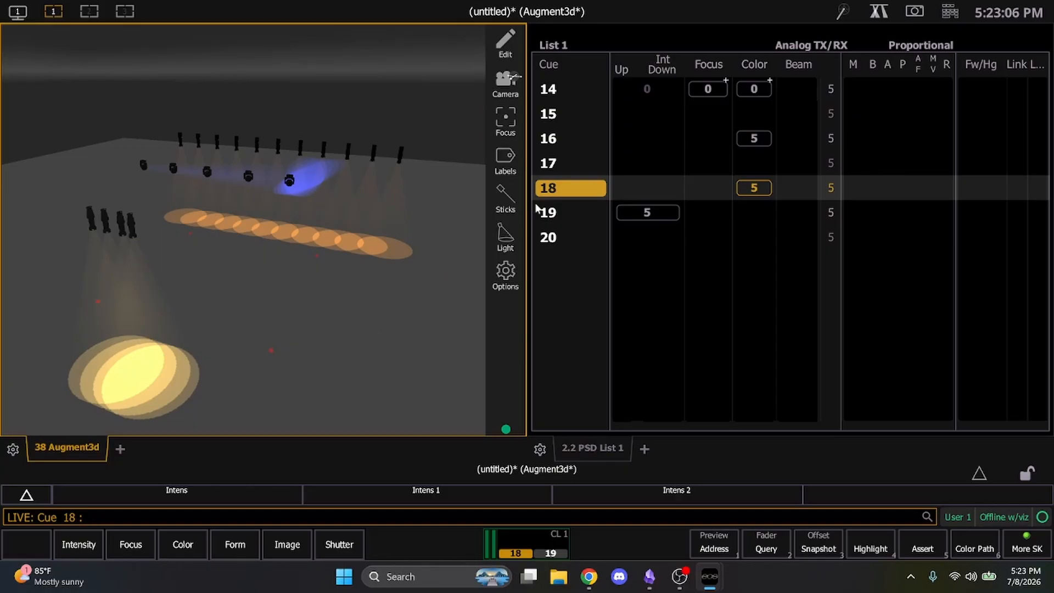
pyautogui.hotkey('ctrl', 'space')
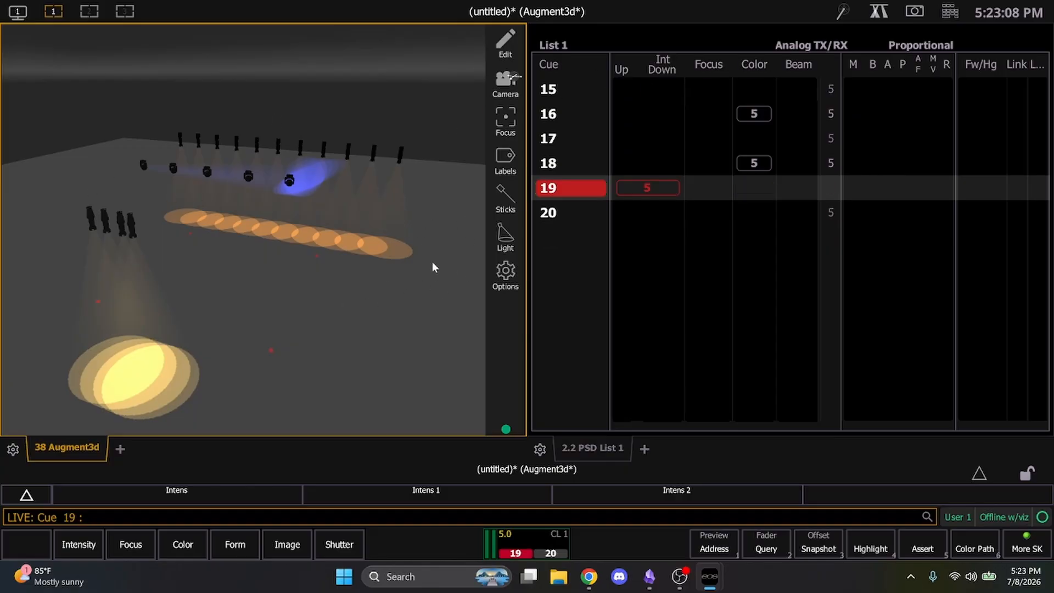
pyautogui.hotkey('ctrl', 'space')
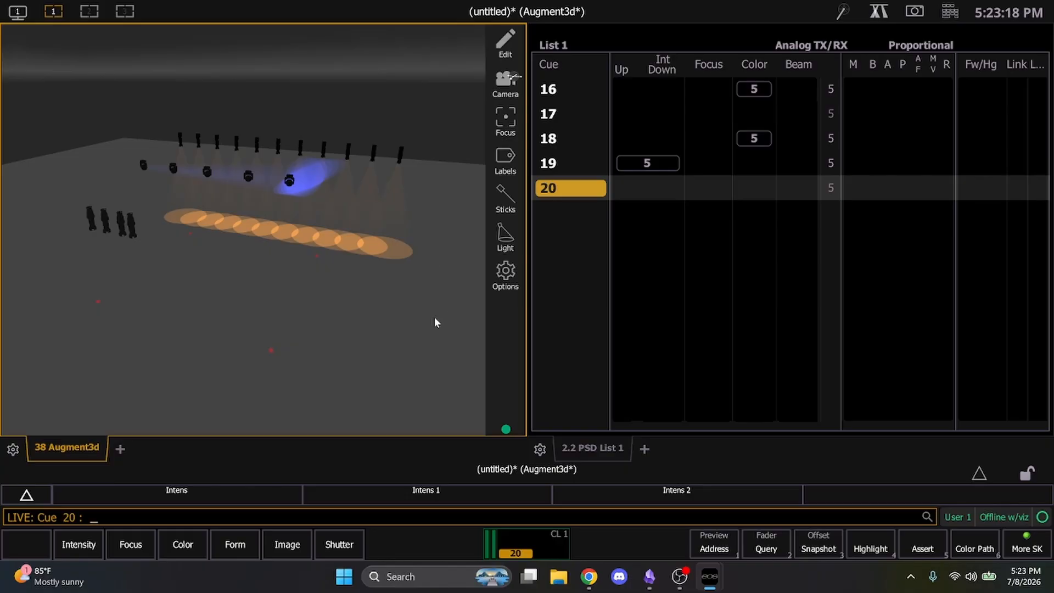
# Step: Select all channels 1 through 20, send them to their home values and set them to full intensity
pyautogui.moveTo(452, 367); pyautogui.dragTo(67, 116)
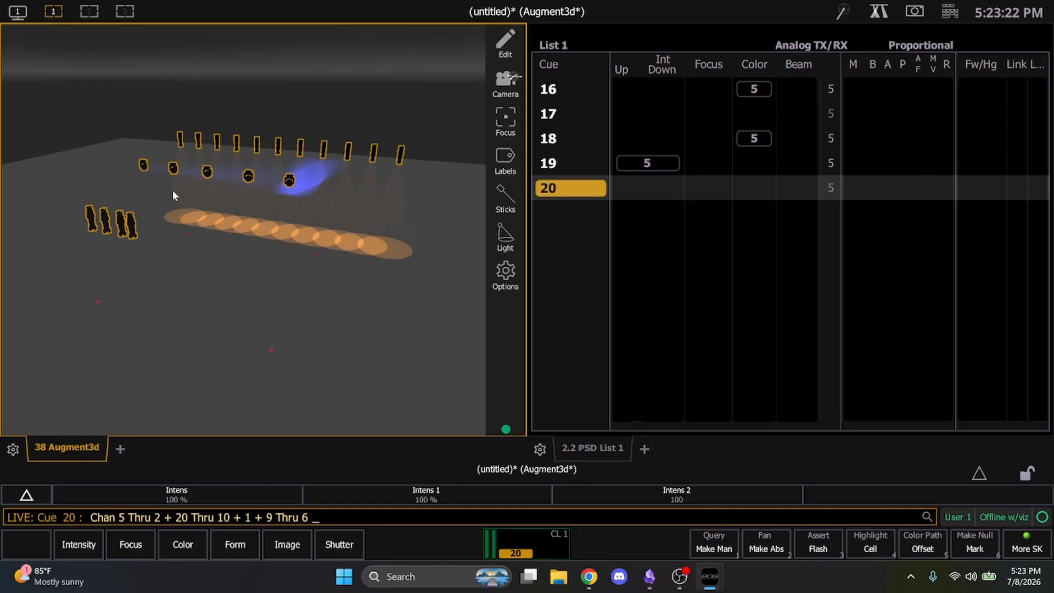
pyautogui.click(914, 11)
pyautogui.click(951, 12)
pyautogui.click(951, 16)
pyautogui.click(866, 281)
pyautogui.click(852, 366)
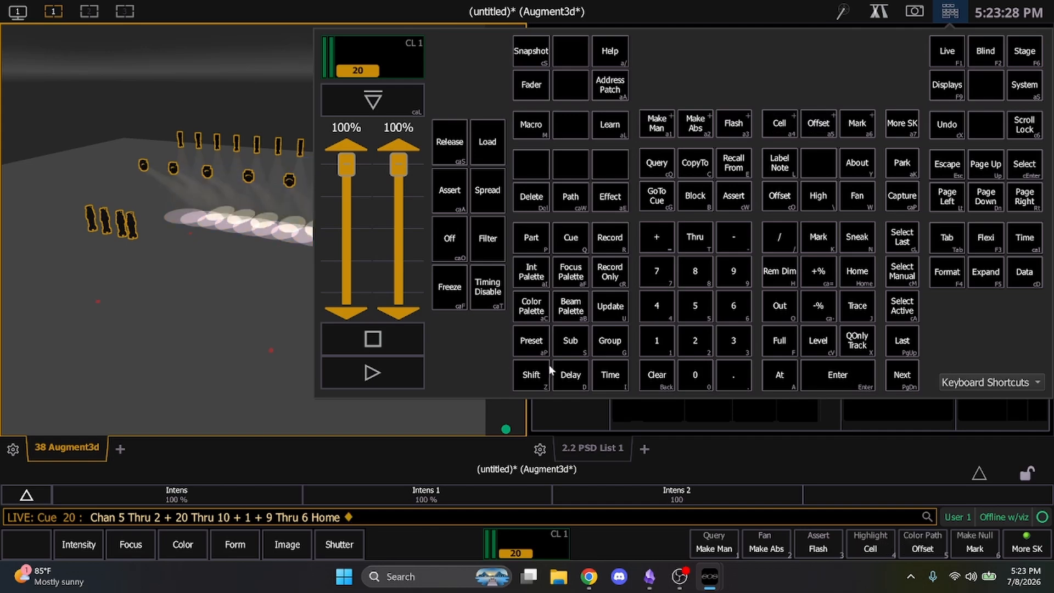
pyautogui.click(202, 327)
pyautogui.press('f')
pyautogui.press('f')
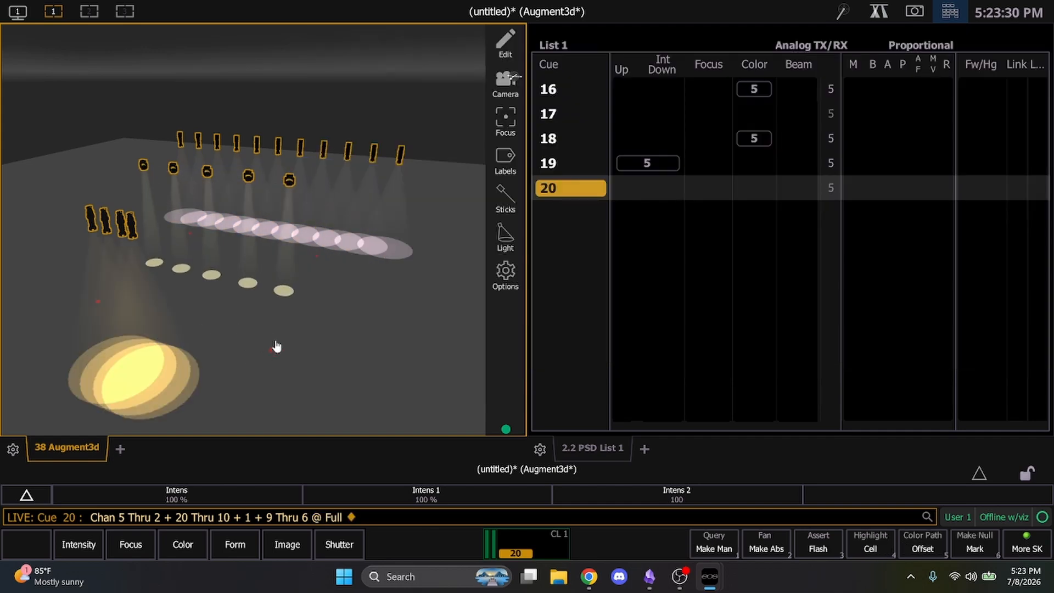
# Step: Record the current look as cues 21, 22 and 24
pyautogui.press('r')
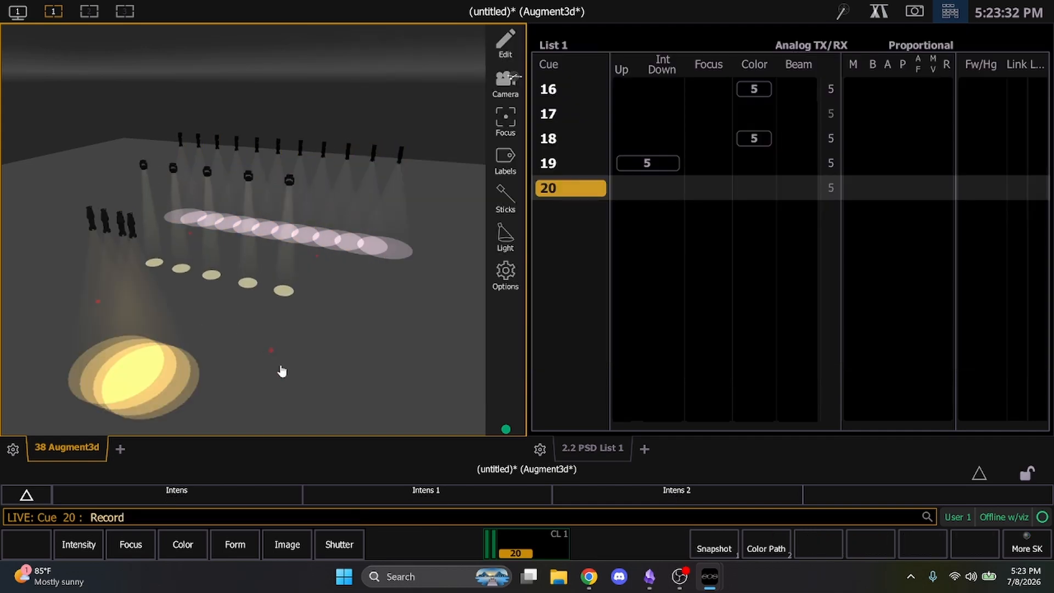
pyautogui.press('Return')
pyautogui.press('r')
pyautogui.press('Return')
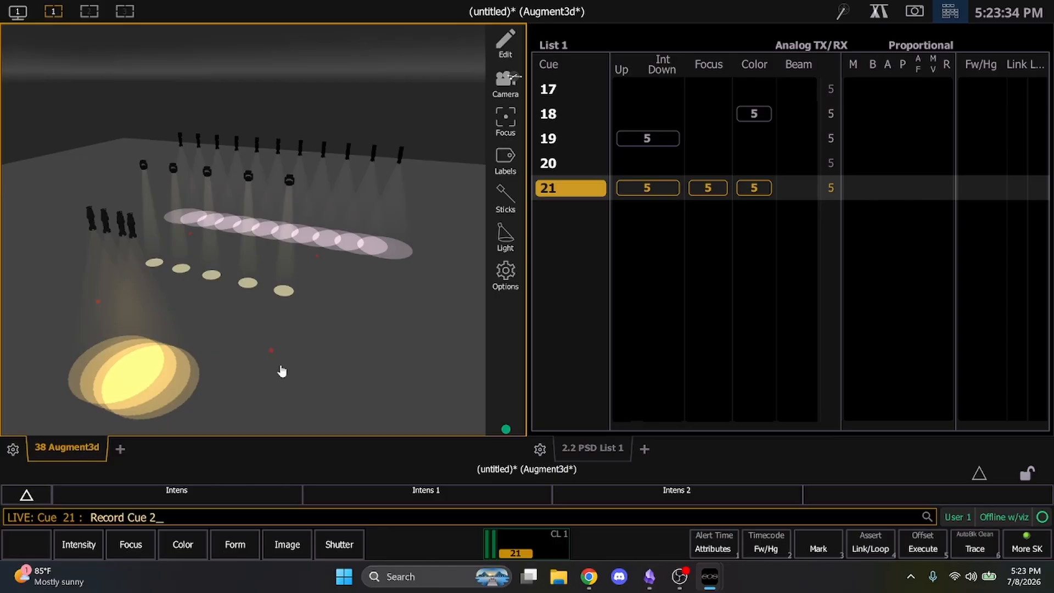
pyautogui.write('r')
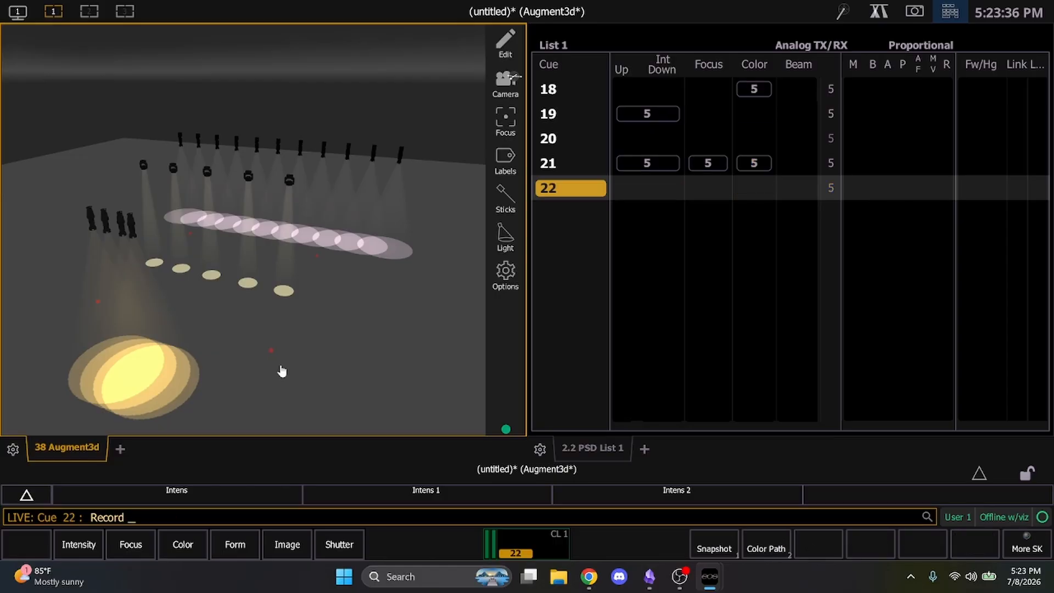
pyautogui.write('24')
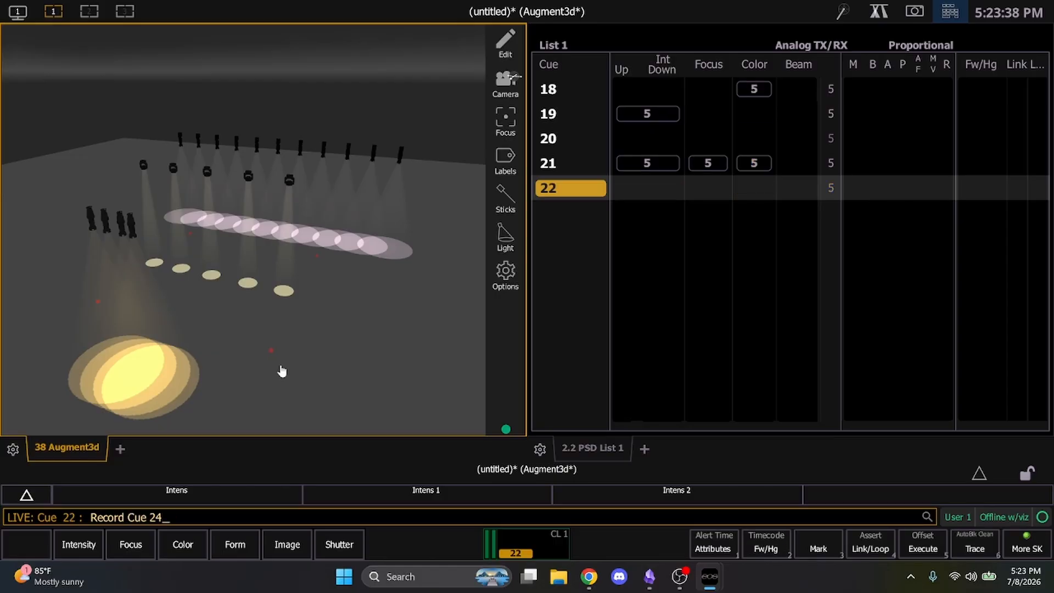
pyautogui.press('Return')
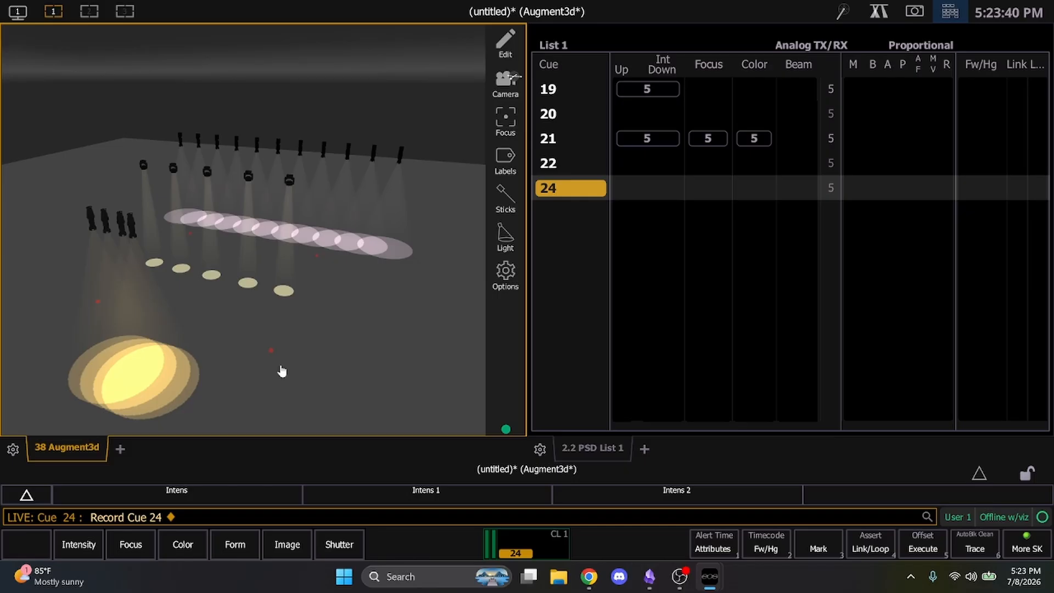
# Step: Go to cue 22 and aim channels 5 through 1 at one shared point on the floor just in front of the pale wash row
pyautogui.press('F11')
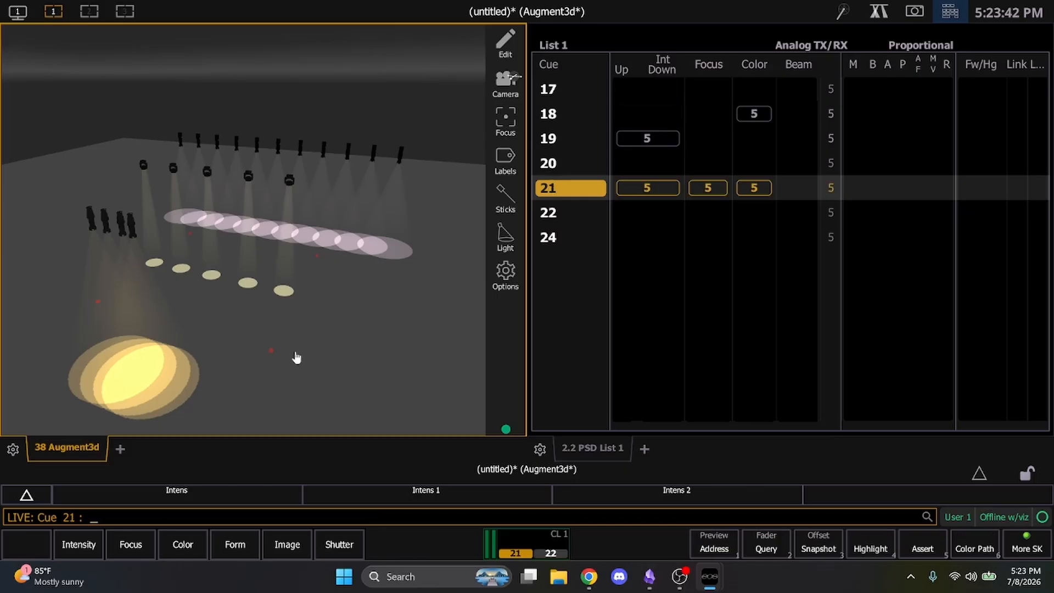
pyautogui.hotkey('ctrl', 'space')
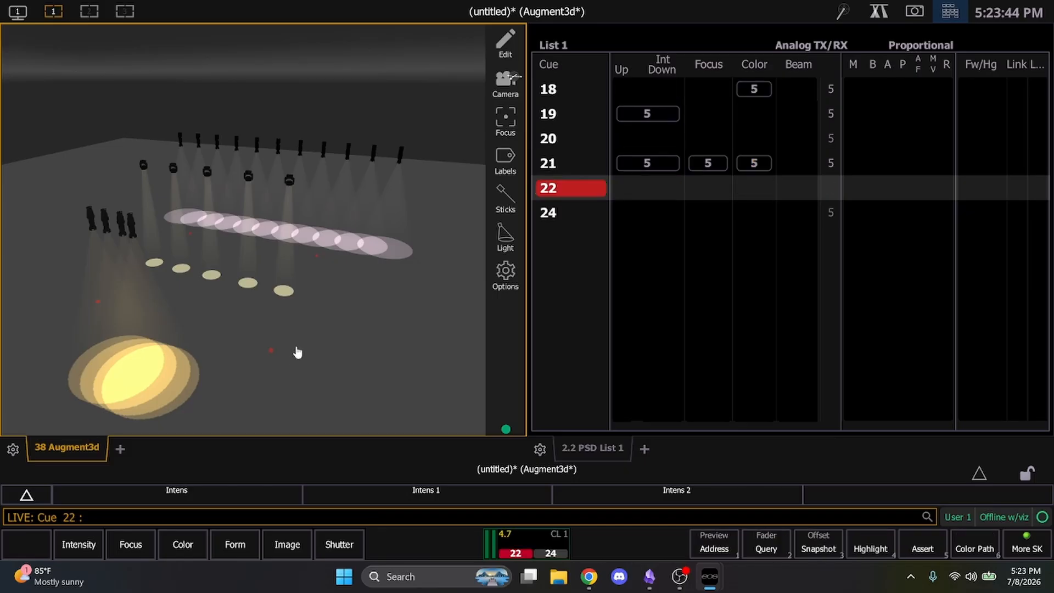
pyautogui.moveTo(330, 215); pyautogui.dragTo(122, 162)
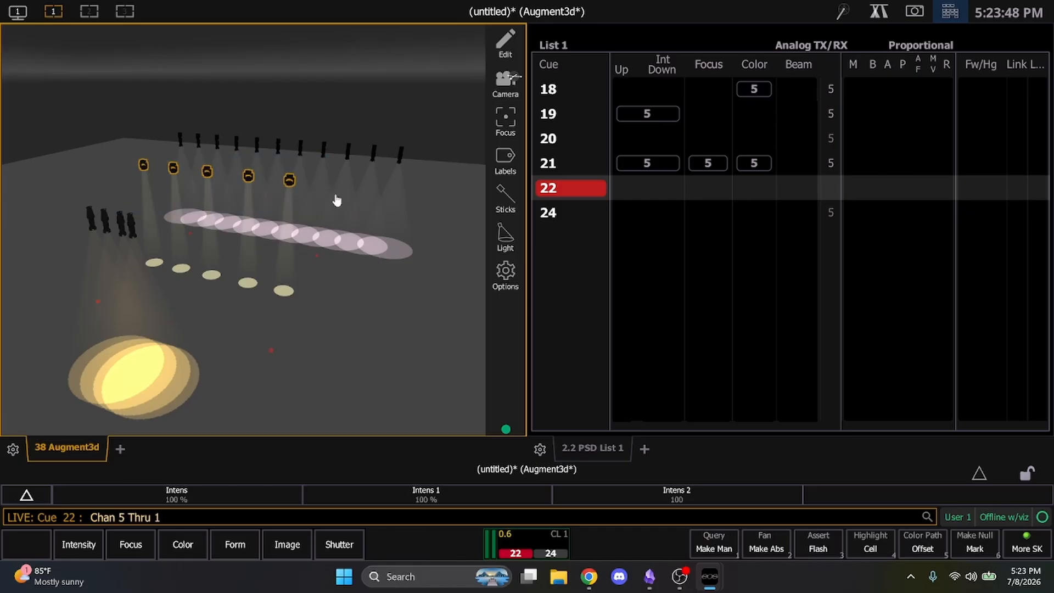
pyautogui.moveTo(337, 201); pyautogui.dragTo(317, 260)
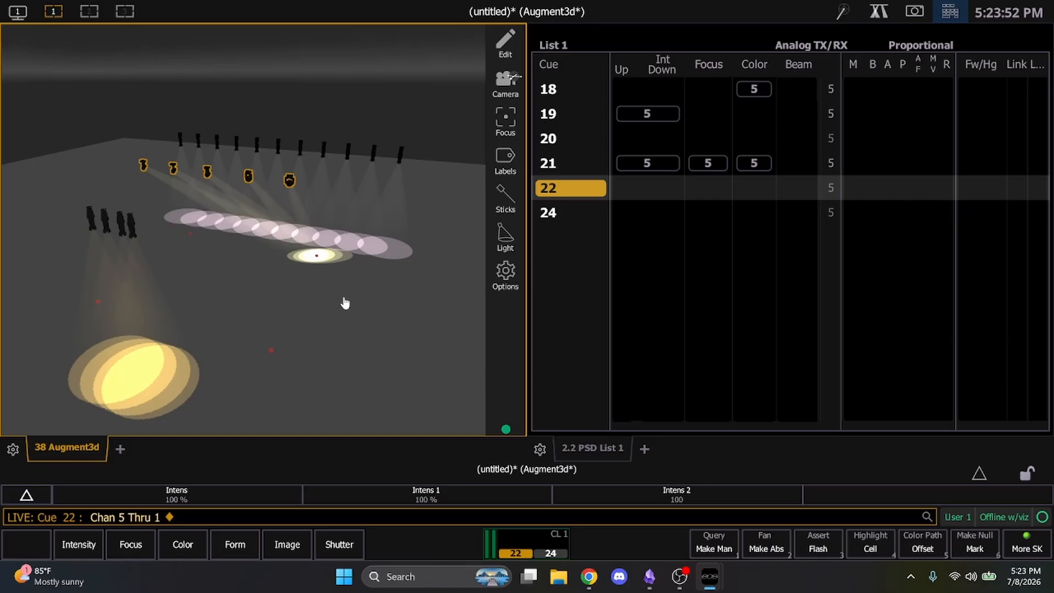
# Step: Update cue 22 with the Cue Only option so the new focus stays out of cue 24
pyautogui.press('u')
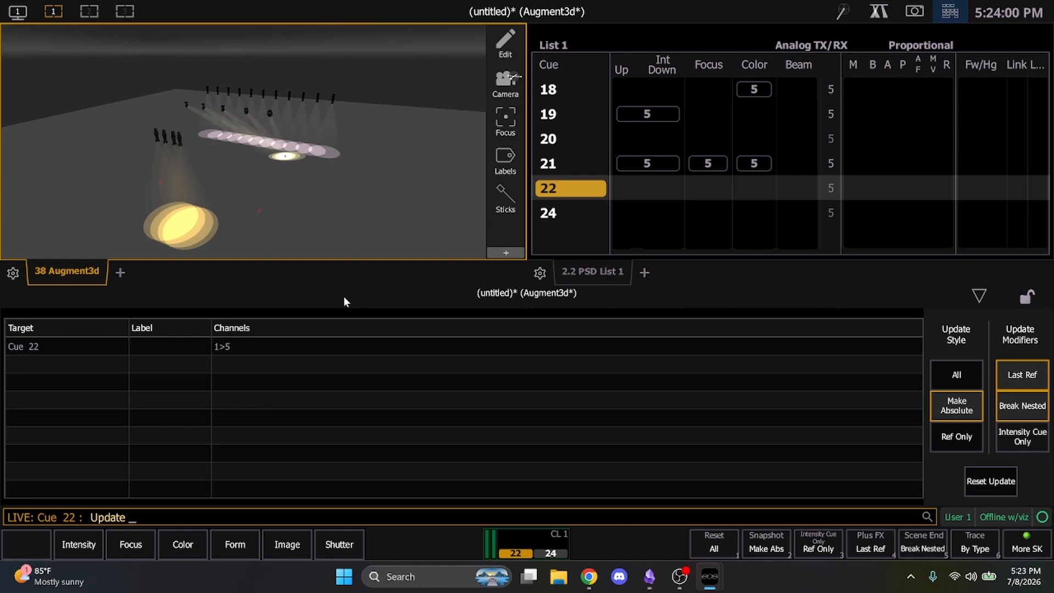
pyautogui.click(871, 13)
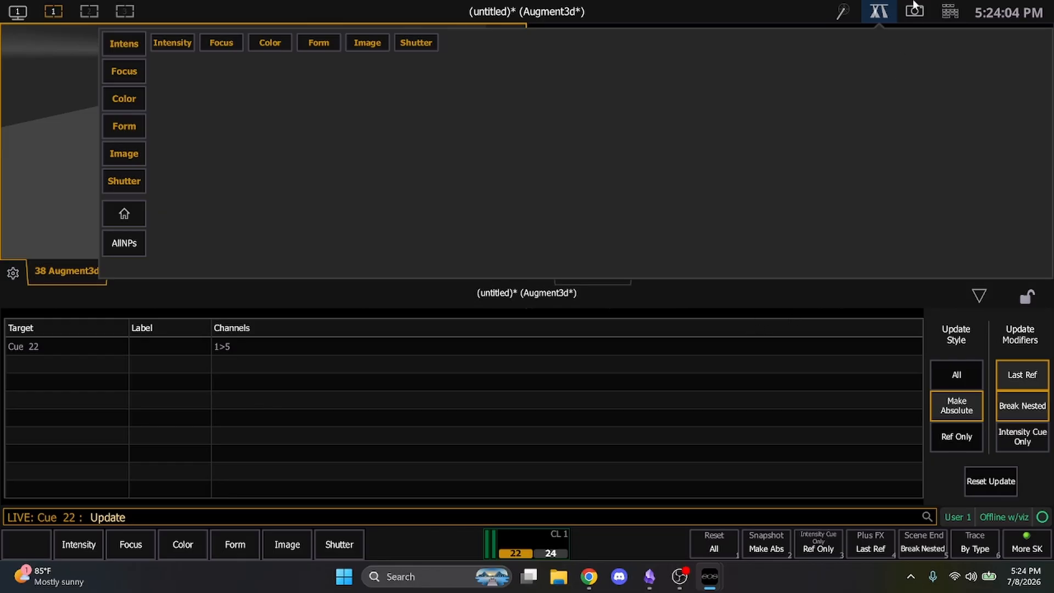
pyautogui.click(949, 15)
pyautogui.click(951, 14)
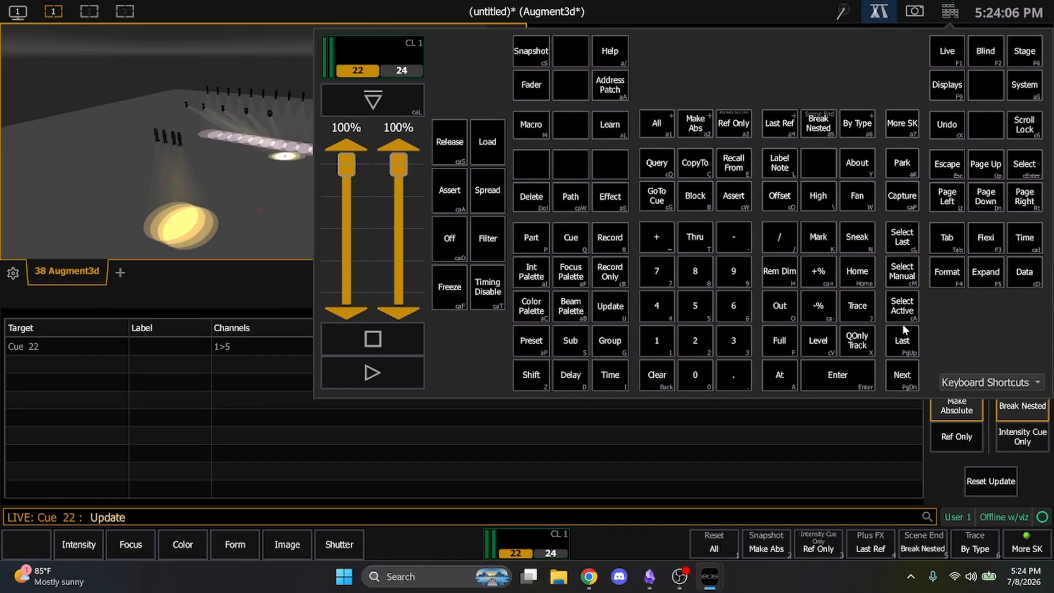
pyautogui.click(857, 342)
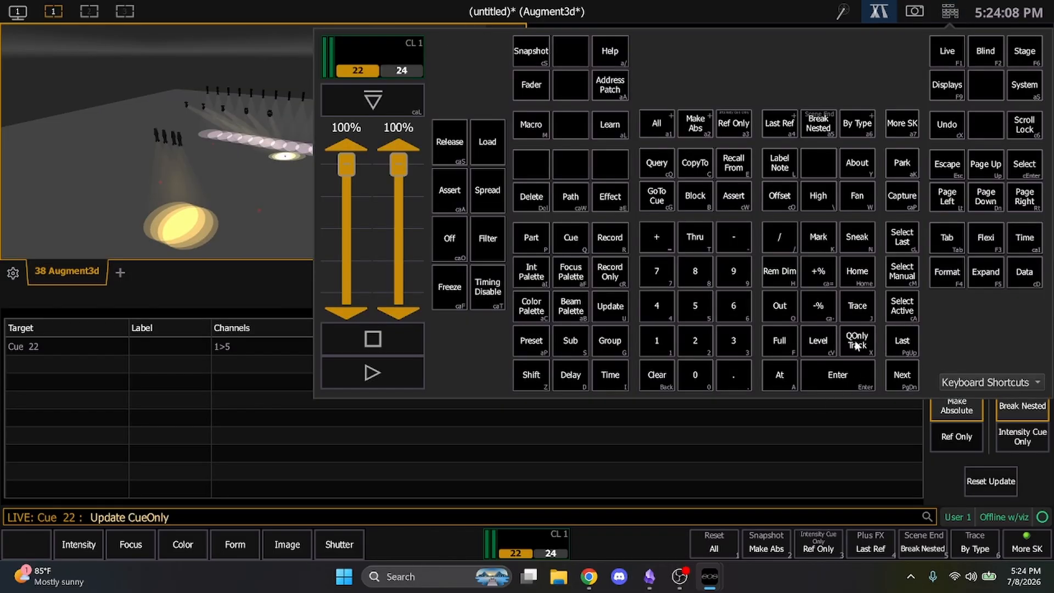
pyautogui.click(838, 376)
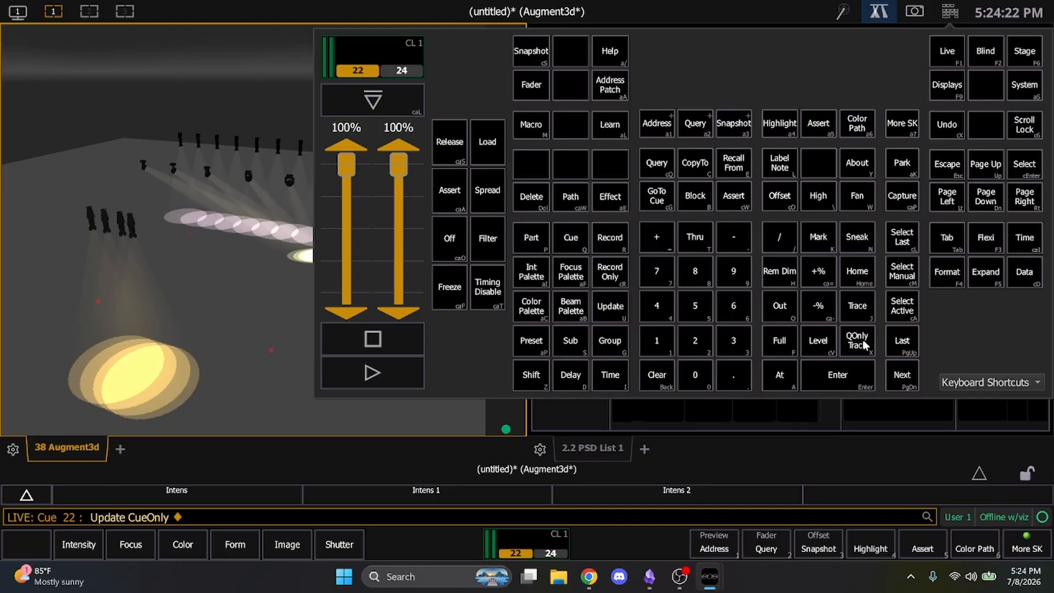
pyautogui.click(177, 277)
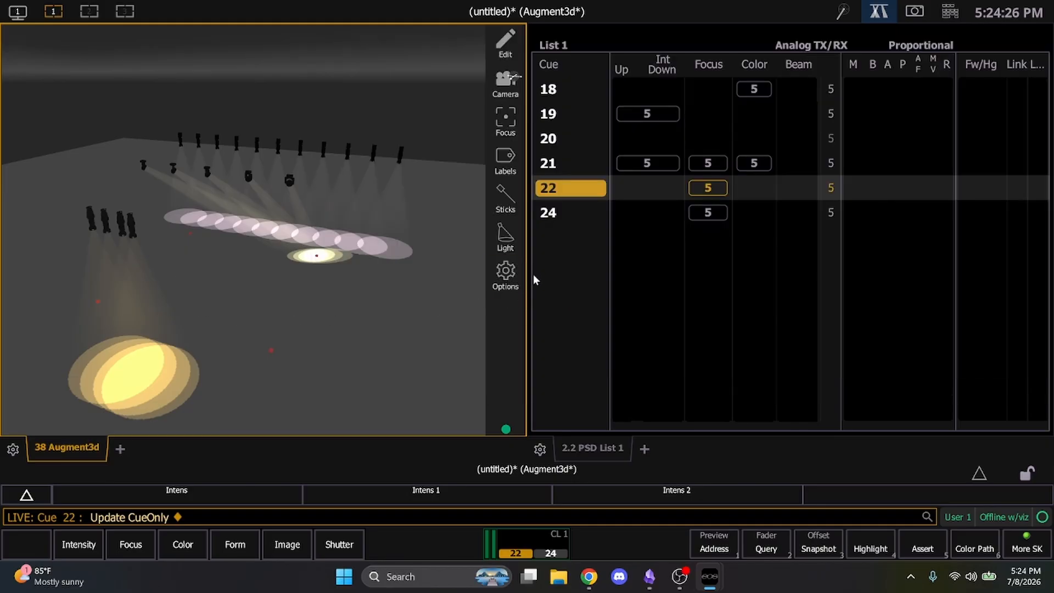
# Step: Run cue 24, set channels 1 through 5 to Out and update the cue
pyautogui.hotkey('ctrl', 'space')
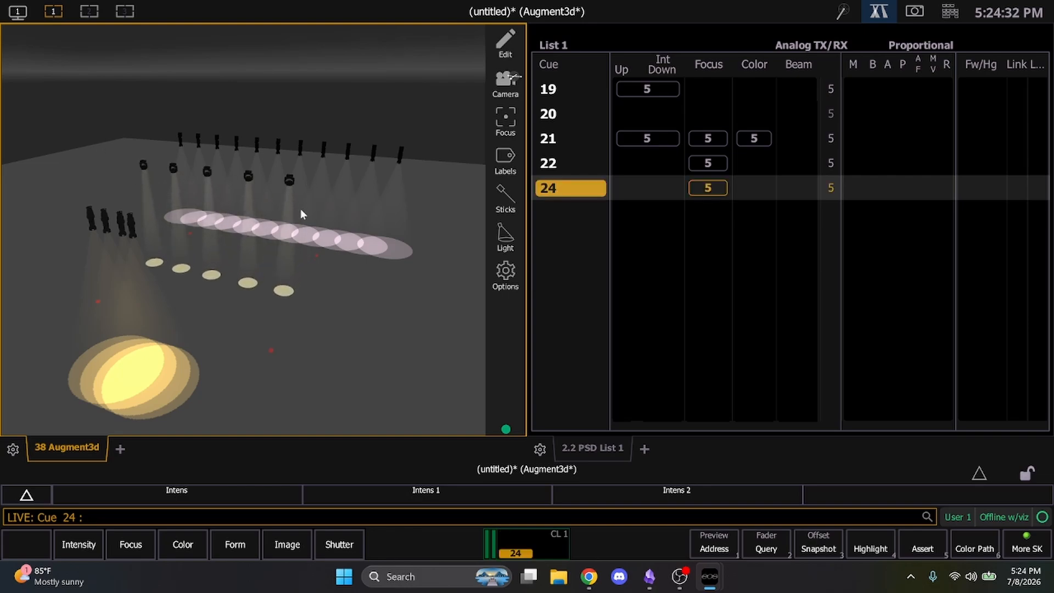
pyautogui.press('l')
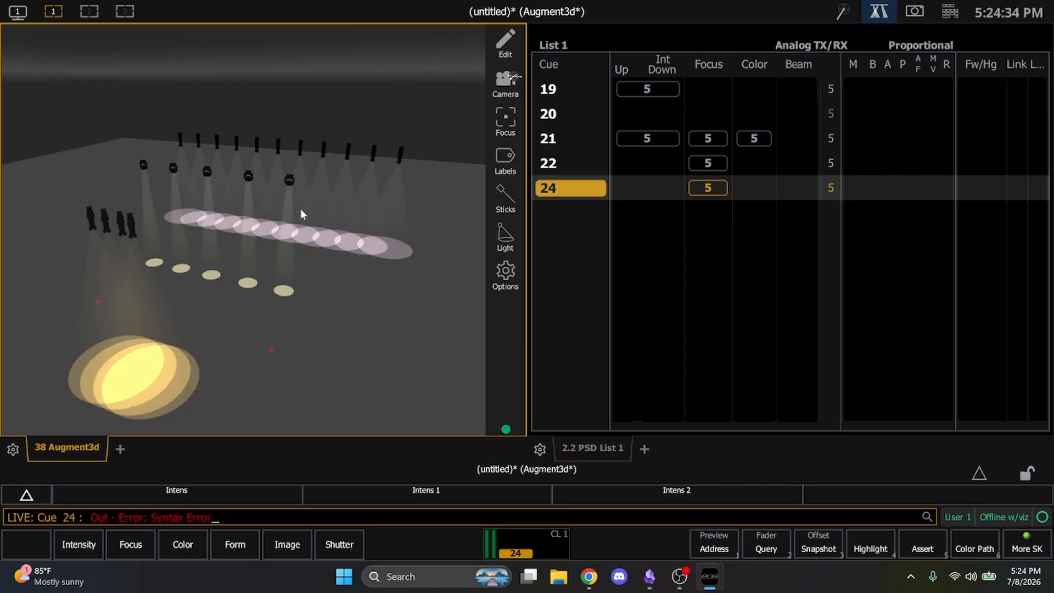
pyautogui.press('BackSpace')
pyautogui.press('1')
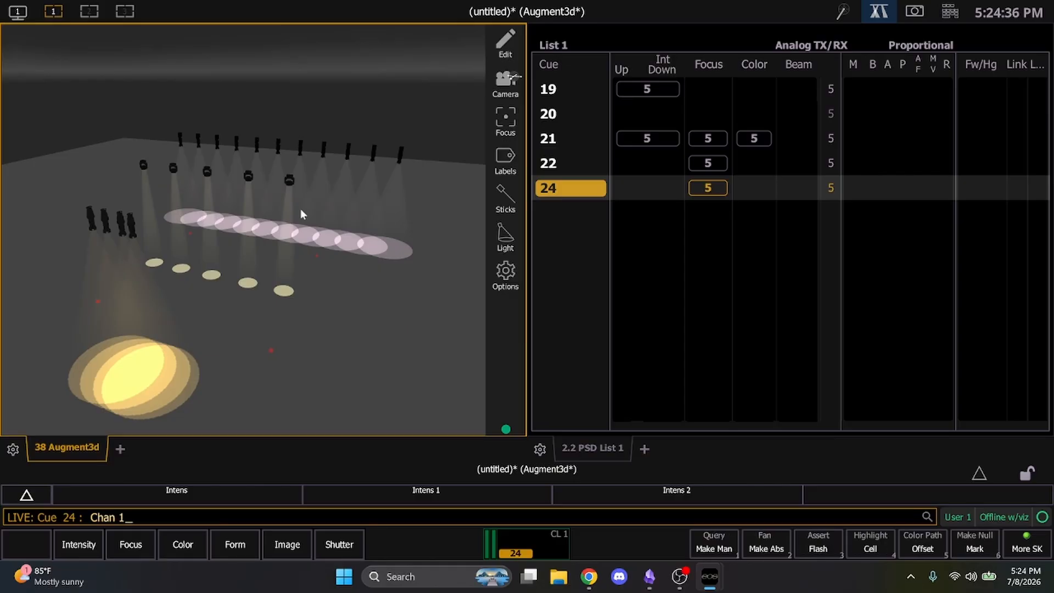
pyautogui.press('t')
pyautogui.press('5')
pyautogui.press('a')
pyautogui.press('o')
pyautogui.press('Return')
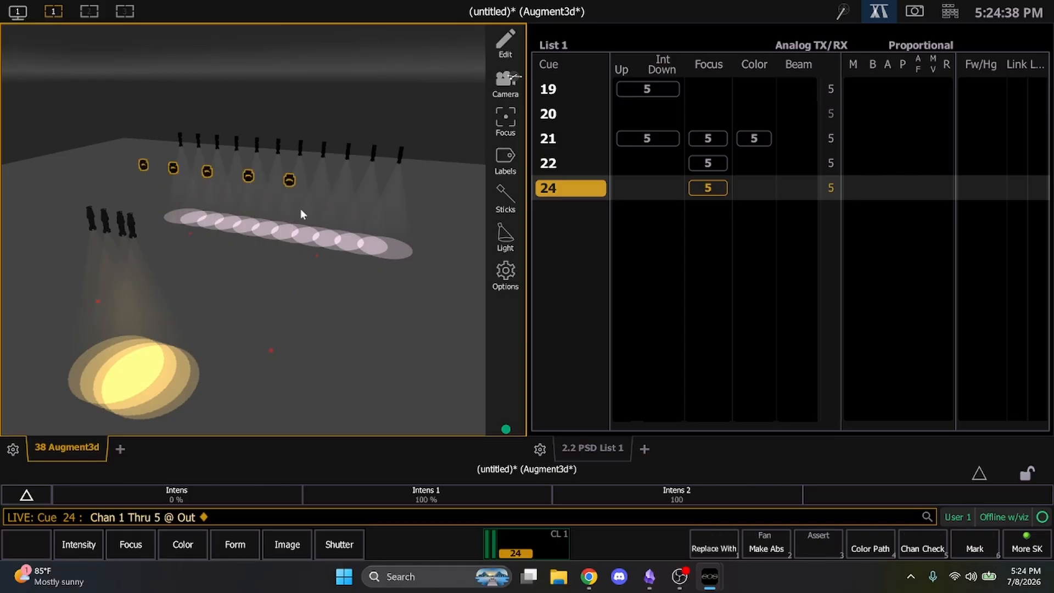
pyautogui.press('u')
pyautogui.press('Return')
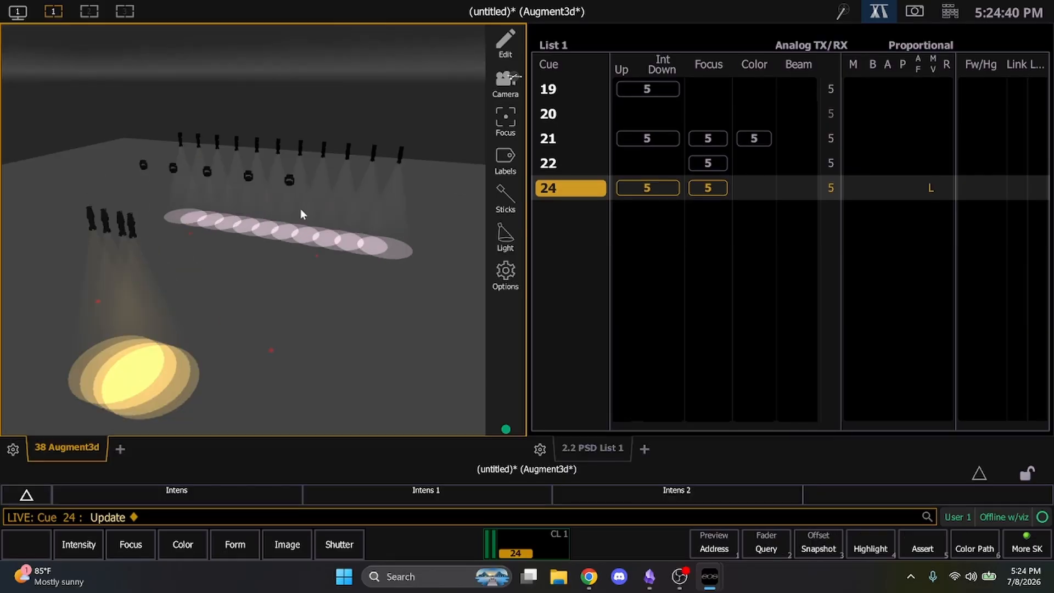
# Step: Go back to cue 21, set channels 1 through 5 to Out and run cue 22 without updating
pyautogui.hotkey('ctrl', 'F2')
pyautogui.hotkey('ctrl', 'F2')
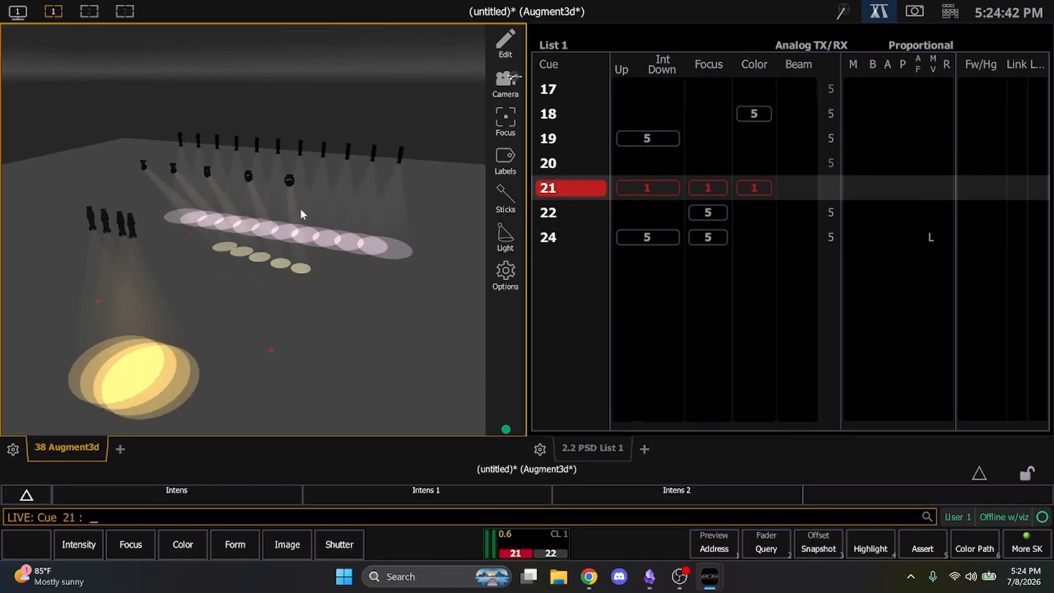
pyautogui.write('1t')
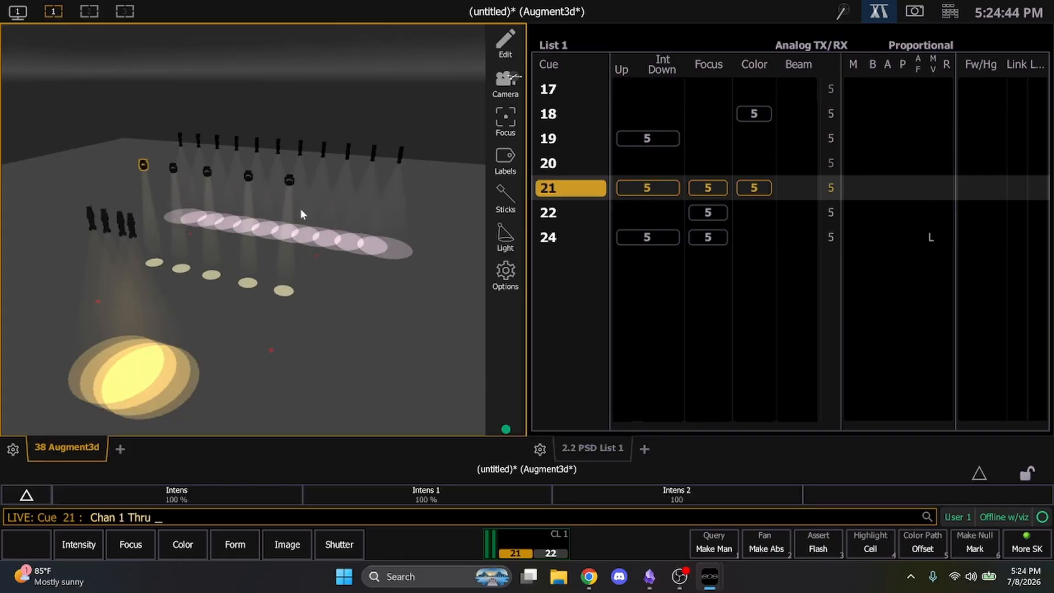
pyautogui.write('5ao')
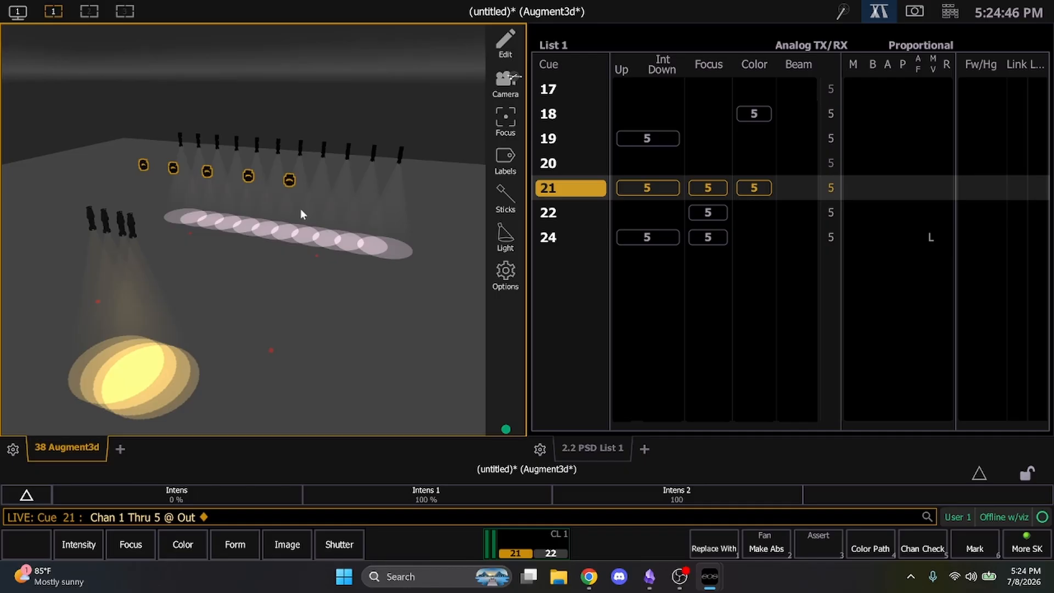
pyautogui.hotkey('ctrl', 'space')
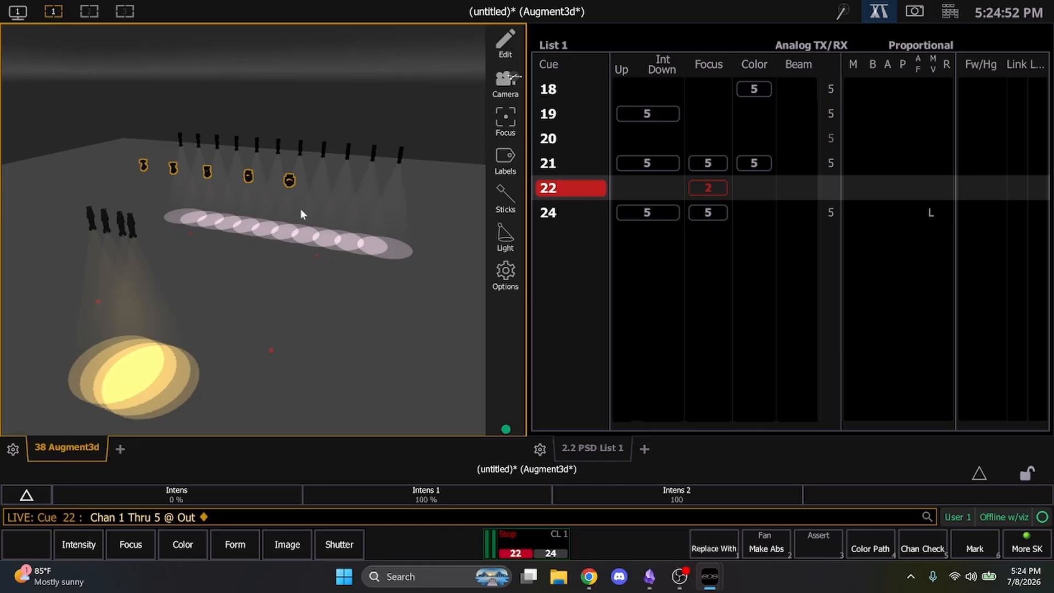
pyautogui.press('BackSpace')
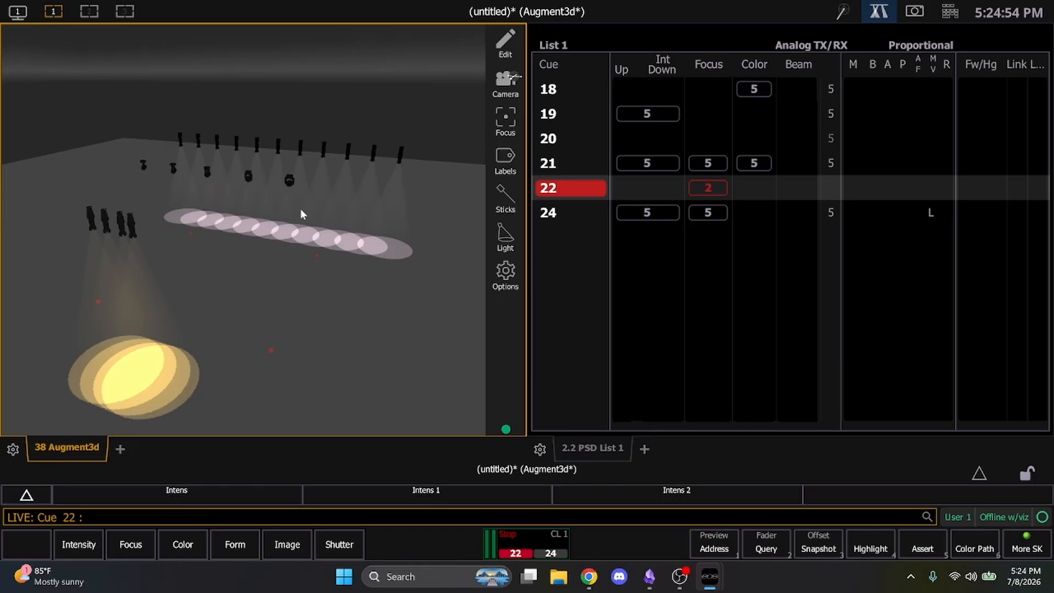
# Step: Go back to cue 21, set channels 1 through 5 to Out and update the cue
pyautogui.press('F11')
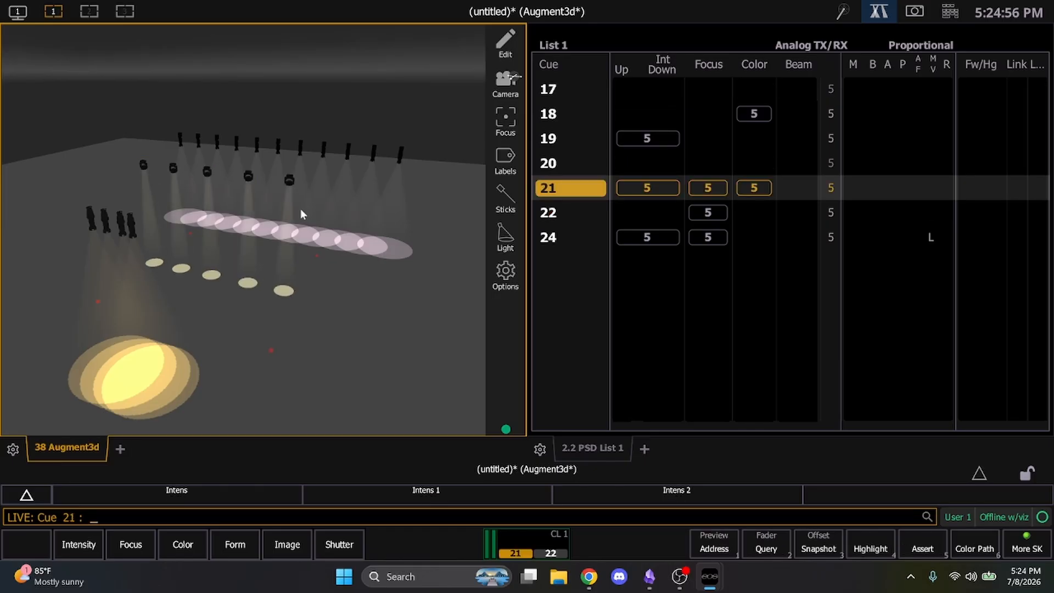
pyautogui.press('1')
pyautogui.press('t')
pyautogui.press('5')
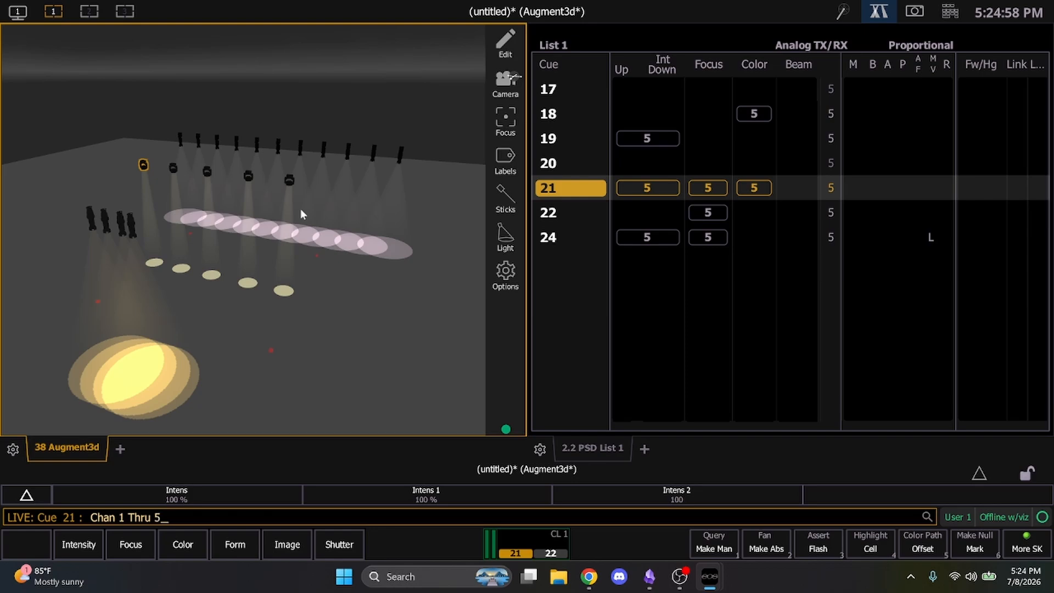
pyautogui.press('a')
pyautogui.press('o')
pyautogui.press('Return')
pyautogui.press('u')
pyautogui.press('Return')
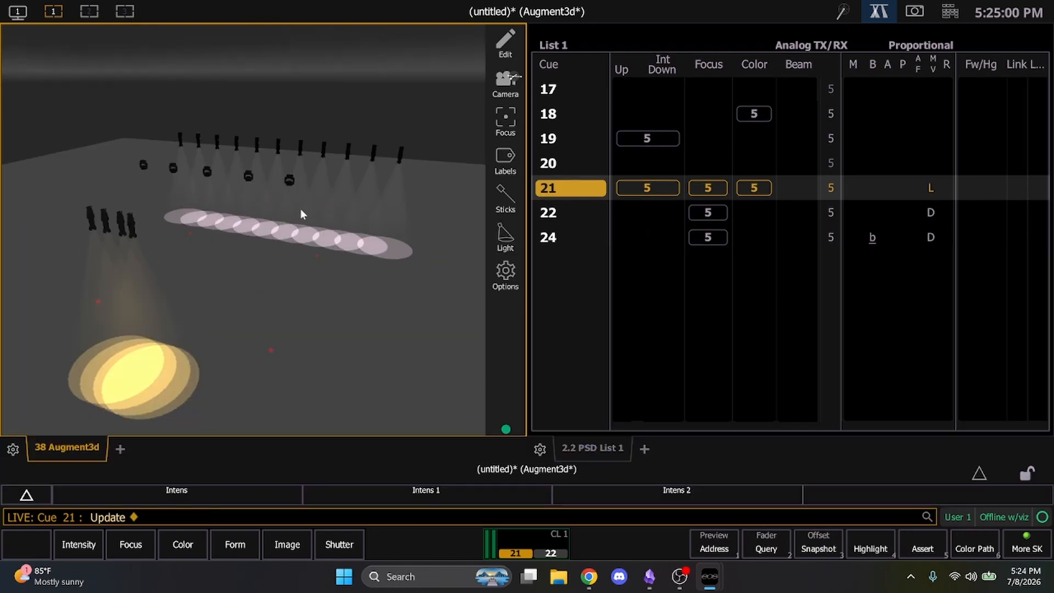
# Step: Play cues 20, 21 and 22 in sequence to check how channels 1 through 5 move, and return to cue 21
pyautogui.press('F11')
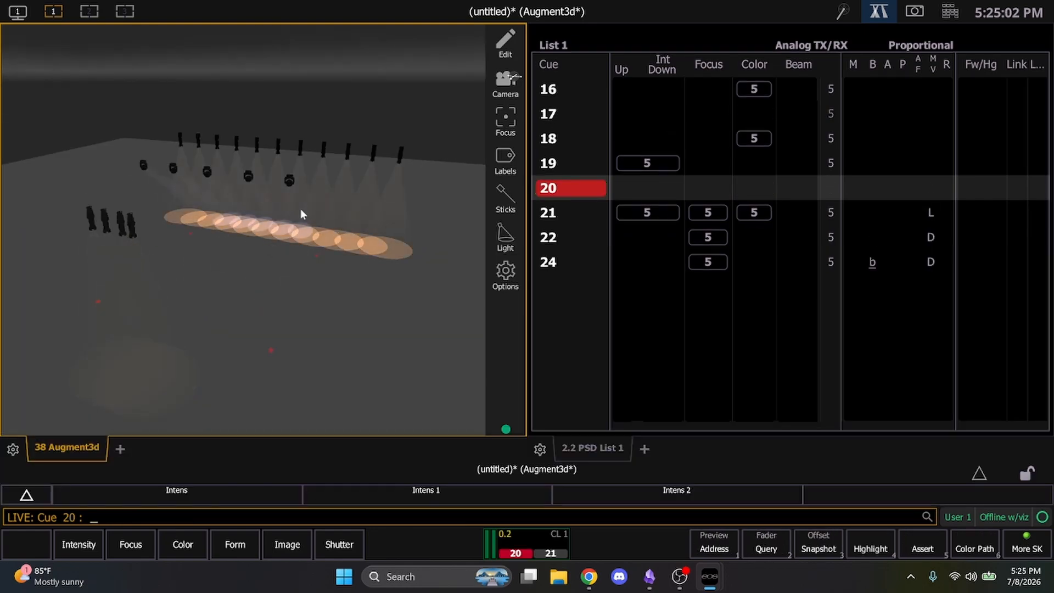
pyautogui.press('F12')
pyautogui.press('F12')
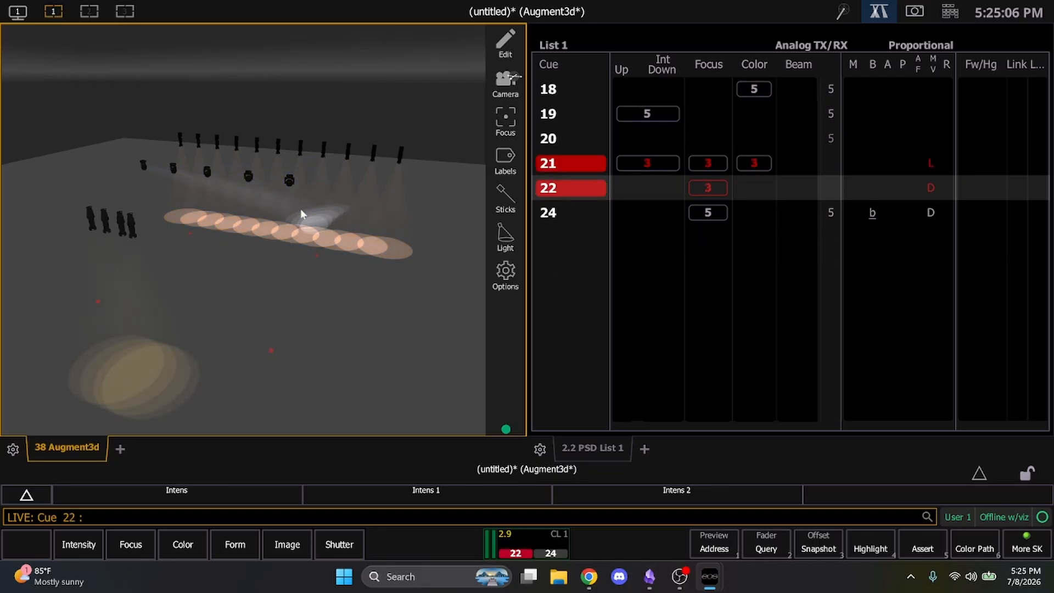
pyautogui.press('F11')
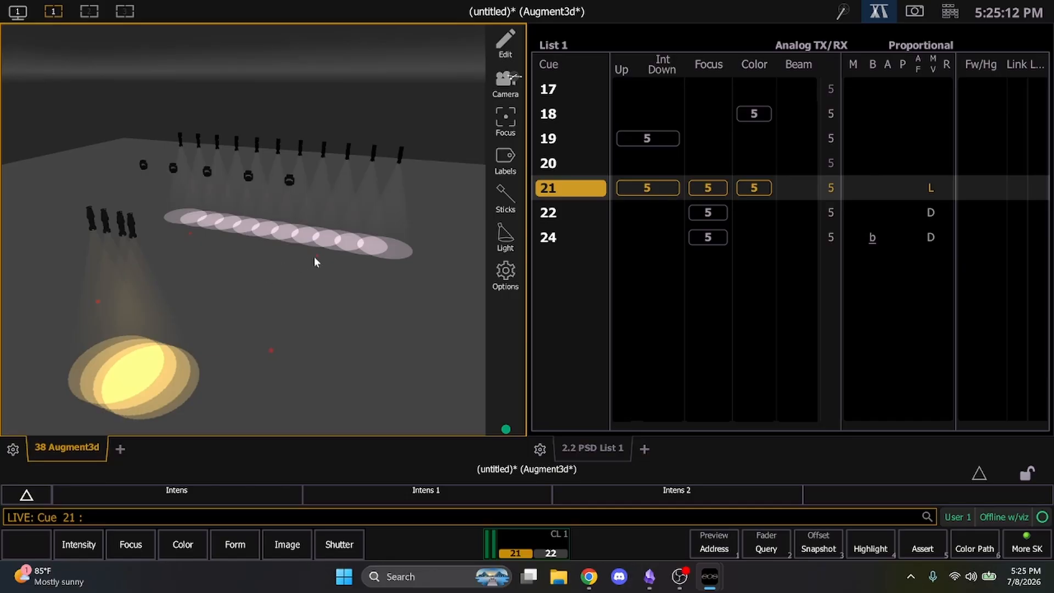
# Step: Run cue 22, bring channels 5 through 1 to Full and update the cue with the Cue Only option
pyautogui.press('space')
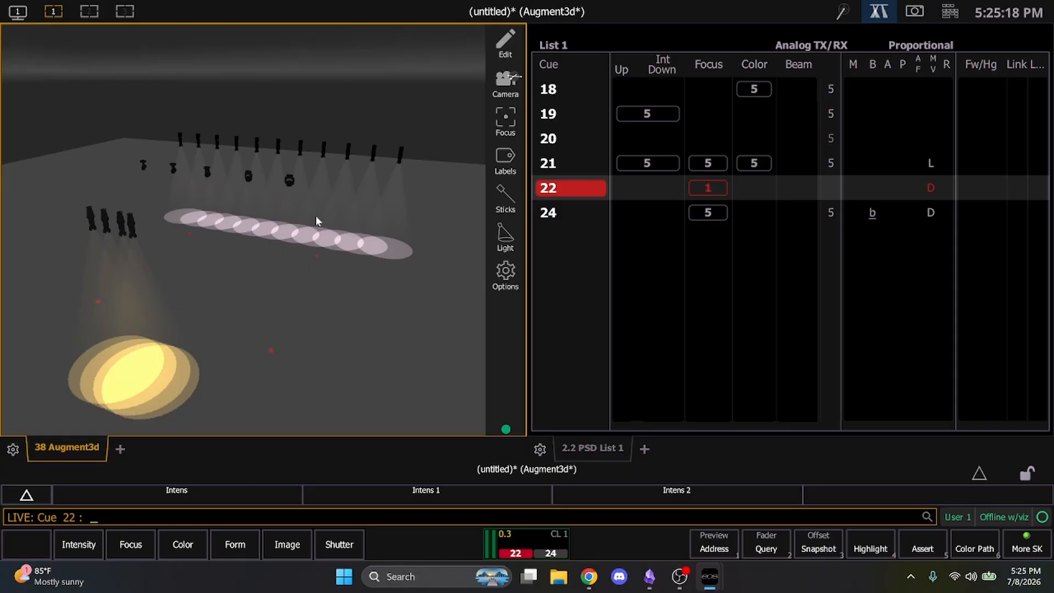
pyautogui.moveTo(314, 212); pyautogui.dragTo(115, 160)
pyautogui.press('f')
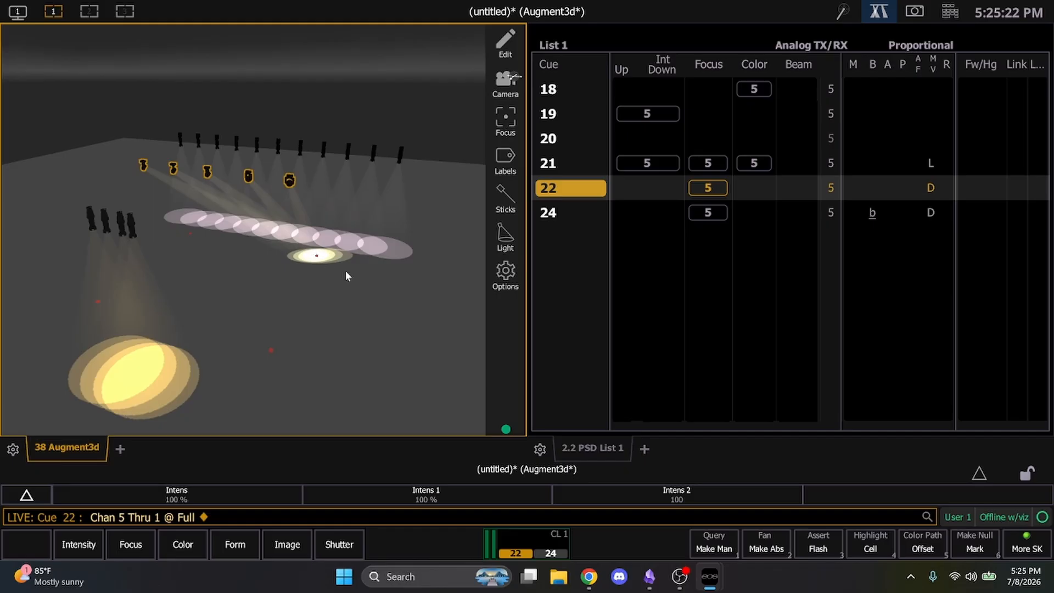
pyautogui.press('u')
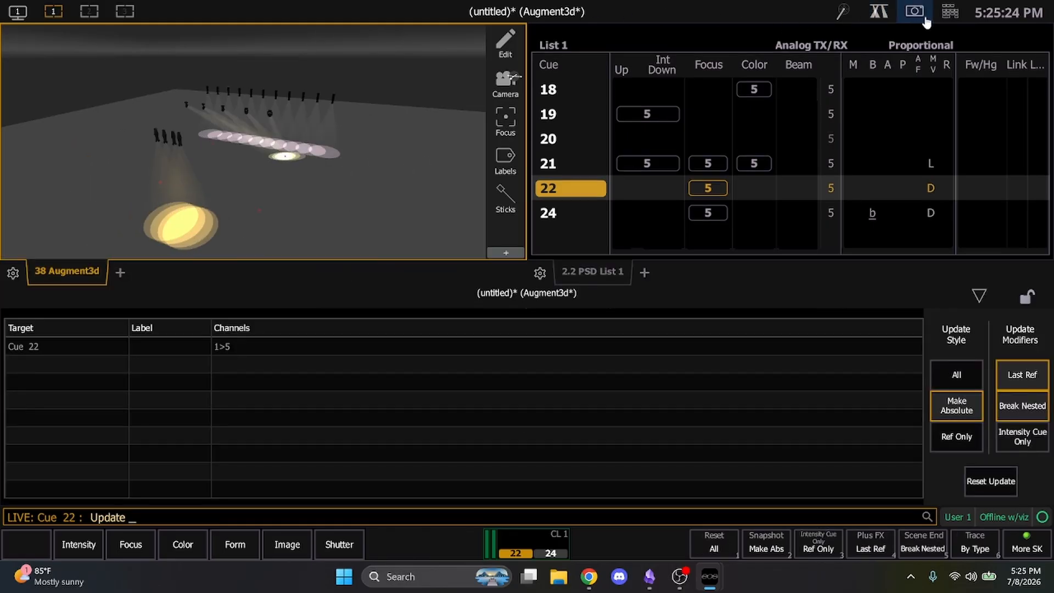
pyautogui.click(950, 11)
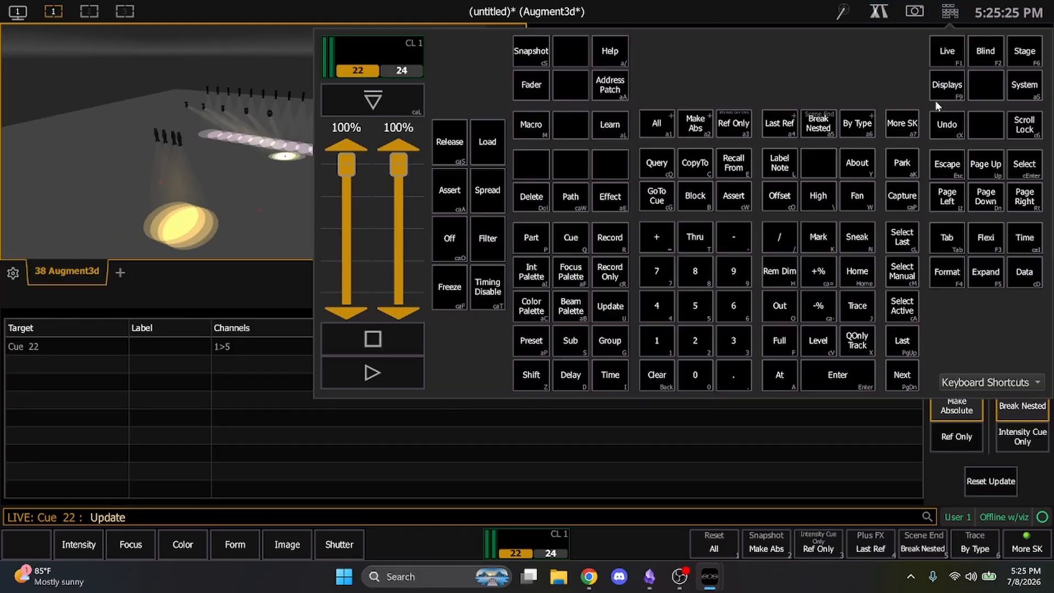
pyautogui.click(857, 341)
pyautogui.click(838, 375)
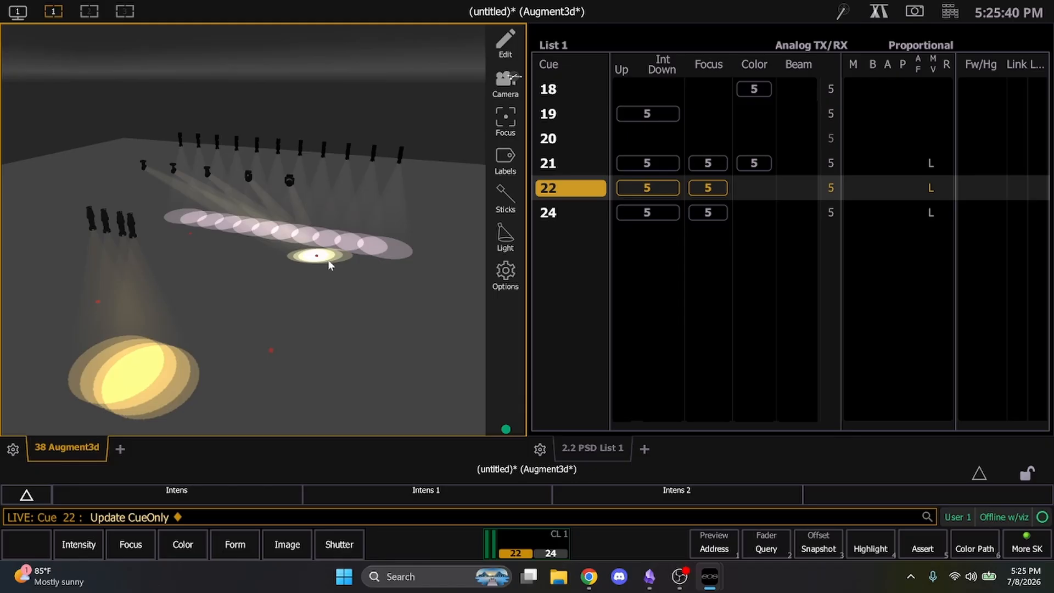
# Step: Review the looks by running cue 24, stepping back to cue 21, replaying cue 22 and returning to cue 21
pyautogui.press('space')
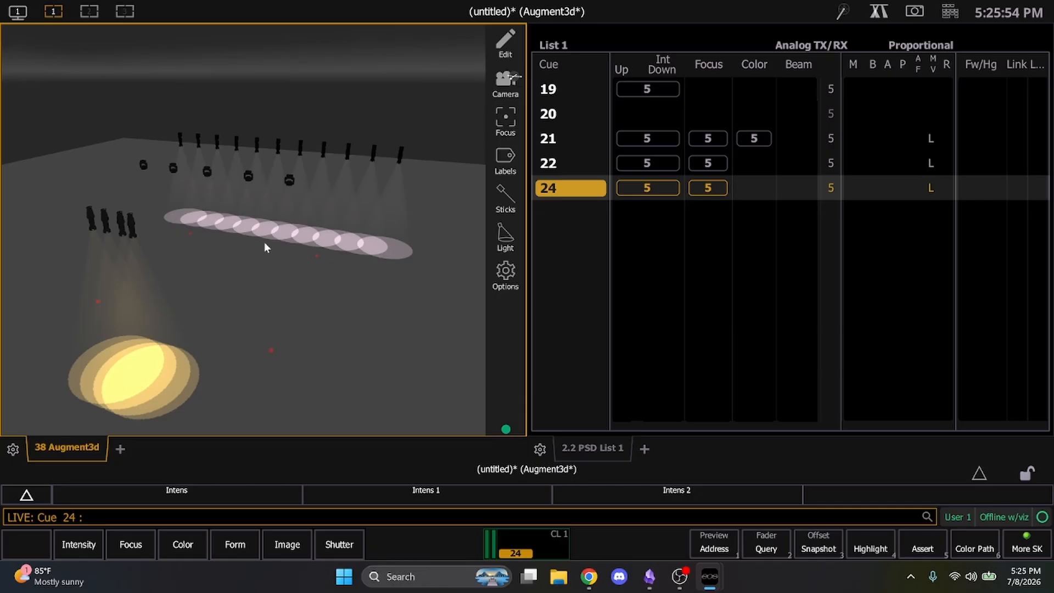
pyautogui.press('F11')
pyautogui.press('F11')
pyautogui.press('F12')
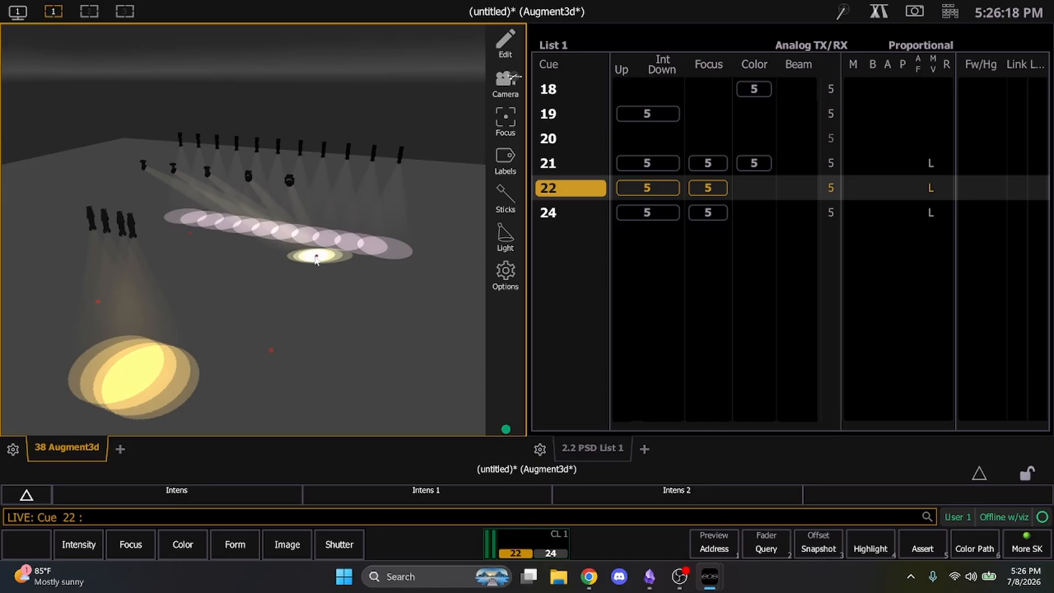
pyautogui.hotkey('ctrl', 'F11')
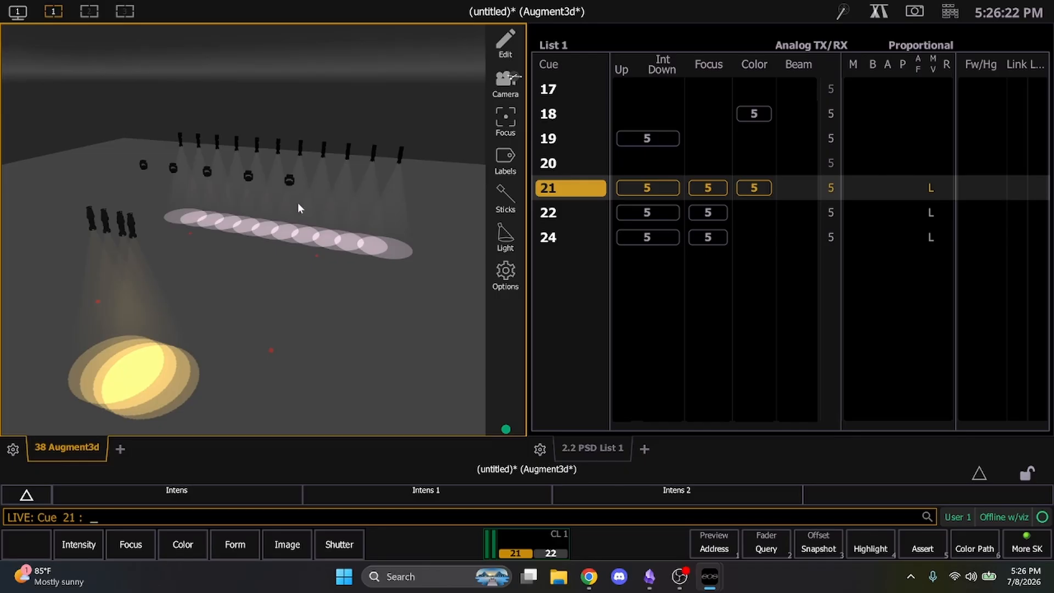
pyautogui.moveTo(298, 201); pyautogui.dragTo(107, 156)
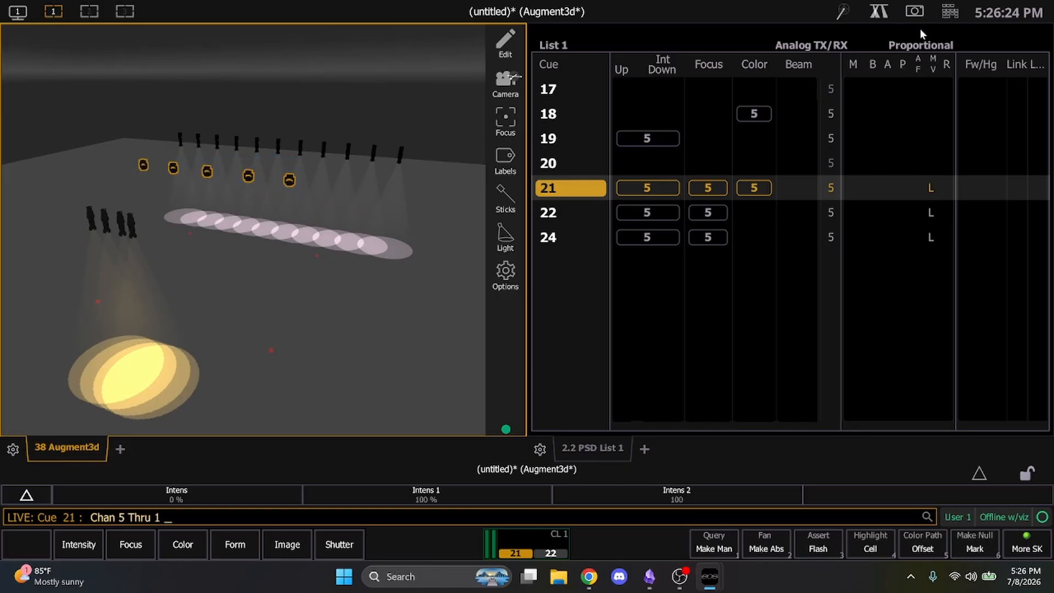
pyautogui.click(949, 12)
pyautogui.click(735, 163)
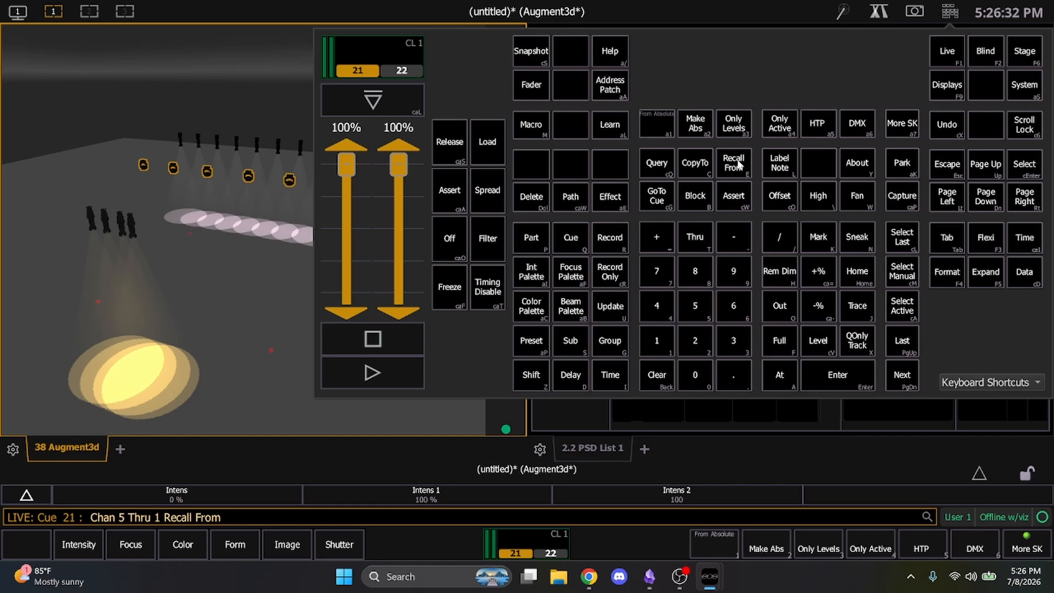
pyautogui.click(237, 143)
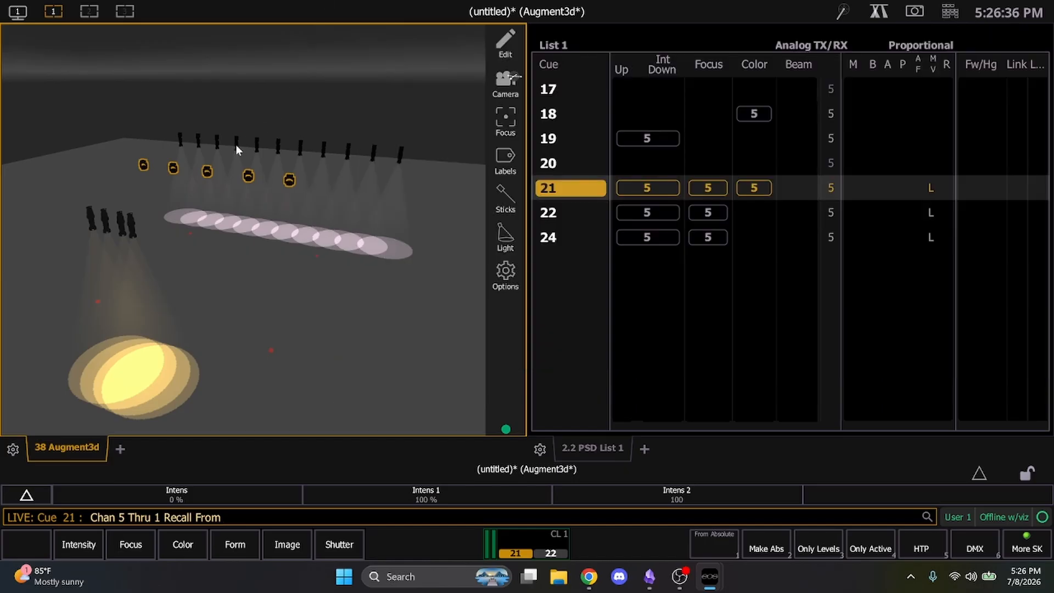
pyautogui.click(236, 144)
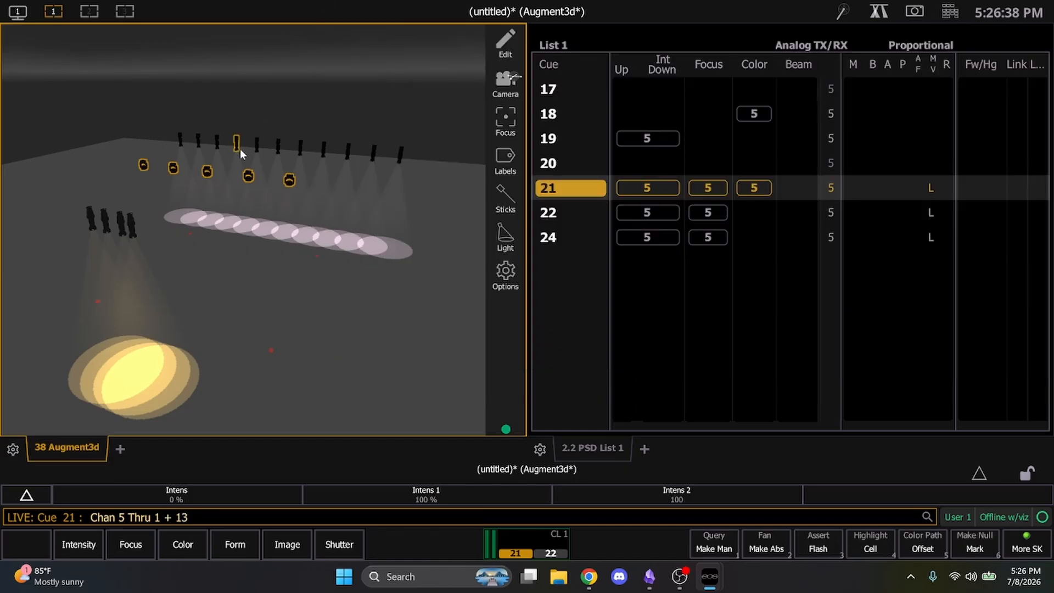
pyautogui.press('Return')
pyautogui.press('BackSpace')
pyautogui.press('n')
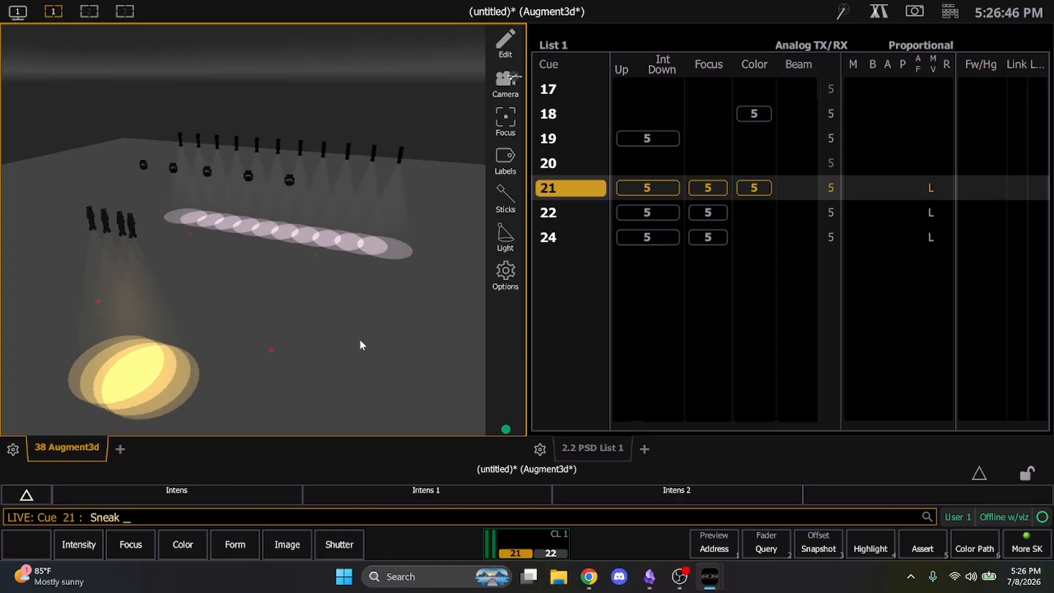
# Step: In cue 21, select channels 5 through 1 and recall their values from cue 22
pyautogui.moveTo(306, 207); pyautogui.dragTo(123, 156)
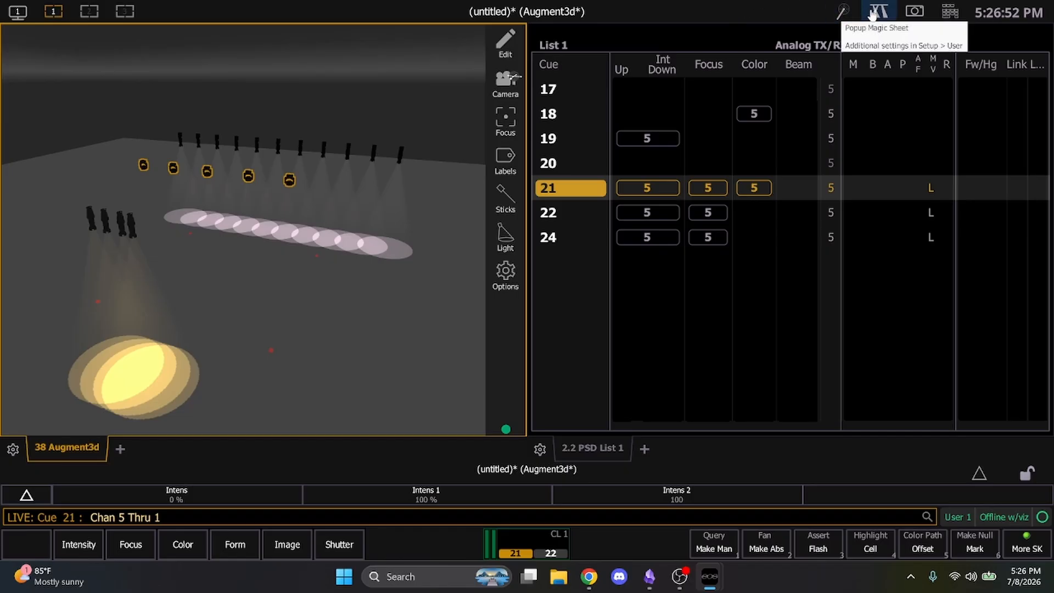
pyautogui.click(842, 12)
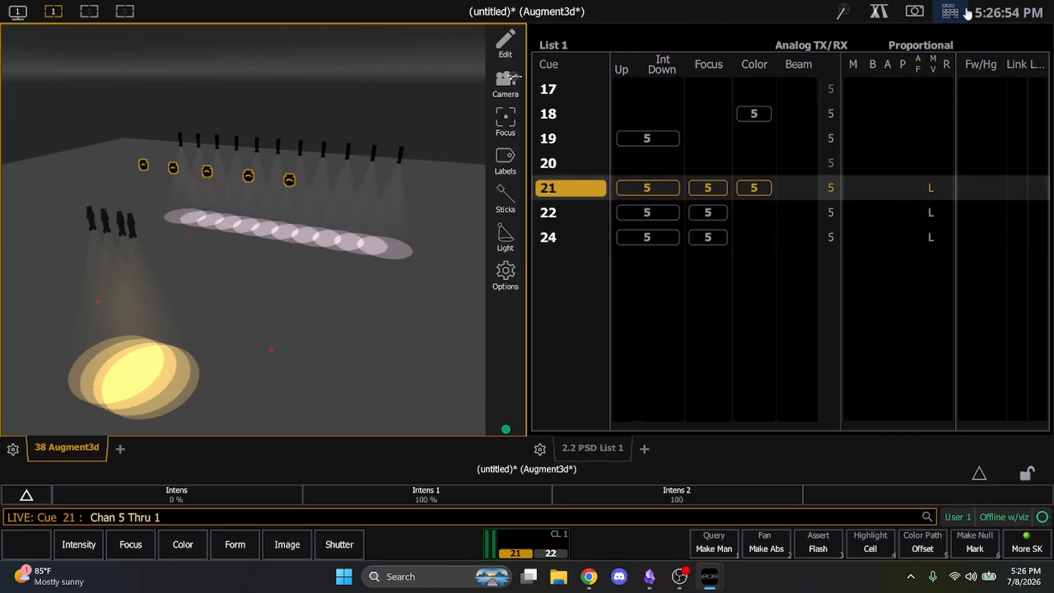
pyautogui.click(950, 11)
pyautogui.click(736, 161)
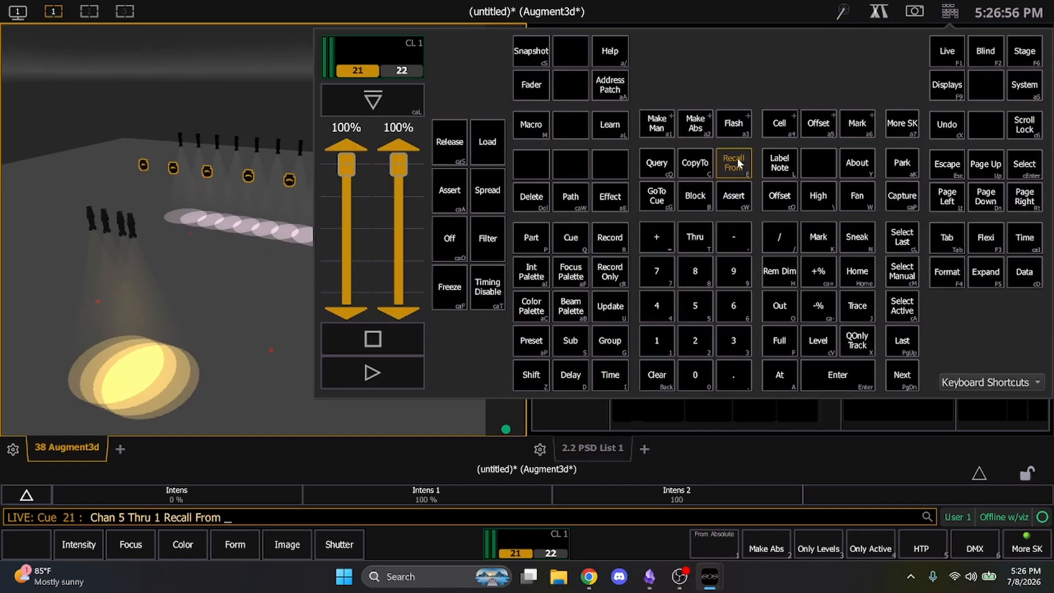
pyautogui.click(573, 239)
pyautogui.click(904, 379)
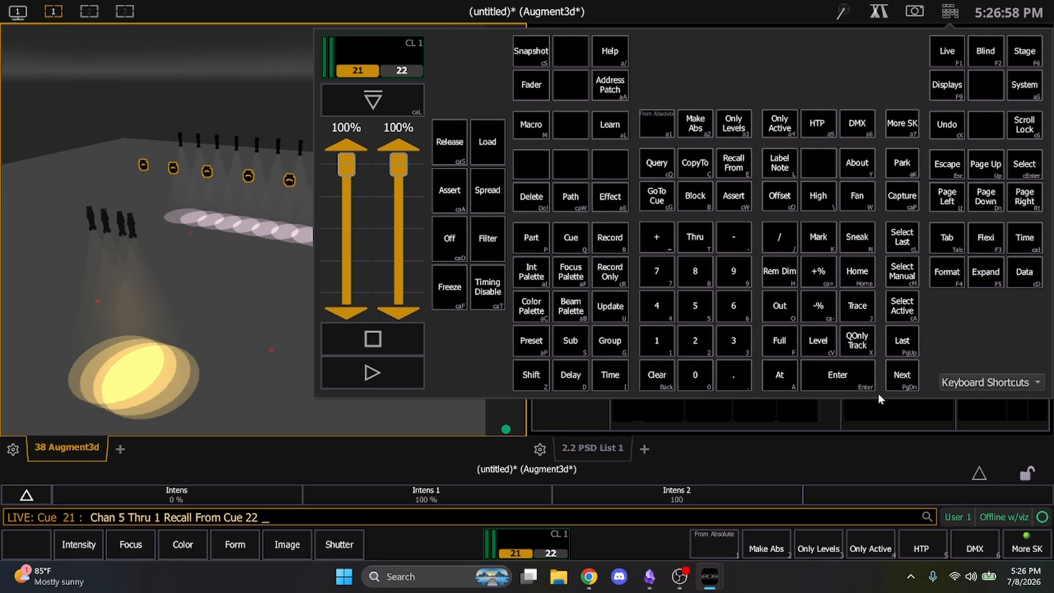
pyautogui.click(834, 377)
pyautogui.click(267, 325)
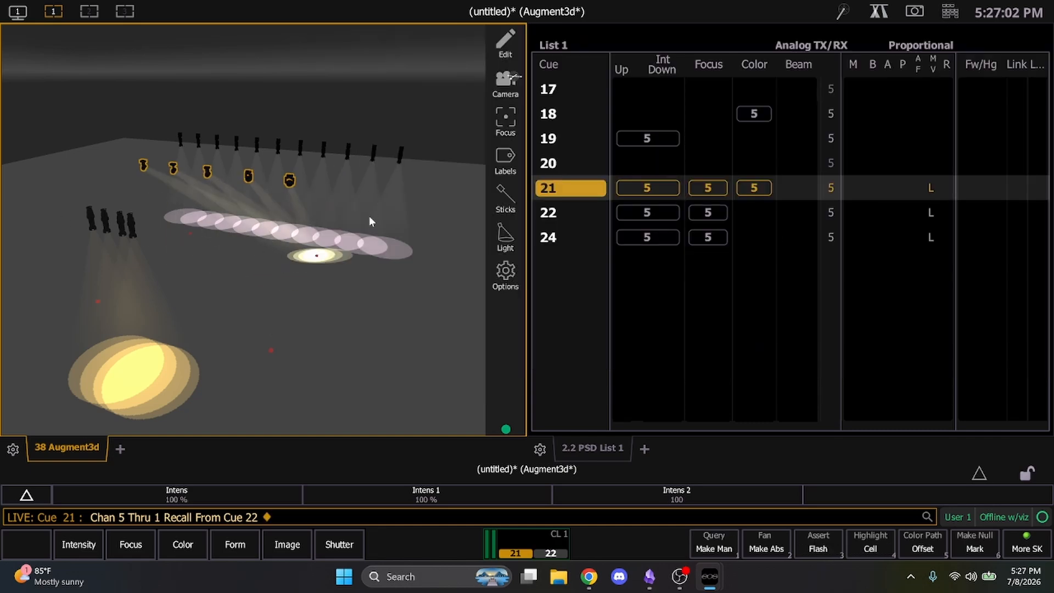
# Step: Set the recalled channels 5 through 1 to Out and update cue 21 with the Cue Only option
pyautogui.press('a')
pyautogui.press('o')
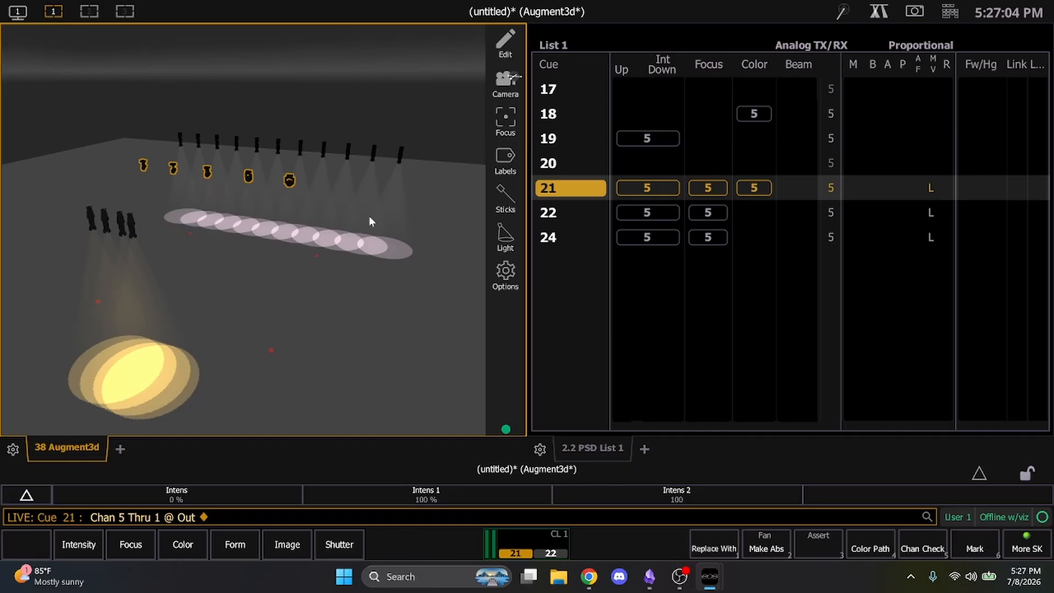
pyautogui.press('u')
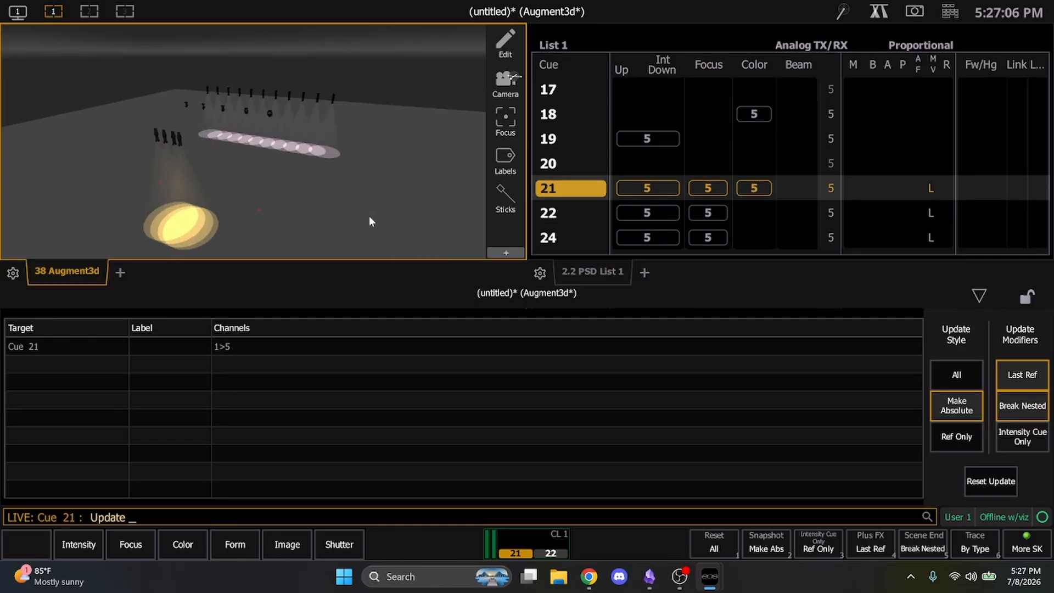
pyautogui.hotkey('ctrl', 'q')
pyautogui.press('Return')
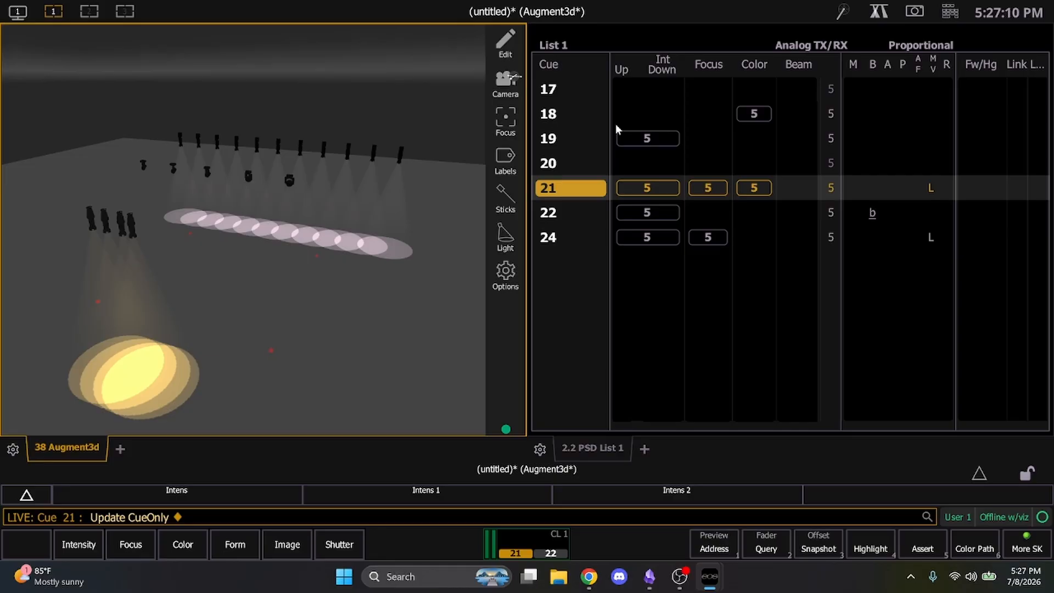
# Step: Run cues 22 and 24, and recall the values of channels 1 through 5 from cue 22 while in cue 24
pyautogui.hotkey('ctrl', 'space')
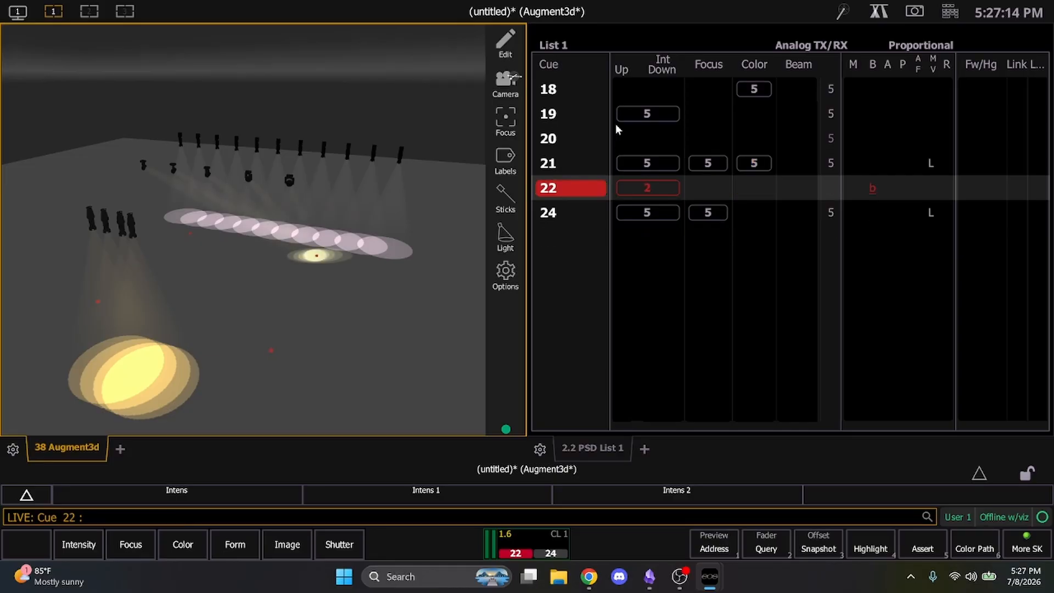
pyautogui.hotkey('ctrl', 'space')
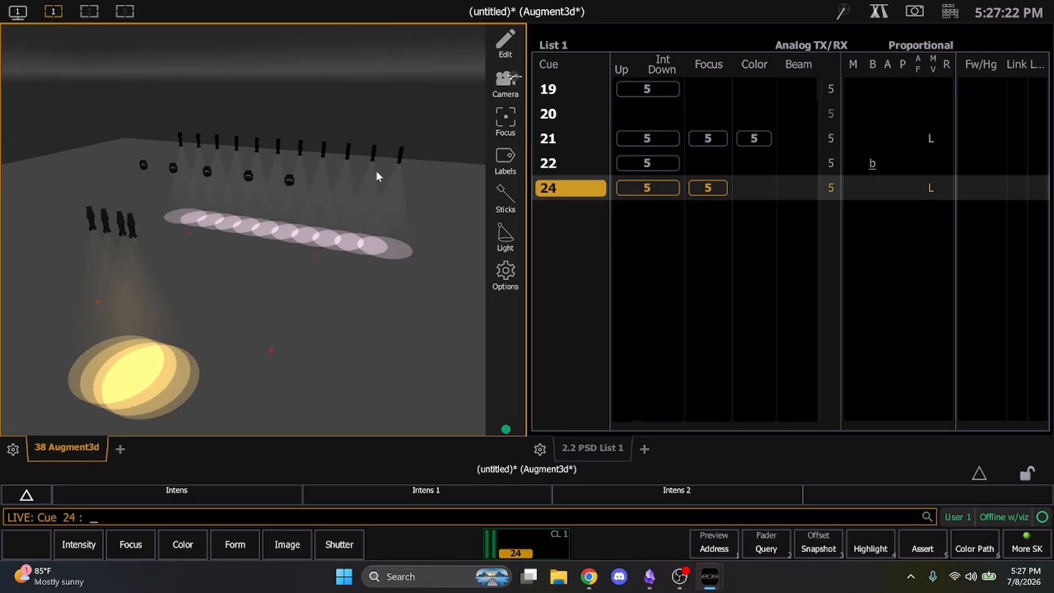
pyautogui.write('1t5')
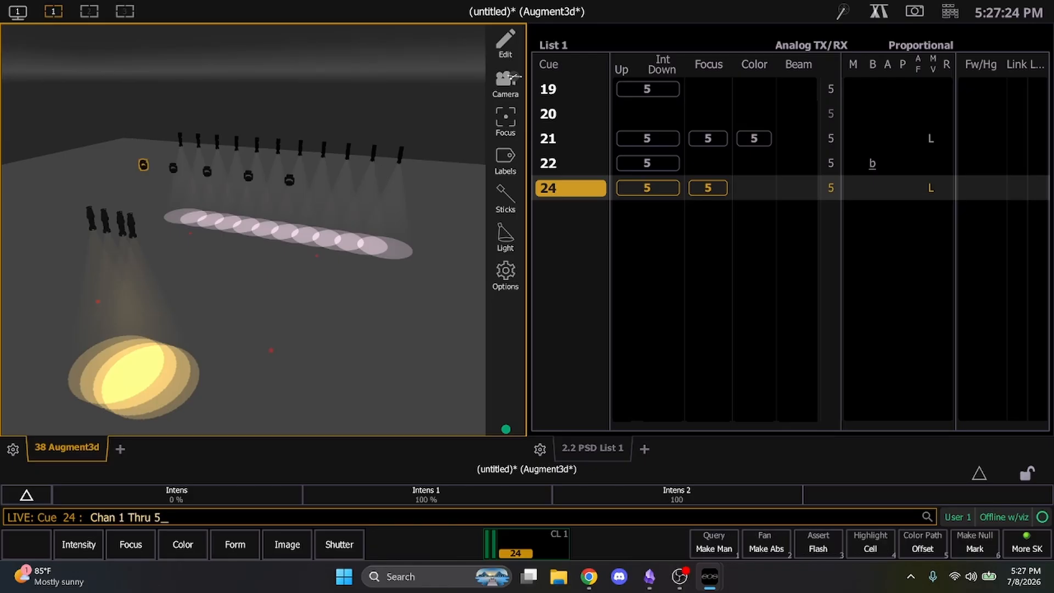
pyautogui.click(950, 11)
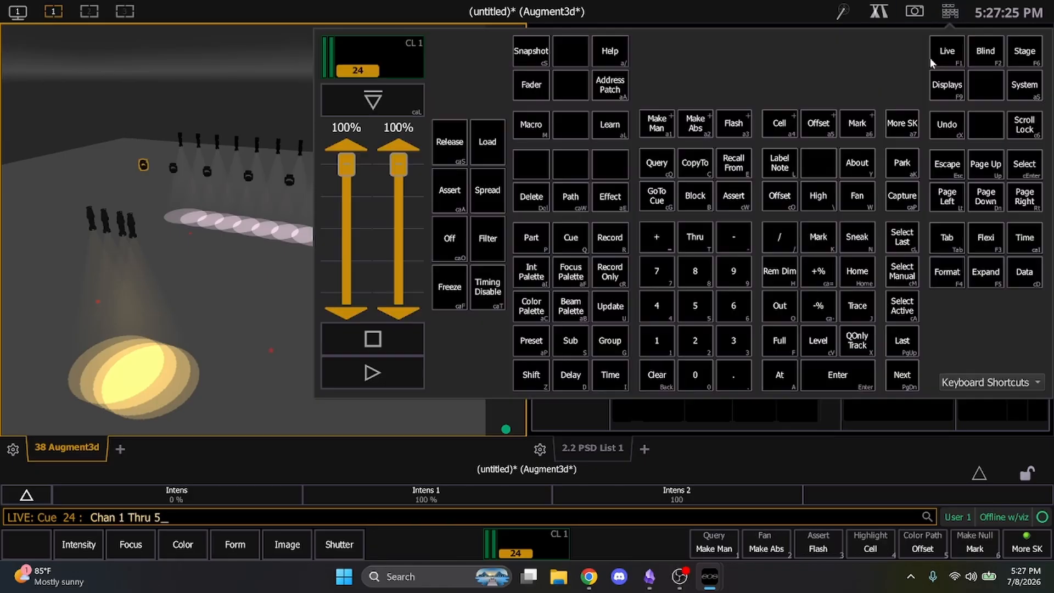
pyautogui.click(726, 165)
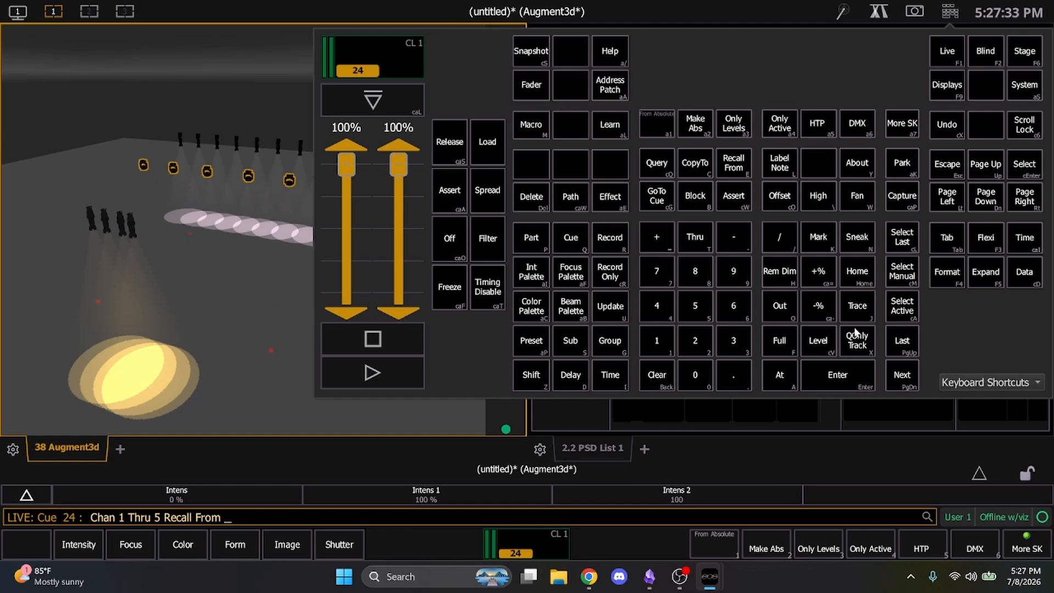
pyautogui.write('q')
pyautogui.write('22')
pyautogui.click(835, 374)
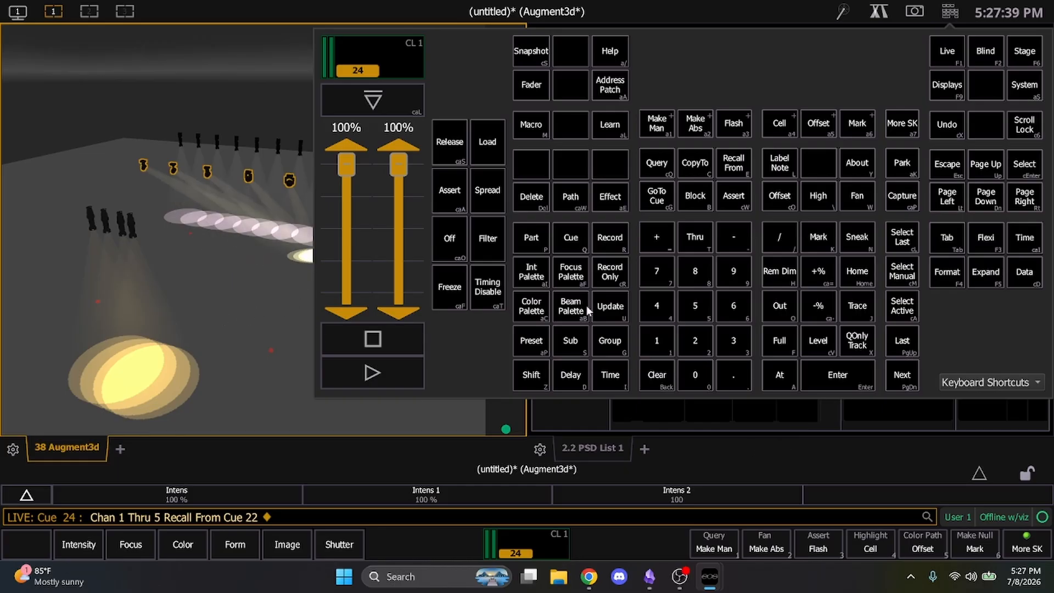
# Step: Set channels 1 through 5 to Out and update cue 24 with the Cue Only option
pyautogui.click(606, 316)
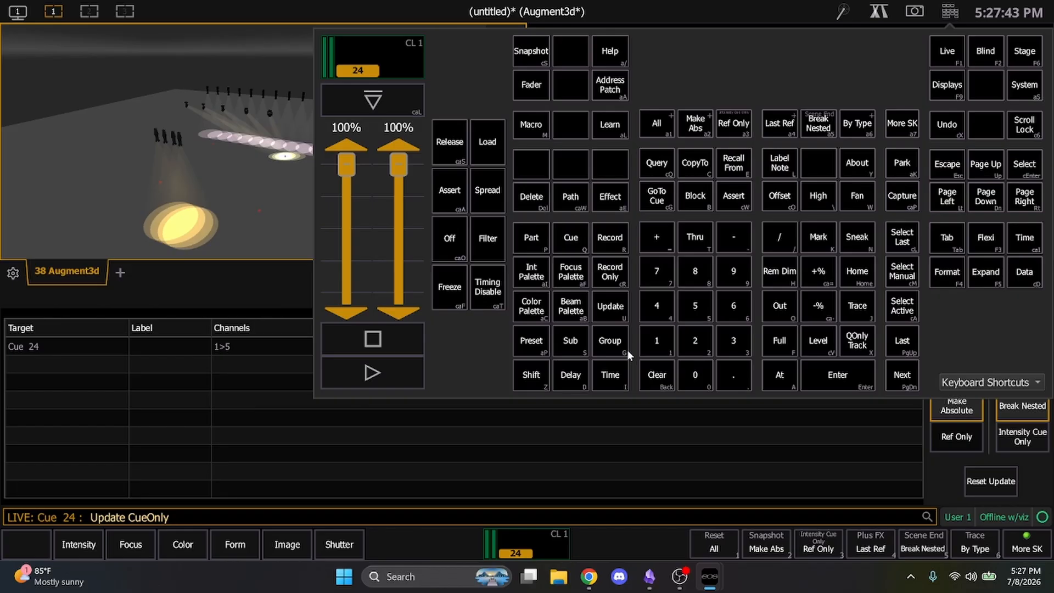
pyautogui.press('BackSpace')
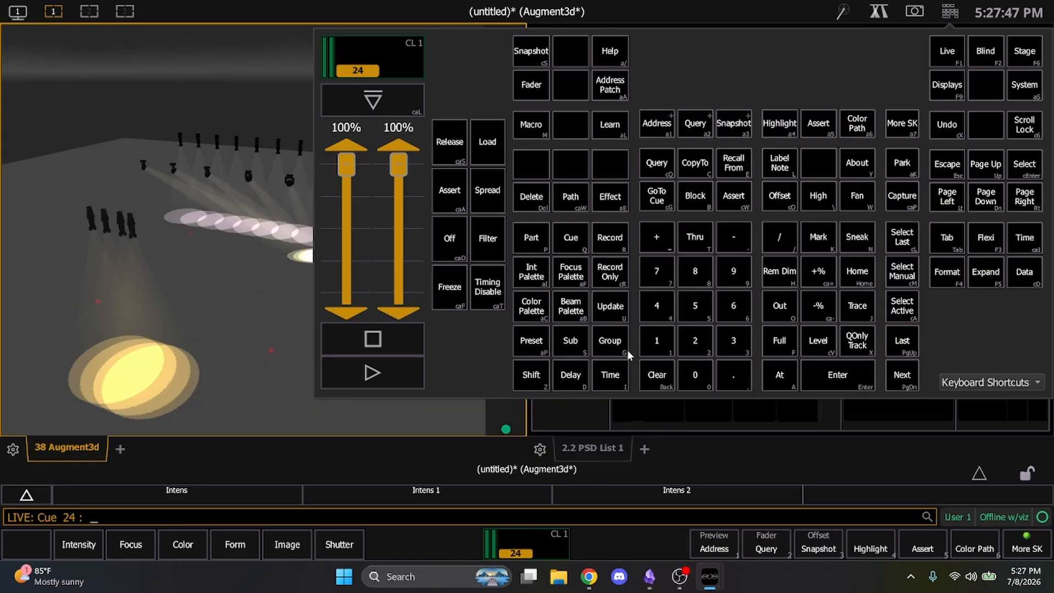
pyautogui.press('1')
pyautogui.press('t')
pyautogui.press('5')
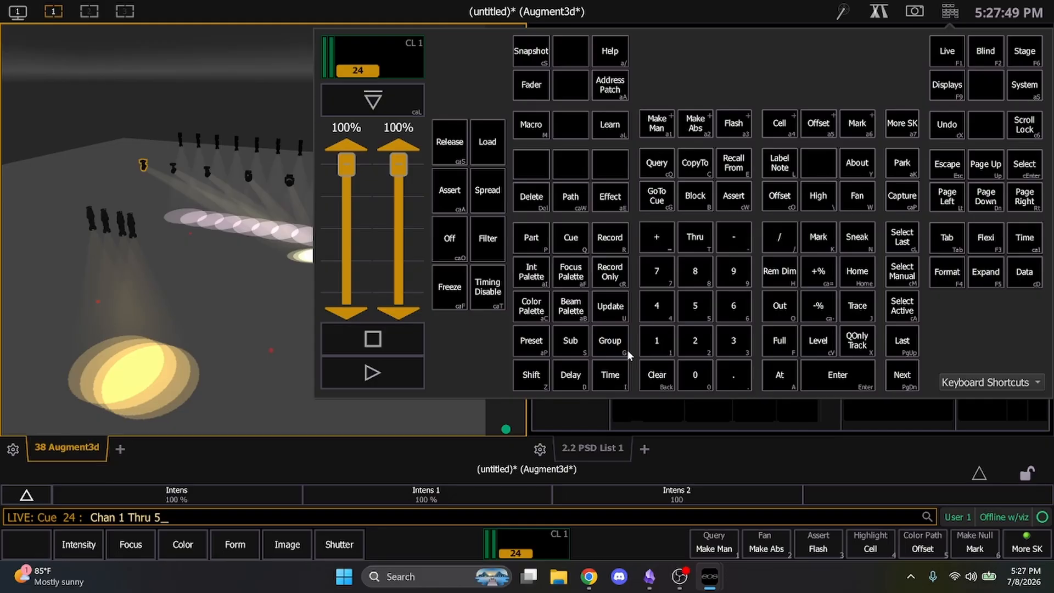
pyautogui.press('a')
pyautogui.press('o')
pyautogui.press('Return')
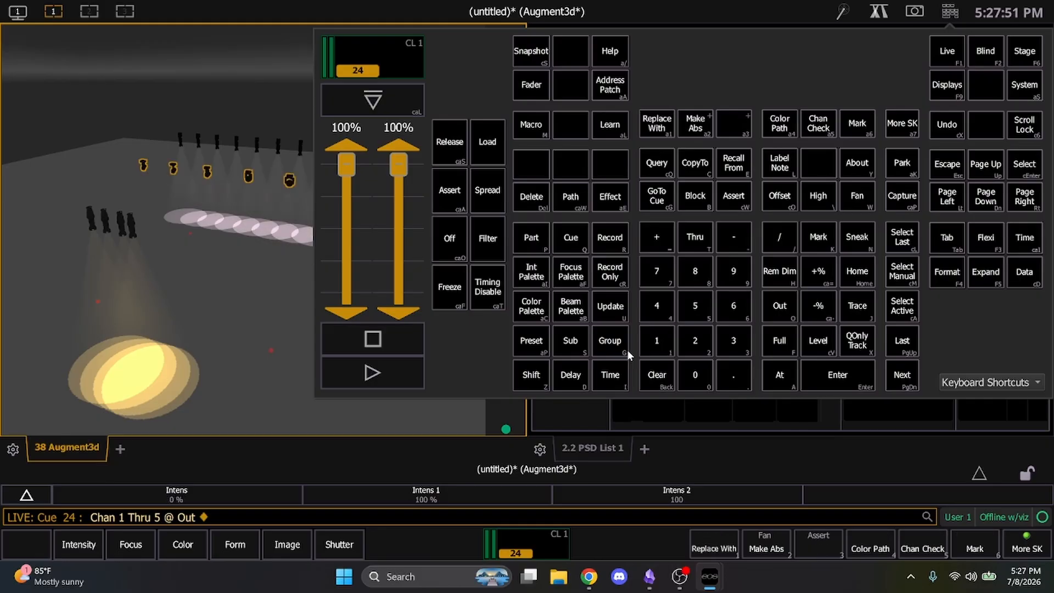
pyautogui.press('u')
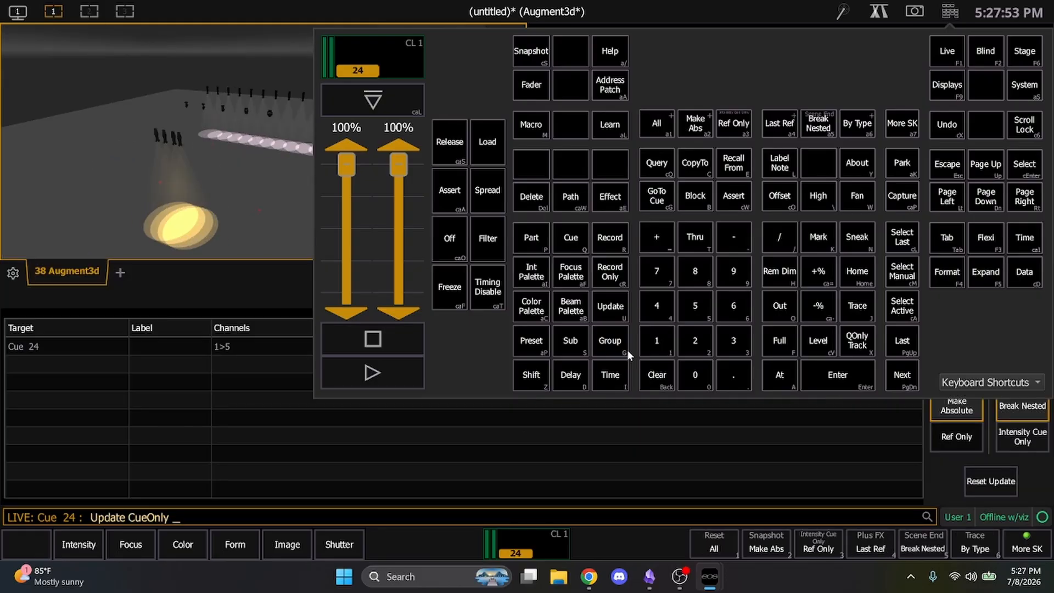
pyautogui.press('Return')
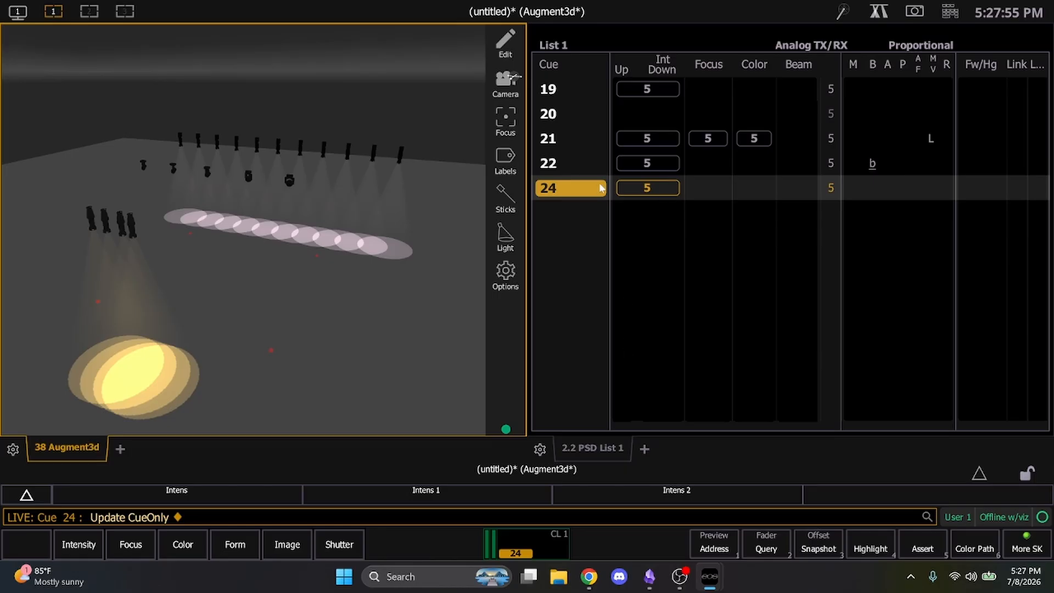
# Step: Review the transitions by stepping back to cue 21 and running cues 22 and 24
pyautogui.hotkey('ctrl', 'F11')
pyautogui.hotkey('ctrl', 'F11')
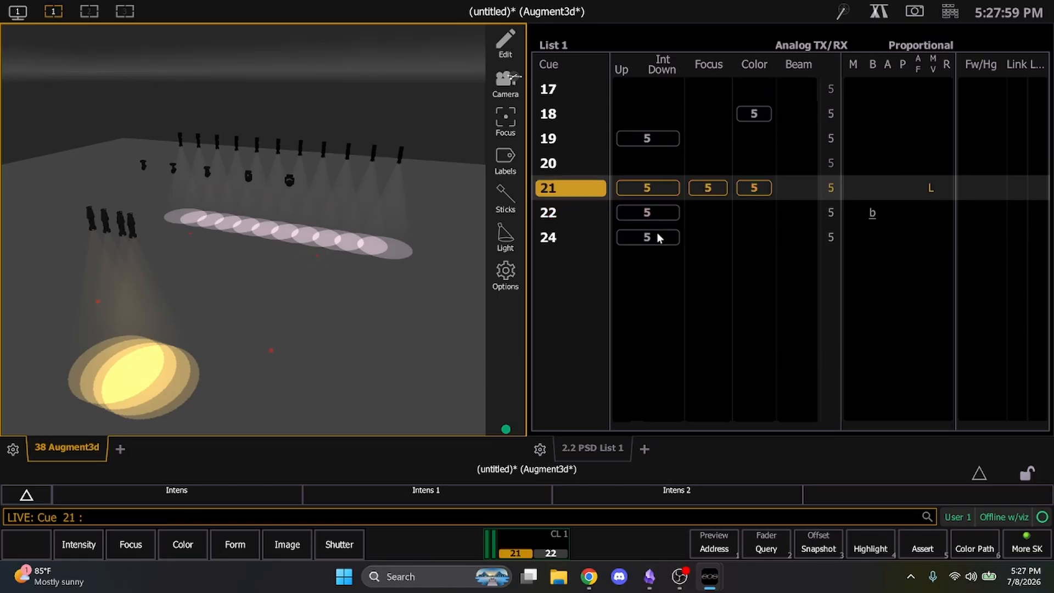
pyautogui.hotkey('ctrl', 'space')
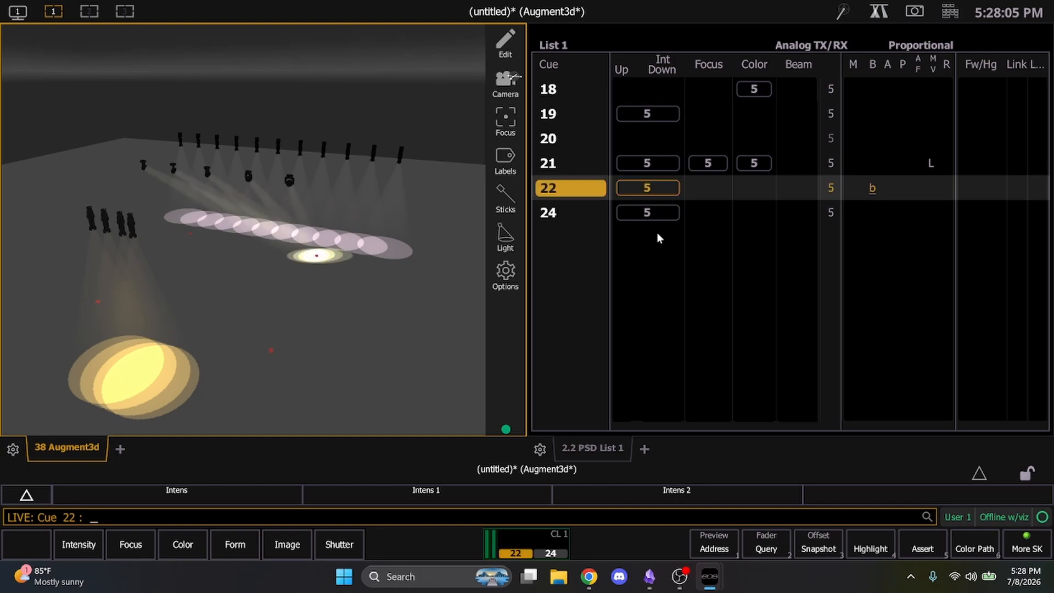
pyautogui.hotkey('ctrl', 'space')
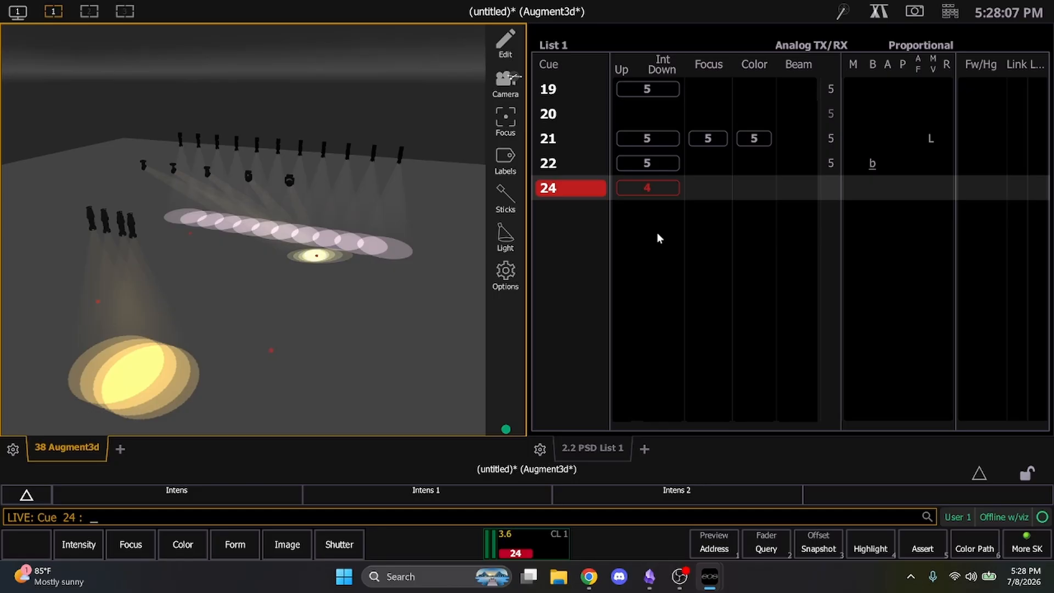
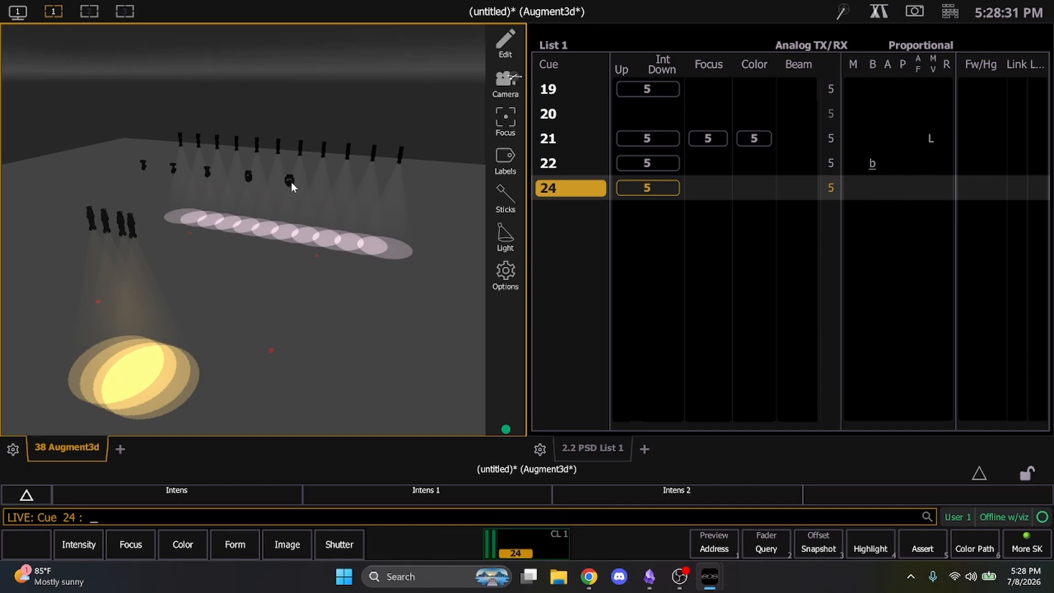
# Step: Bring channel 5 to Full, aim it at the red floor marker nearest the front centre and record cue 25
pyautogui.click(290, 181)
pyautogui.press('f')
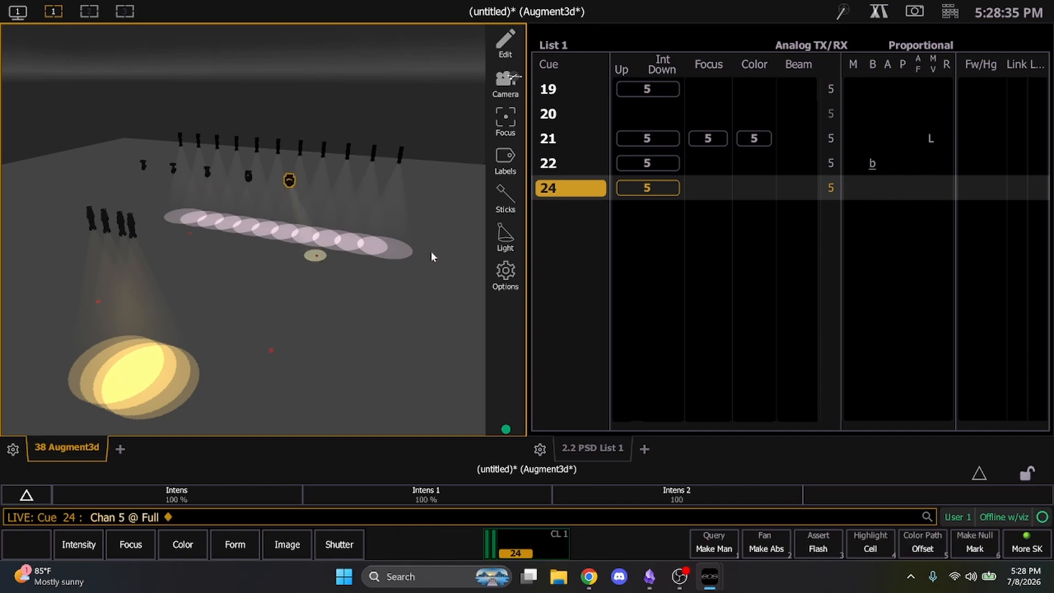
pyautogui.click(271, 354)
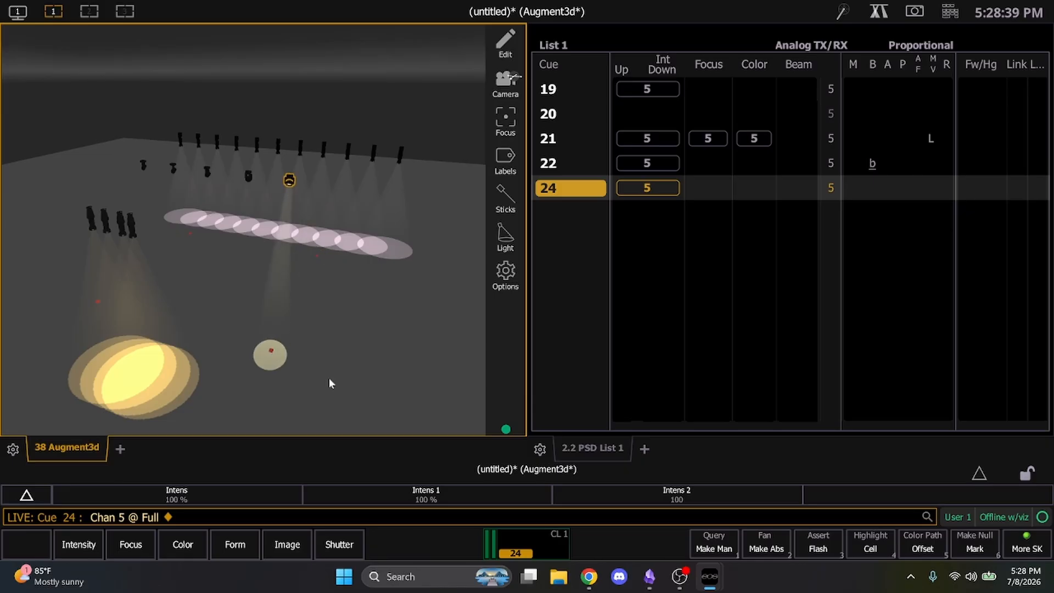
pyautogui.write('r')
pyautogui.write('q25')
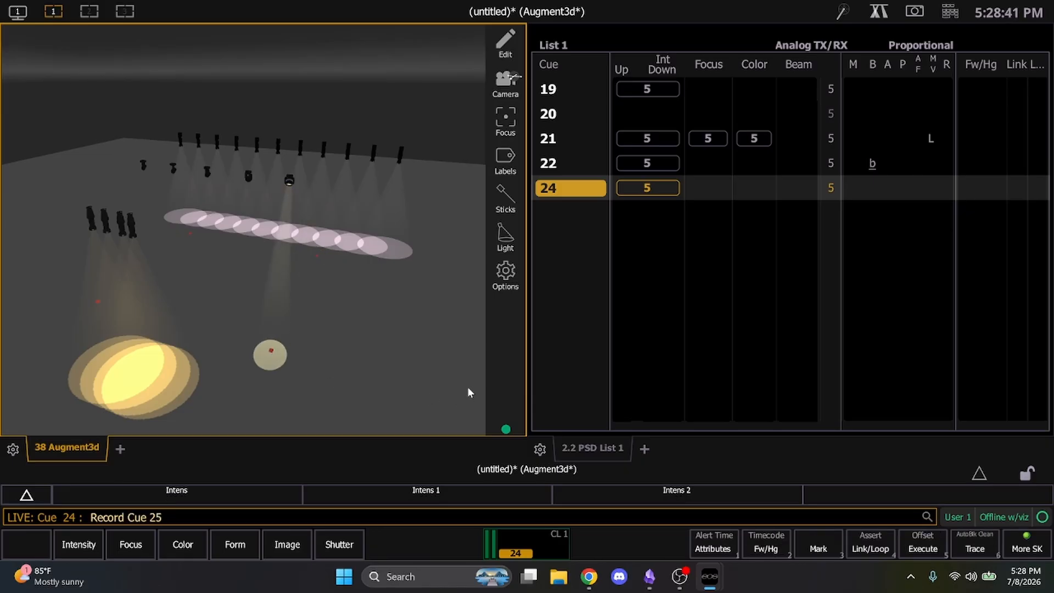
pyautogui.press('Return')
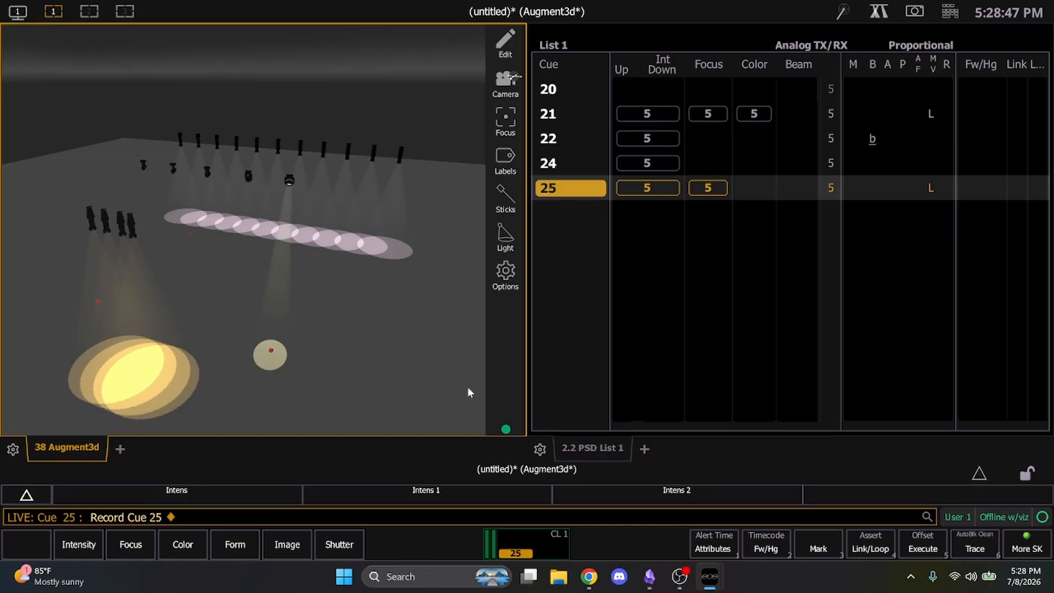
# Step: Review the change into cue 25 by stepping back to cue 24, running cue 25 and returning to cue 24
pyautogui.press('F11')
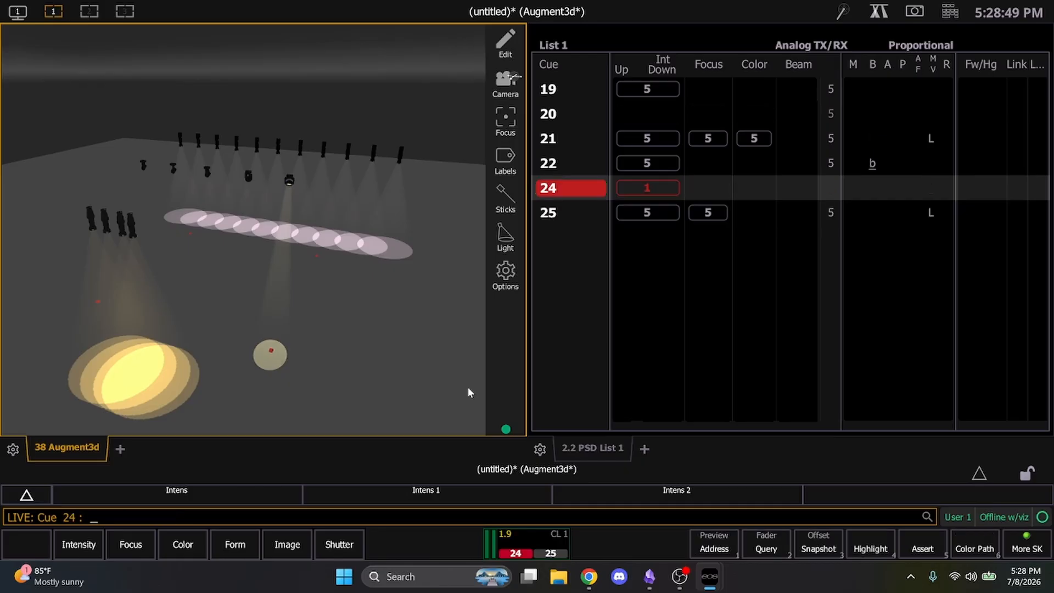
pyautogui.hotkey('ctrl', 'space')
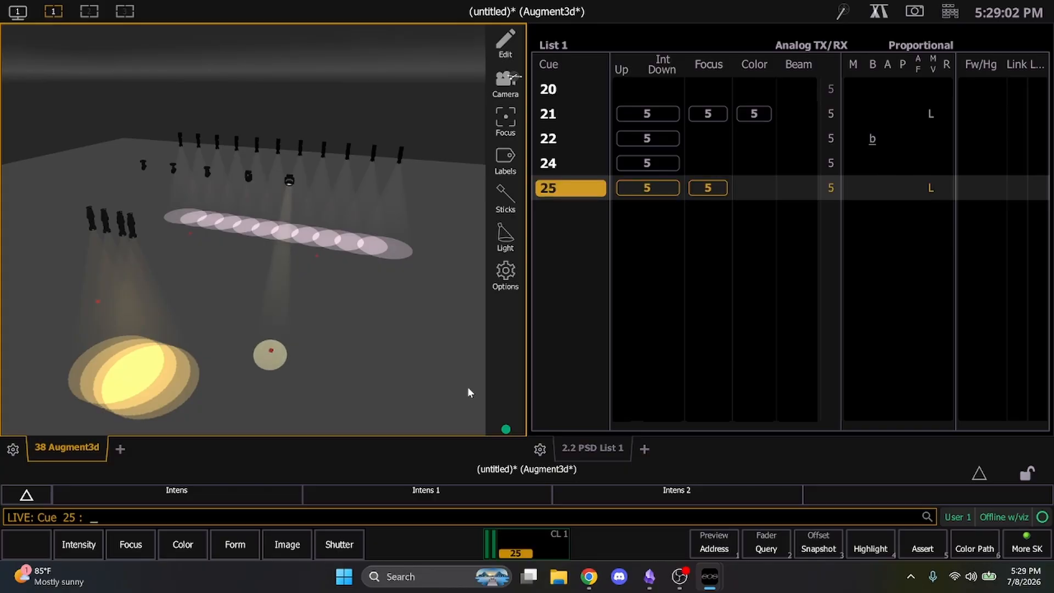
pyautogui.hotkey('ctrl', 'alt', 'space')
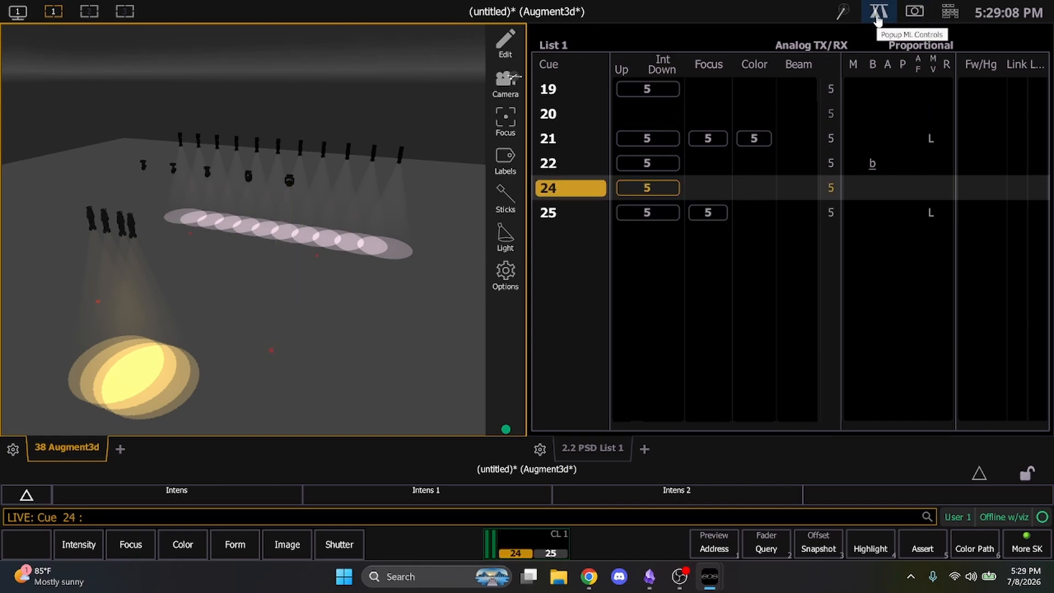
# Step: In cue 24, recall the values of all channels from the next cue, cue 25
pyautogui.click(929, 20)
pyautogui.click(742, 162)
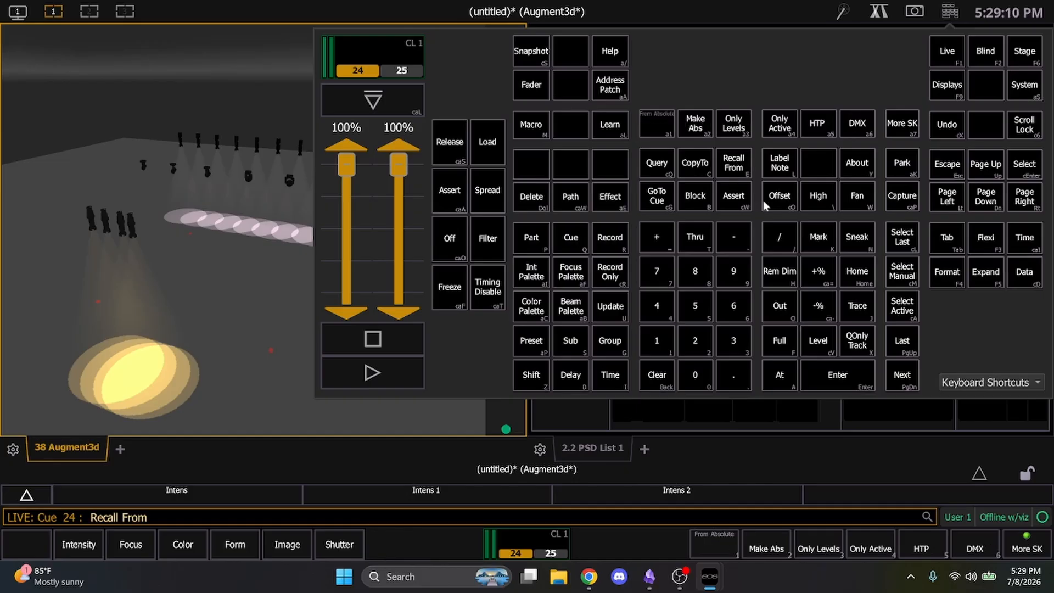
pyautogui.click(902, 374)
pyautogui.click(859, 374)
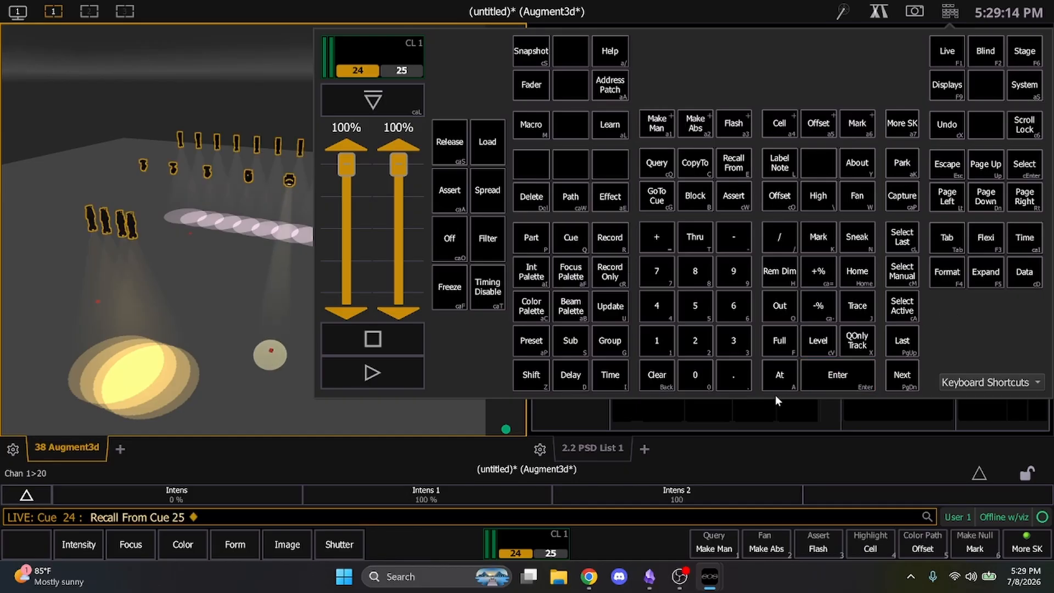
# Step: Take all recalled channels to Out and update cue 24 with the Cue Only option
pyautogui.press('u')
pyautogui.press('x')
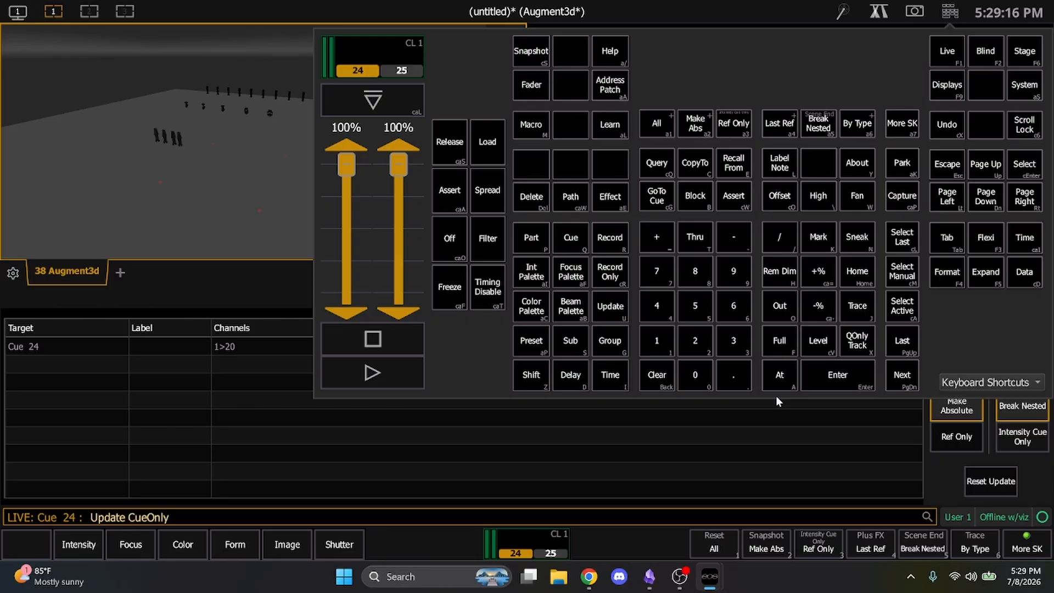
pyautogui.press('Return')
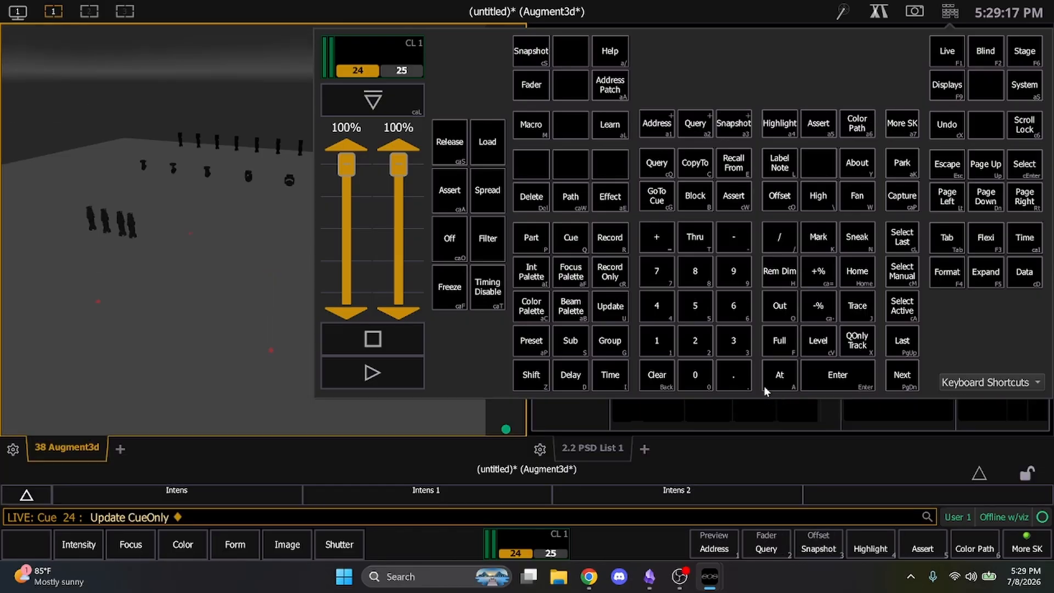
pyautogui.click(250, 269)
# Step: Review the move into cue 24 by running it twice from cue 22
pyautogui.press('F11')
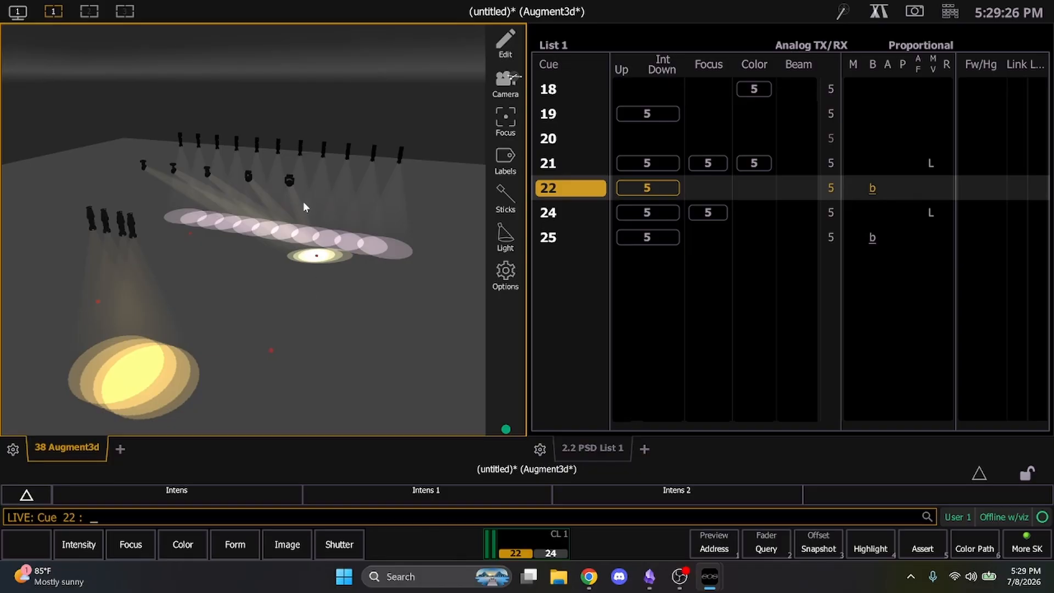
pyautogui.hotkey('ctrl', 'space')
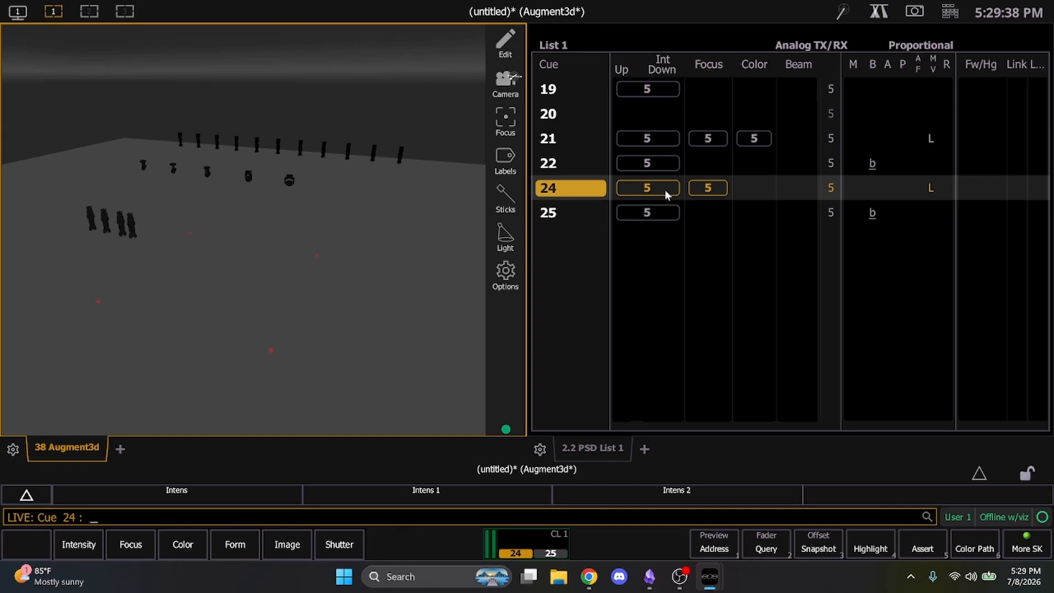
pyautogui.hotkey('ctrl', 'F11')
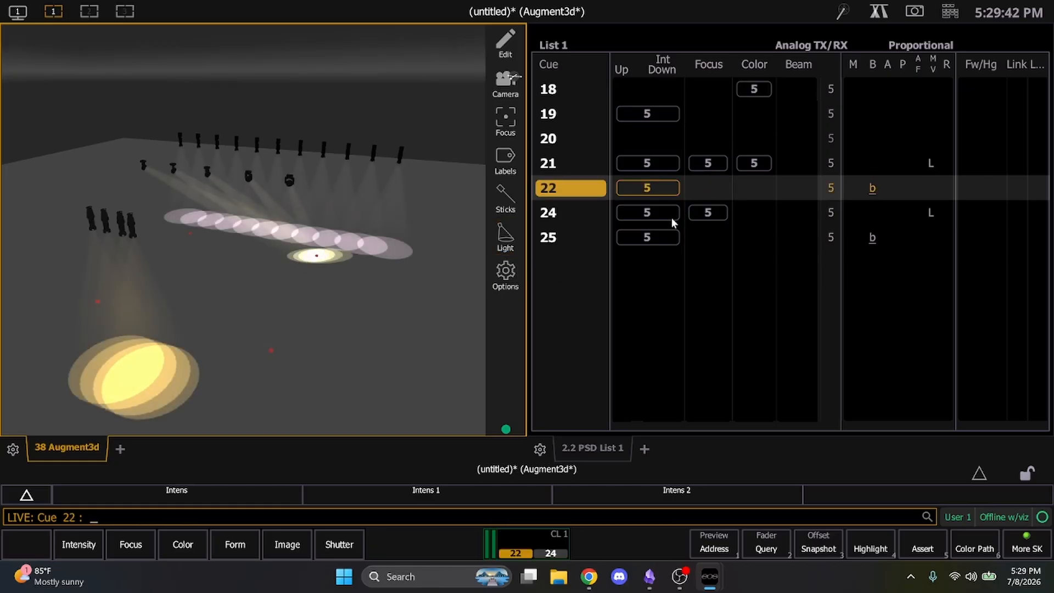
pyautogui.hotkey('ctrl', 'space')
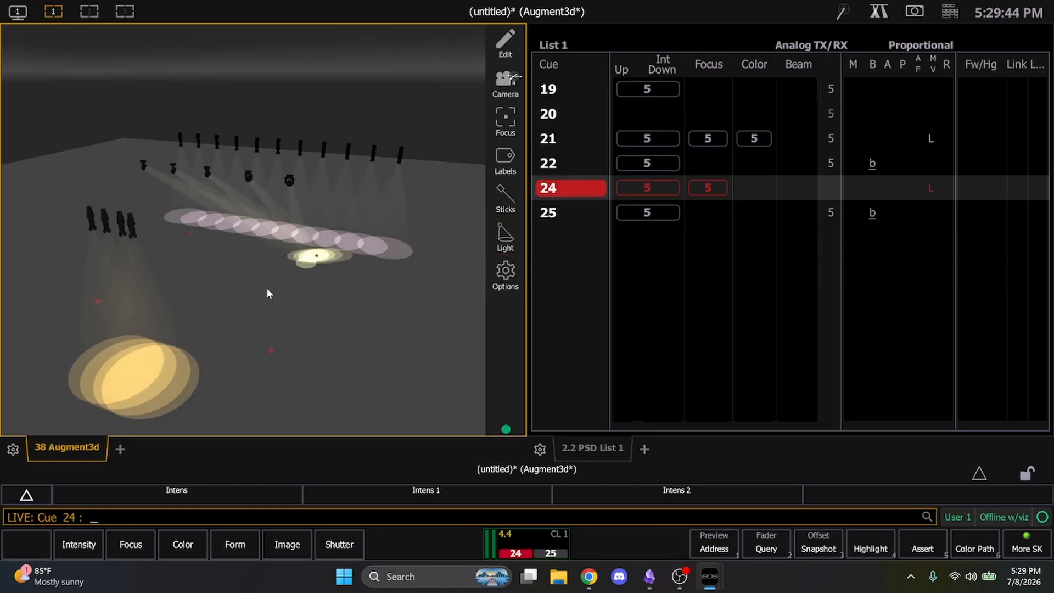
# Step: Give channel 5 a focus delay of 6 in cue 24, update the cue without Cue Only and step back to cue 22
pyautogui.click(290, 184)
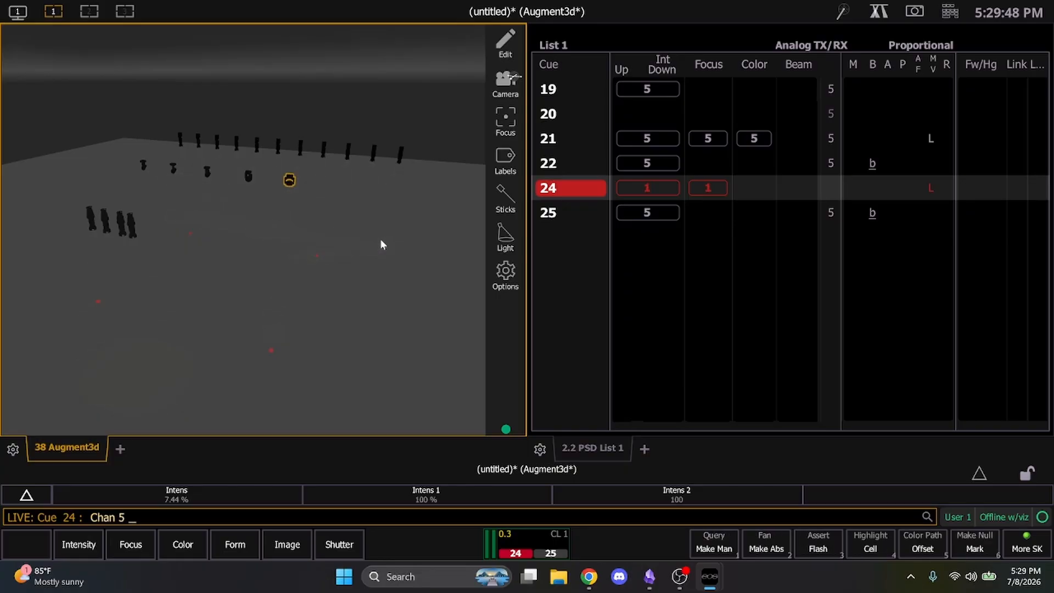
pyautogui.press('j')
pyautogui.write('d')
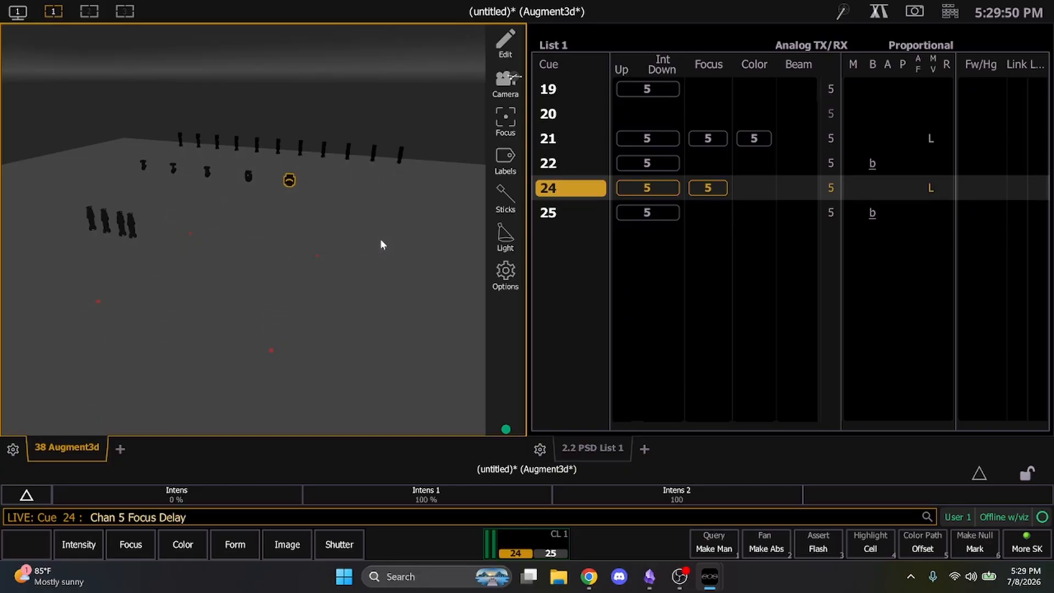
pyautogui.write('5')
pyautogui.press('BackSpace')
pyautogui.write('6')
pyautogui.press('Return')
pyautogui.hotkey('ctrl', 'u')
pyautogui.press('Return')
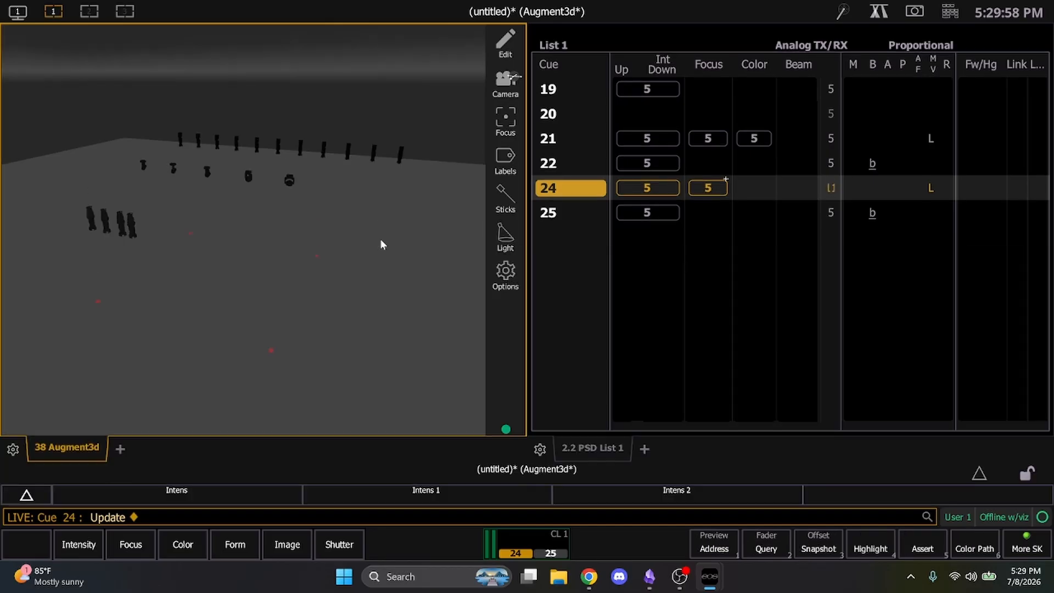
pyautogui.press('F11')
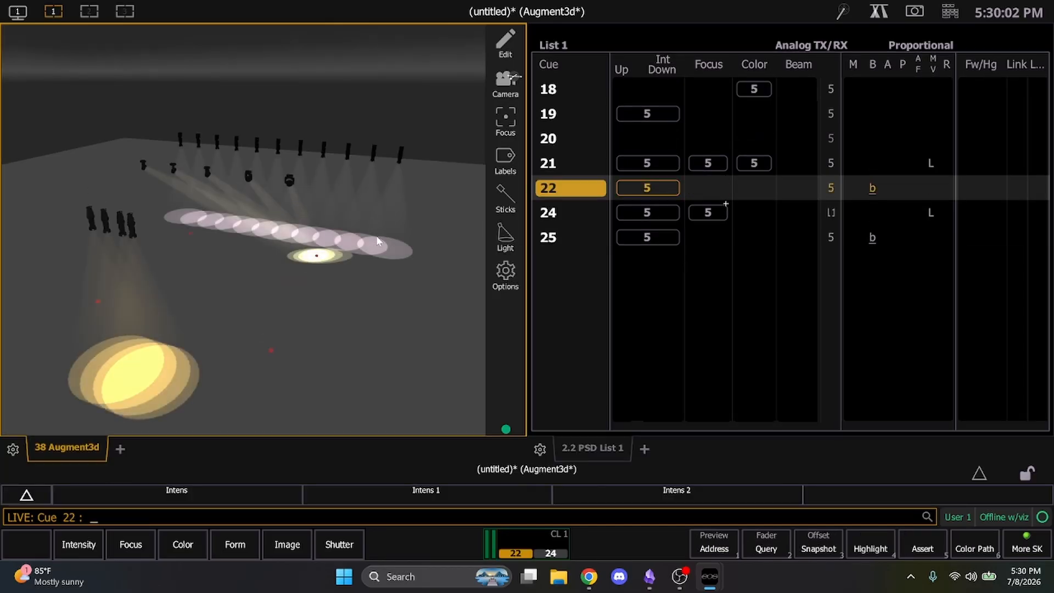
# Step: Run cue 24, set its focus time to 0 and step back to cue 22
pyautogui.hotkey('ctrl', 'space')
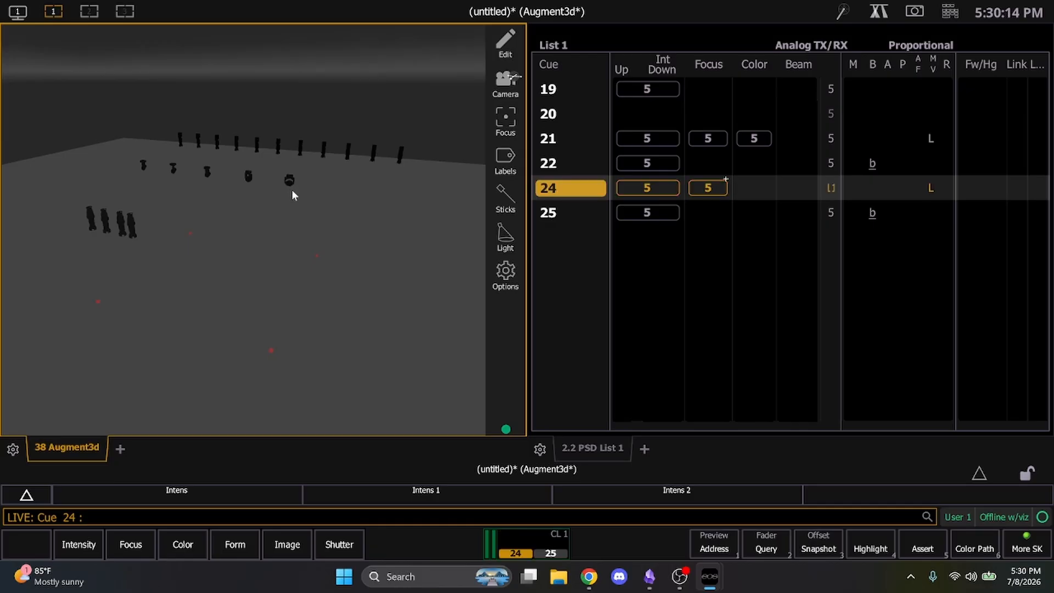
pyautogui.click(710, 187)
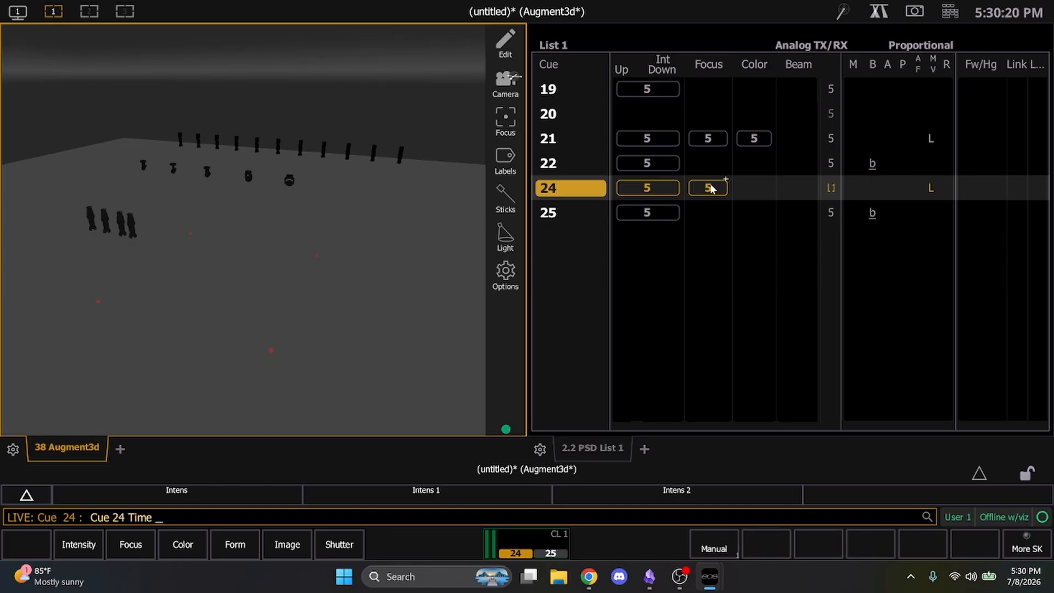
pyautogui.press('t')
pyautogui.press('t')
pyautogui.write('0')
pyautogui.press('Return')
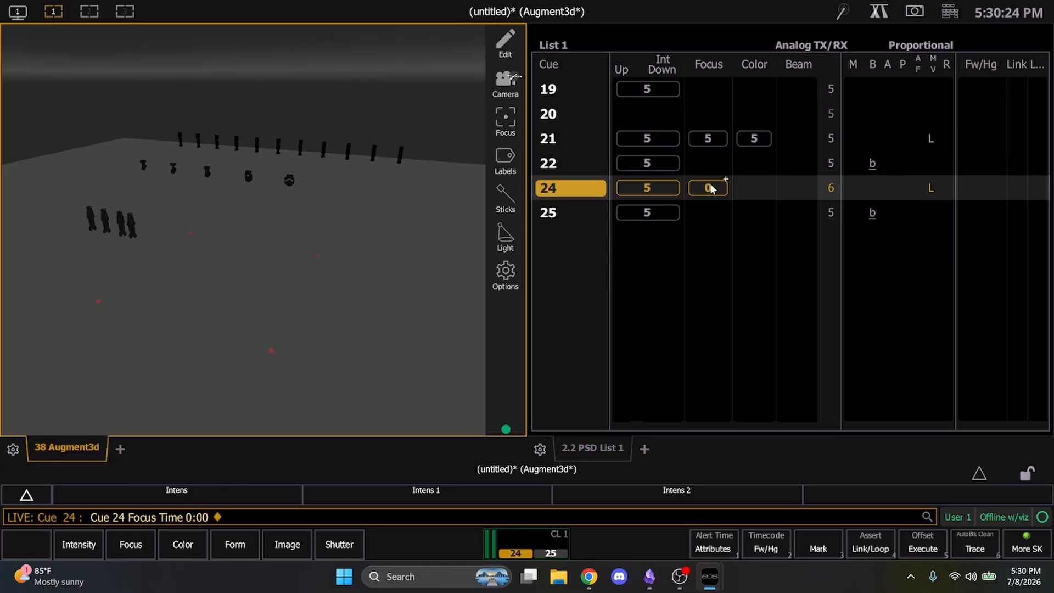
pyautogui.hotkey('ctrl', 'F11')
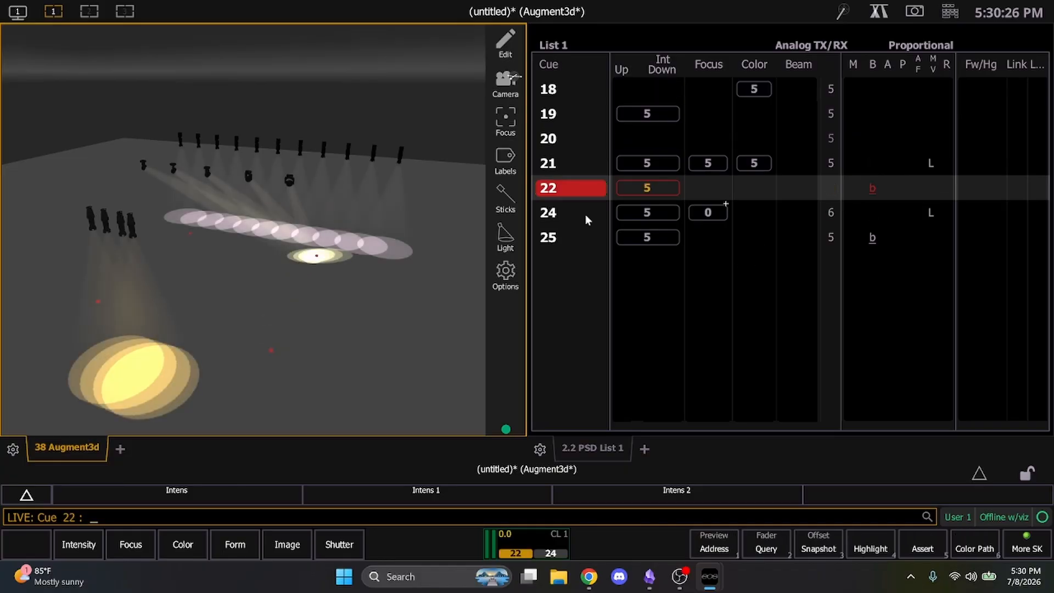
# Step: Review the moving lights up close while running cues 24 and 25 from cue 22
pyautogui.scroll(8, 372, 116)
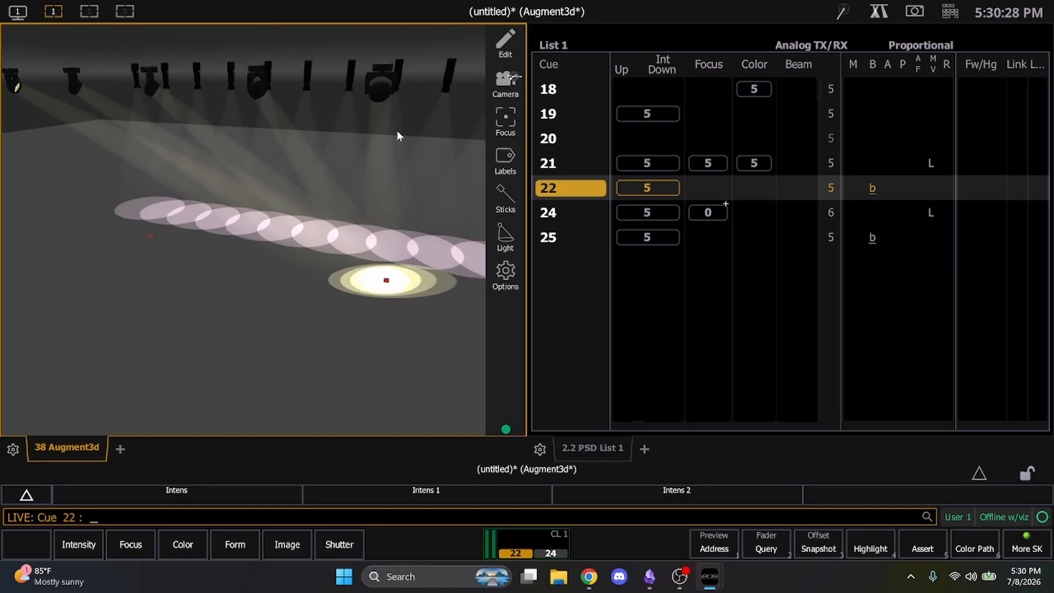
pyautogui.moveTo(391, 130); pyautogui.dragTo(372, 150, button='middle')
pyautogui.hotkey('ctrl', 'space')
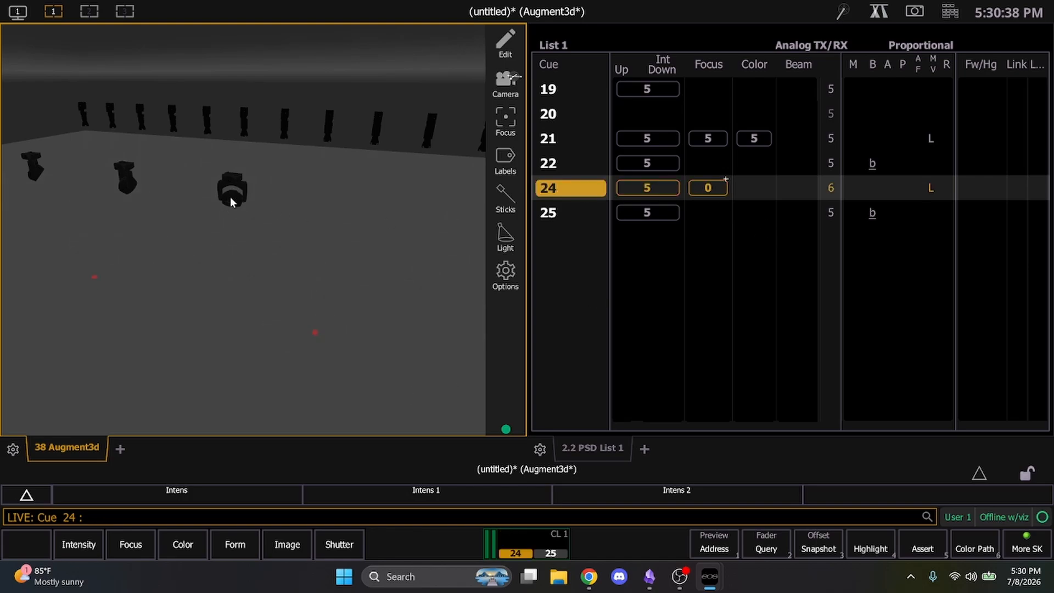
pyautogui.press('space')
pyautogui.scroll(-5, 308, 302)
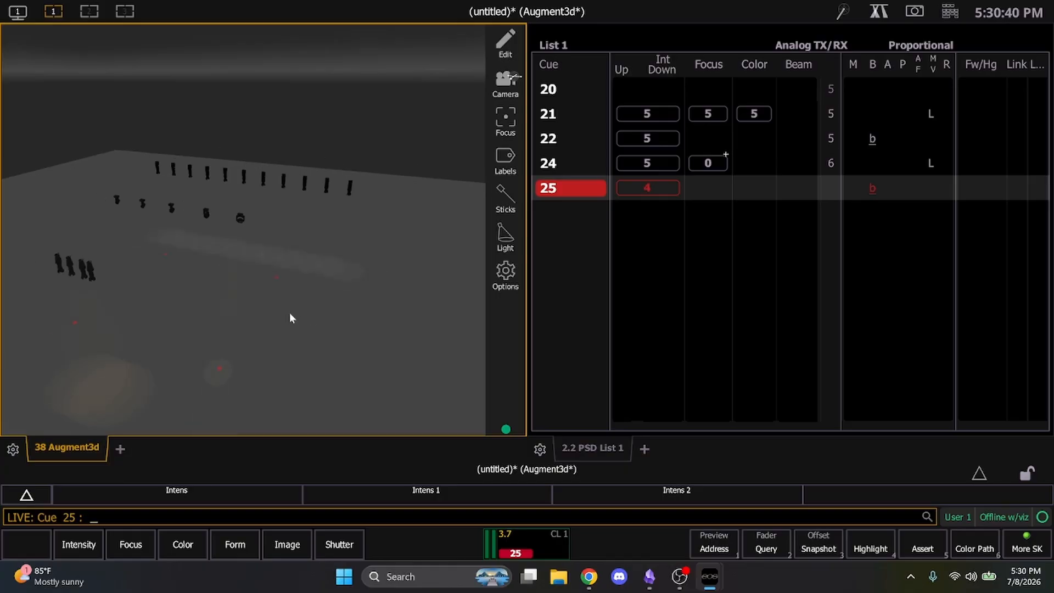
pyautogui.moveTo(218, 321); pyautogui.dragTo(241, 300, button='middle')
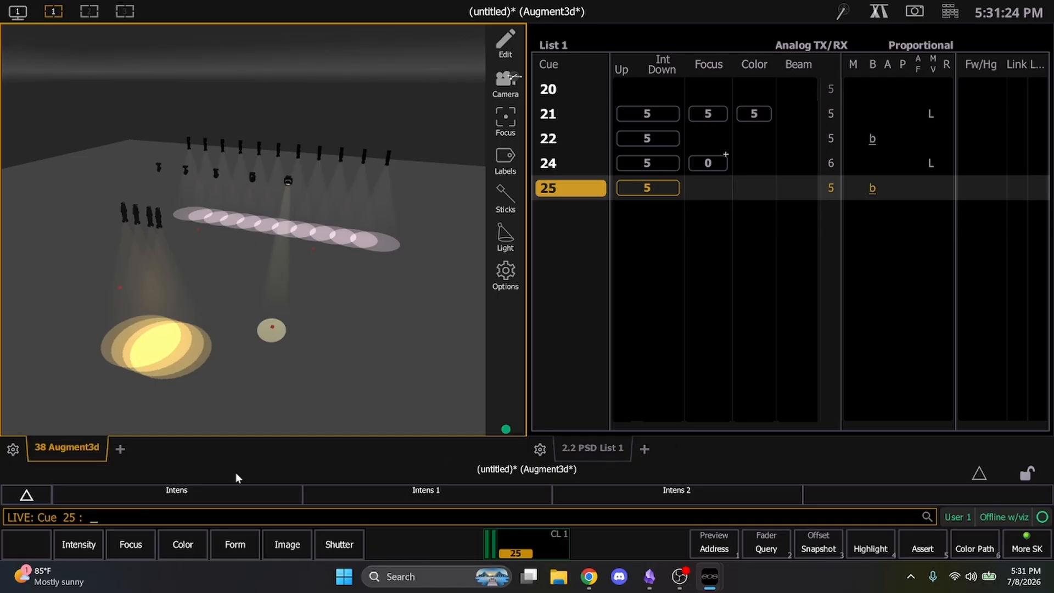
# Step: Open a live channel table in the Augment3d frame and move the Augment3d view into the cue list's frame
pyautogui.click(120, 449)
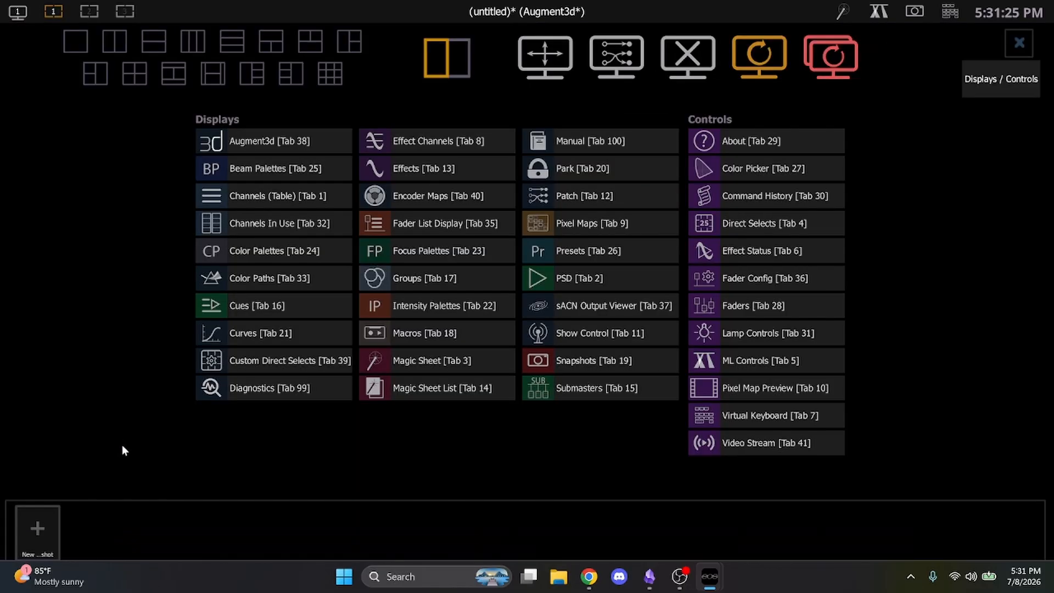
pyautogui.click(253, 196)
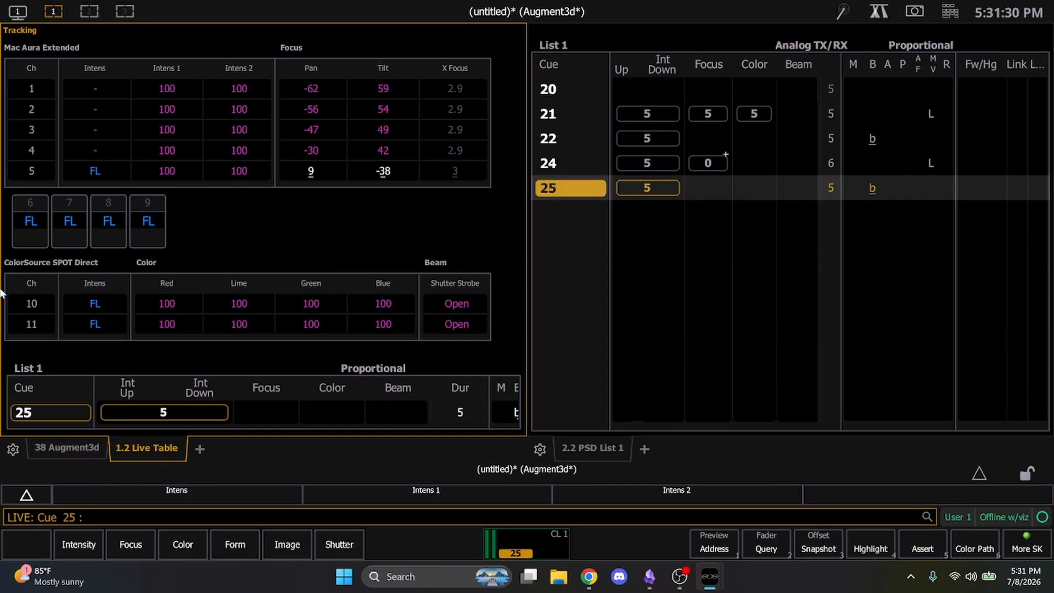
pyautogui.scroll(-3, 225, 258)
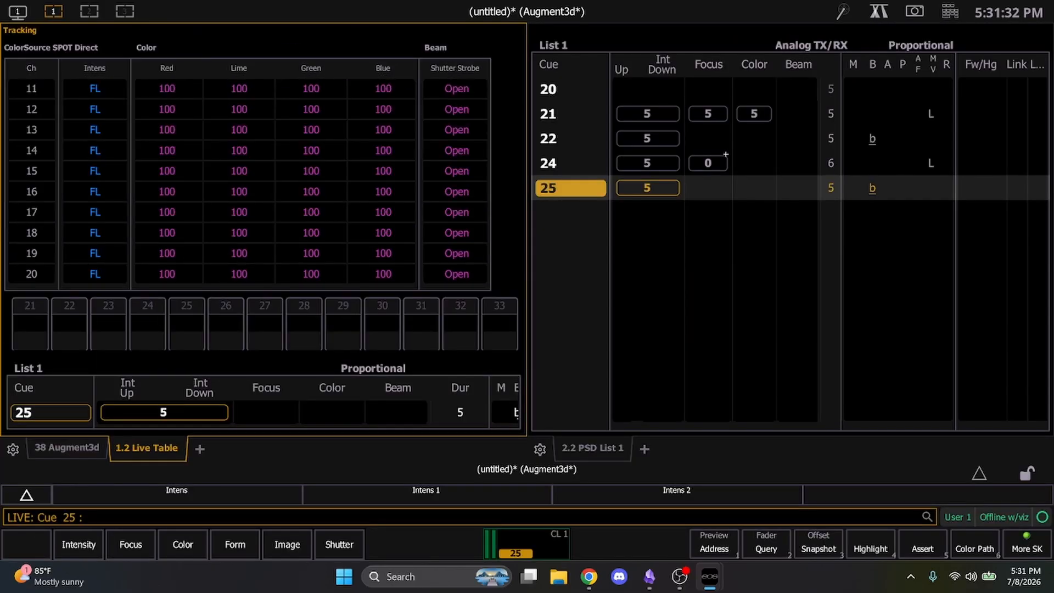
pyautogui.hotkey('alt', 'Tab')
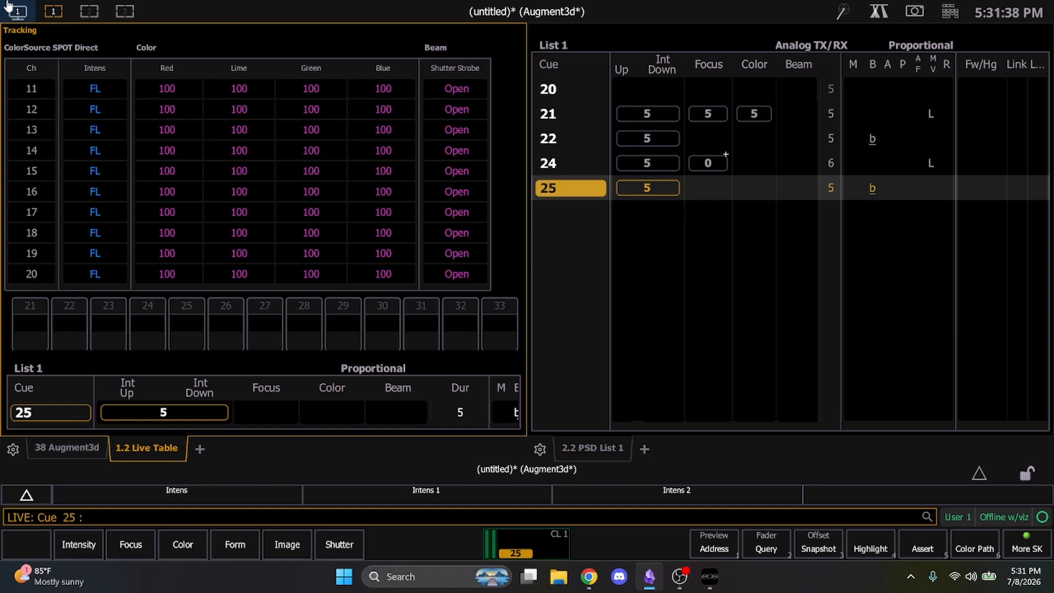
pyautogui.click(645, 448)
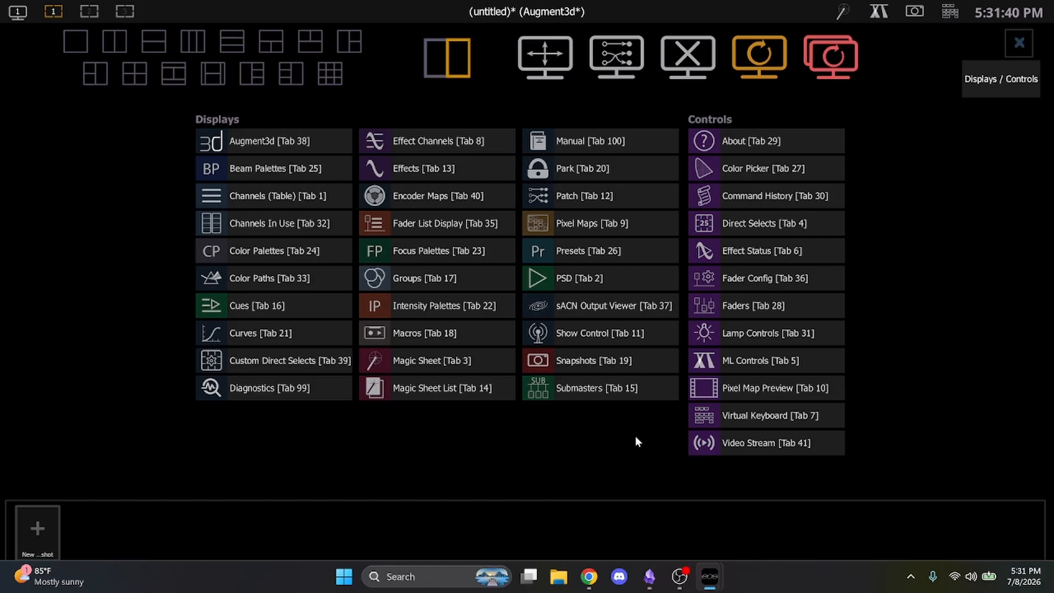
pyautogui.click(298, 135)
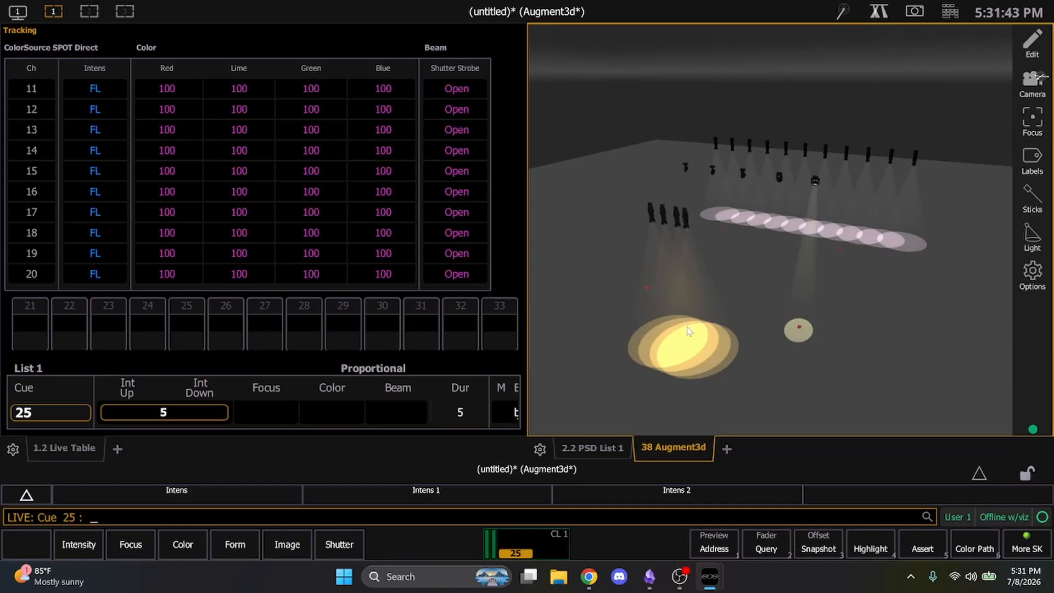
# Step: Divide workspace 2 into one narrower full-height frame beside two stacked frames, making the upper stacked frame taller
pyautogui.click(82, 13)
pyautogui.click(515, 226)
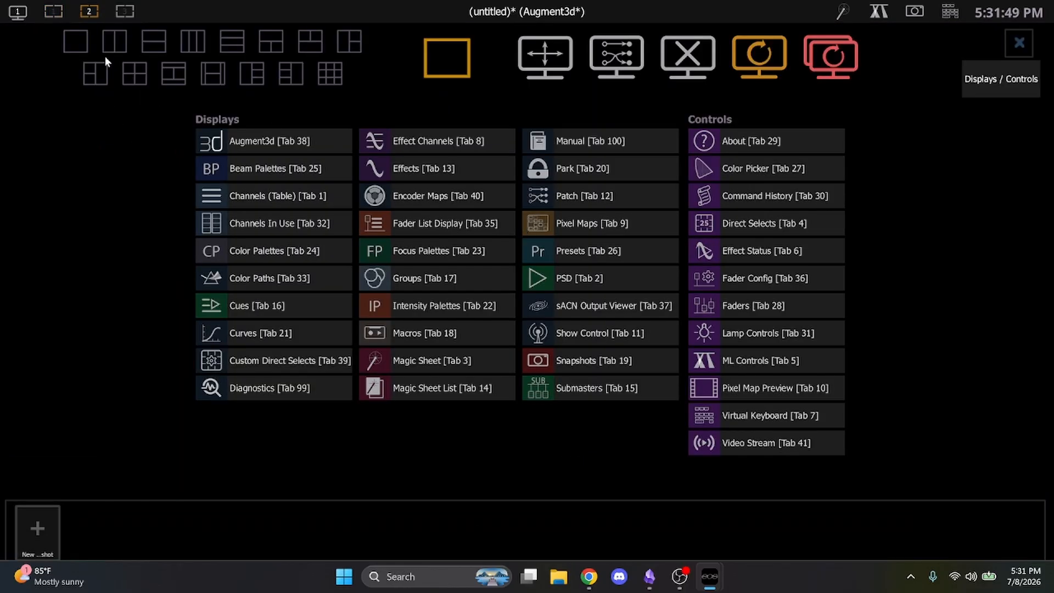
pyautogui.click(427, 55)
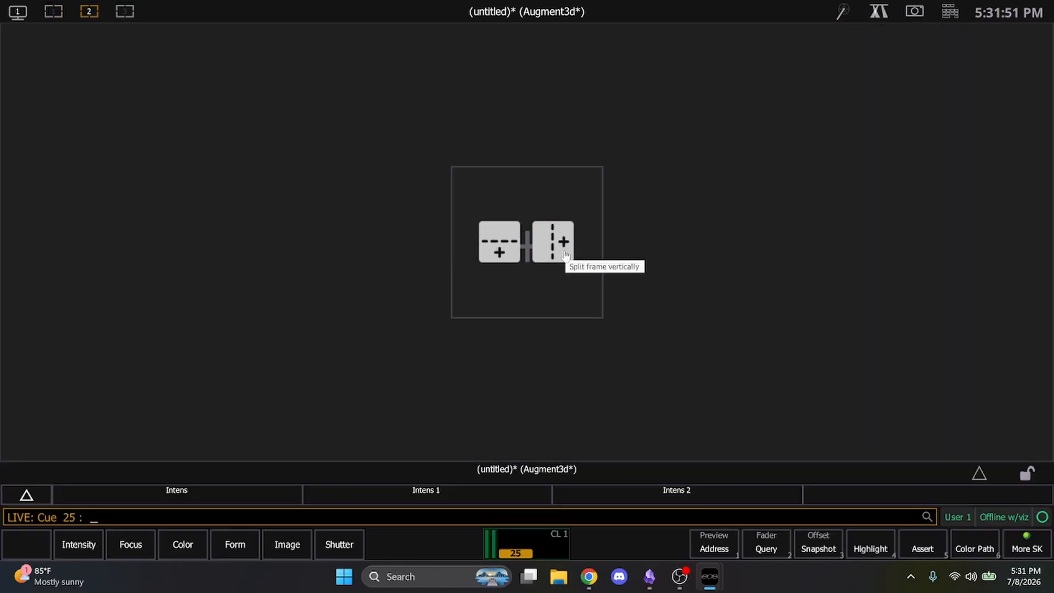
pyautogui.click(544, 244)
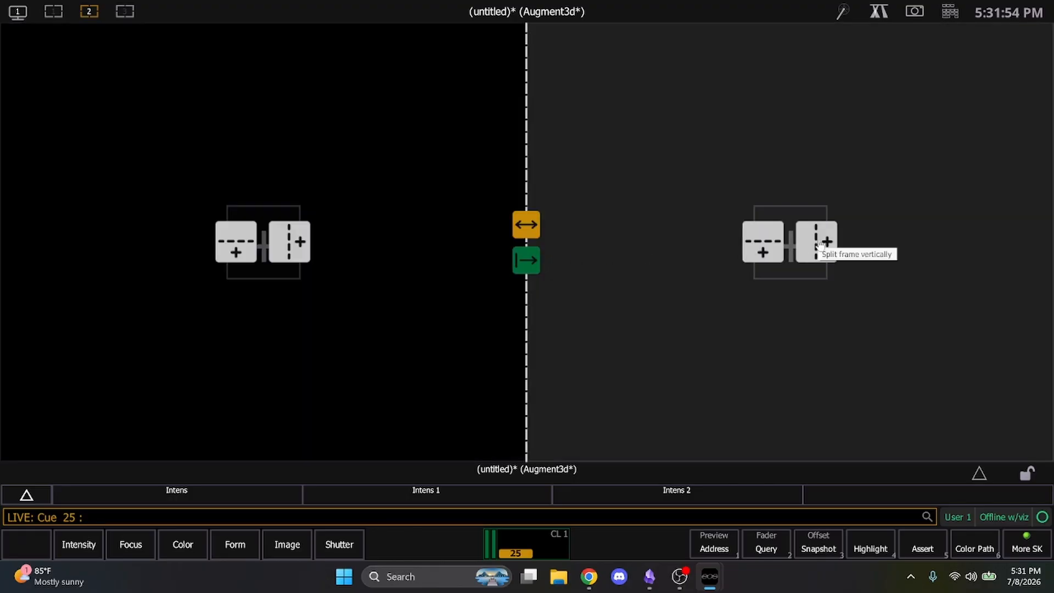
pyautogui.click(763, 242)
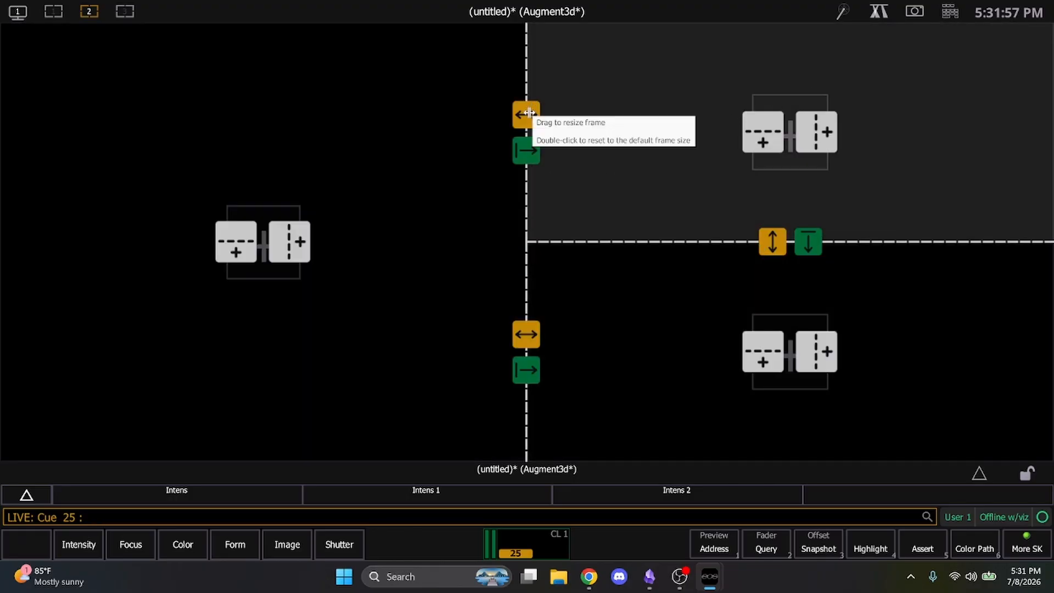
pyautogui.moveTo(526, 114); pyautogui.dragTo(453, 125)
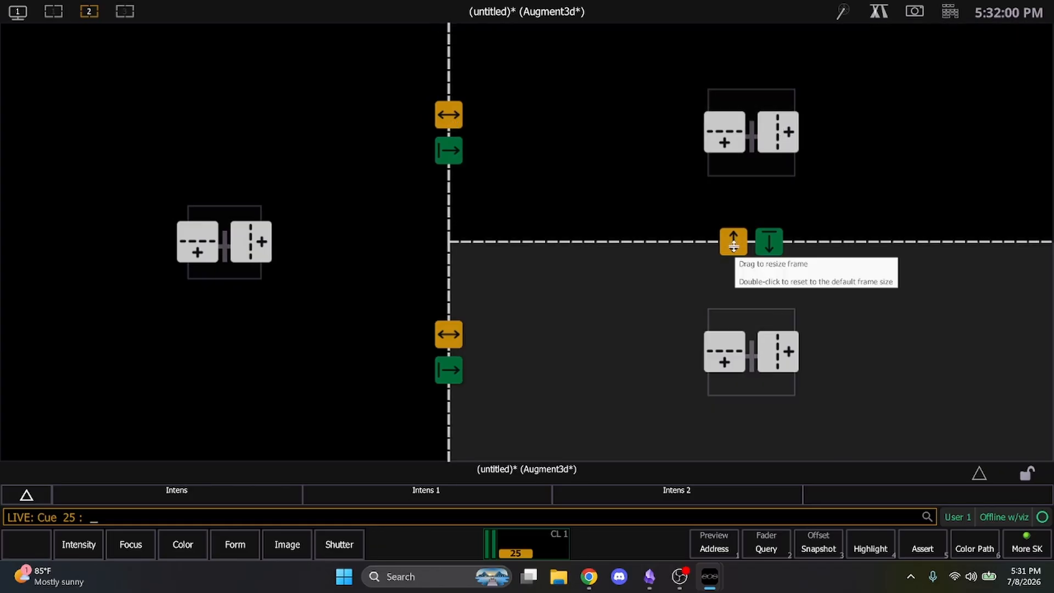
pyautogui.moveTo(731, 243); pyautogui.dragTo(734, 273)
pyautogui.click(621, 207)
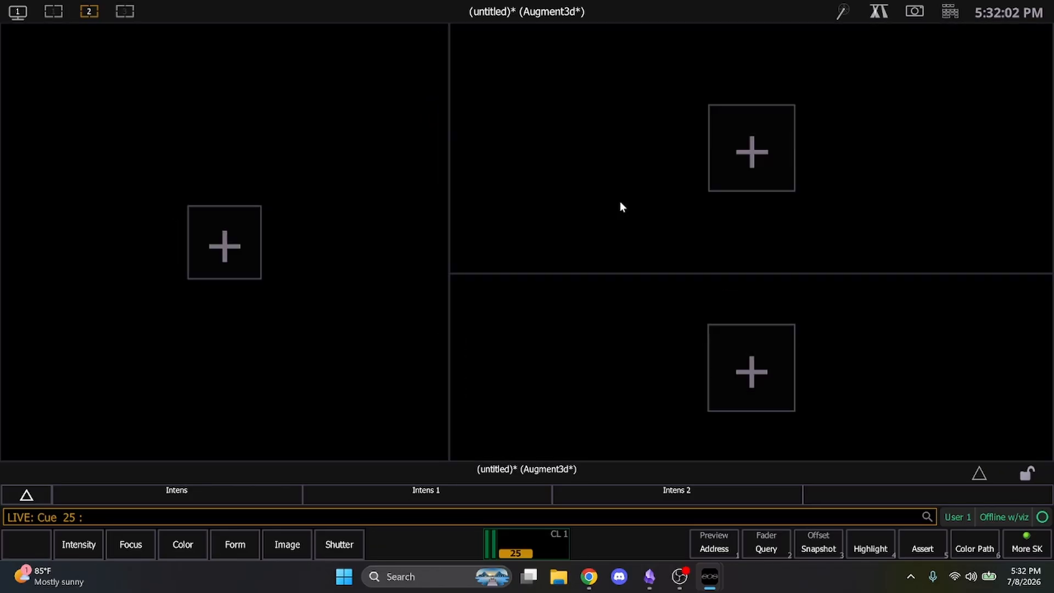
# Step: Fill the three frames with Augment3d above, the channel table in the full-height frame and the PSD below
pyautogui.click(742, 155)
pyautogui.click(299, 140)
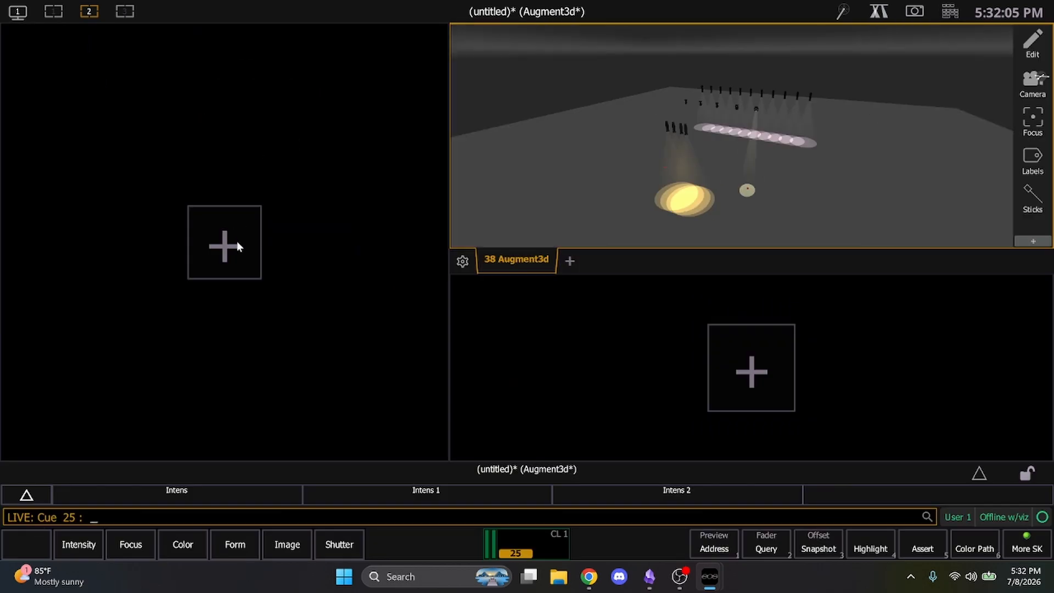
pyautogui.click(225, 244)
pyautogui.click(263, 198)
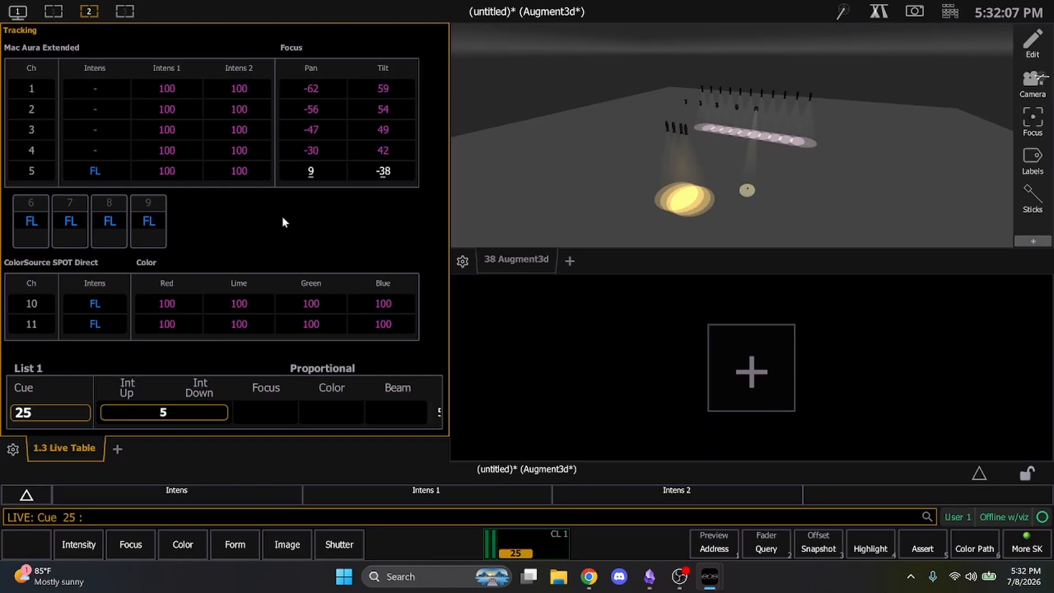
pyautogui.click(783, 373)
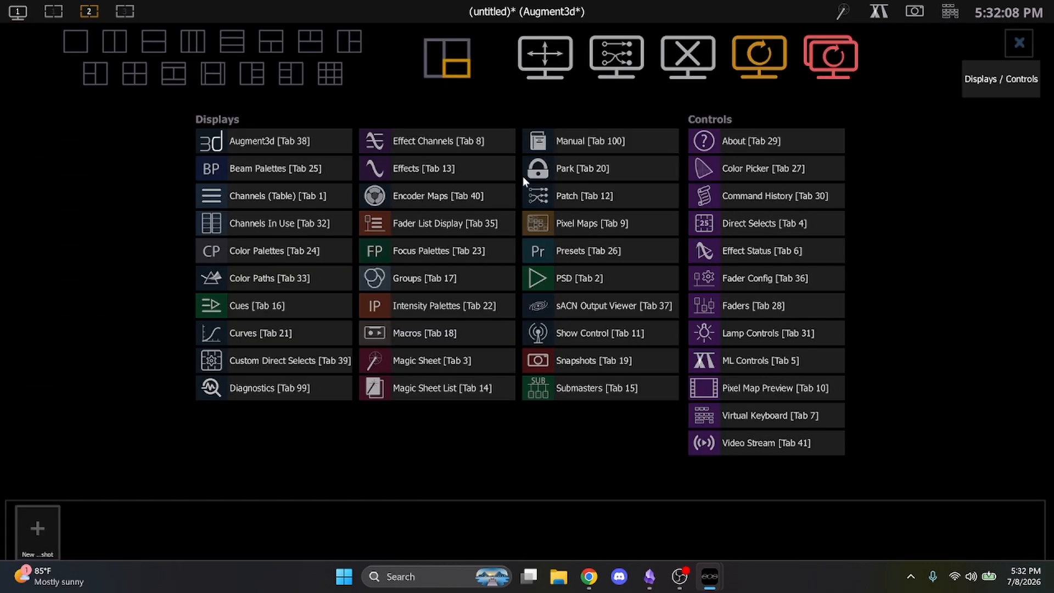
pyautogui.click(581, 280)
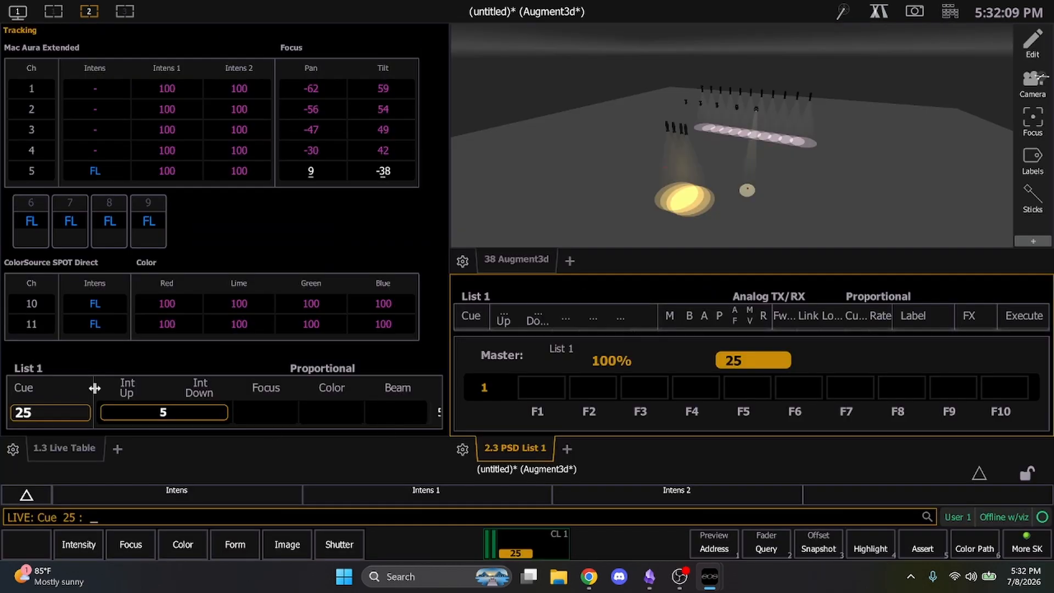
# Step: Hide the target status bar in the live table and the master playback status in the PSD
pyautogui.click(14, 449)
pyautogui.moveTo(110, 412)
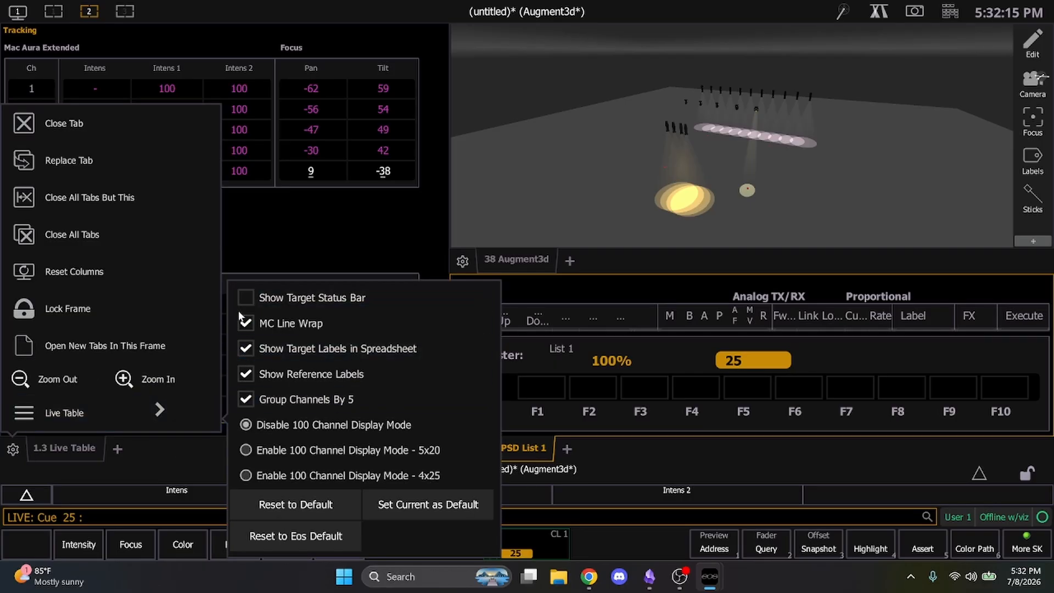
pyautogui.click(276, 226)
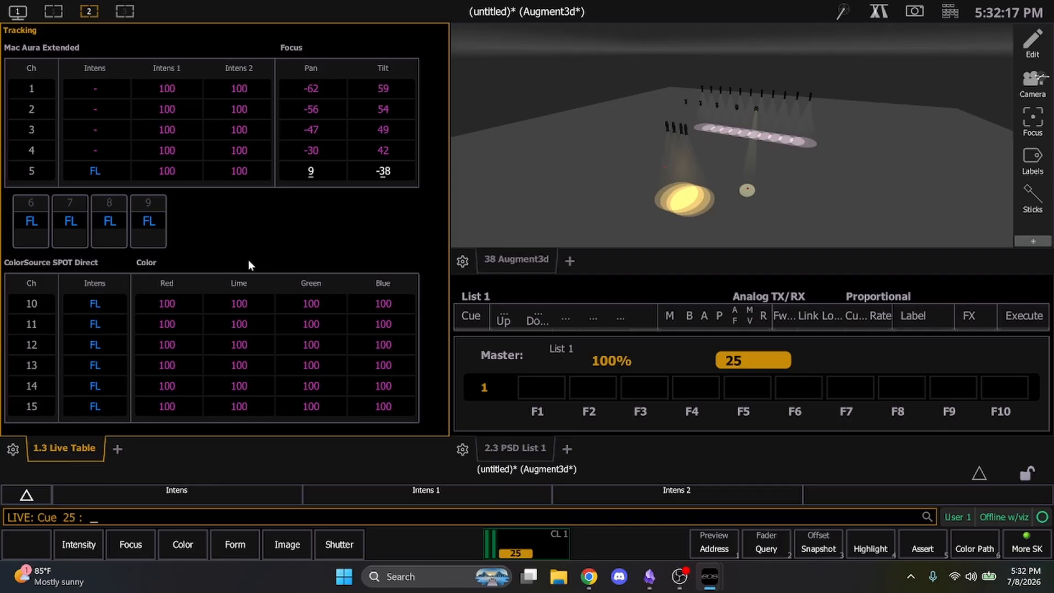
pyautogui.click(463, 450)
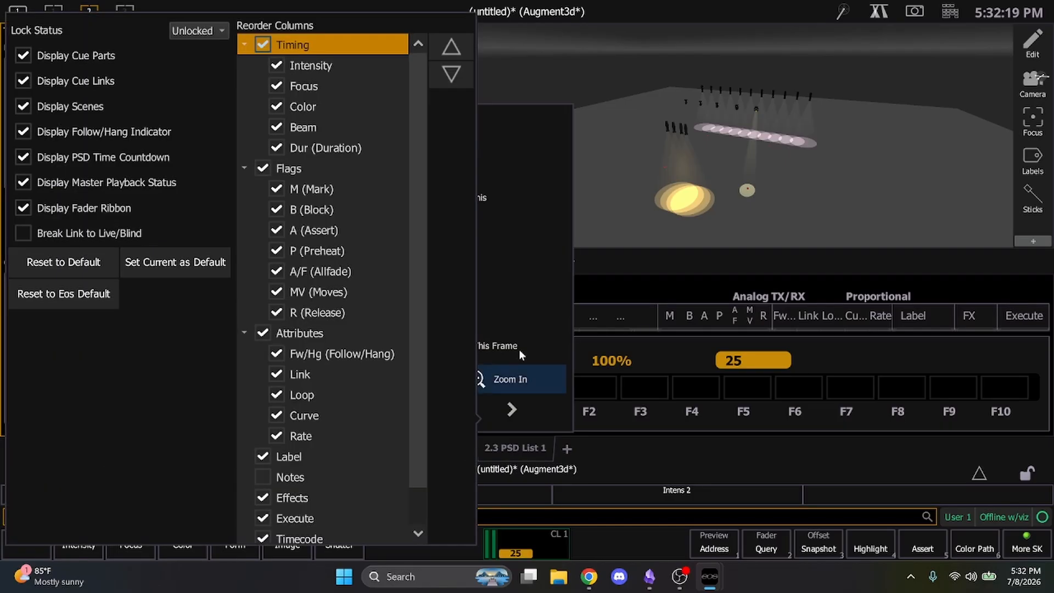
pyautogui.click(24, 184)
pyautogui.click(638, 463)
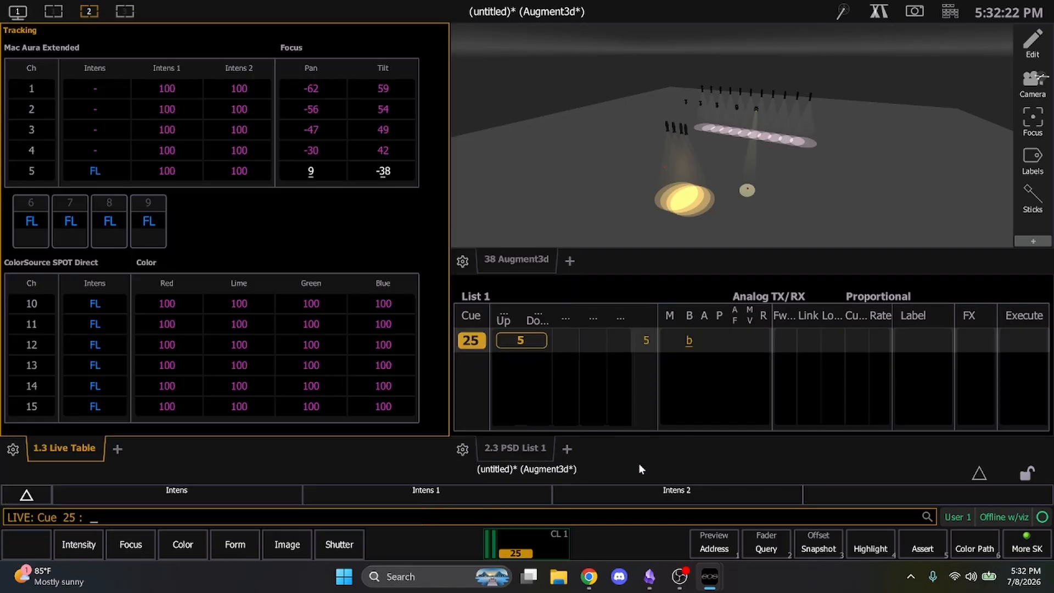
# Step: Go to cue 1 with Spacebar Go disabled, re-enable Spacebar Go and look over the first cues in the list
pyautogui.click(560, 373)
pyautogui.scroll(-4, 562, 372)
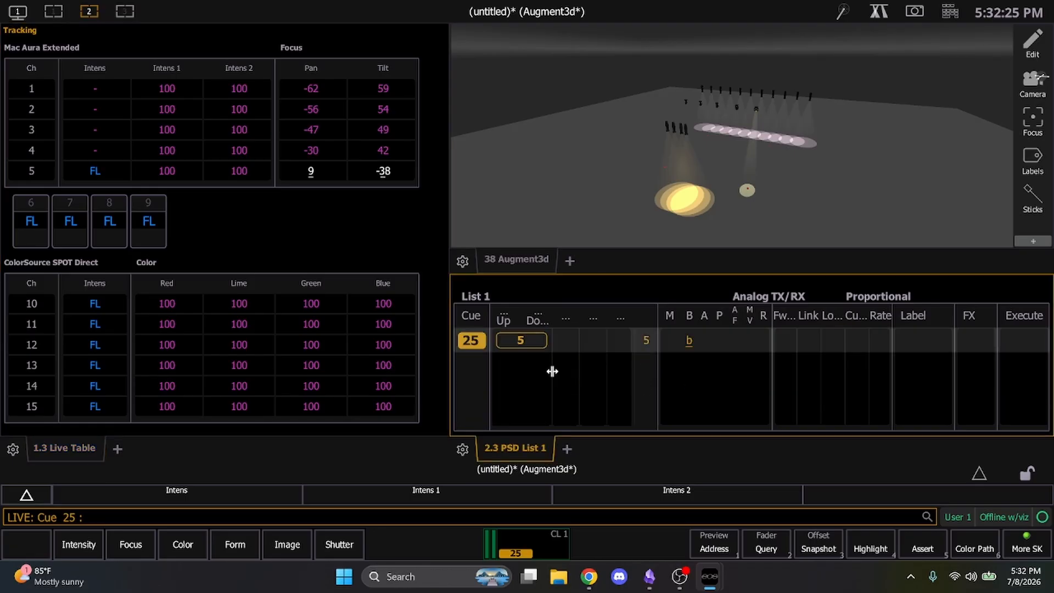
pyautogui.scroll(15, 496, 399)
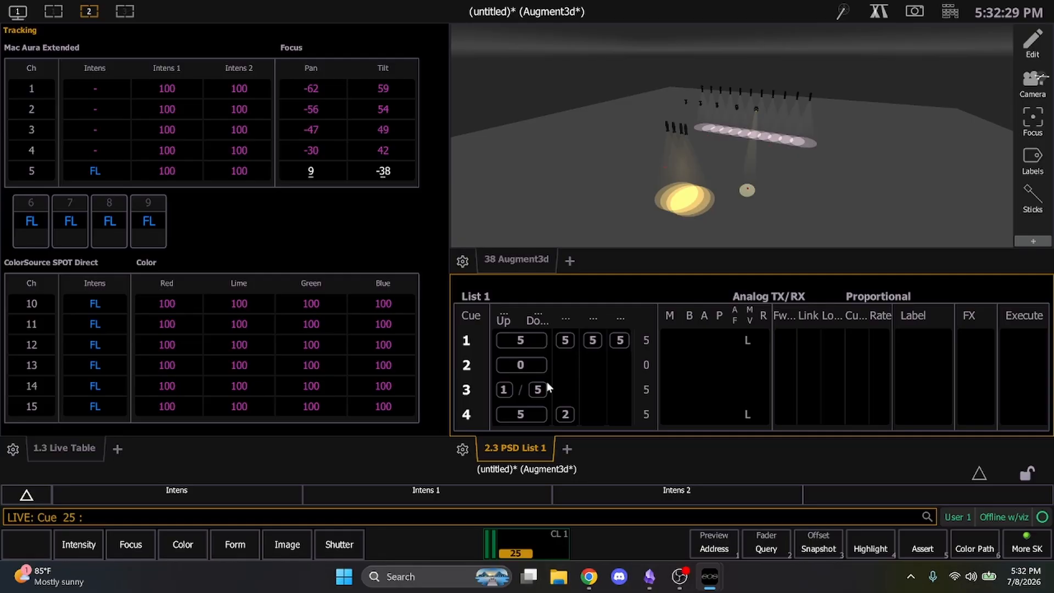
pyautogui.press('space')
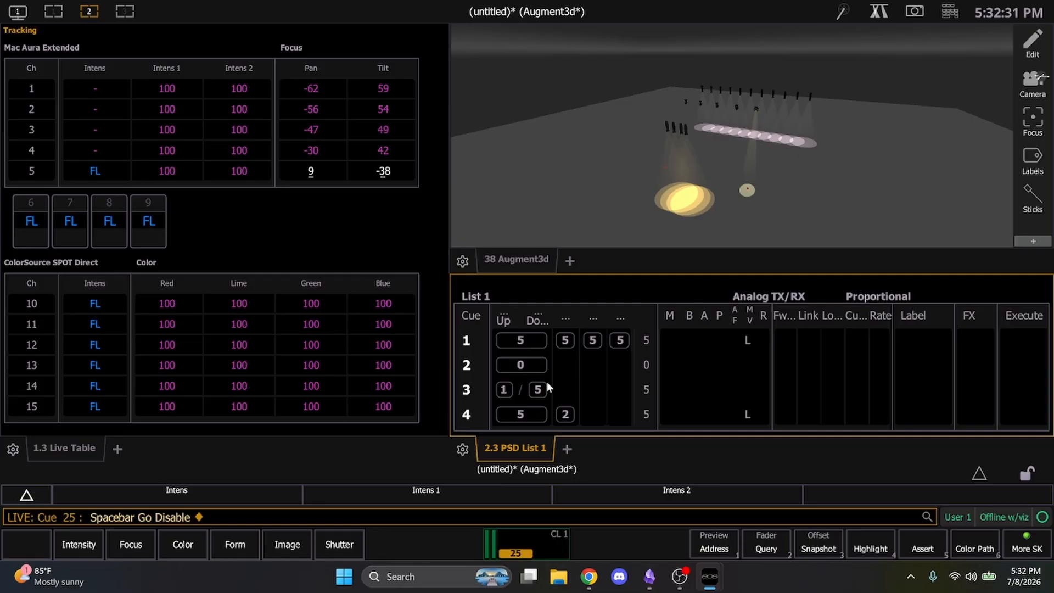
pyautogui.hotkey('ctrl', 'q')
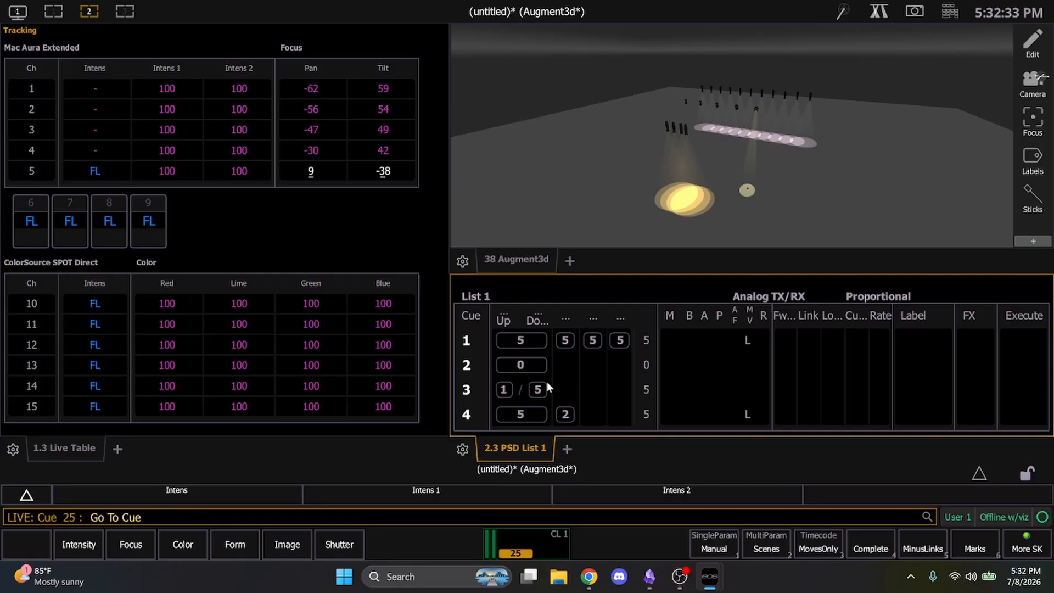
pyautogui.write('1')
pyautogui.press('Return')
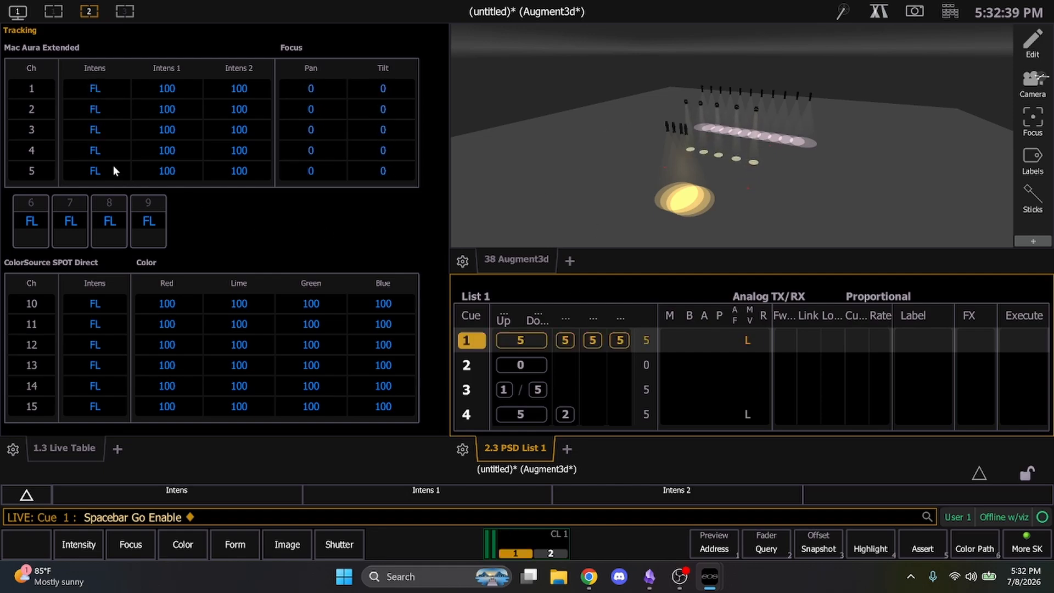
pyautogui.scroll(-7, 585, 390)
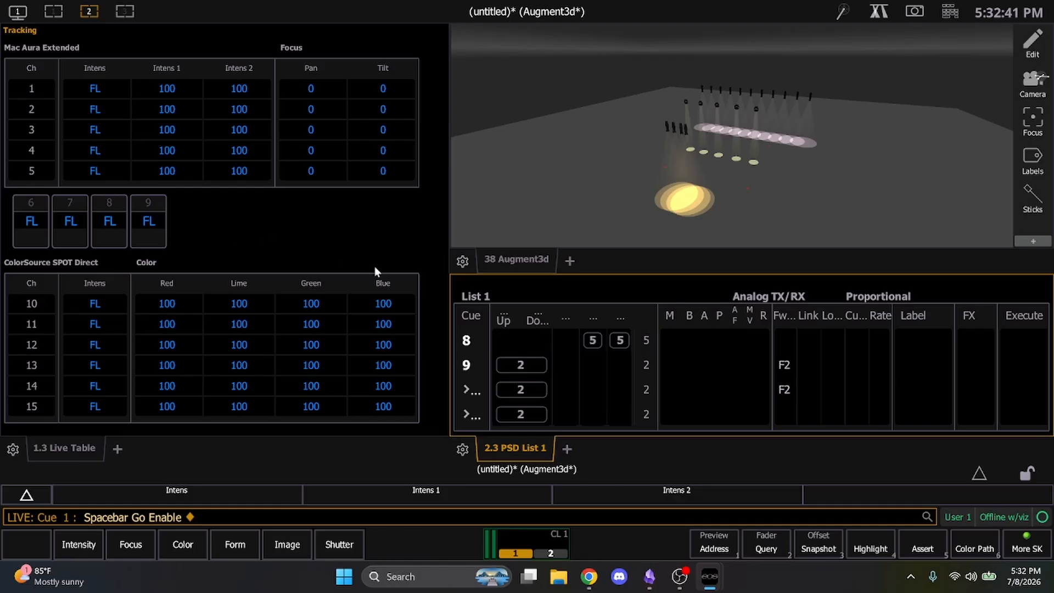
pyautogui.scroll(5, 569, 363)
pyautogui.scroll(2, 568, 364)
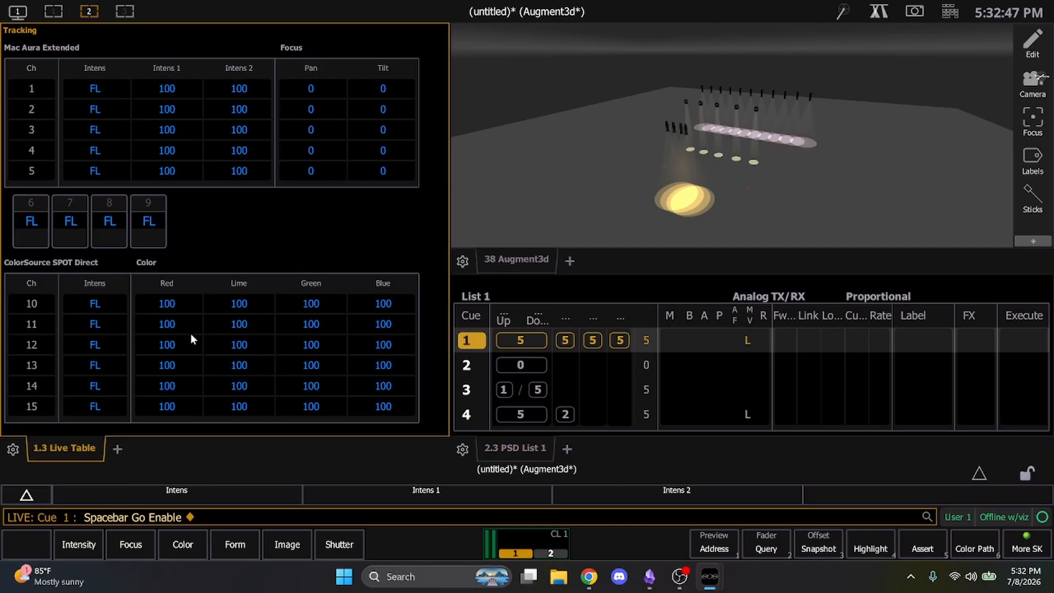
# Step: Run cue 2 and examine the intensity and color levels across the live table, selecting channels 12 and 3
pyautogui.scroll(-3, 193, 334)
pyautogui.scroll(2, 199, 331)
pyautogui.scroll(1, 199, 331)
pyautogui.press('space')
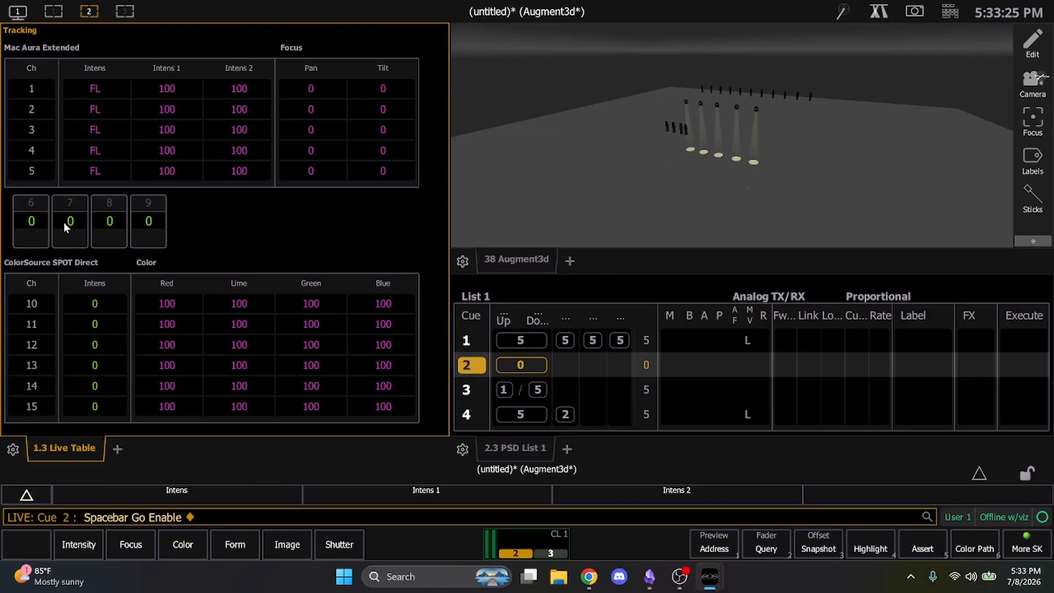
pyautogui.click(167, 342)
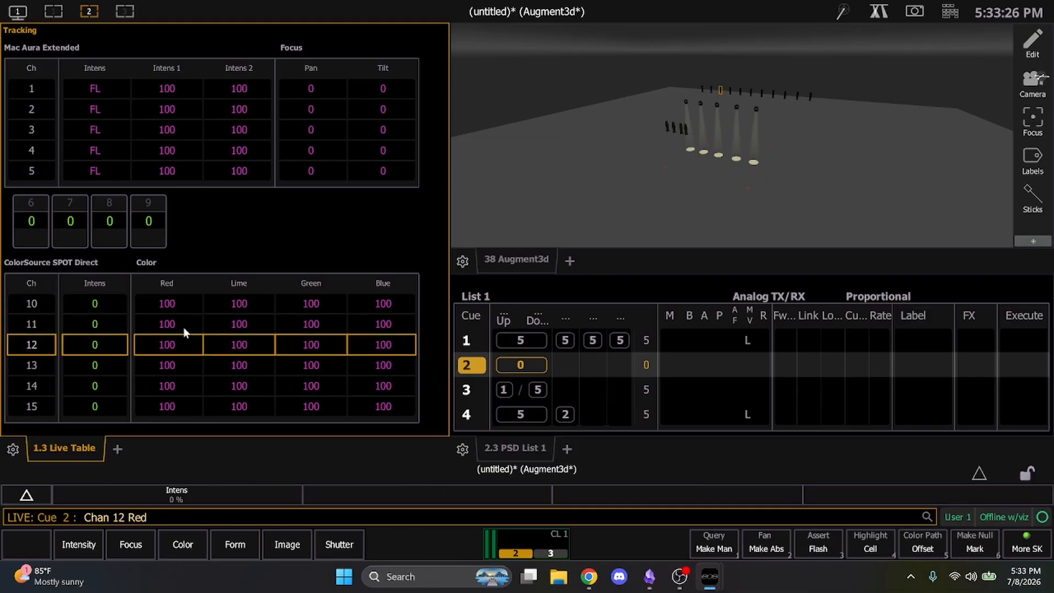
pyautogui.keyDown('ctrl'); pyautogui.click(120, 128); pyautogui.keyUp('ctrl')
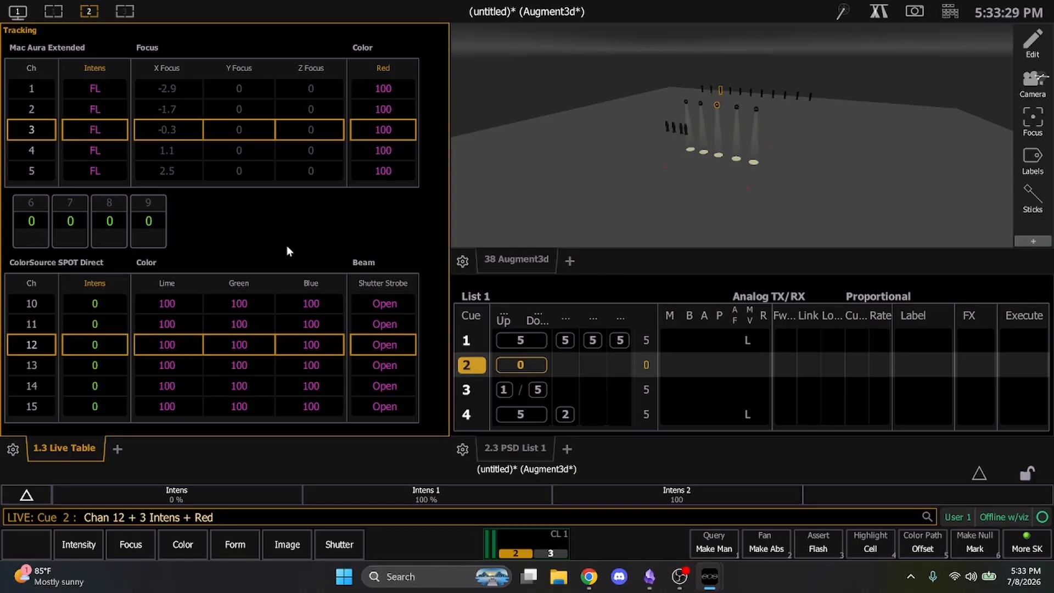
pyautogui.scroll(-3, 247, 277)
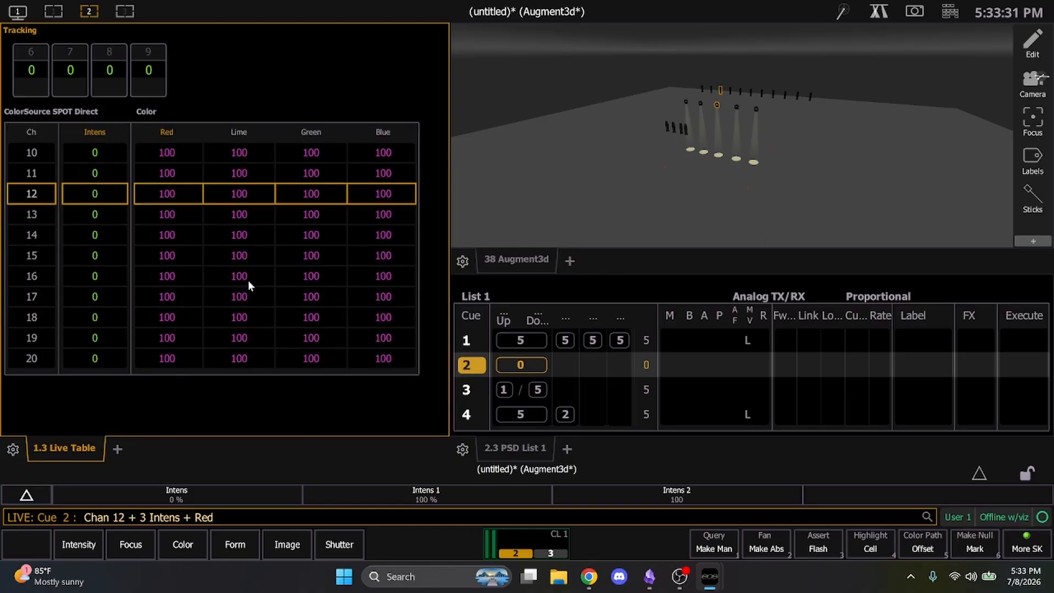
pyautogui.scroll(2, 248, 277)
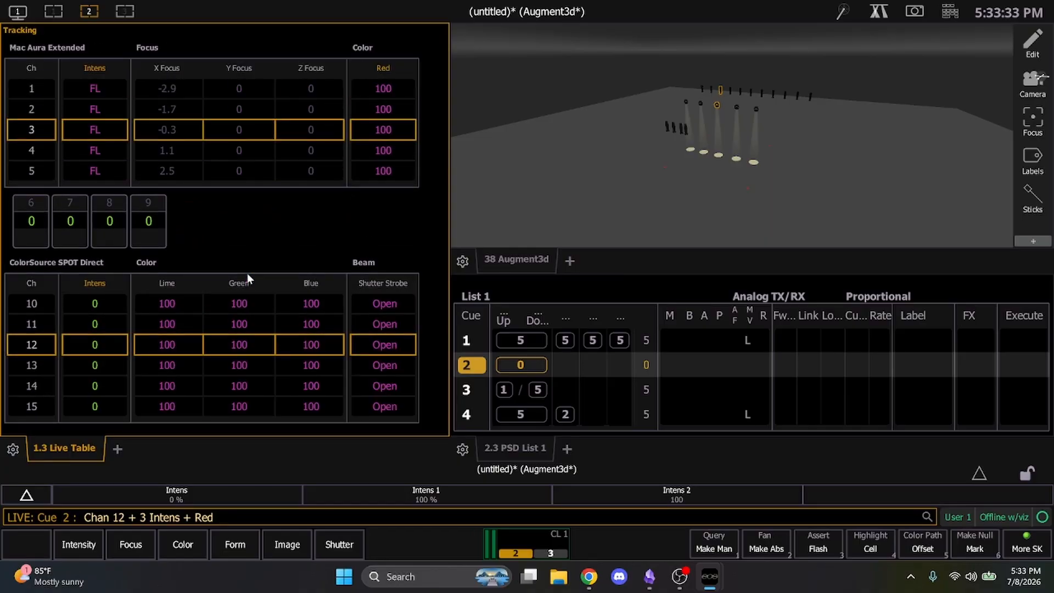
pyautogui.scroll(-3, 247, 272)
pyautogui.scroll(3, 248, 273)
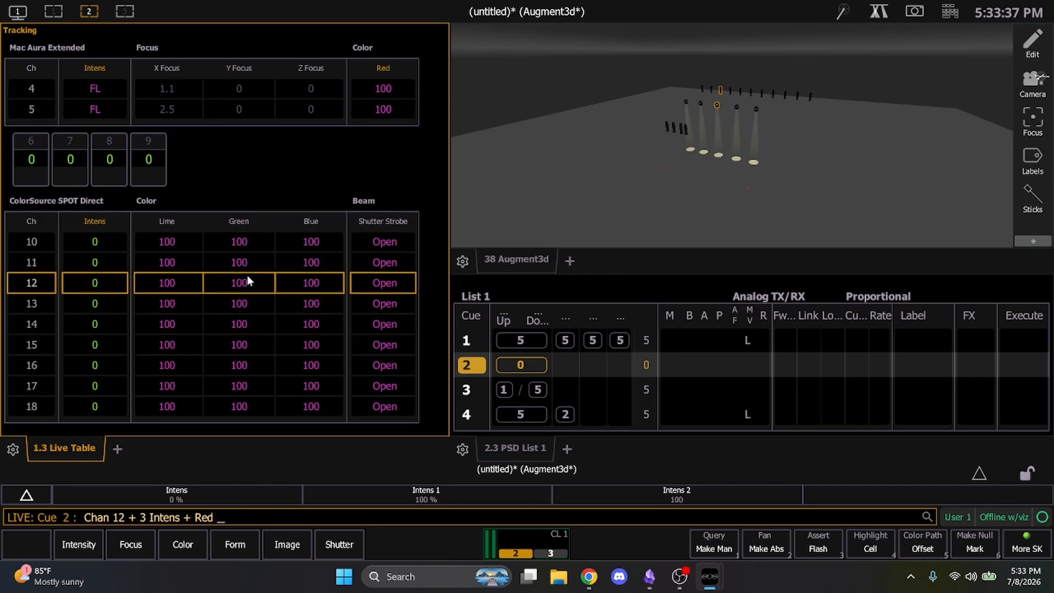
# Step: Run cue 3, clear the channel selection from the command line and examine the levels of channels 1 to 20
pyautogui.hotkey('ctrl', 'space')
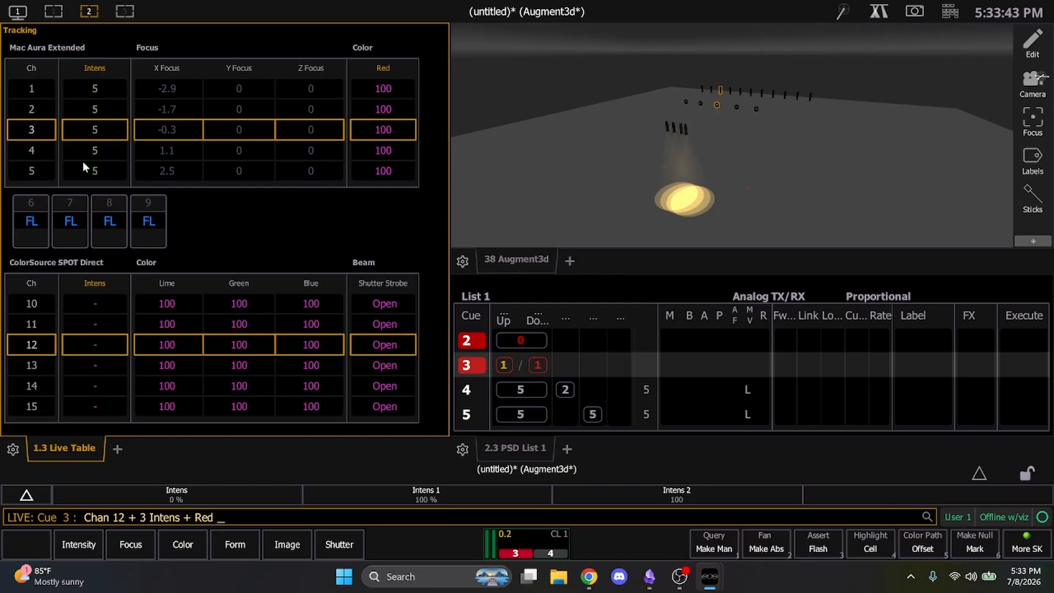
pyautogui.keyDown('shift'); pyautogui.click(73, 113); pyautogui.keyUp('shift')
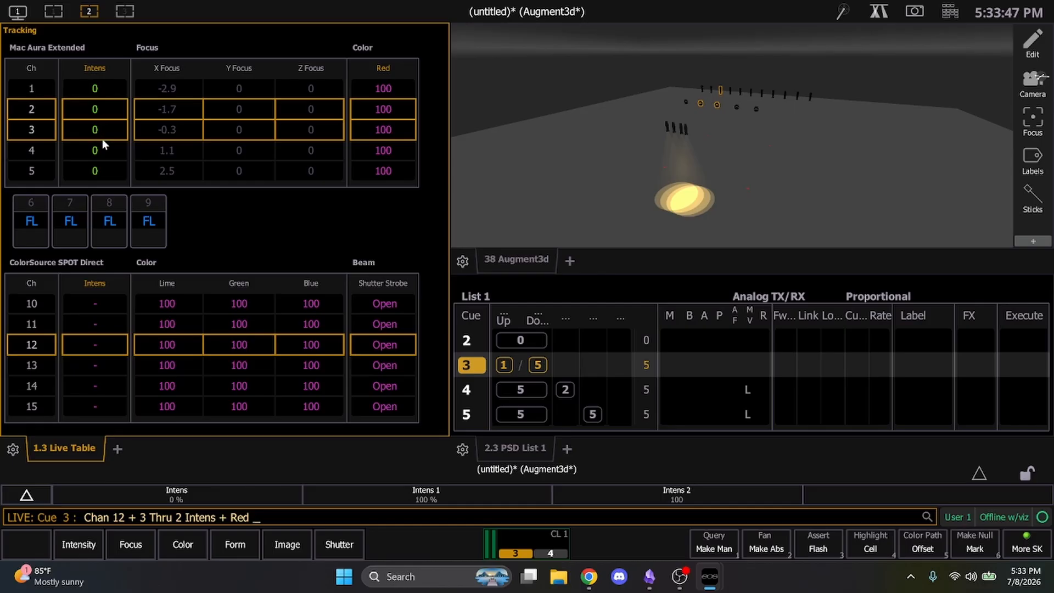
pyautogui.hotkey('shift', 'BackSpace')
pyautogui.scroll(-1, 245, 257)
pyautogui.scroll(-2, 245, 262)
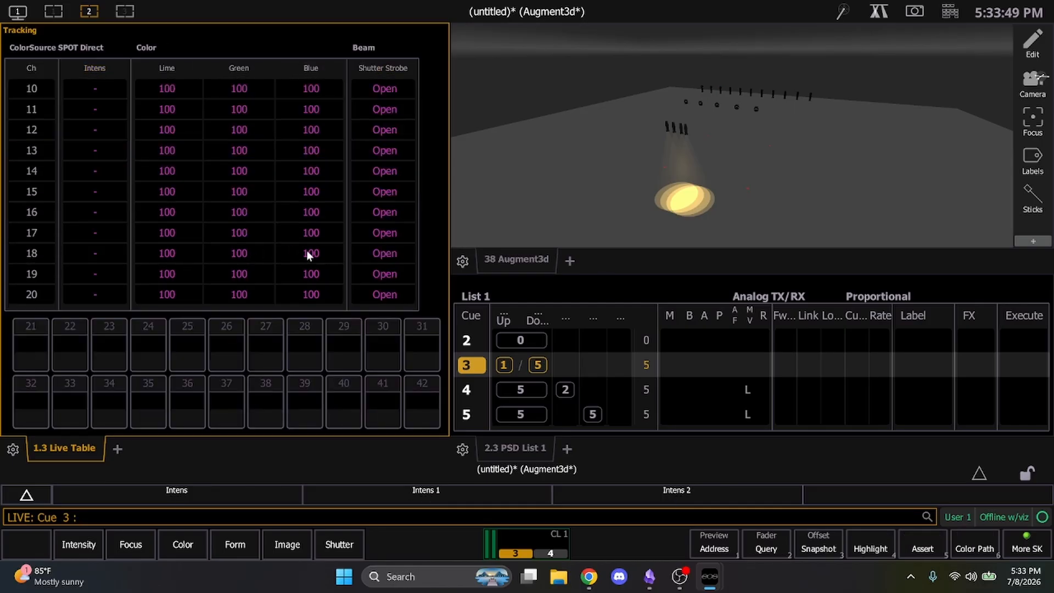
pyautogui.scroll(4, 307, 251)
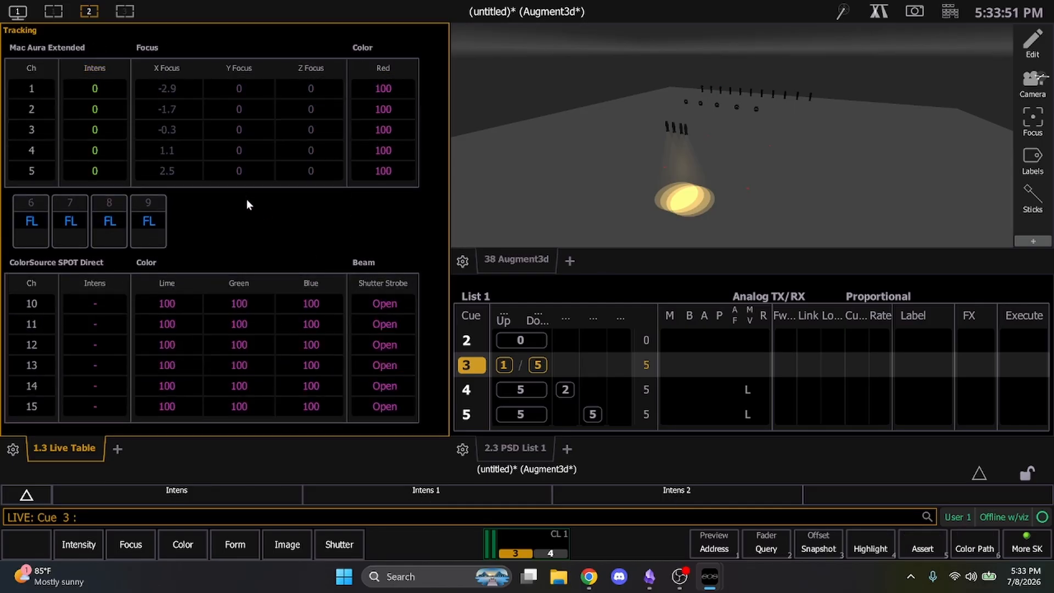
# Step: Run cue 4 and examine the moving lights' intensity and focus alongside the other channels
pyautogui.hotkey('ctrl', 'space')
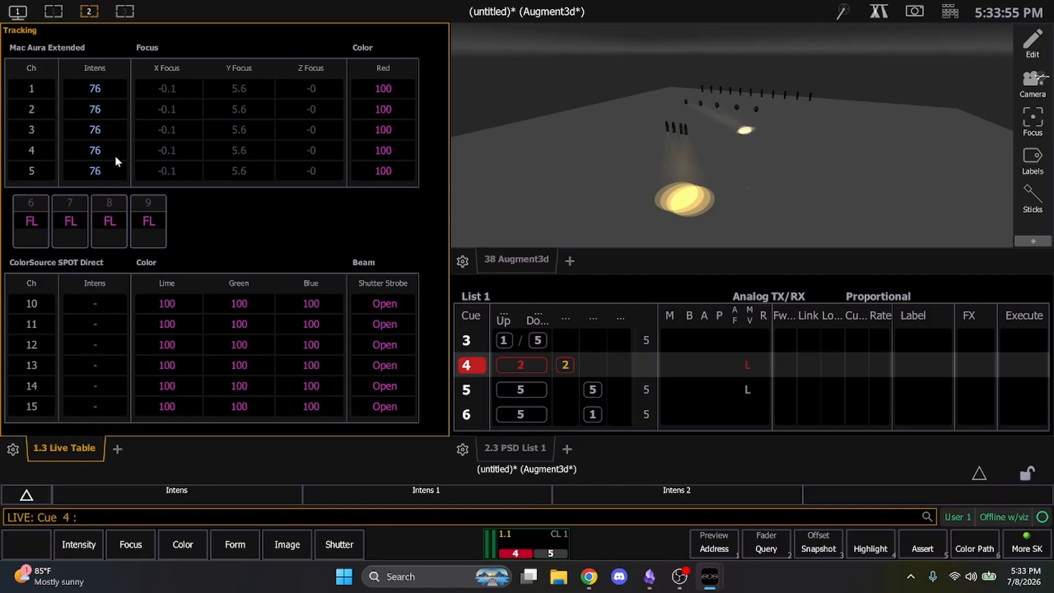
pyautogui.scroll(-3, 157, 247)
pyautogui.scroll(3, 173, 242)
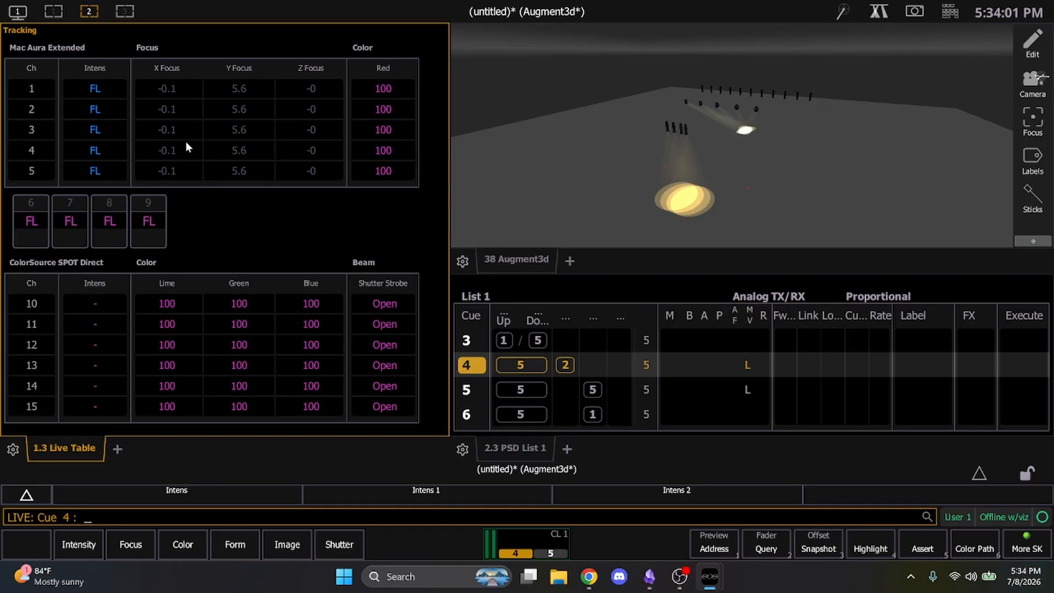
# Step: Run cue 5 and examine the intensity and color values of the ColorSource SPOT channels against channels 1 to 9
pyautogui.hotkey('ctrl', 'space')
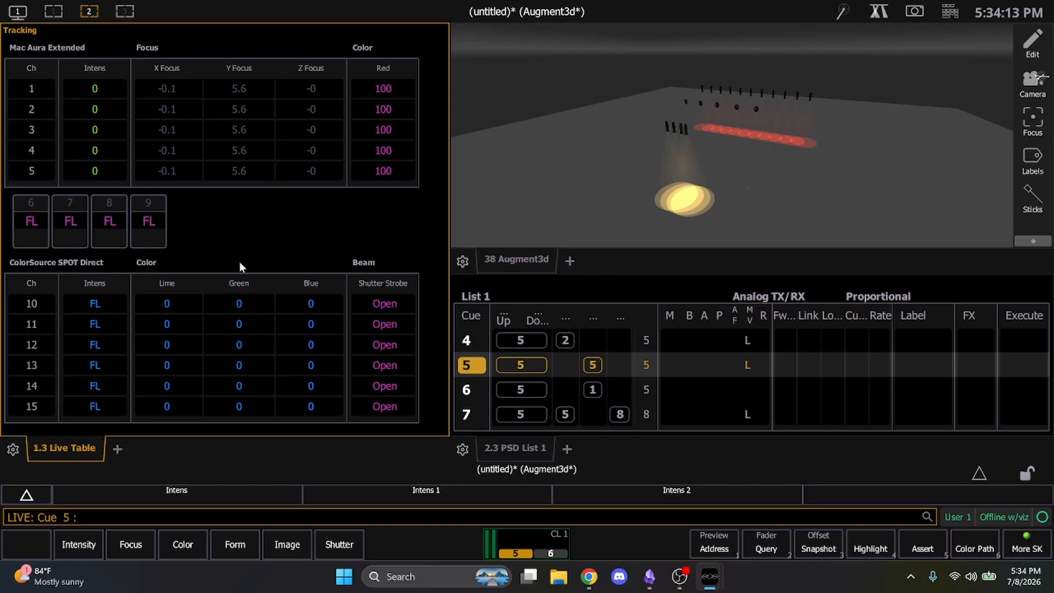
pyautogui.scroll(-3, 263, 235)
pyautogui.scroll(3, 262, 238)
pyautogui.scroll(-1, 109, 335)
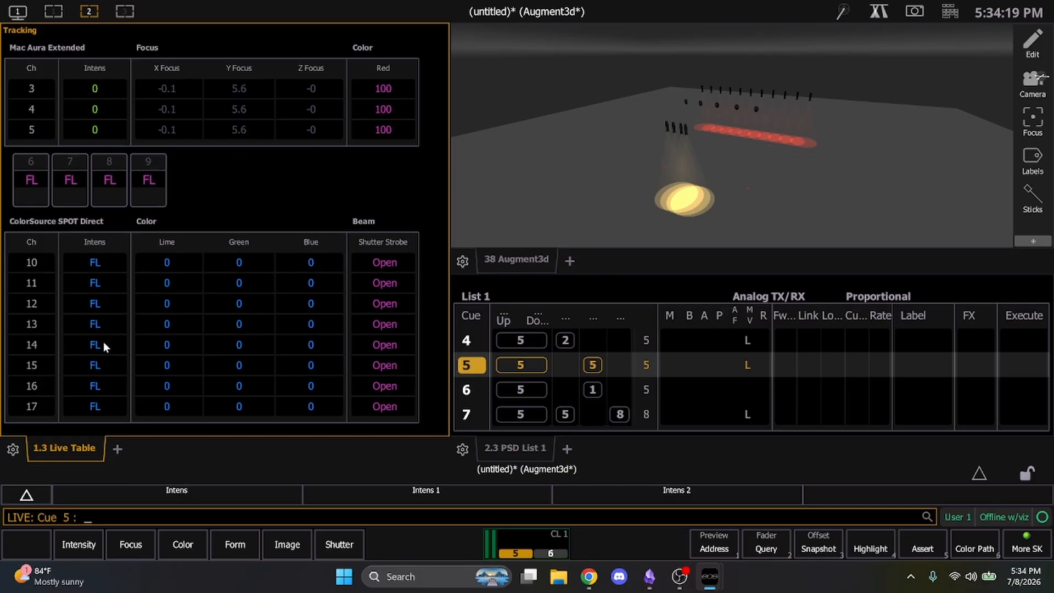
pyautogui.scroll(1, 103, 342)
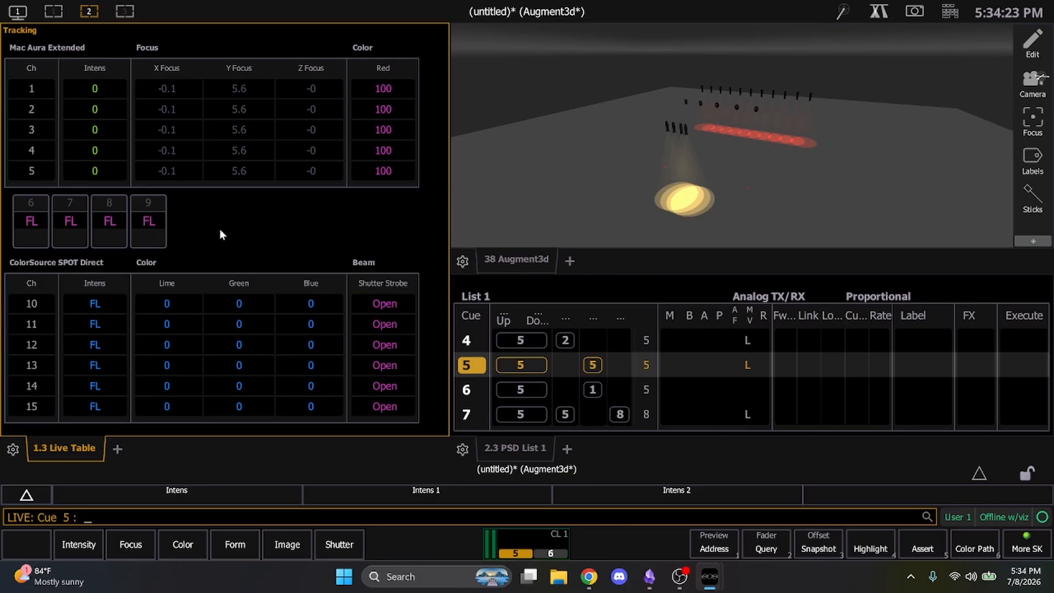
# Step: Run cue 6 and examine the tracked and changed levels throughout the live table
pyautogui.press('space')
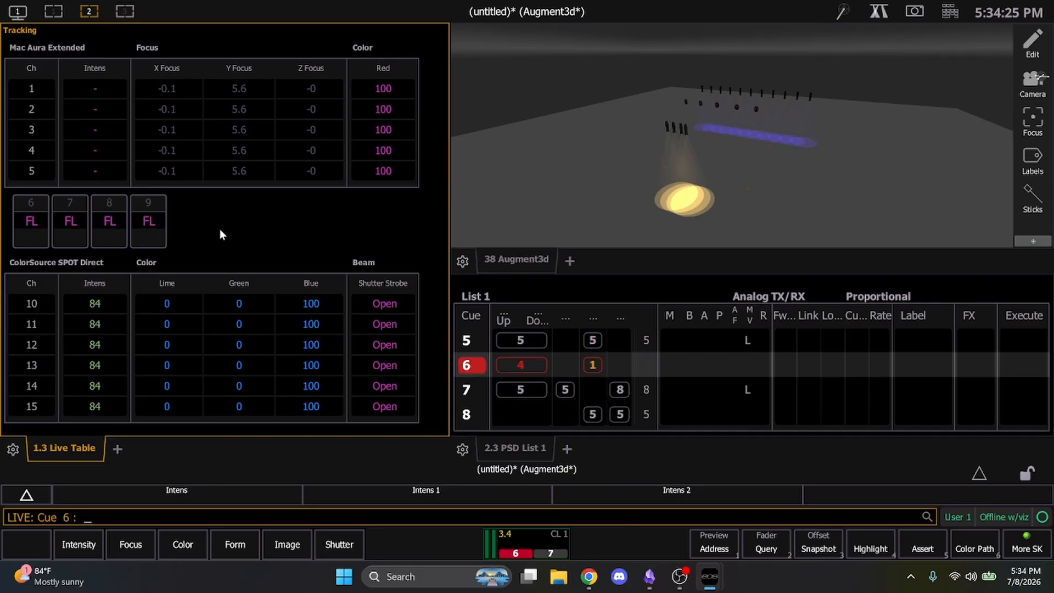
pyautogui.scroll(-5, 220, 229)
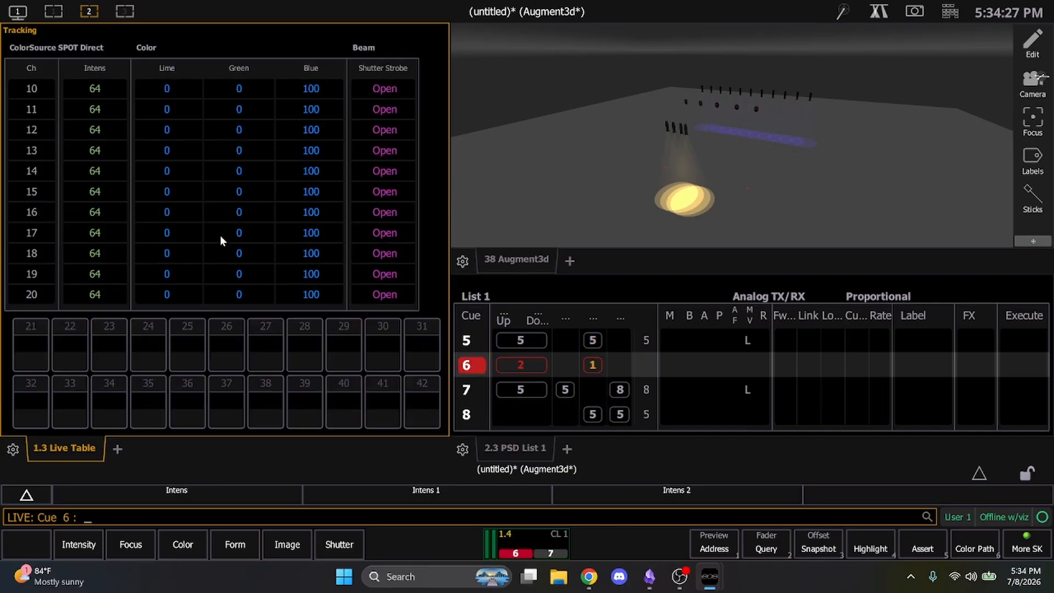
pyautogui.scroll(5, 219, 235)
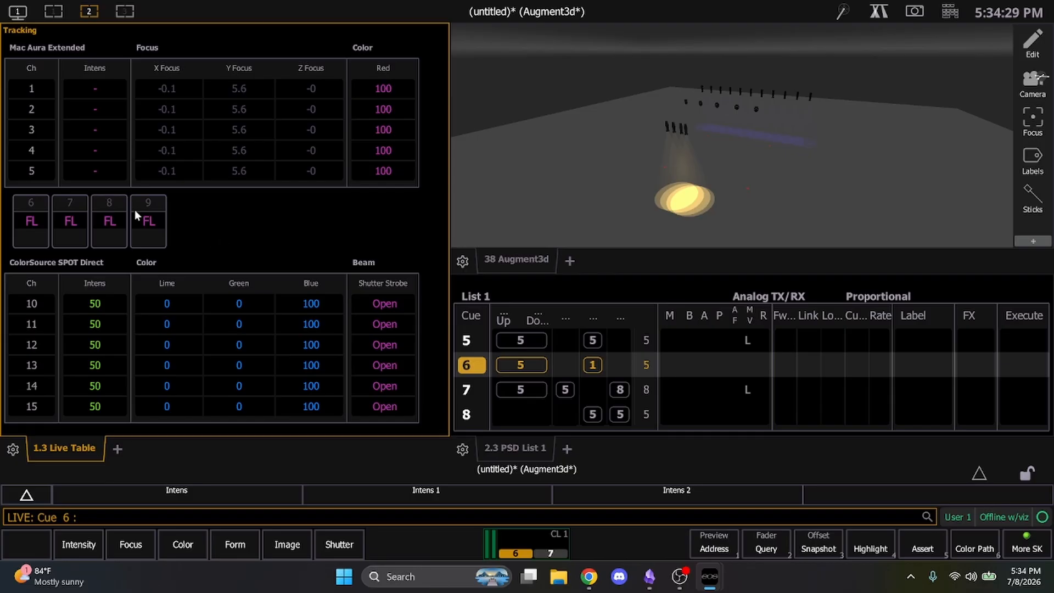
pyautogui.scroll(-5, 134, 210)
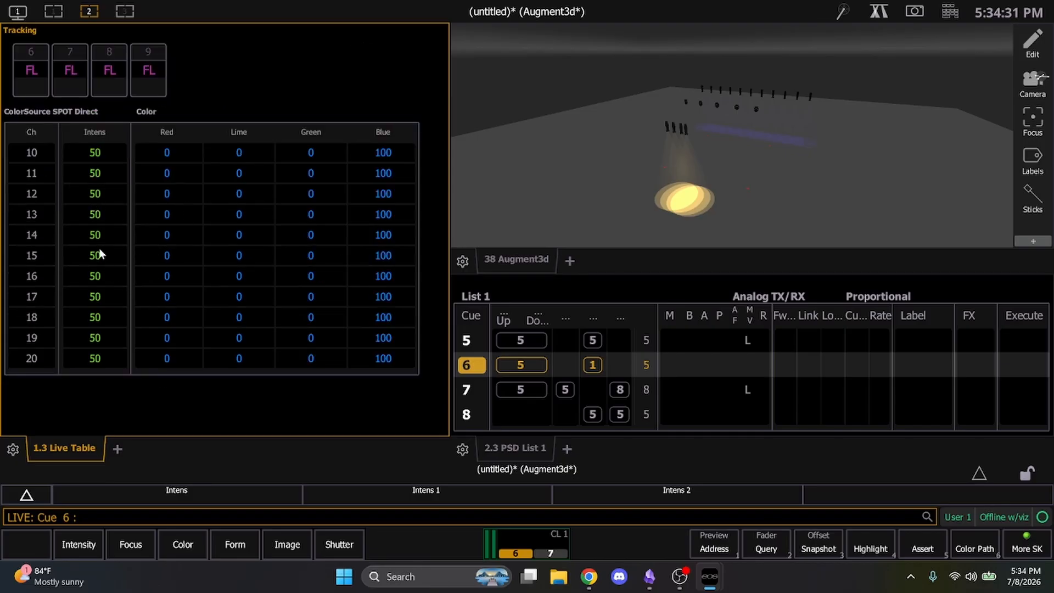
pyautogui.scroll(5, 94, 251)
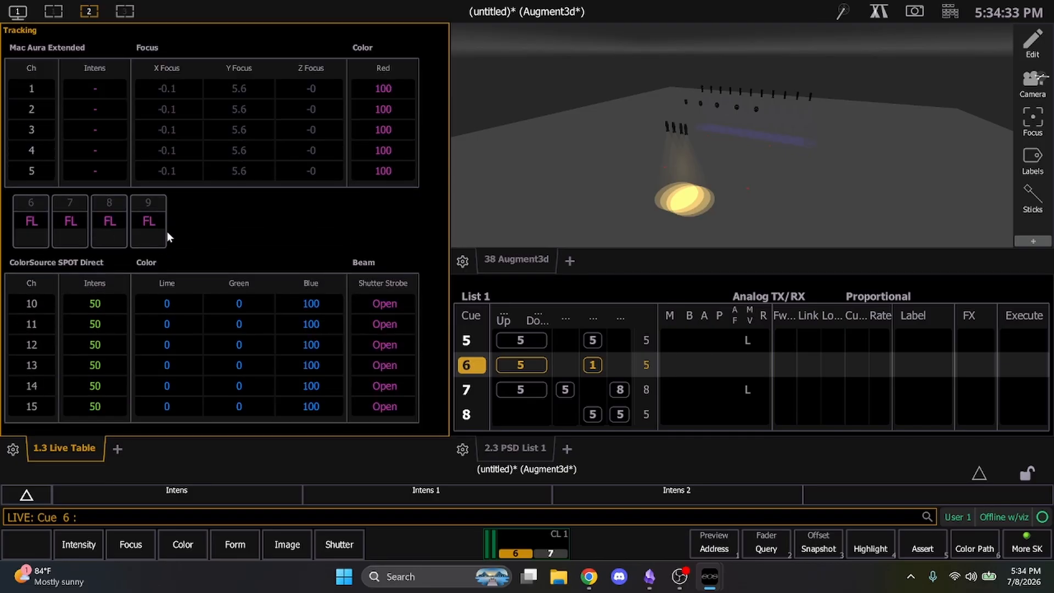
# Step: Select channels 6 through 9 and set their intensity to 30 percent
pyautogui.click(148, 221)
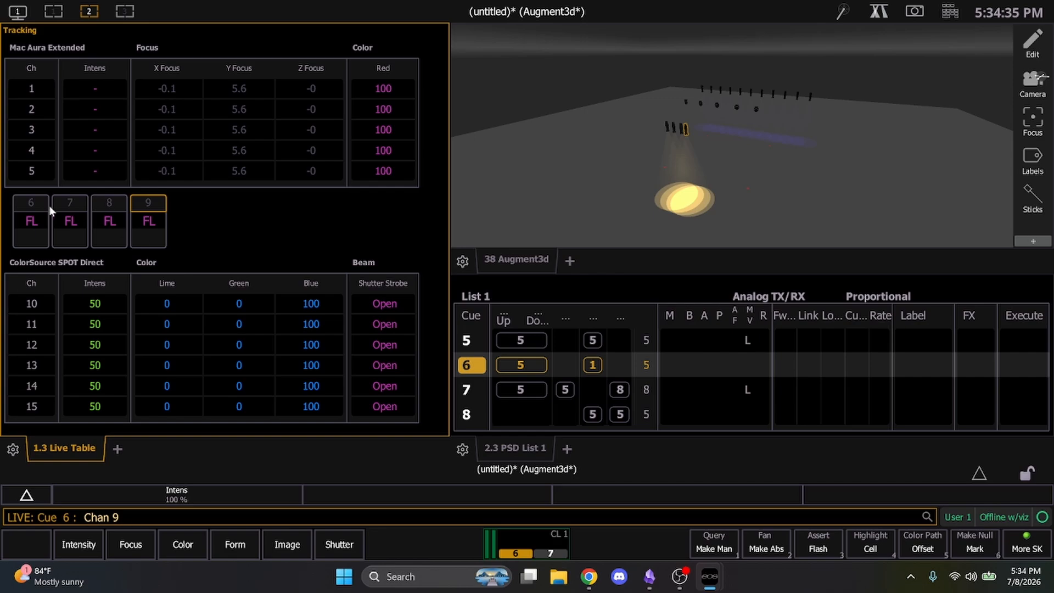
pyautogui.moveTo(14, 202); pyautogui.dragTo(129, 210)
pyautogui.write('a')
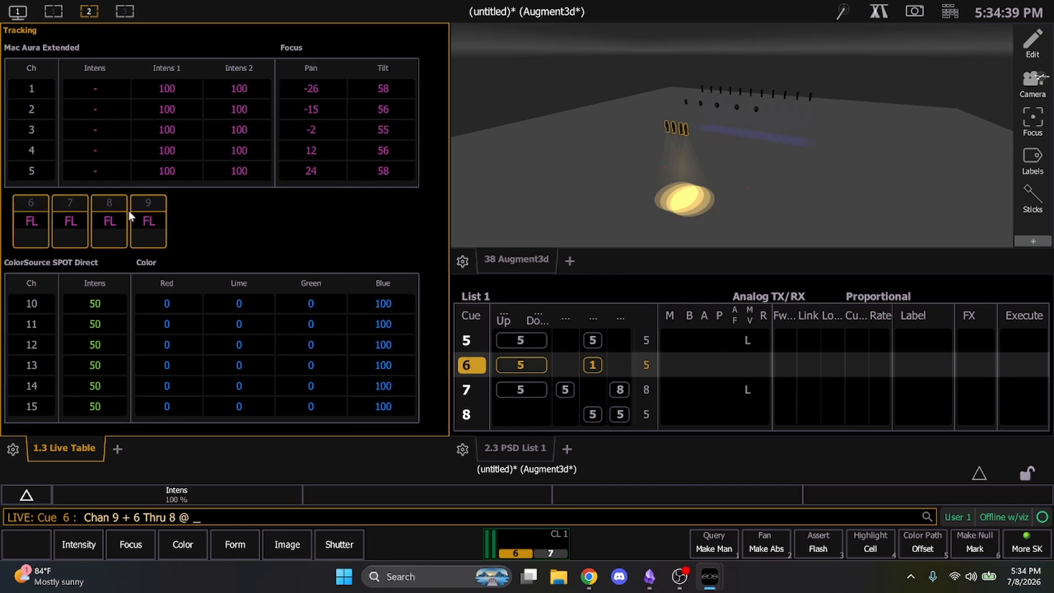
pyautogui.write('30')
pyautogui.press('Return')
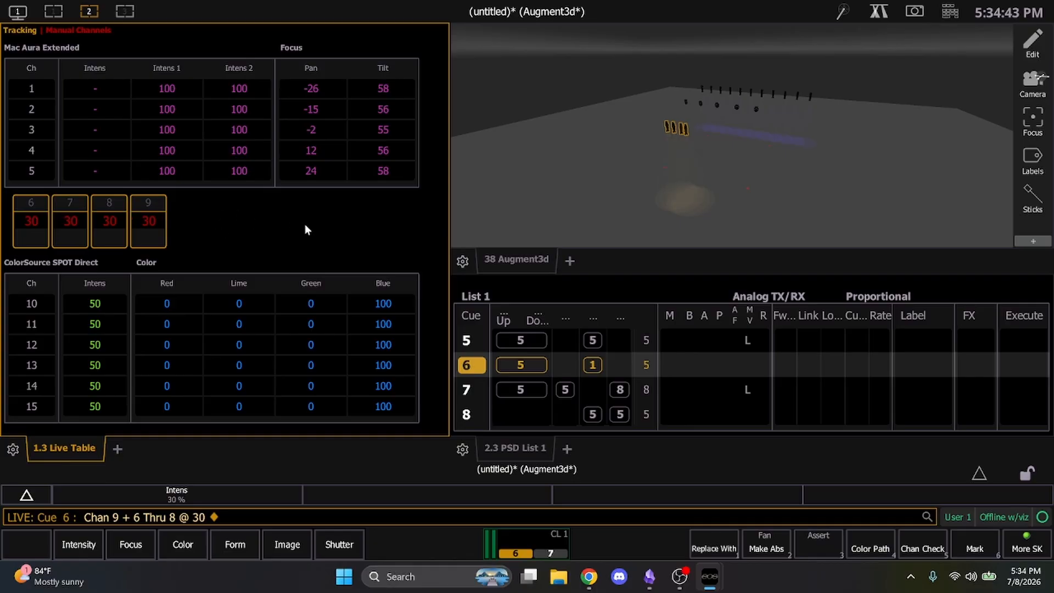
# Step: Raise the intensity of channels 6 through 9 to 40 percent and finally to 50 percent
pyautogui.write('a')
pyautogui.write('40')
pyautogui.press('Return')
pyautogui.write('a')
pyautogui.write('59')
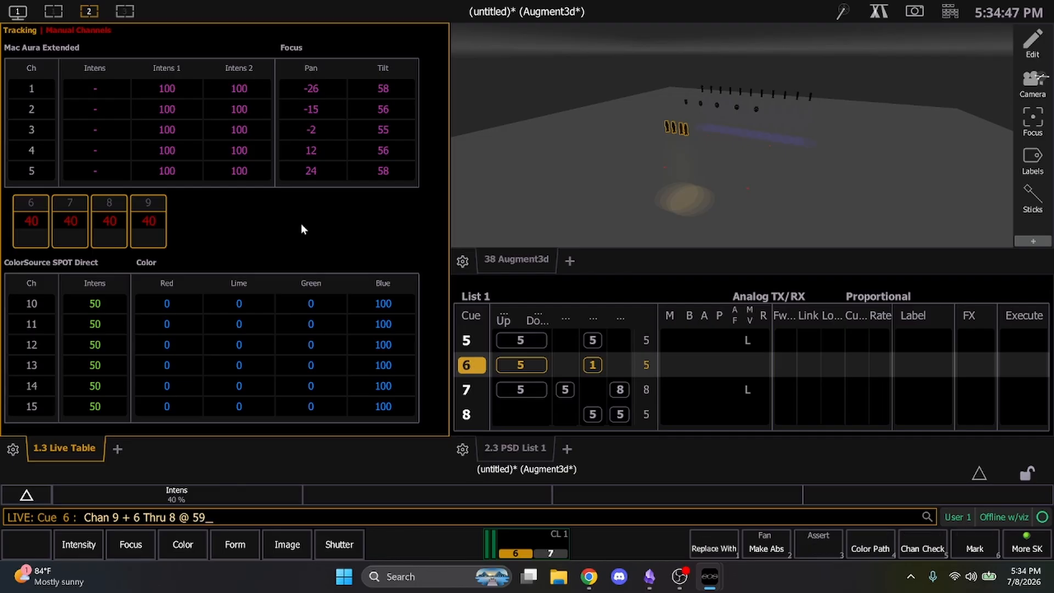
pyautogui.press('BackSpace')
pyautogui.write('0')
pyautogui.press('Return')
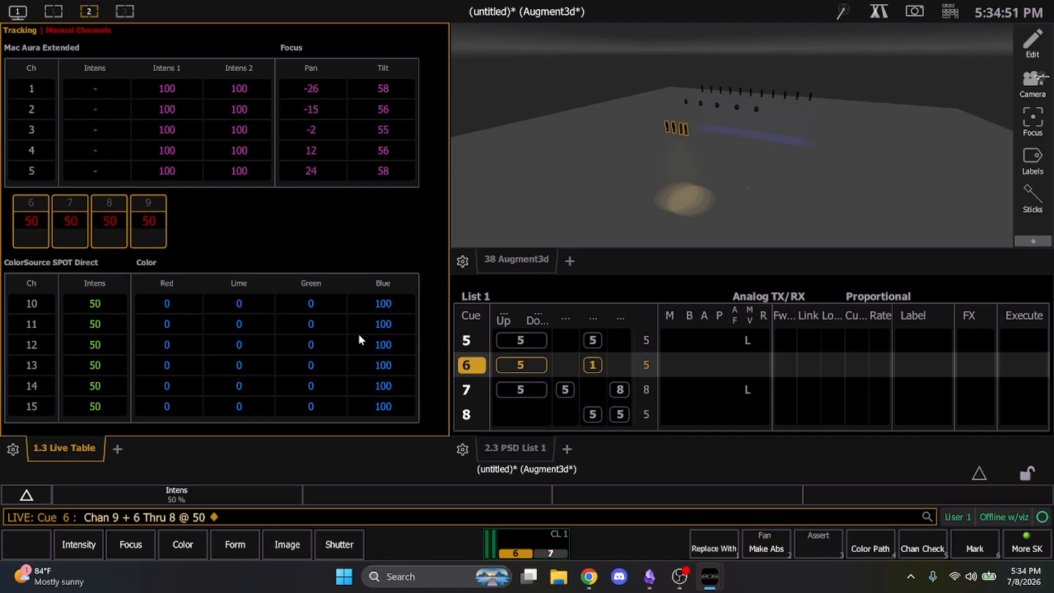
# Step: Drop the channel 10 selection, reselect channels 6 through 9 and compare their levels with channels 10 through 20
pyautogui.click(367, 311)
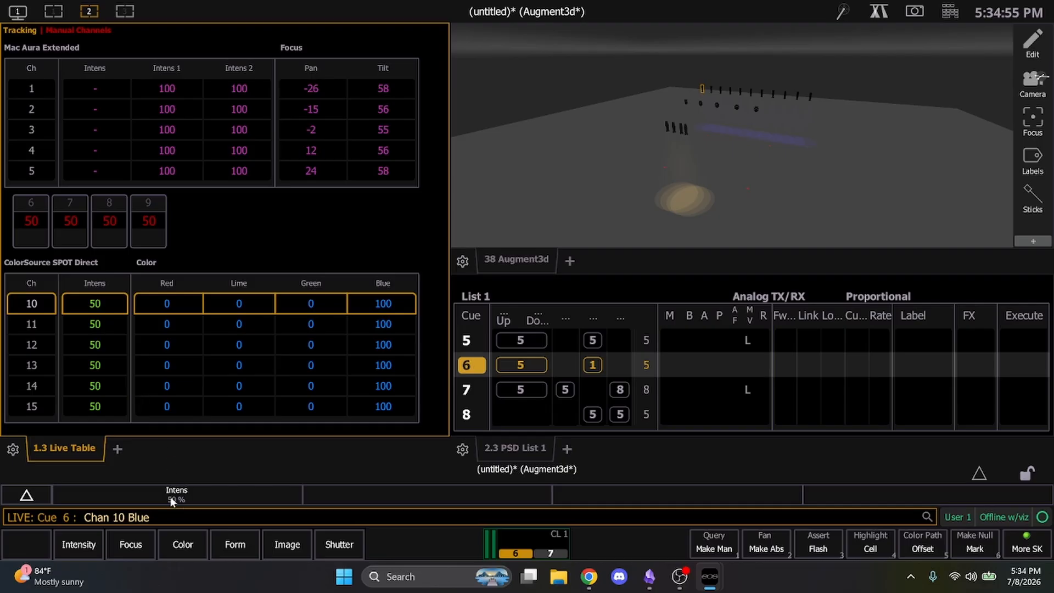
pyautogui.press('BackSpace')
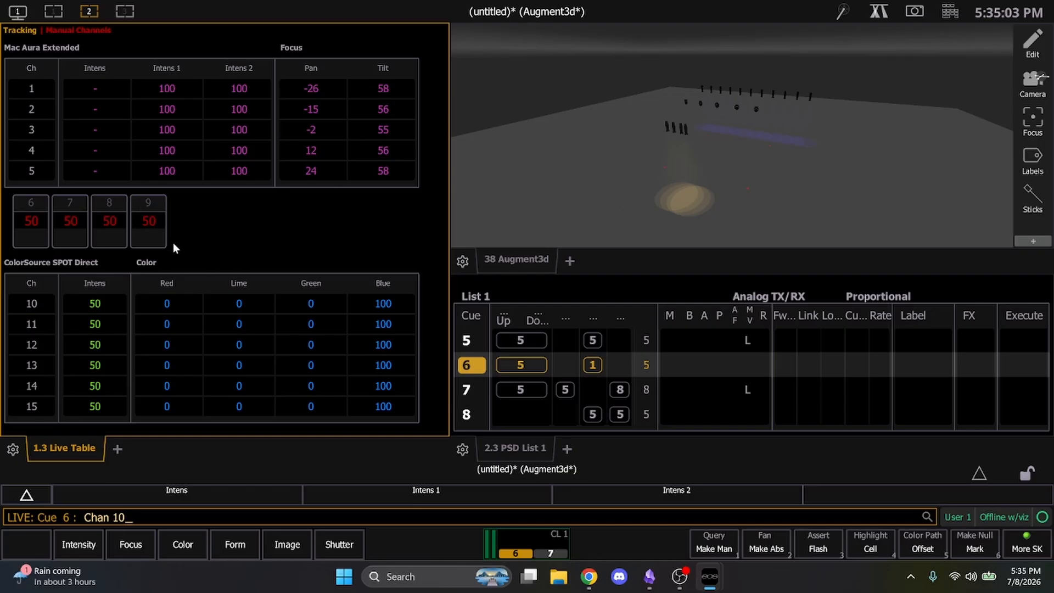
pyautogui.click(32, 217)
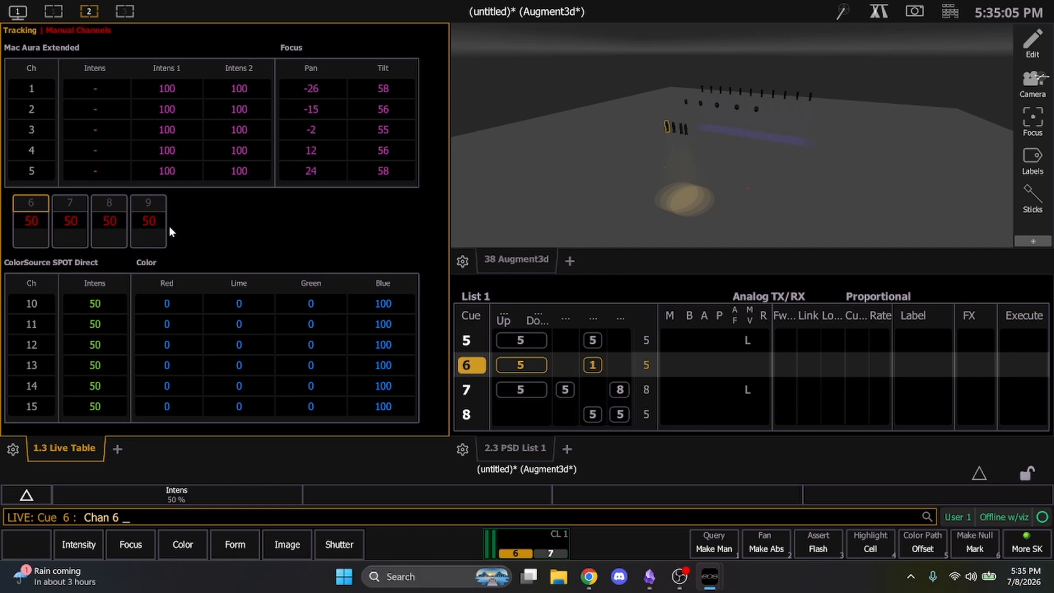
pyautogui.keyDown('ctrl'); pyautogui.click(151, 219); pyautogui.keyUp('ctrl')
pyautogui.keyDown('shift'); pyautogui.click(55, 213); pyautogui.keyUp('shift')
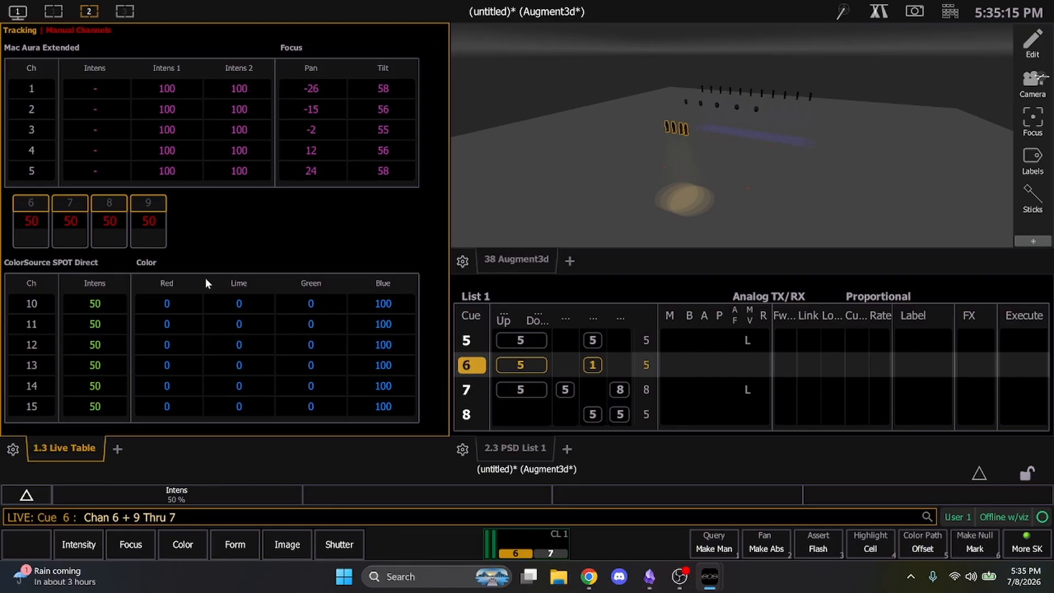
pyautogui.scroll(-5, 235, 328)
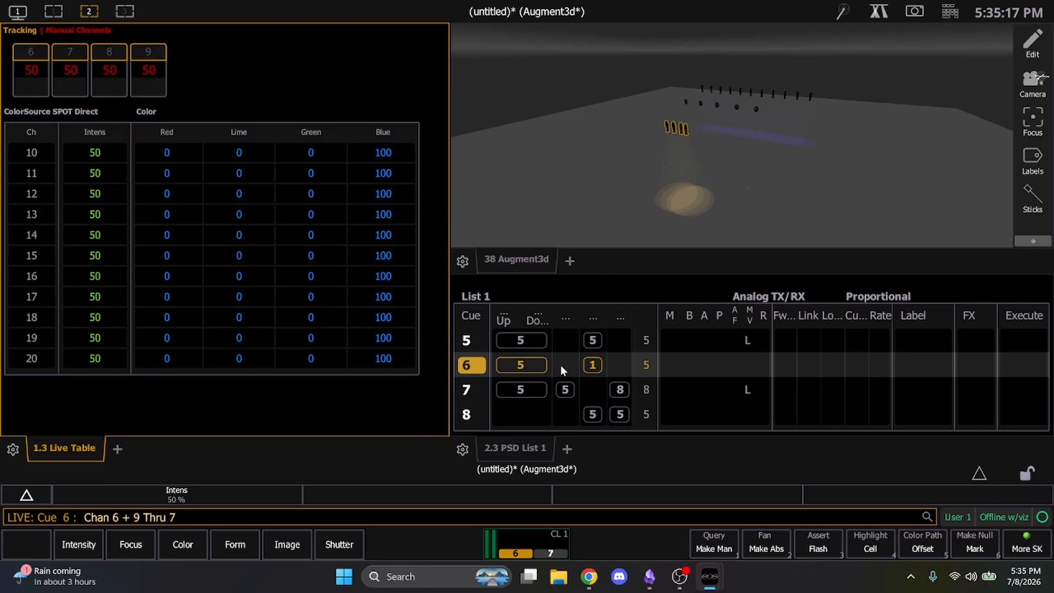
pyautogui.scroll(5, 235, 327)
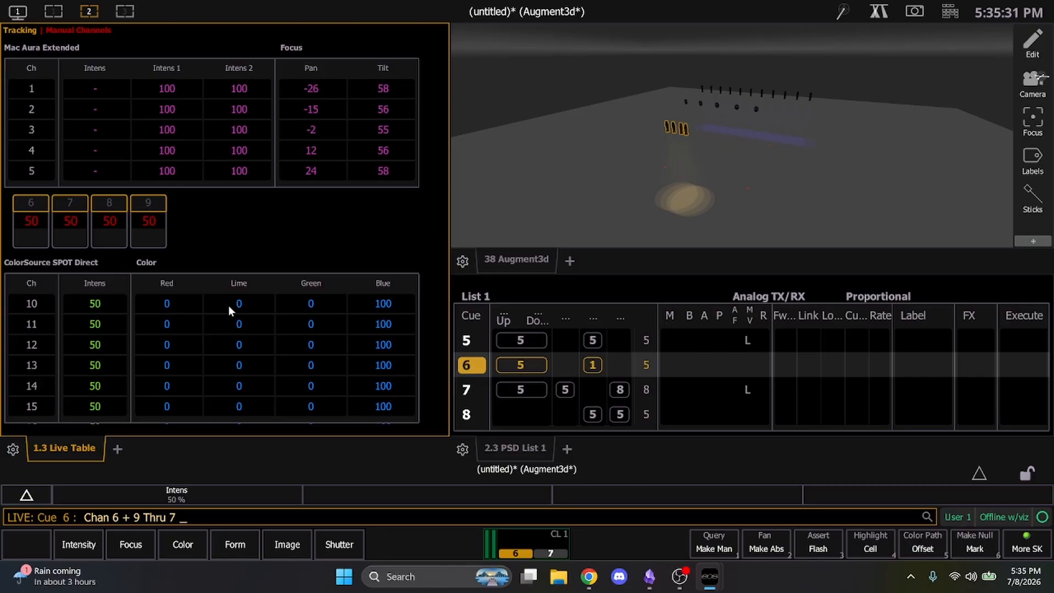
# Step: Add a Magic Sheet display beside the live table and create a new magic sheet in it
pyautogui.click(117, 449)
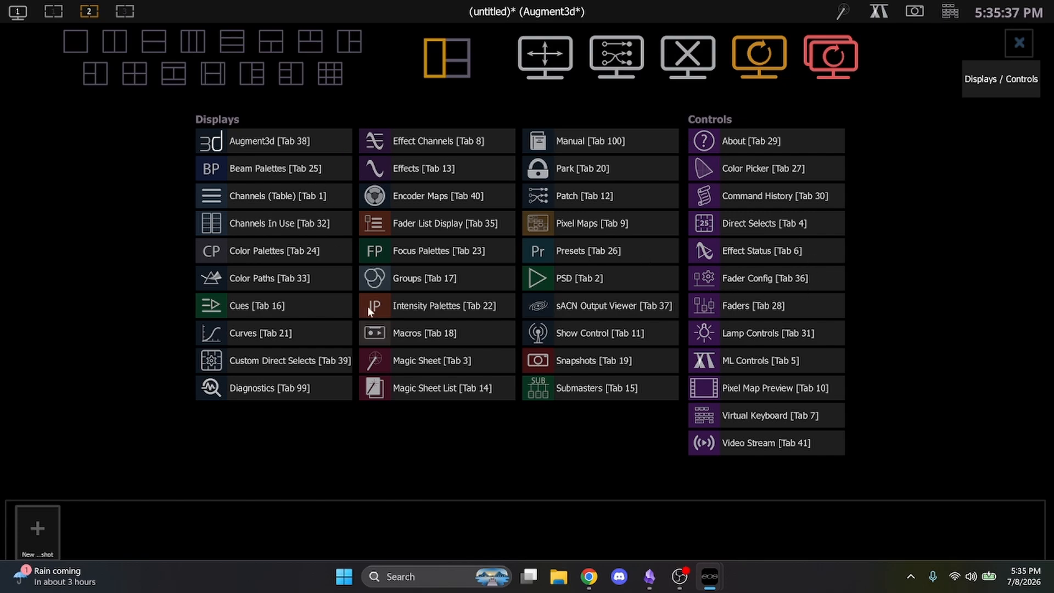
pyautogui.click(433, 361)
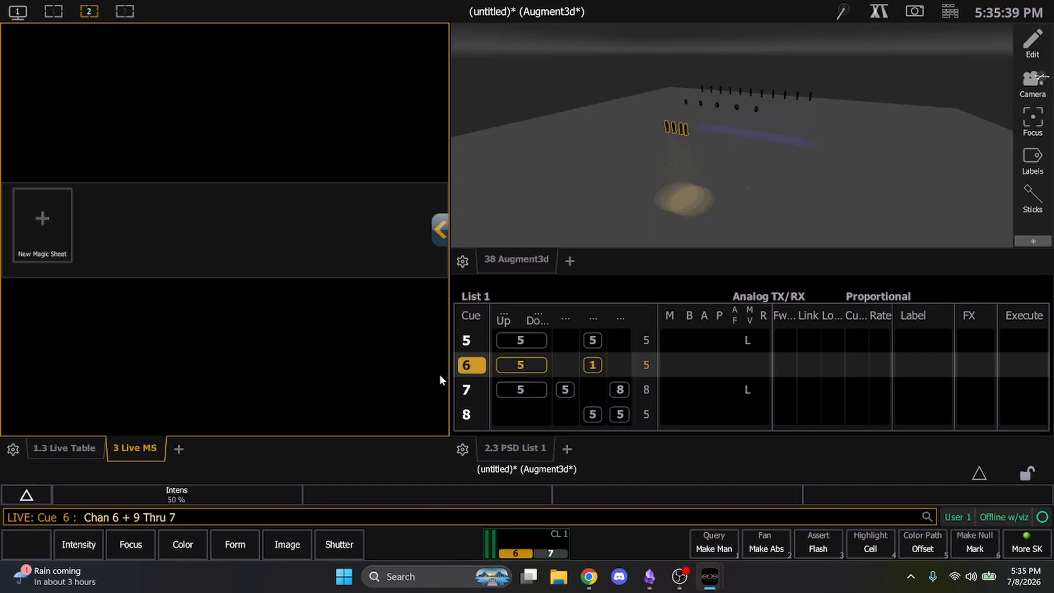
pyautogui.click(38, 232)
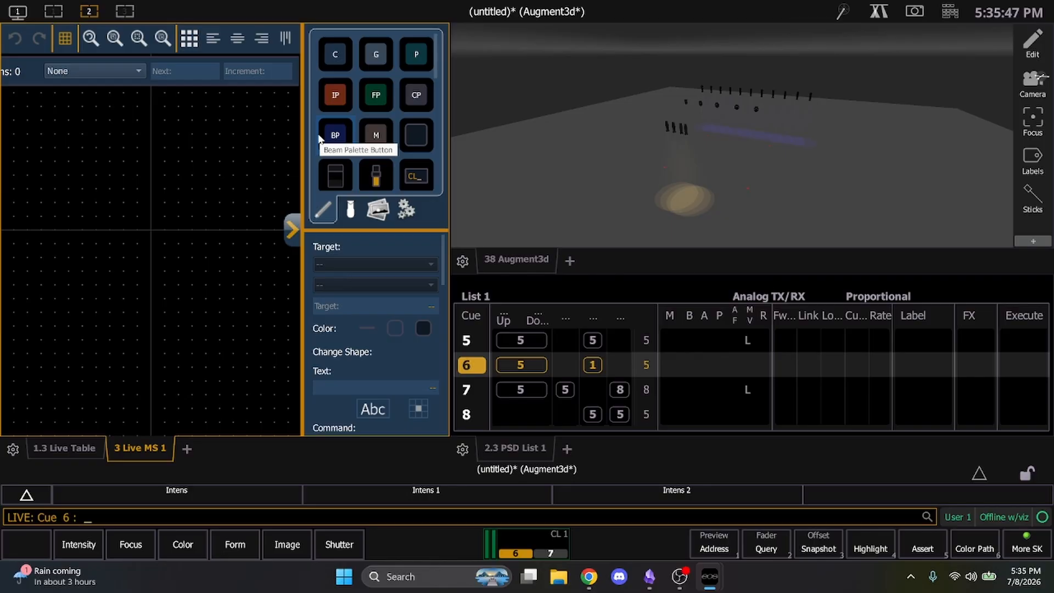
pyautogui.click(345, 167)
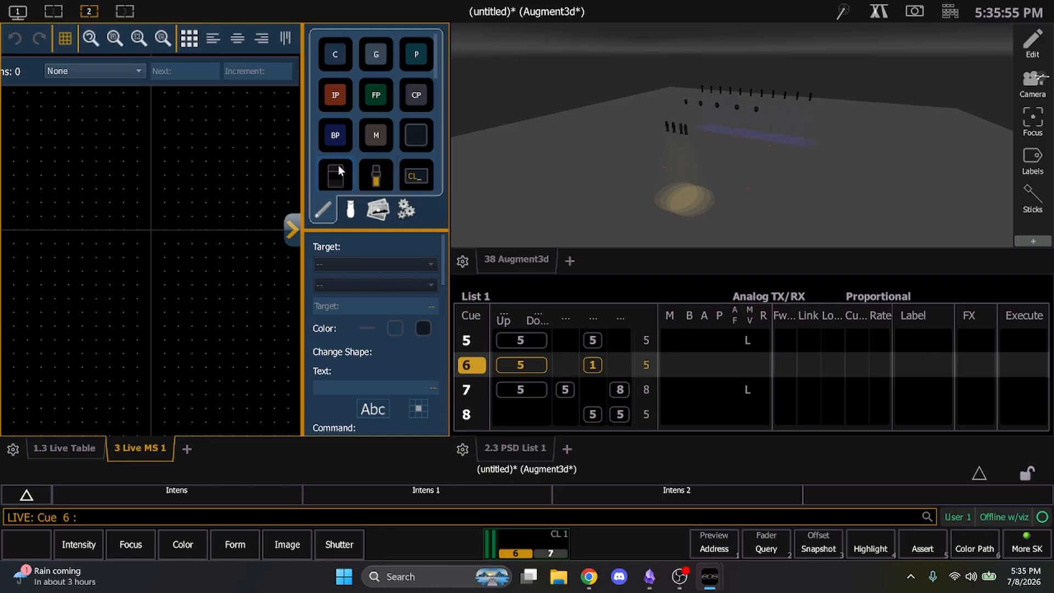
# Step: Place channel objects 1 through 5 side by side in a row near the centre of the magic sheet
pyautogui.moveTo(355, 156); pyautogui.dragTo(83, 265)
pyautogui.scroll(-3, 123, 262)
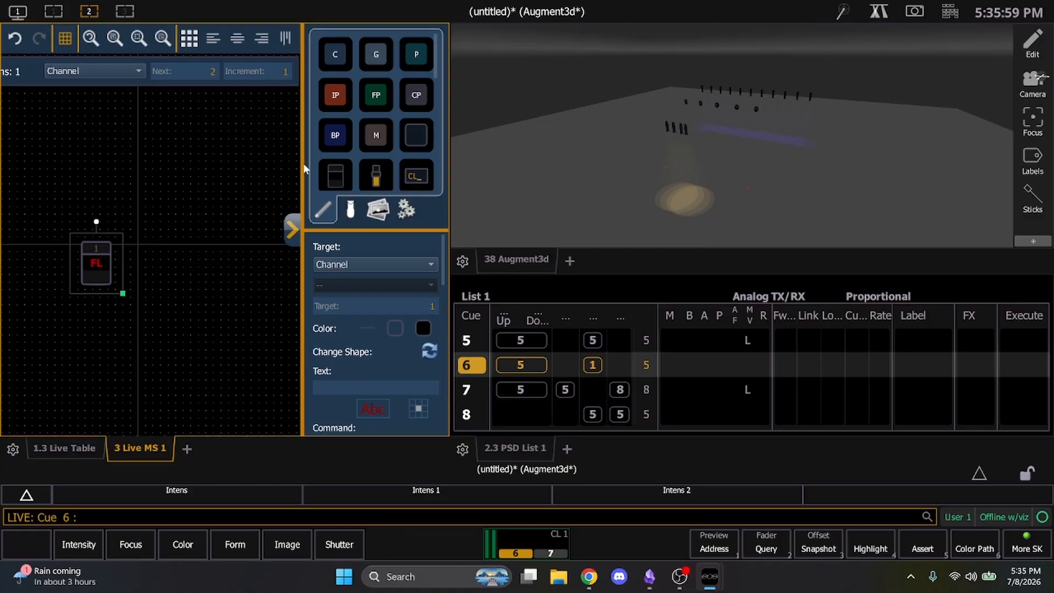
pyautogui.click(325, 171)
pyautogui.moveTo(137, 250); pyautogui.dragTo(128, 260)
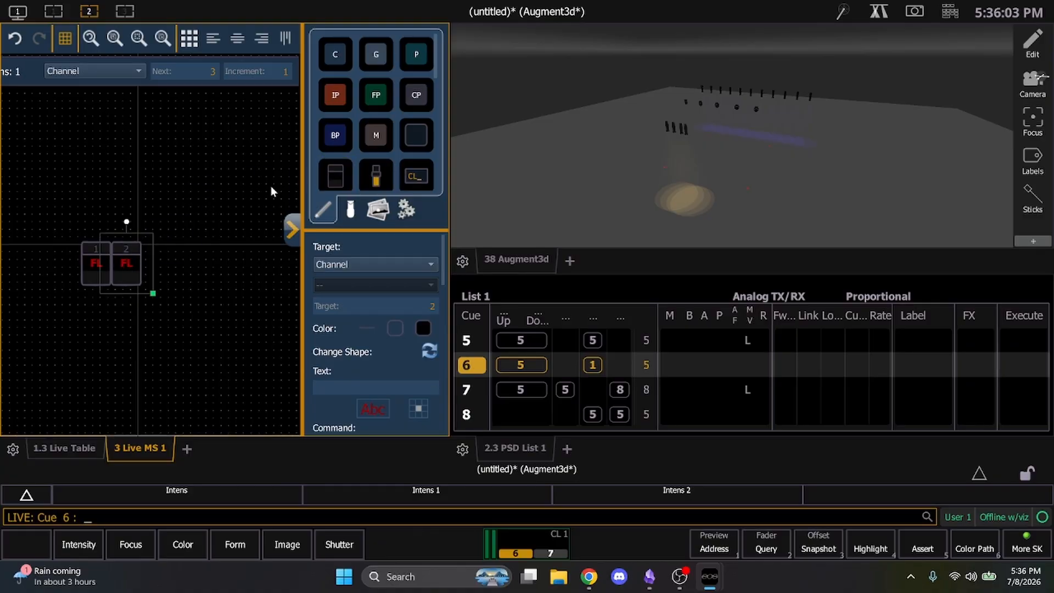
pyautogui.click(328, 182)
pyautogui.click(160, 259)
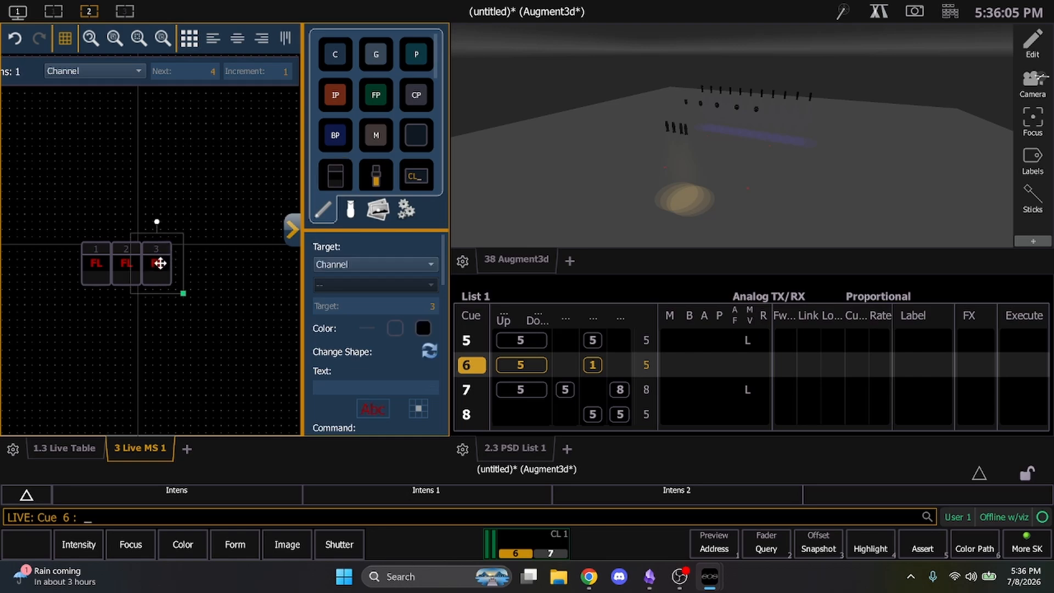
pyautogui.click(335, 177)
pyautogui.click(188, 264)
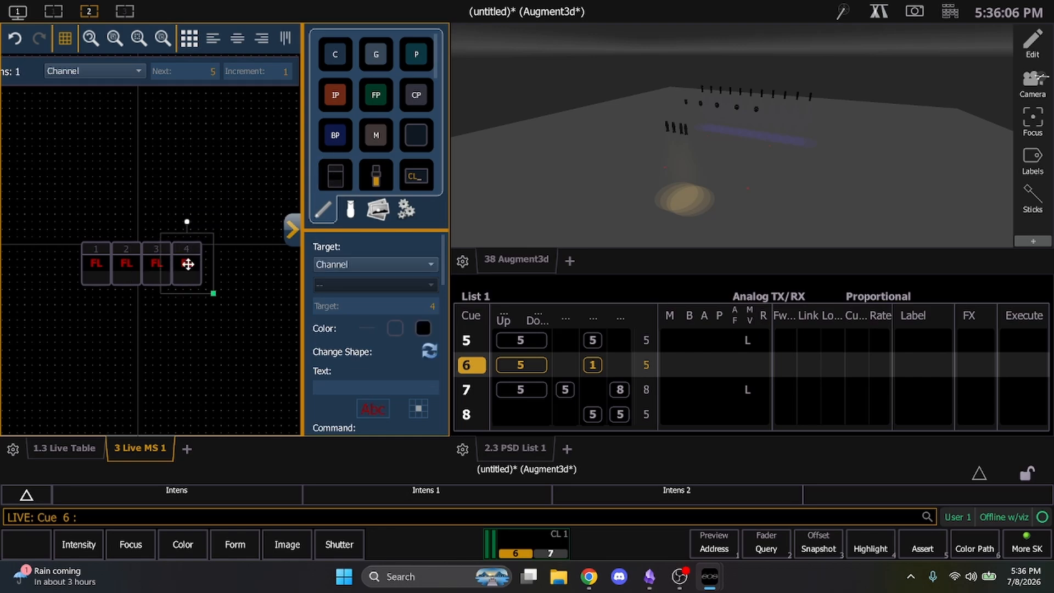
pyautogui.click(336, 177)
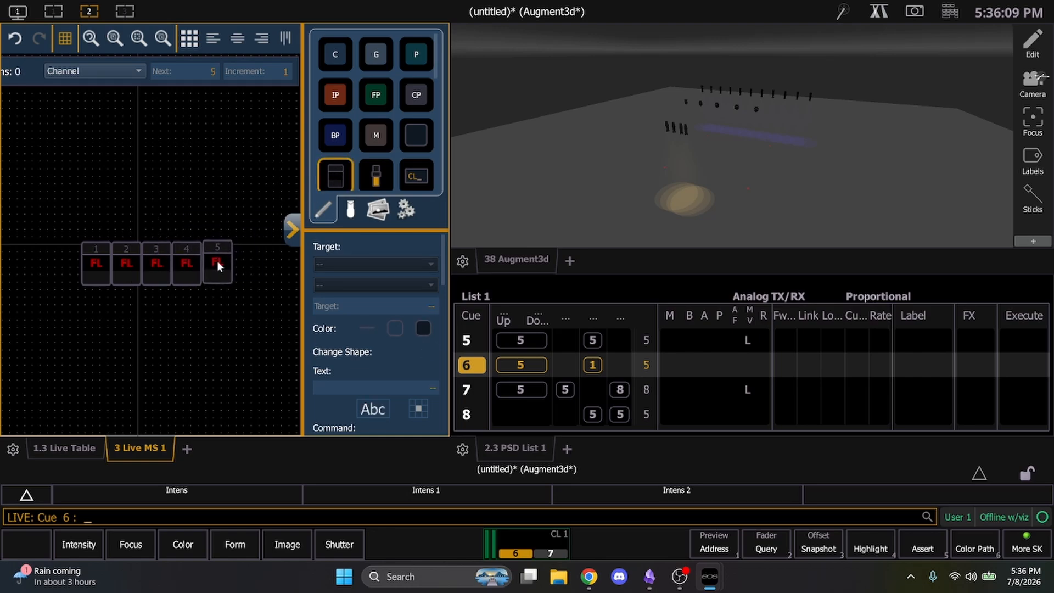
pyautogui.click(217, 263)
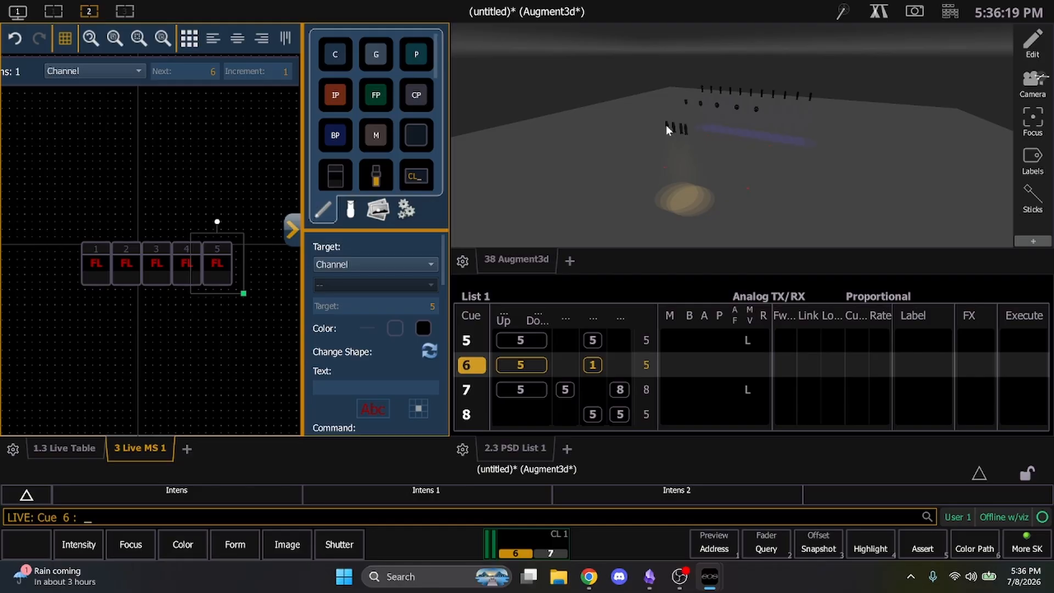
# Step: Select the fixtures at both ends of the four-fixture row in the 3D view to check their channel numbers
pyautogui.click(666, 124)
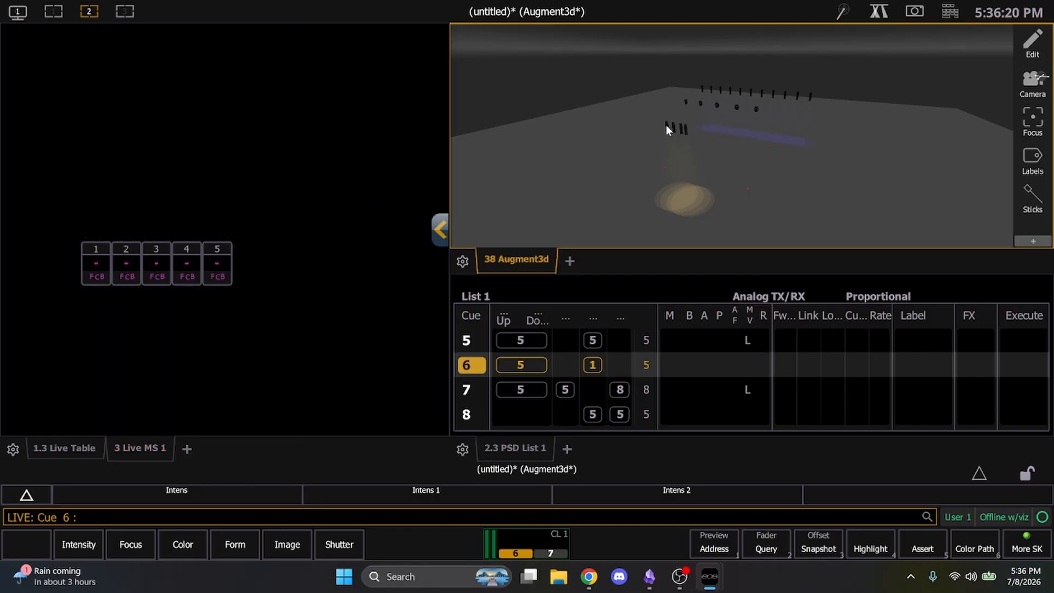
pyautogui.click(667, 131)
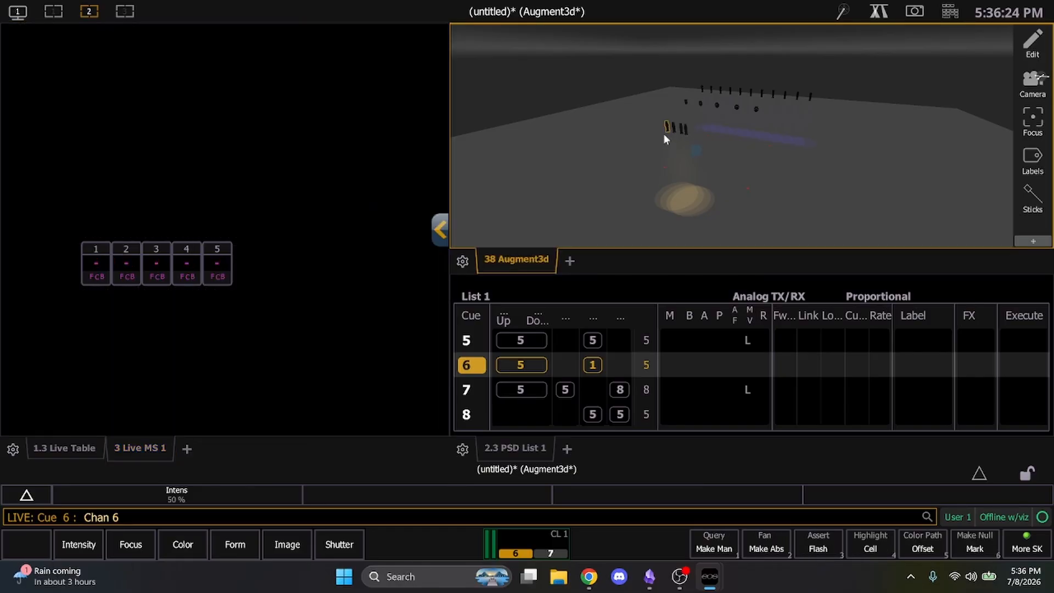
pyautogui.click(685, 130)
# Step: Reopen the magic sheet for editing and place channel objects 6 through 9 below the channel 1 to 5 row
pyautogui.click(434, 229)
pyautogui.moveTo(336, 176); pyautogui.dragTo(267, 262)
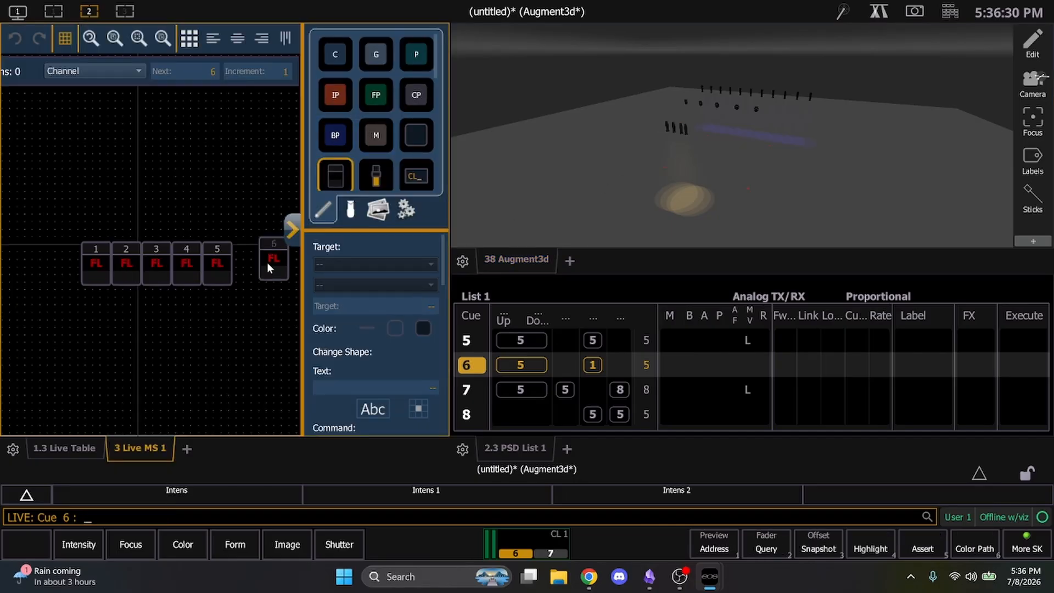
pyautogui.click(101, 336)
pyautogui.click(340, 178)
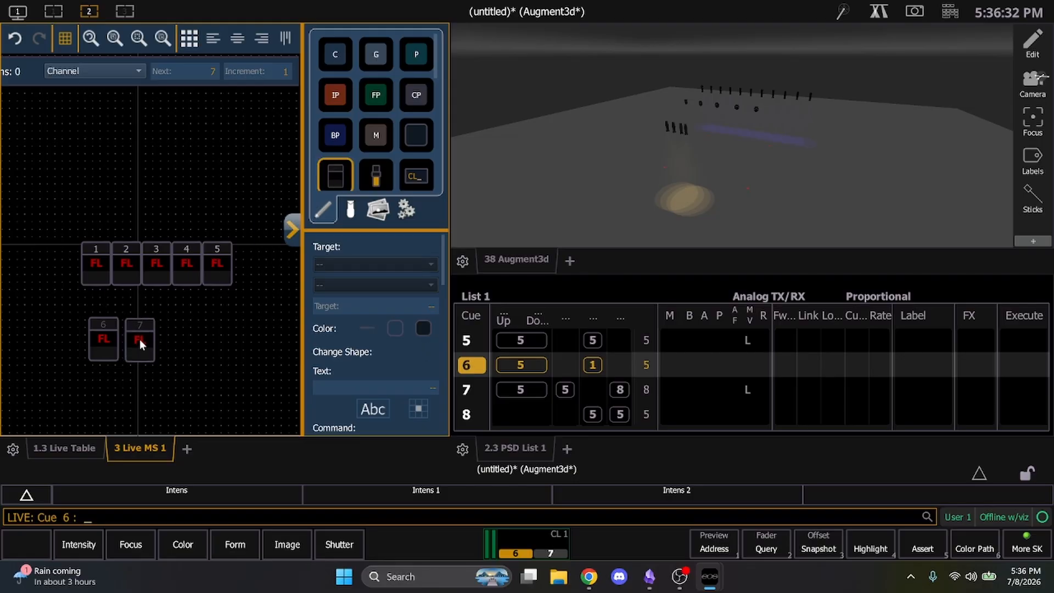
pyautogui.click(139, 339)
pyautogui.moveTo(335, 175); pyautogui.dragTo(238, 302)
pyautogui.moveTo(186, 334); pyautogui.dragTo(179, 330)
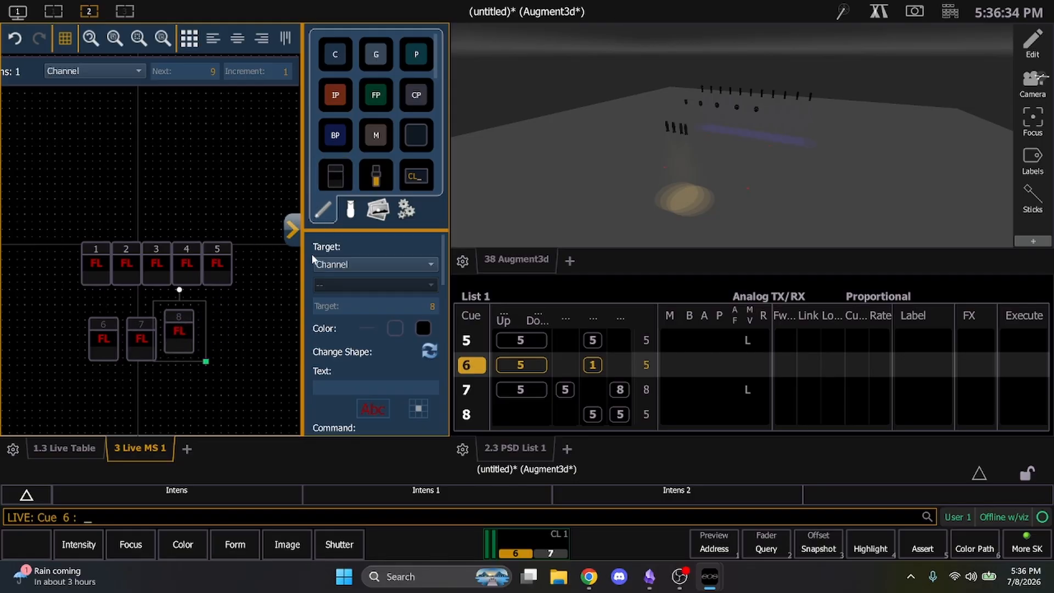
pyautogui.moveTo(336, 176); pyautogui.dragTo(236, 343)
# Step: Reposition channel objects 6 and 8 so that channels 6 through 9 sit side by side in one level row
pyautogui.moveTo(132, 338); pyautogui.dragTo(113, 337)
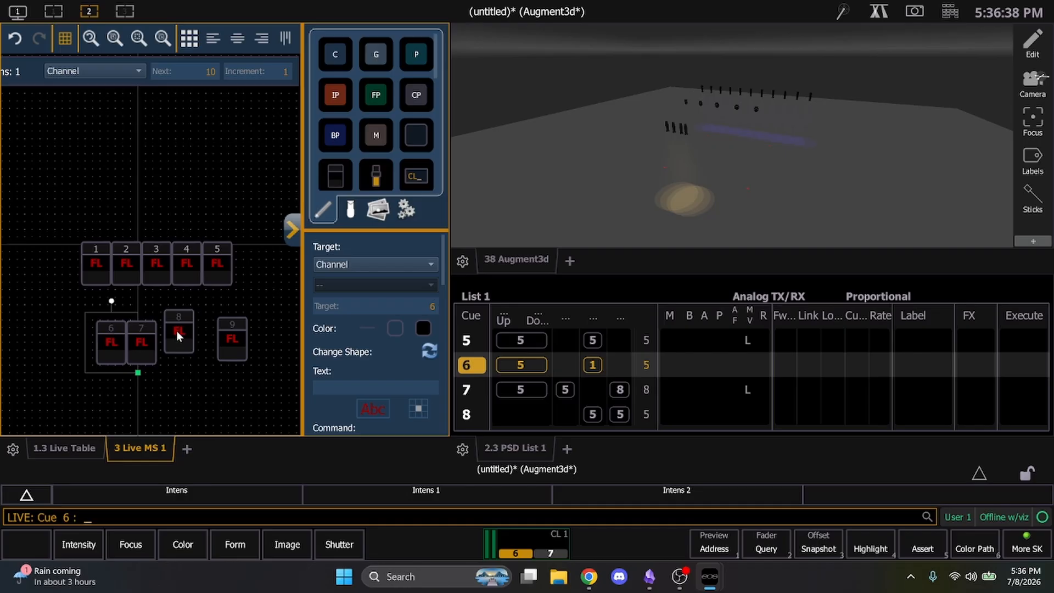
pyautogui.moveTo(177, 331); pyautogui.dragTo(207, 330)
pyautogui.click(285, 305)
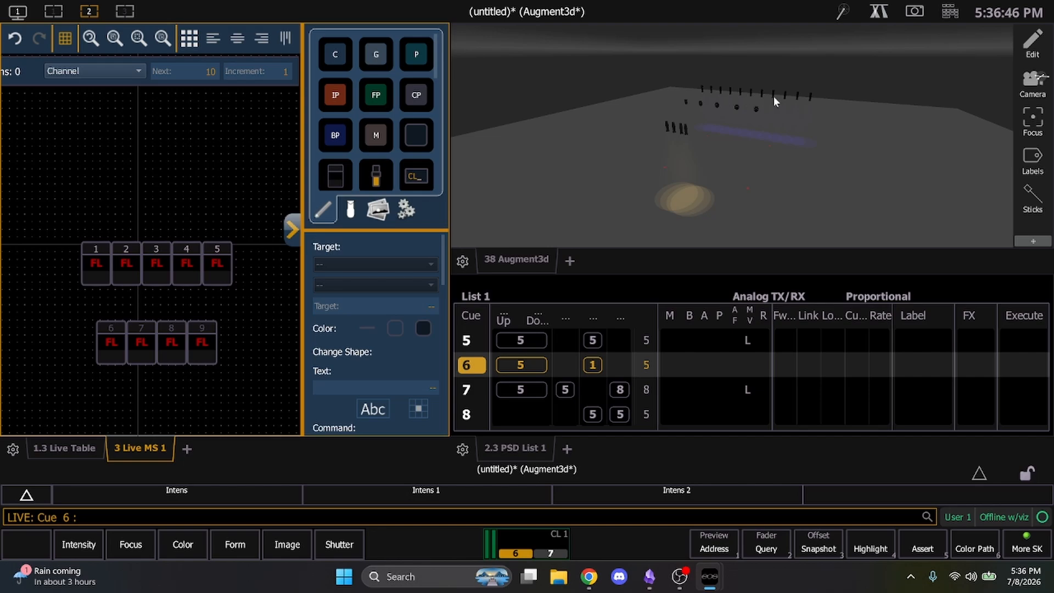
# Step: Box-select the two rear rows of fixtures in the 3D view to check their channel numbers, and clear the selection
pyautogui.click(825, 125)
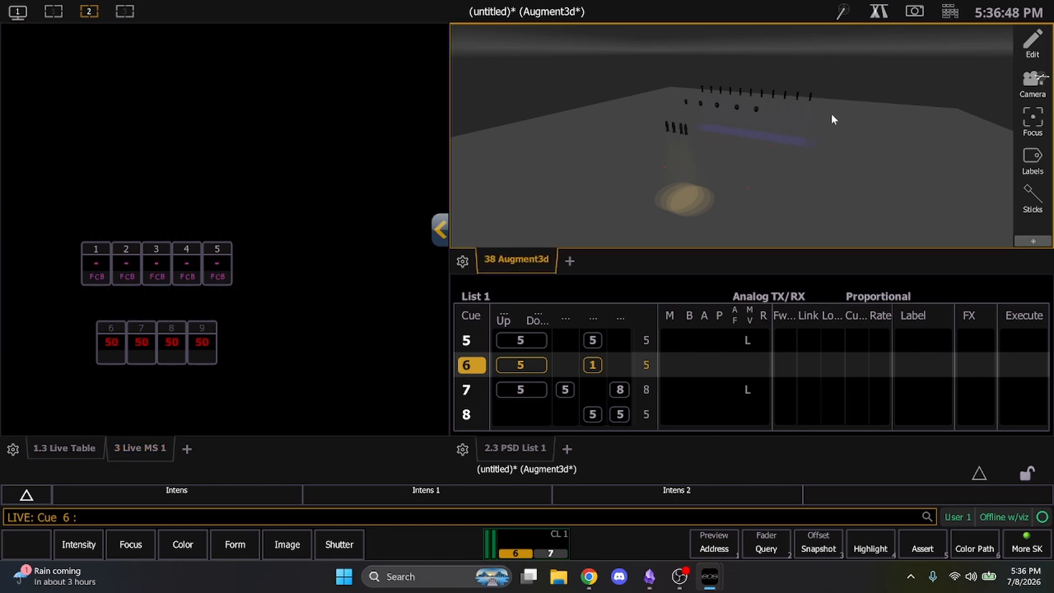
pyautogui.moveTo(832, 114); pyautogui.dragTo(686, 60)
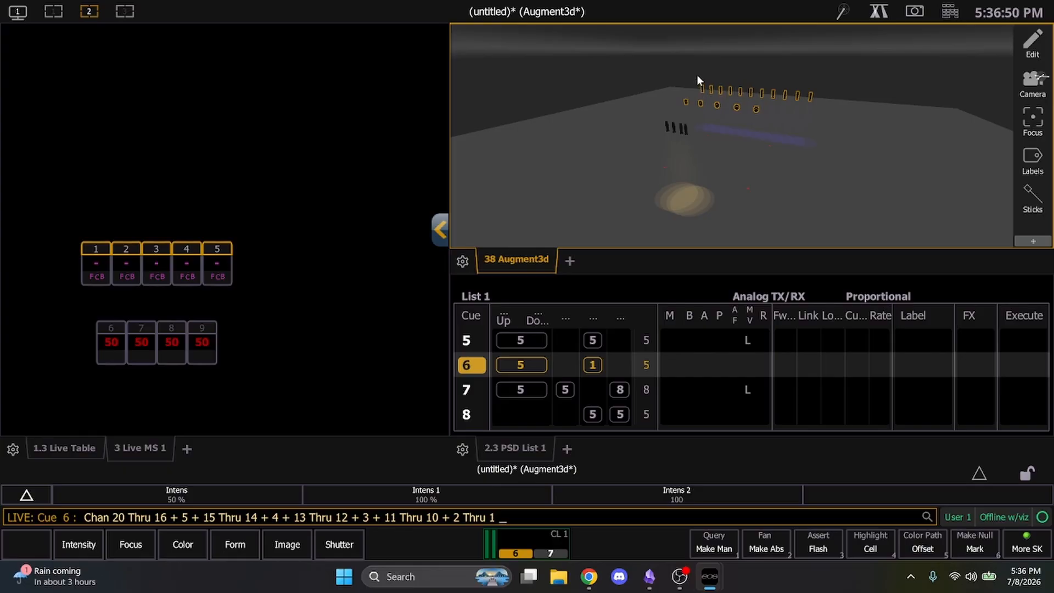
pyautogui.click(696, 74)
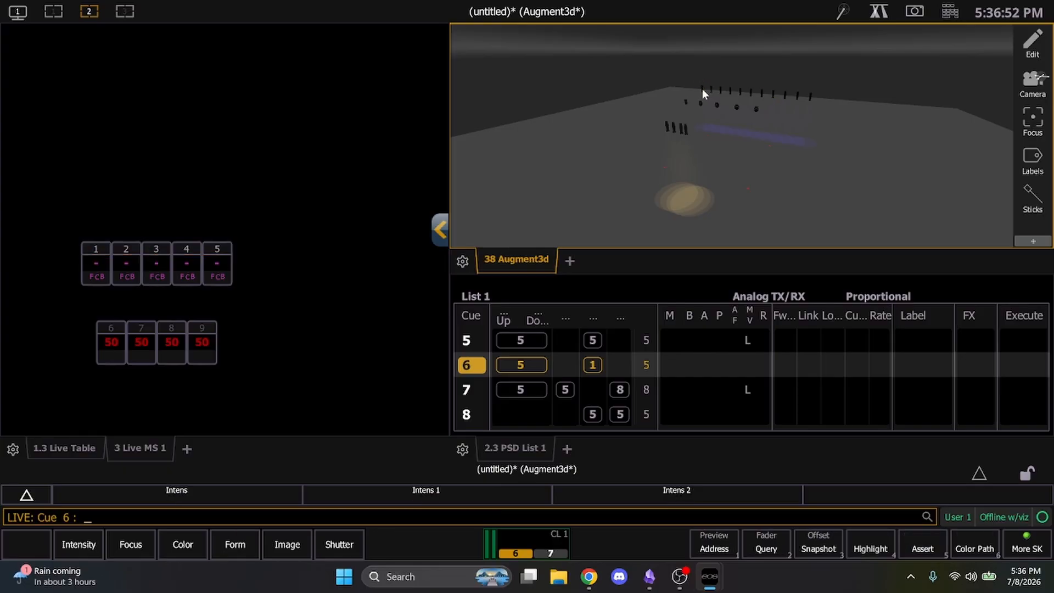
pyautogui.click(702, 89)
# Step: Copy the channel 1 to 5 row on the magic sheet and paste it twice above, forming one row of ten objects
pyautogui.click(445, 229)
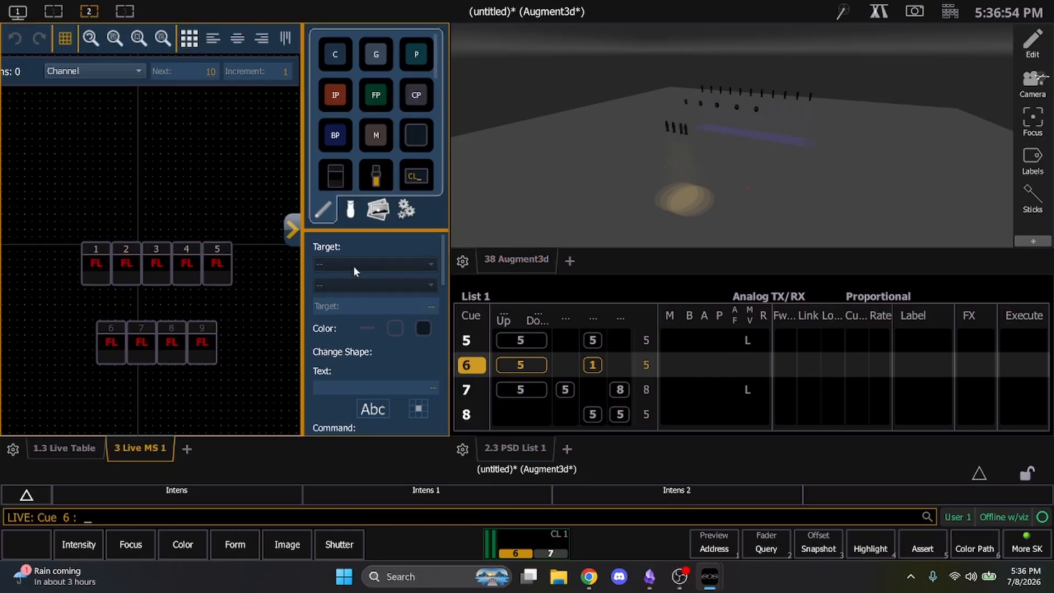
pyautogui.moveTo(257, 287); pyautogui.dragTo(85, 197)
pyautogui.hotkey('ctrl', 'c')
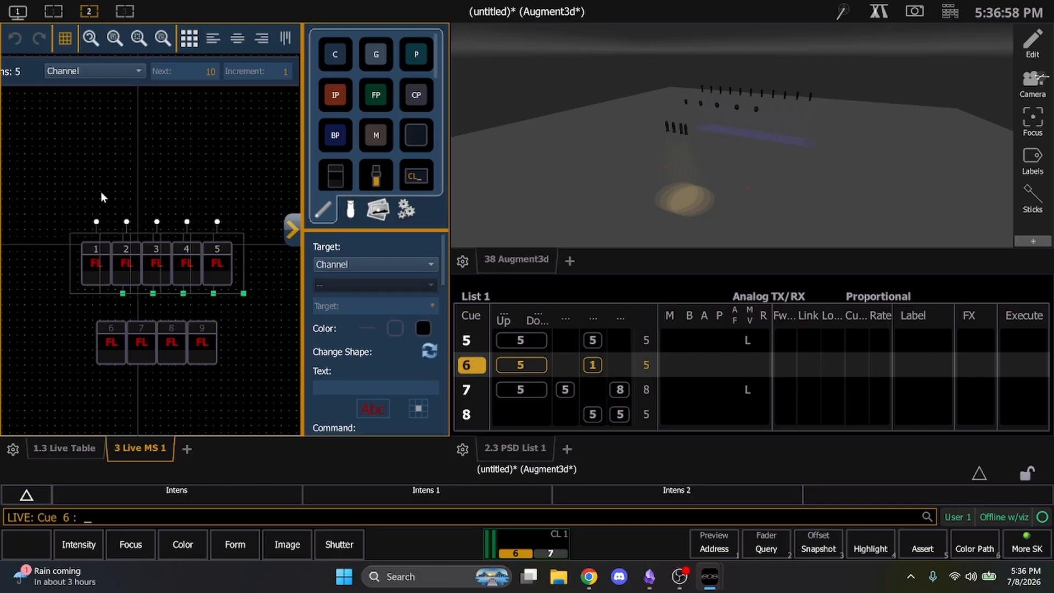
pyautogui.click(101, 192)
pyautogui.hotkey('ctrl', 'v')
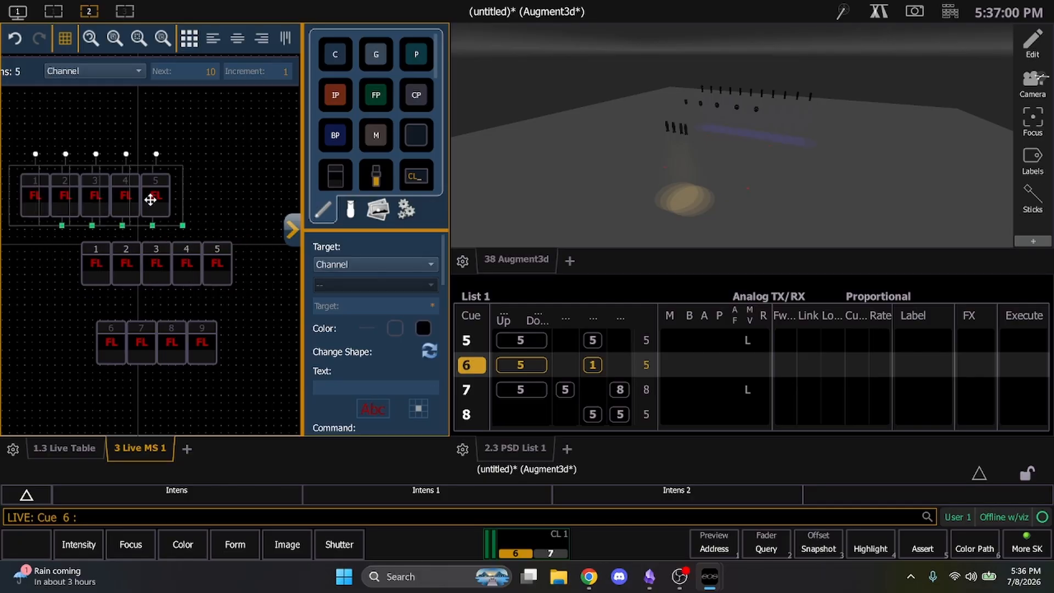
pyautogui.moveTo(156, 203); pyautogui.dragTo(151, 187)
pyautogui.hotkey('ctrl', 'v')
pyautogui.moveTo(127, 219); pyautogui.dragTo(279, 168)
pyautogui.click(199, 226)
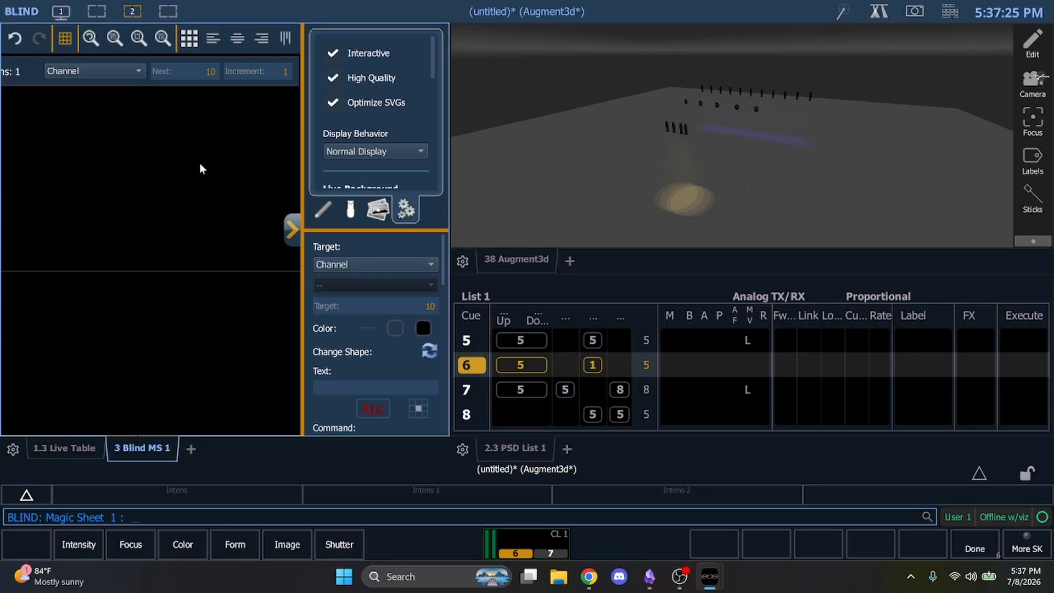
# Step: Show the magic sheet full size in the third workspace, open it for editing and centre the channel rows
pyautogui.scroll(-8, 238, 233)
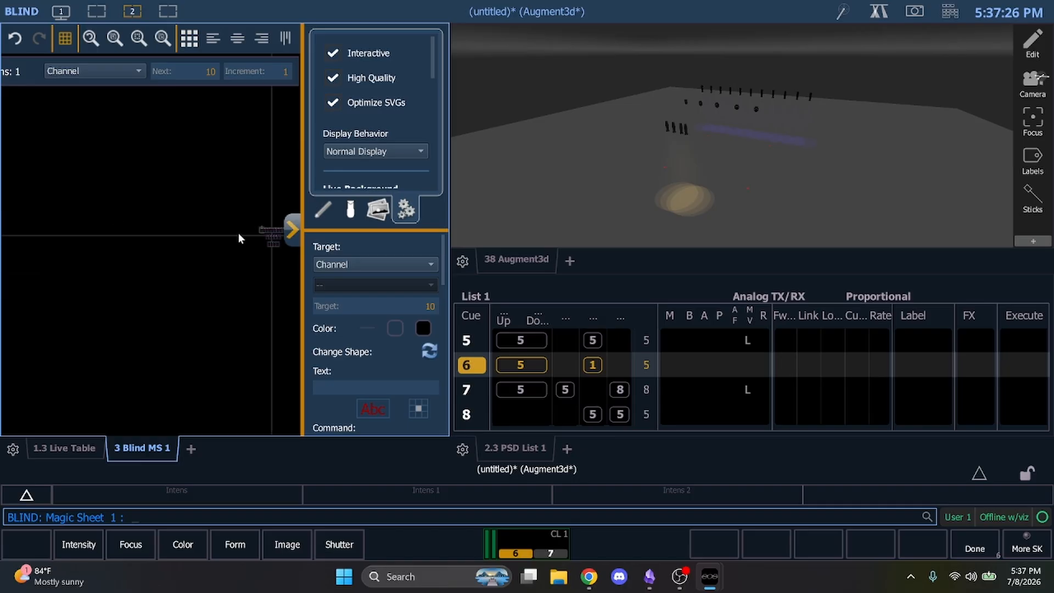
pyautogui.scroll(7, 287, 264)
pyautogui.scroll(-3, 198, 174)
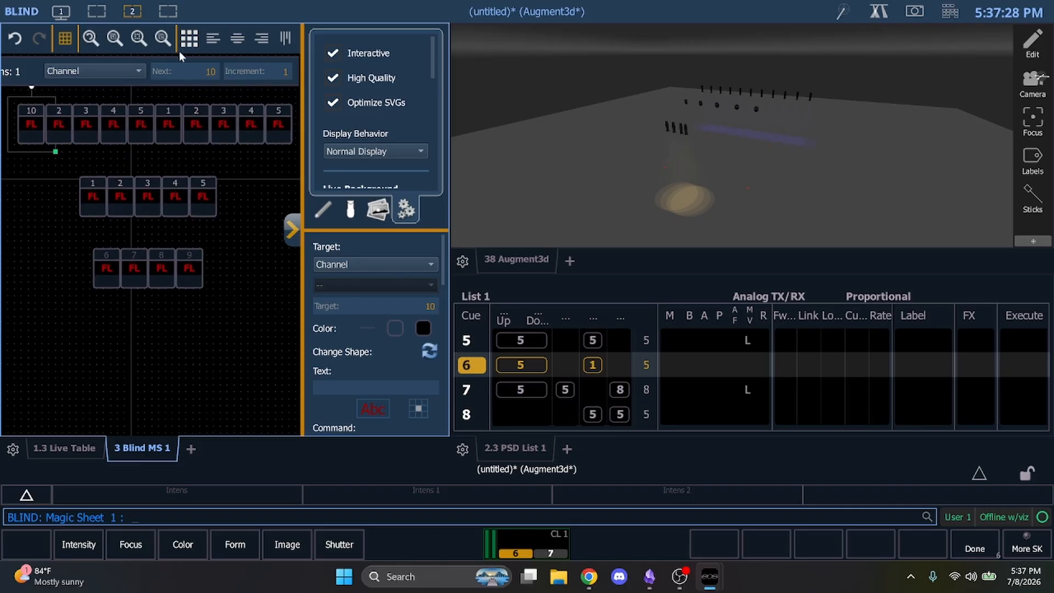
pyautogui.click(168, 11)
pyautogui.click(534, 283)
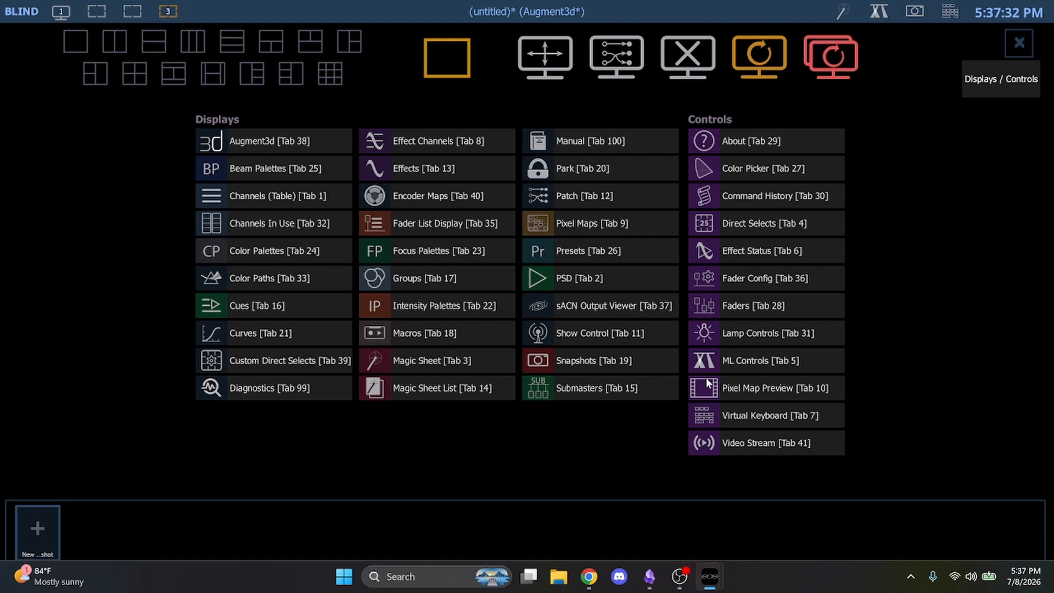
pyautogui.click(427, 359)
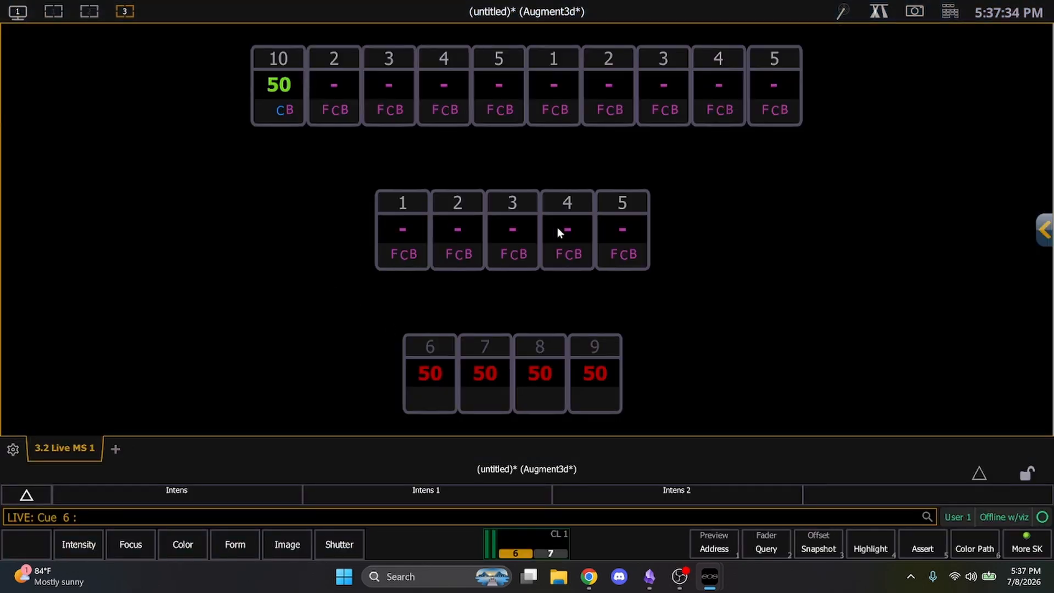
pyautogui.scroll(-5, 664, 219)
pyautogui.click(1047, 234)
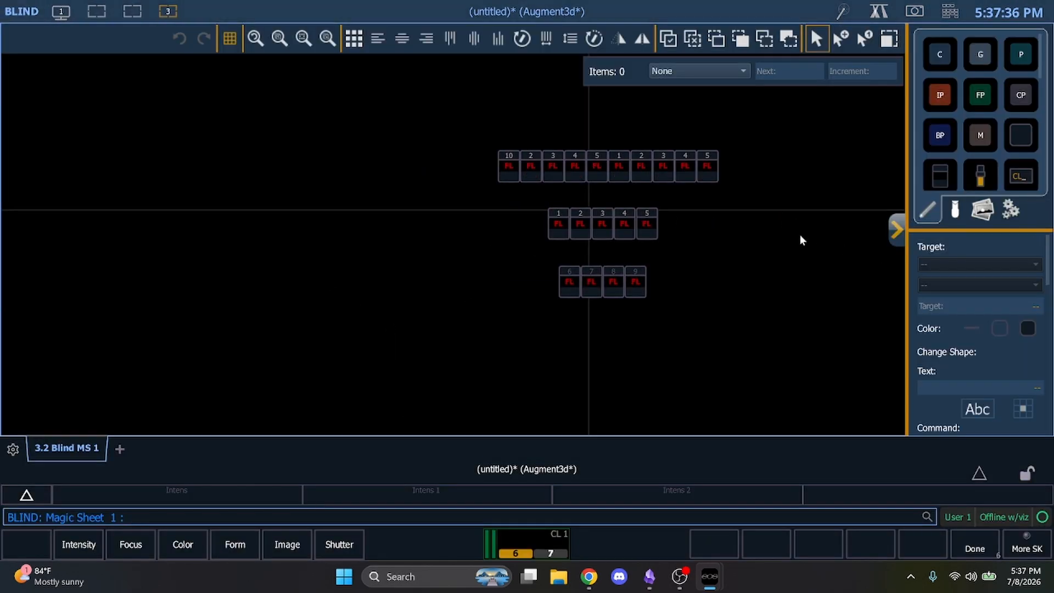
pyautogui.moveTo(759, 246); pyautogui.dragTo(578, 295, button='middle')
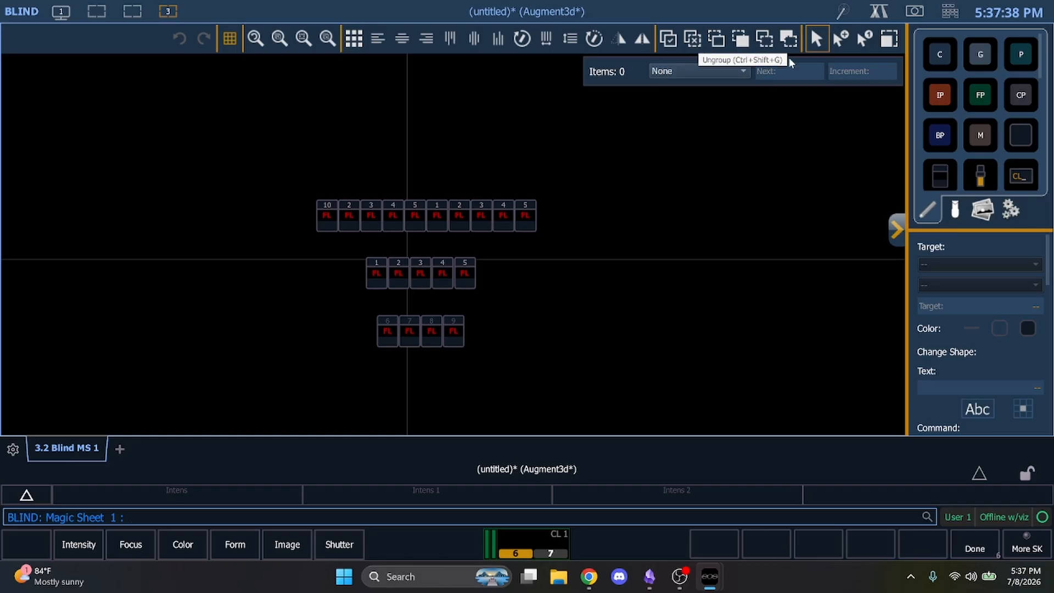
# Step: Turn on sequential numbering for the magic sheet objects with Channel as the target type
pyautogui.click(864, 37)
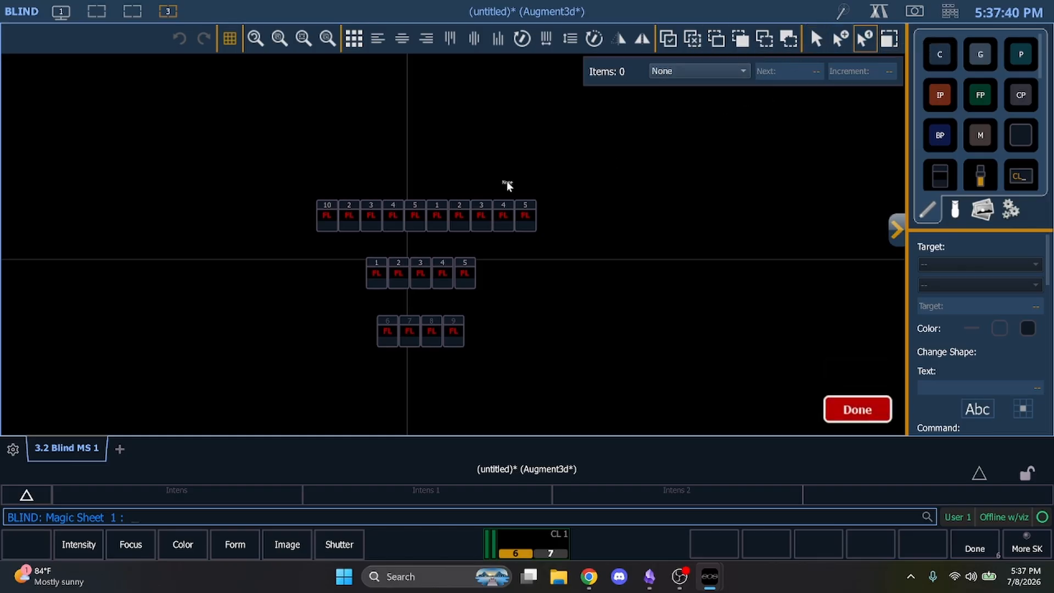
pyautogui.click(736, 72)
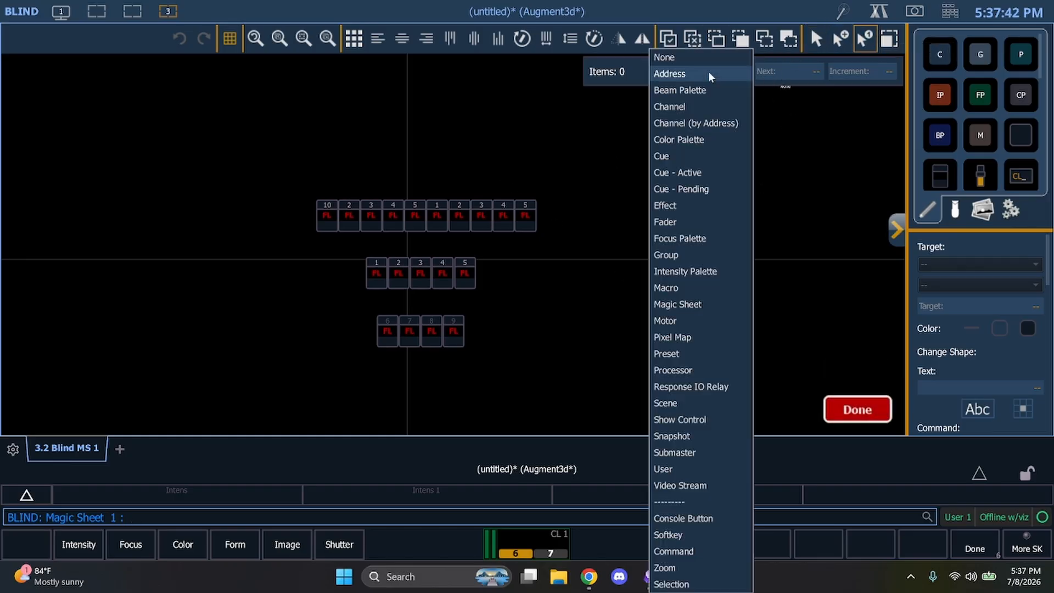
pyautogui.click(695, 106)
pyautogui.click(813, 72)
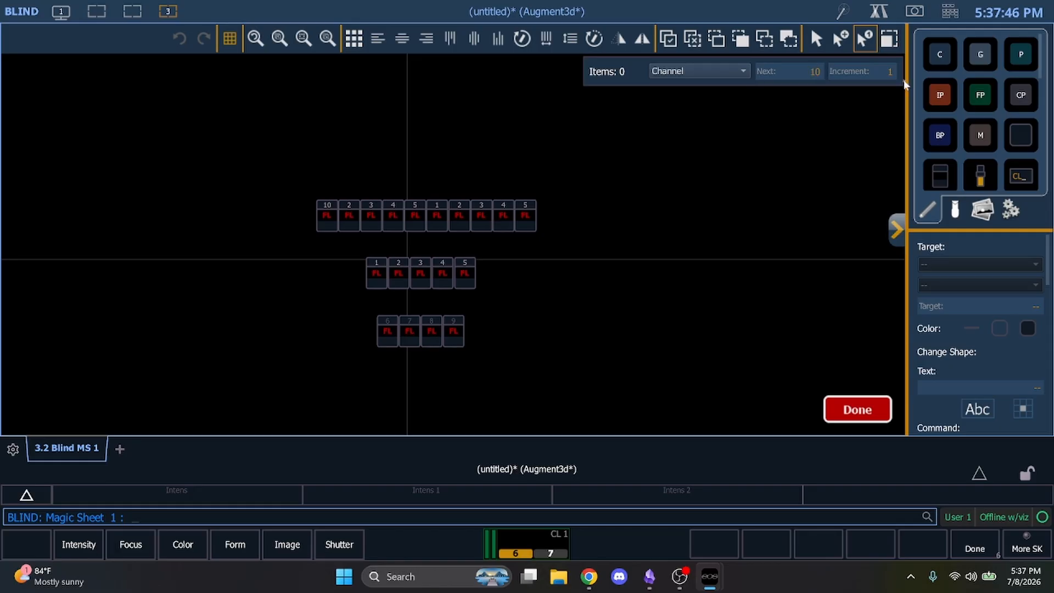
pyautogui.write('0')
pyautogui.doubleClick(324, 219)
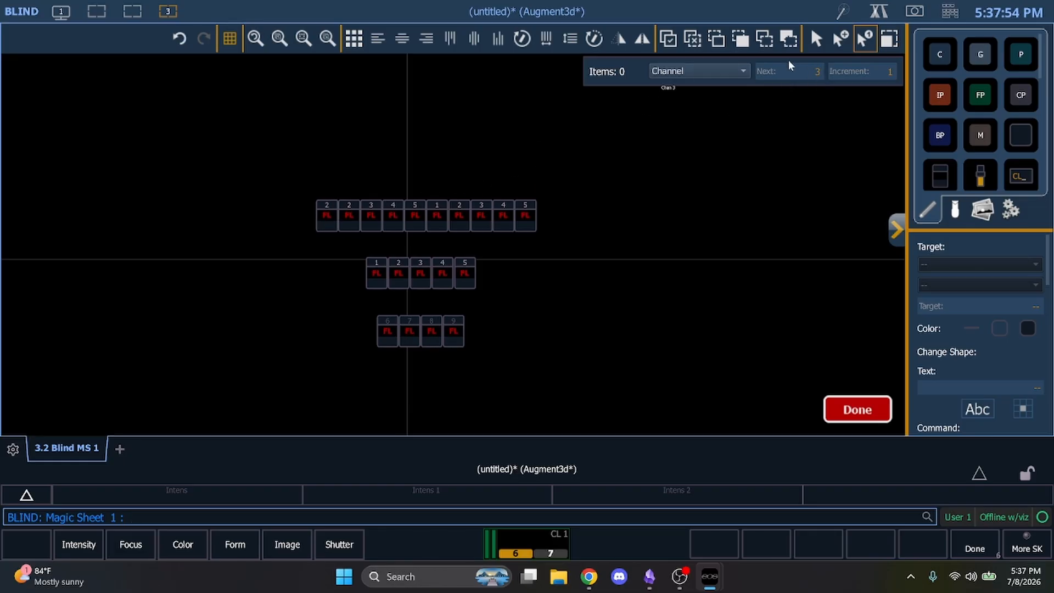
# Step: Set the next channel to 10, number the ten upper-row objects consecutively as channels 10 through 19 and finish numbering
pyautogui.write('10')
pyautogui.press('Return')
pyautogui.click(326, 217)
pyautogui.click(349, 218)
pyautogui.click(371, 218)
pyautogui.click(393, 218)
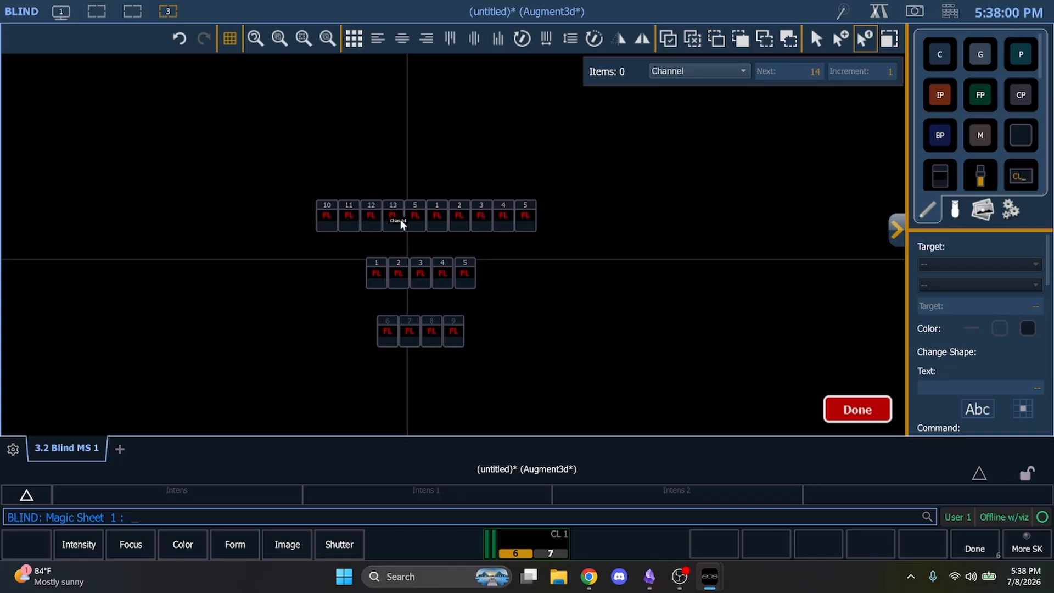
pyautogui.click(415, 218)
pyautogui.click(437, 218)
pyautogui.click(456, 218)
pyautogui.click(481, 219)
pyautogui.click(504, 218)
pyautogui.click(525, 218)
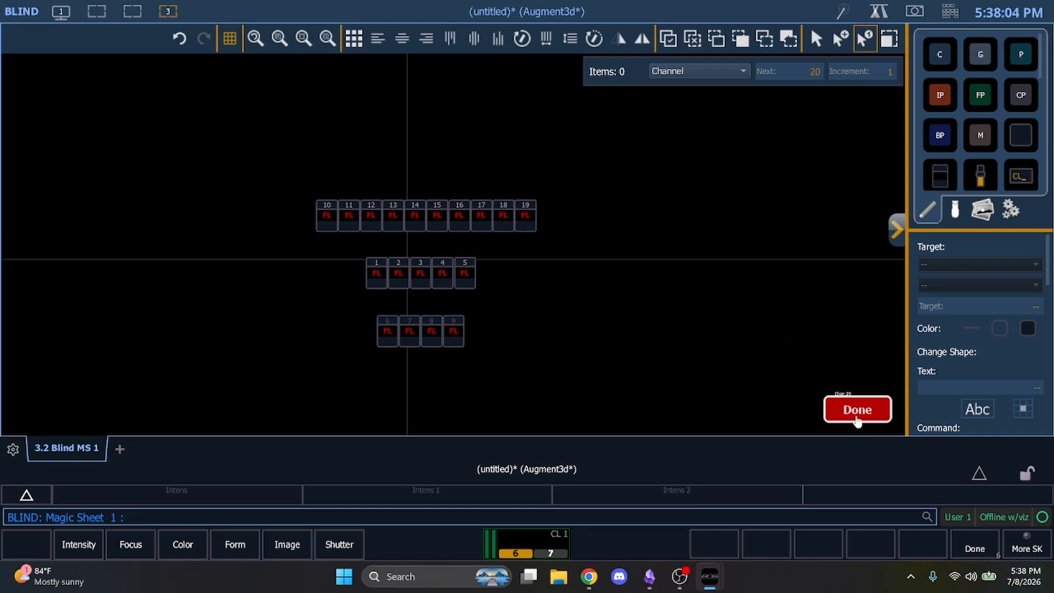
pyautogui.click(858, 420)
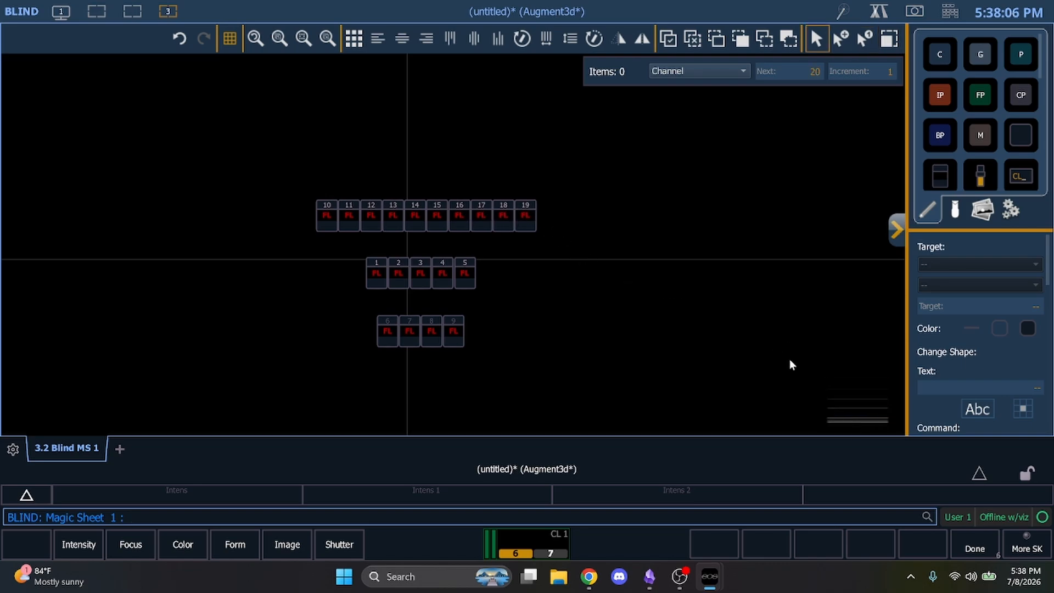
# Step: Duplicate the channel 19 object and place the copy directly beside it at the end of the upper row
pyautogui.click(532, 212)
pyautogui.moveTo(529, 215); pyautogui.dragTo(551, 216)
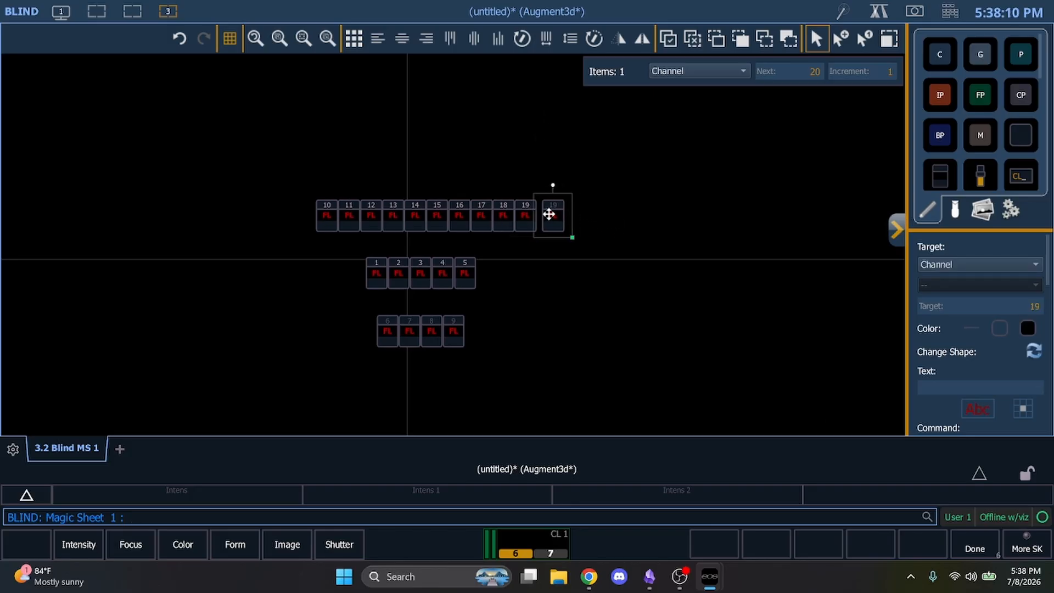
pyautogui.click(615, 207)
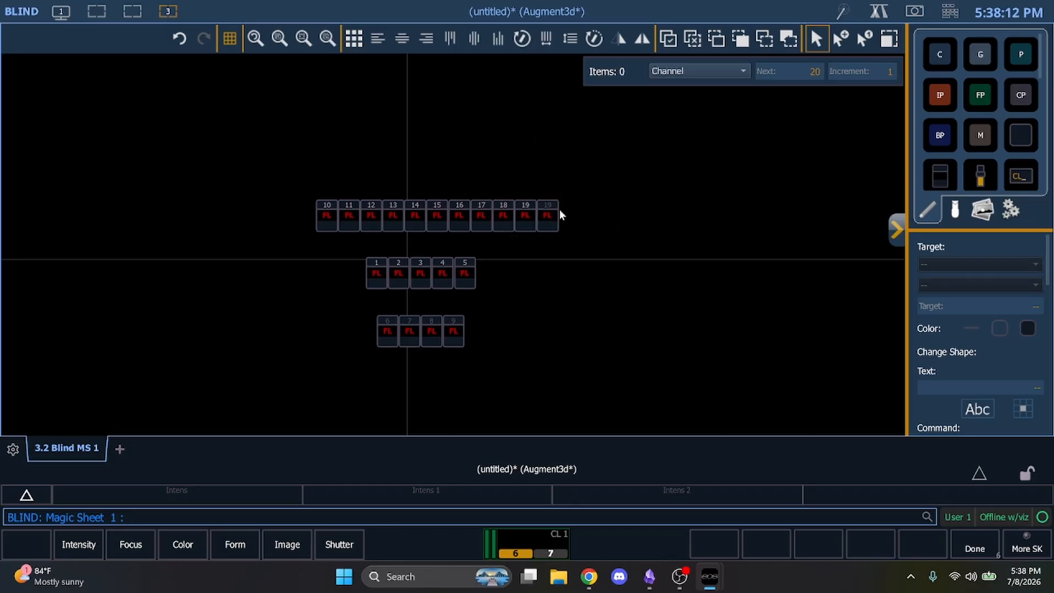
# Step: Set the target channel of the duplicated object at the end of the upper row to 20
pyautogui.click(551, 211)
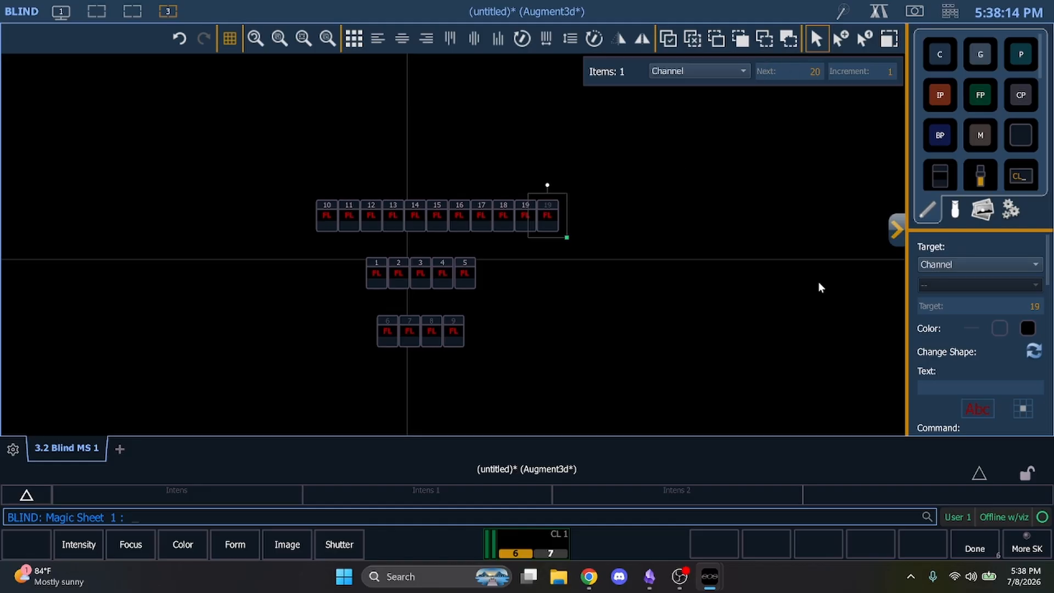
pyautogui.click(1024, 306)
pyautogui.write('20')
pyautogui.press('Return')
# Step: Return to Live in the second workspace and show the magic sheet beside the 3D view
pyautogui.click(132, 11)
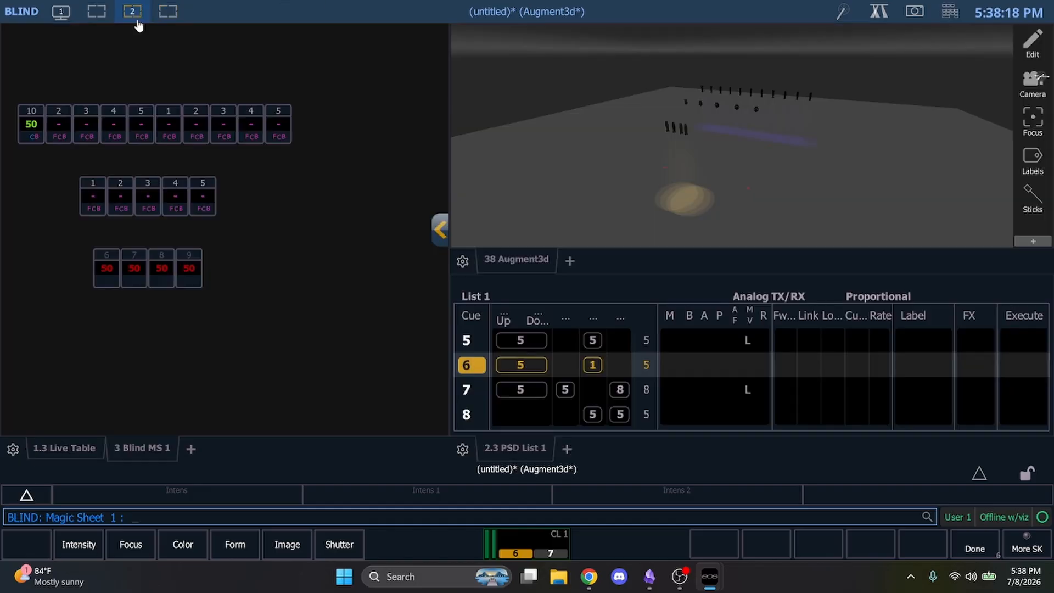
pyautogui.press('F1')
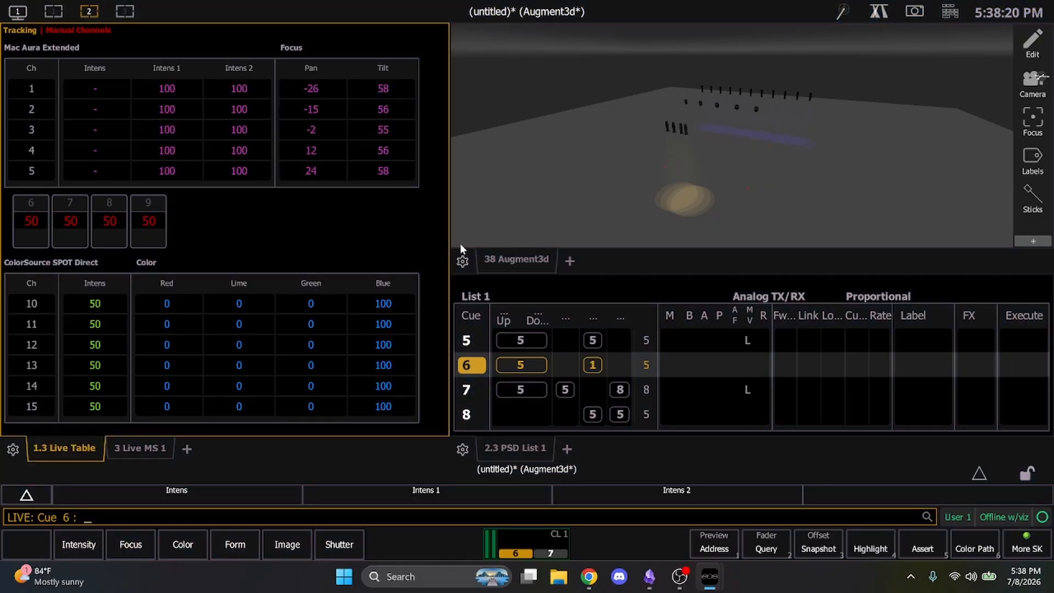
pyautogui.click(143, 448)
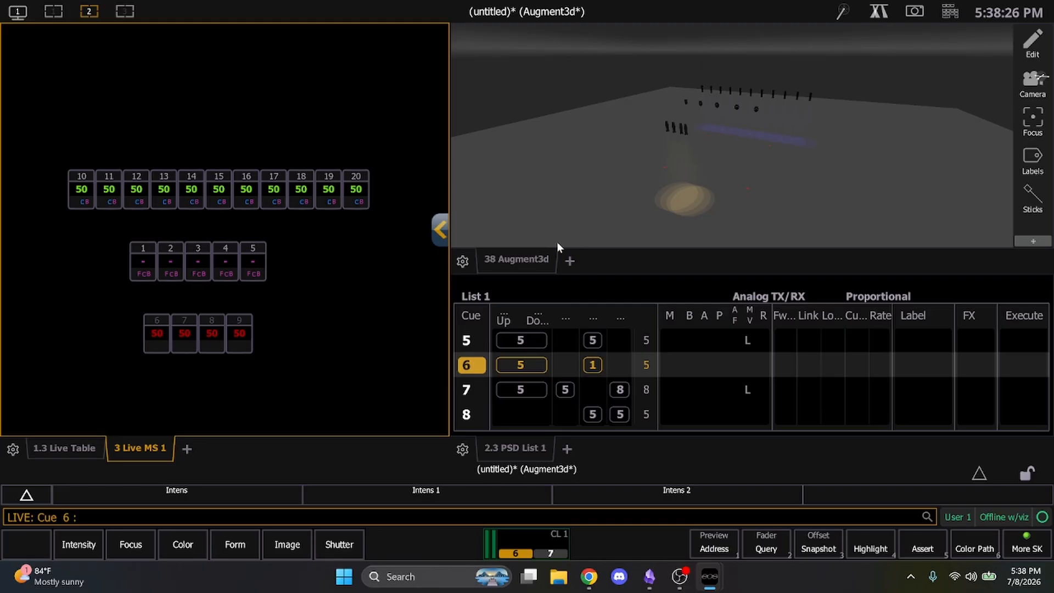
# Step: Select channels 6 through 9 on the magic sheet and set them to Out
pyautogui.moveTo(255, 383); pyautogui.dragTo(147, 315)
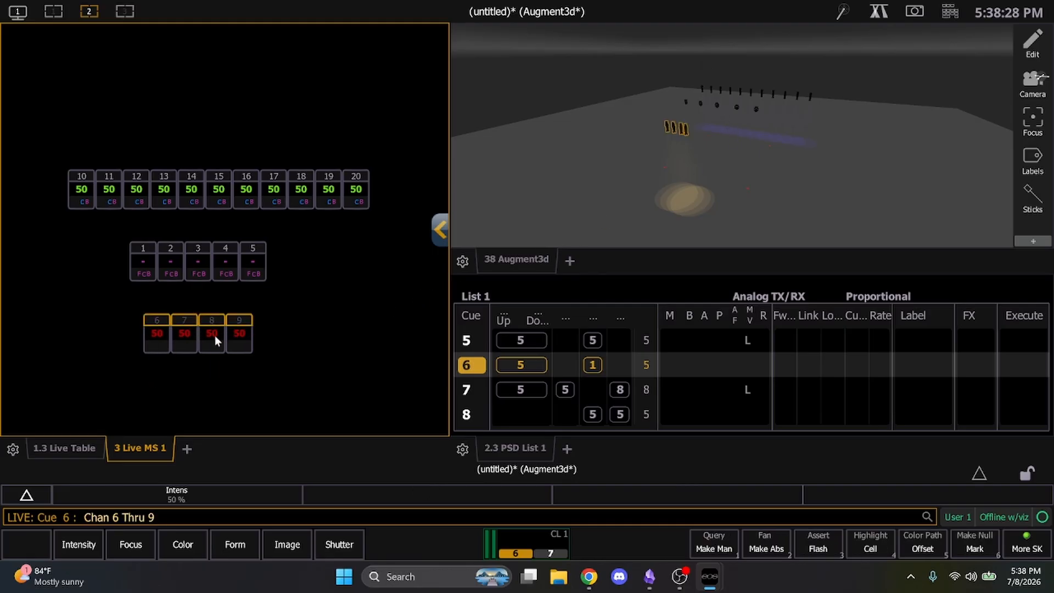
pyautogui.hotkey('shift', '2')
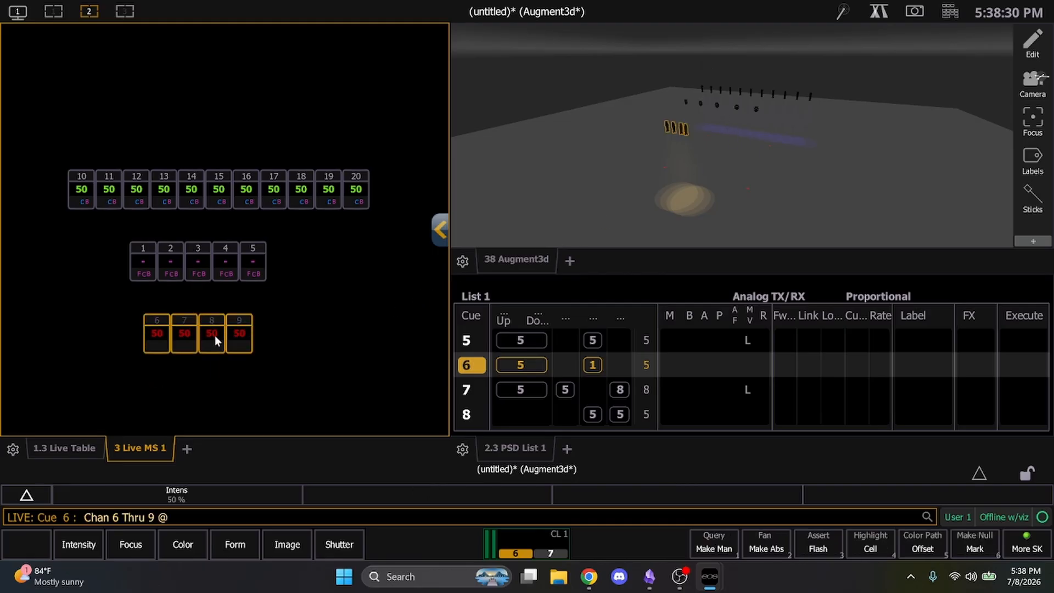
pyautogui.press('f')
pyautogui.press('o')
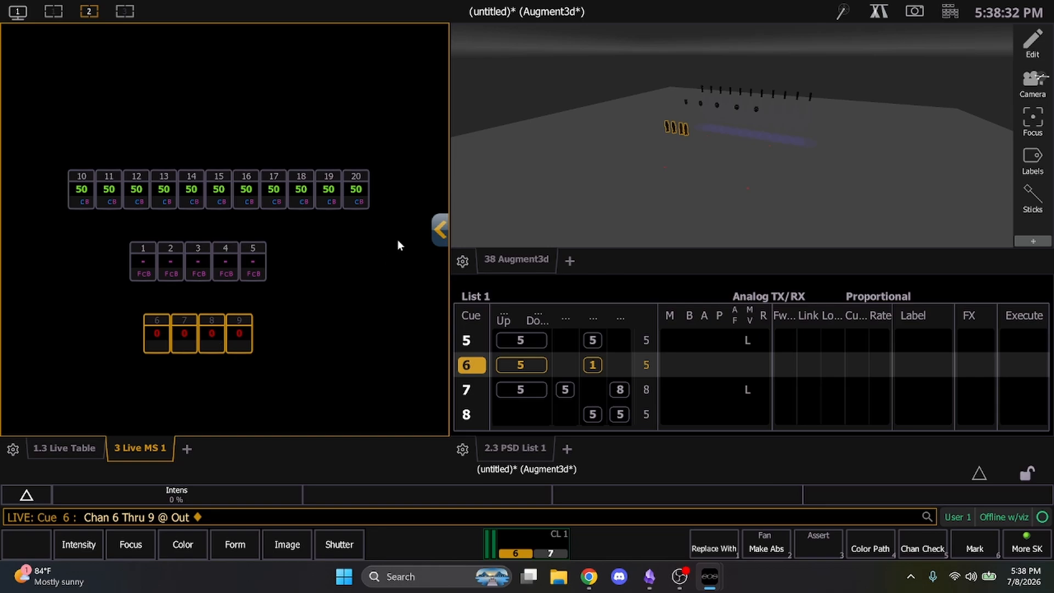
# Step: Bring channels 1 through 5, and also channels 10 through 20, to Full by selecting each row on the magic sheet
pyautogui.moveTo(325, 276); pyautogui.dragTo(126, 247)
pyautogui.hotkey('shift', '2')
pyautogui.press('f')
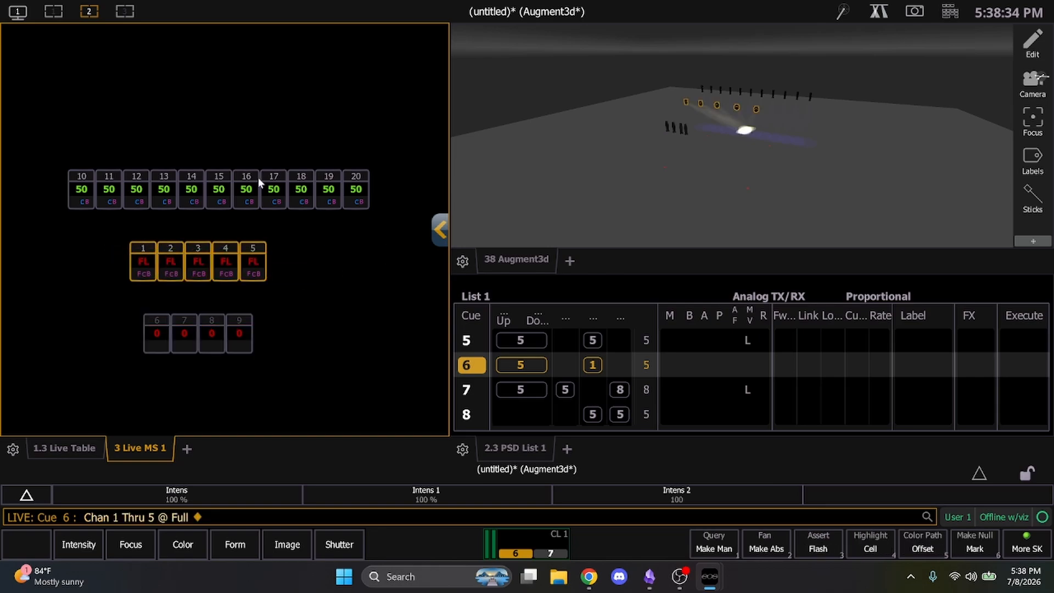
pyautogui.moveTo(356, 220); pyautogui.dragTo(55, 164)
pyautogui.hotkey('shift', '2')
pyautogui.press('f')
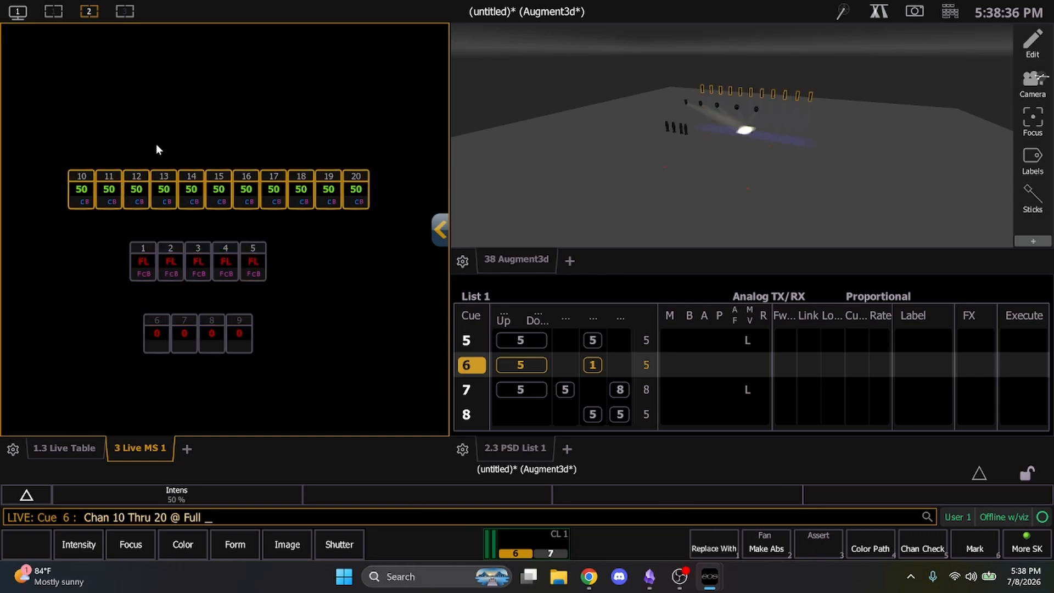
pyautogui.press('Return')
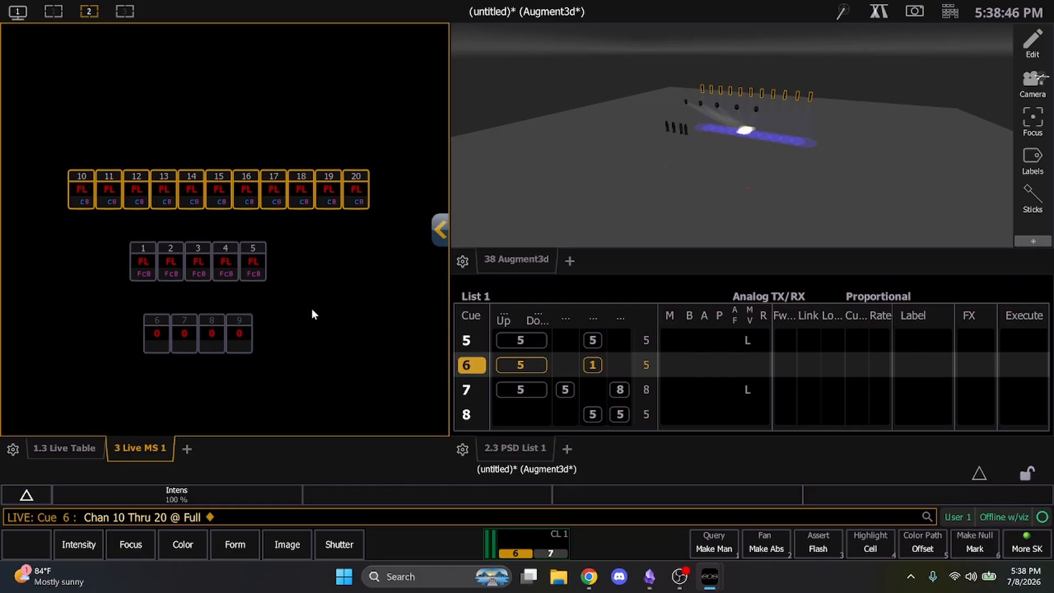
# Step: Enter a command that sets channels 10 through 20, minus 11, 13, 15, 17 and 19, to Out
pyautogui.write('10t')
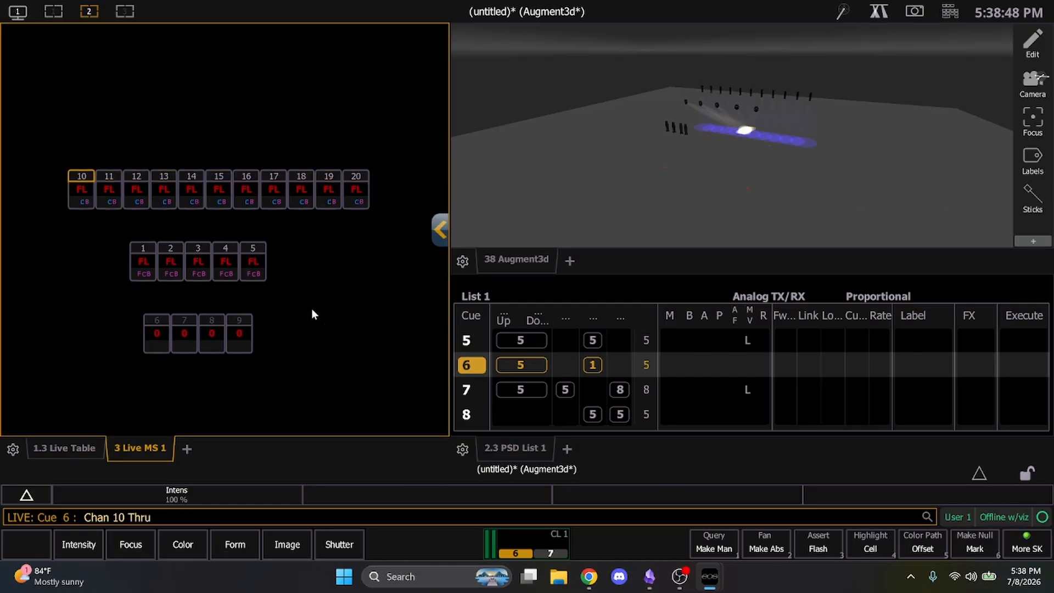
pyautogui.write('20')
pyautogui.press('Return')
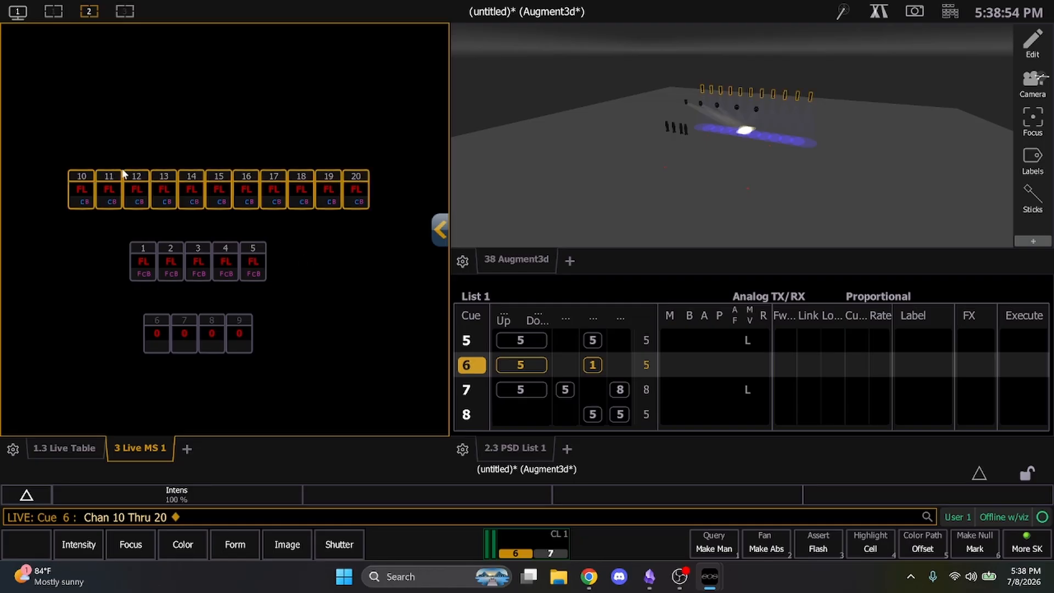
pyautogui.write('-1-')
pyautogui.write('11')
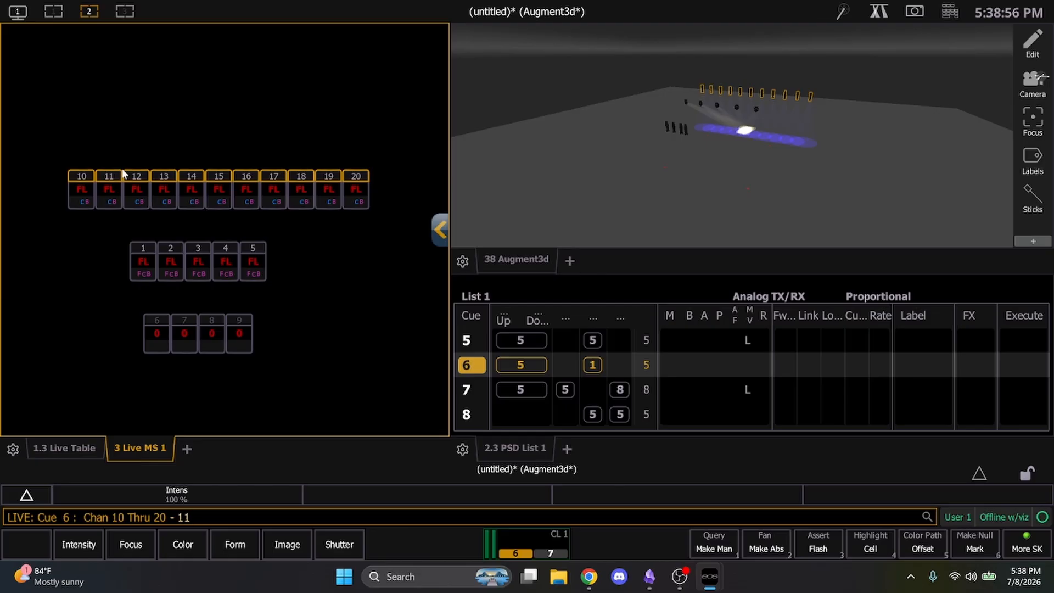
pyautogui.write('-13-15')
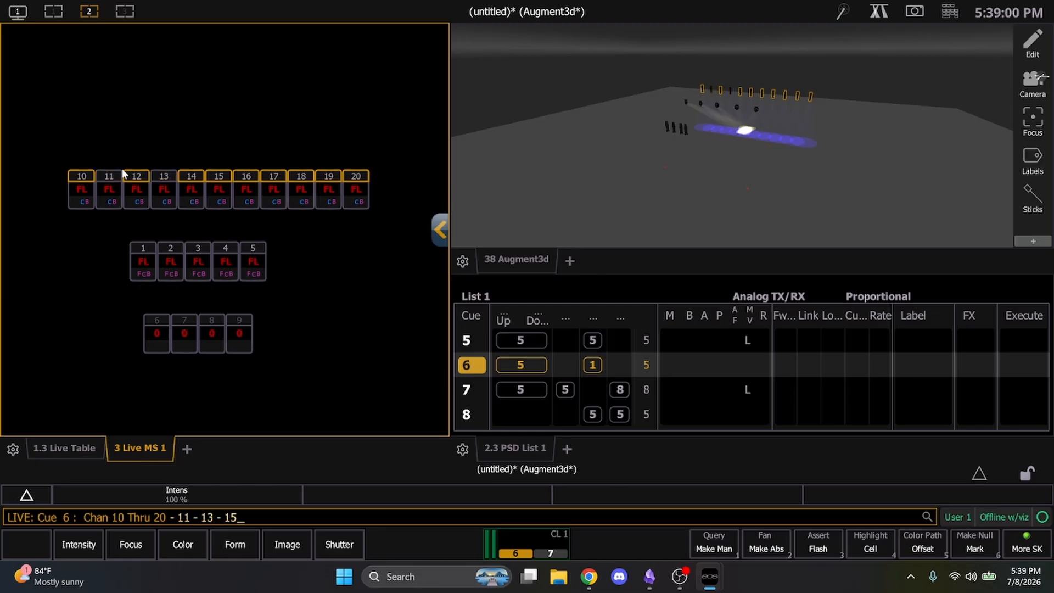
pyautogui.write('-17-19')
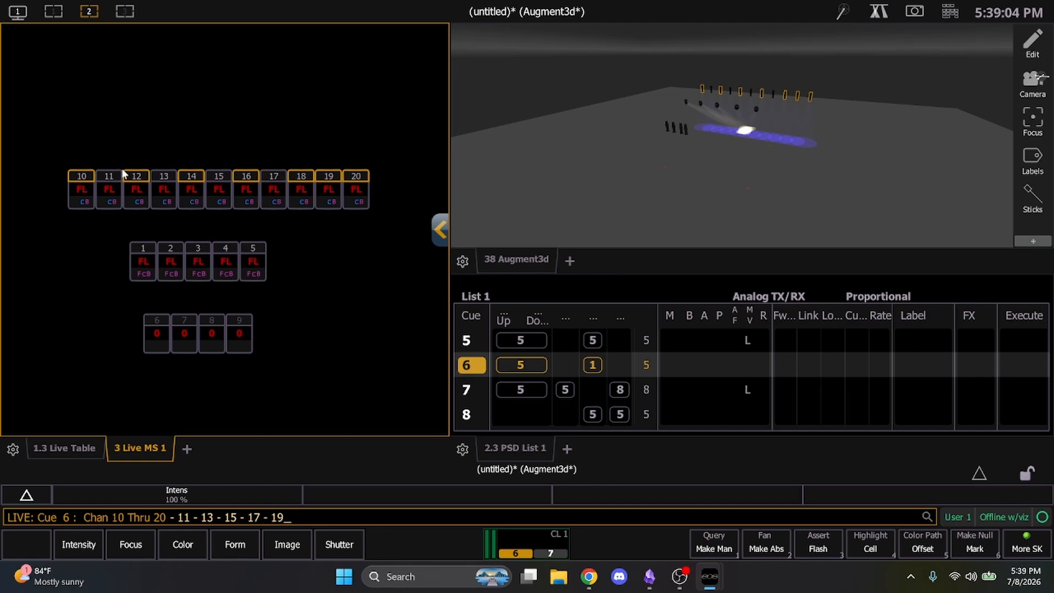
pyautogui.write('ao')
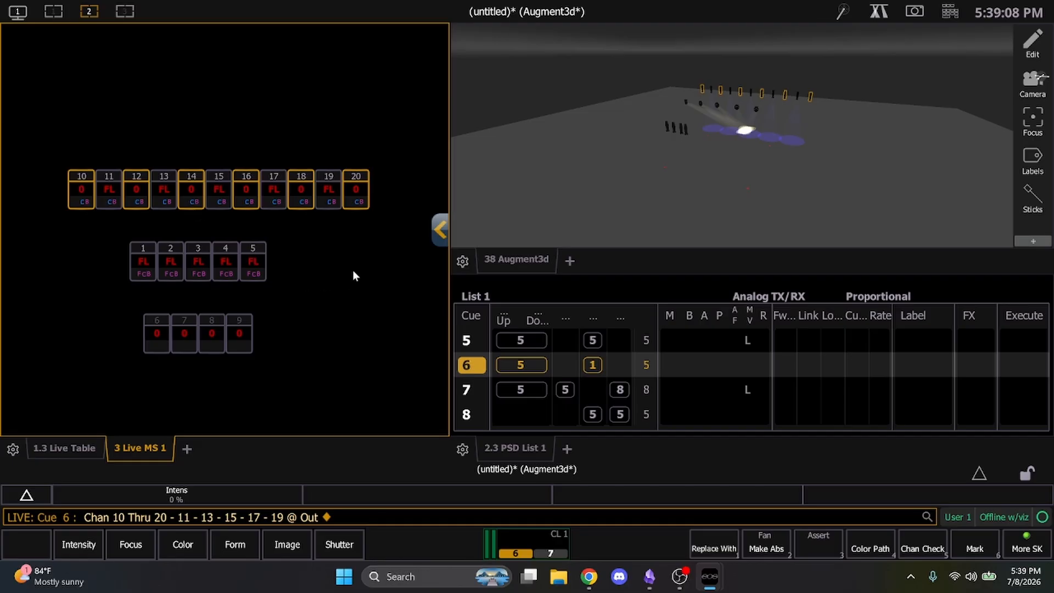
# Step: Select the whole upper row on the magic sheet and restore channels 10 through 20 to Full
pyautogui.moveTo(374, 213); pyautogui.dragTo(49, 147)
pyautogui.press('f')
pyautogui.press('Return')
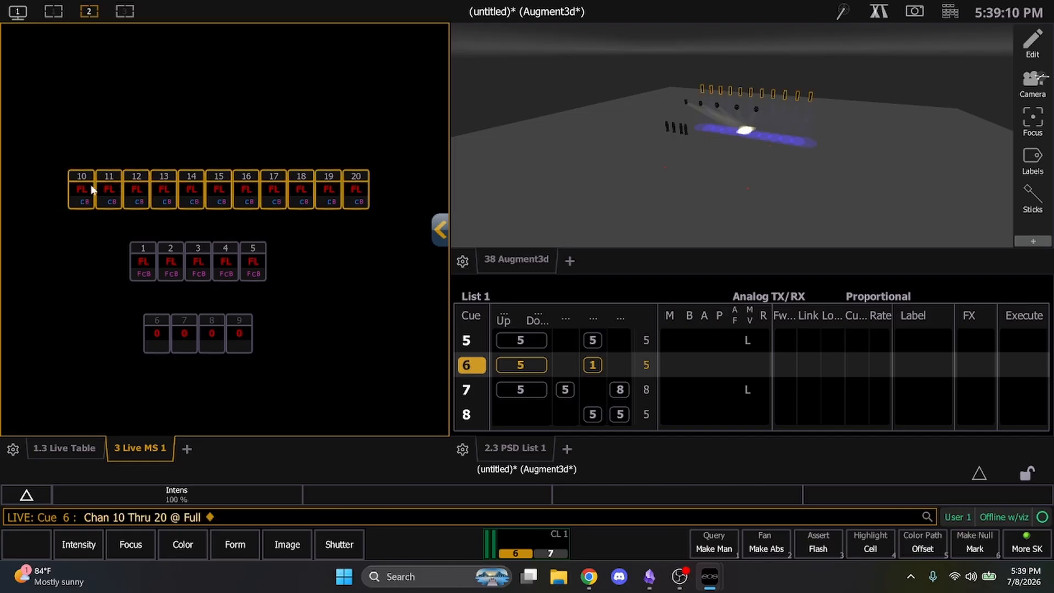
# Step: Pick channels 11, 13, 15, 17 and 19 individually on the magic sheet and set them to Out
pyautogui.click(111, 206)
pyautogui.click(164, 196)
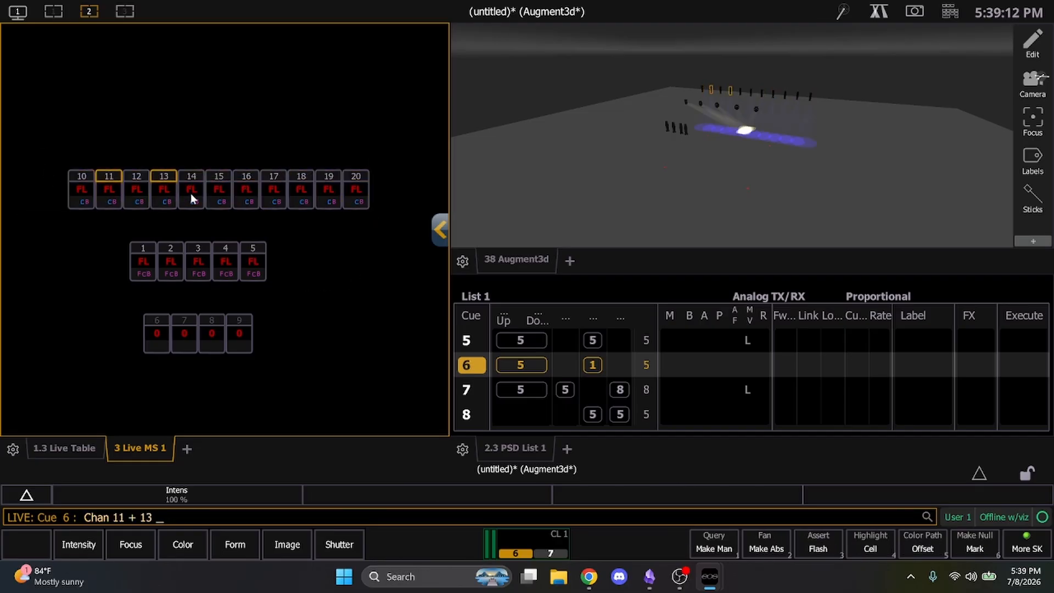
pyautogui.click(219, 190)
pyautogui.click(301, 189)
pyautogui.click(301, 188)
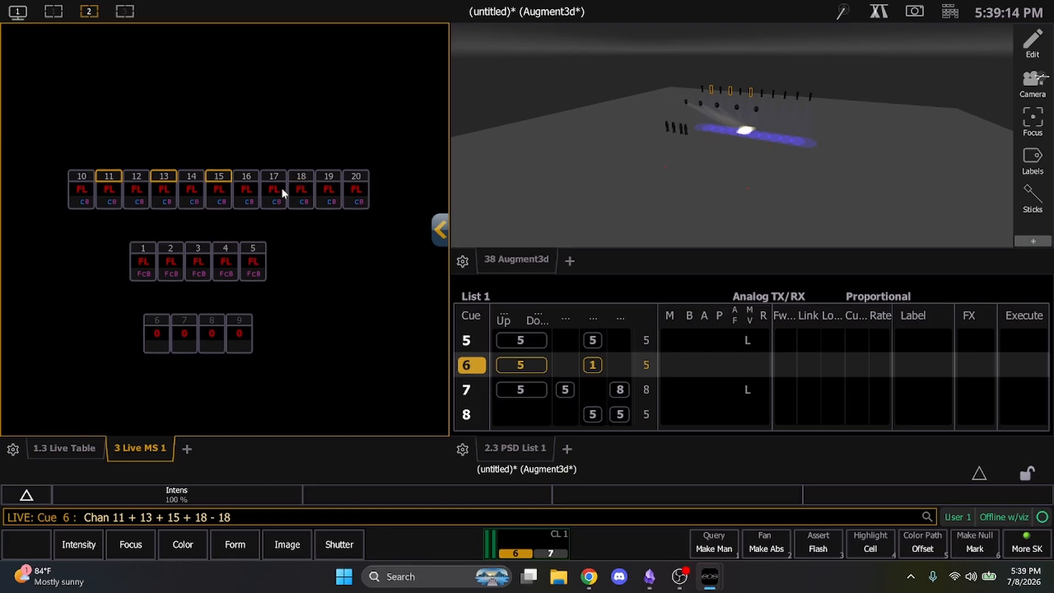
pyautogui.click(282, 187)
pyautogui.click(334, 199)
pyautogui.press('f')
pyautogui.press('o')
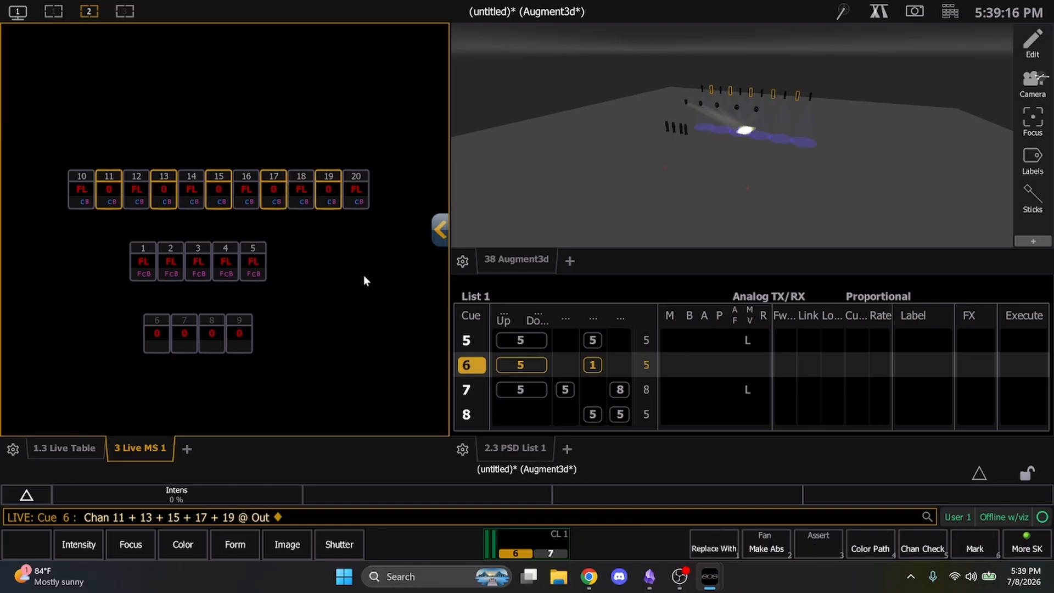
pyautogui.press('BackSpace')
pyautogui.moveTo(399, 236); pyautogui.dragTo(59, 174)
pyautogui.press('BackSpace')
pyautogui.press('BackSpace')
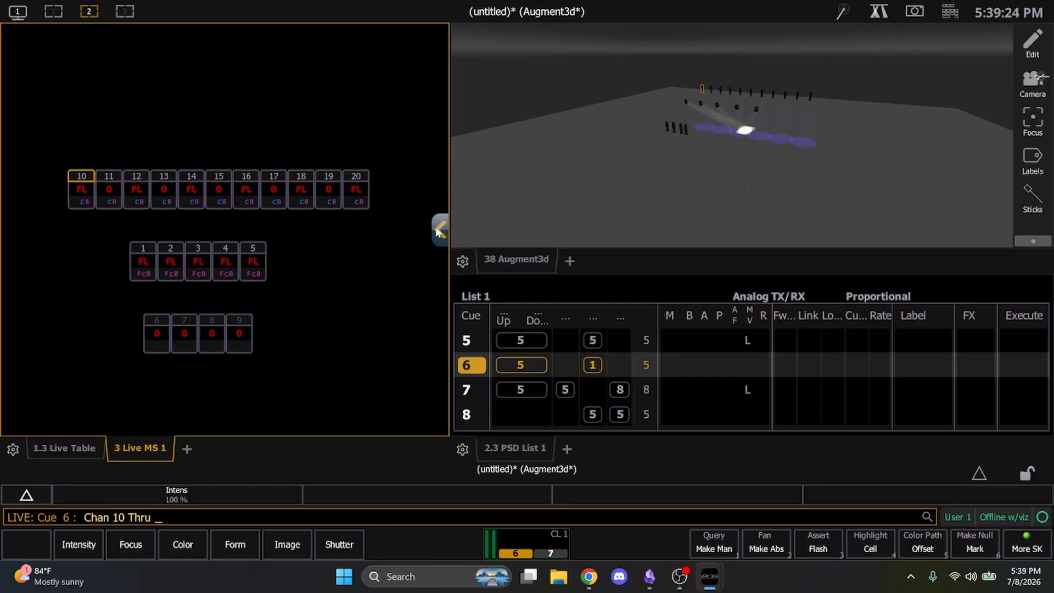
# Step: Edit the magic sheet in the third workspace, linking the channel 10 through 20 objects' outline to target intensity and their fill to target color
pyautogui.click(125, 11)
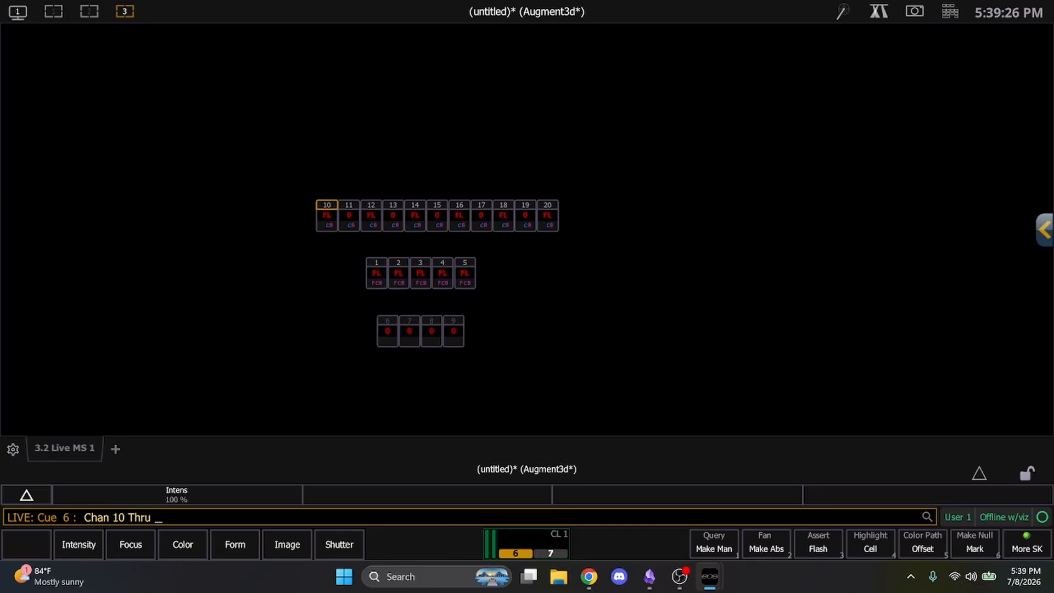
pyautogui.click(1043, 230)
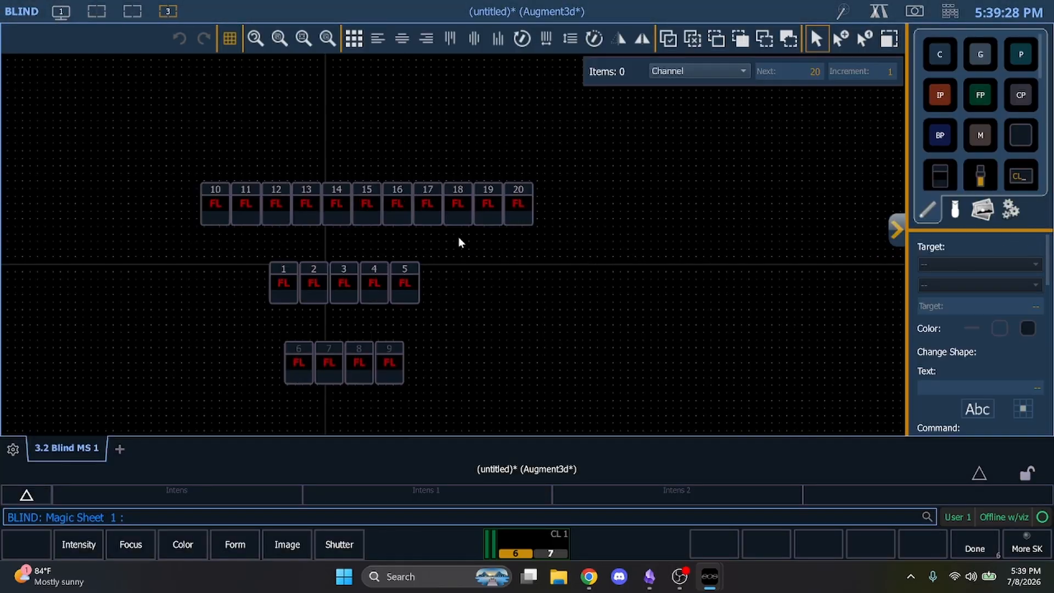
pyautogui.moveTo(617, 225); pyautogui.dragTo(263, 179)
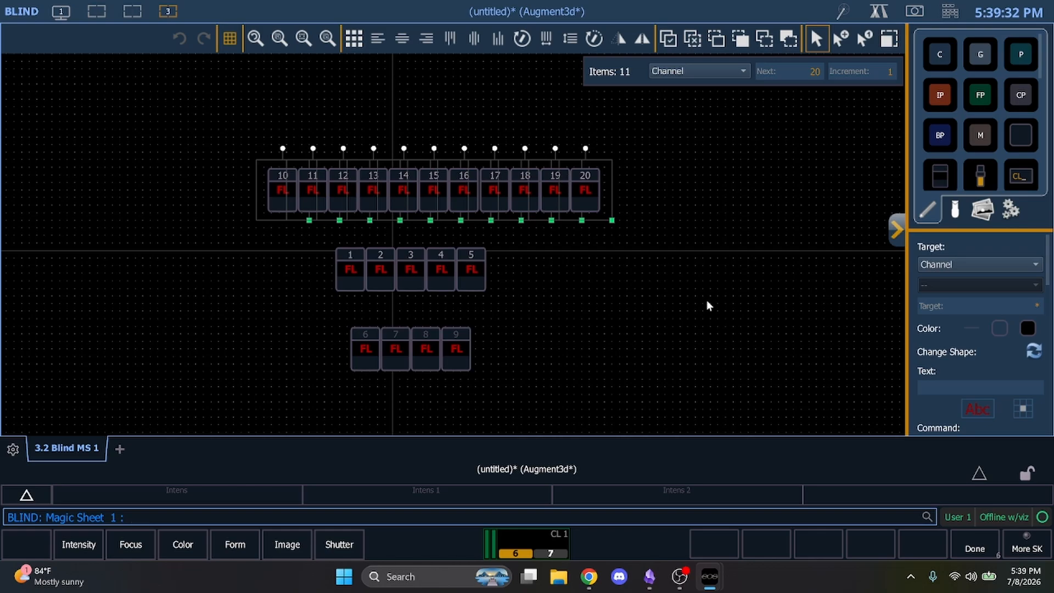
pyautogui.click(997, 328)
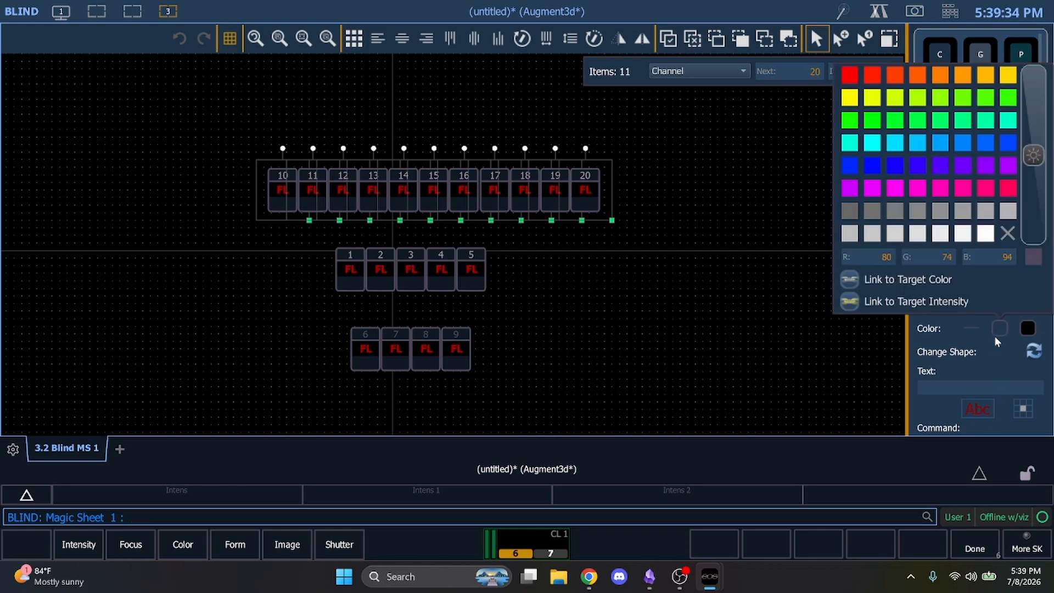
pyautogui.click(844, 306)
pyautogui.click(1000, 329)
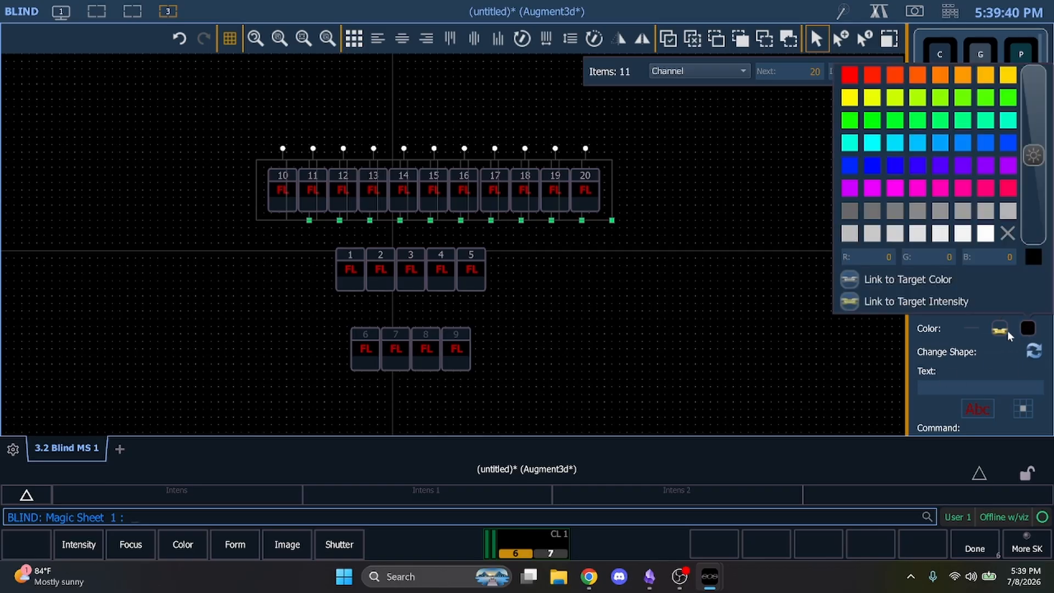
pyautogui.click(949, 280)
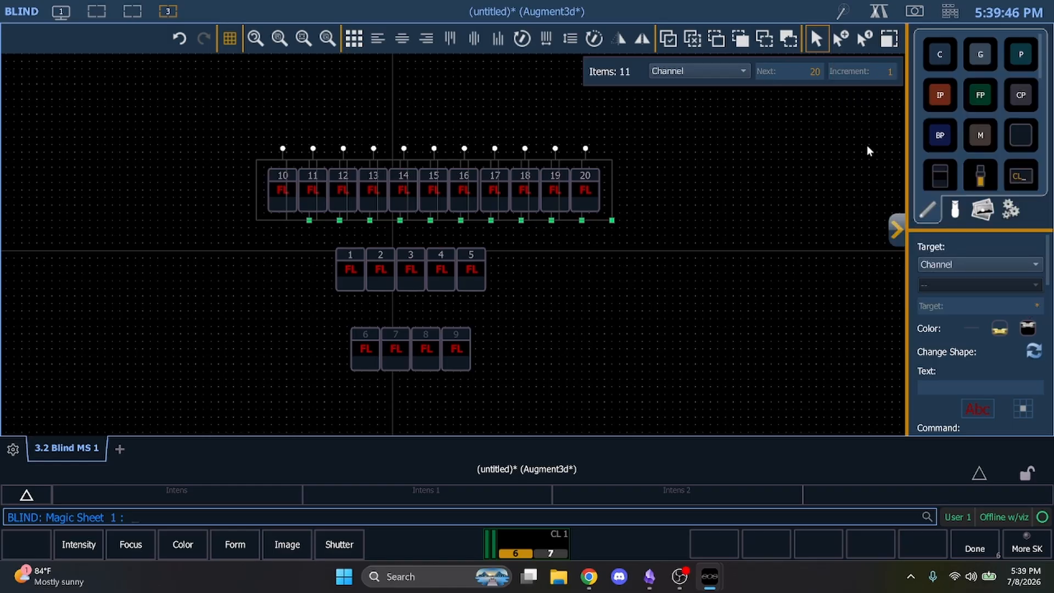
# Step: Go back to the second workspace, switch to Live and display the magic sheet with the linked channel colors
pyautogui.click(132, 11)
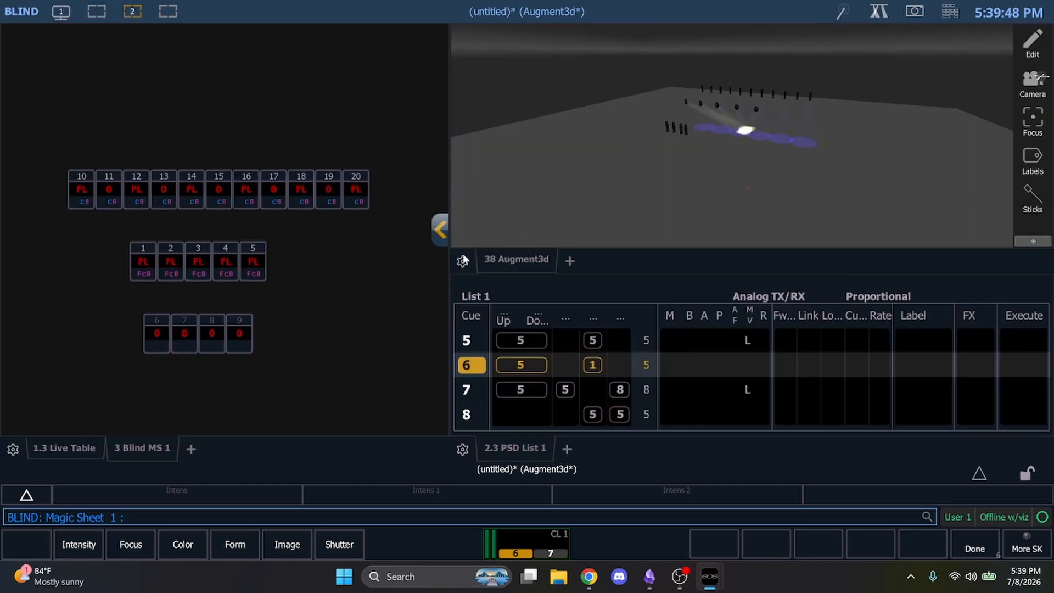
pyautogui.moveTo(390, 207); pyautogui.dragTo(65, 160)
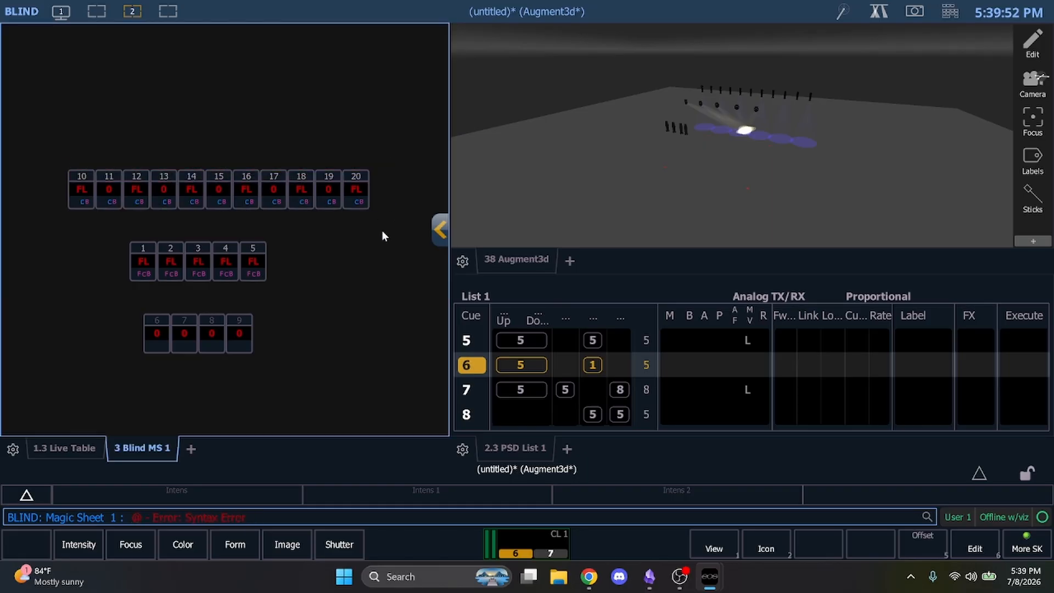
pyautogui.press('F1')
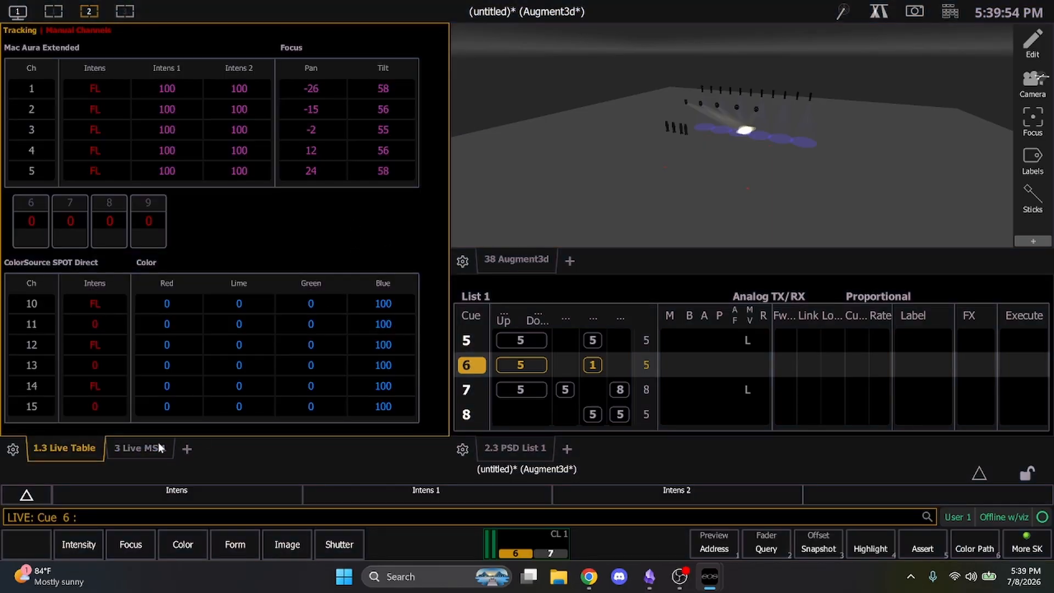
pyautogui.click(158, 447)
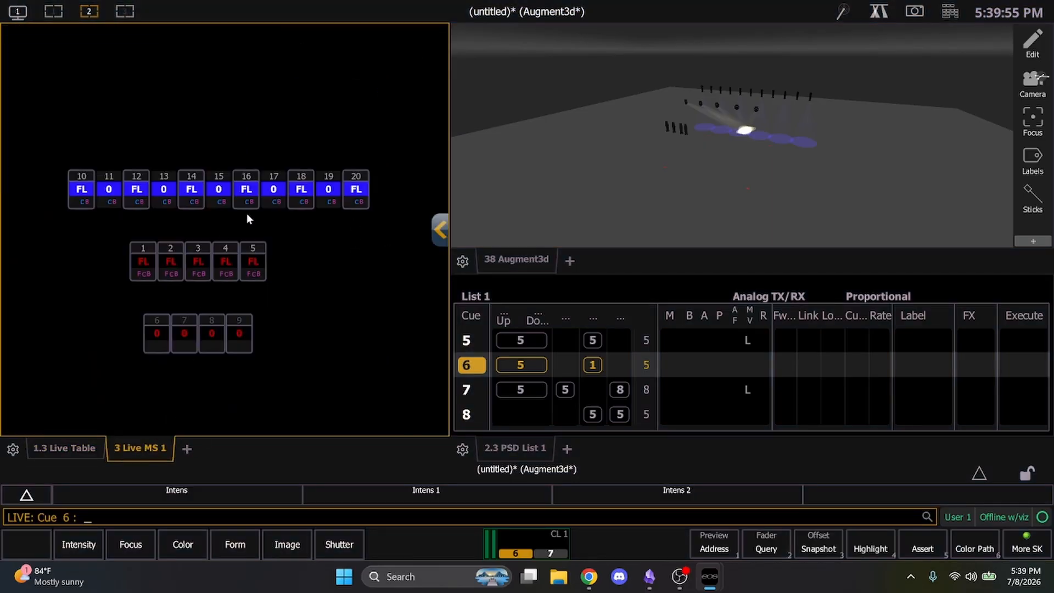
pyautogui.click(78, 192)
pyautogui.moveTo(378, 212); pyautogui.dragTo(61, 161)
pyautogui.click(110, 229)
pyautogui.click(106, 173)
pyautogui.click(106, 204)
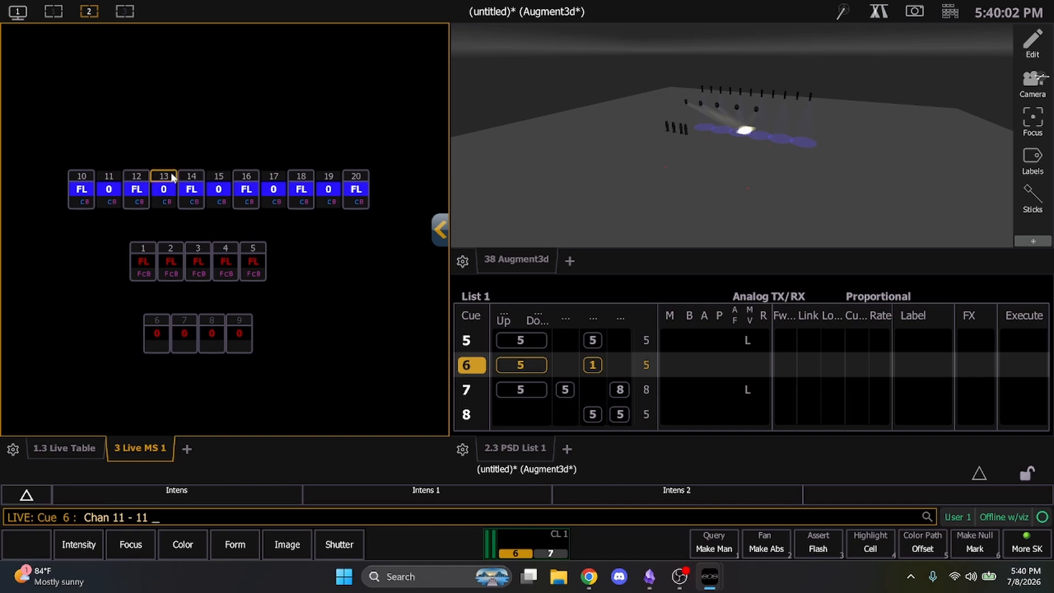
pyautogui.click(171, 177)
pyautogui.click(163, 204)
# Step: Select channel 15 on the magic sheet, bring it to Full and clear the command line
pyautogui.click(220, 187)
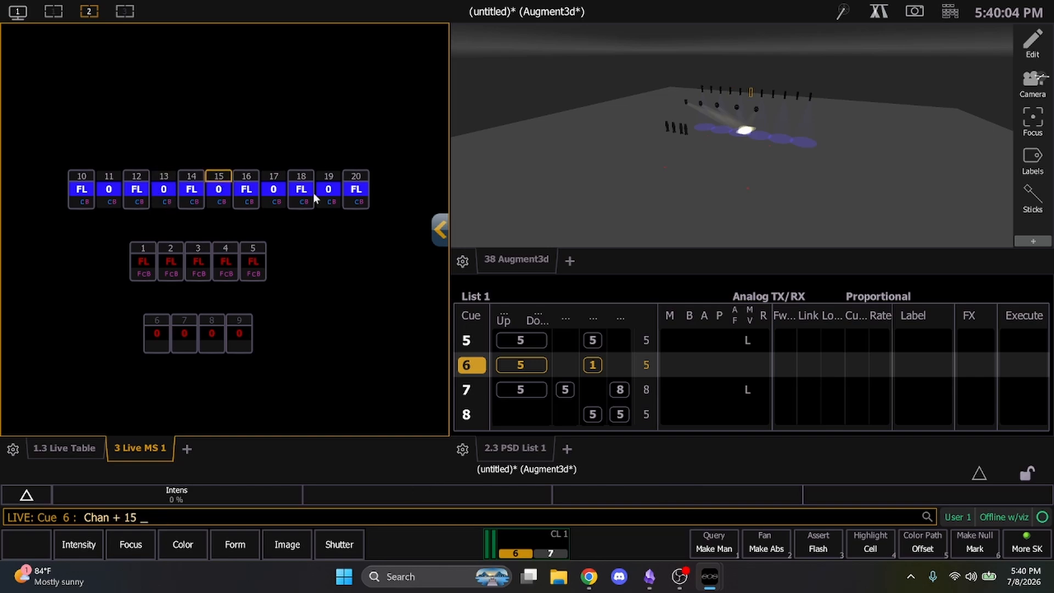
pyautogui.press('a')
pyautogui.press('f')
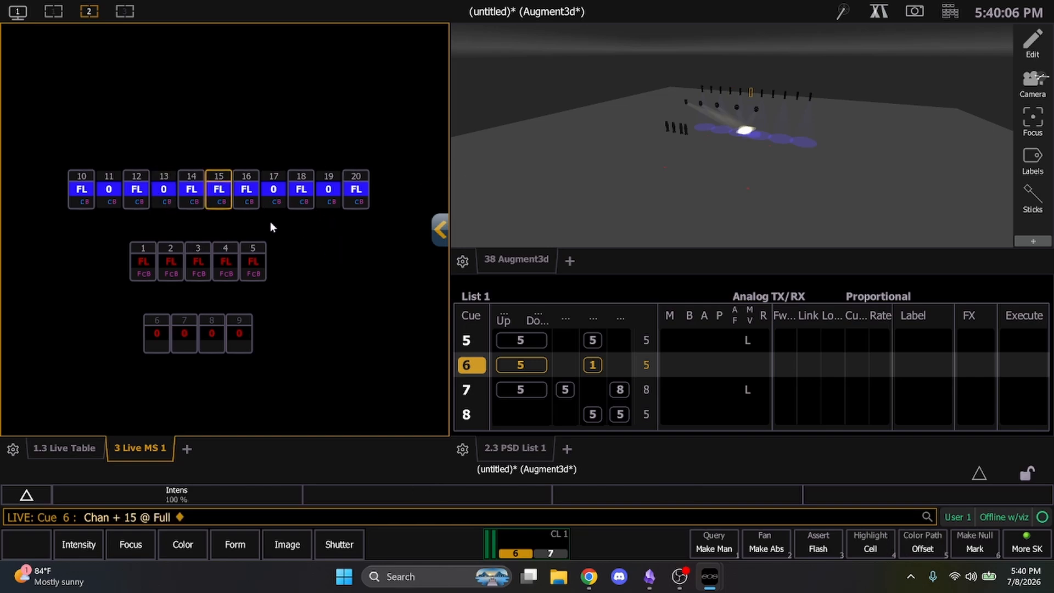
pyautogui.press('BackSpace')
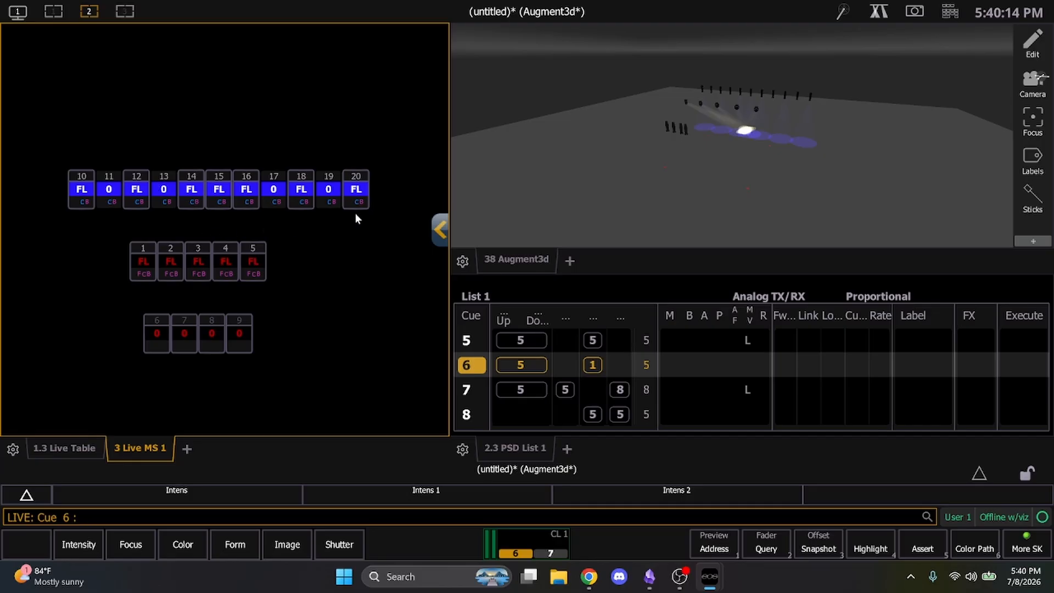
# Step: Select channels 10 through 20 on the magic sheet, bring them to Full and set their color to amber-orange
pyautogui.moveTo(370, 212); pyautogui.dragTo(55, 139)
pyautogui.press('f')
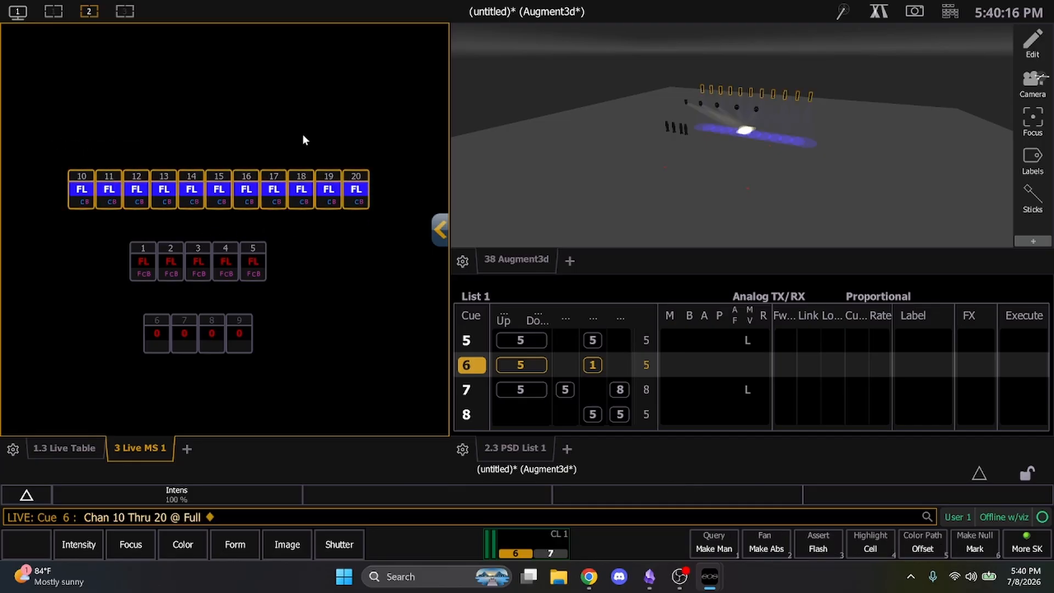
pyautogui.click(877, 11)
pyautogui.click(420, 154)
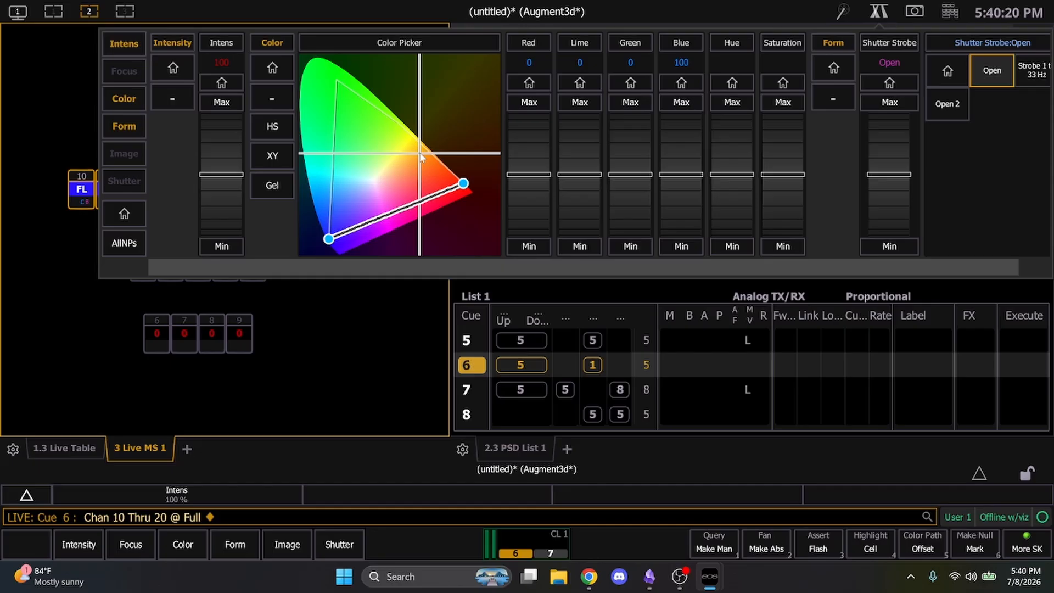
pyautogui.click(332, 298)
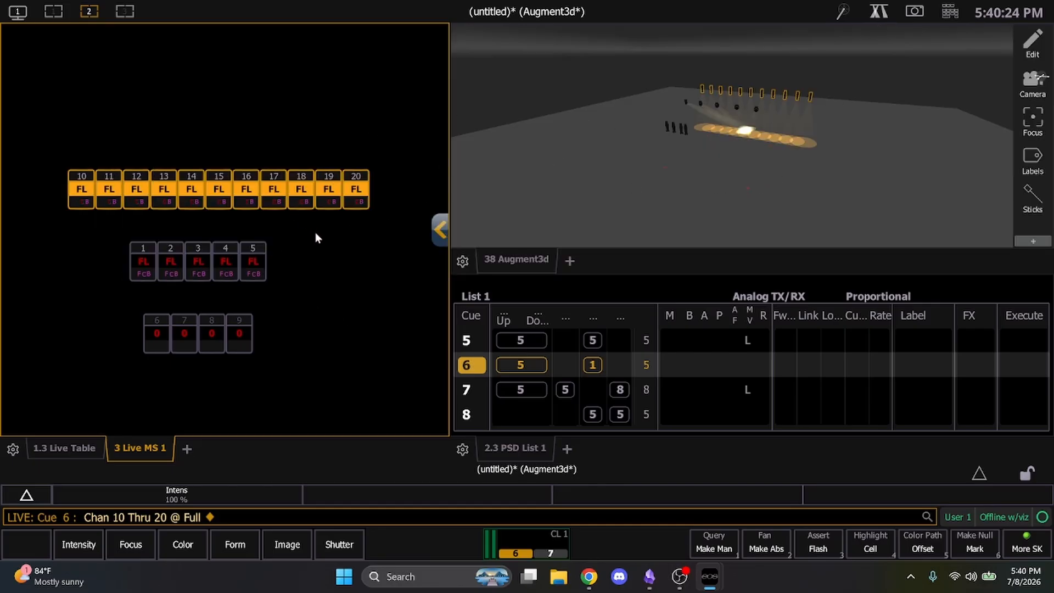
# Step: Select channels 19 and 18 on the magic sheet and set their color to pinkish purple
pyautogui.click(327, 194)
pyautogui.click(305, 199)
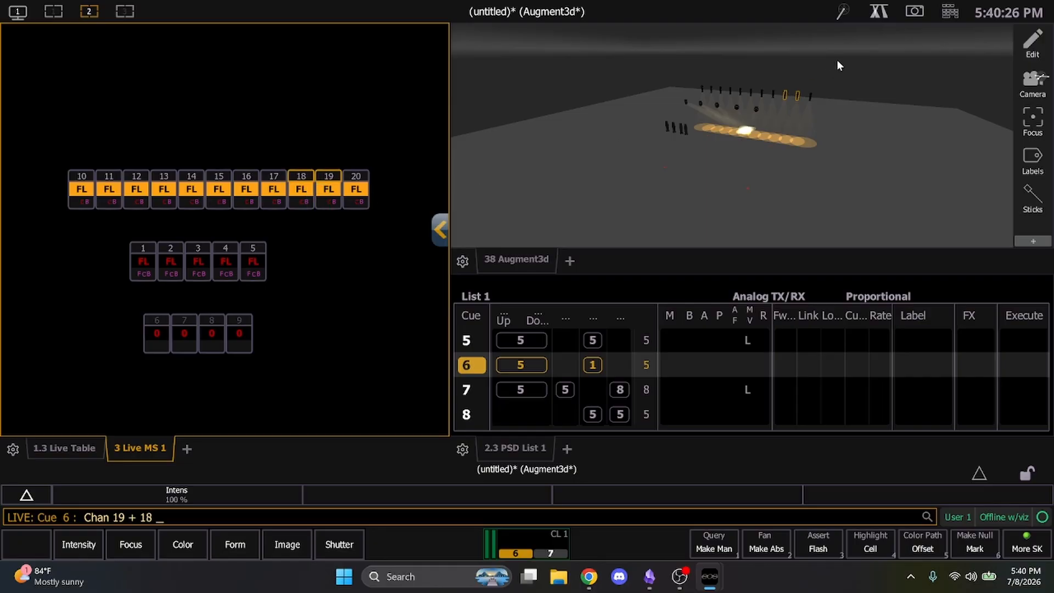
pyautogui.click(879, 11)
pyautogui.click(376, 210)
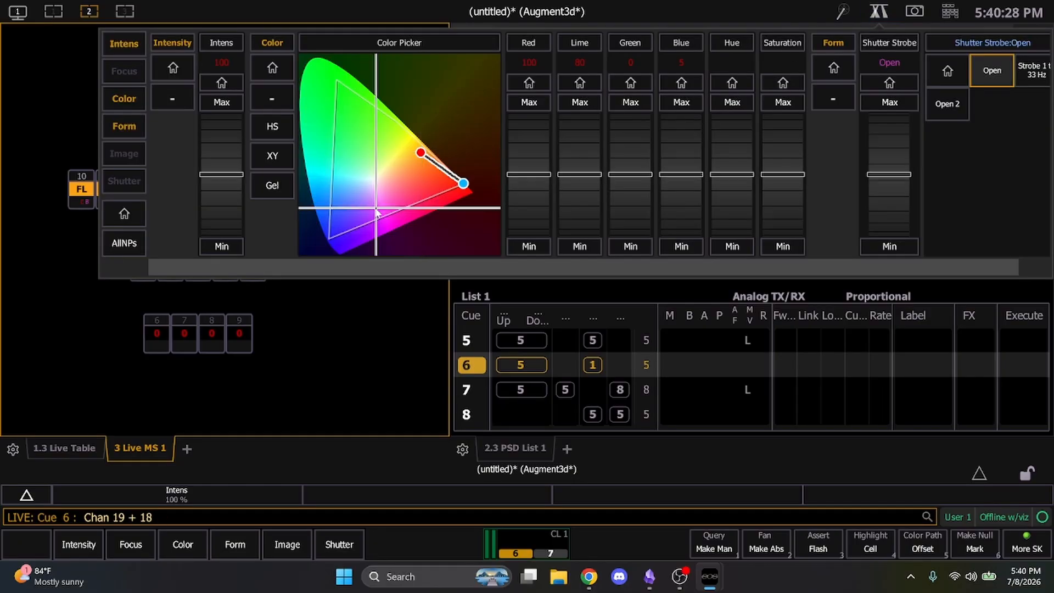
pyautogui.click(352, 342)
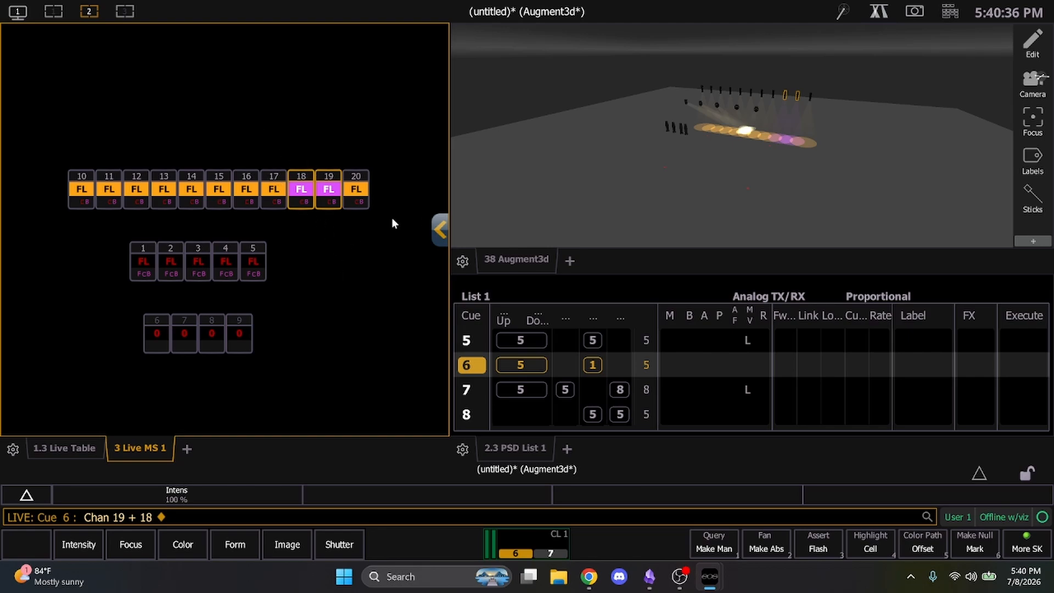
# Step: Use Recall From to copy channel 17's settings onto channels 18 and 19, picking the source on the magic sheet
pyautogui.click(943, 20)
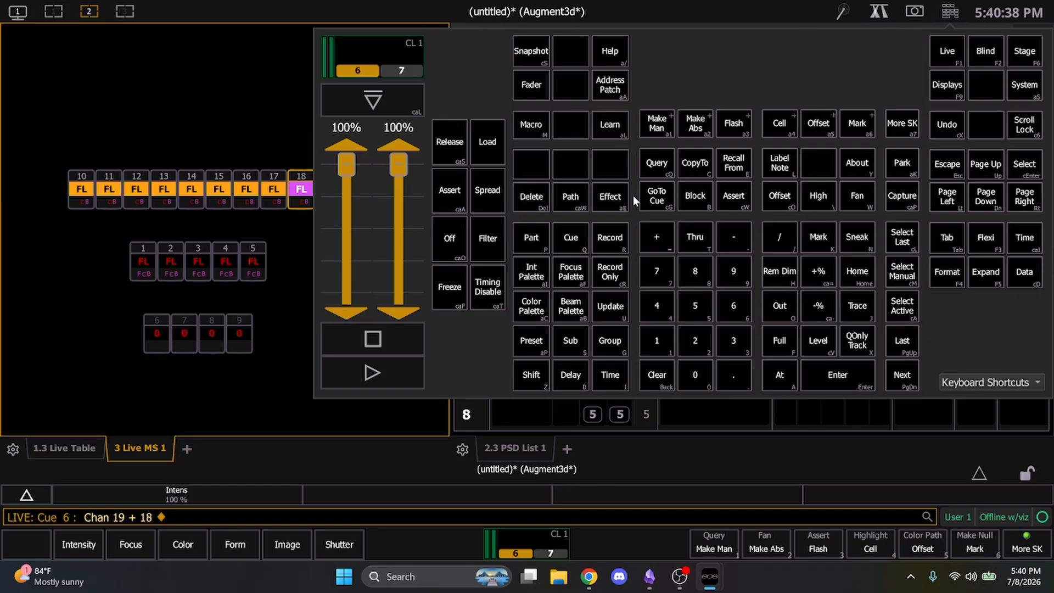
pyautogui.click(722, 166)
pyautogui.click(232, 182)
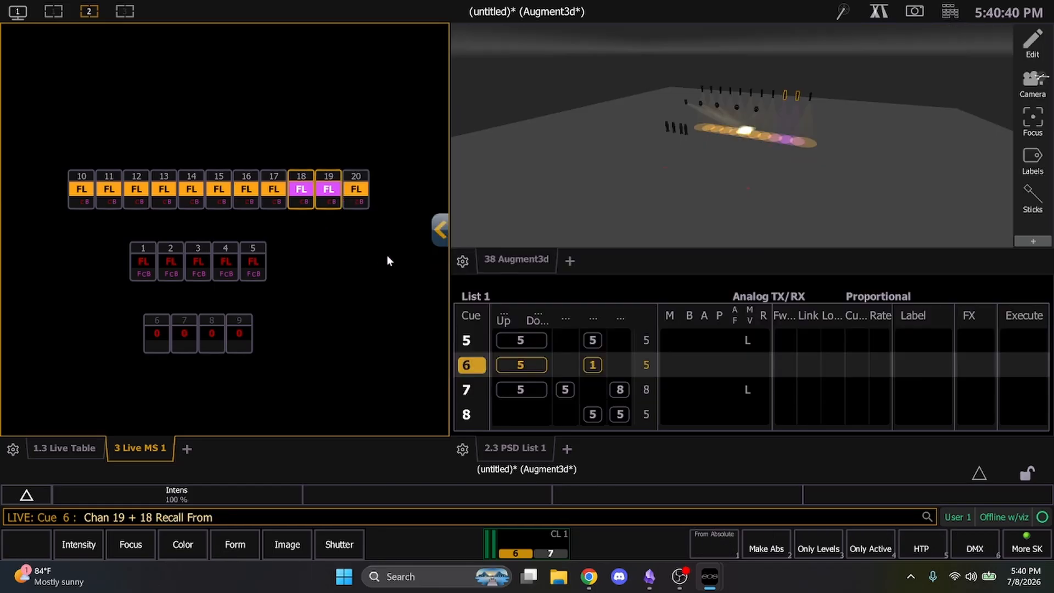
pyautogui.click(276, 194)
pyautogui.press('Return')
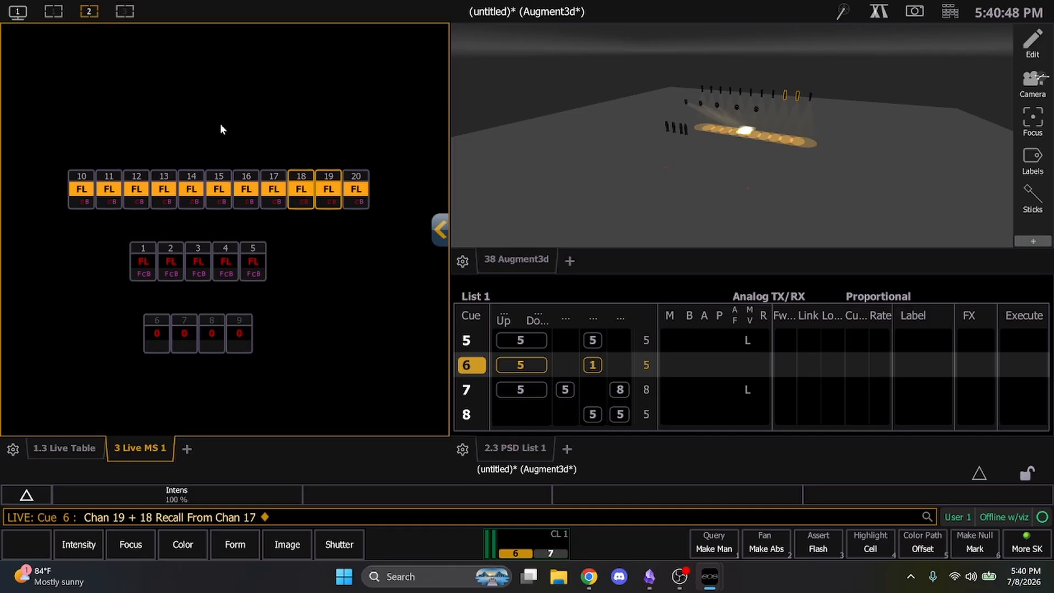
# Step: Bring channels 6 through 9 to Full and give their magic sheet objects a golden yellow fill
pyautogui.moveTo(289, 400); pyautogui.dragTo(81, 340)
pyautogui.press('Return')
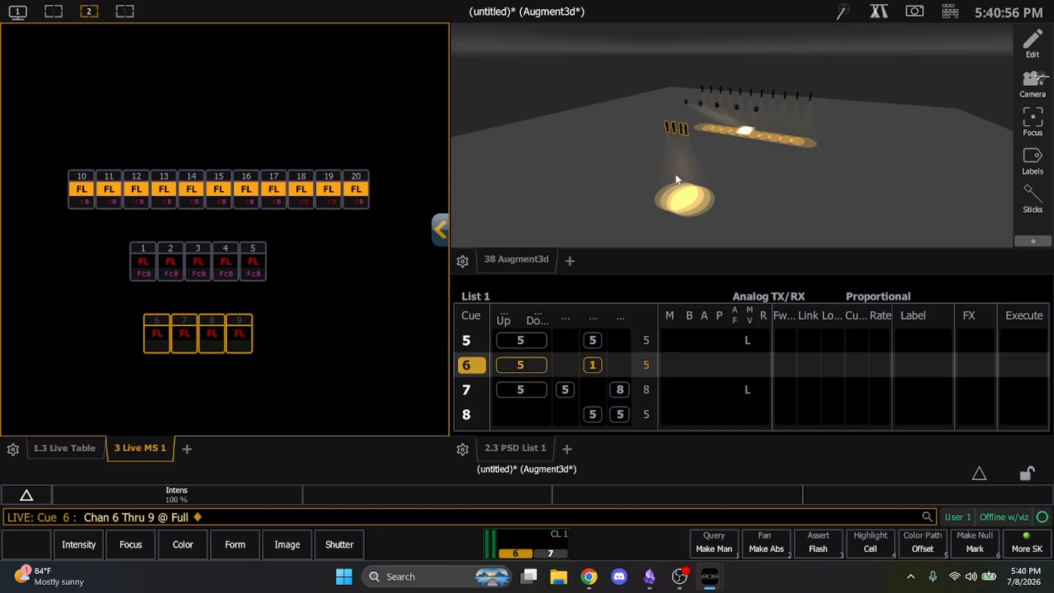
pyautogui.click(439, 236)
pyautogui.moveTo(284, 358); pyautogui.dragTo(152, 321)
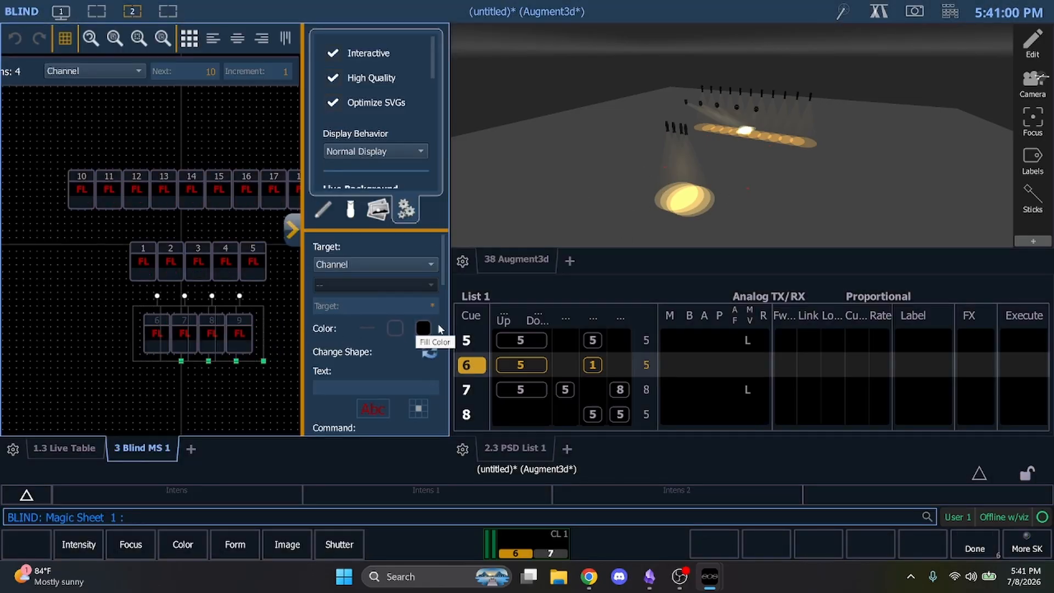
pyautogui.click(422, 329)
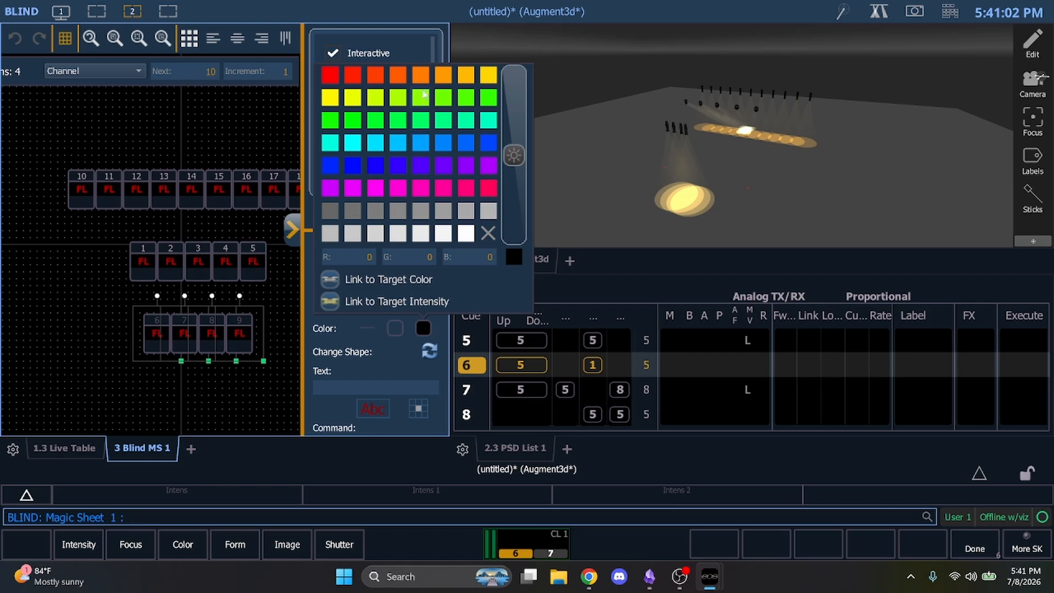
pyautogui.click(489, 76)
pyautogui.click(269, 401)
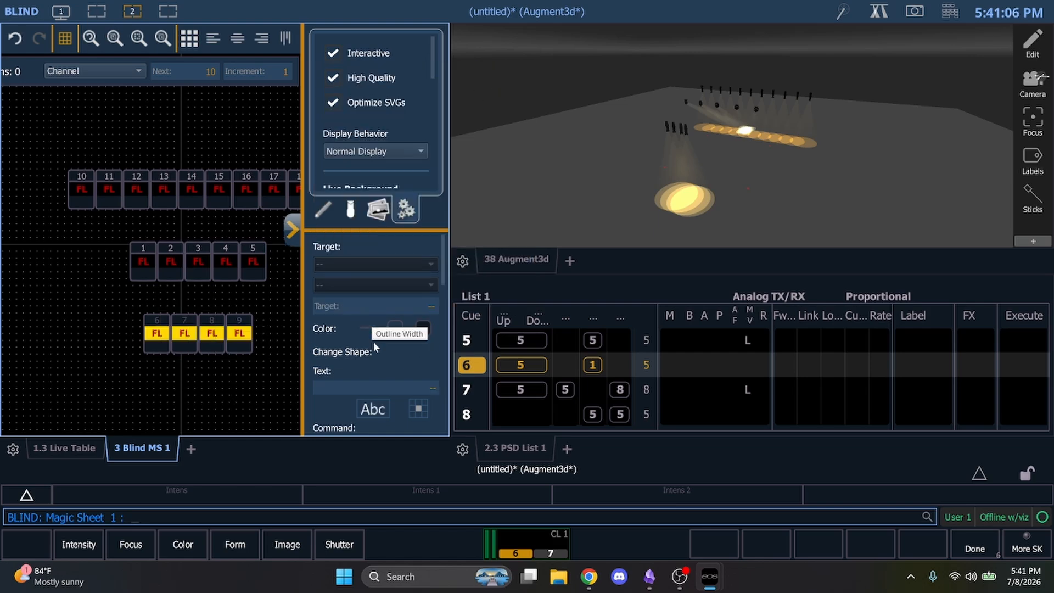
# Step: Examine the outline color, palette brightness and text formatting options for magic sheet objects
pyautogui.click(359, 328)
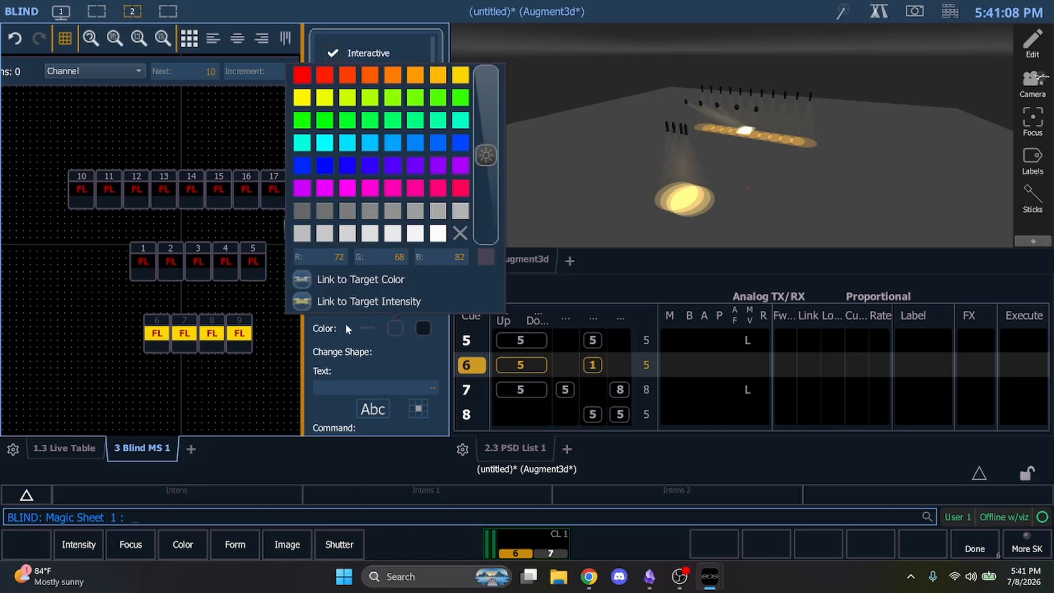
pyautogui.moveTo(485, 159); pyautogui.dragTo(489, 276)
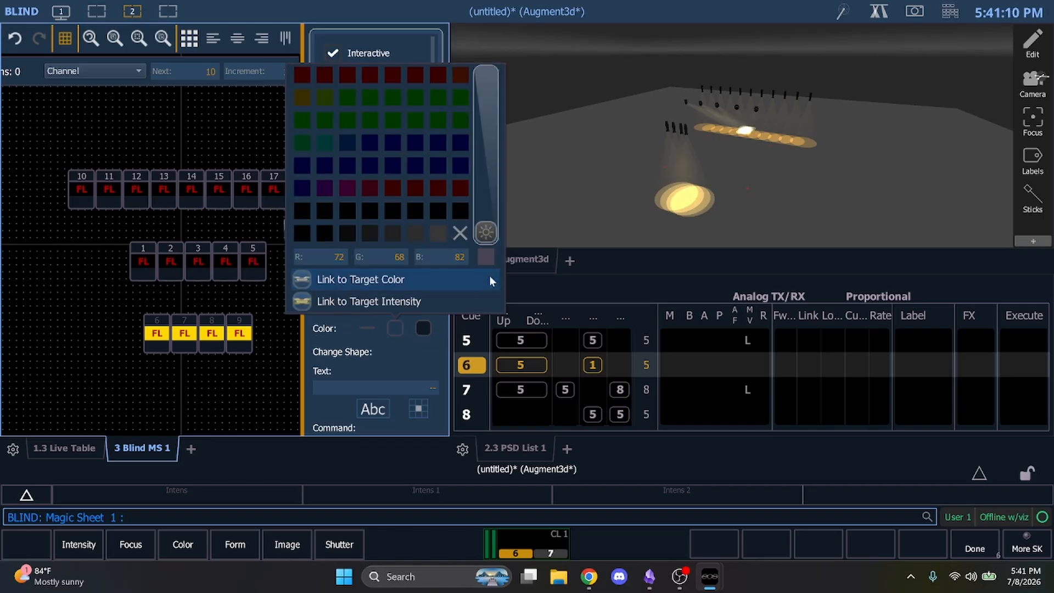
pyautogui.click(287, 249)
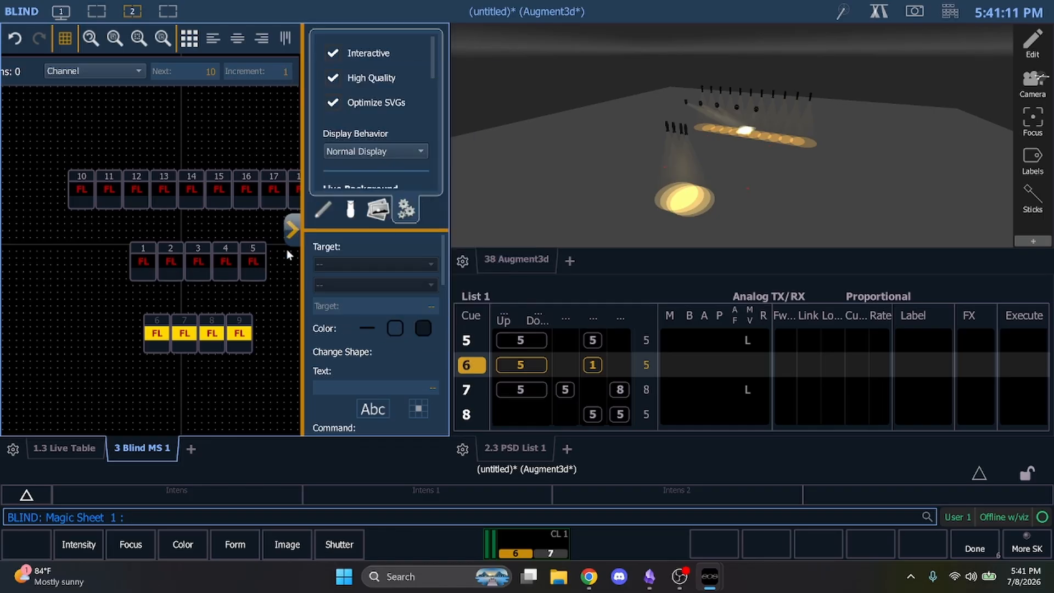
pyautogui.click(391, 328)
pyautogui.click(288, 372)
pyautogui.scroll(-3, 384, 375)
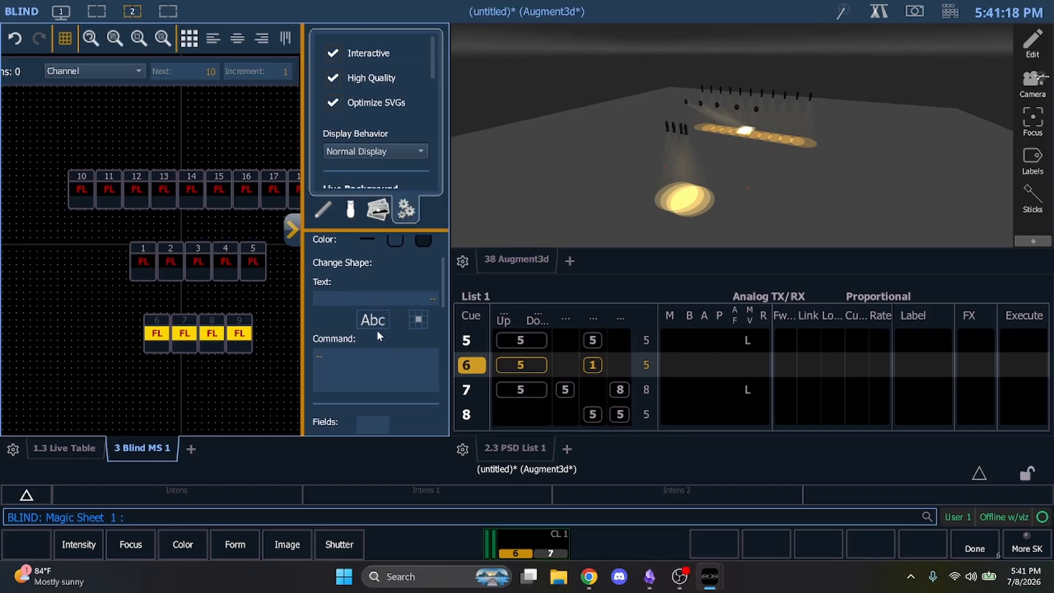
pyautogui.click(379, 316)
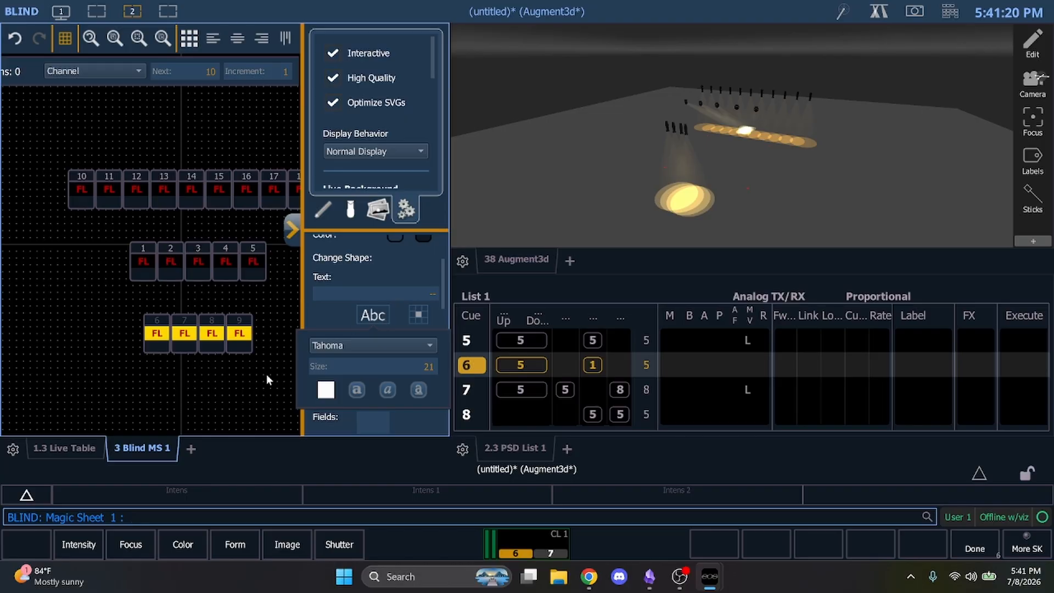
pyautogui.click(271, 389)
# Step: Leave the magic sheet editor and reopen magic sheet 1 in Live
pyautogui.press('Escape')
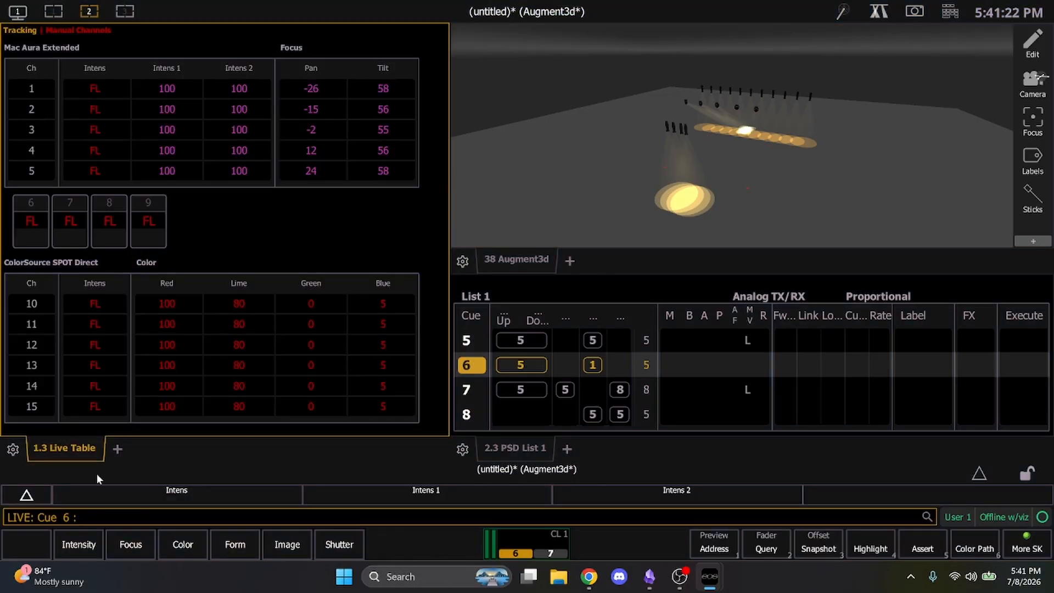
pyautogui.click(117, 448)
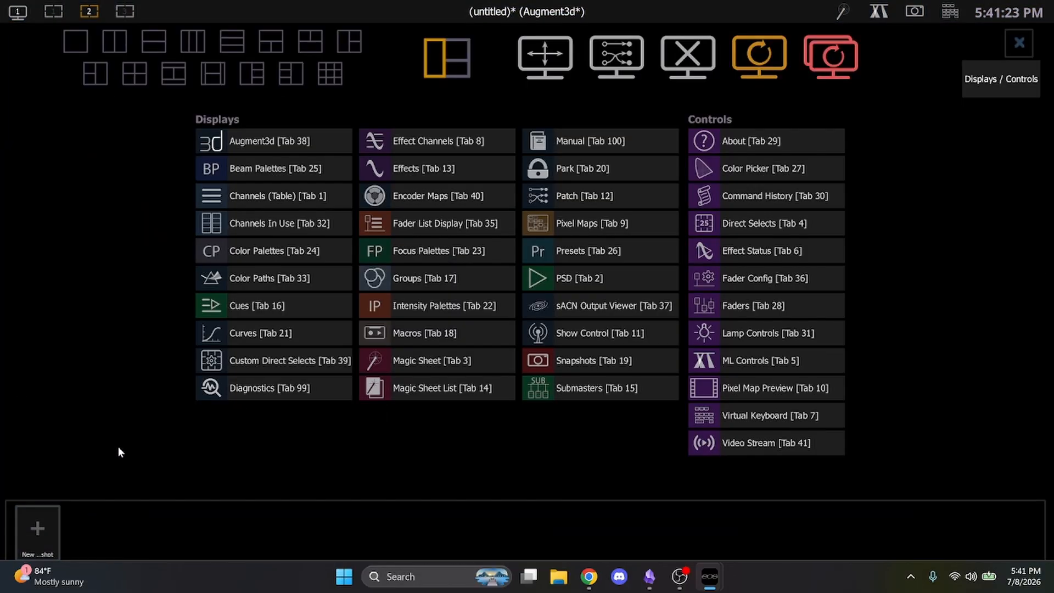
pyautogui.click(428, 358)
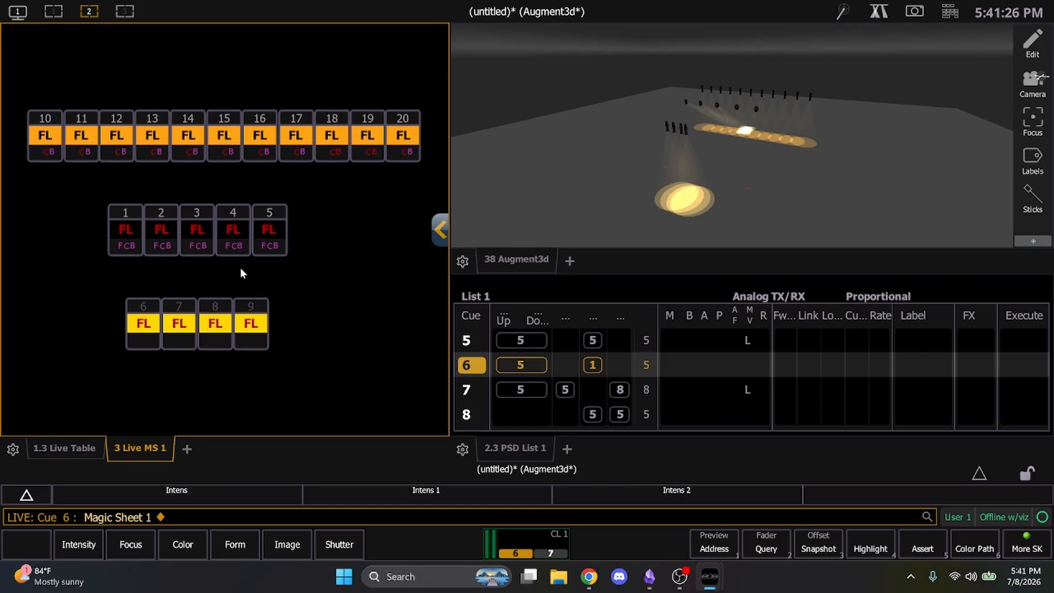
# Step: Select channels 6 through 9 on the magic sheet and check which parameter controls they offer
pyautogui.moveTo(346, 403); pyautogui.dragTo(83, 327)
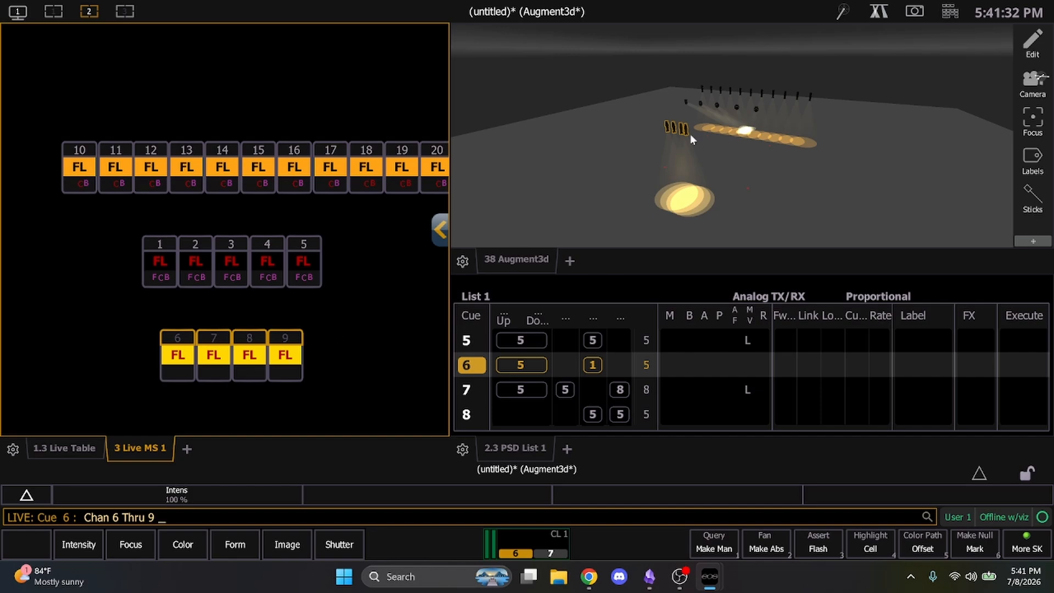
pyautogui.click(882, 15)
pyautogui.click(208, 335)
pyautogui.moveTo(363, 286); pyautogui.dragTo(326, 295)
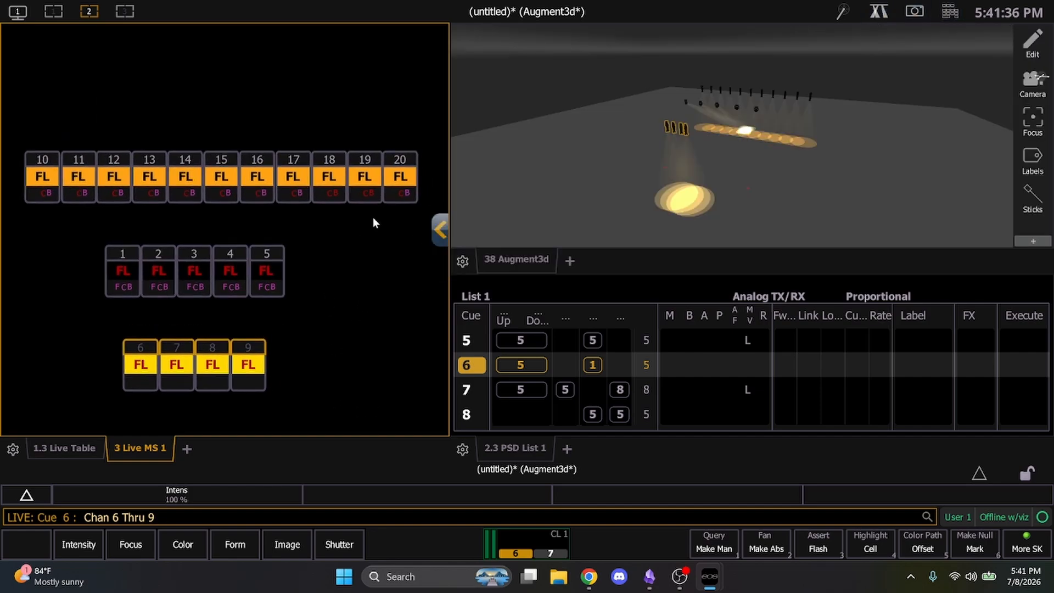
# Step: Browse the object types and shapes available in the magic sheet editor, and return to the Live magic sheet
pyautogui.click(440, 230)
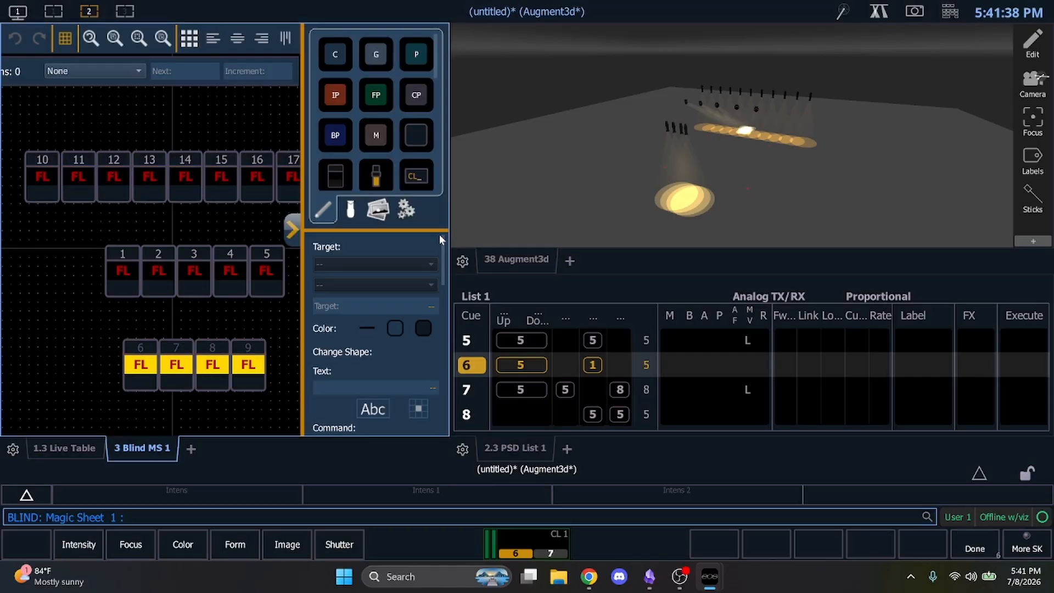
pyautogui.scroll(-5, 377, 146)
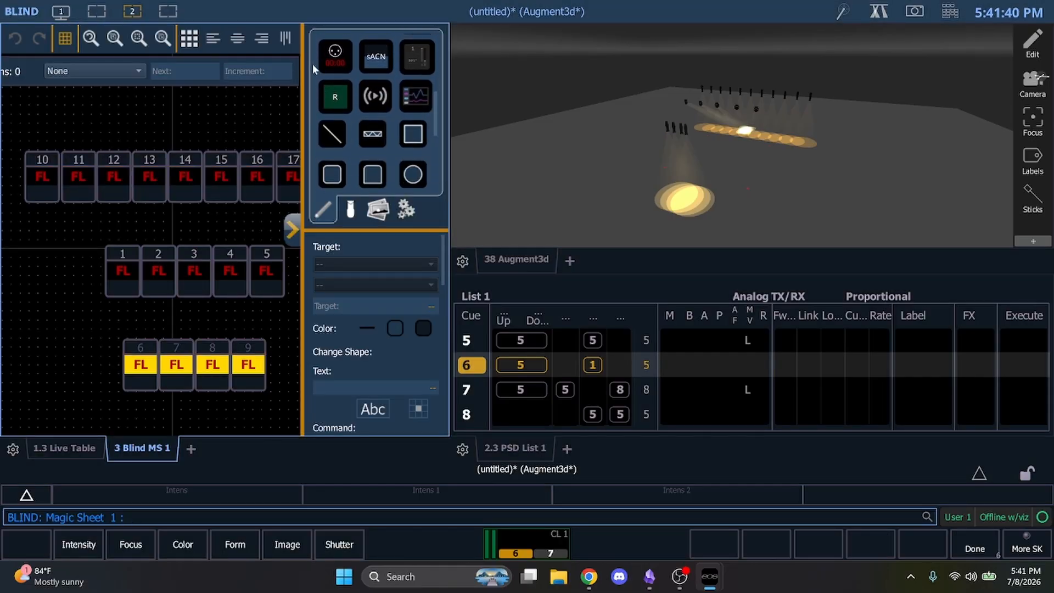
pyautogui.scroll(-8, 400, 123)
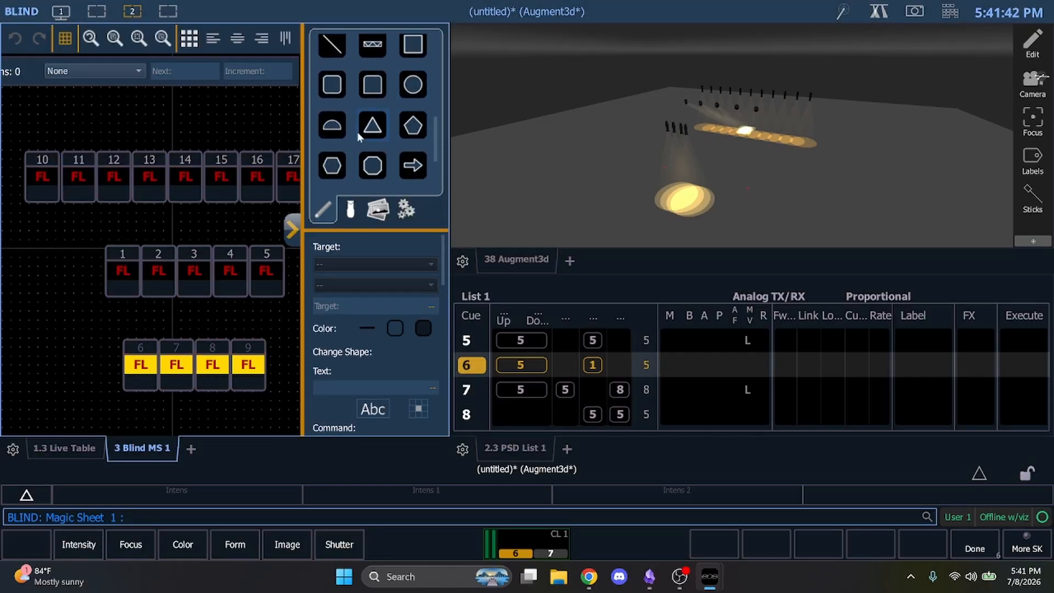
pyautogui.scroll(-5, 366, 159)
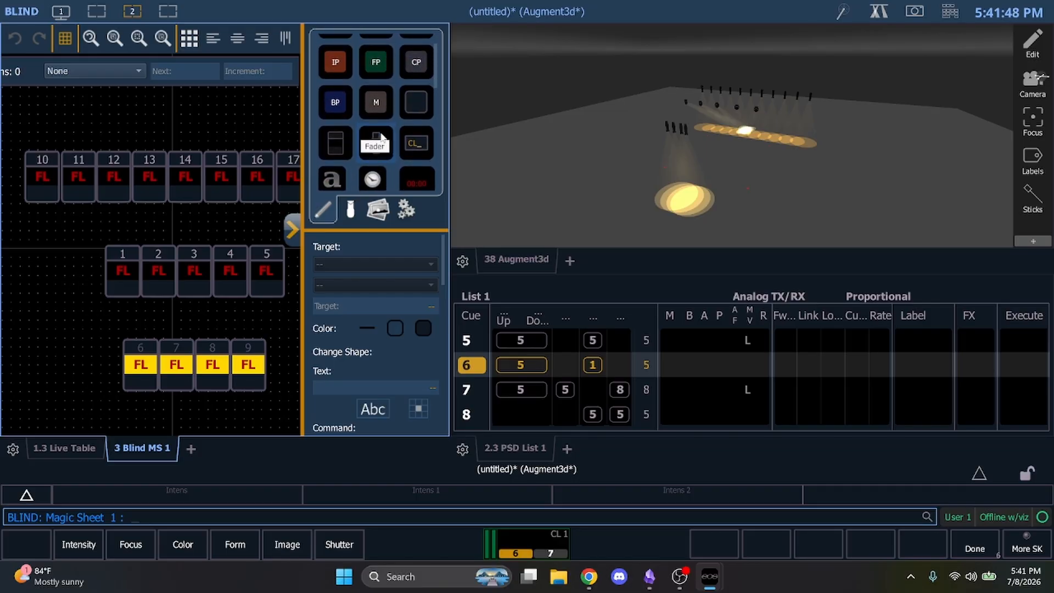
pyautogui.scroll(2, 381, 141)
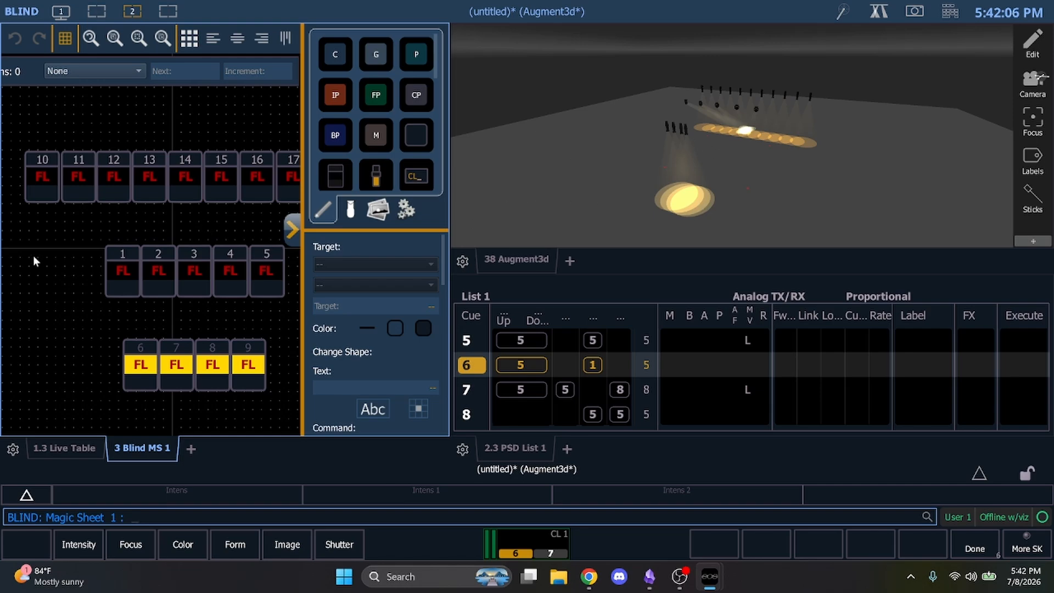
pyautogui.click(291, 228)
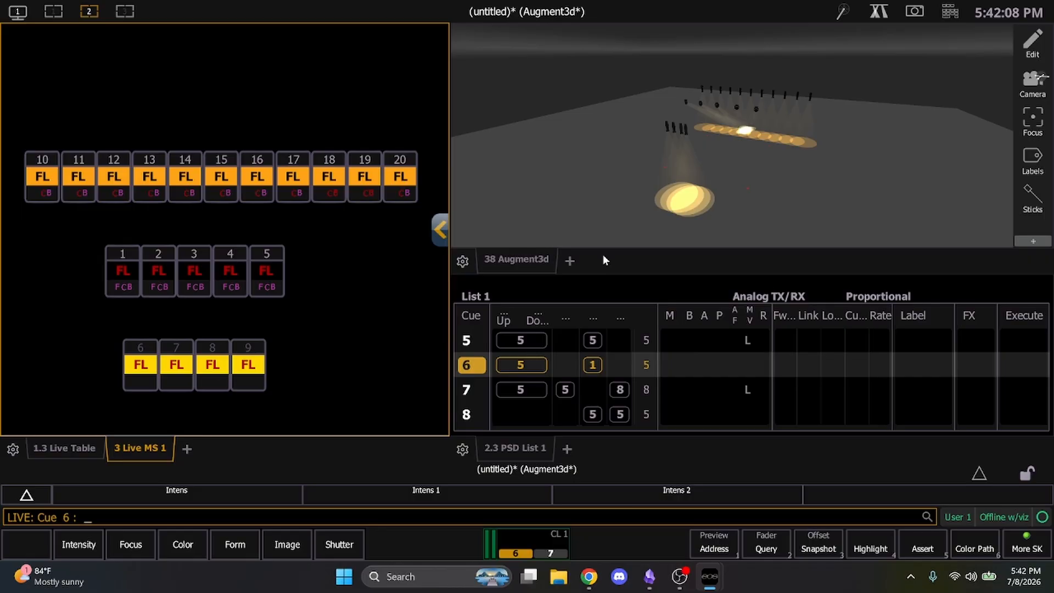